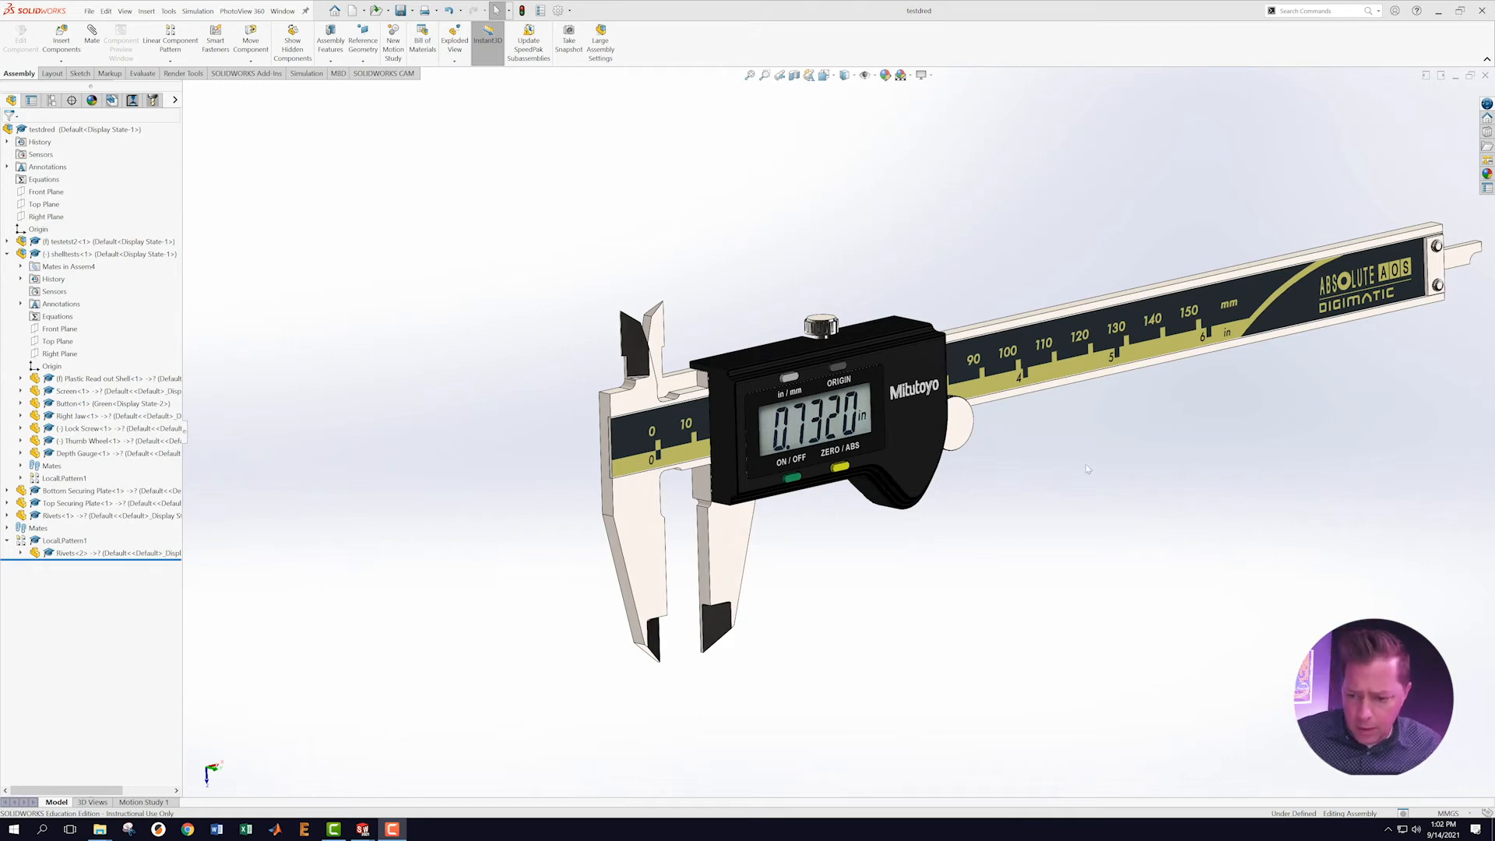
Slide the digital readout along the ruler of the finished caliper to examine how the jaws move.
key(f)
middle_drag(962, 428, 866, 398)
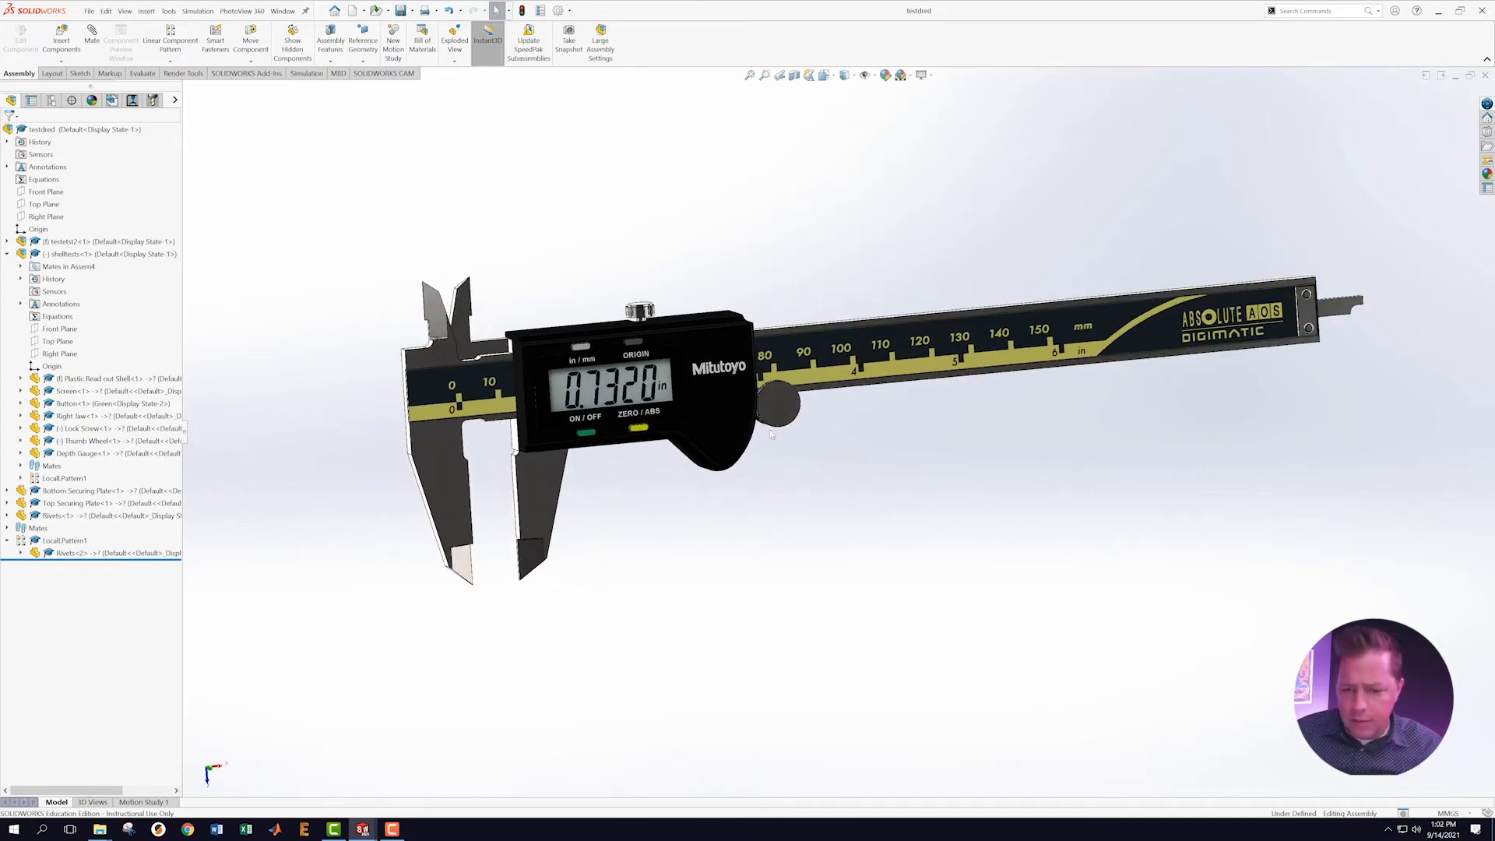
drag(777, 415, 808, 415)
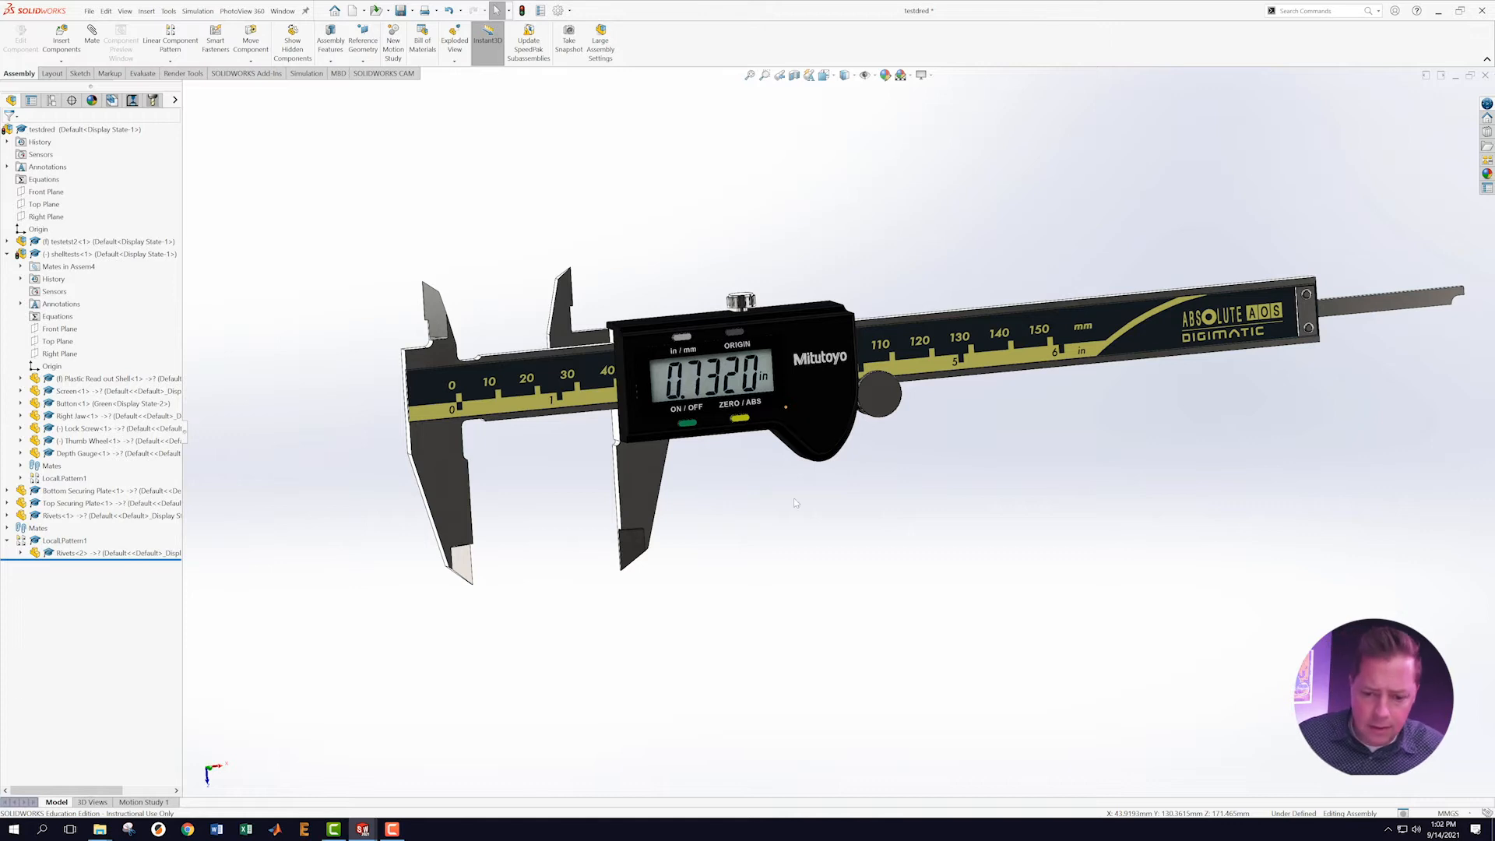
scroll(849, 436, up, 2)
scroll(928, 438, down, 2)
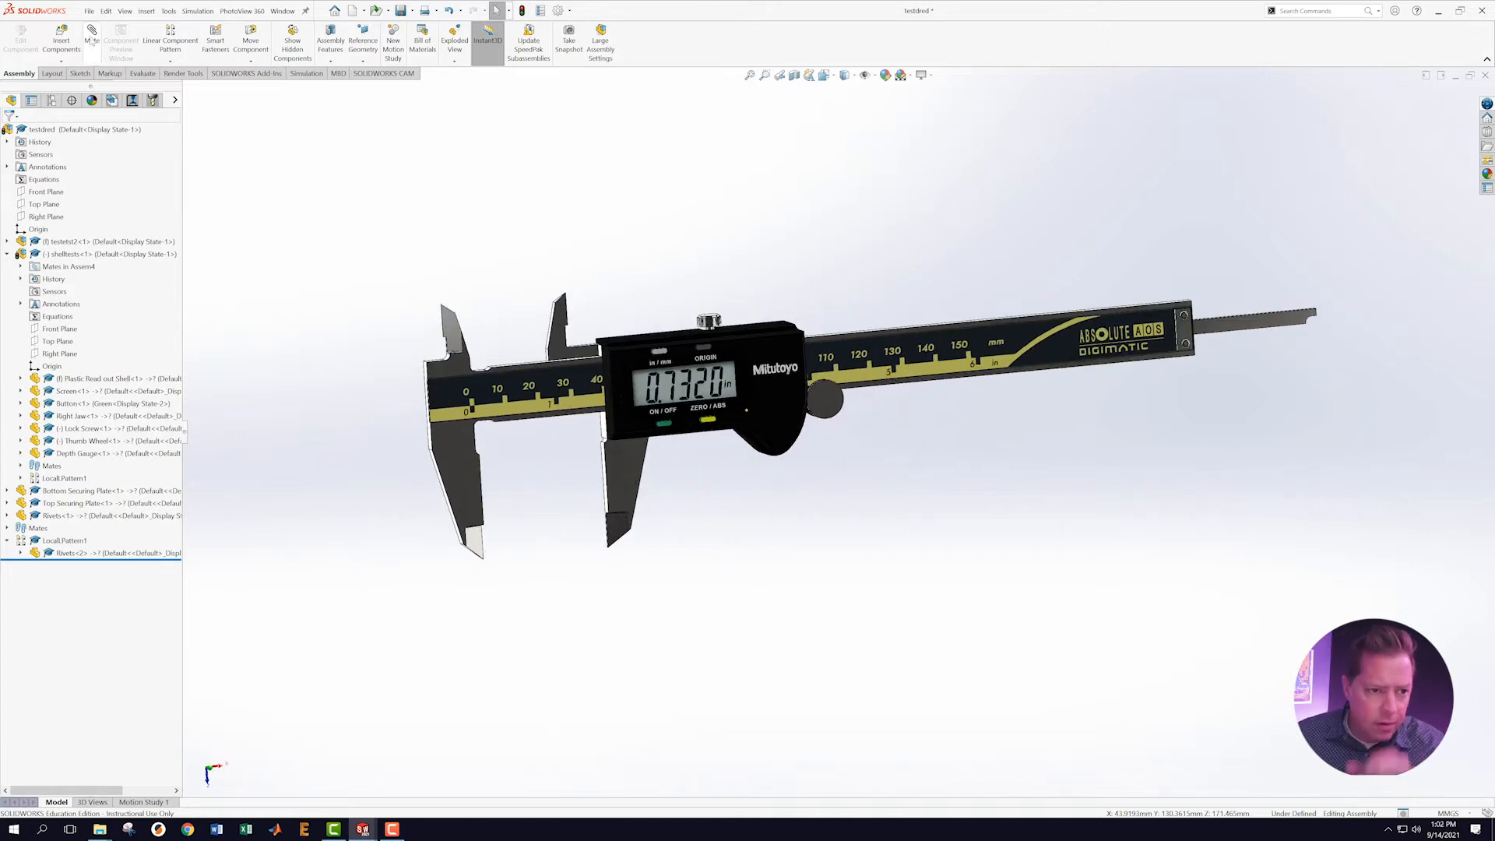
Create a new assembly document and dismiss the unsaved-document reminder.
click(90, 12)
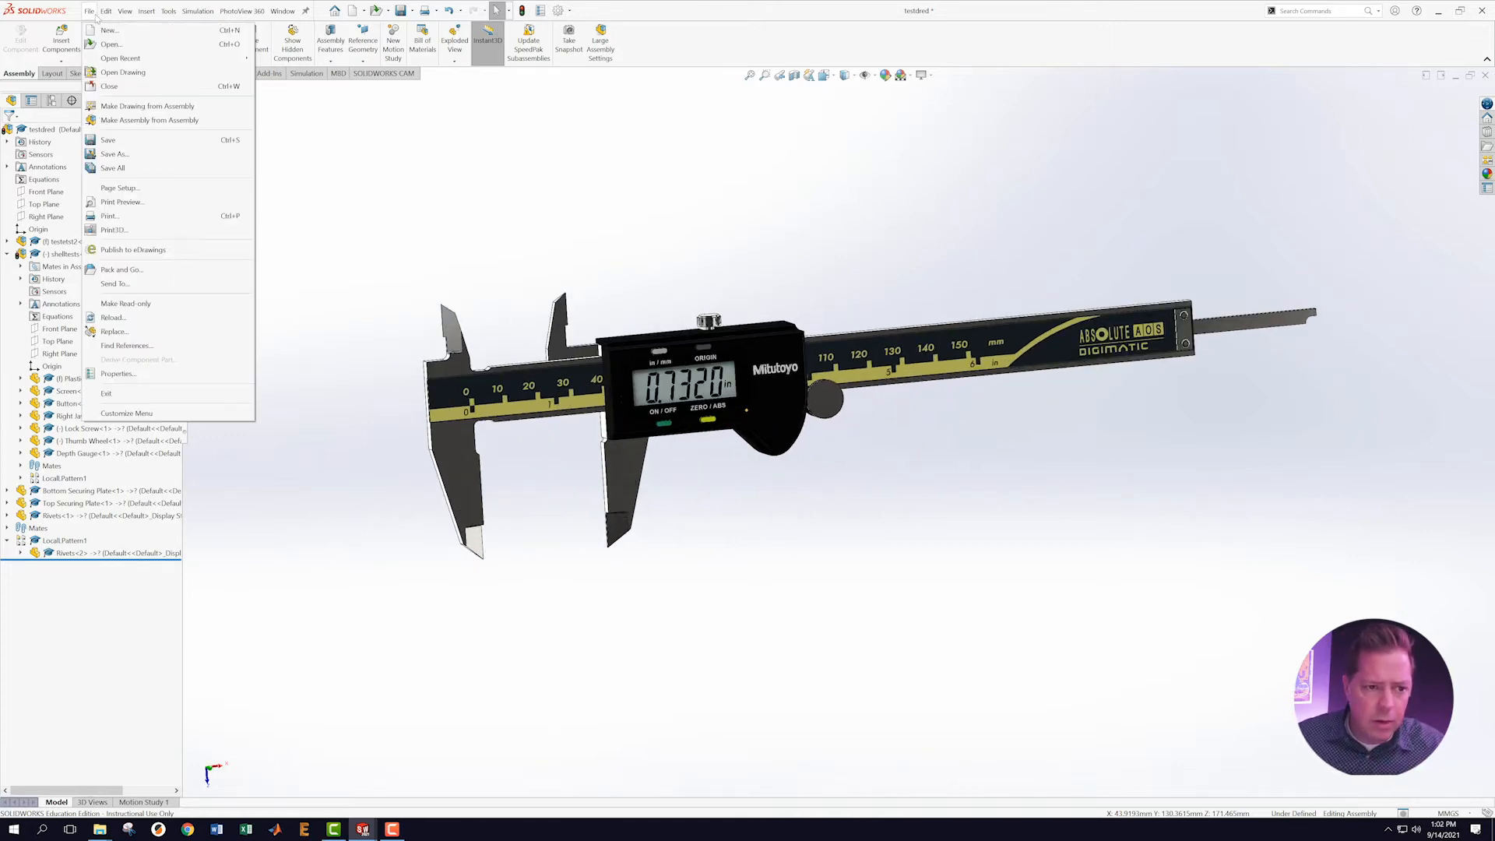
click(109, 31)
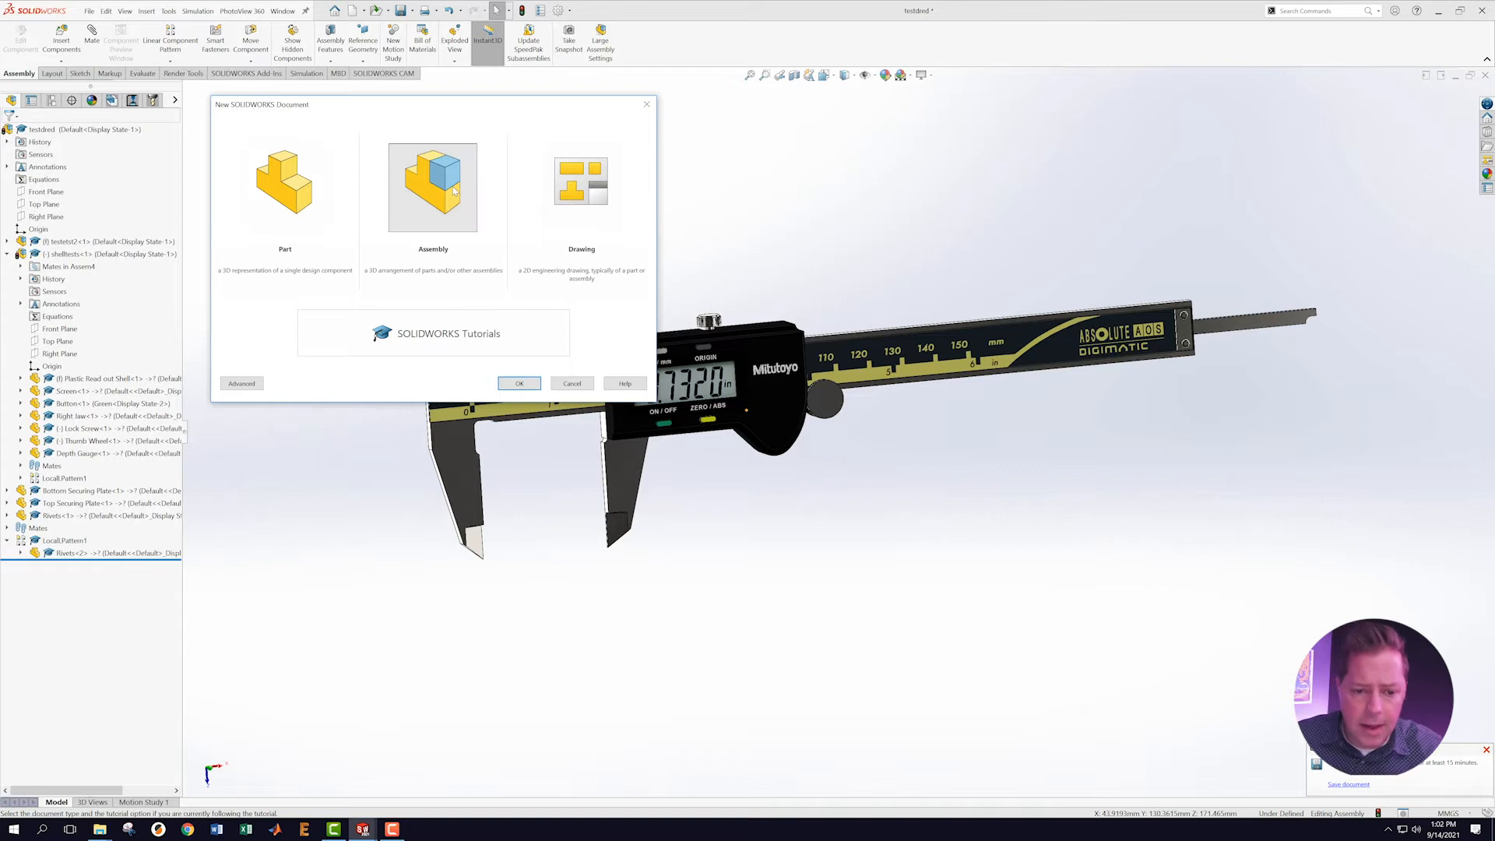
click(520, 383)
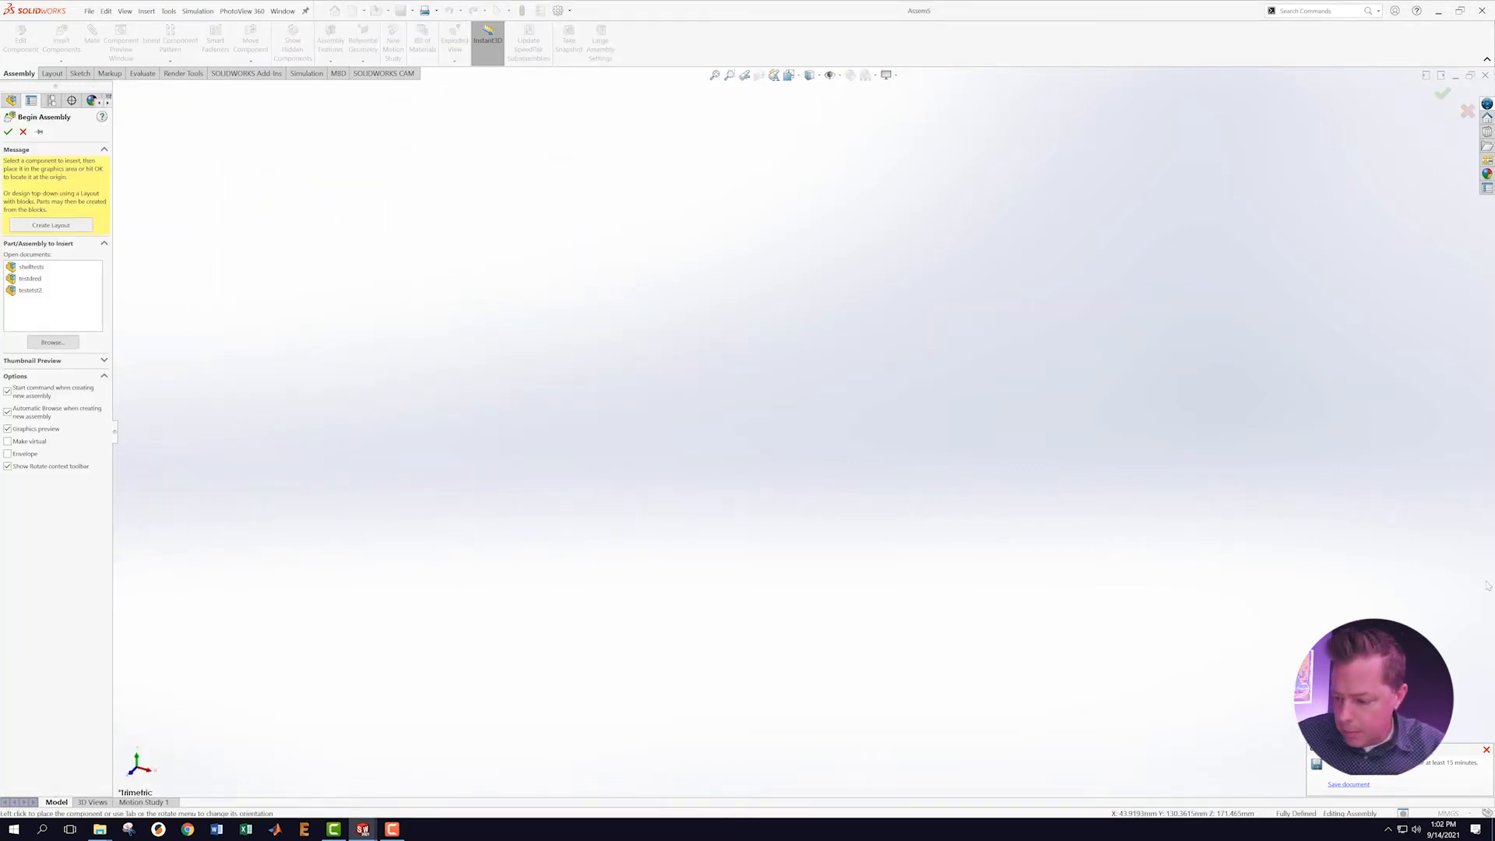
click(1487, 750)
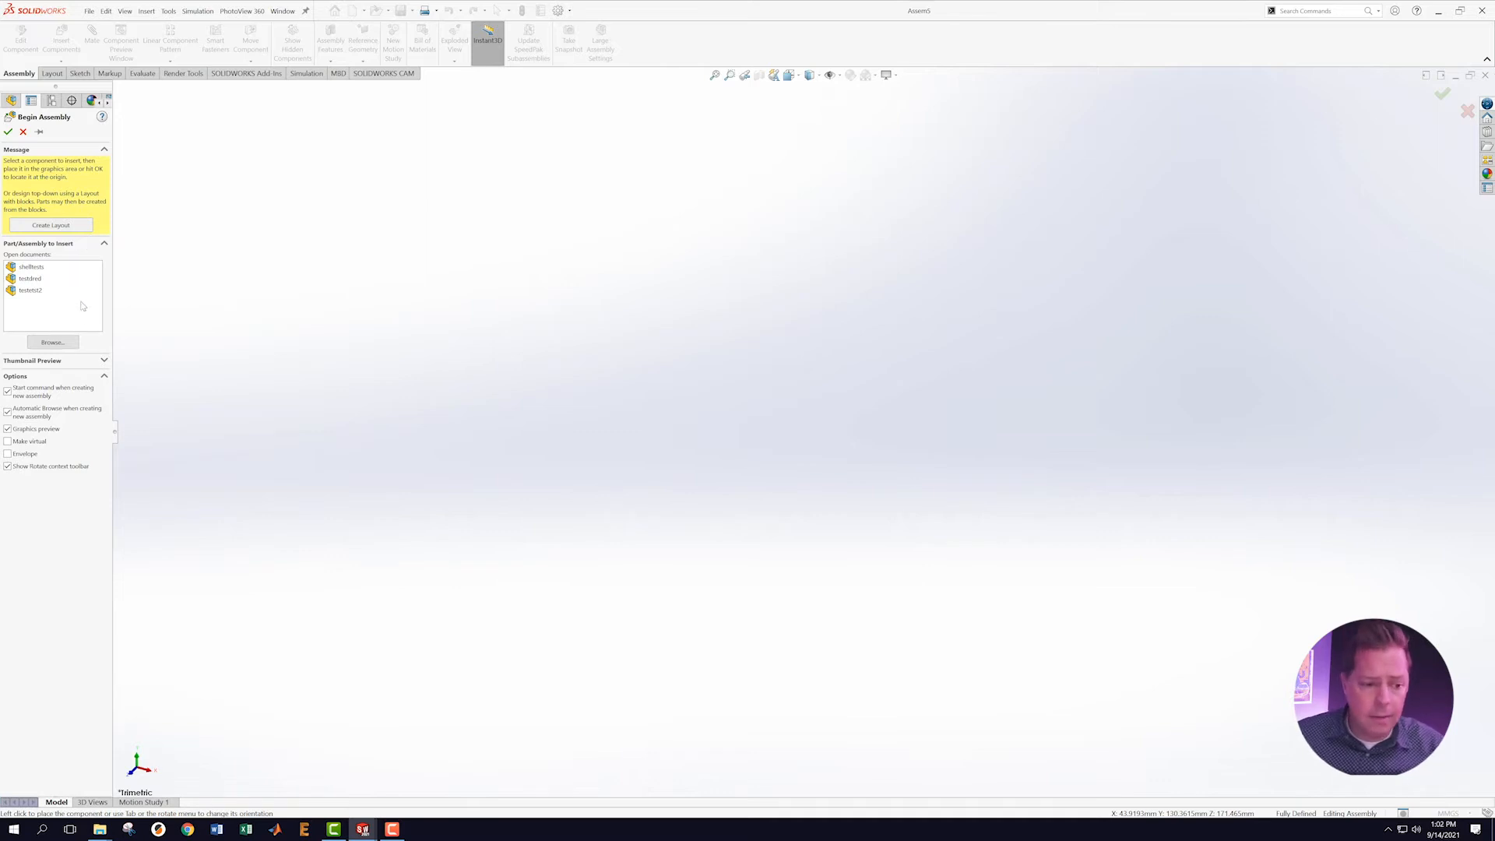
Insert the Base part from the Calipers folder as the first component of the assembly.
click(56, 343)
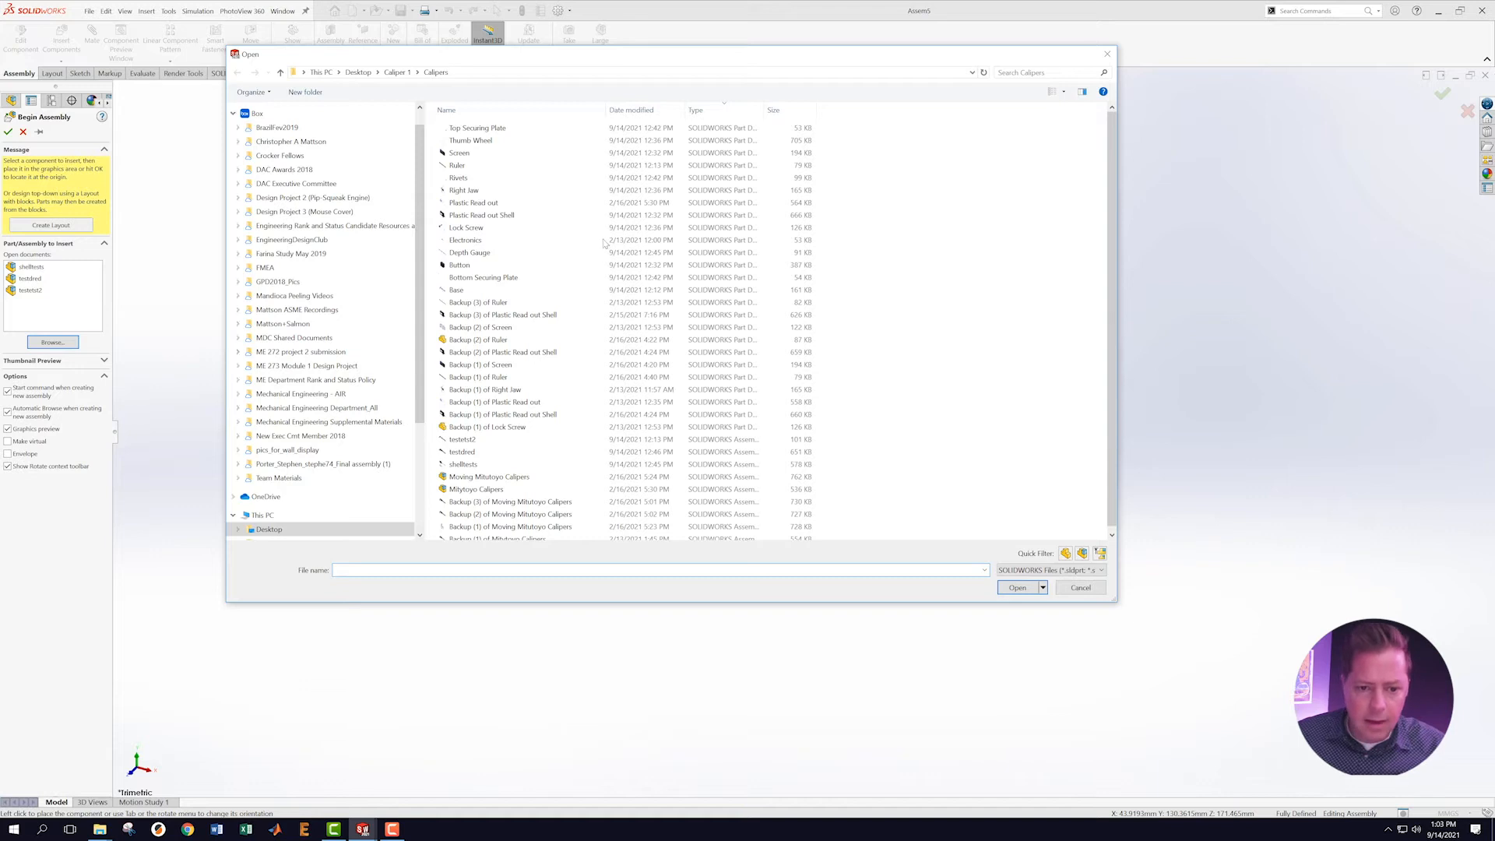
click(456, 303)
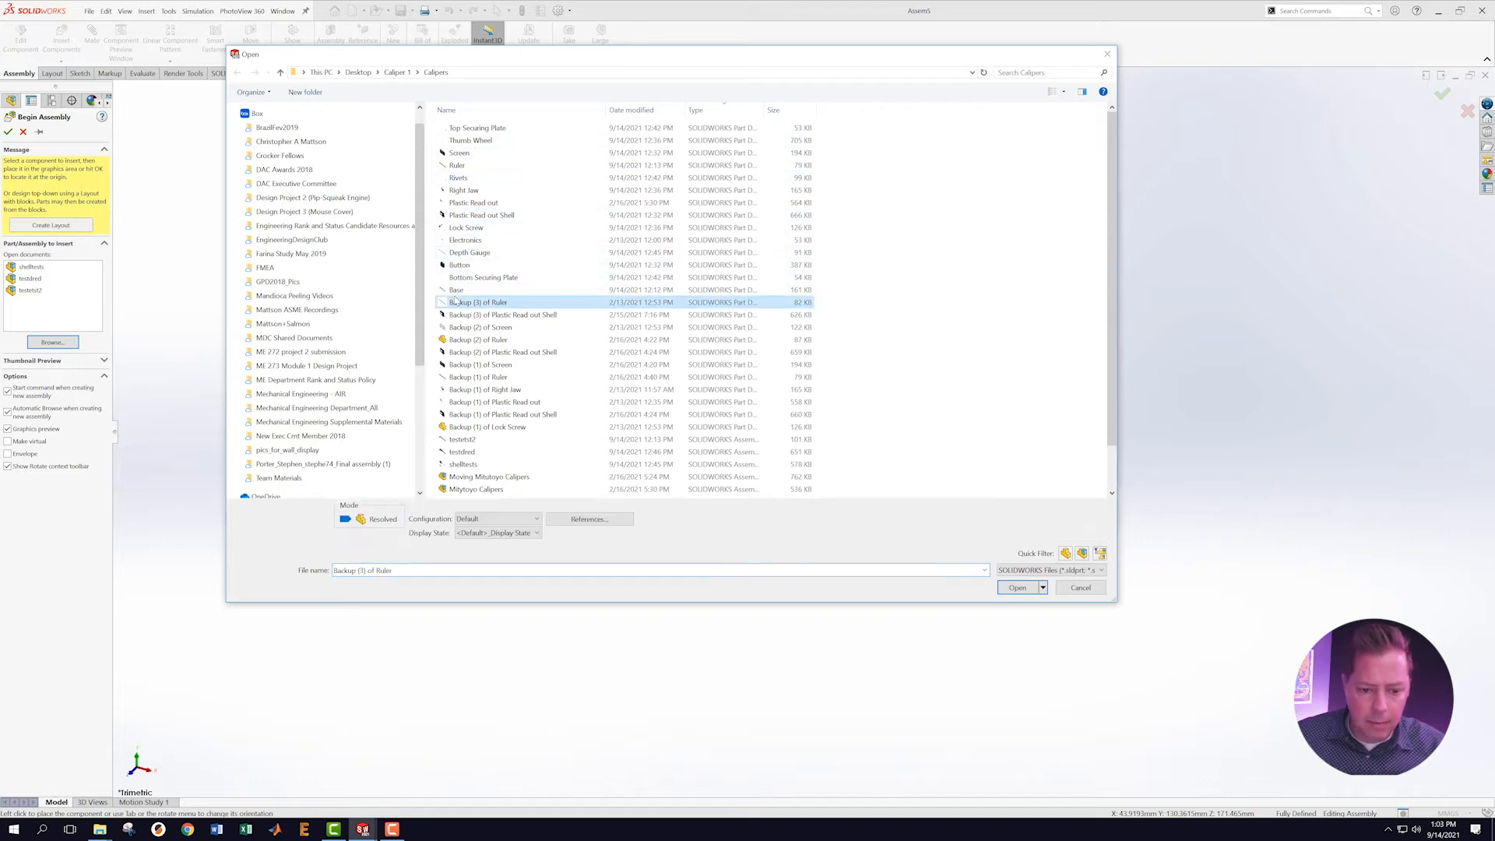
click(458, 291)
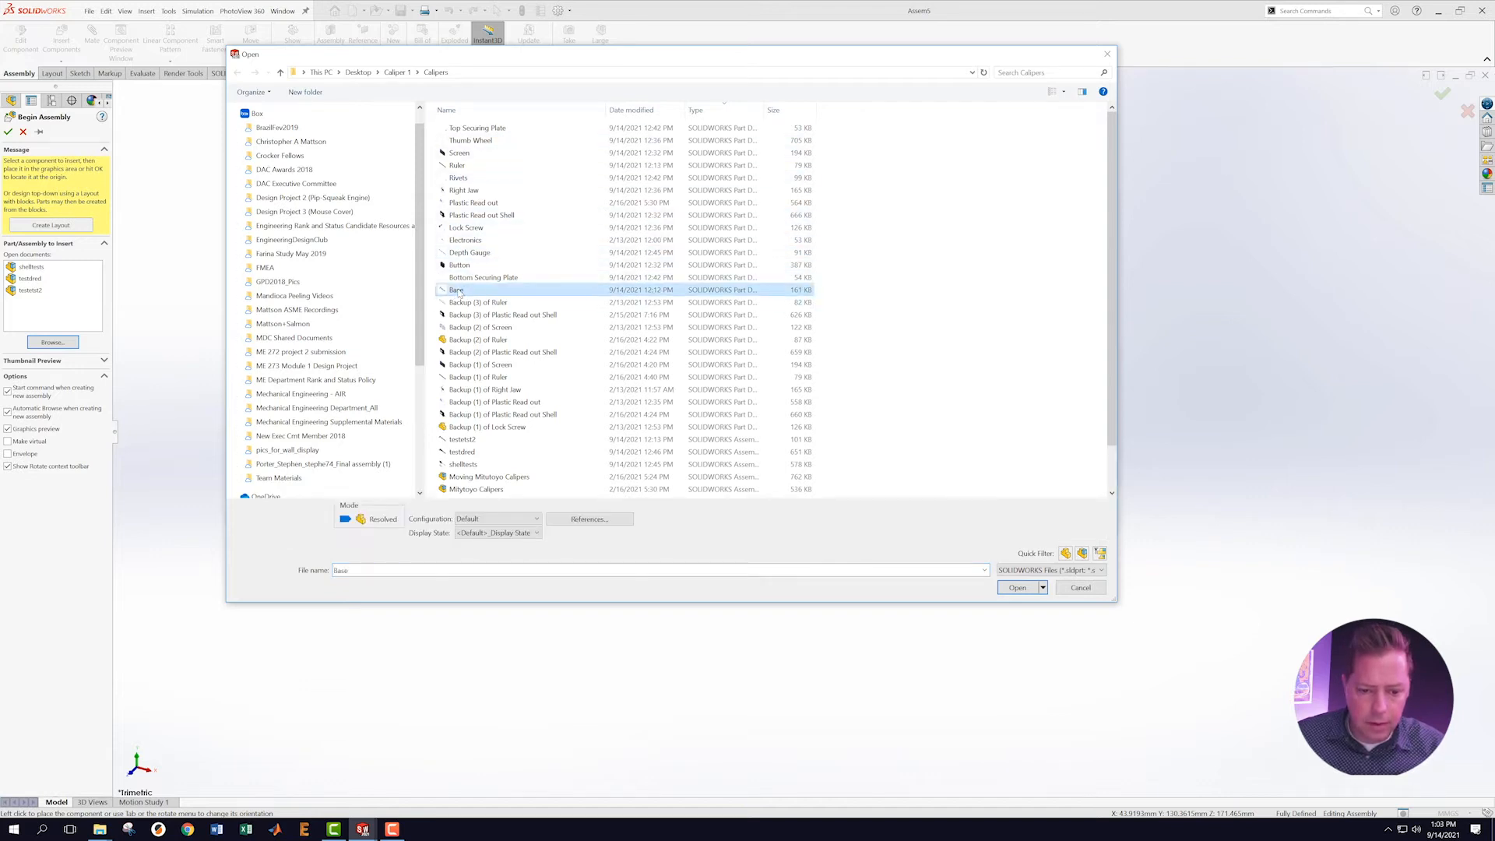
click(1019, 587)
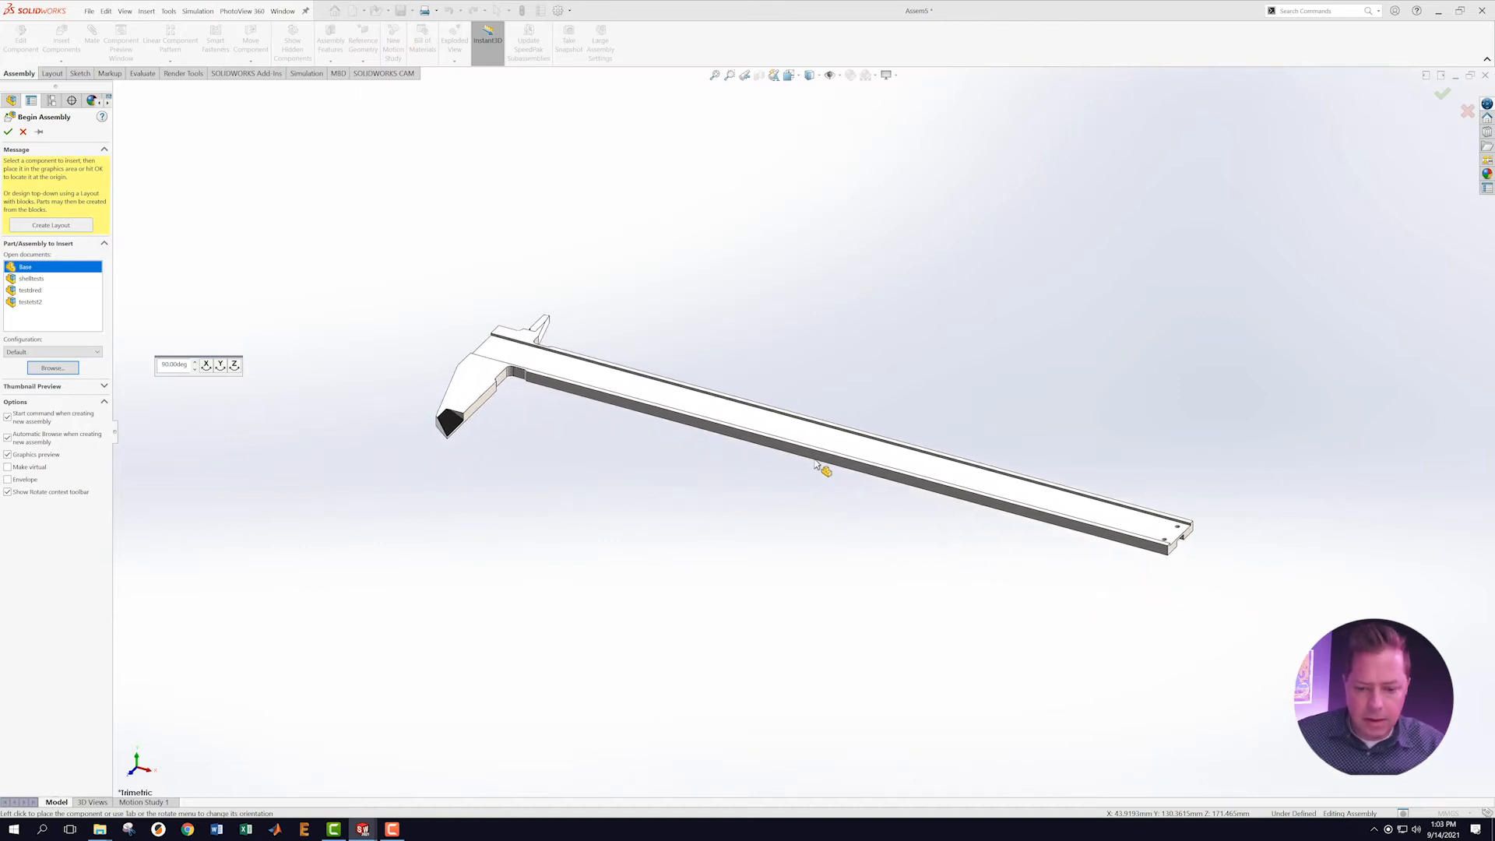
click(807, 485)
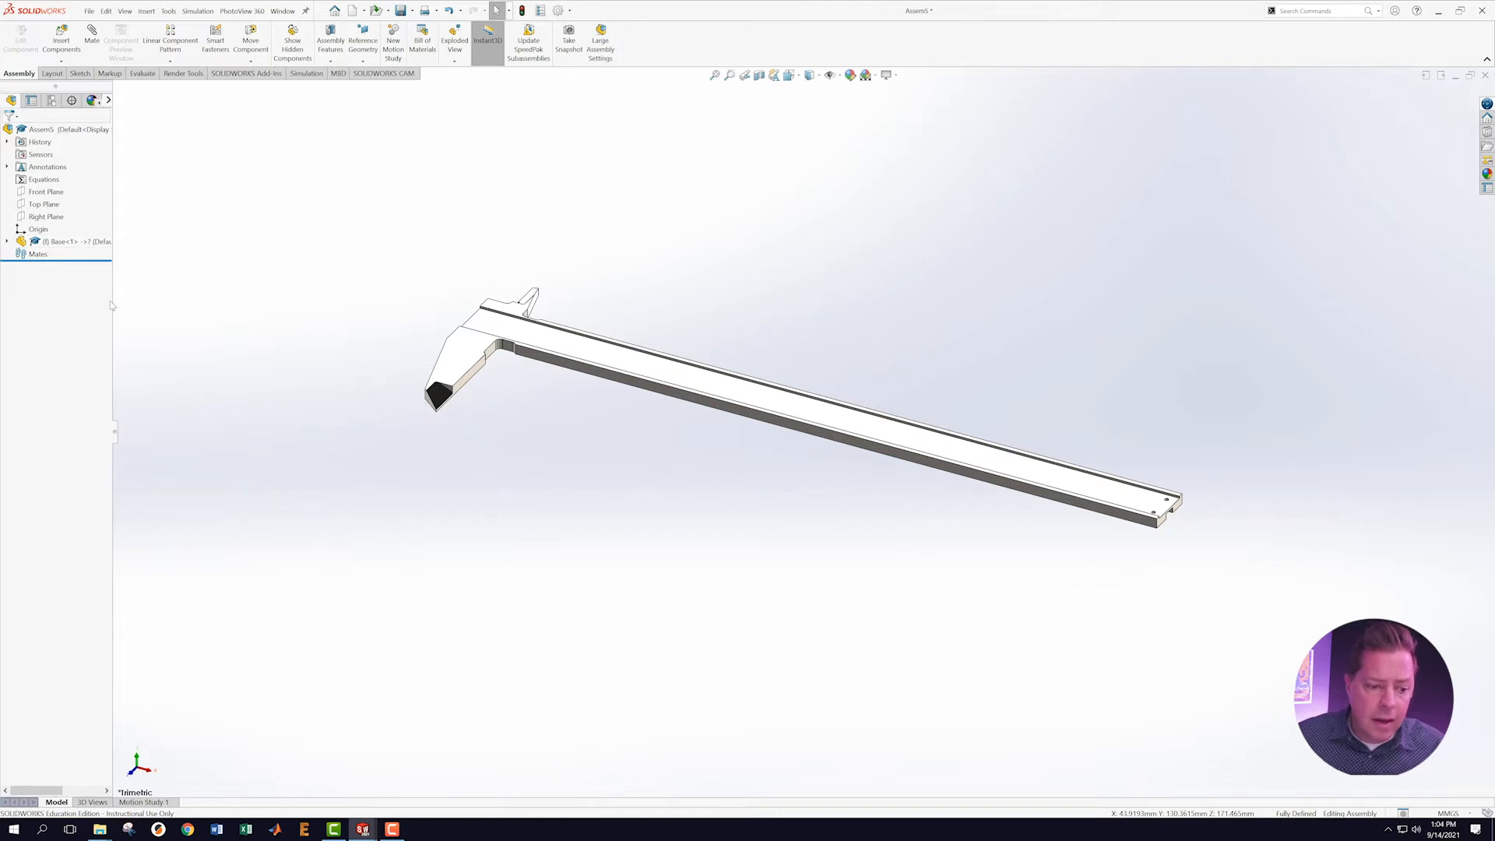
Widen the feature tree and save the assembly in the Calipers folder as CaliperAssemblyDemo.
drag(112, 301, 160, 312)
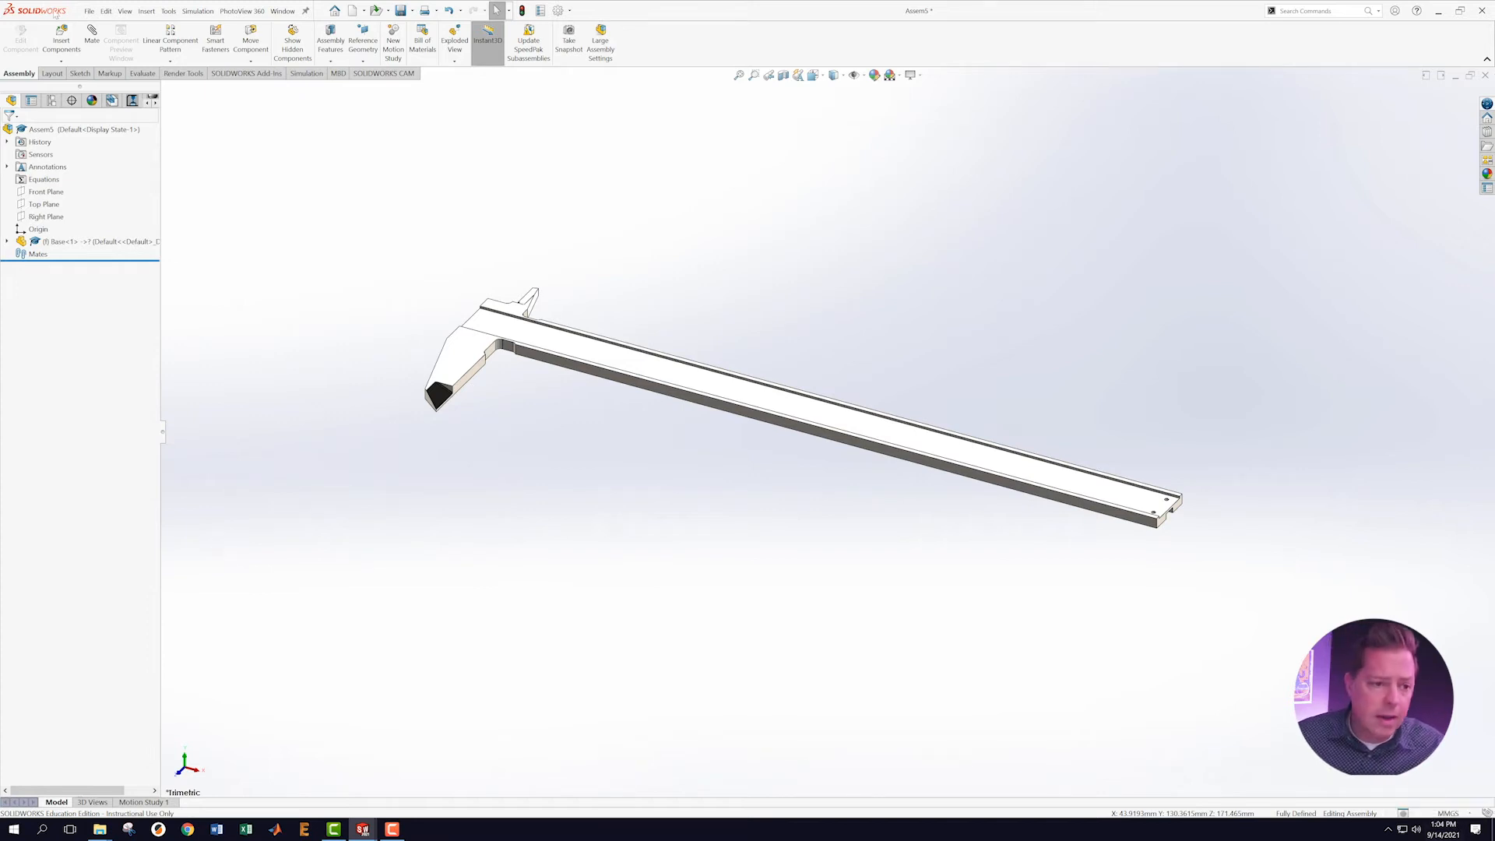
click(89, 11)
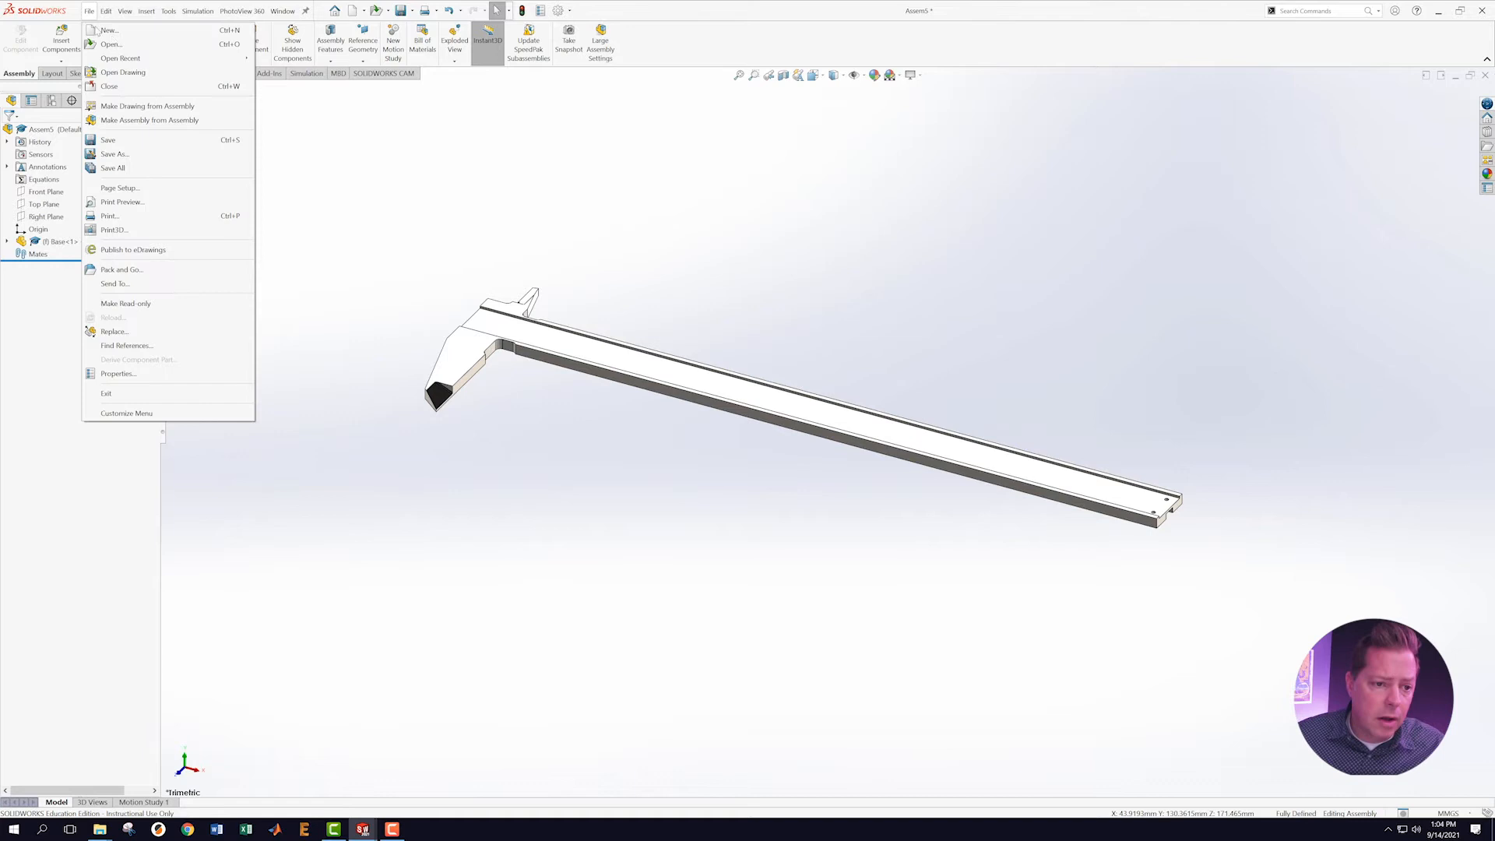
click(109, 141)
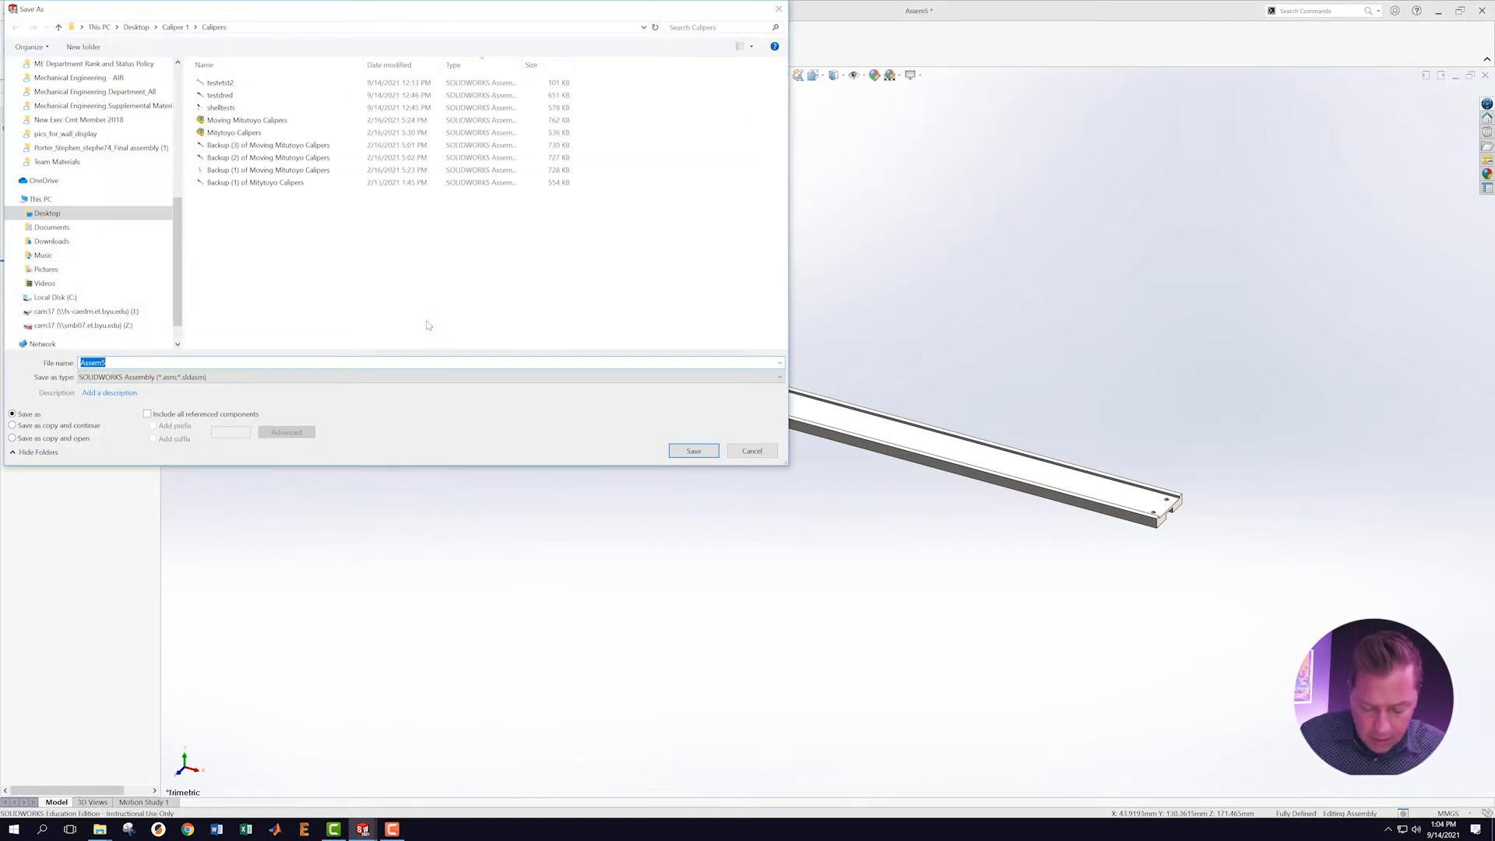
text(Caliper)
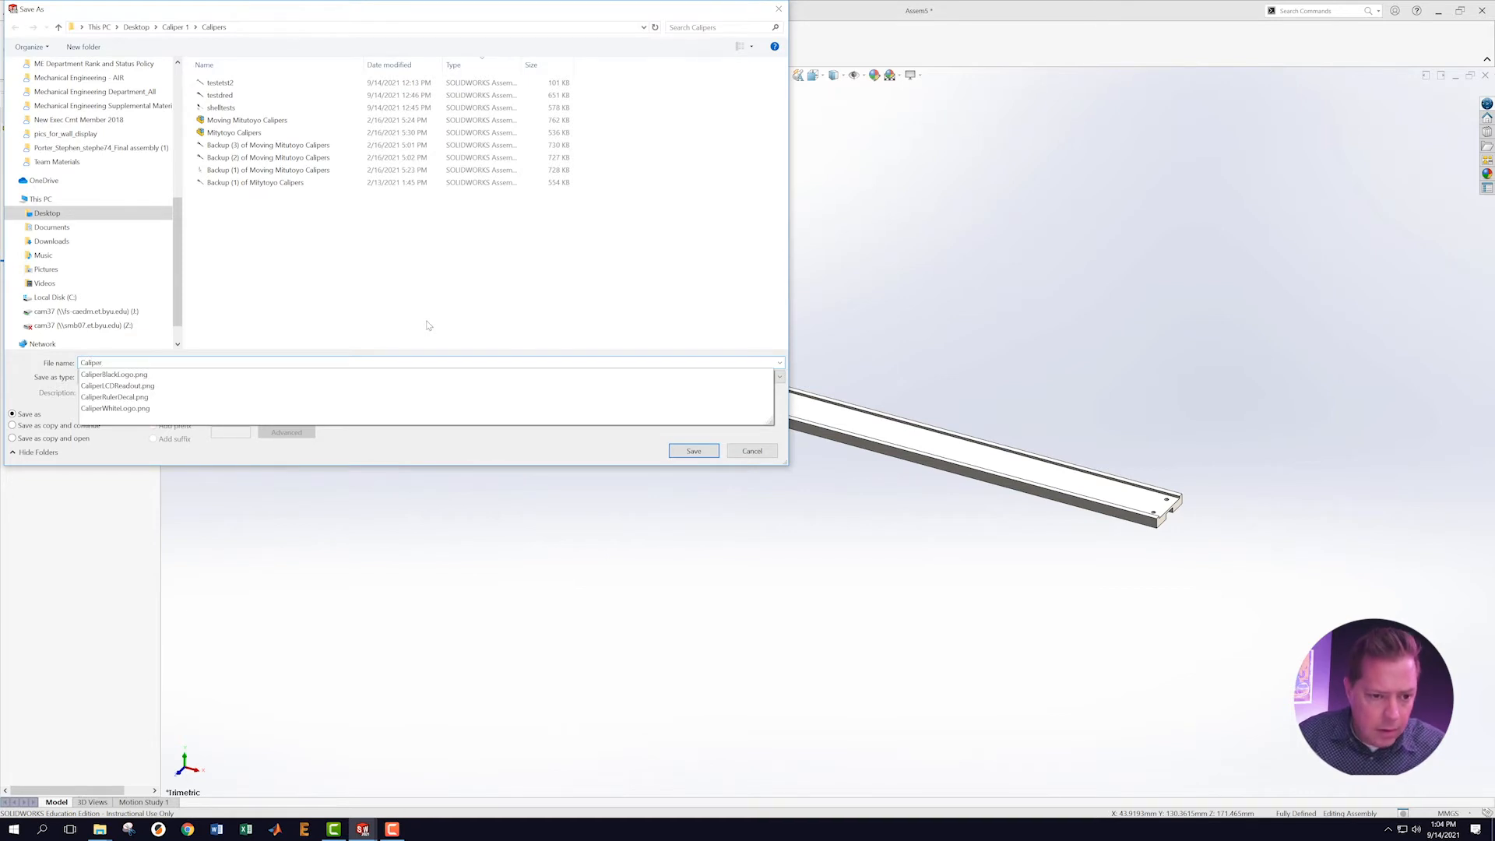
text(Assem)
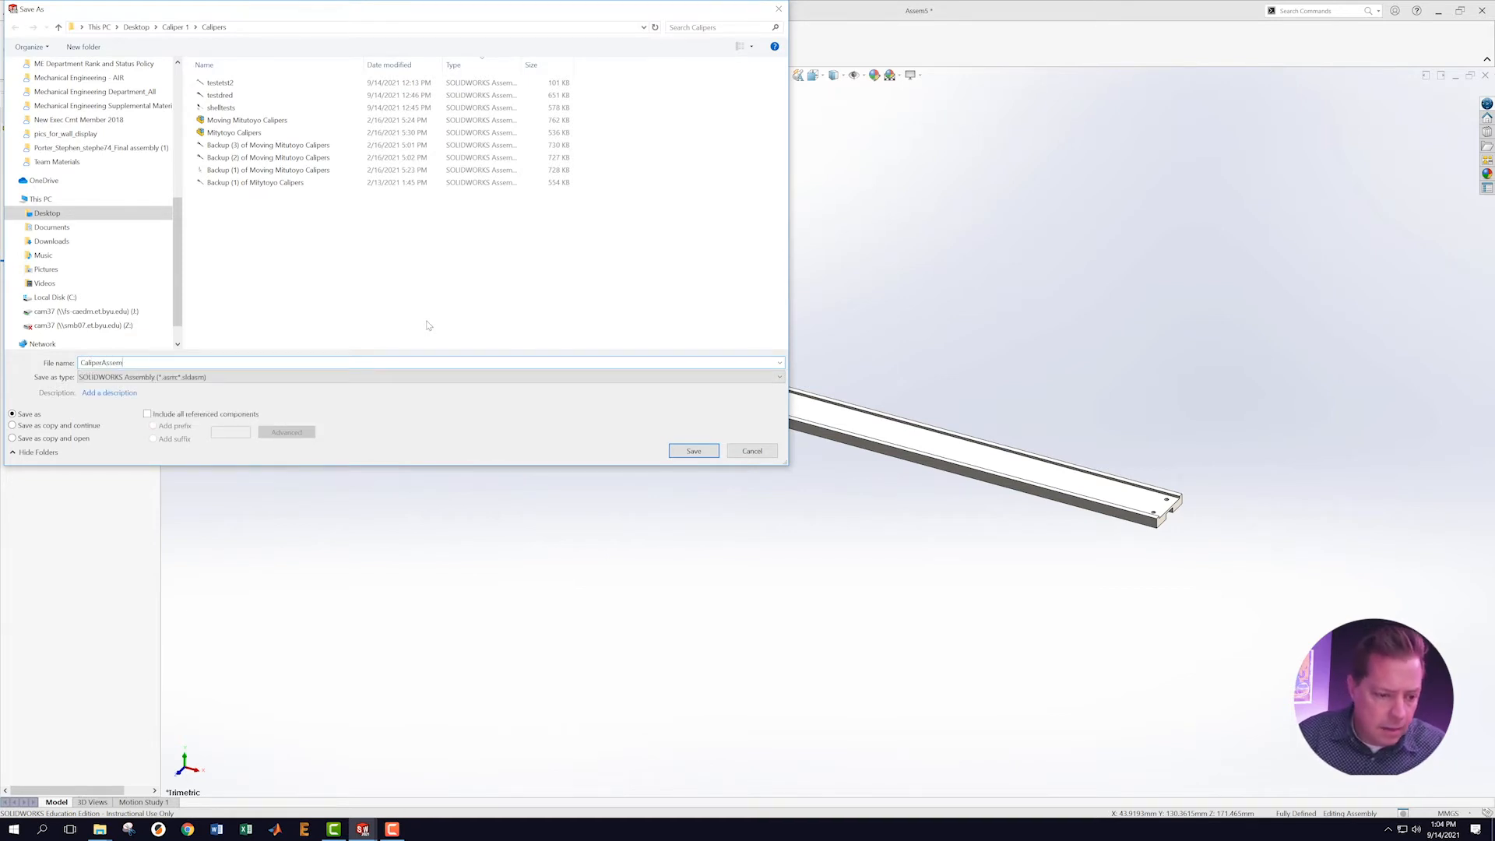
text(blyDemo)
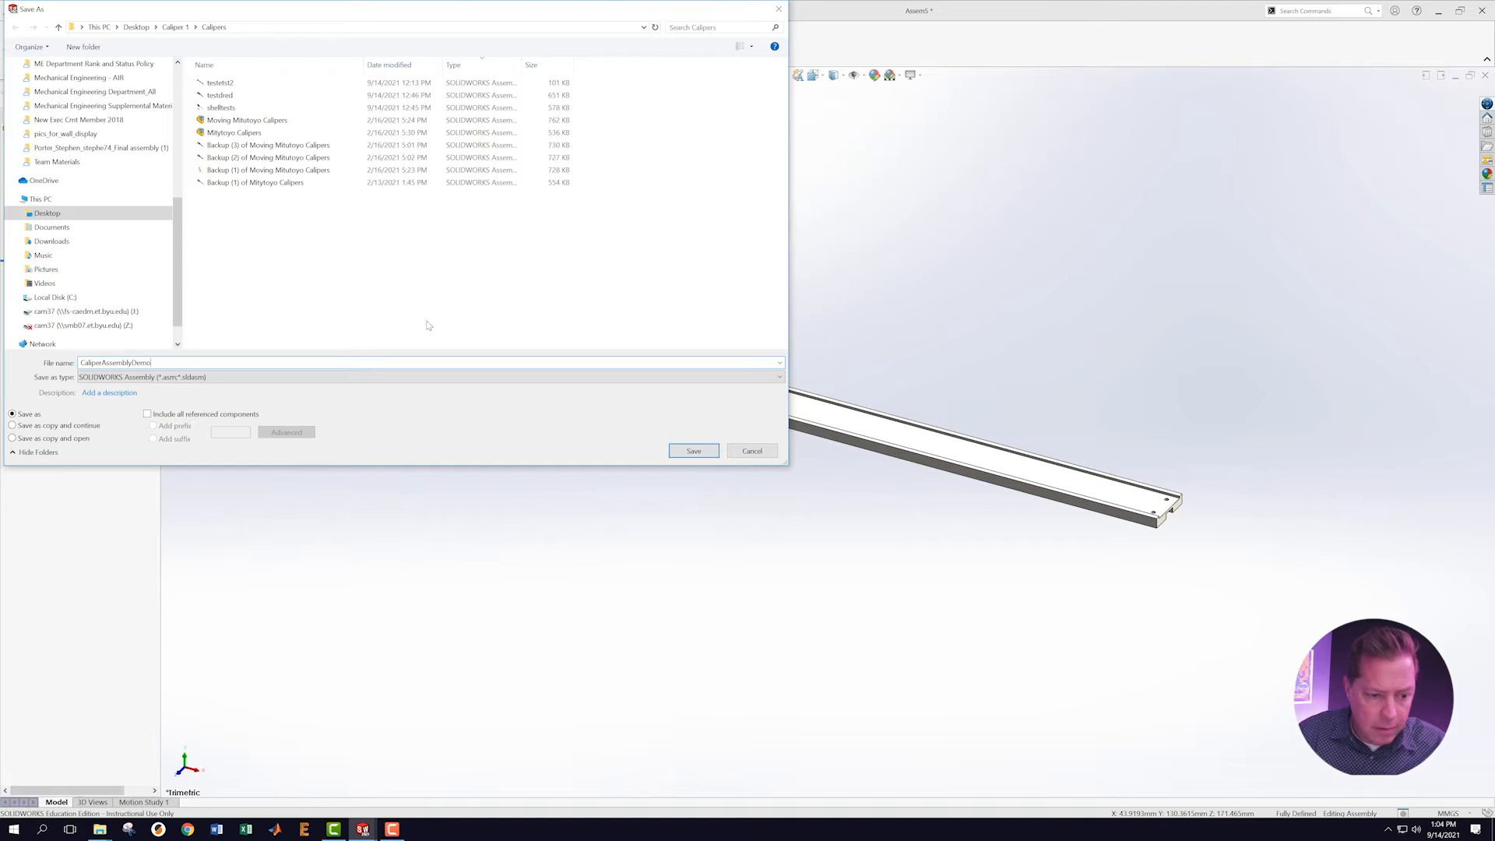
key(Return)
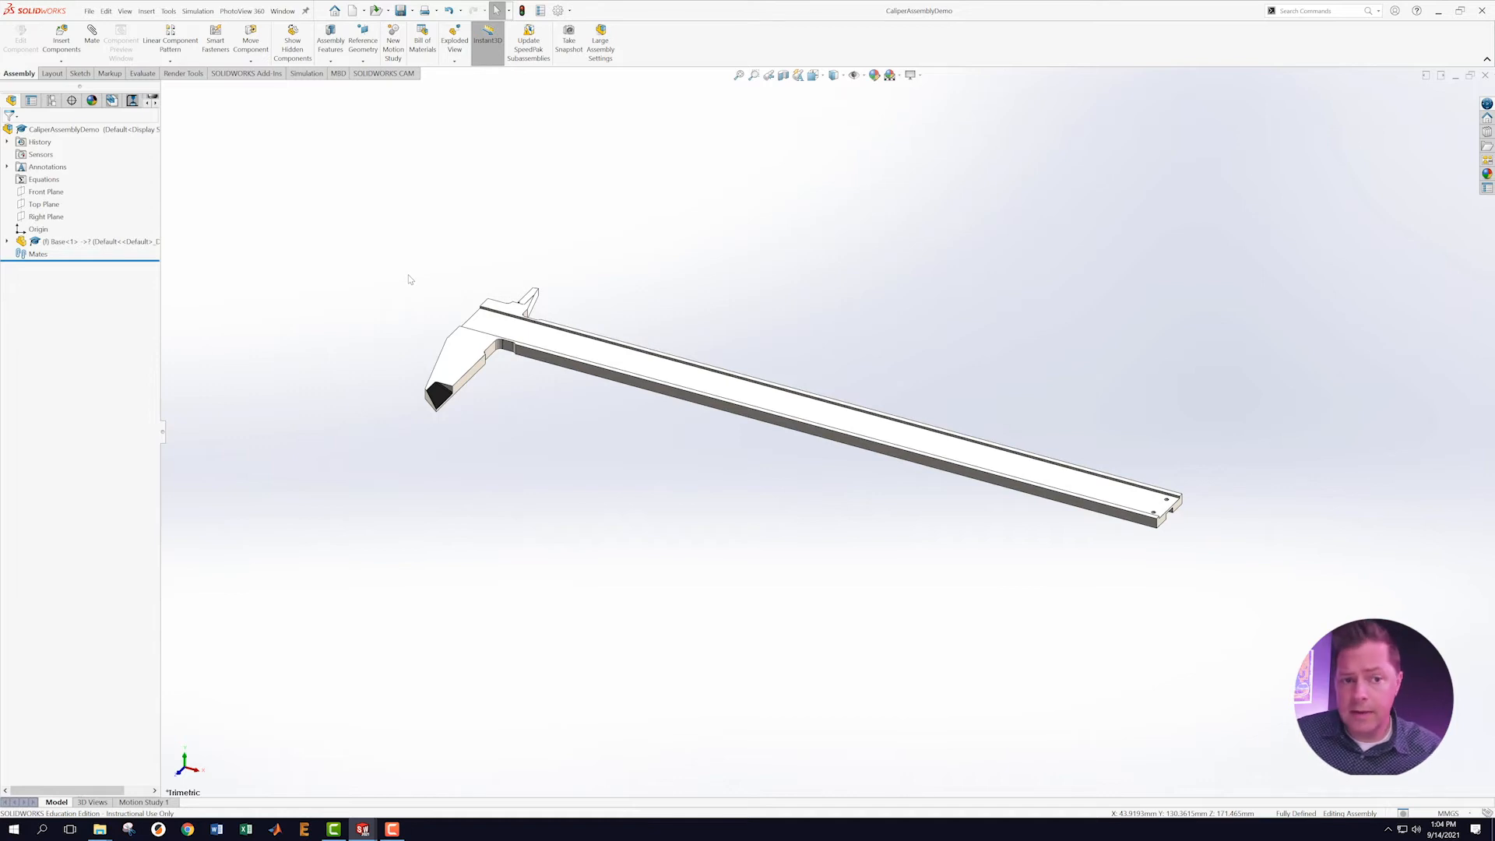
Insert the Ruler part from the Calipers folder and place it beside the base.
click(61, 40)
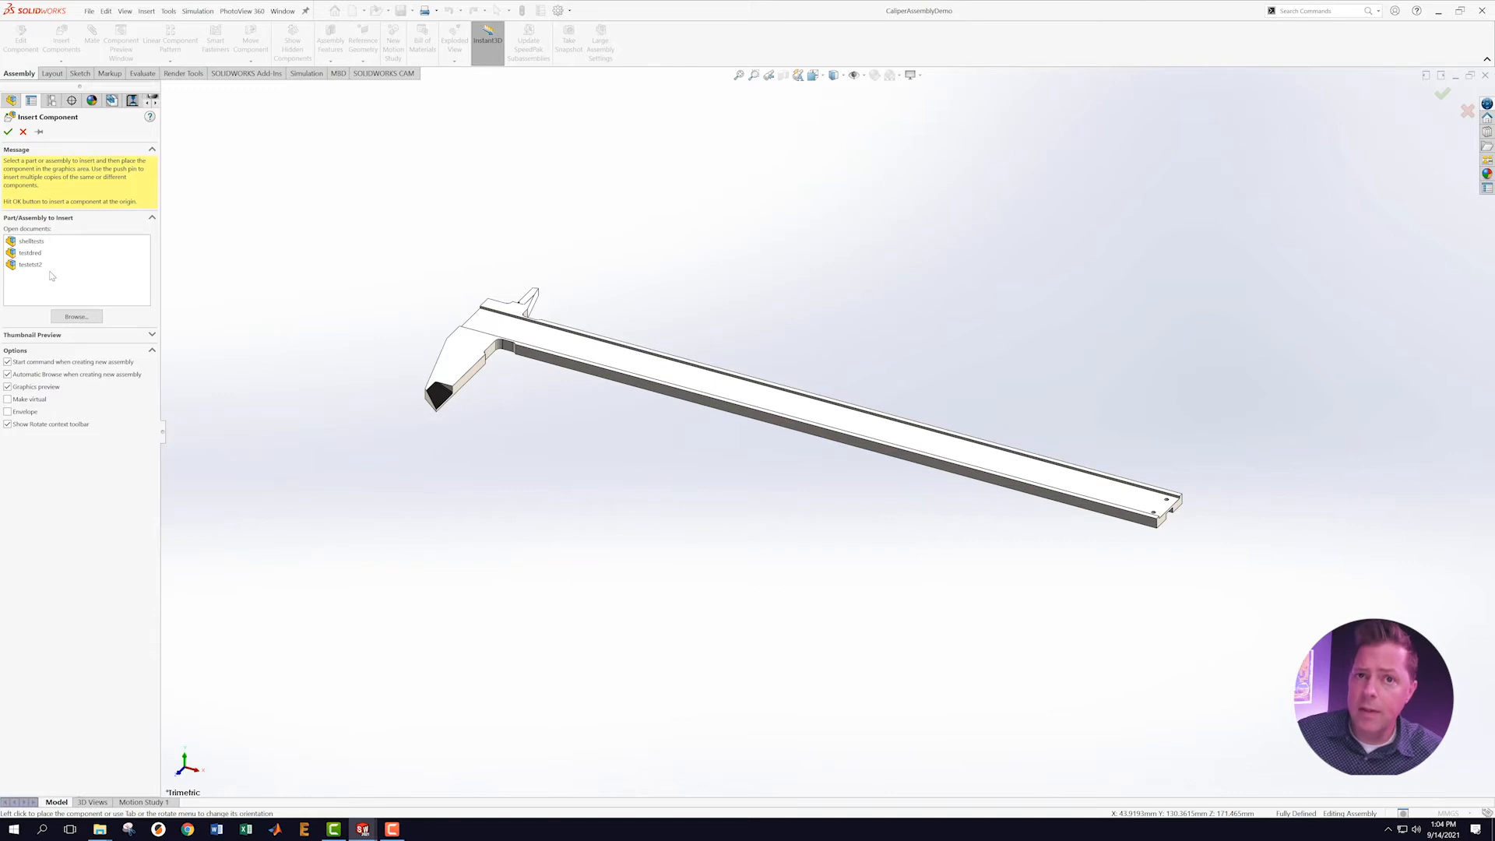
click(73, 318)
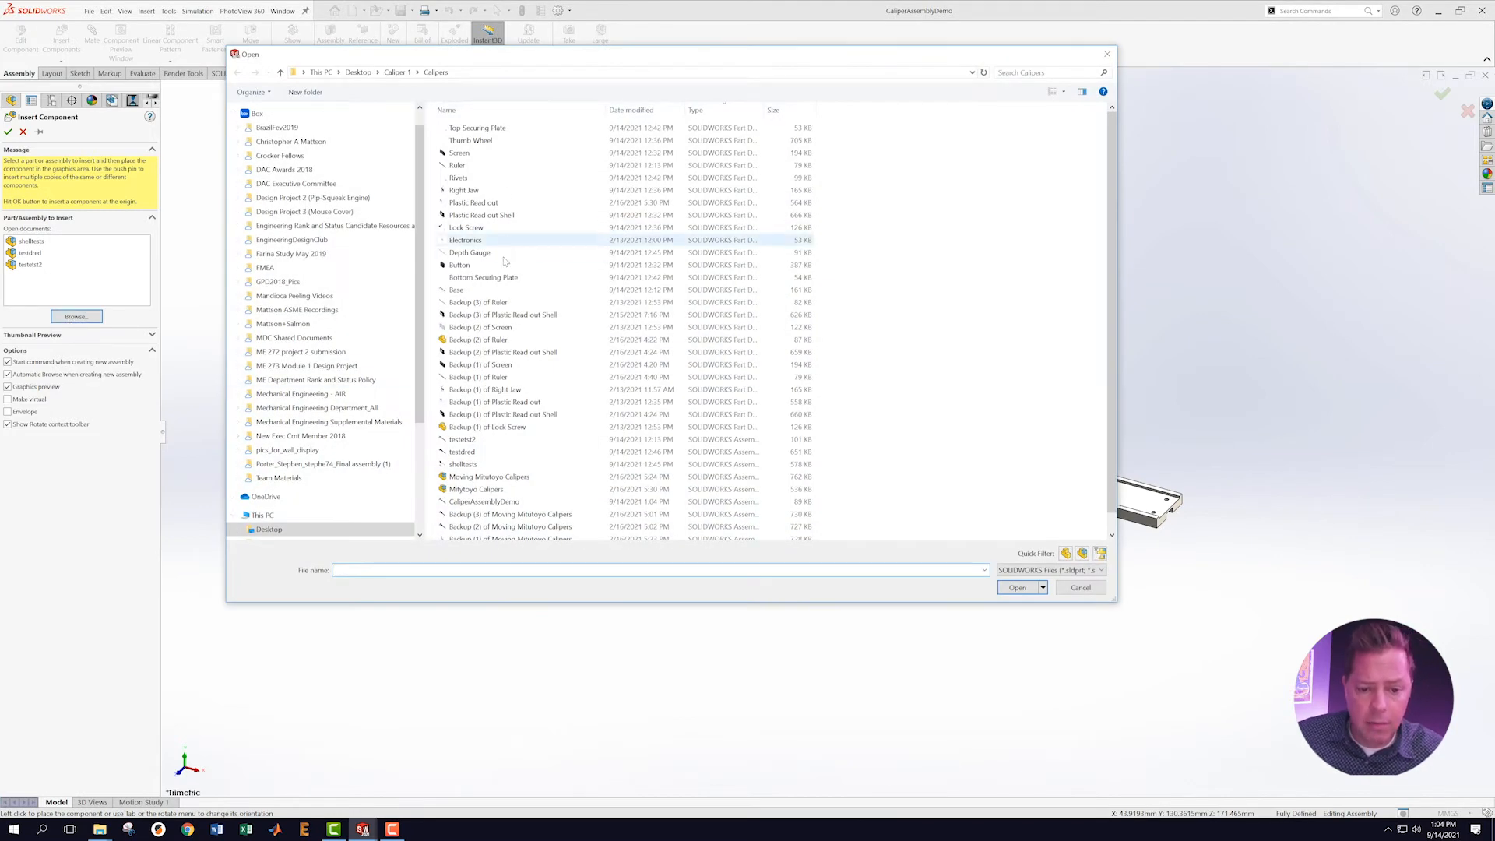
click(458, 167)
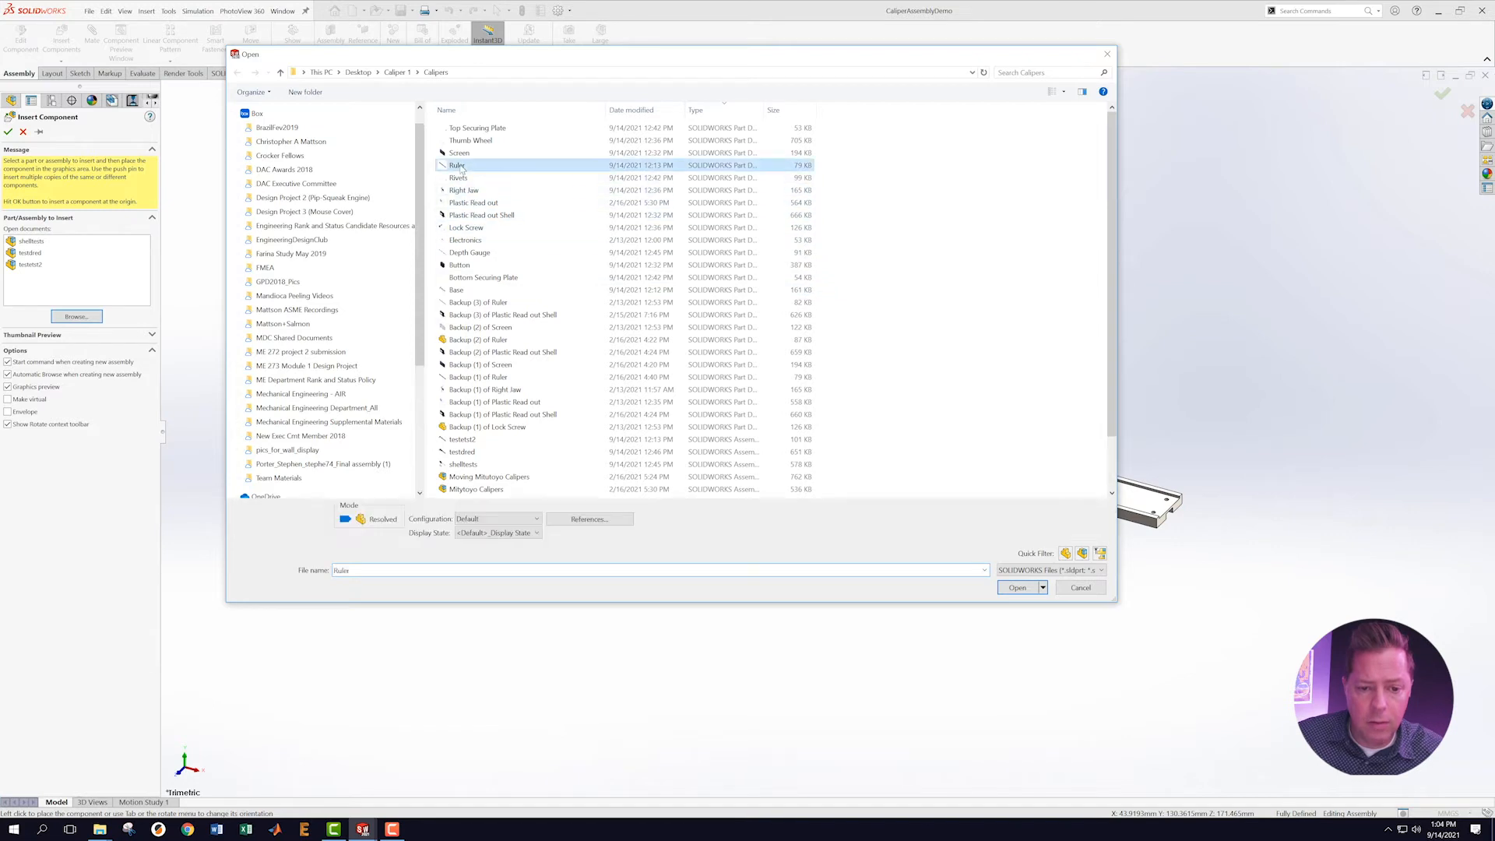
click(1019, 590)
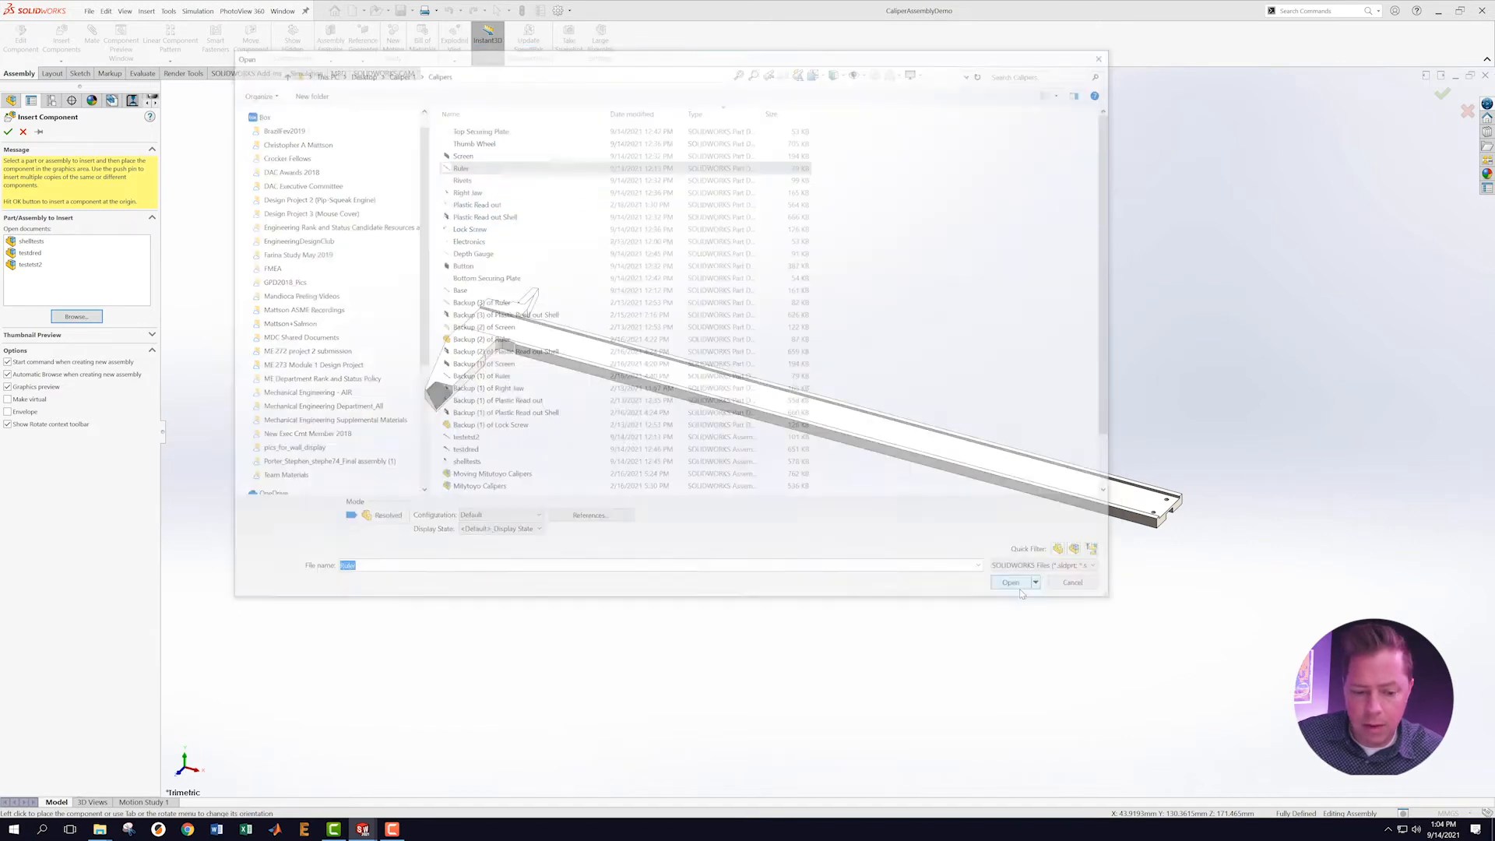
middle_drag(904, 333, 887, 431)
scroll(859, 474, up, 4)
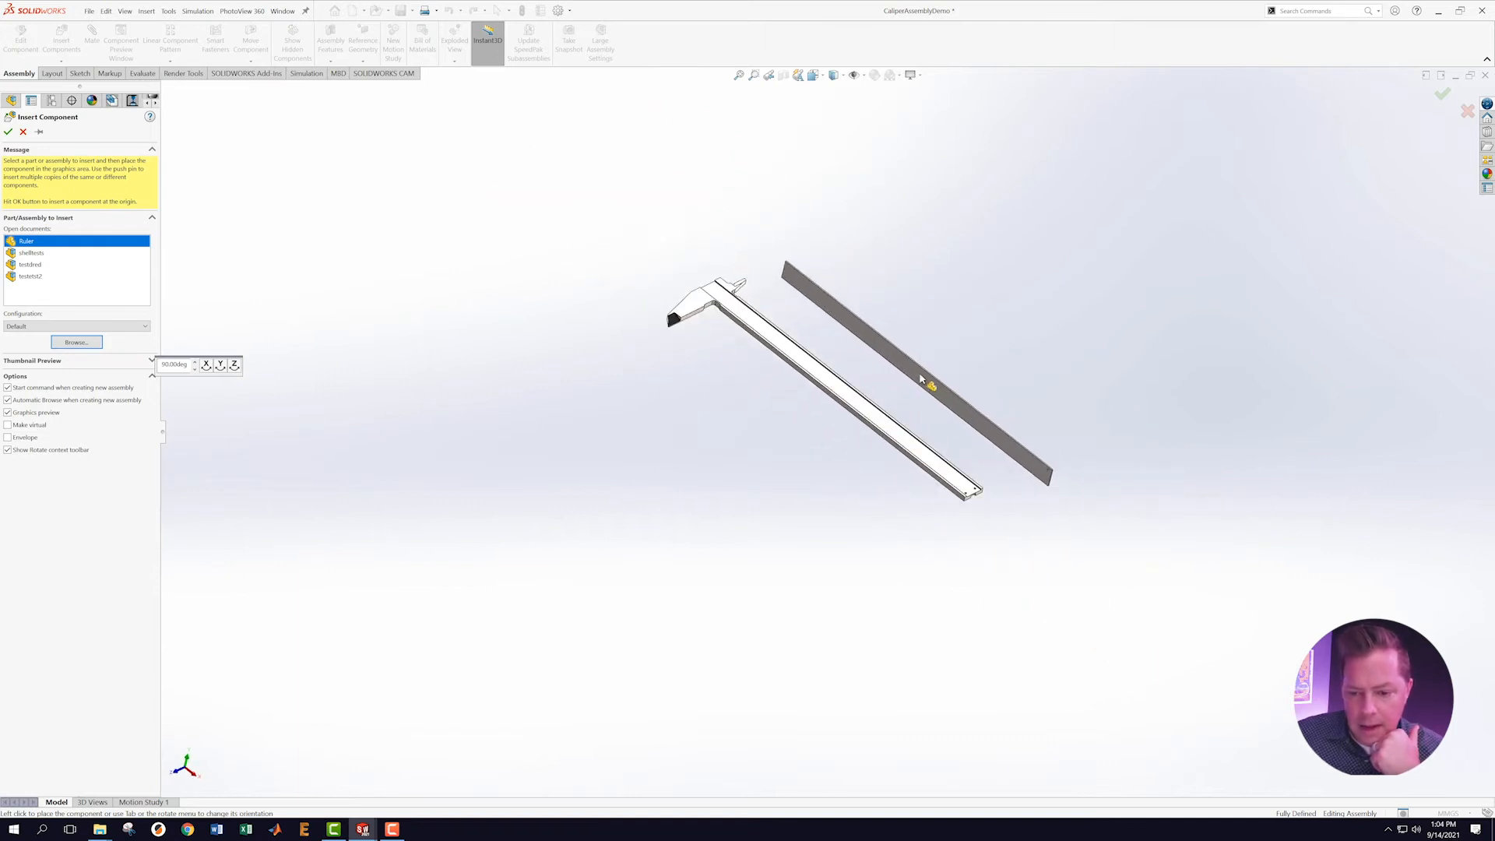
click(921, 379)
Add a coincident mate between the ruler's plain back face and the long recessed face of the base.
middle_drag(1059, 382, 1028, 293)
scroll(1098, 360, down, 2)
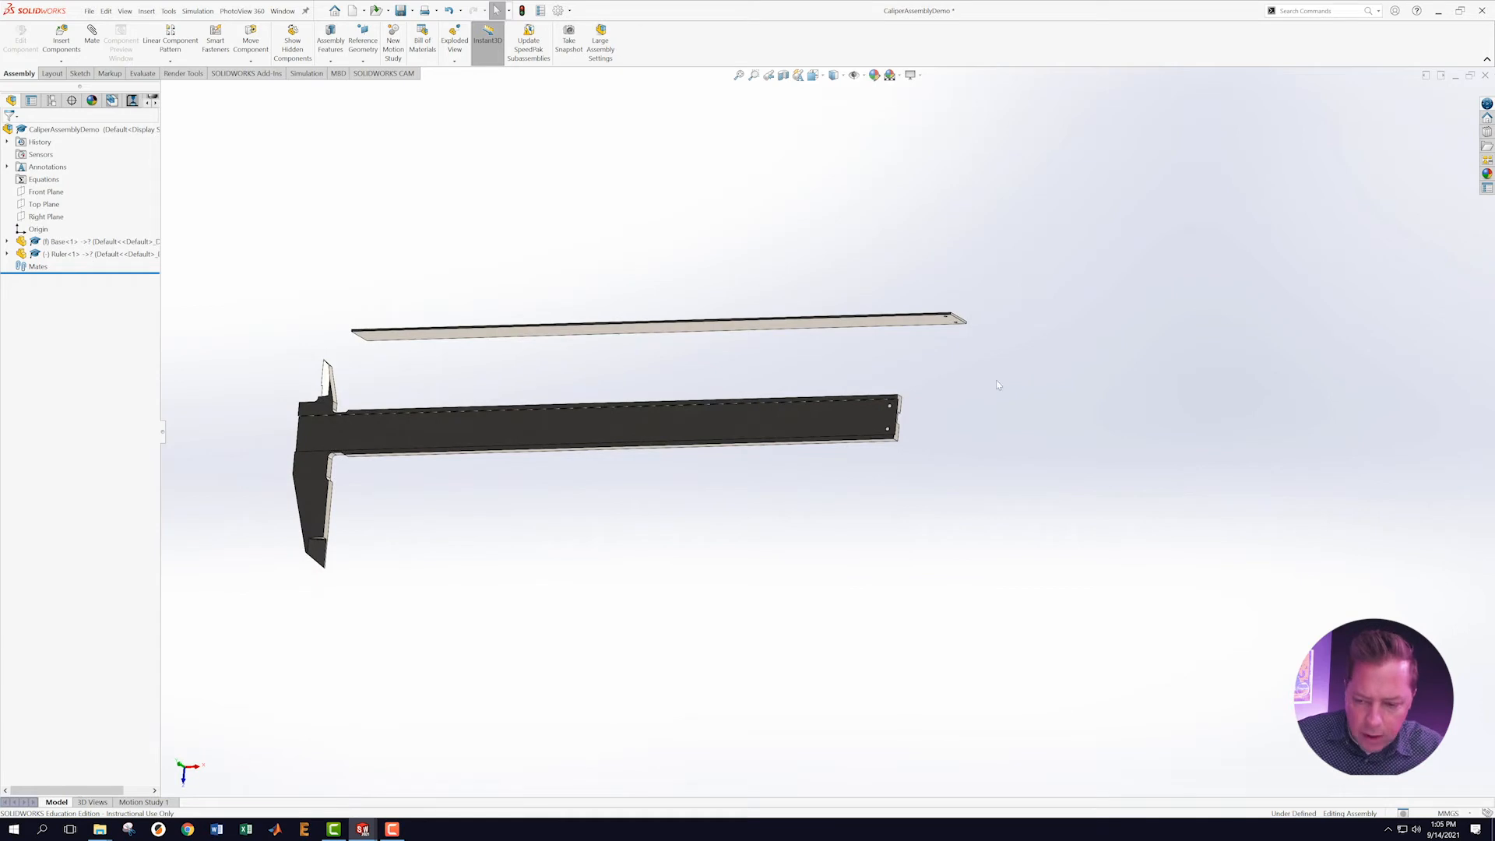
scroll(868, 318, down, 2)
click(865, 313)
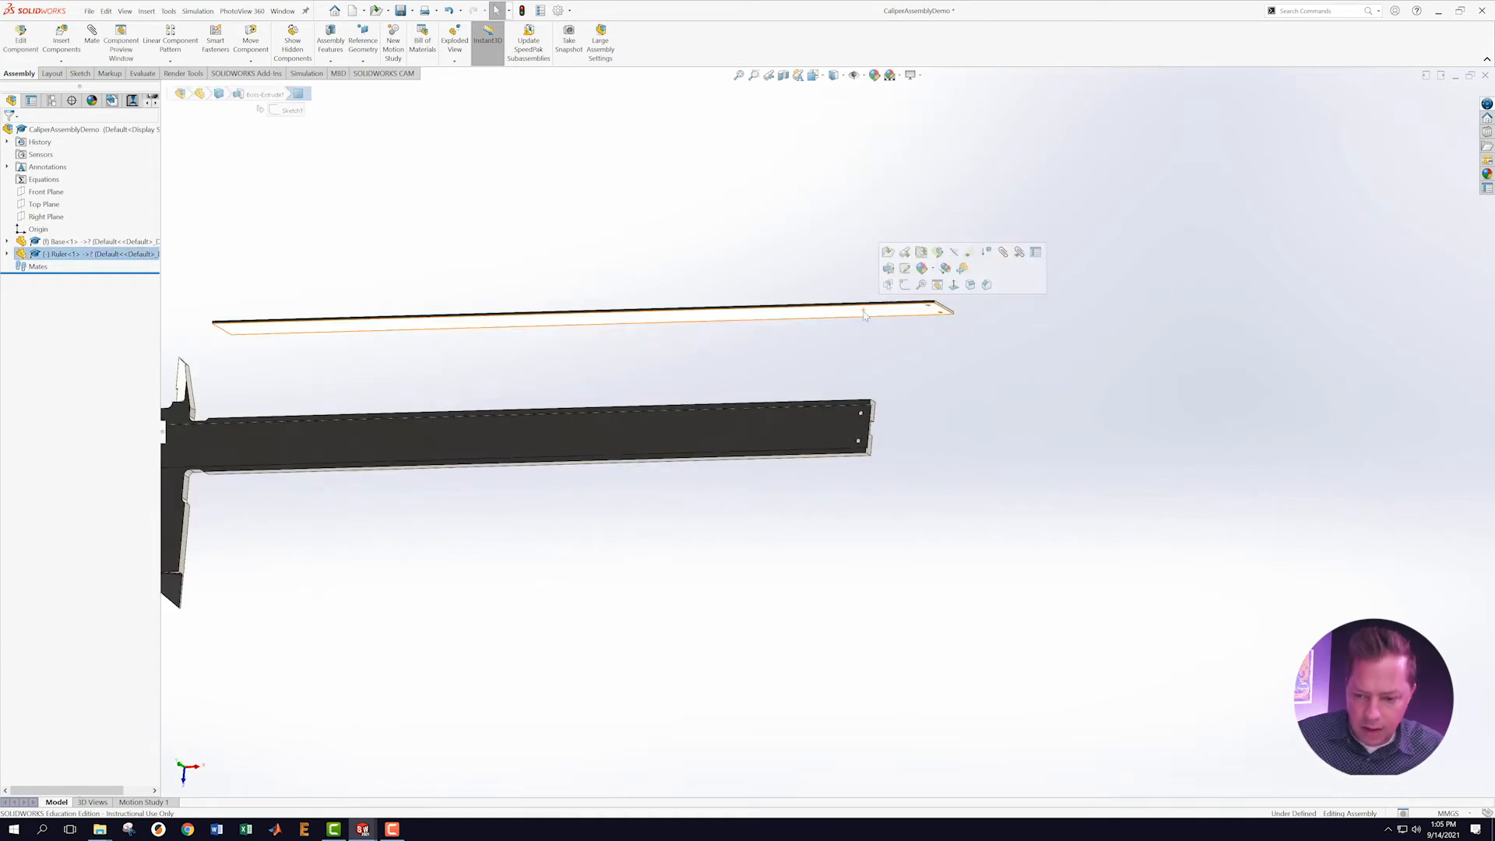
ctrl+click(802, 427)
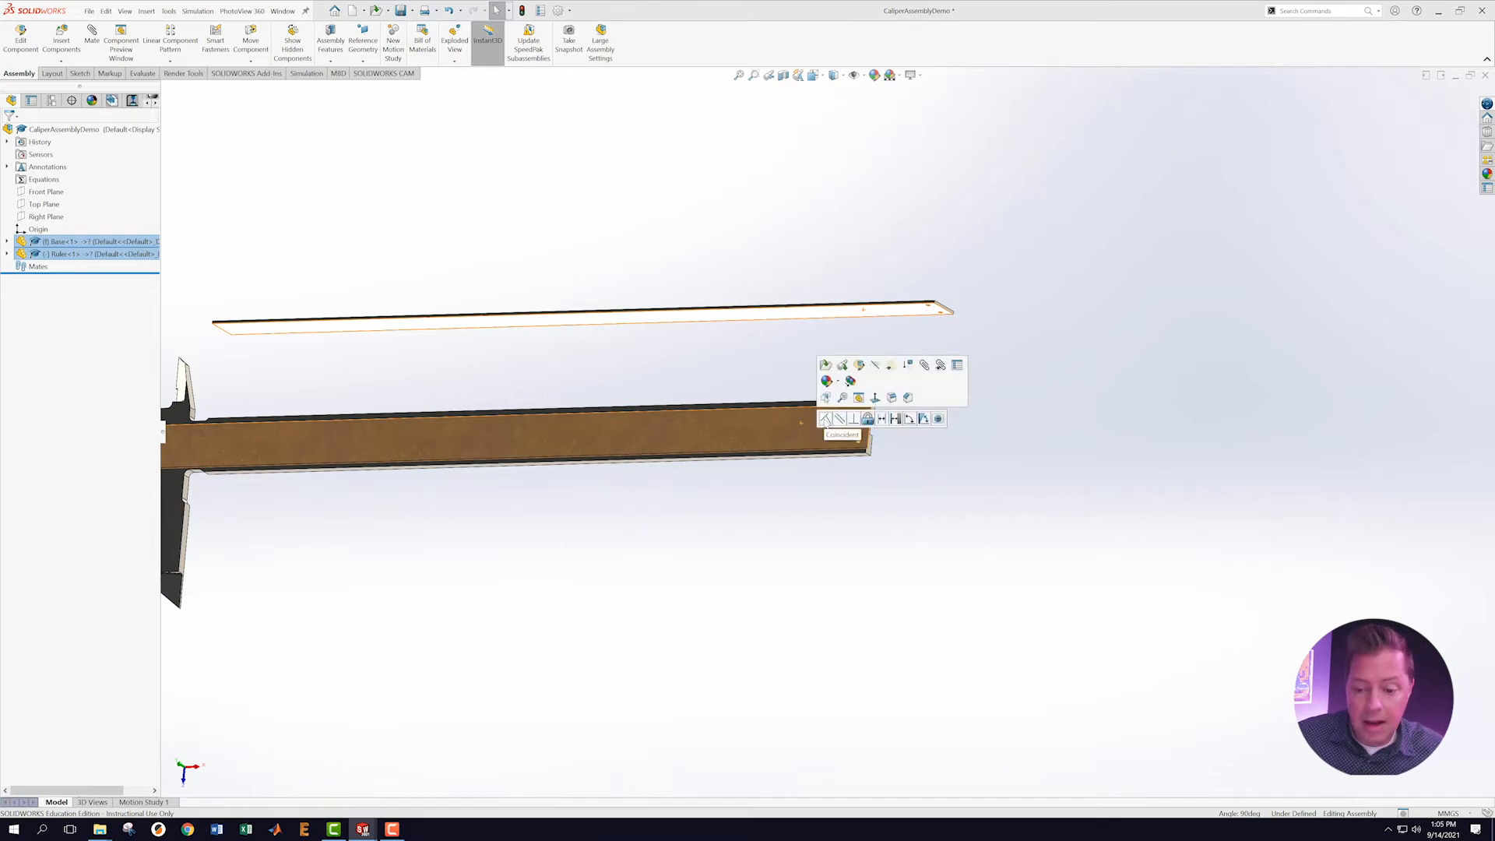
click(826, 420)
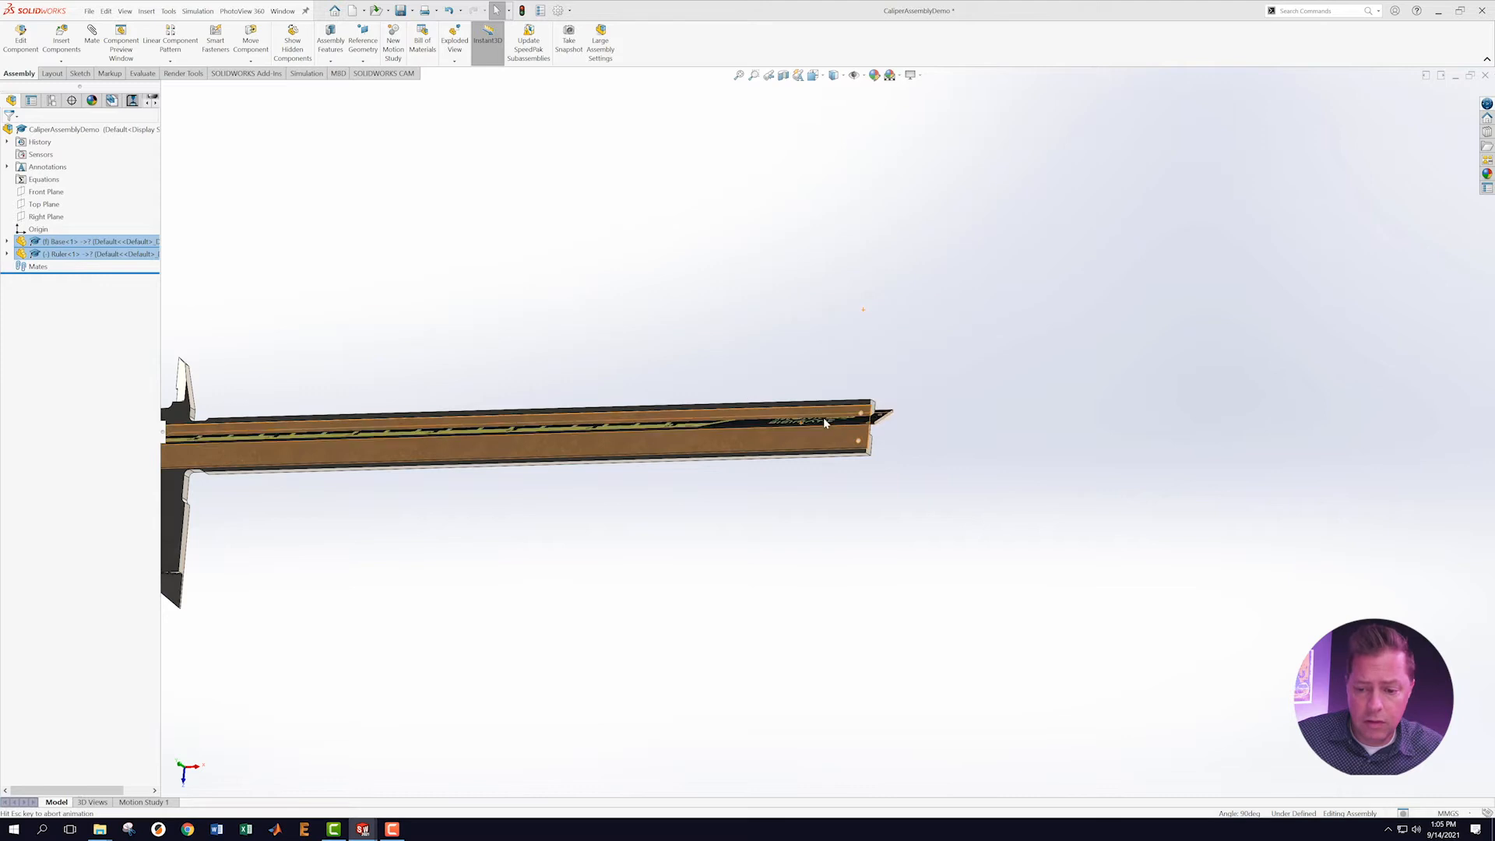
Turn off the floor shadow of the assembly's 3 Point Faded scene.
scroll(640, 514, up, 1)
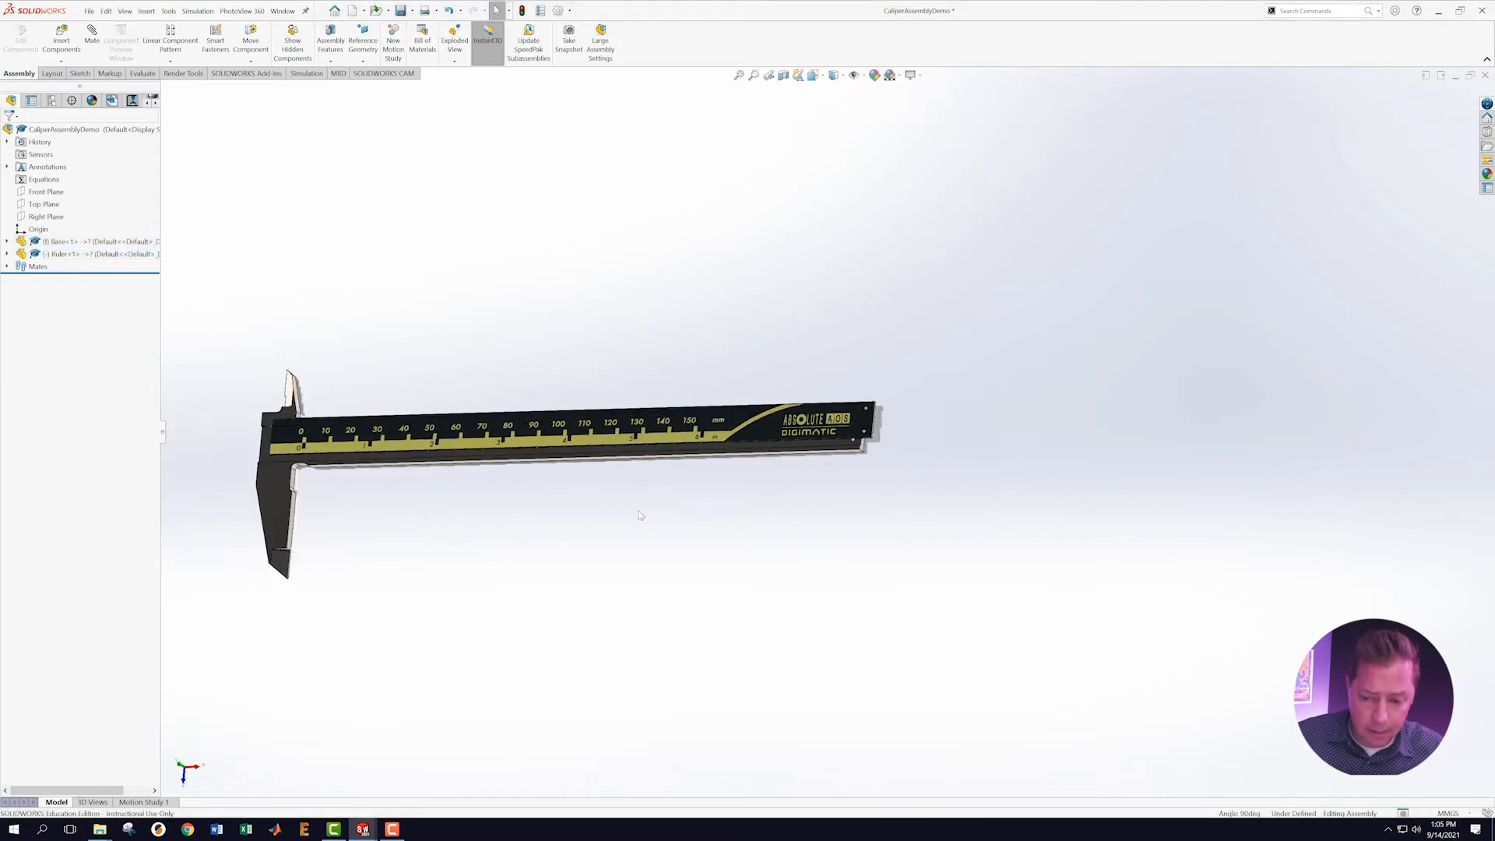
middle_drag(940, 469, 833, 401)
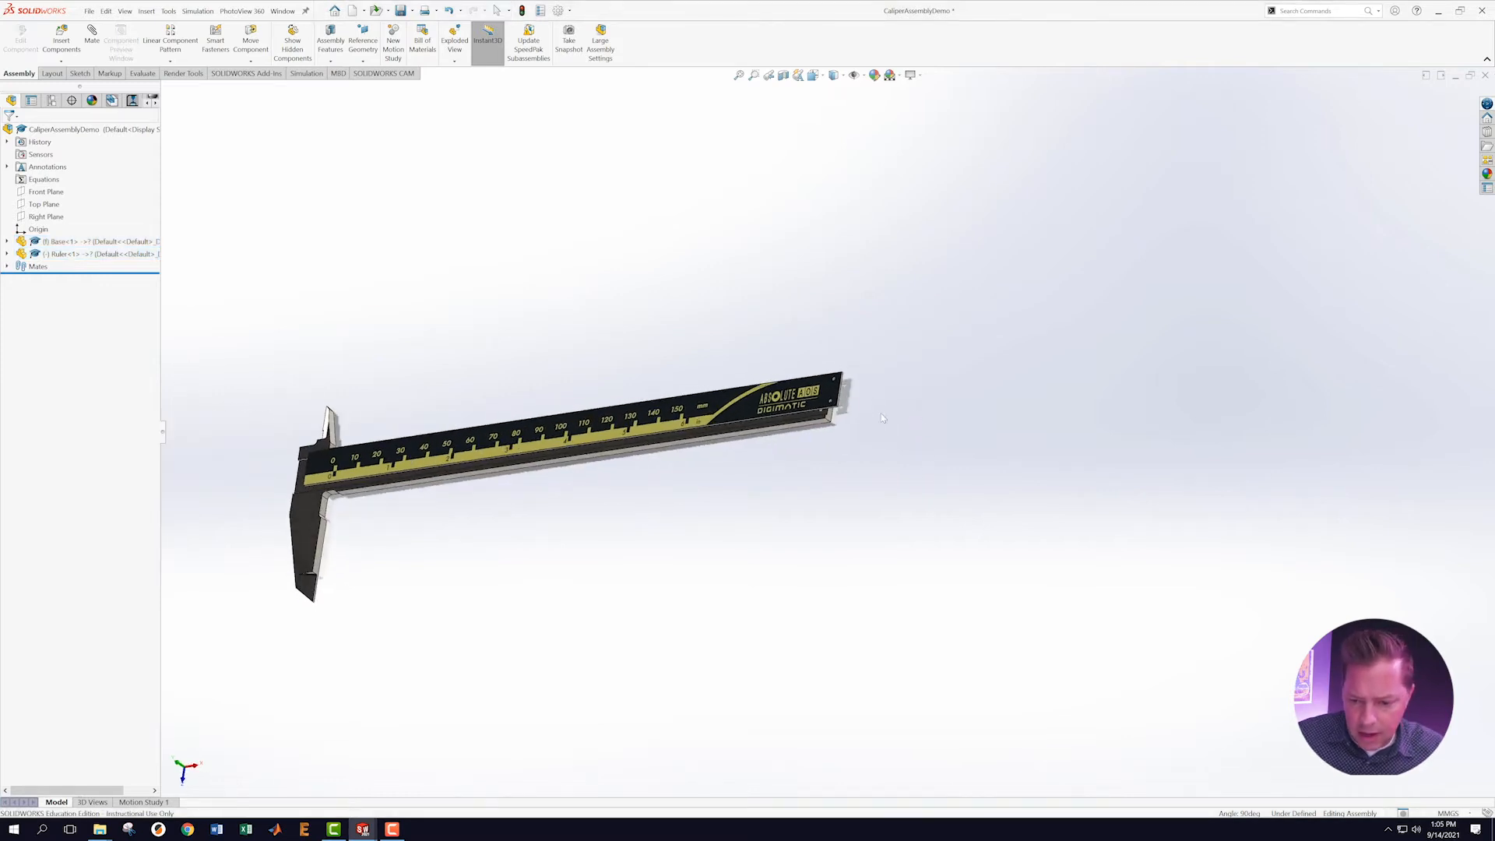
scroll(833, 401, down, 2)
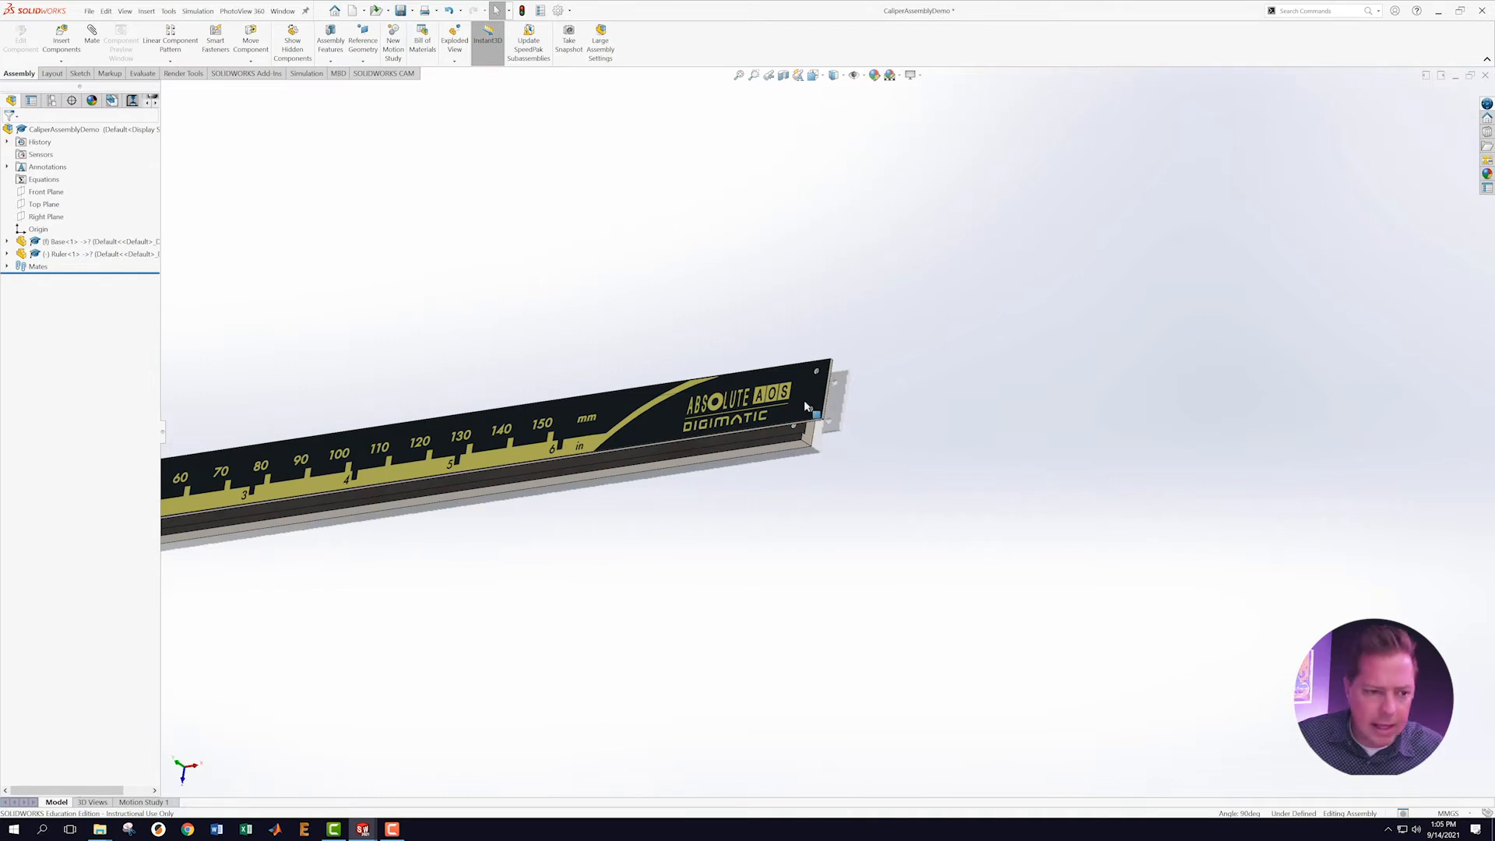
click(92, 102)
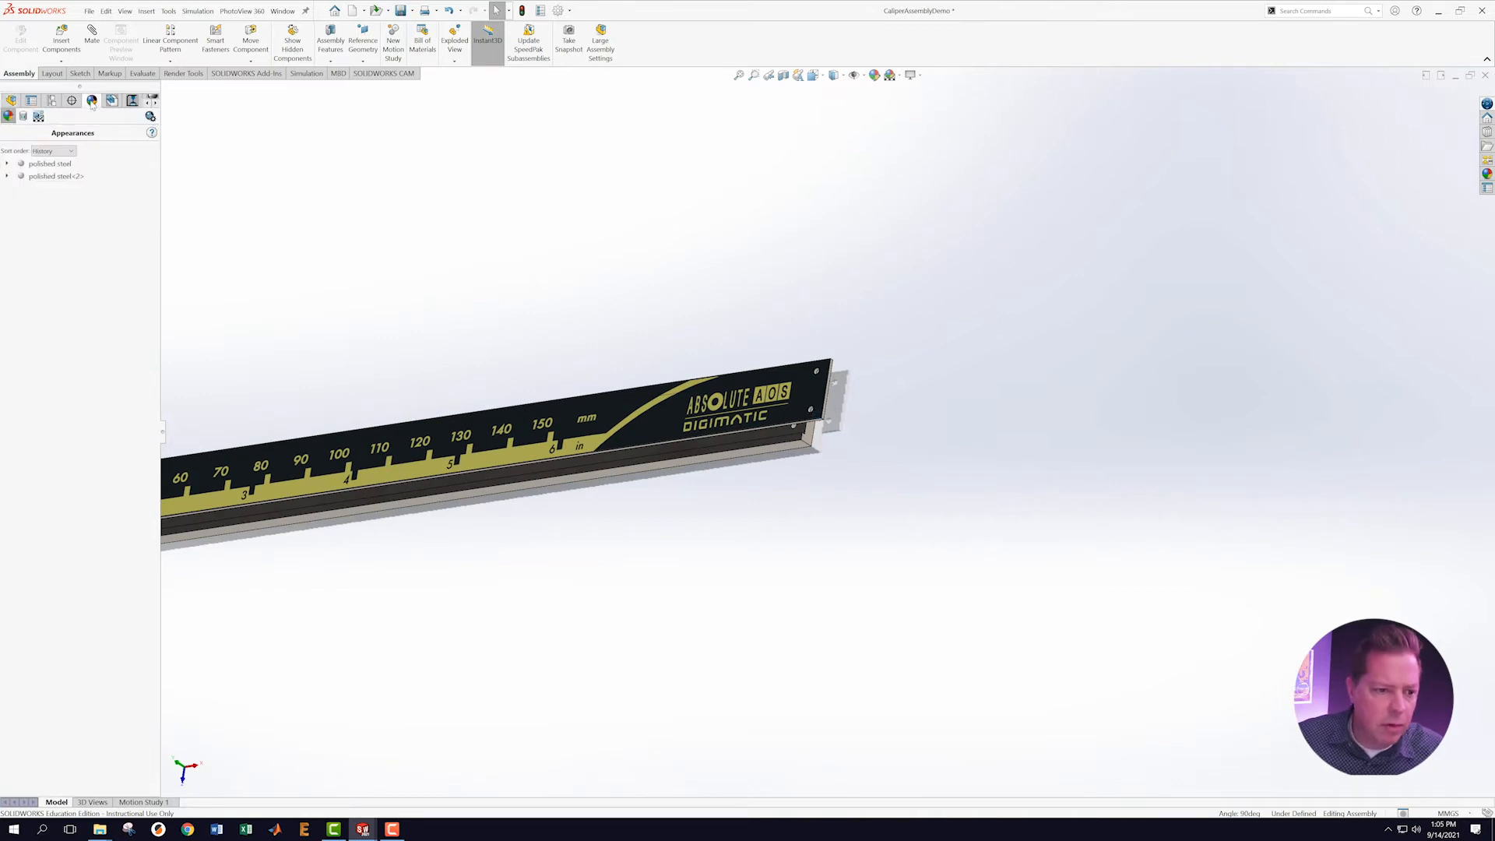
click(38, 116)
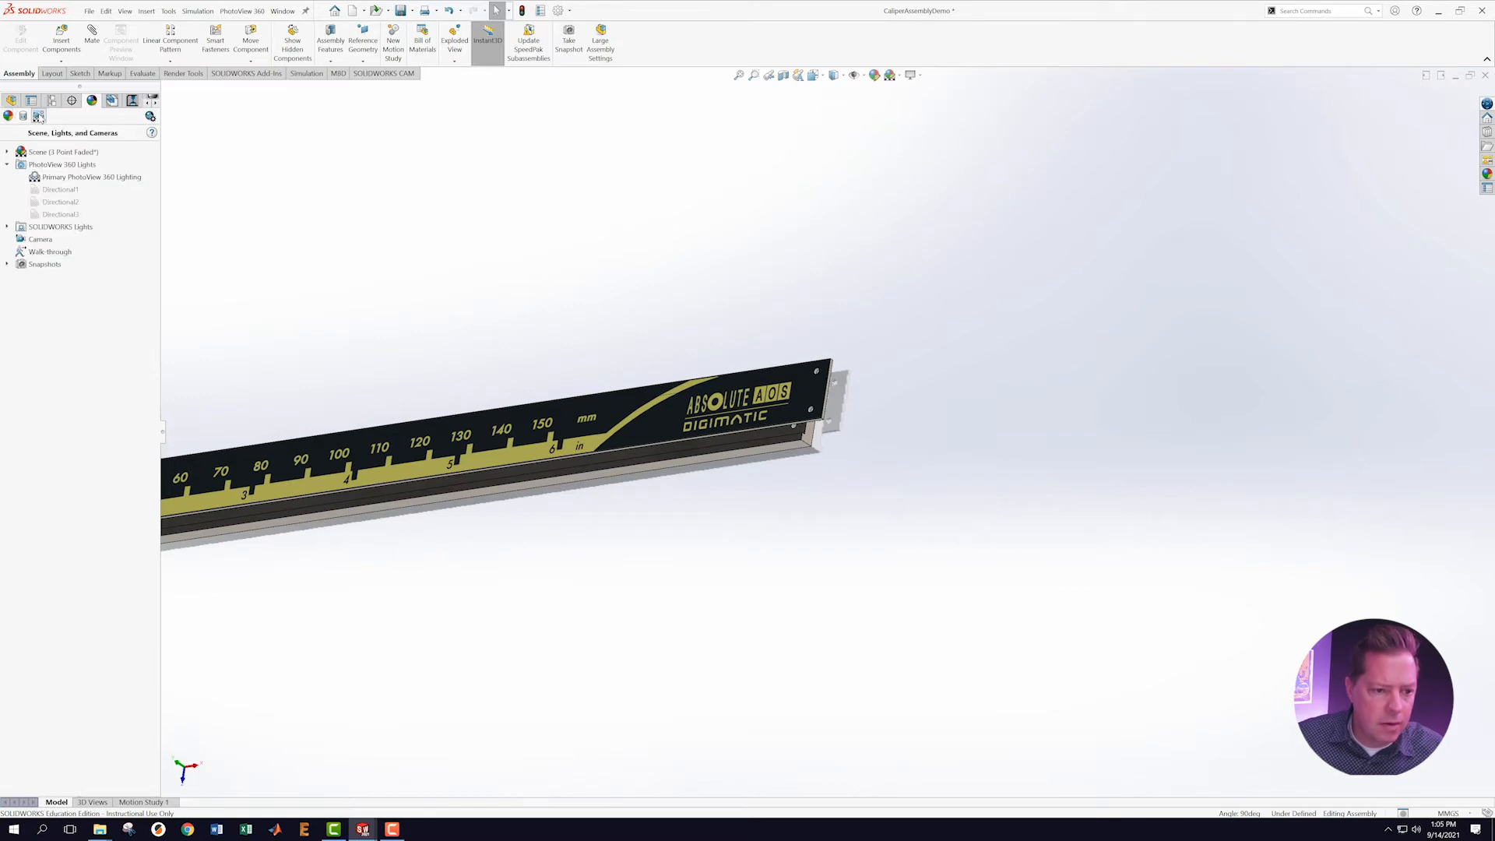
right_click(35, 154)
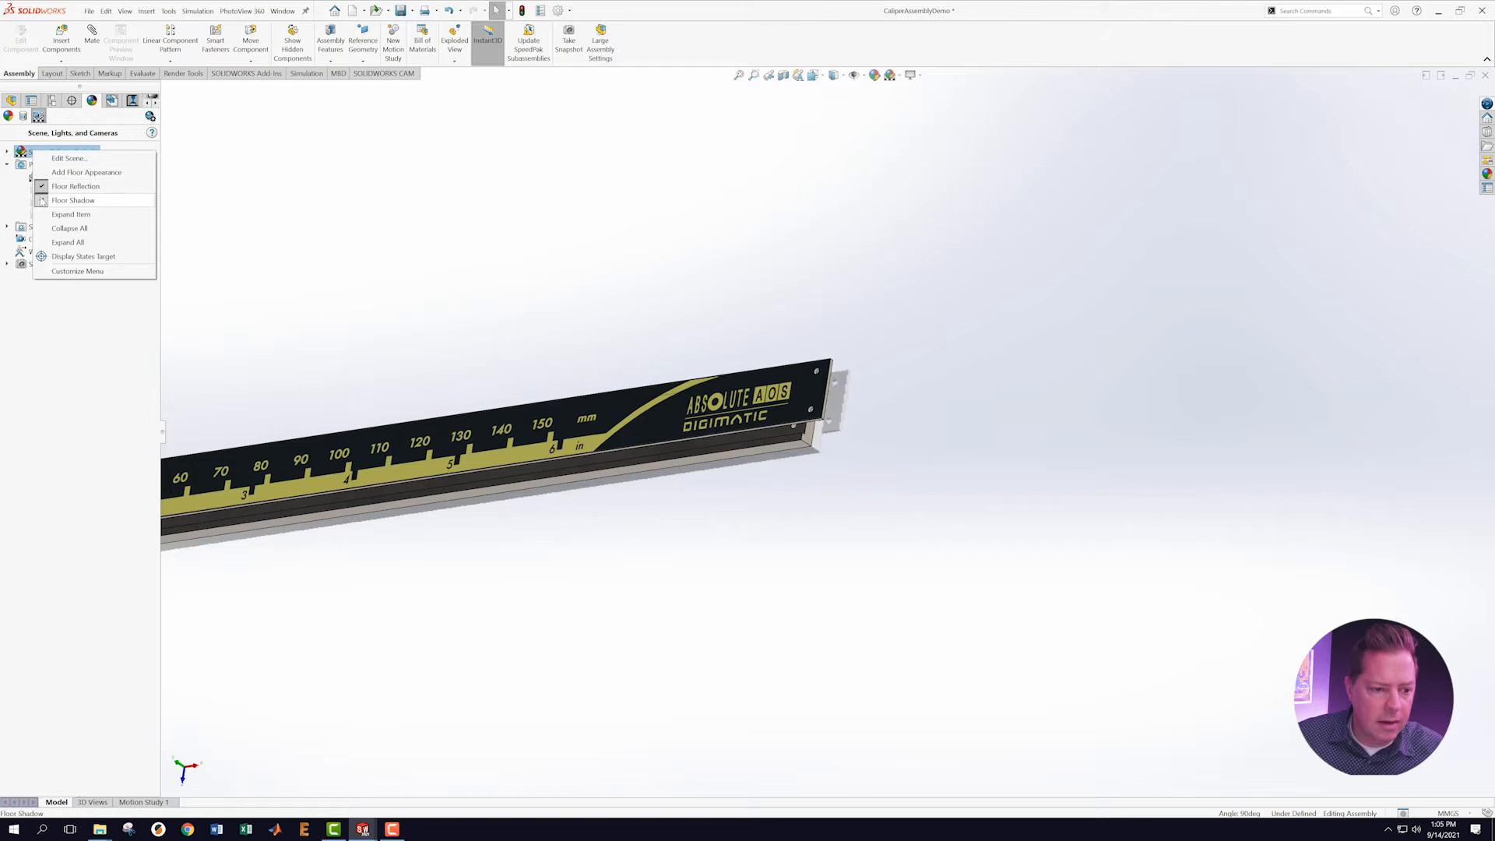
click(73, 200)
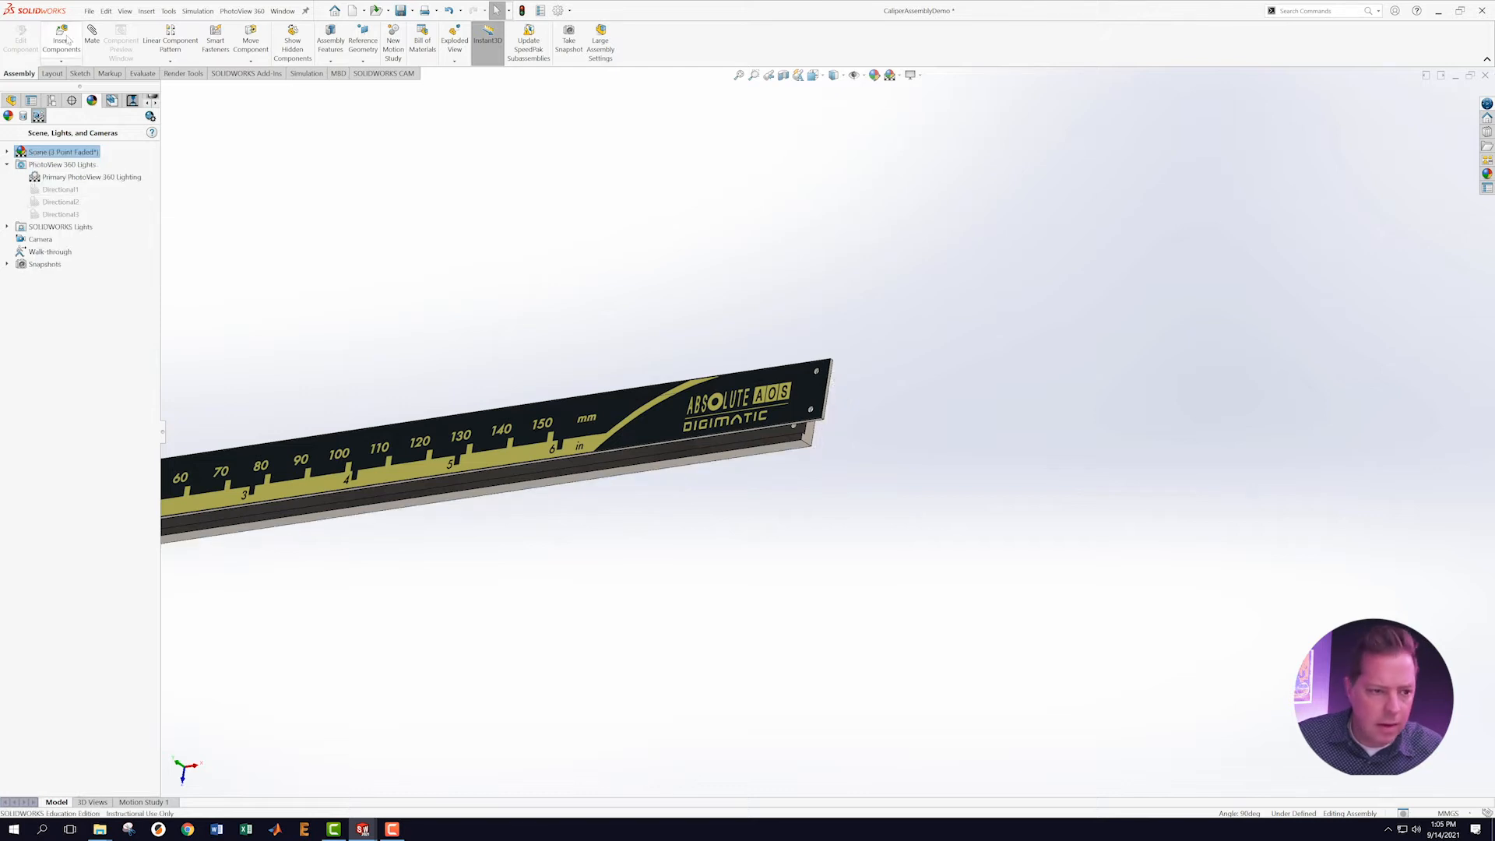
Save the assembly and slide the ruler off the base so the base's recessed face and end holes are exposed.
click(90, 12)
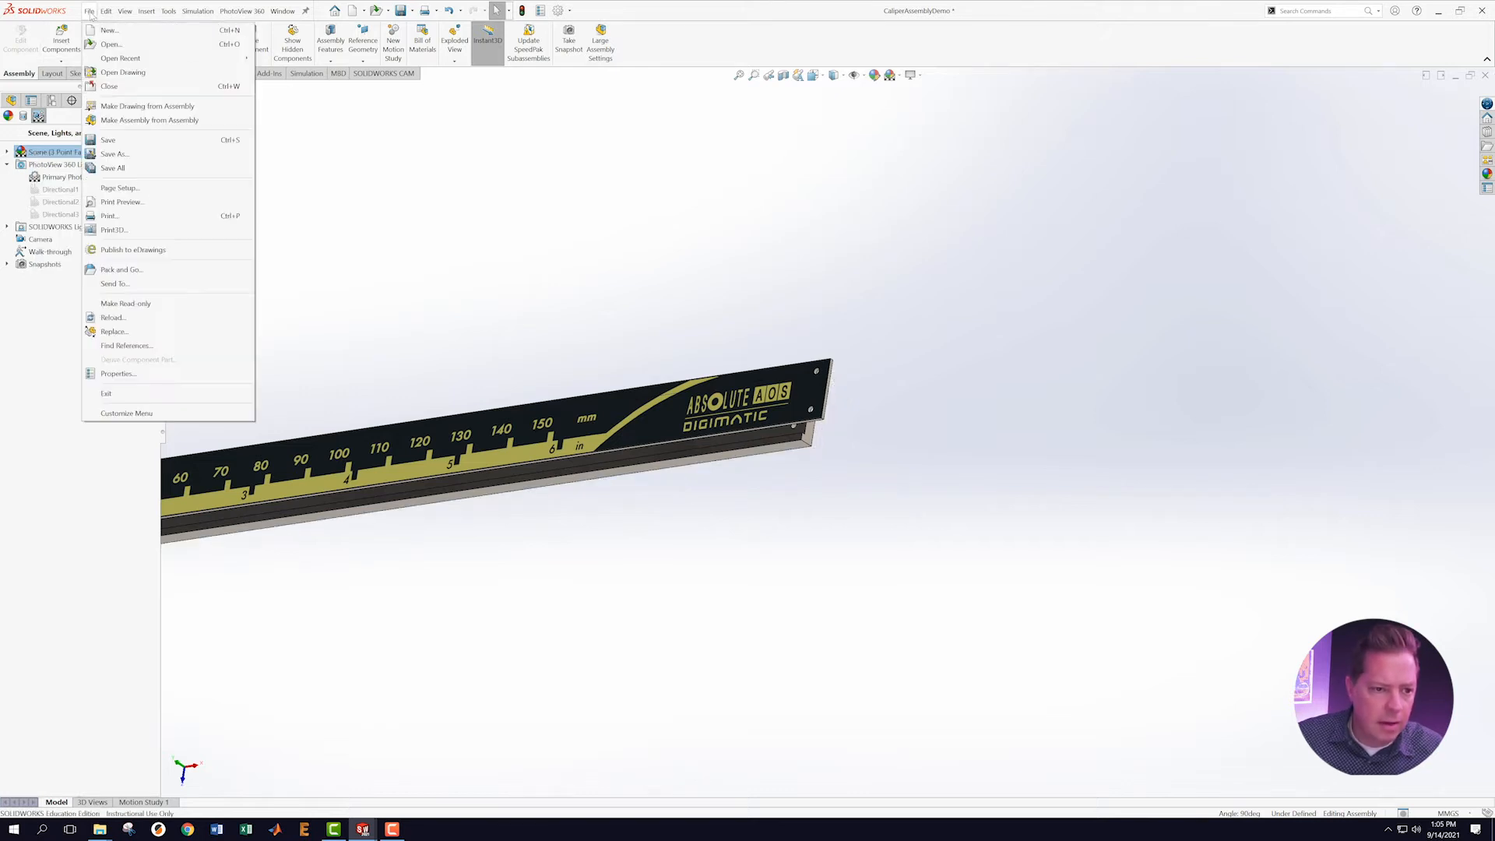
click(127, 143)
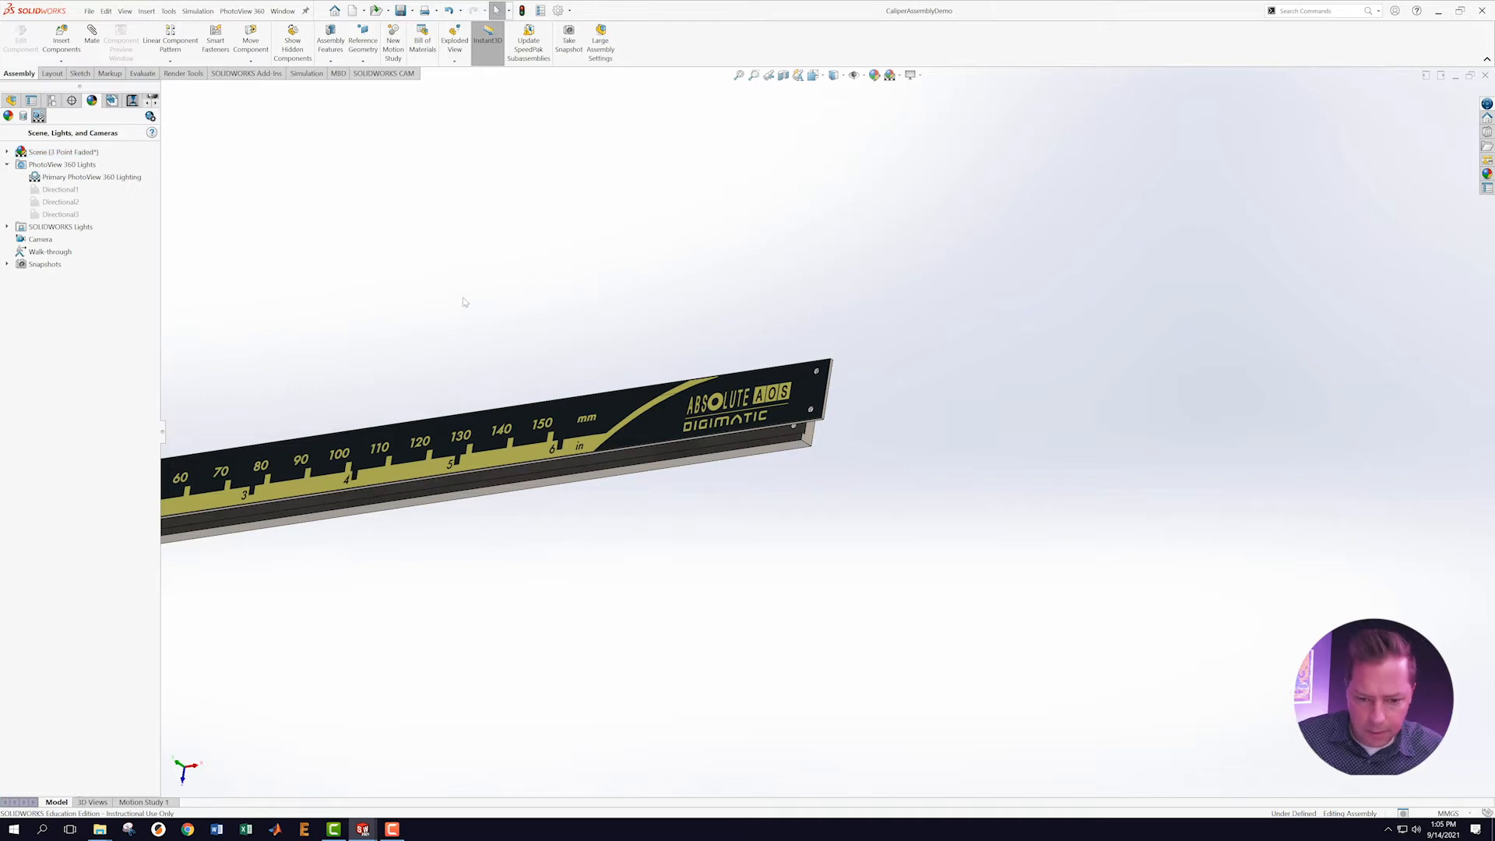
scroll(497, 354, up, 5)
scroll(460, 455, down, 5)
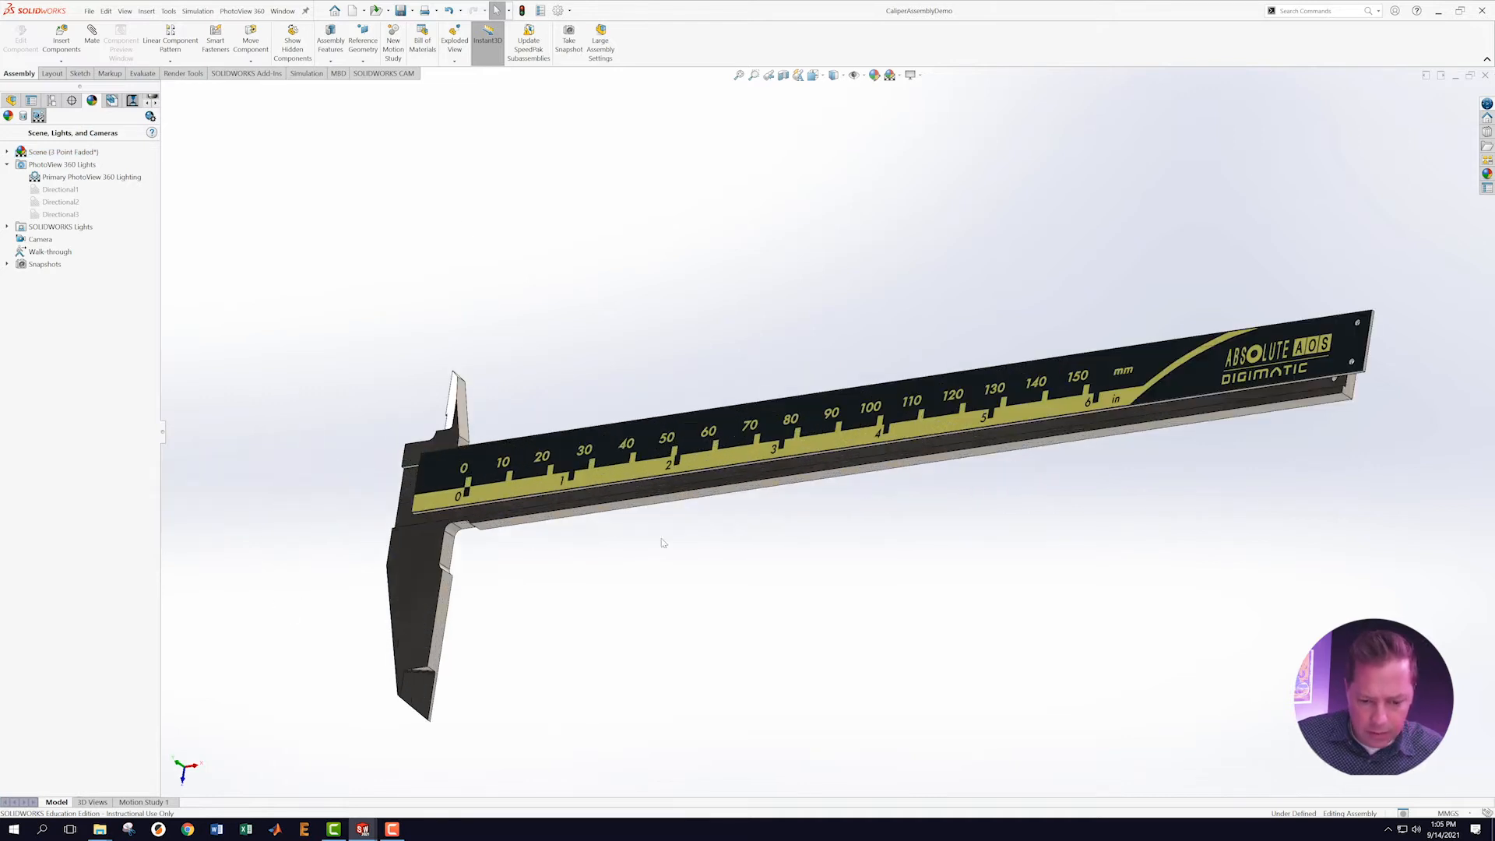
scroll(718, 448, up, 3)
middle_drag(858, 478, 738, 456)
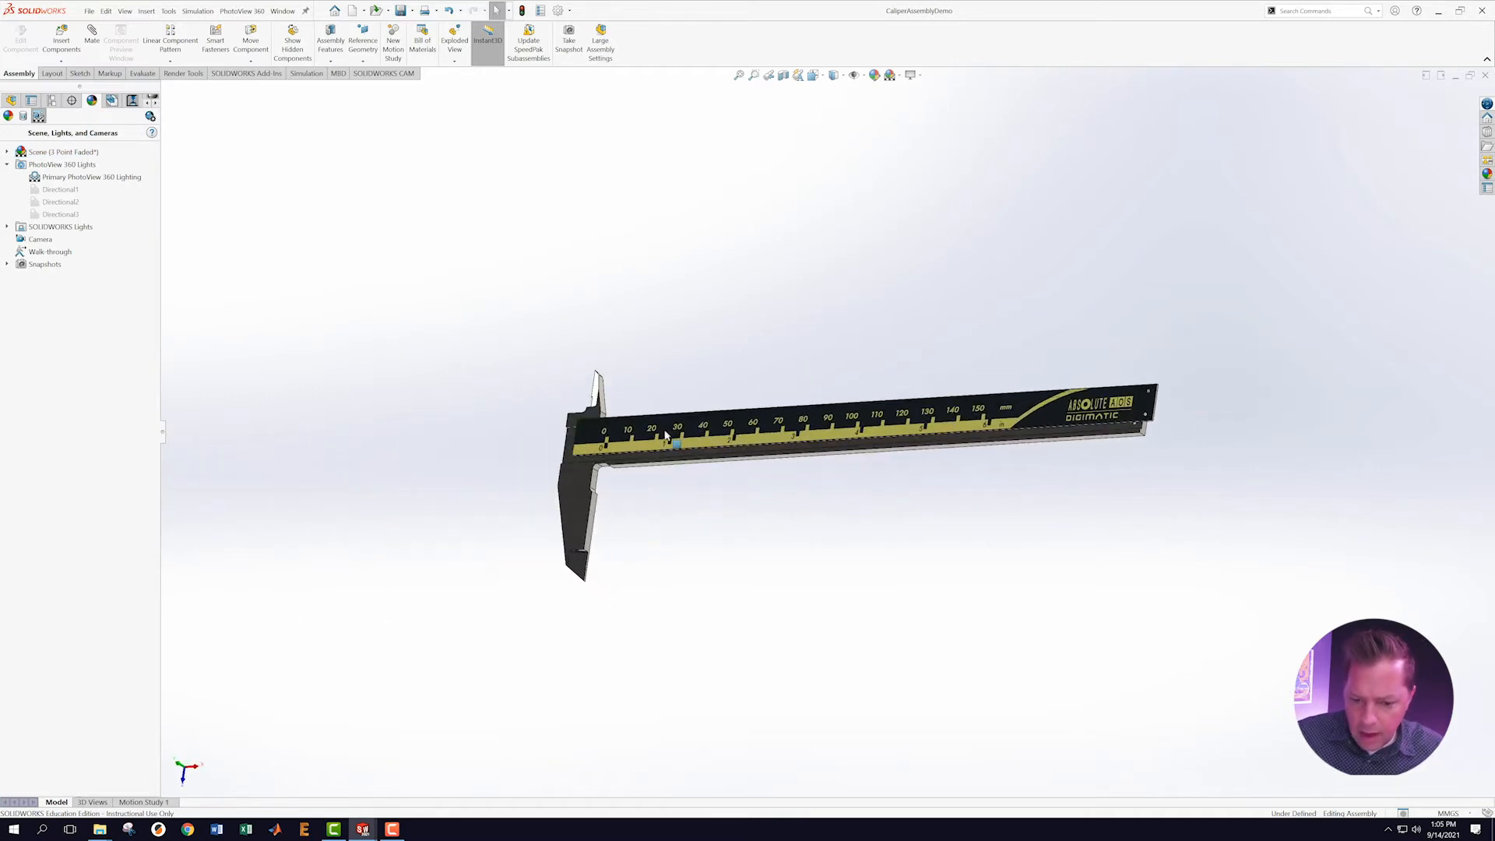
drag(679, 438, 540, 492)
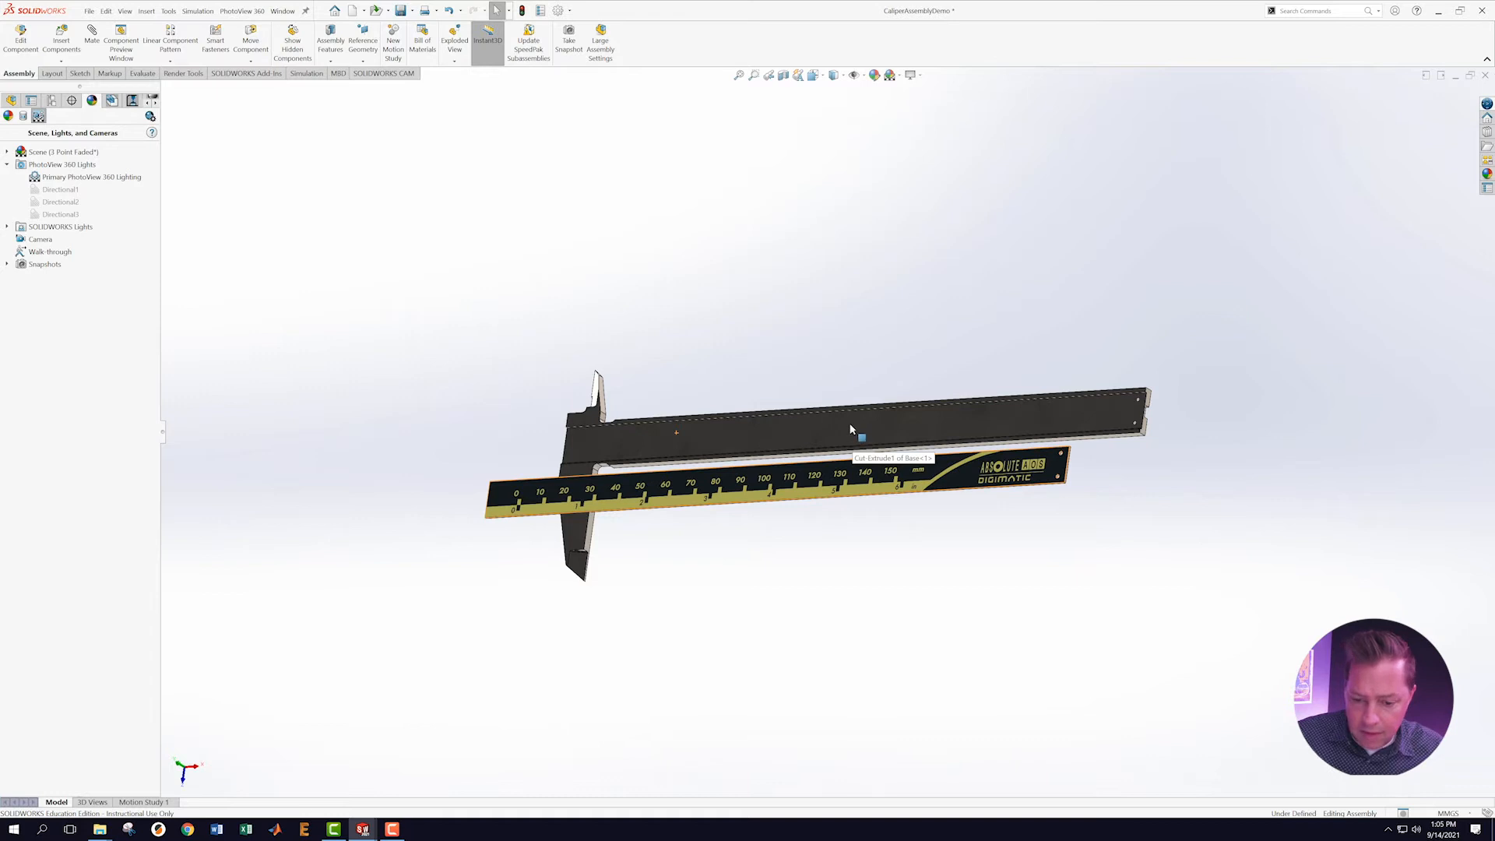
mouse_move(834, 550)
middle_down()
mouse_move(754, 374)
mouse_move(859, 547)
middle_up()
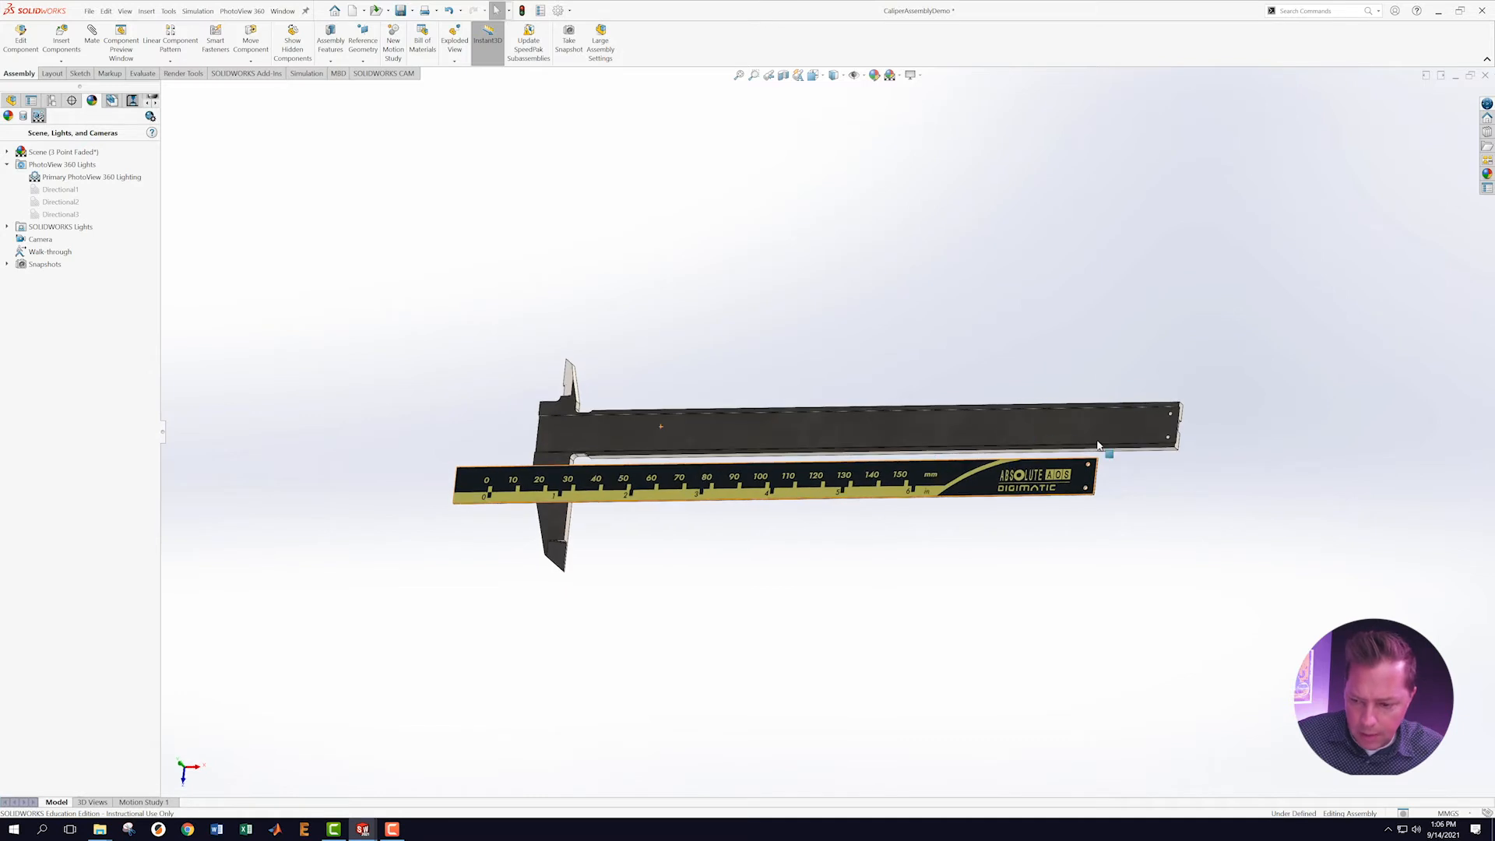
Add a concentric mate between the upper hole at the base's far end and the matching upper hole of the ruler.
scroll(1098, 445, down, 6)
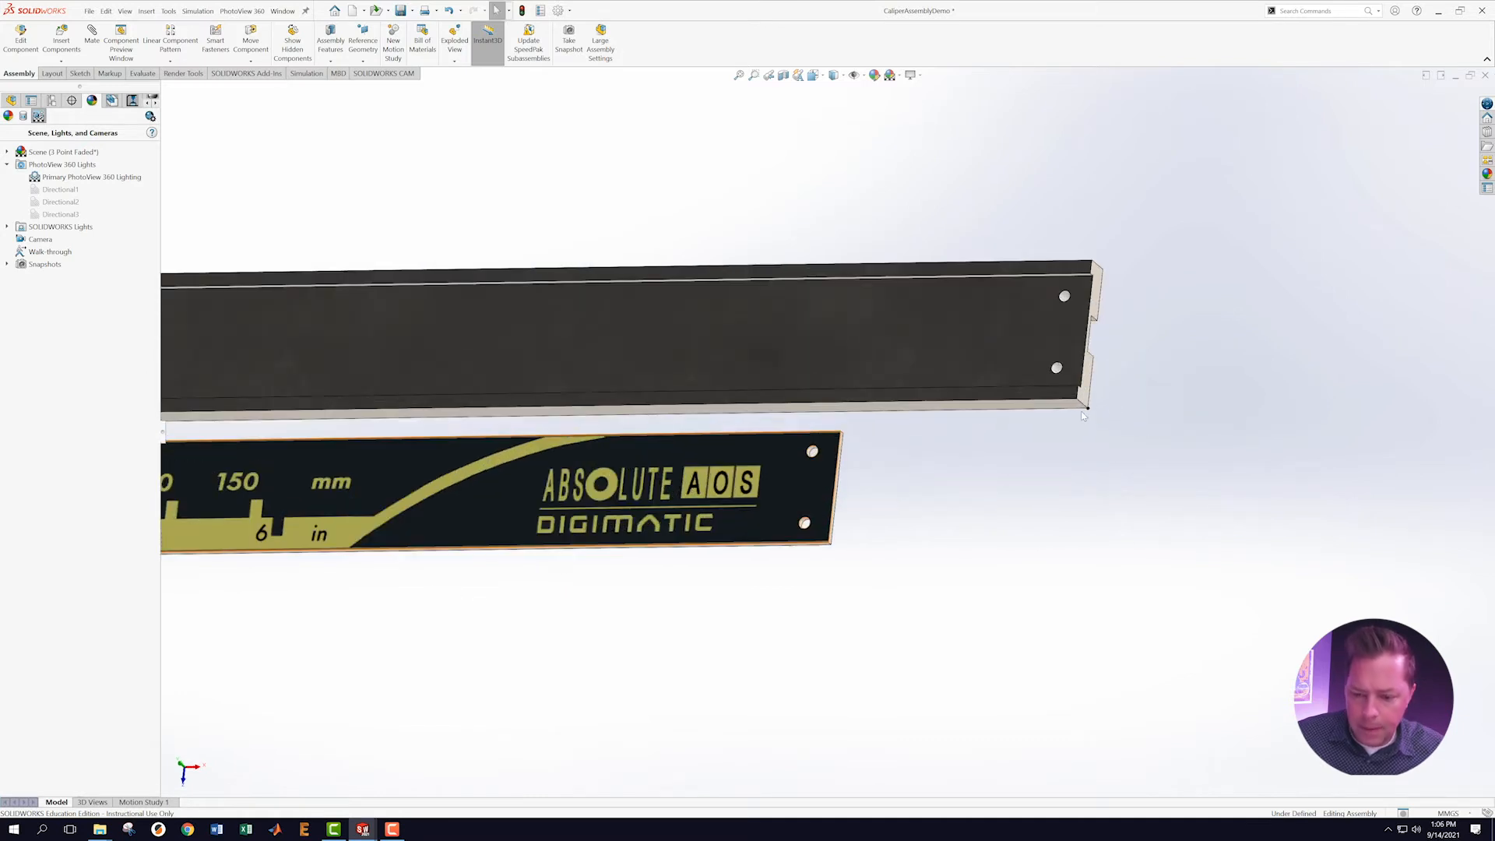
click(785, 202)
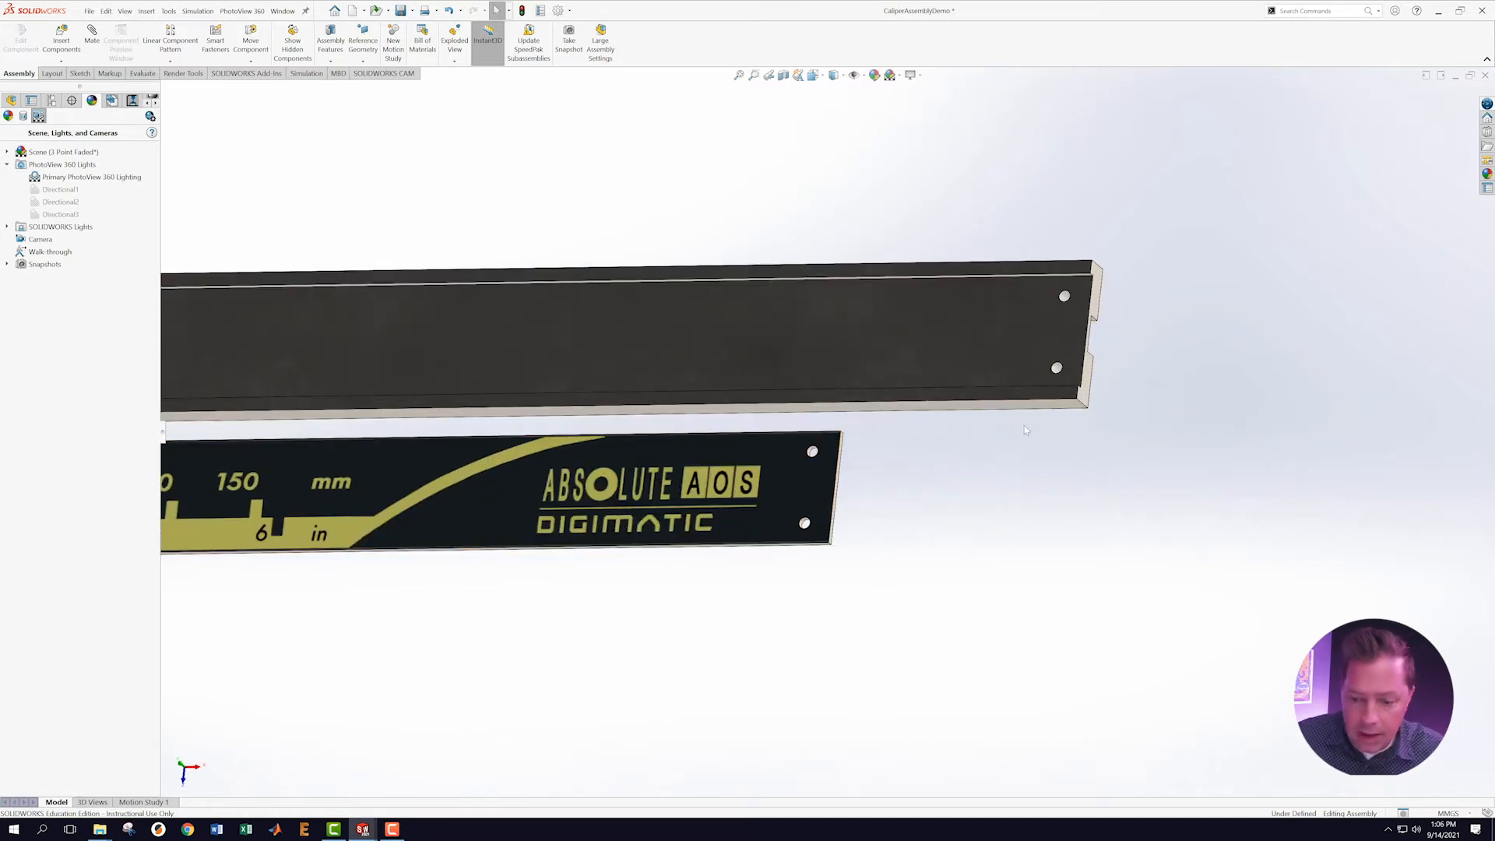
scroll(1084, 444, down, 1)
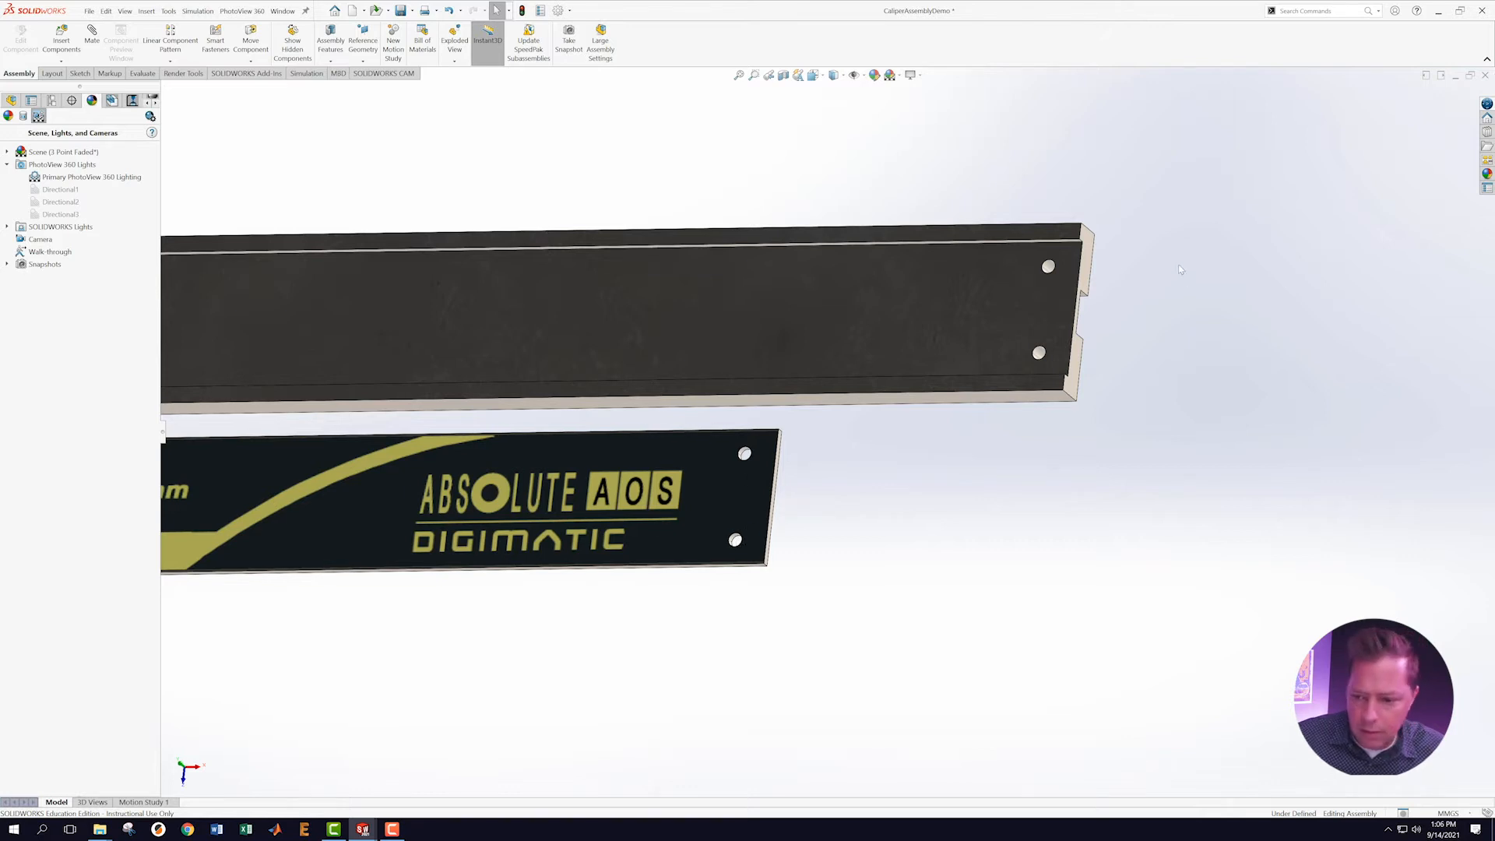
scroll(1179, 270, down, 1)
click(1018, 278)
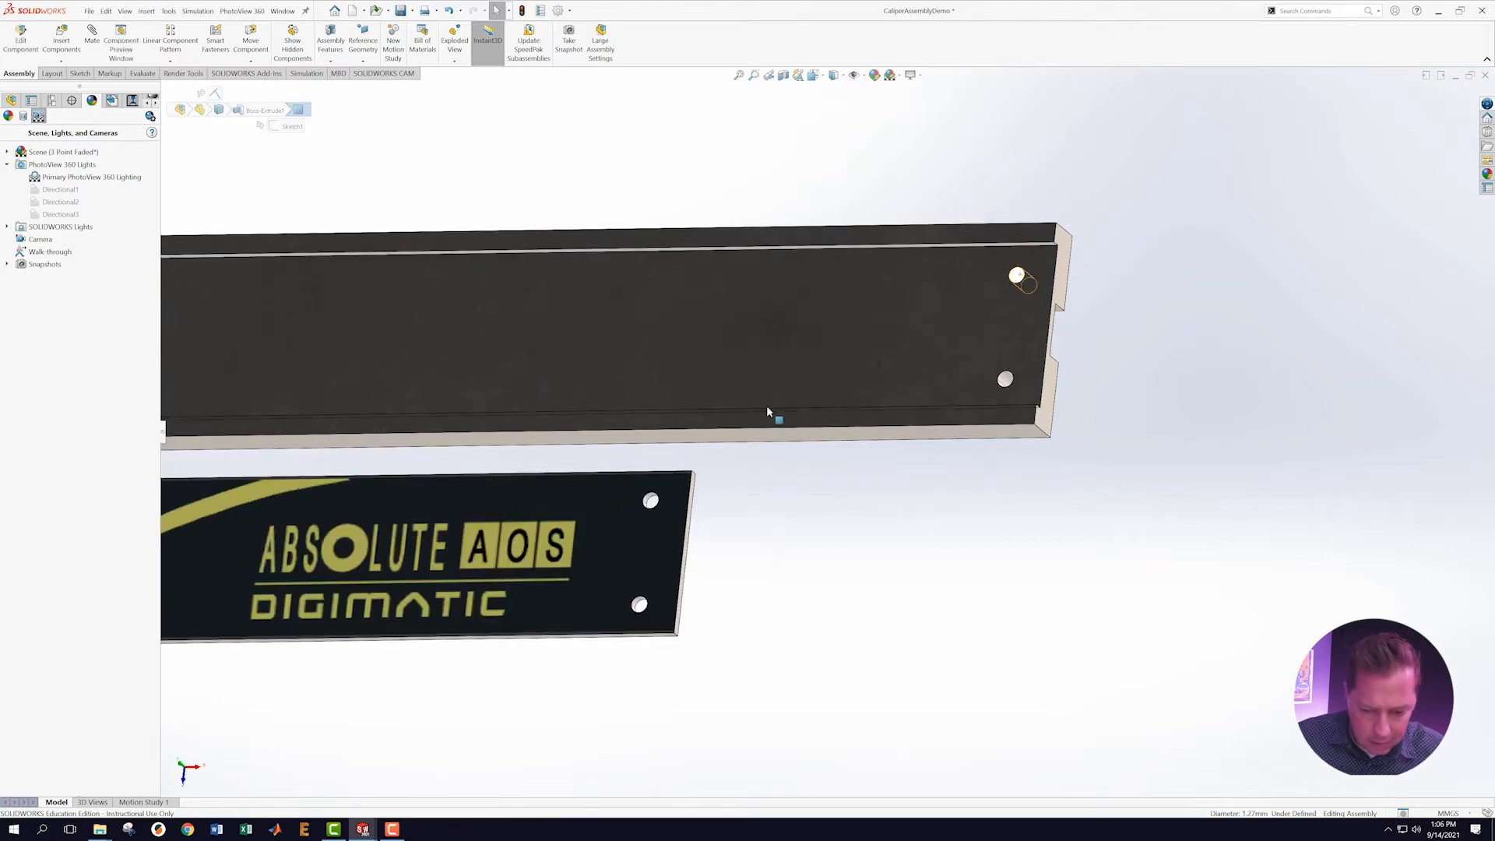
ctrl+click(652, 502)
click(716, 496)
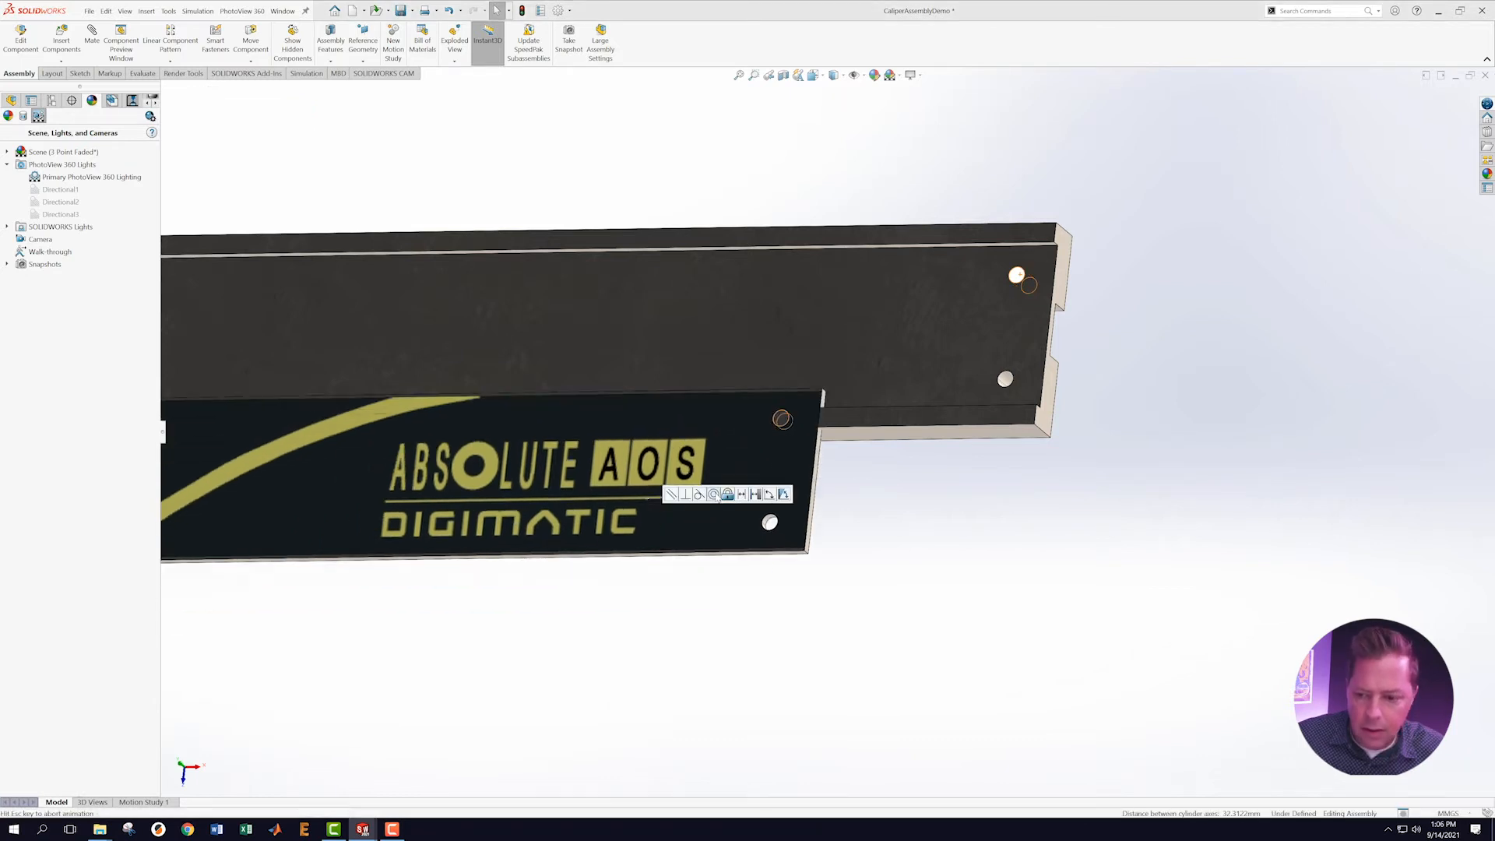
scroll(958, 467, up, 4)
scroll(958, 466, up, 1)
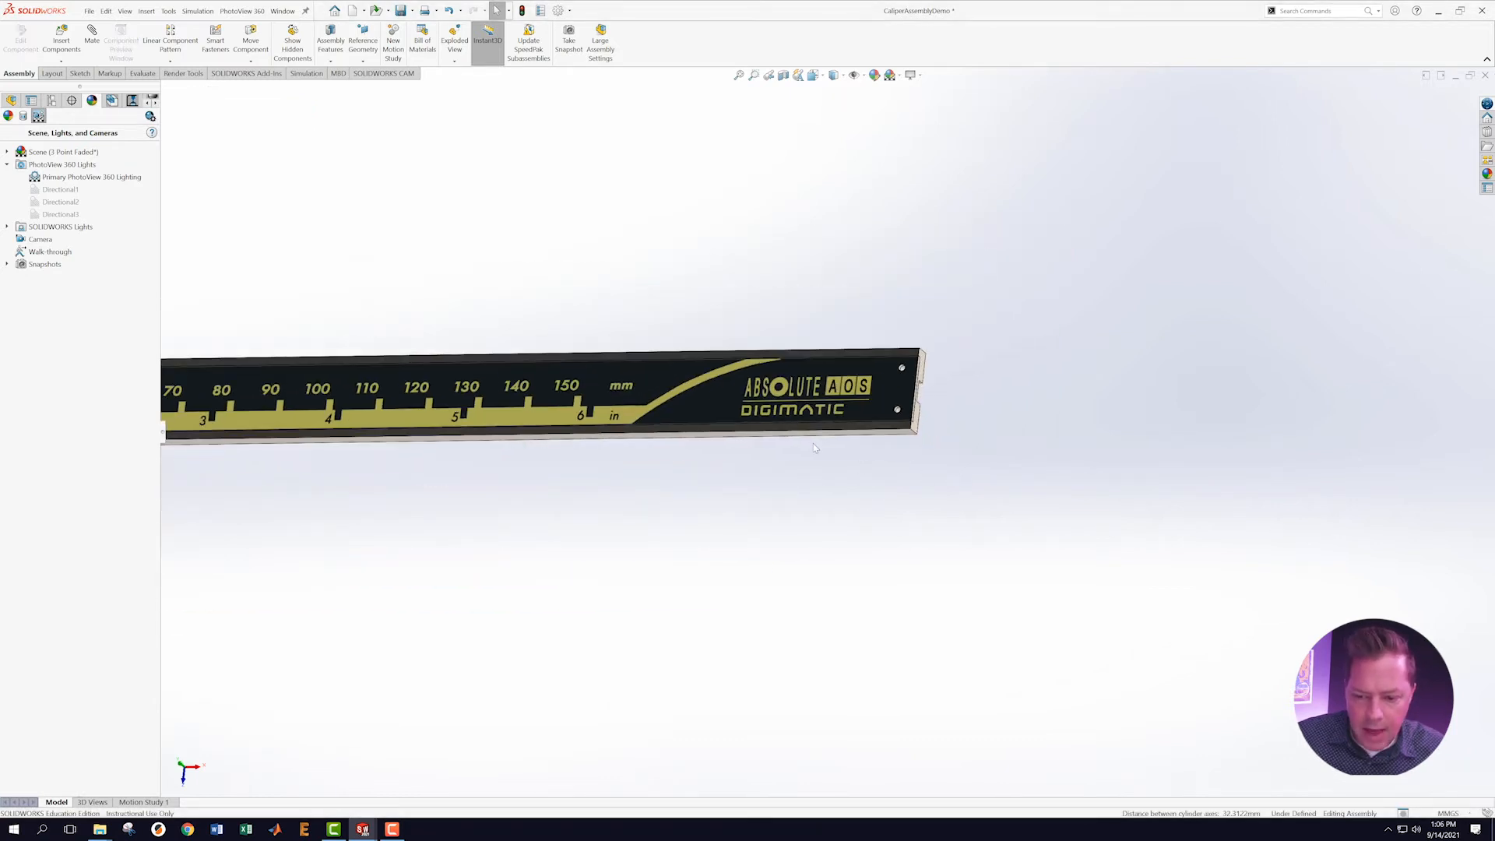
Swing the ruler about its mated hole and add a concentric mate between the lower end holes of the ruler and base.
scroll(728, 450, down, 2)
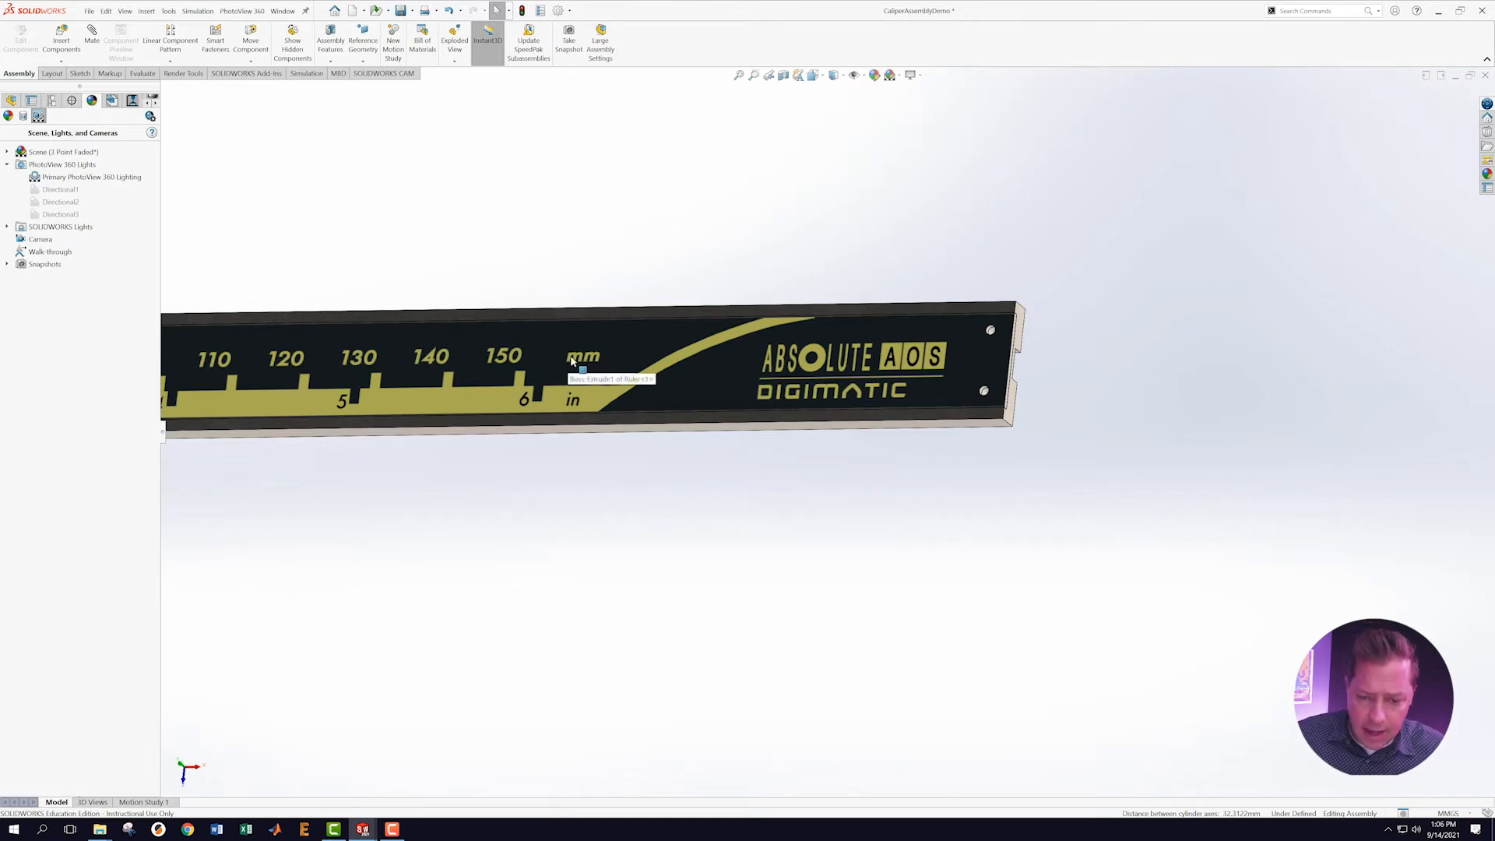
drag(586, 357, 615, 153)
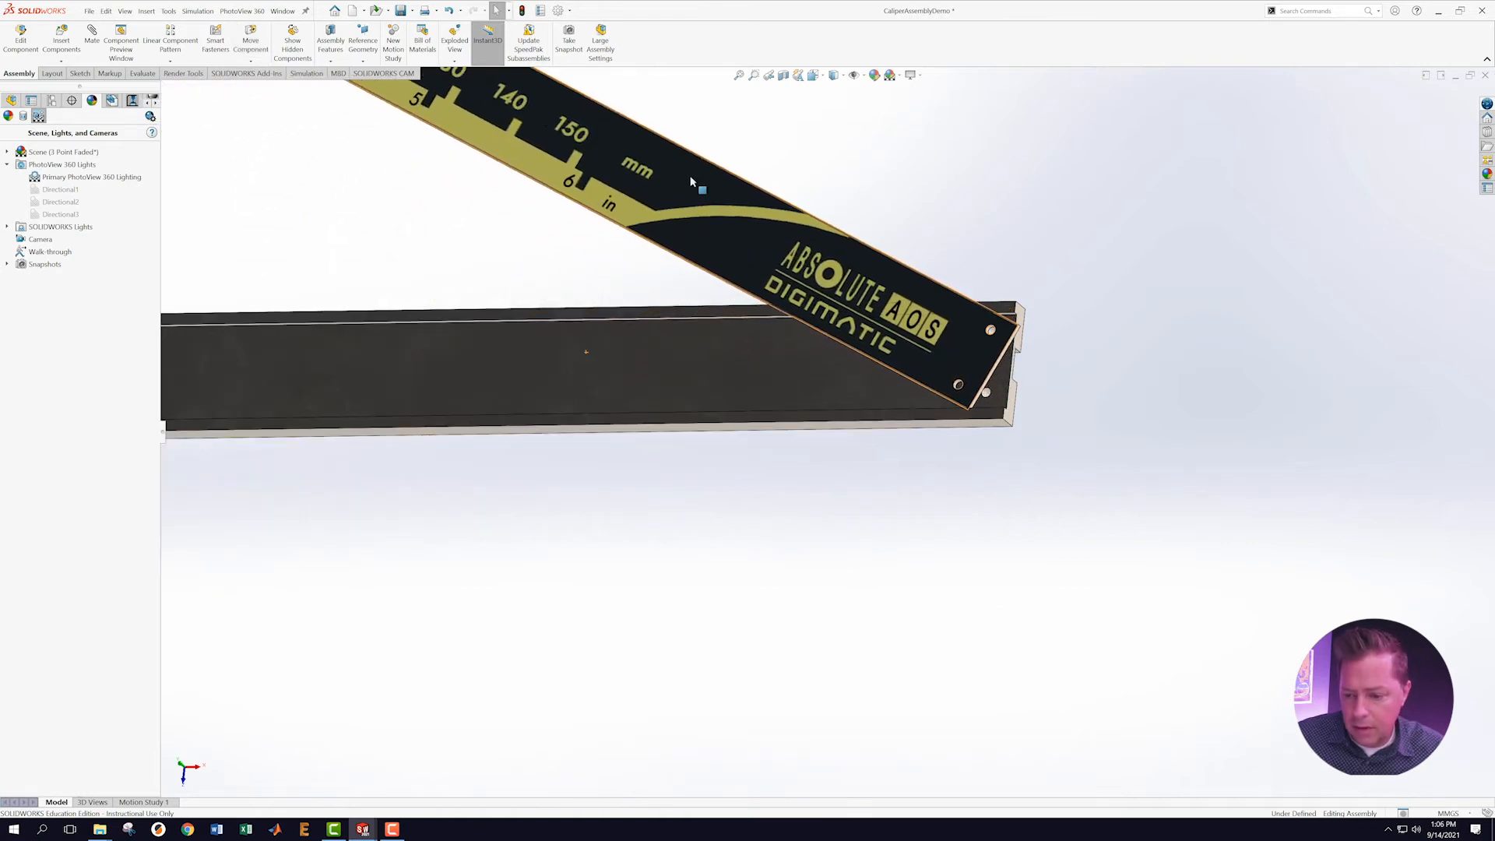
scroll(1111, 455, down, 5)
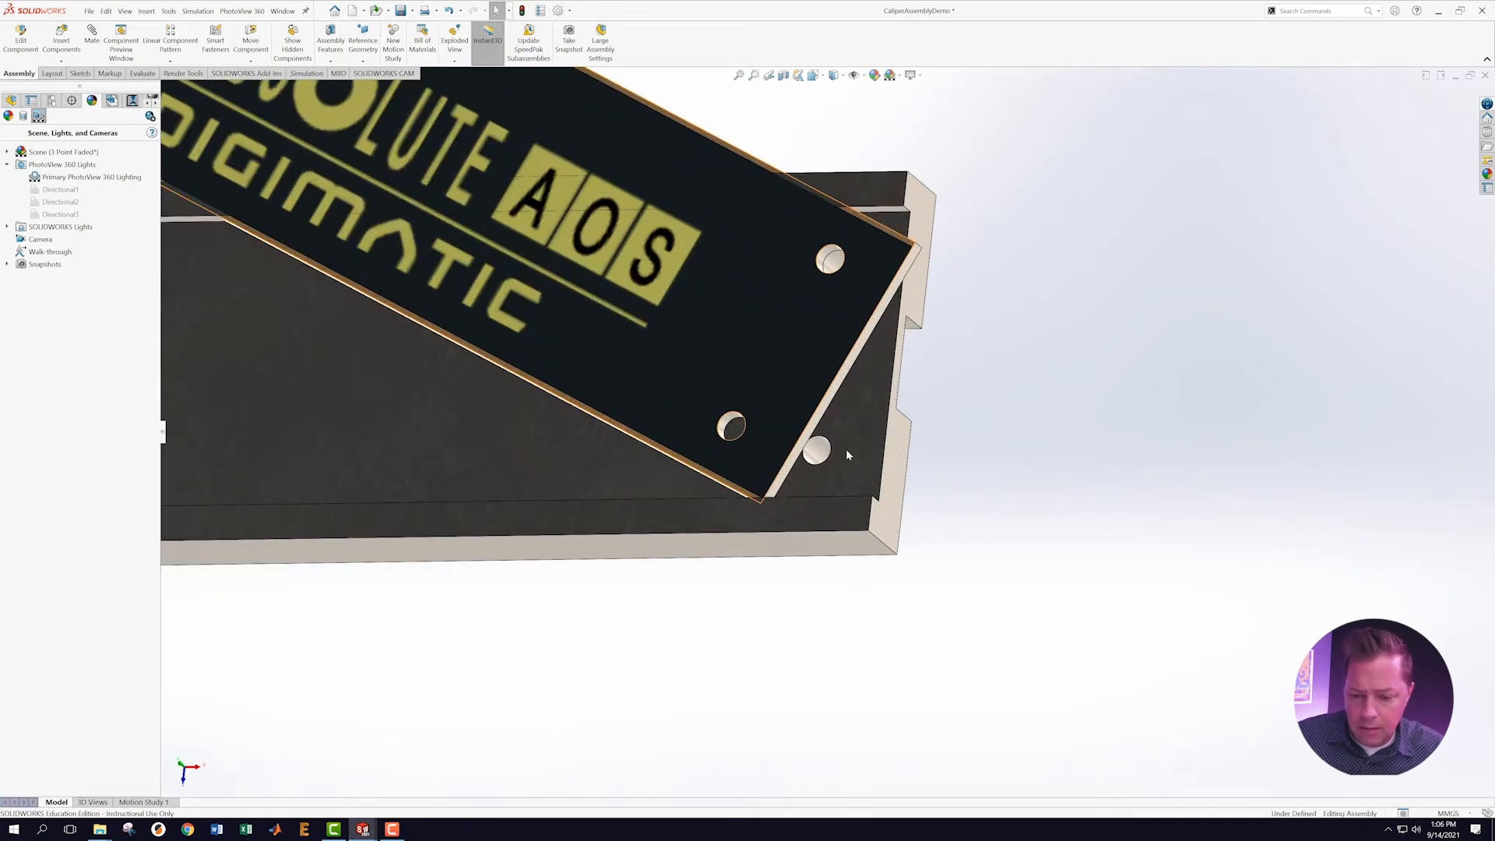
click(822, 454)
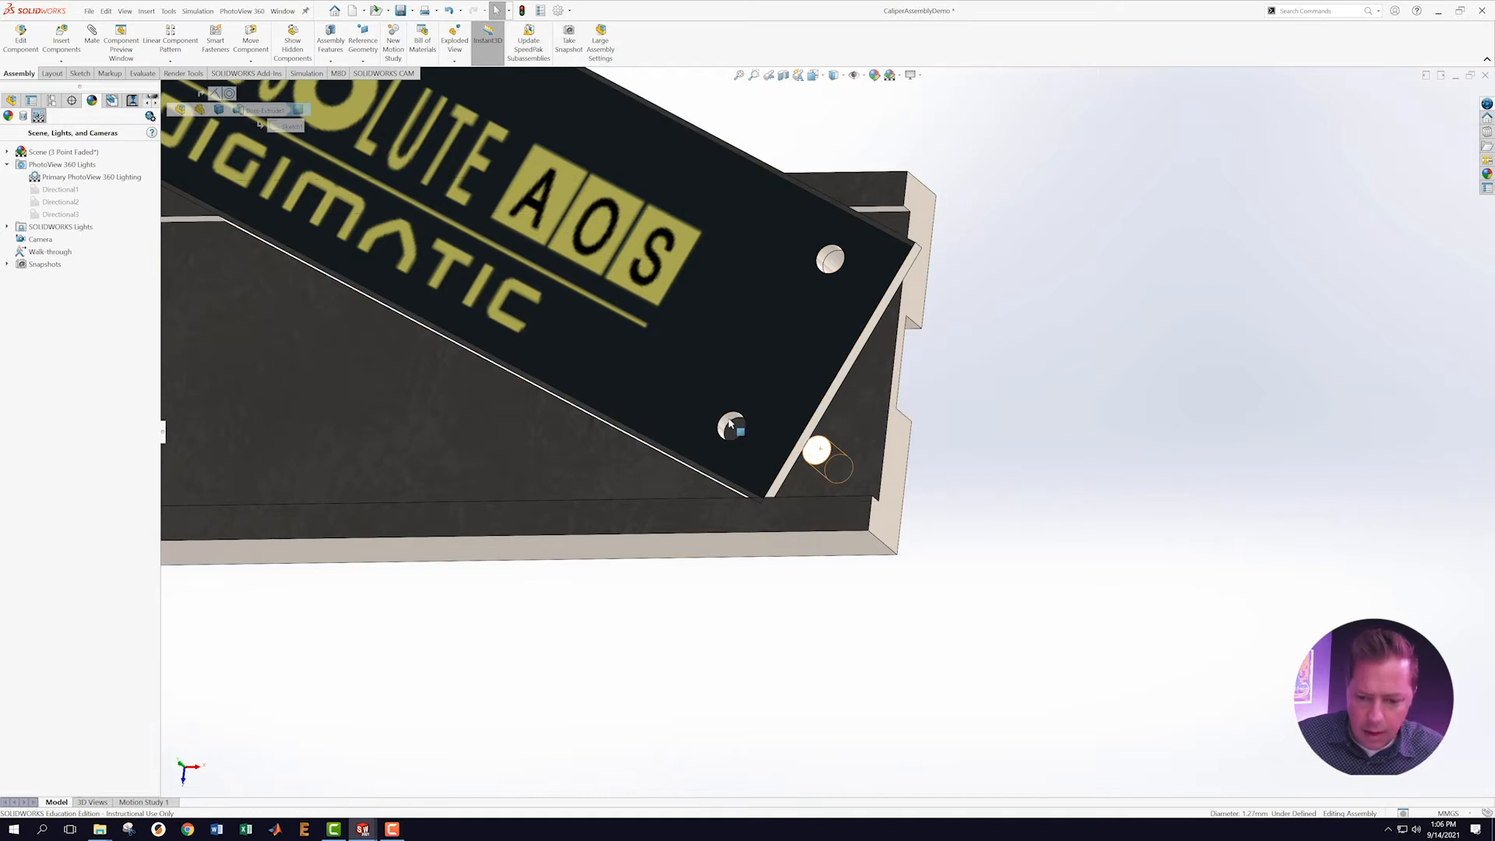
ctrl+click(730, 427)
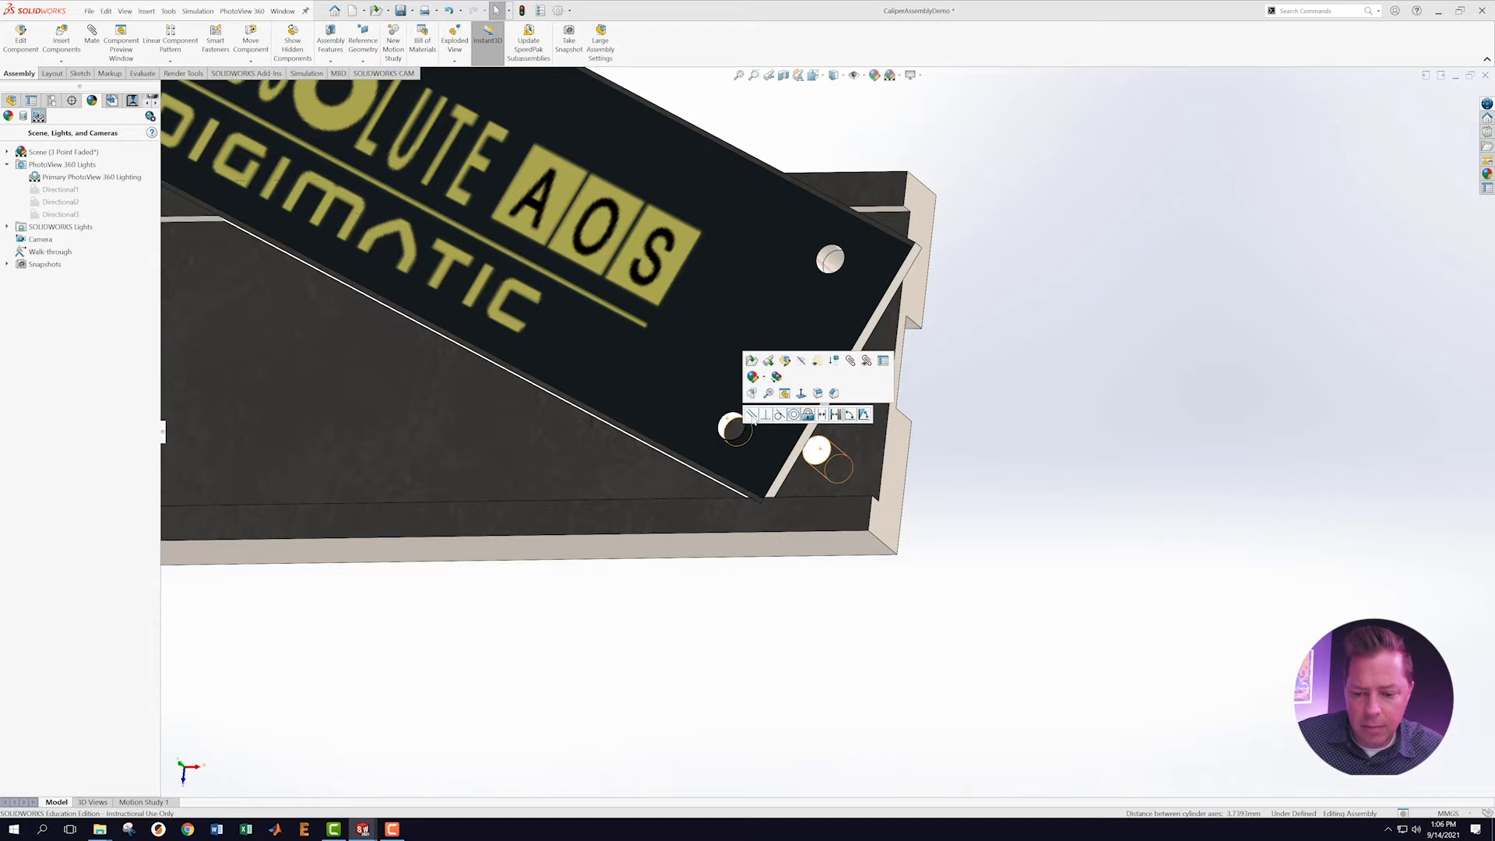
click(802, 420)
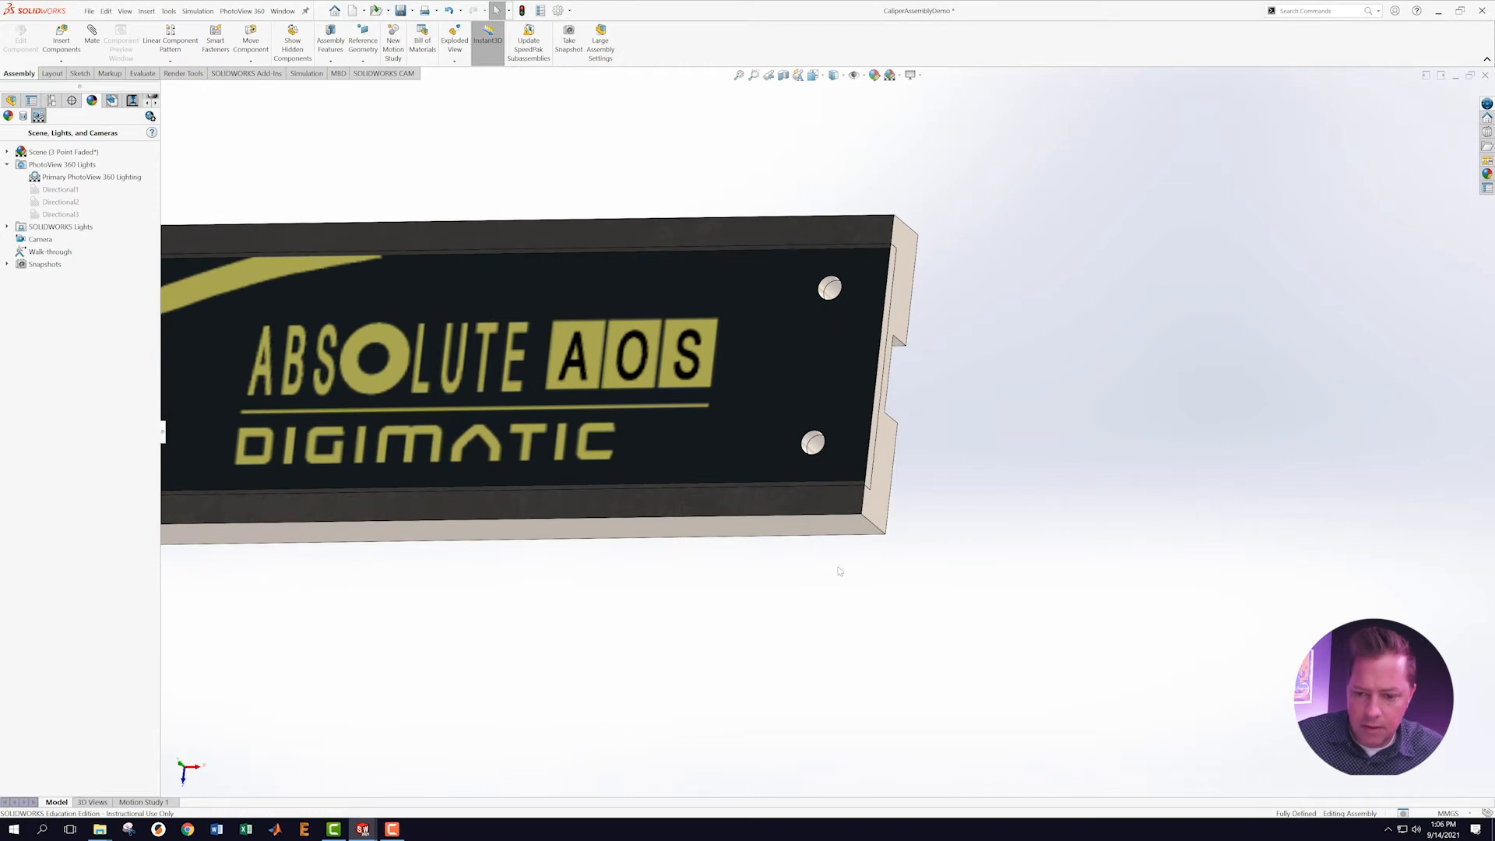
Save the caliper assembly with the ruler mated to the base.
scroll(516, 441, up, 10)
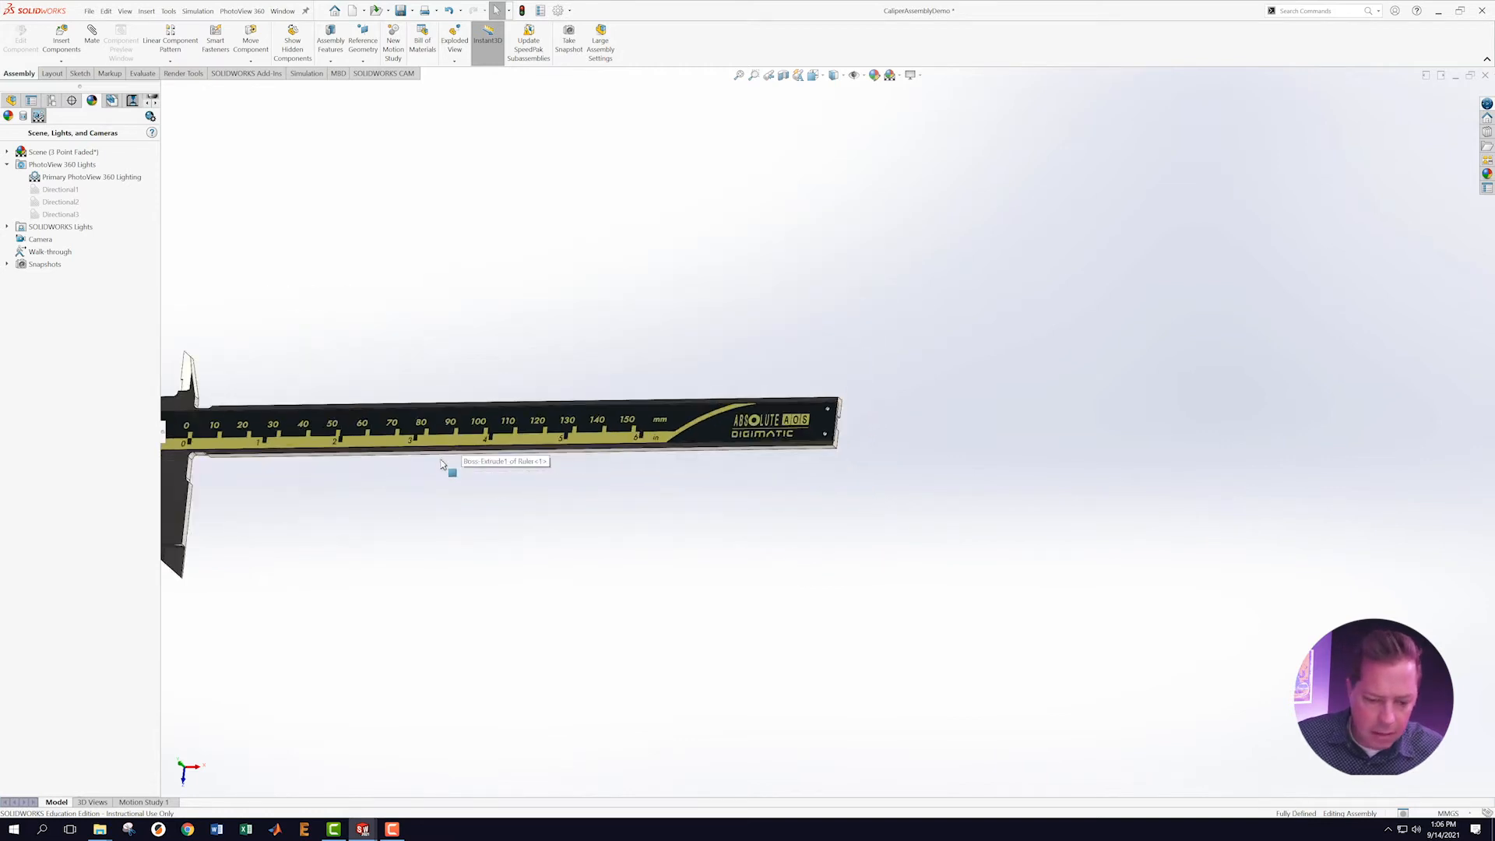
scroll(455, 443, down, 4)
middle_drag(644, 494, 785, 512)
scroll(789, 518, up, 3)
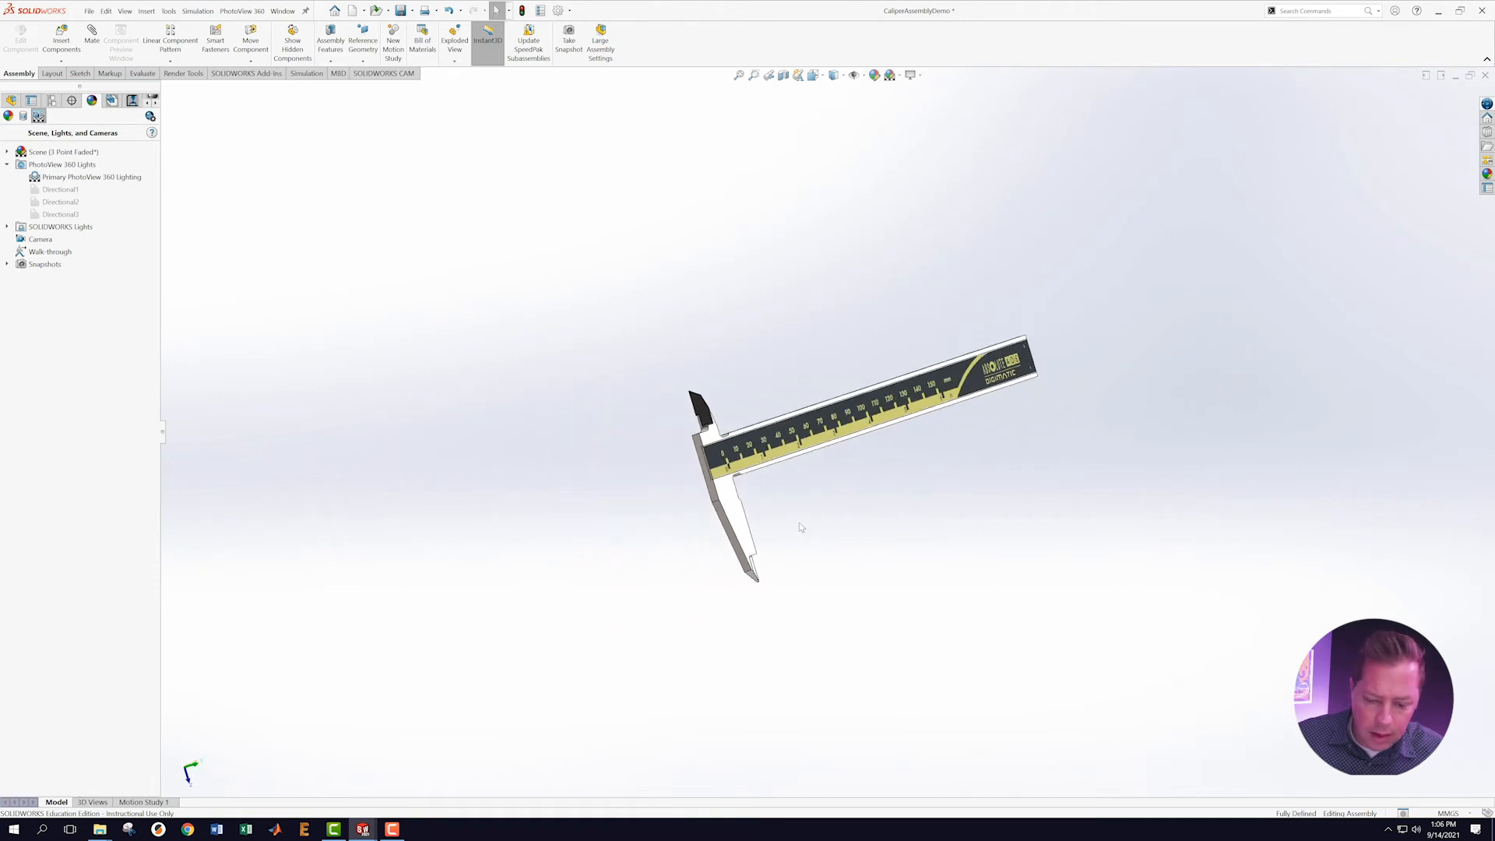
scroll(797, 523, down, 1)
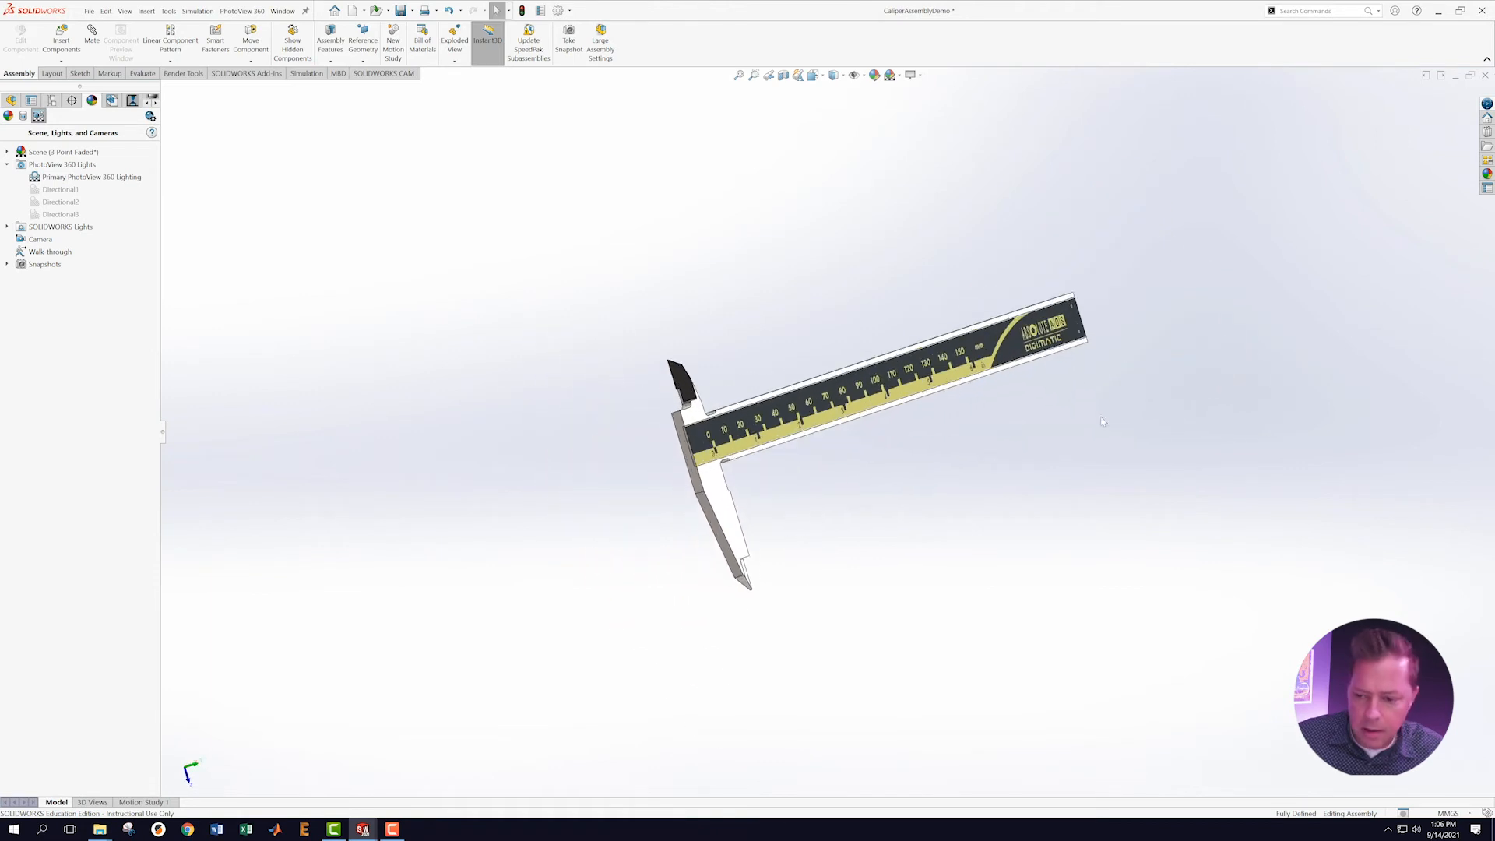
click(88, 13)
click(114, 141)
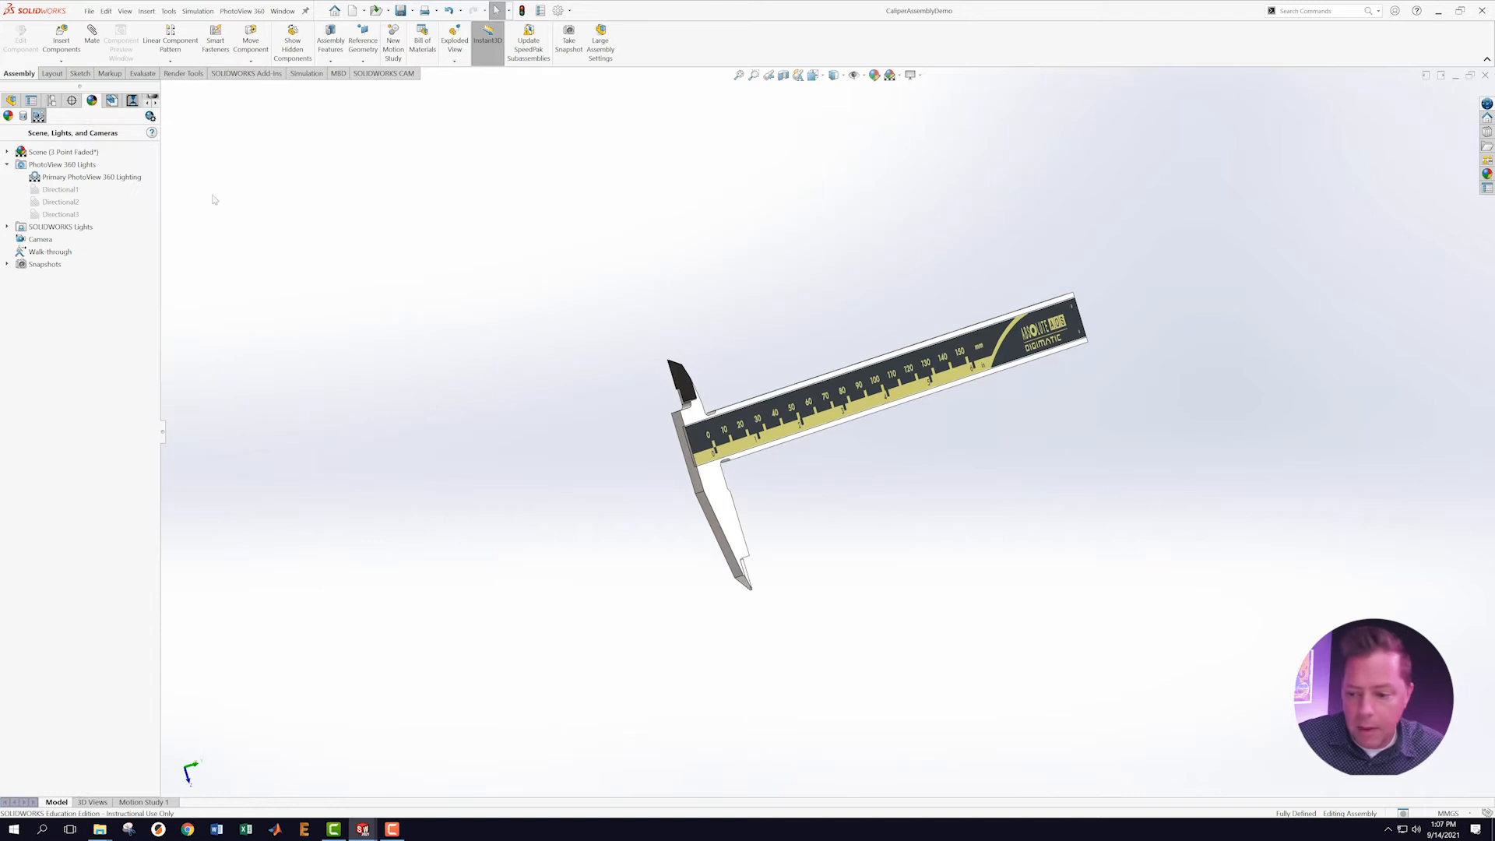
Create a new assembly document and insert the Plastic Read out Shell part from the Calipers folder as its first component.
scroll(845, 479, up, 2)
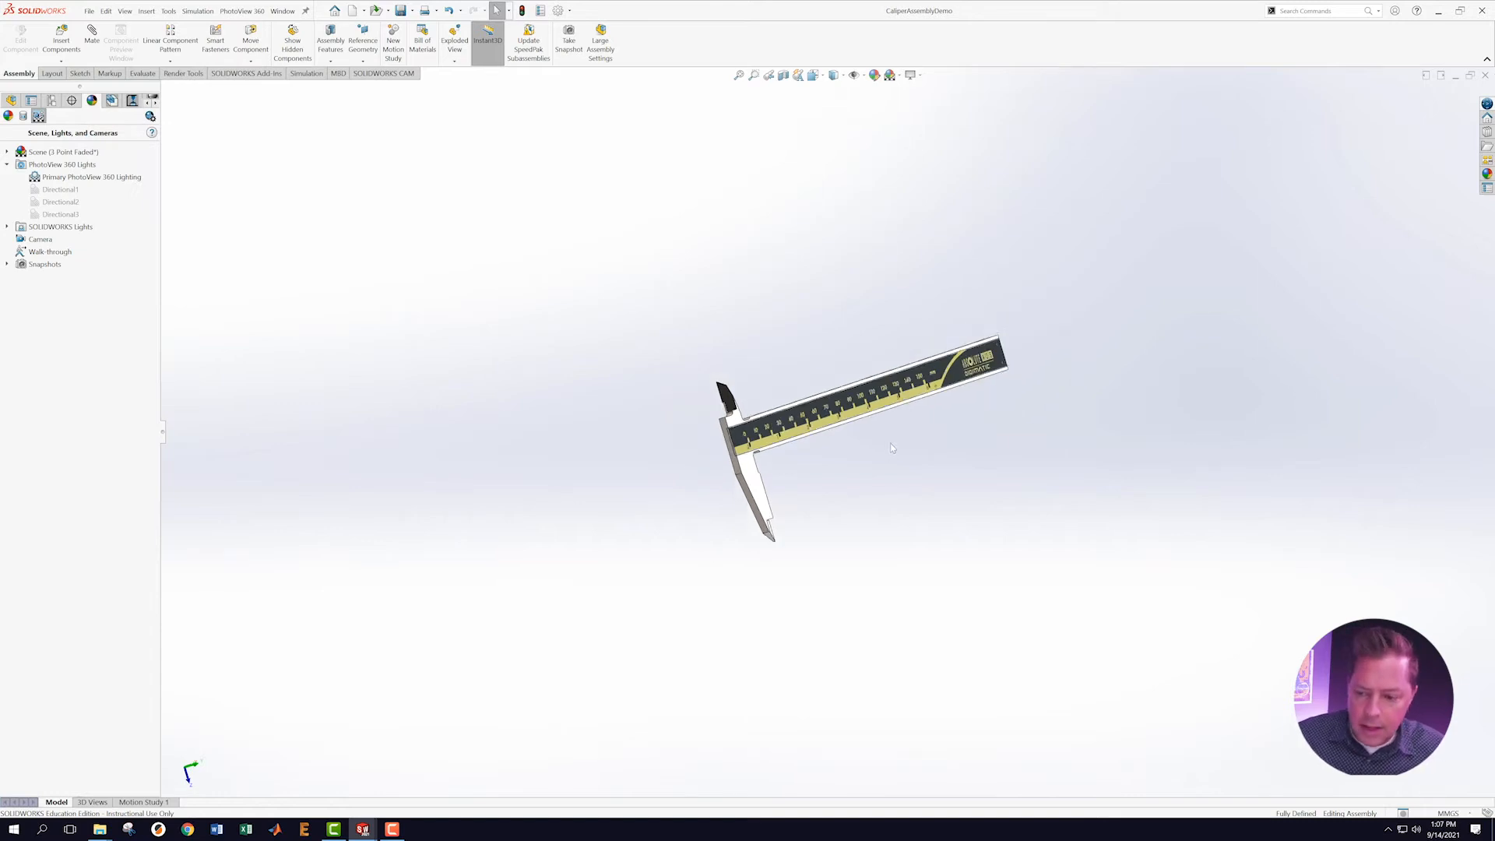
middle_drag(868, 477, 831, 534)
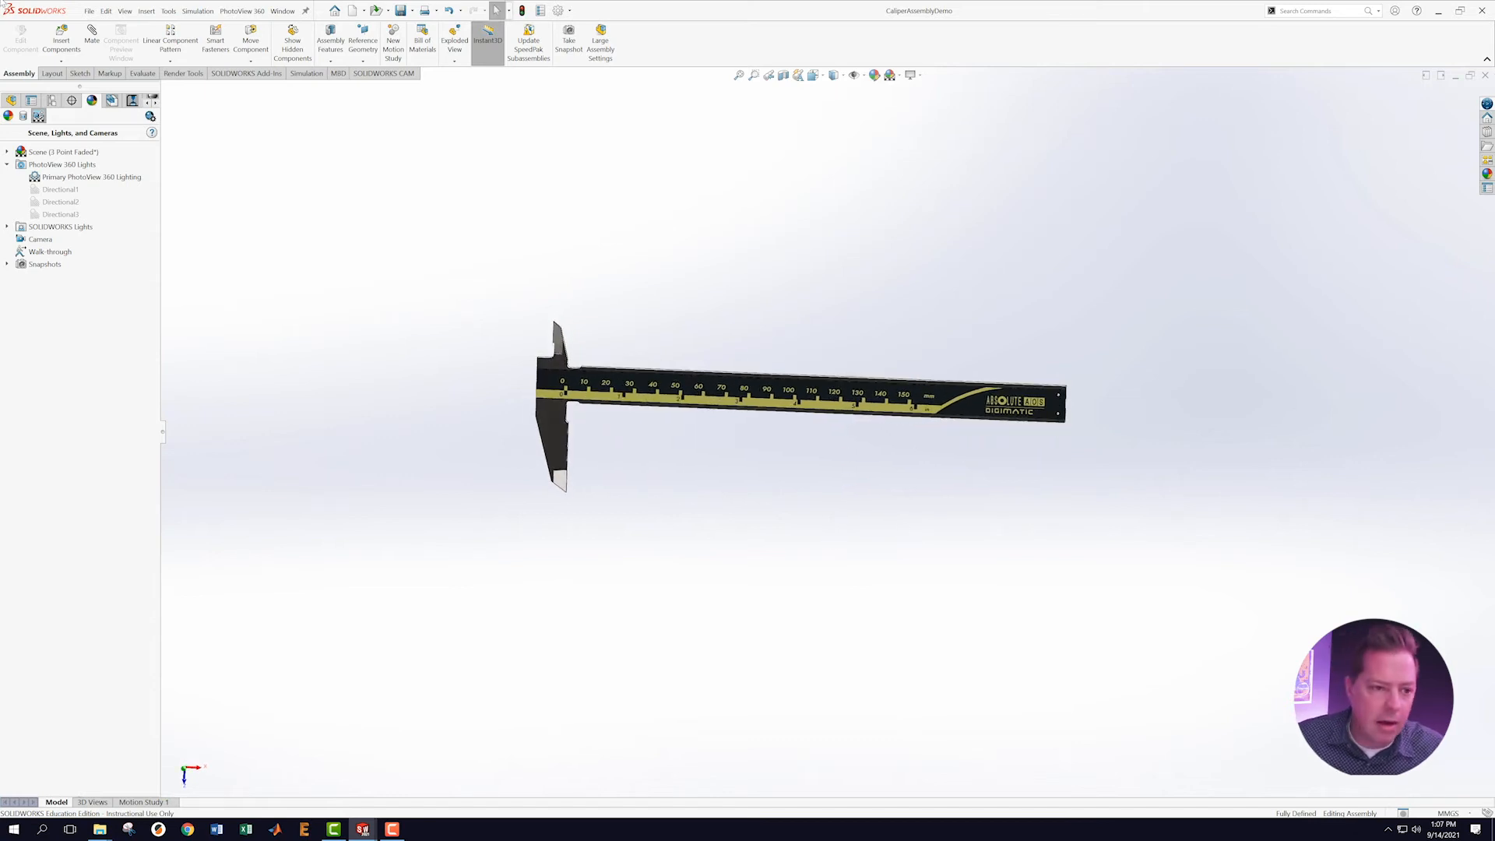
click(89, 11)
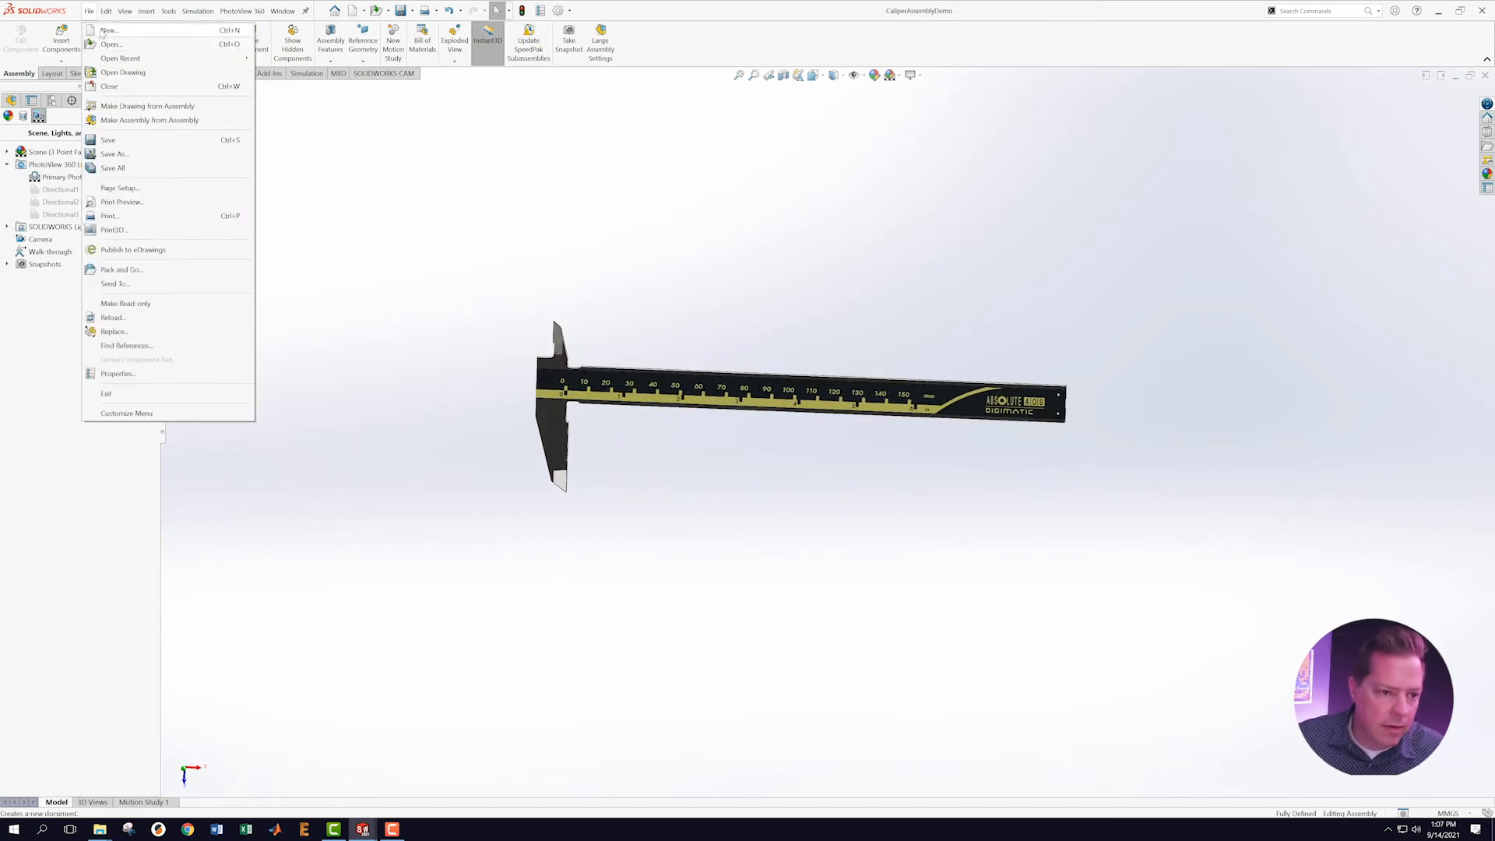
click(102, 32)
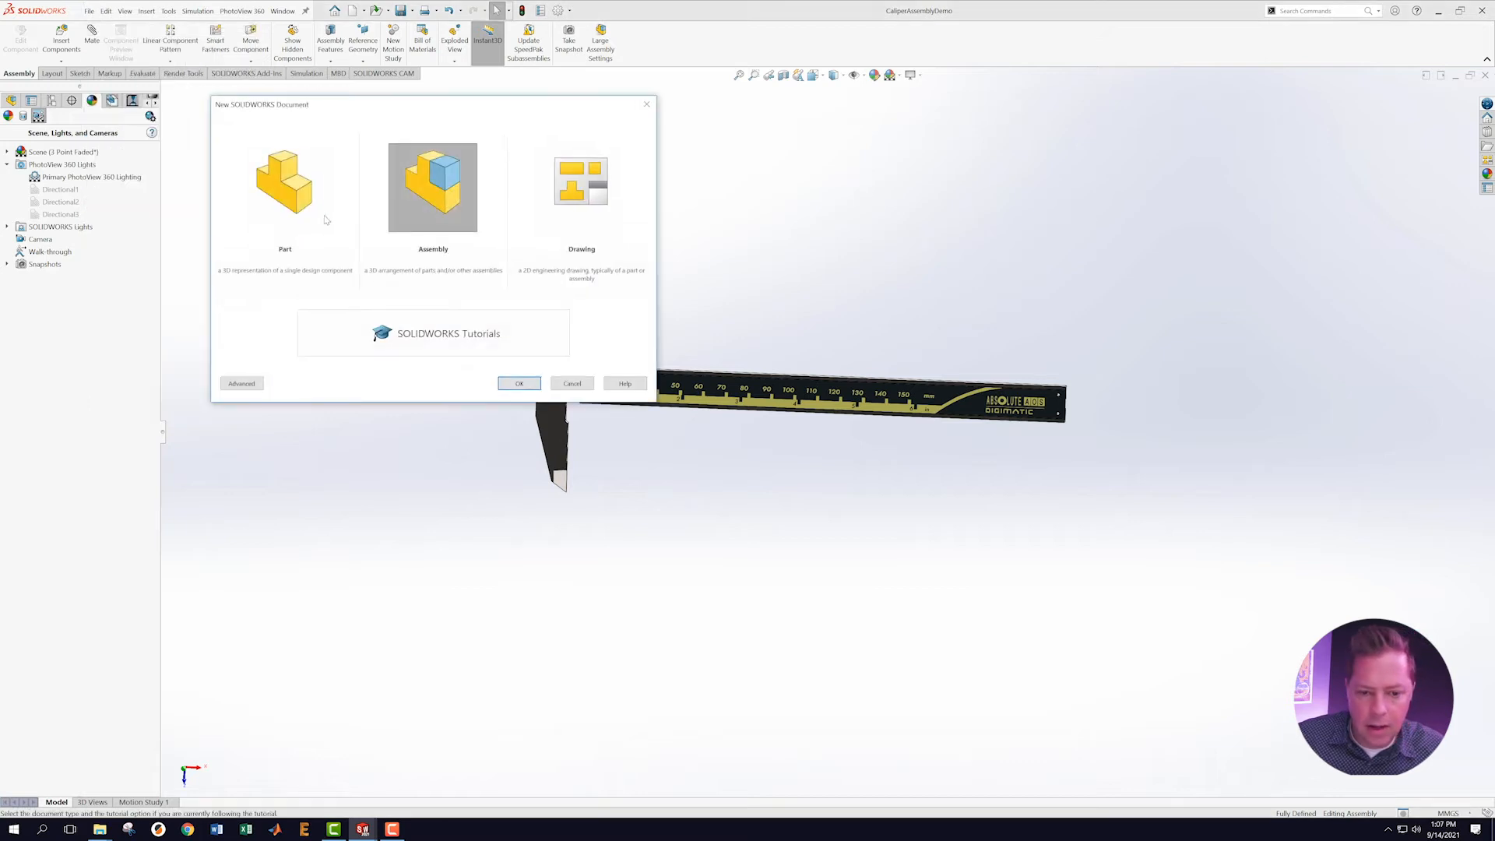
click(505, 382)
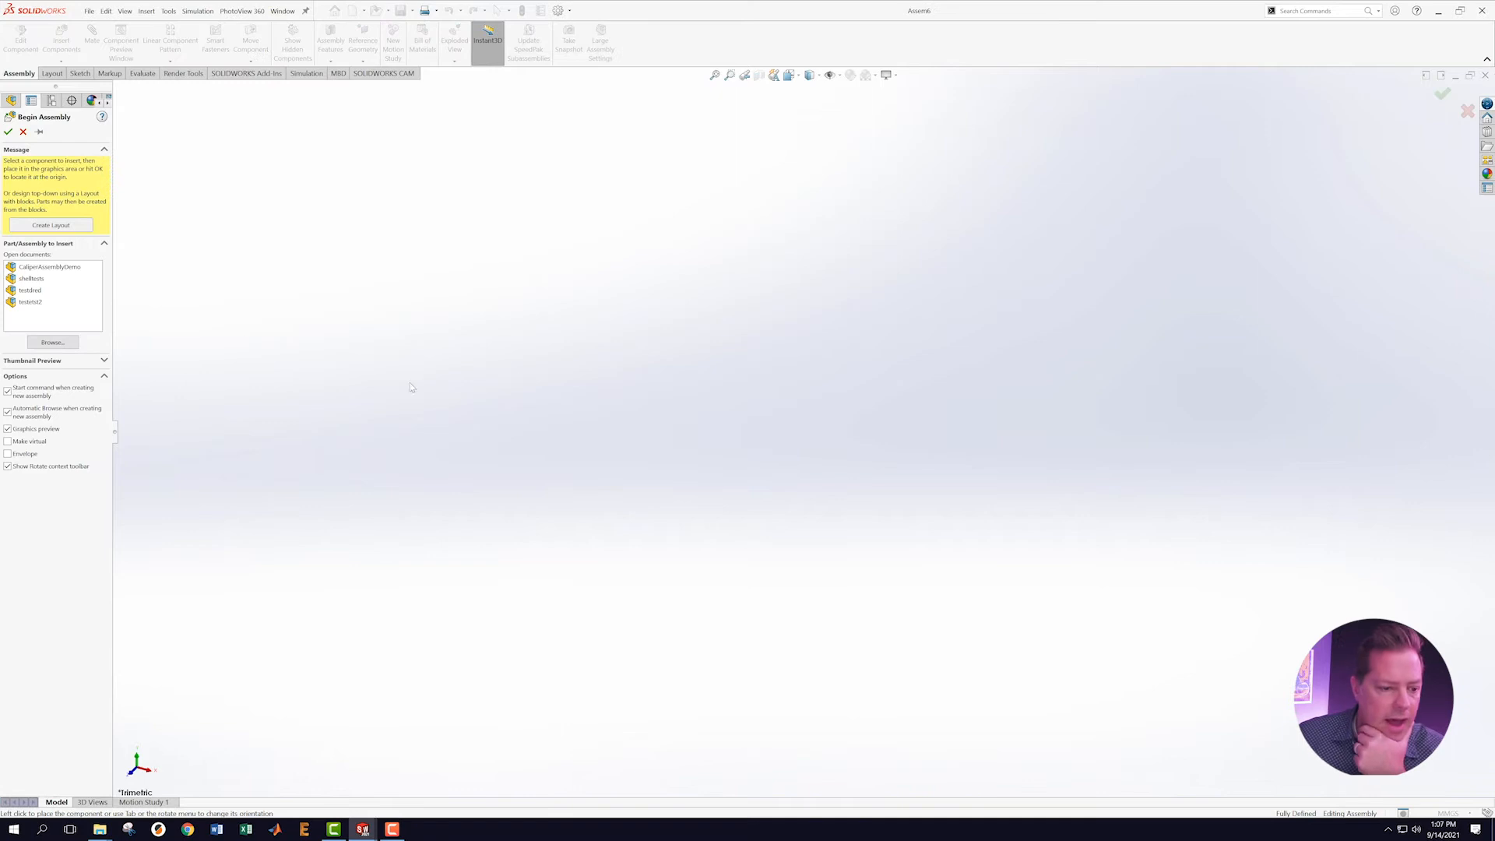
click(56, 342)
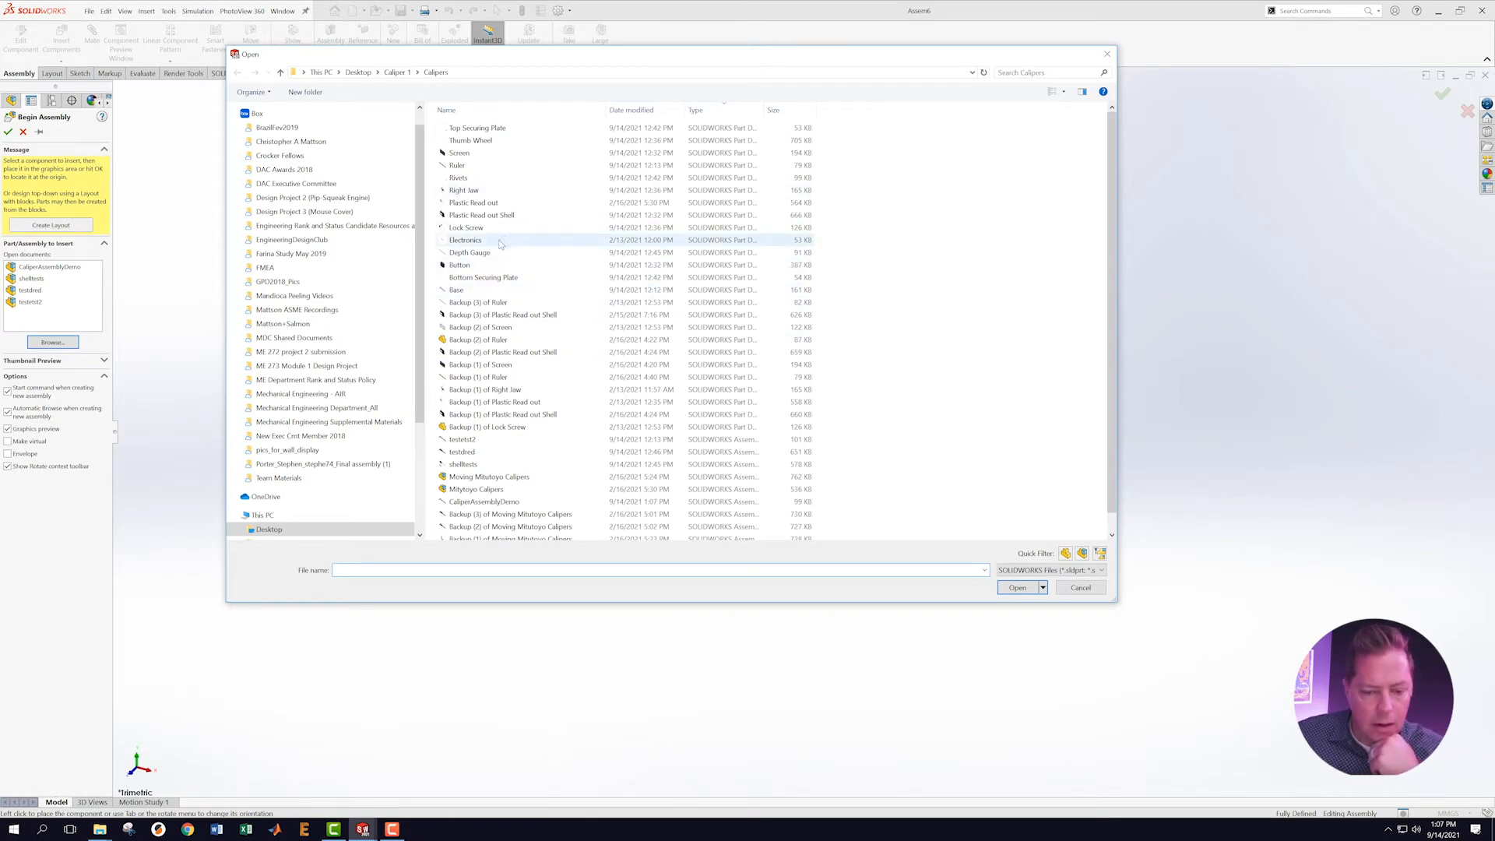
click(461, 215)
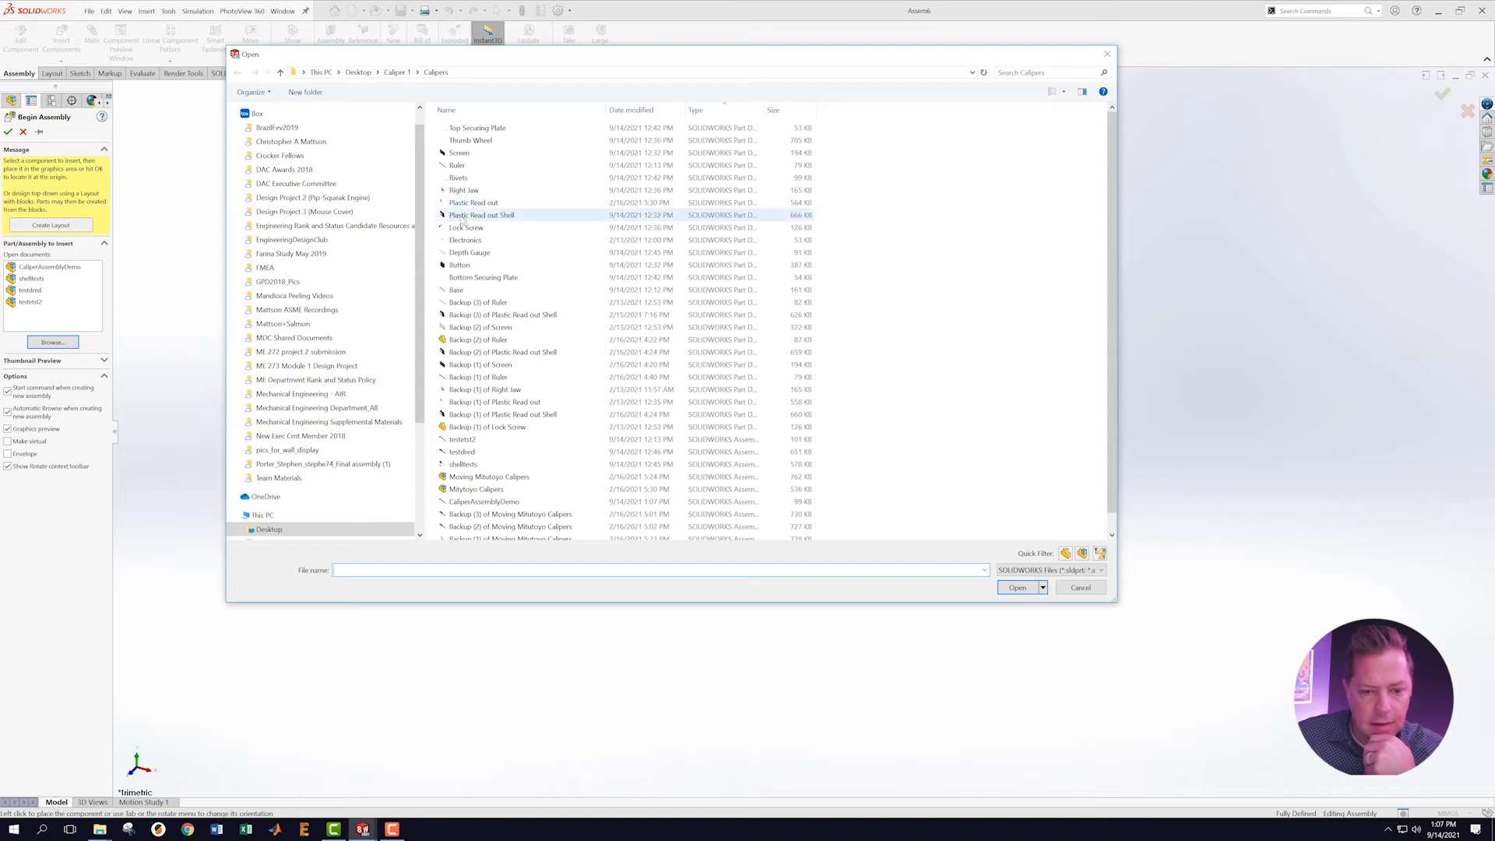
click(1004, 589)
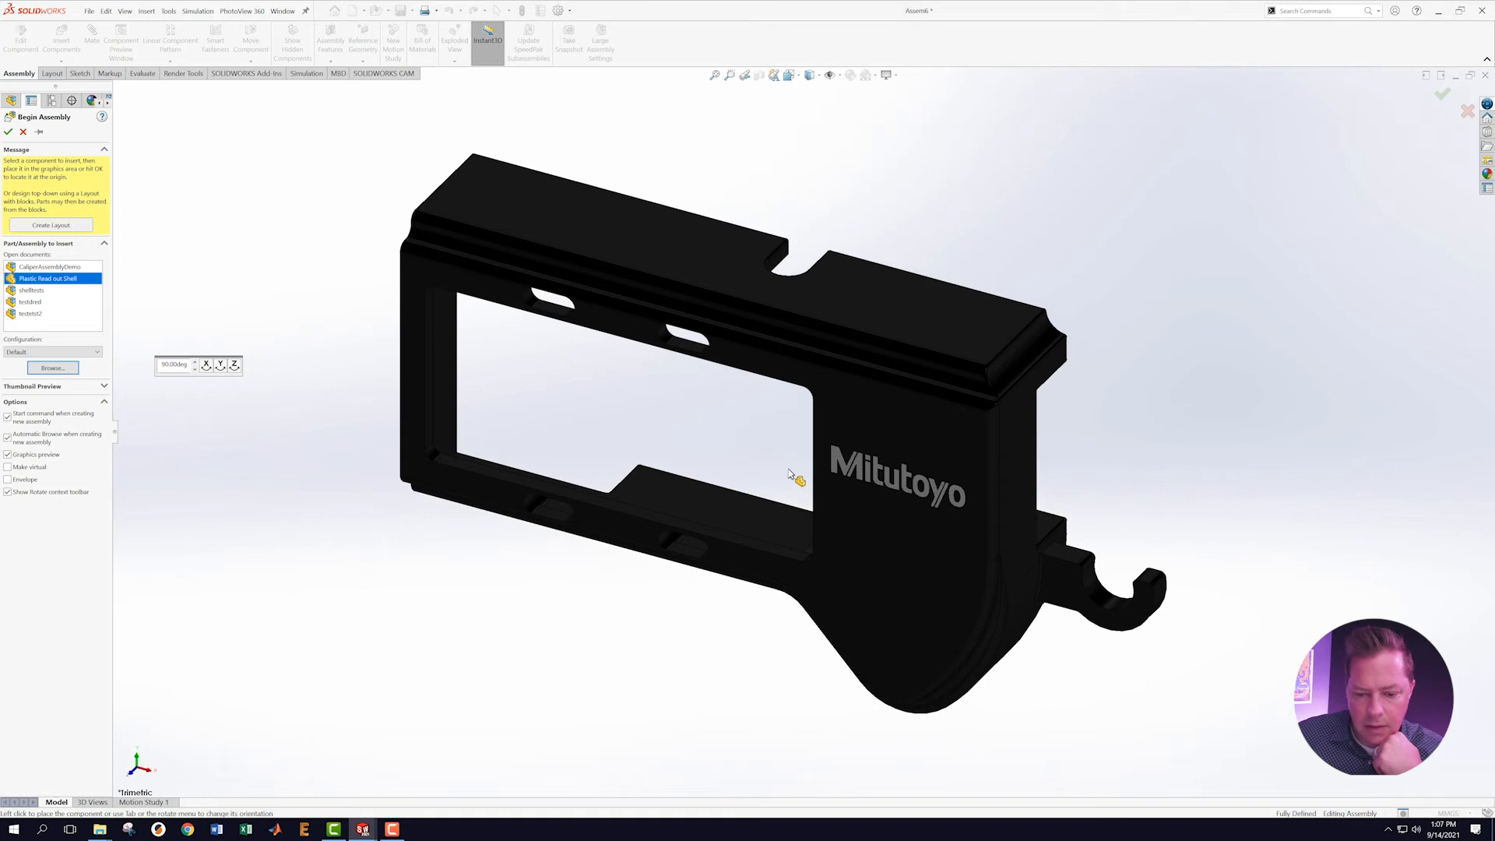
click(788, 511)
key(ctrl+1)
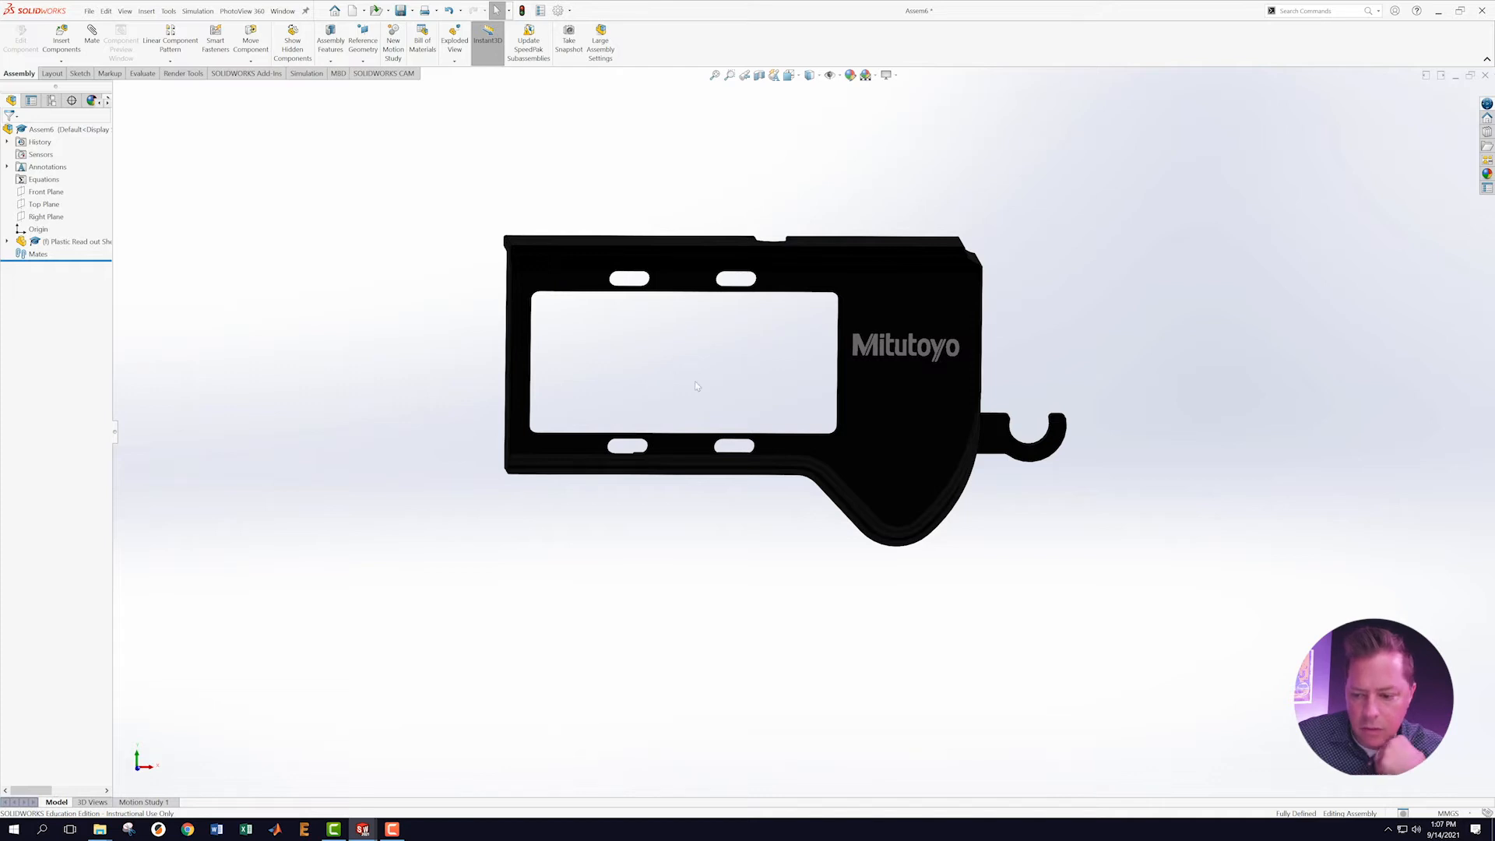
scroll(732, 398, up, 2)
middle_drag(727, 390, 751, 434)
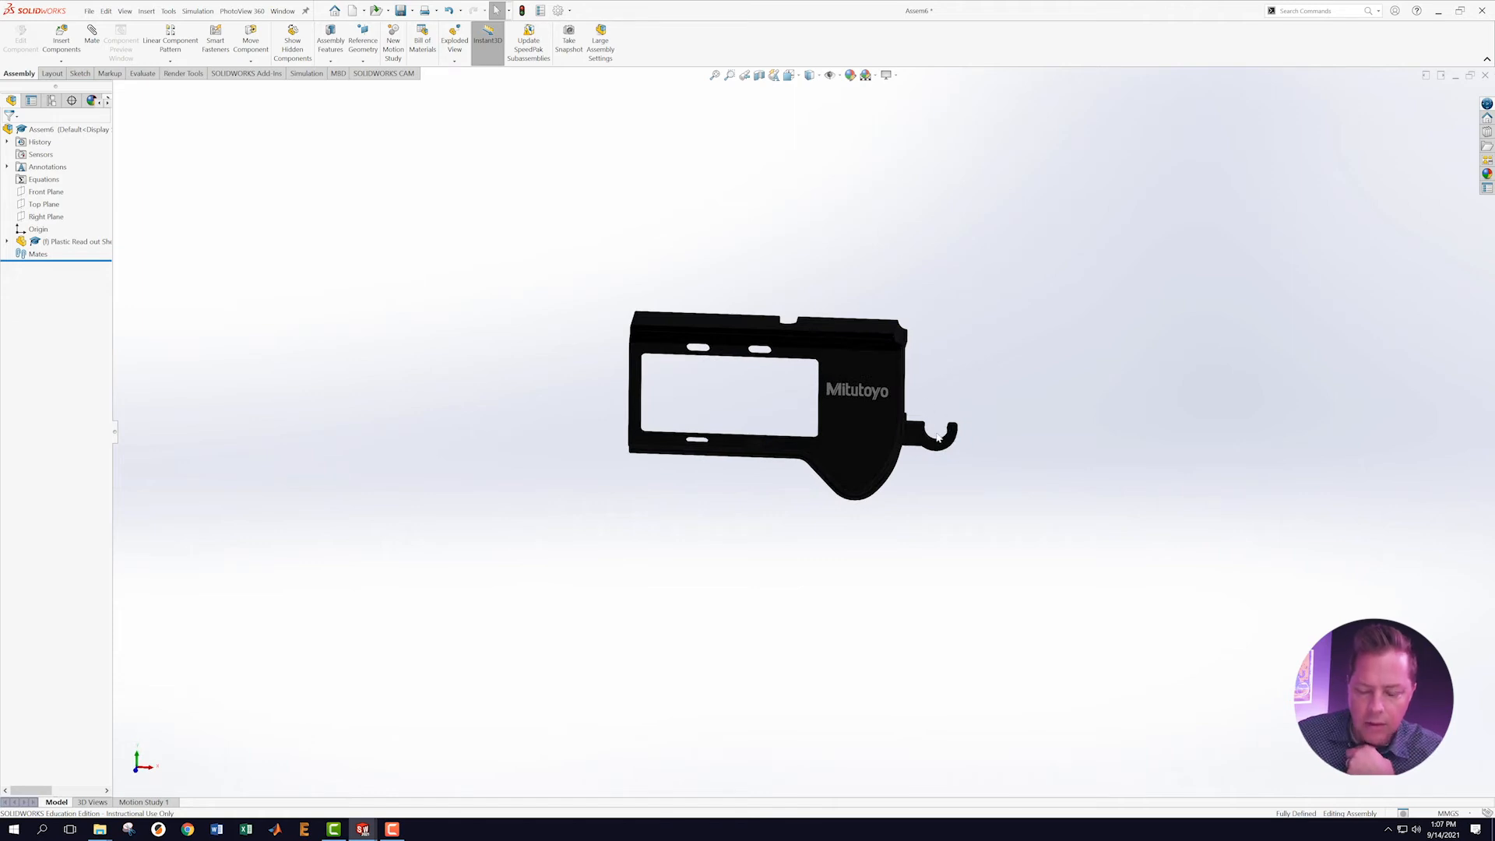
scroll(803, 415, up, 2)
scroll(756, 418, down, 4)
middle_drag(769, 413, 750, 376)
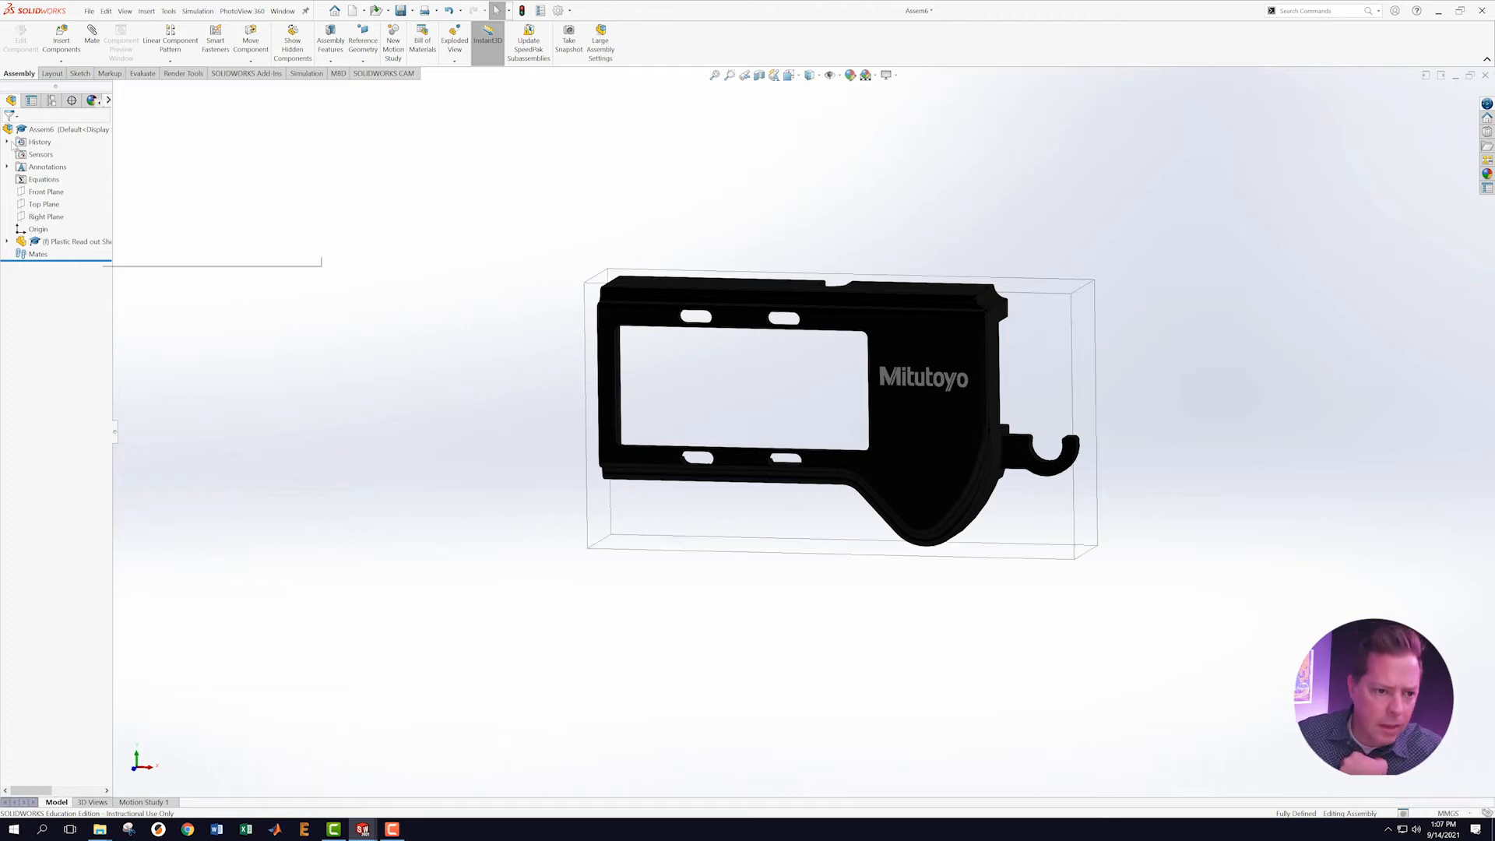
Save the new assembly as CaliperElectronics in the Calipers folder.
click(88, 14)
click(105, 157)
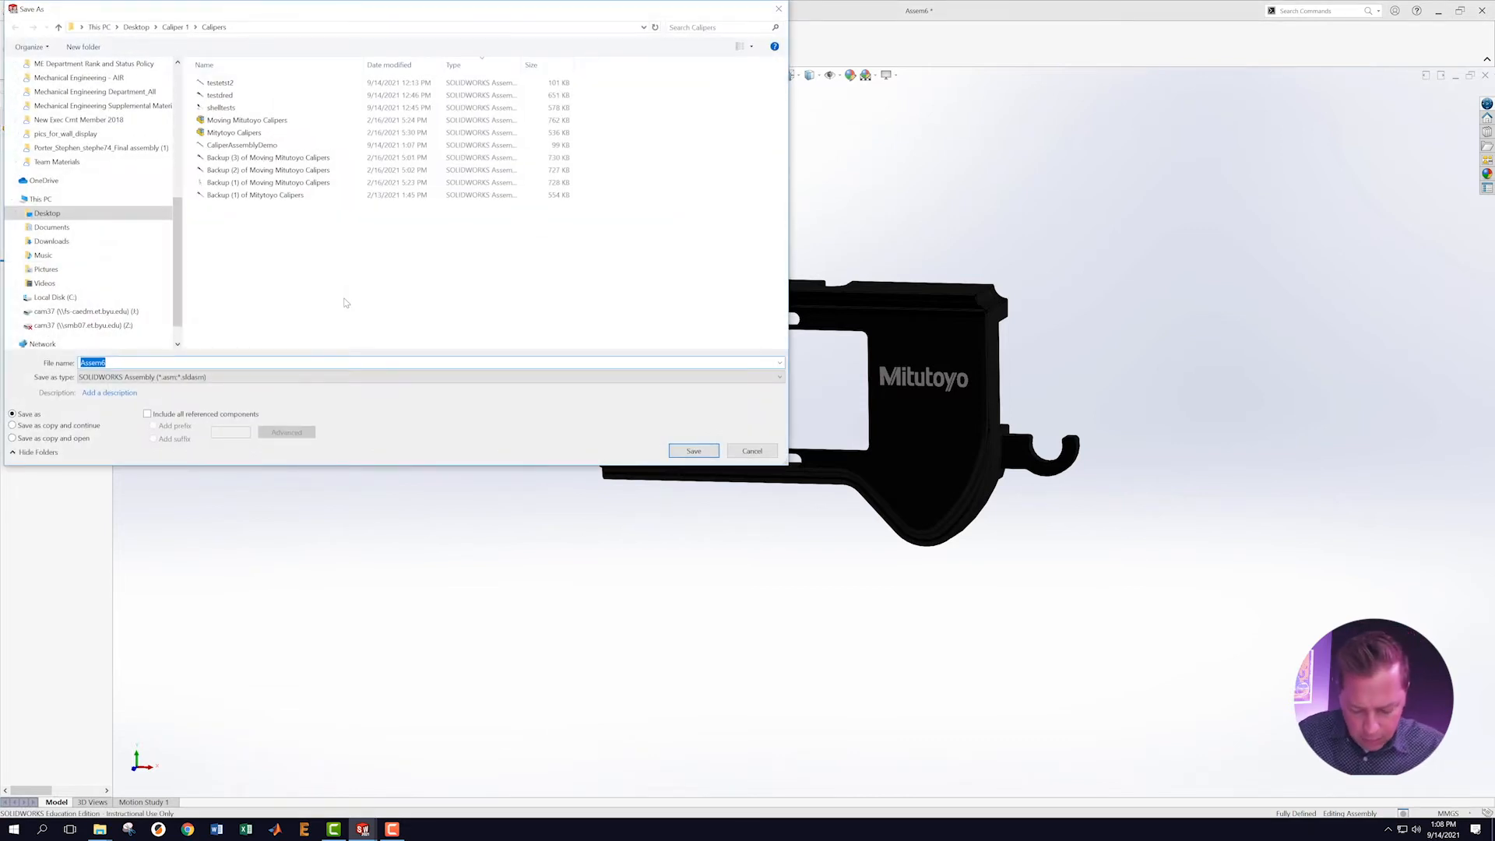
text(Cal)
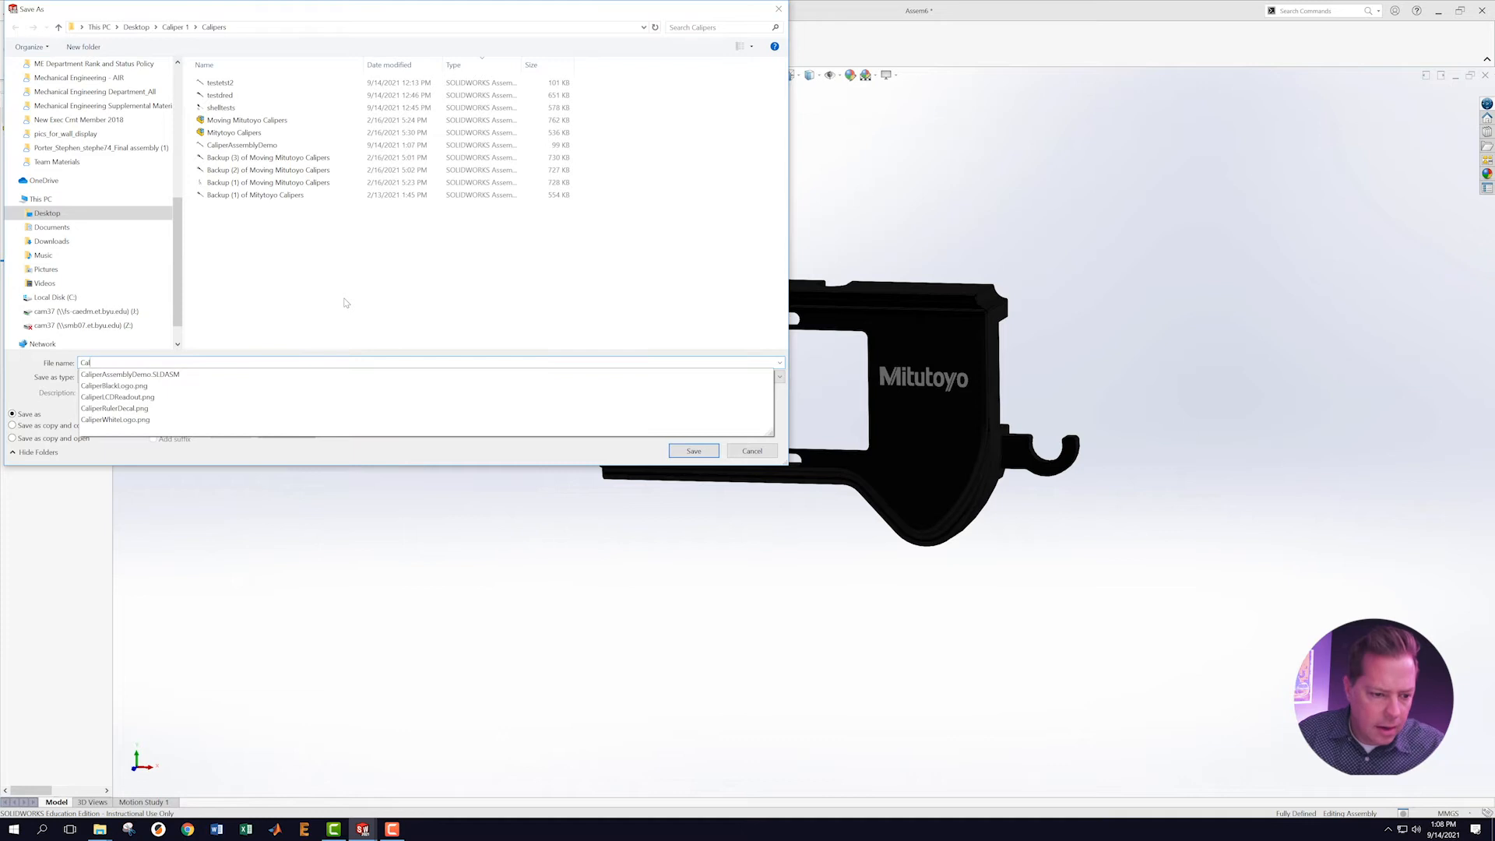
text(iperElectronics)
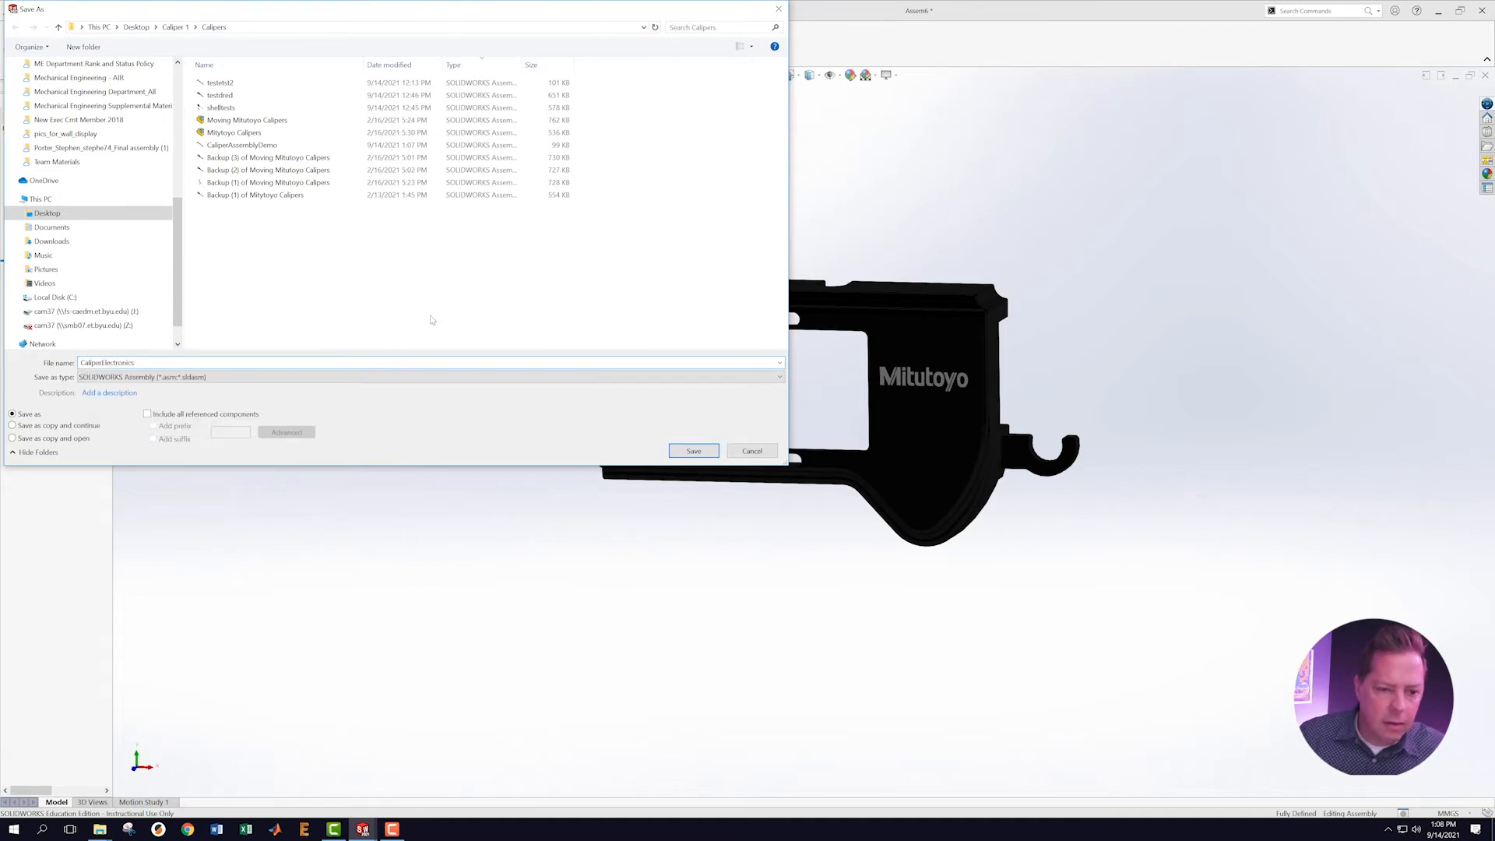
click(685, 451)
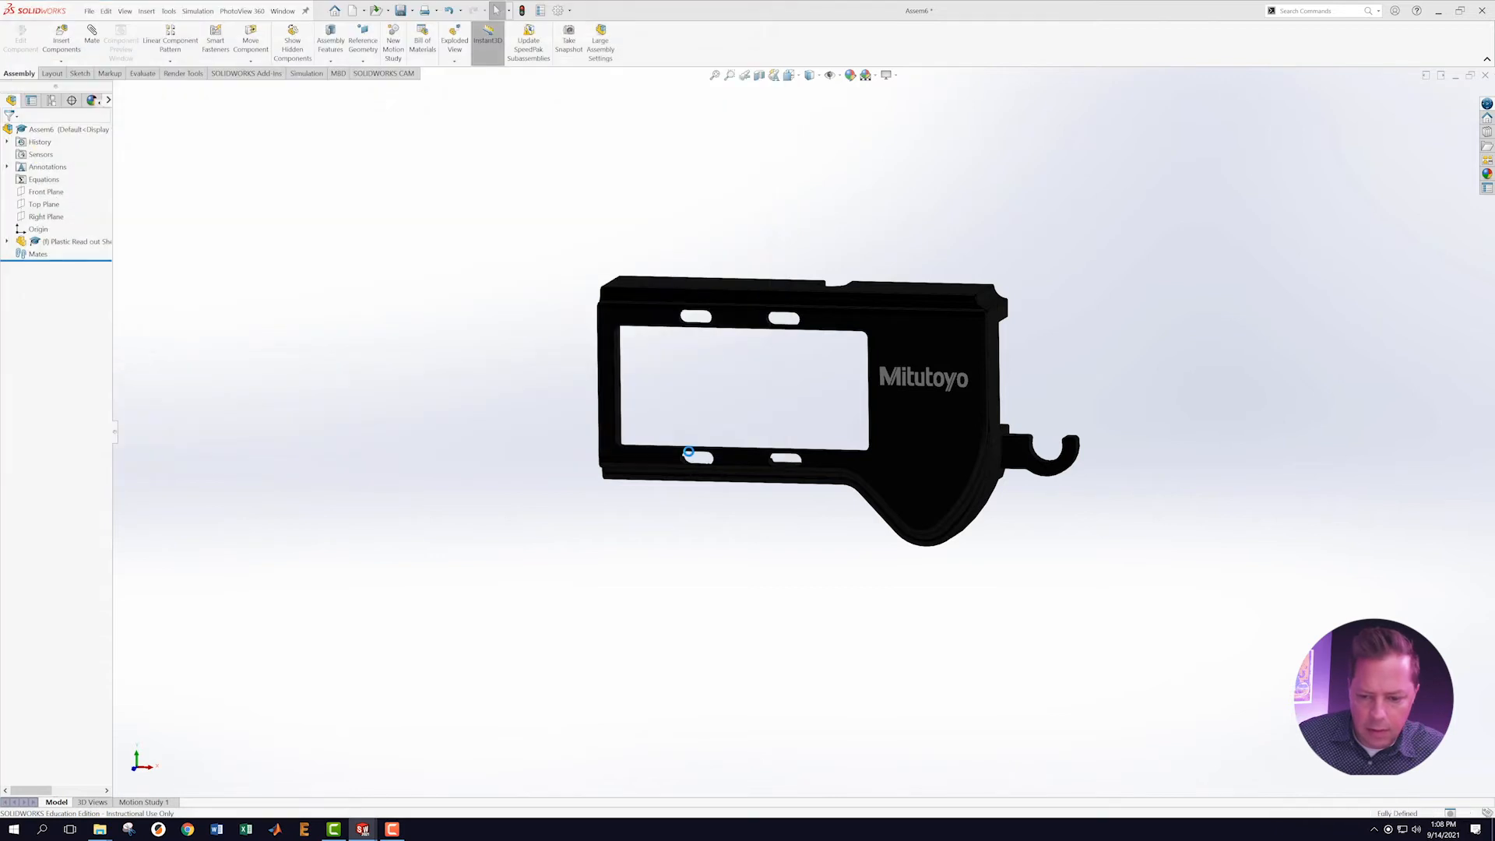
Insert the Electronics part from the Calipers folder and place it beside the read-out shell.
scroll(1073, 425, up, 2)
scroll(1051, 447, down, 2)
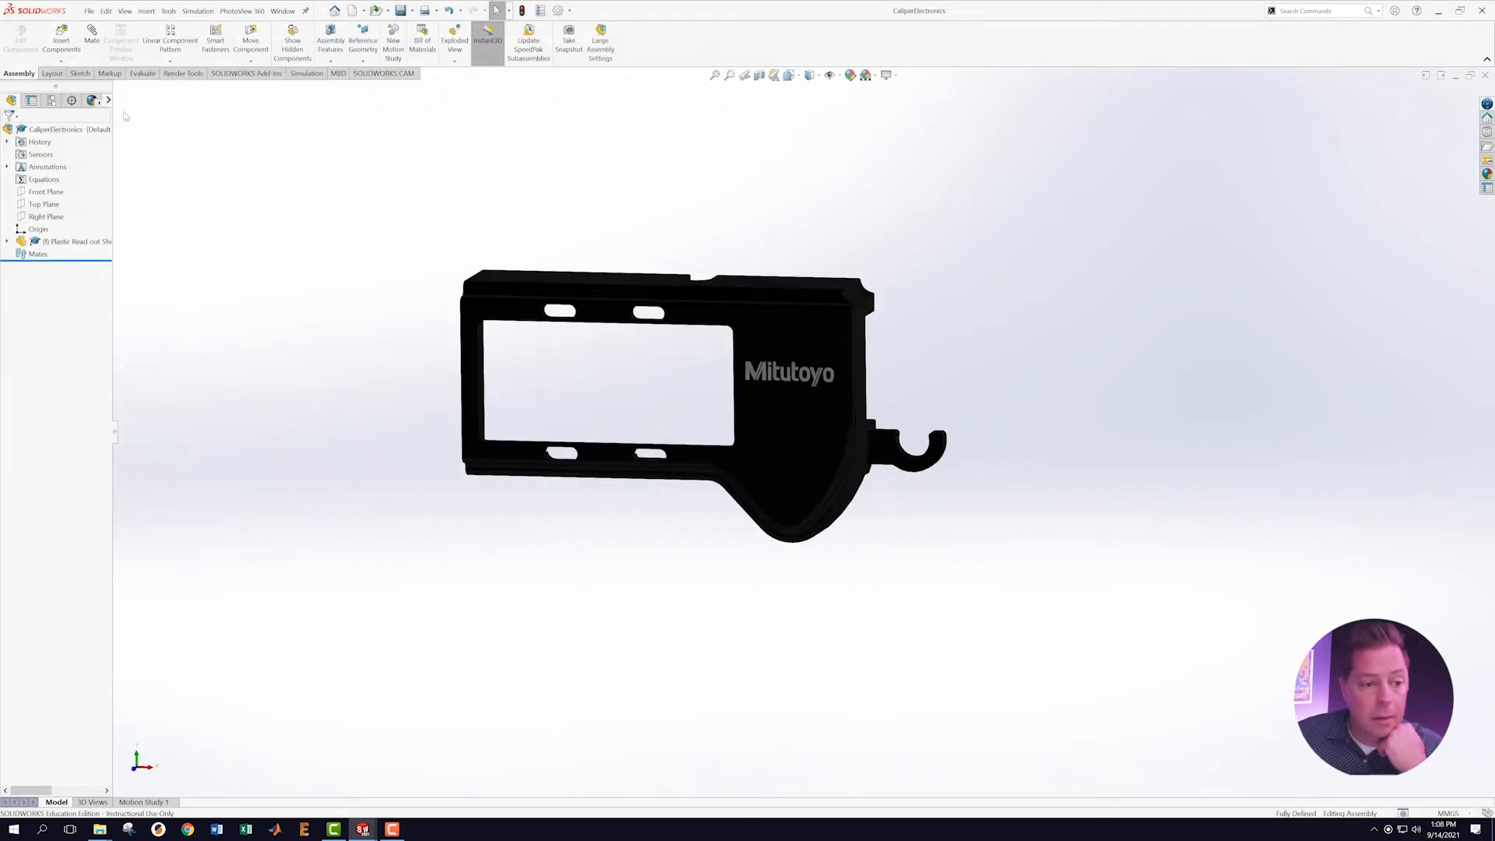
click(62, 43)
click(52, 333)
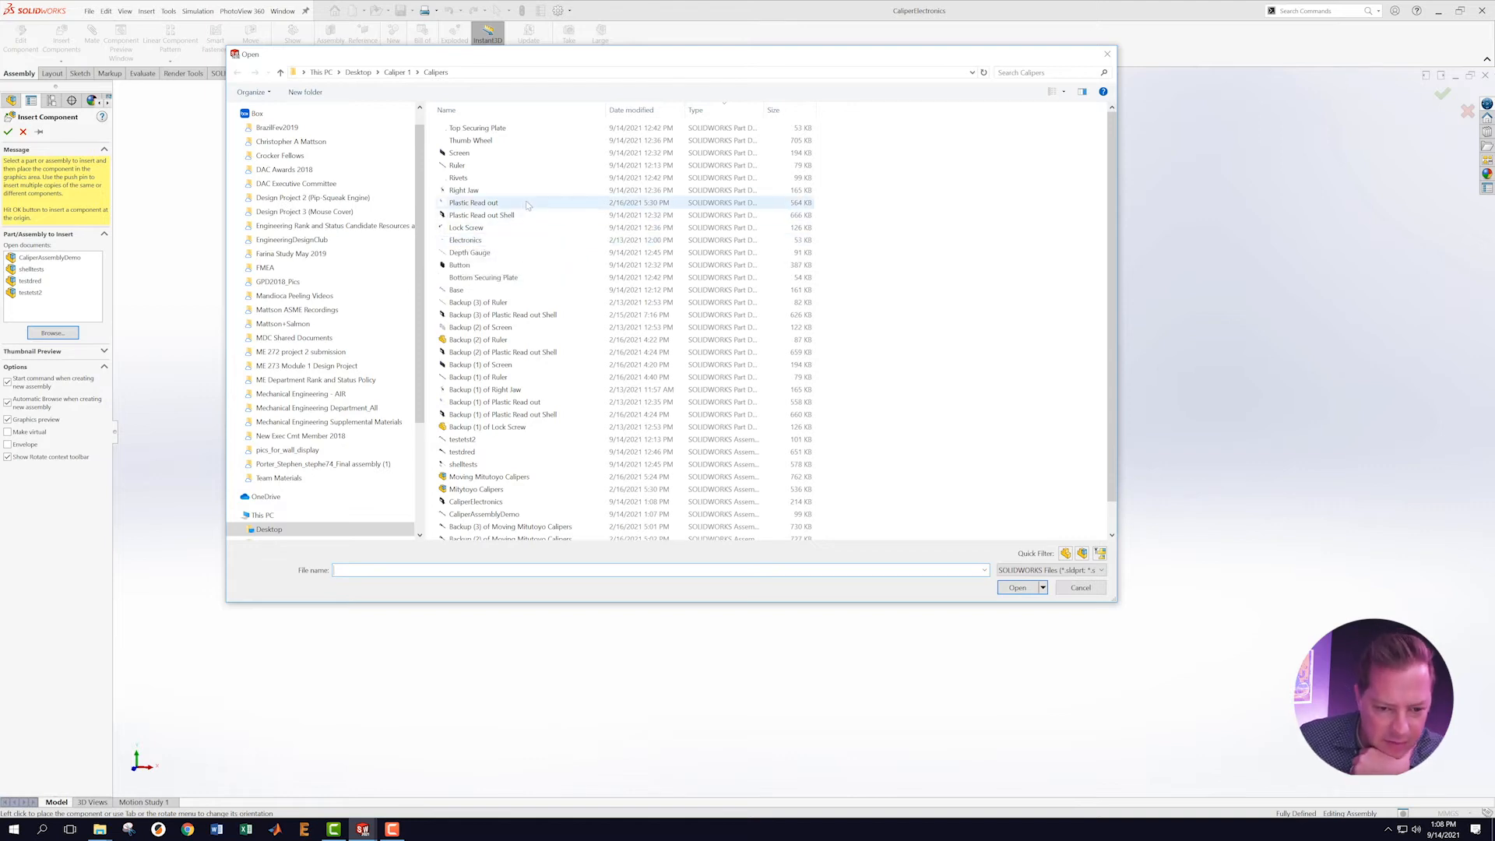
click(477, 241)
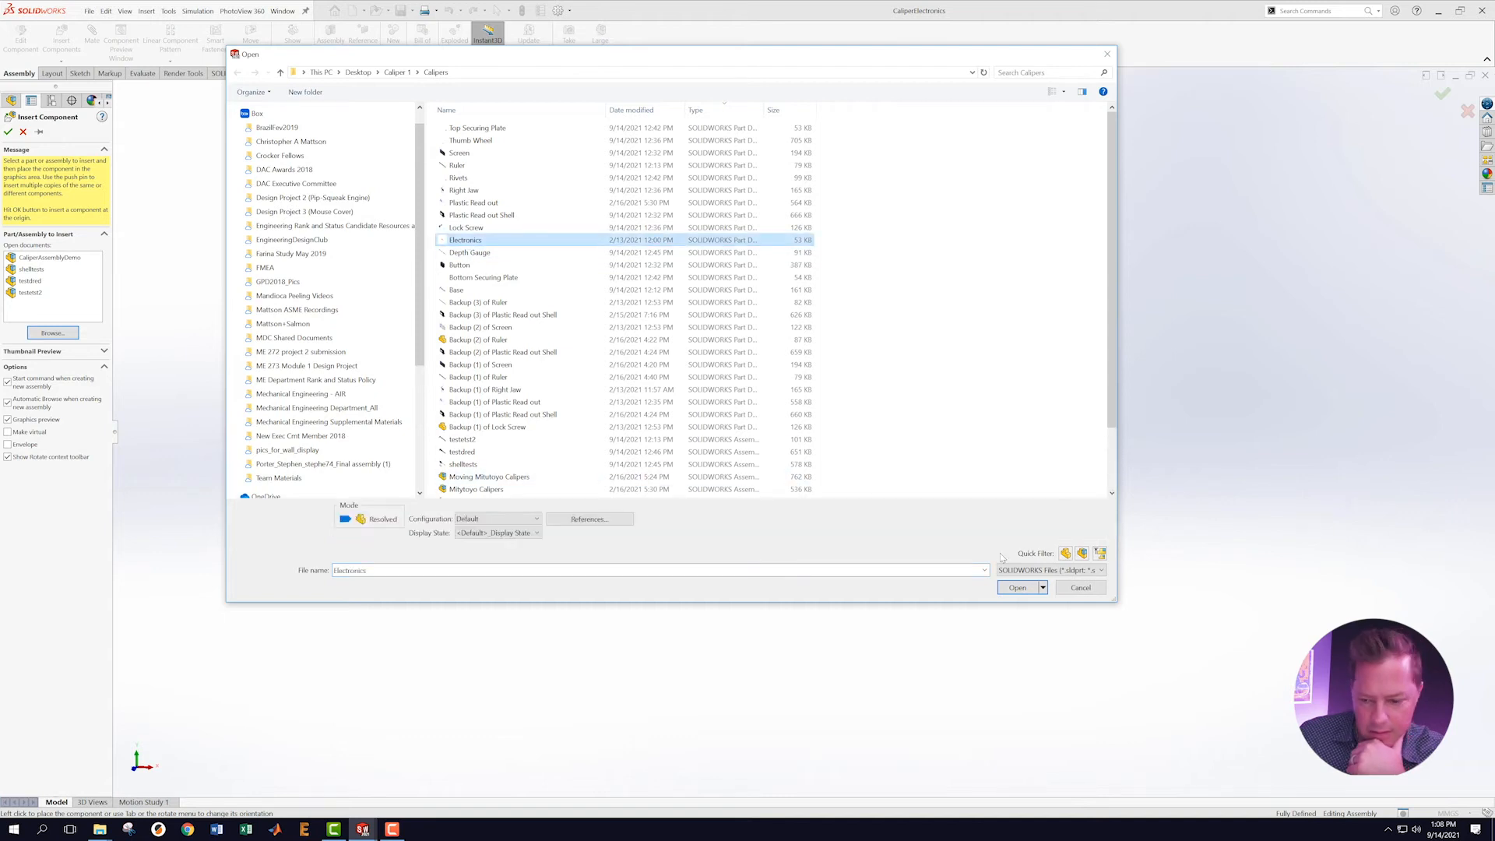
click(1018, 588)
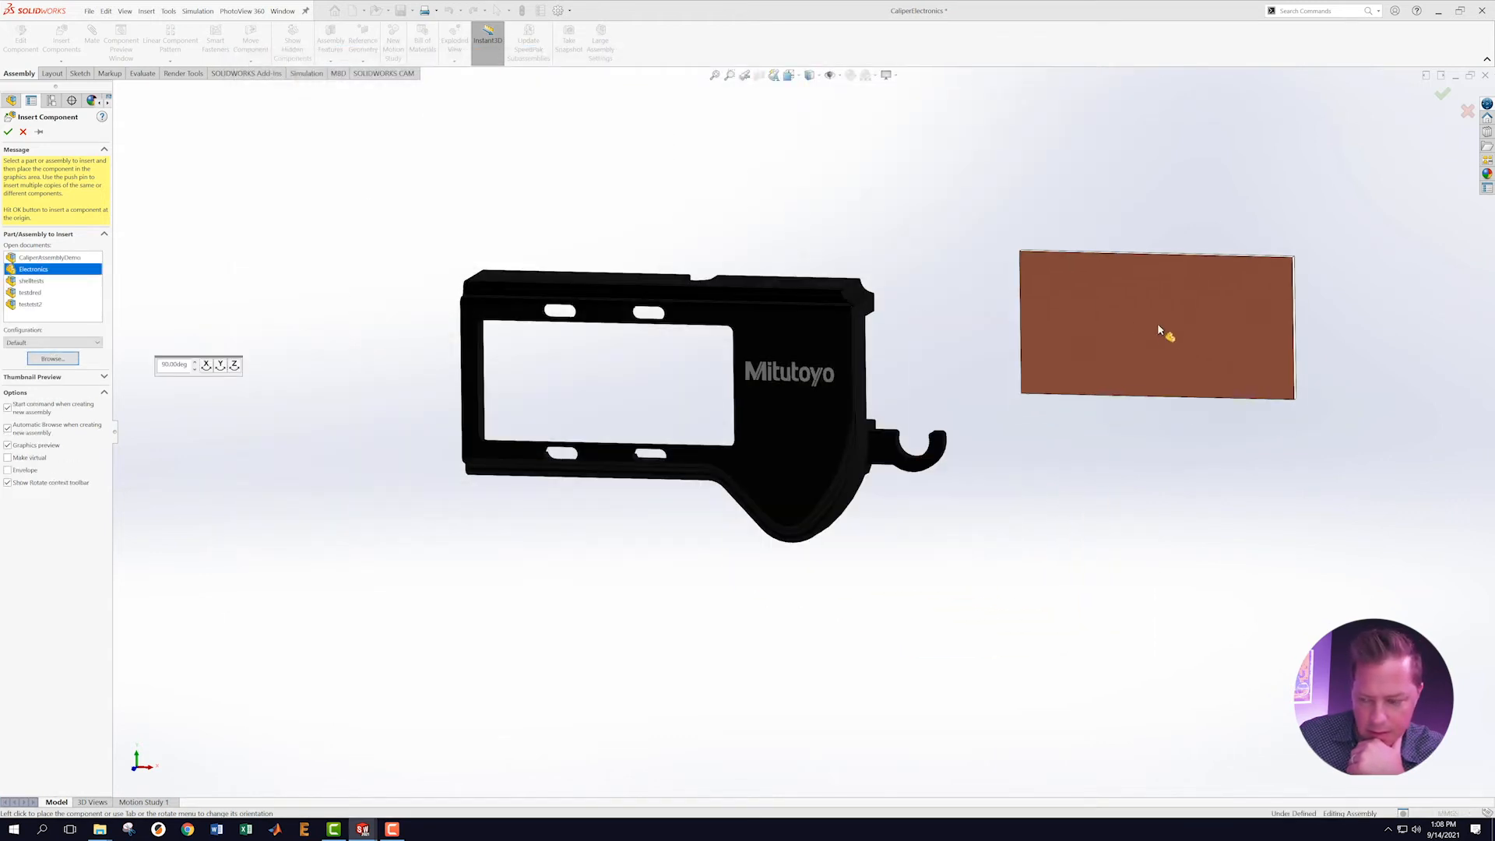
click(1215, 428)
middle_drag(1215, 429, 1151, 420)
scroll(1151, 421, up, 3)
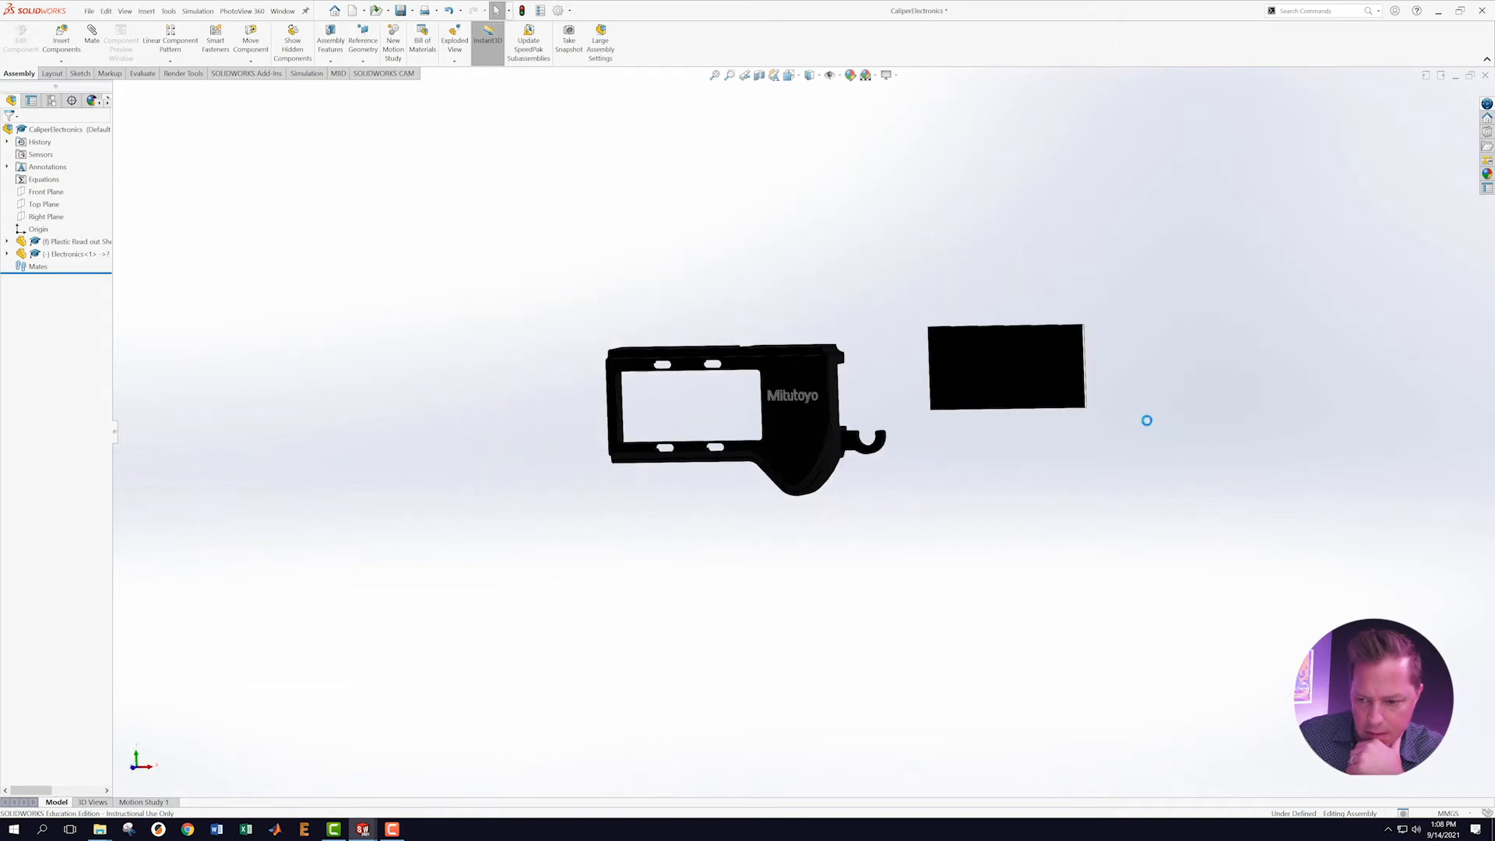
scroll(1071, 409, down, 1)
middle_drag(1022, 465, 932, 432)
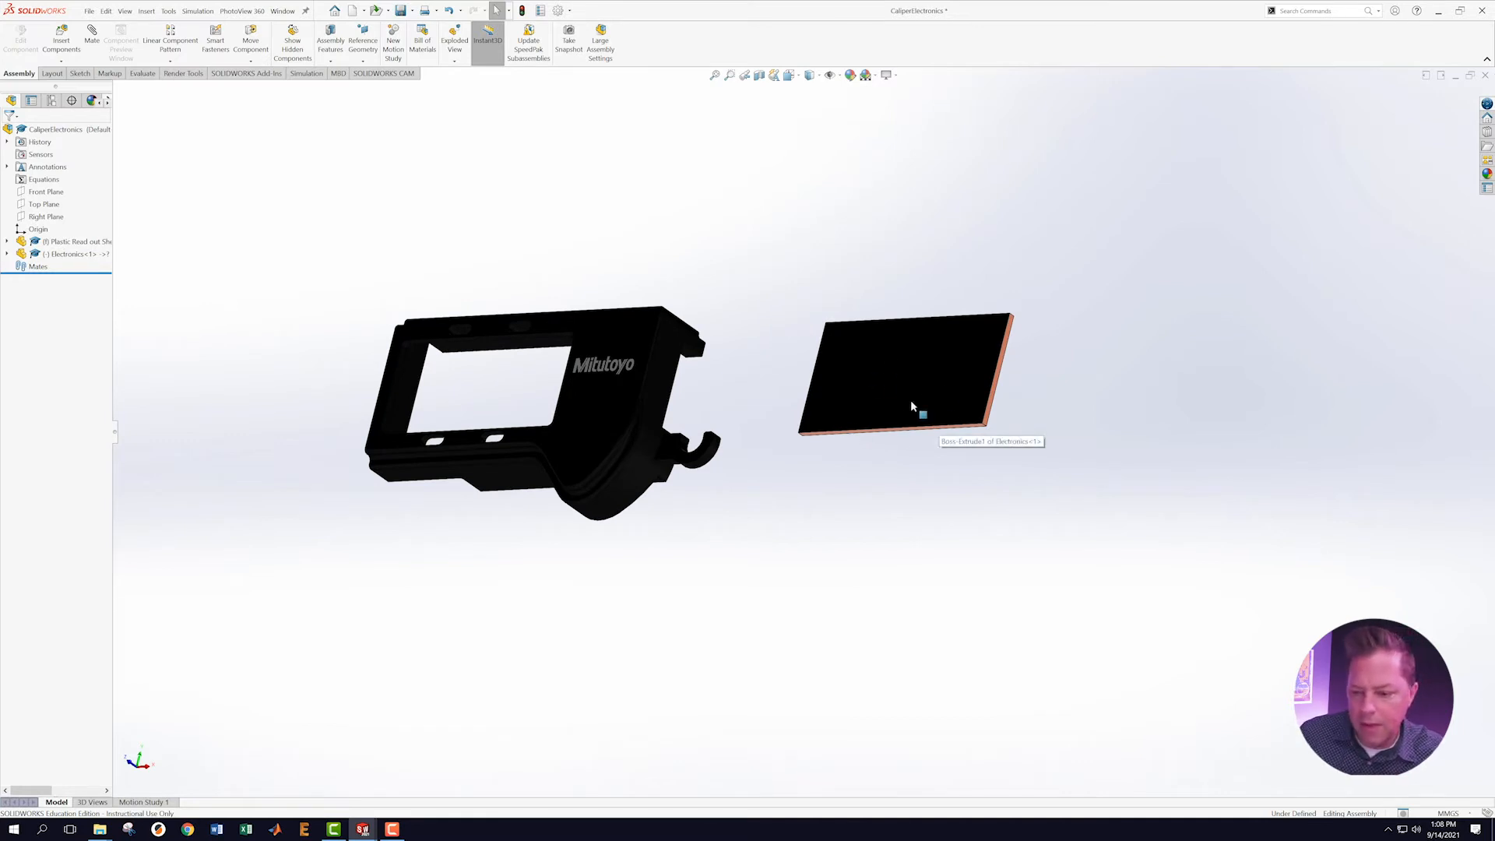
Delete the Electronics component from the assembly.
right_click(56, 257)
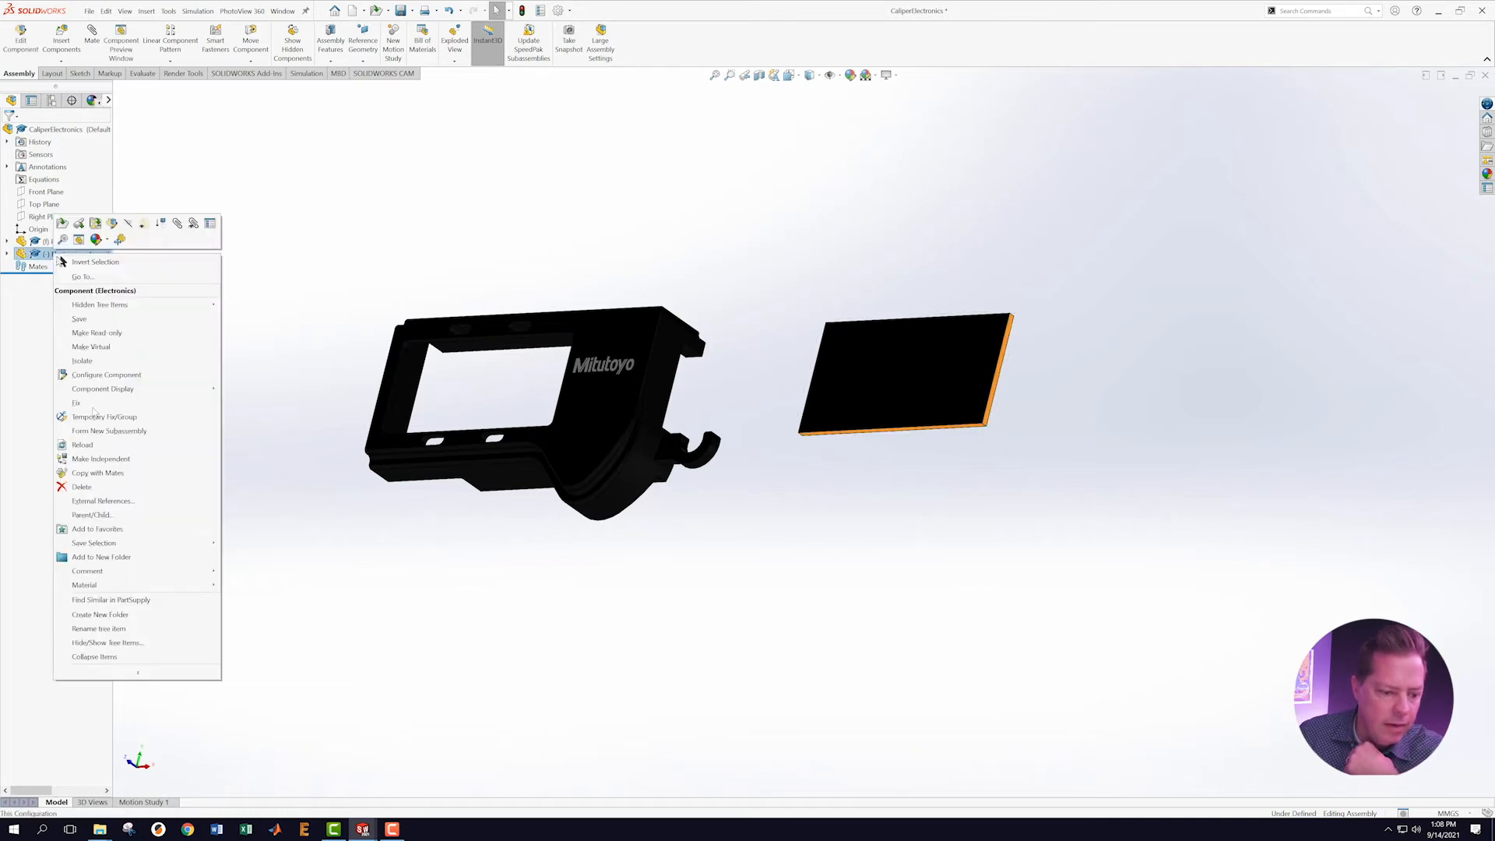
click(75, 491)
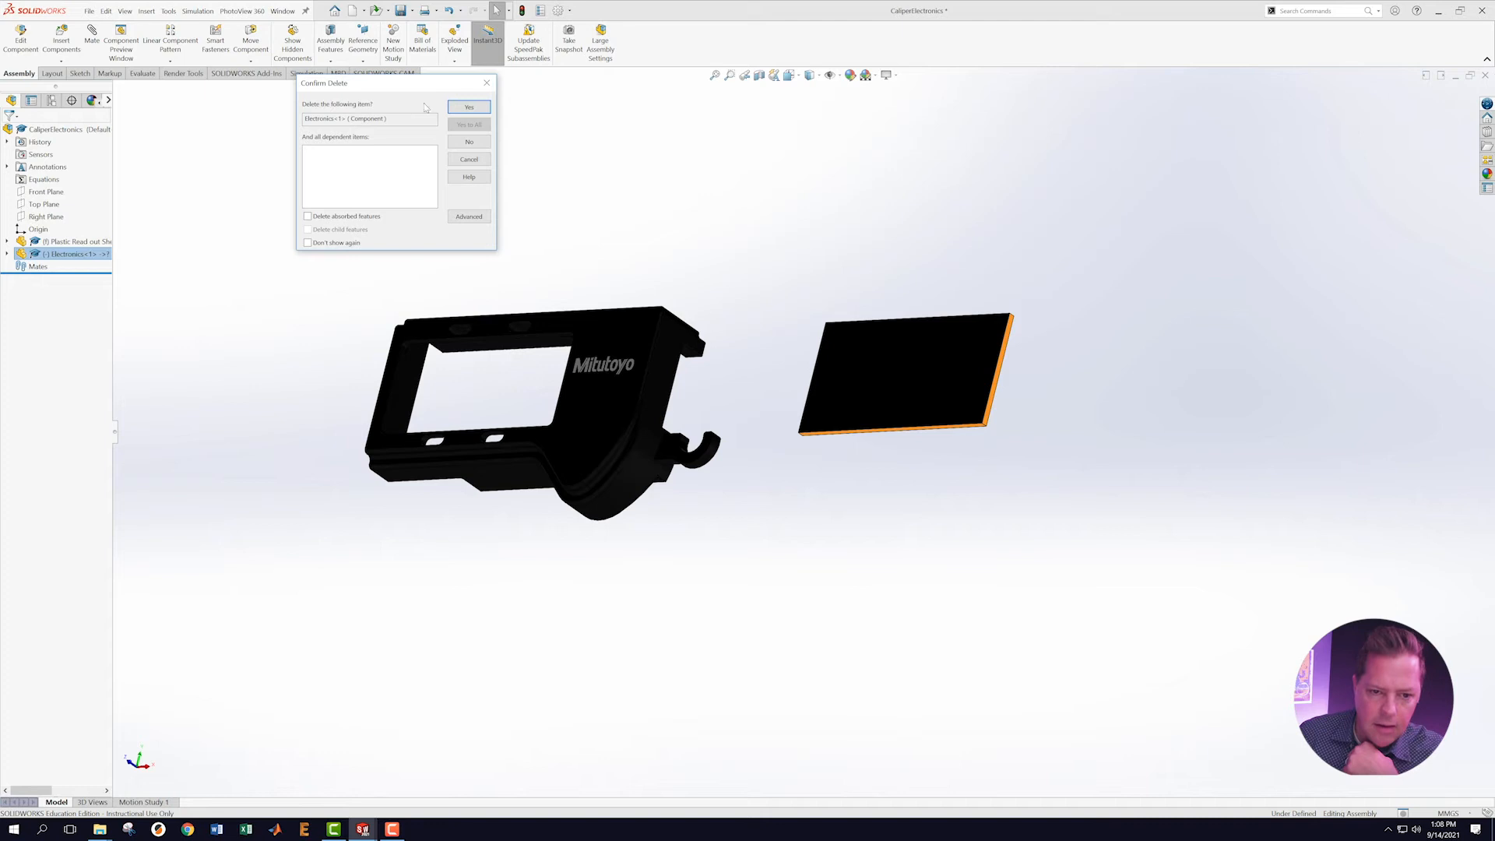
click(467, 106)
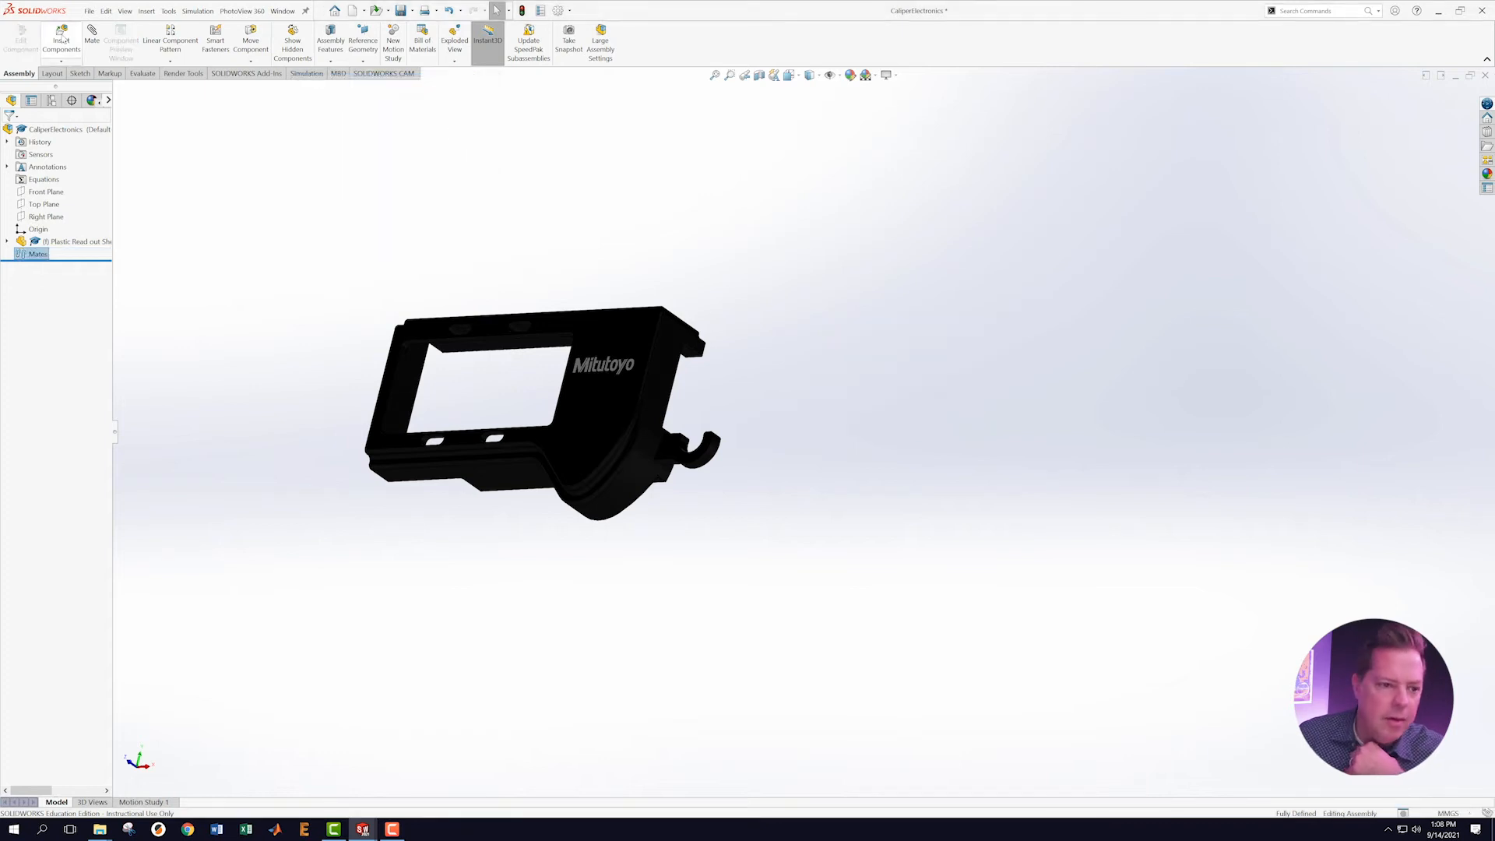
Insert the Screen part from the Calipers folder and place it beside the read-out shell.
click(62, 39)
click(46, 335)
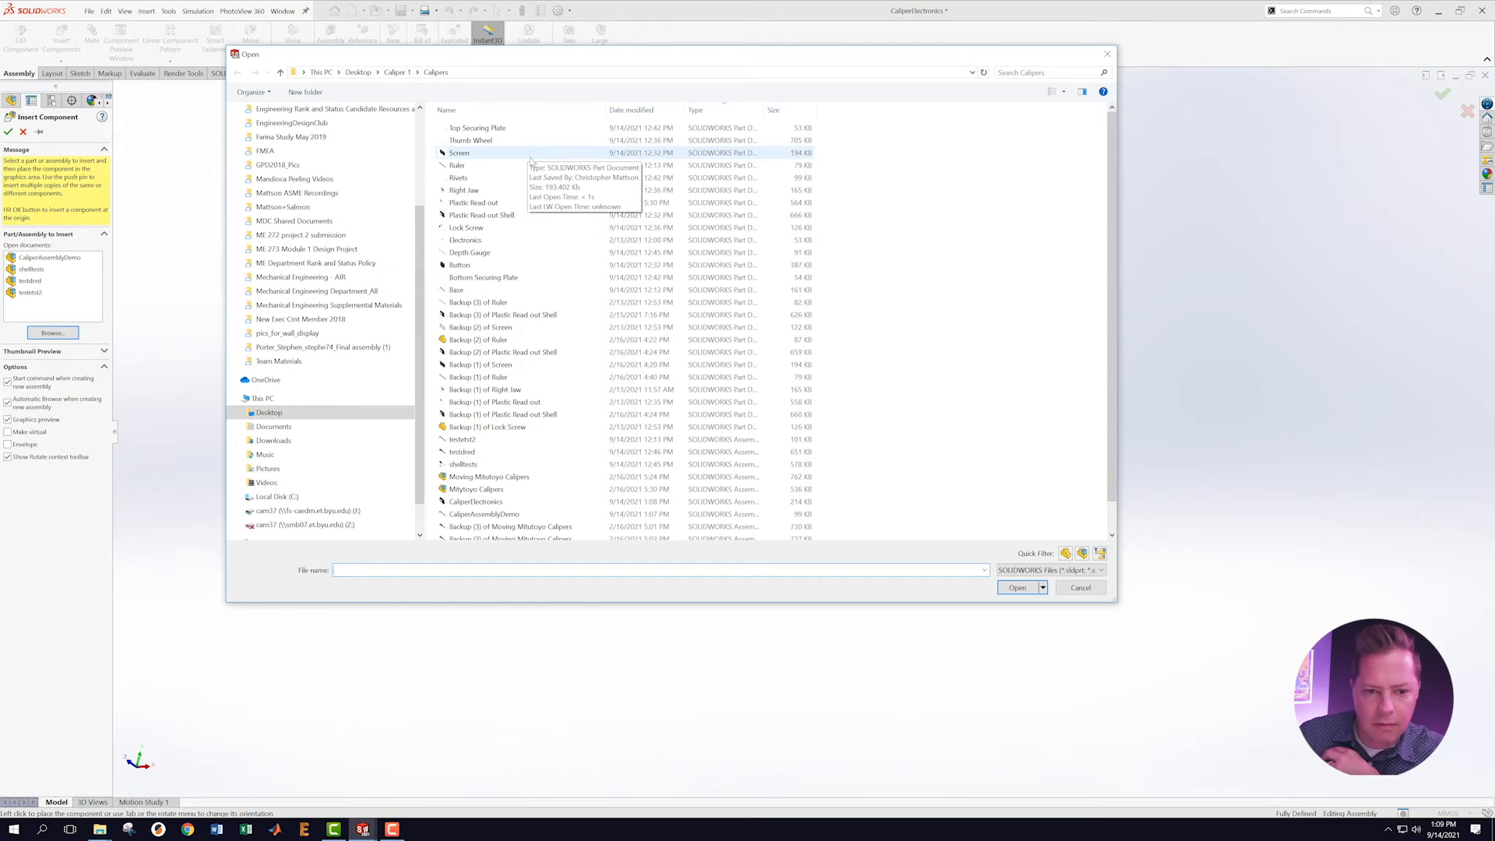
click(459, 154)
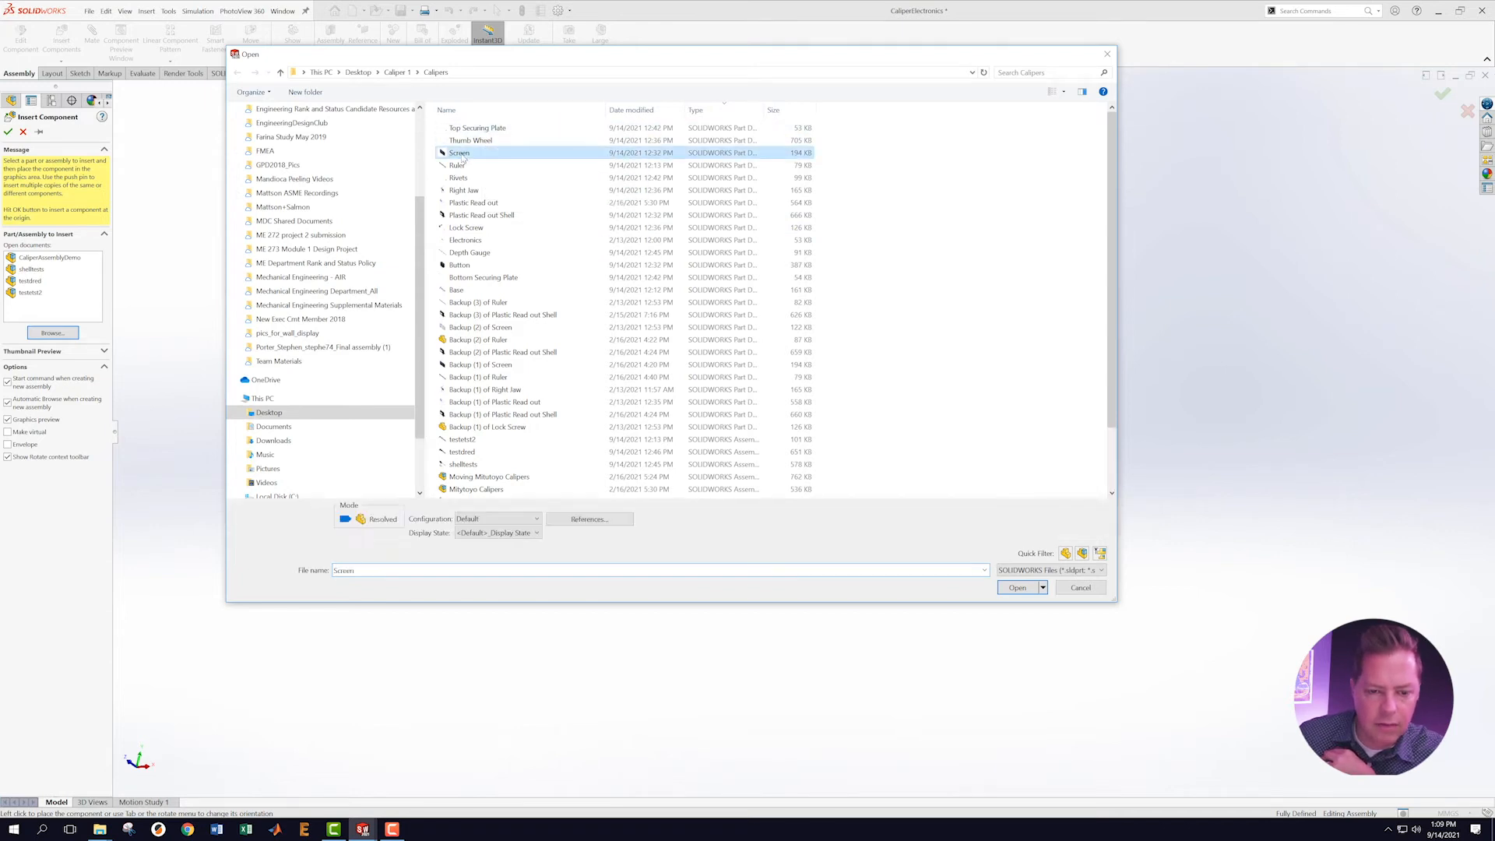
click(1017, 588)
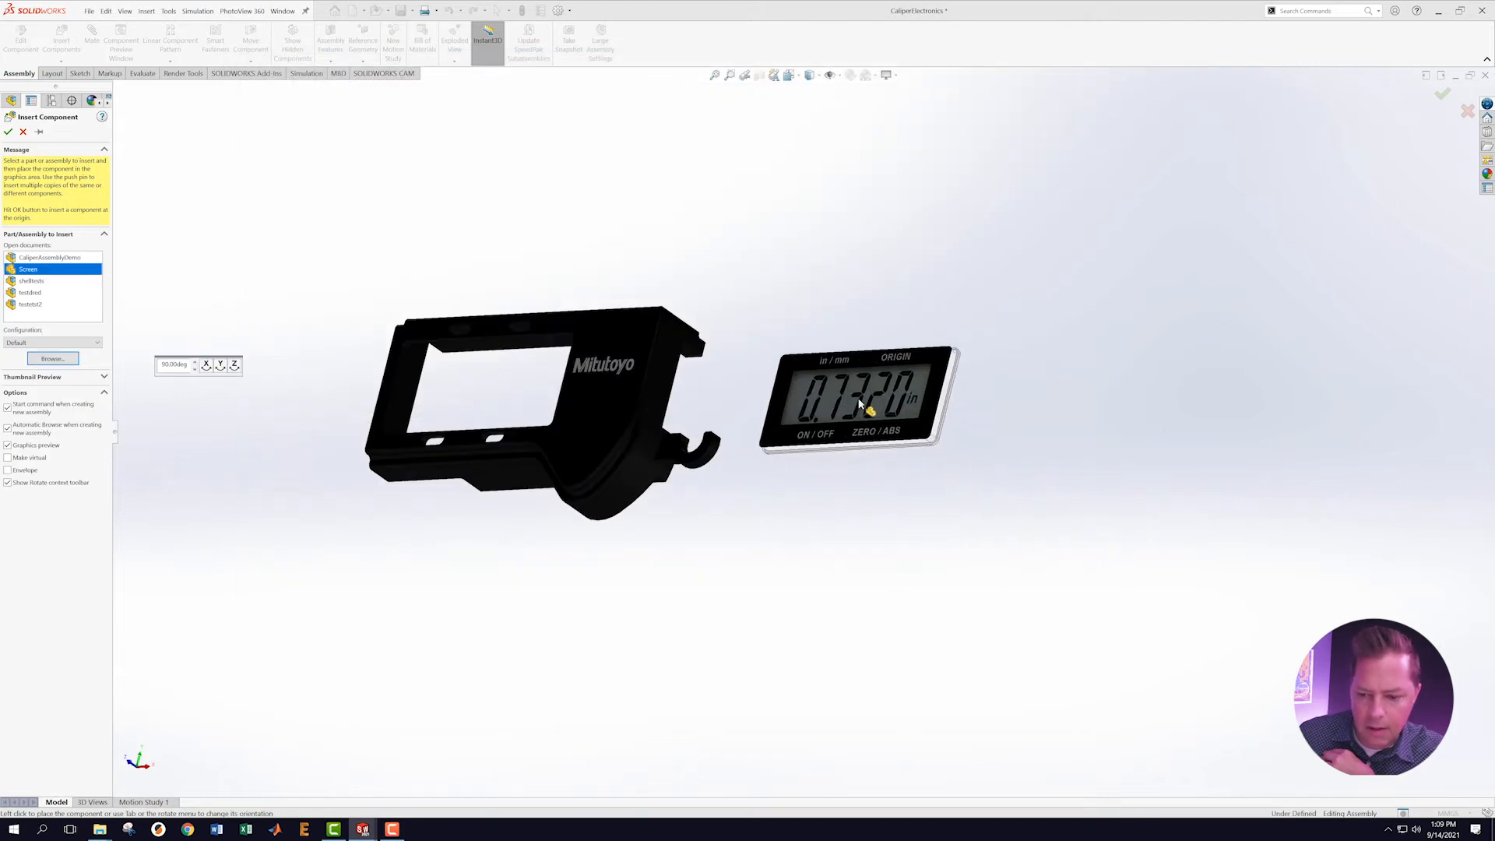
click(937, 558)
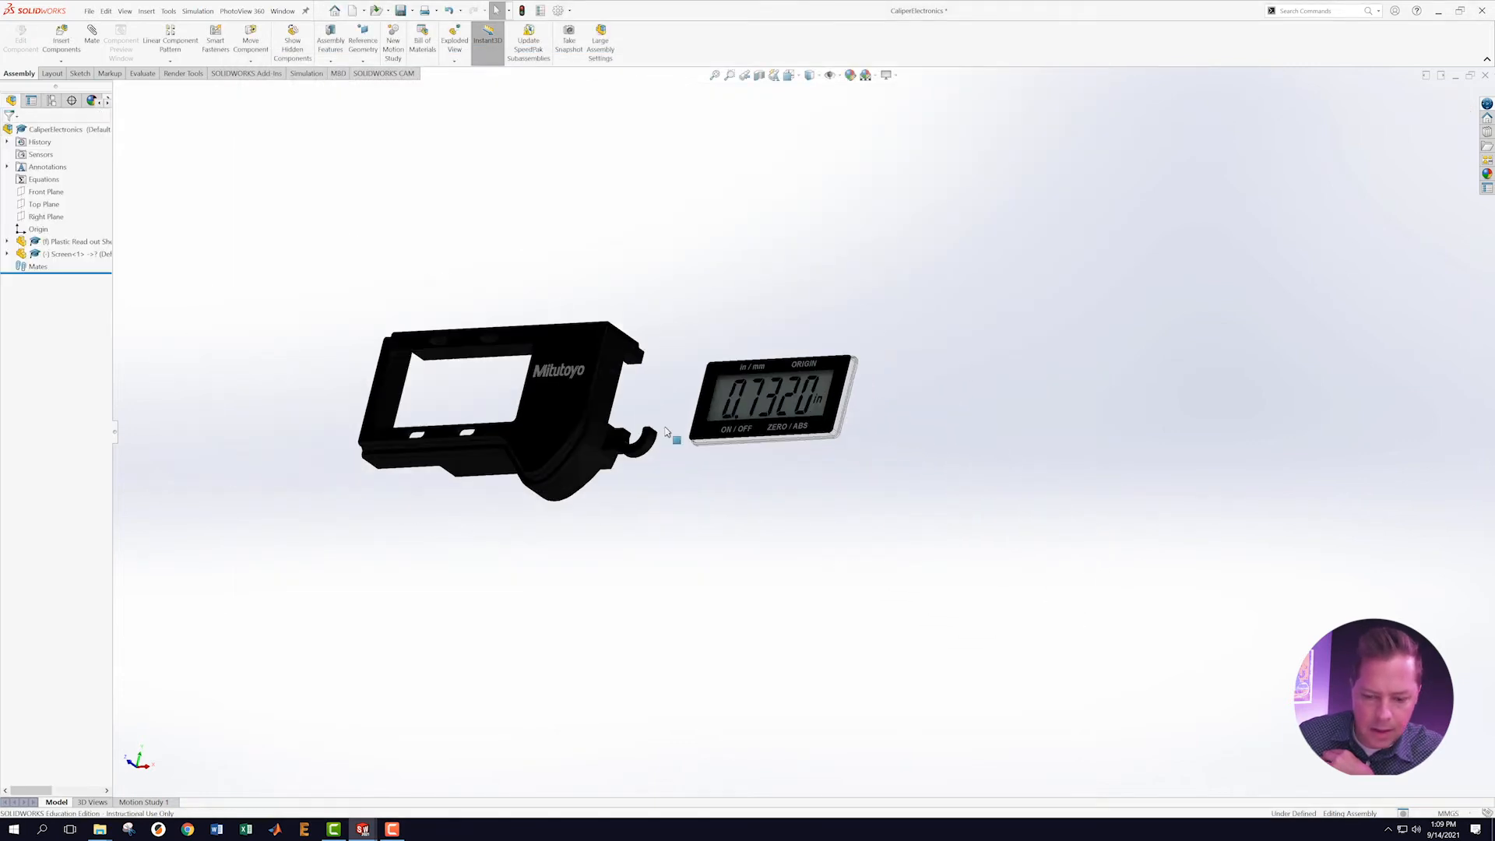
Add a coincident mate between the screen's thin outer rim face and the shell's inner face around the display window.
middle_drag(921, 324, 893, 392)
scroll(934, 551, down, 10)
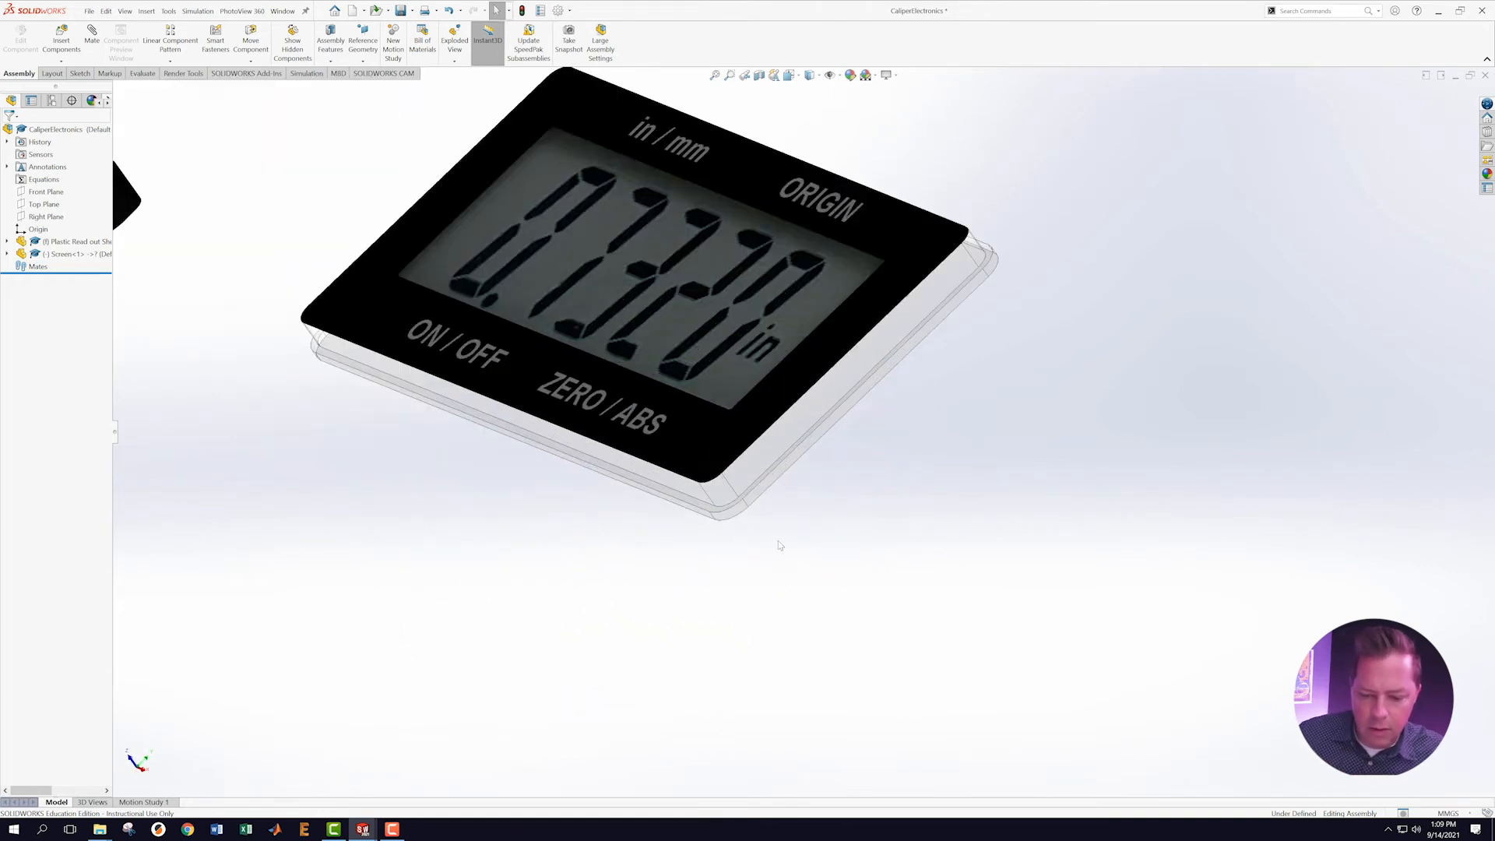
click(699, 513)
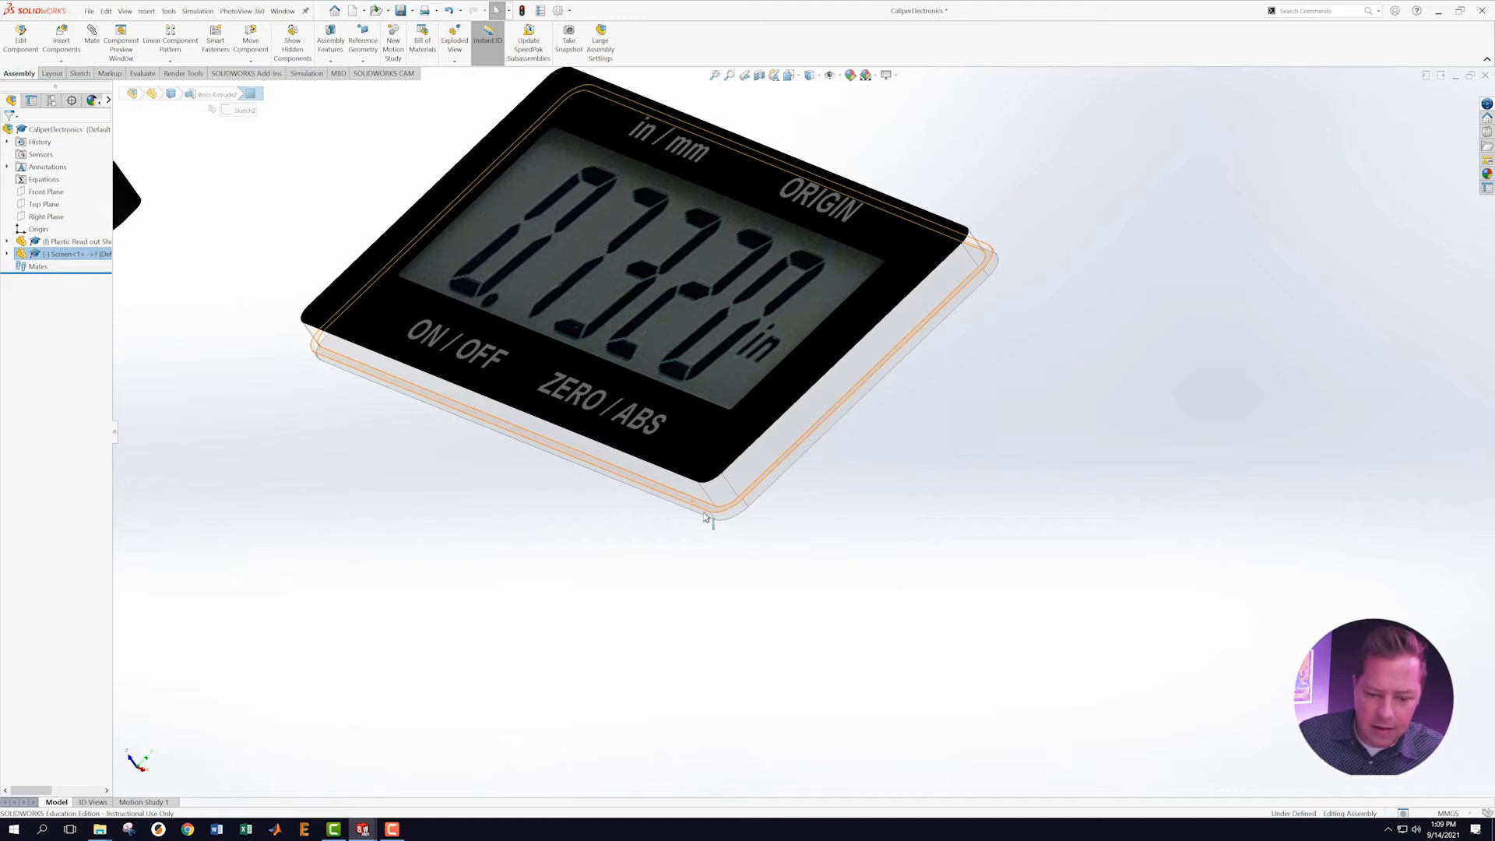
scroll(434, 456, up, 4)
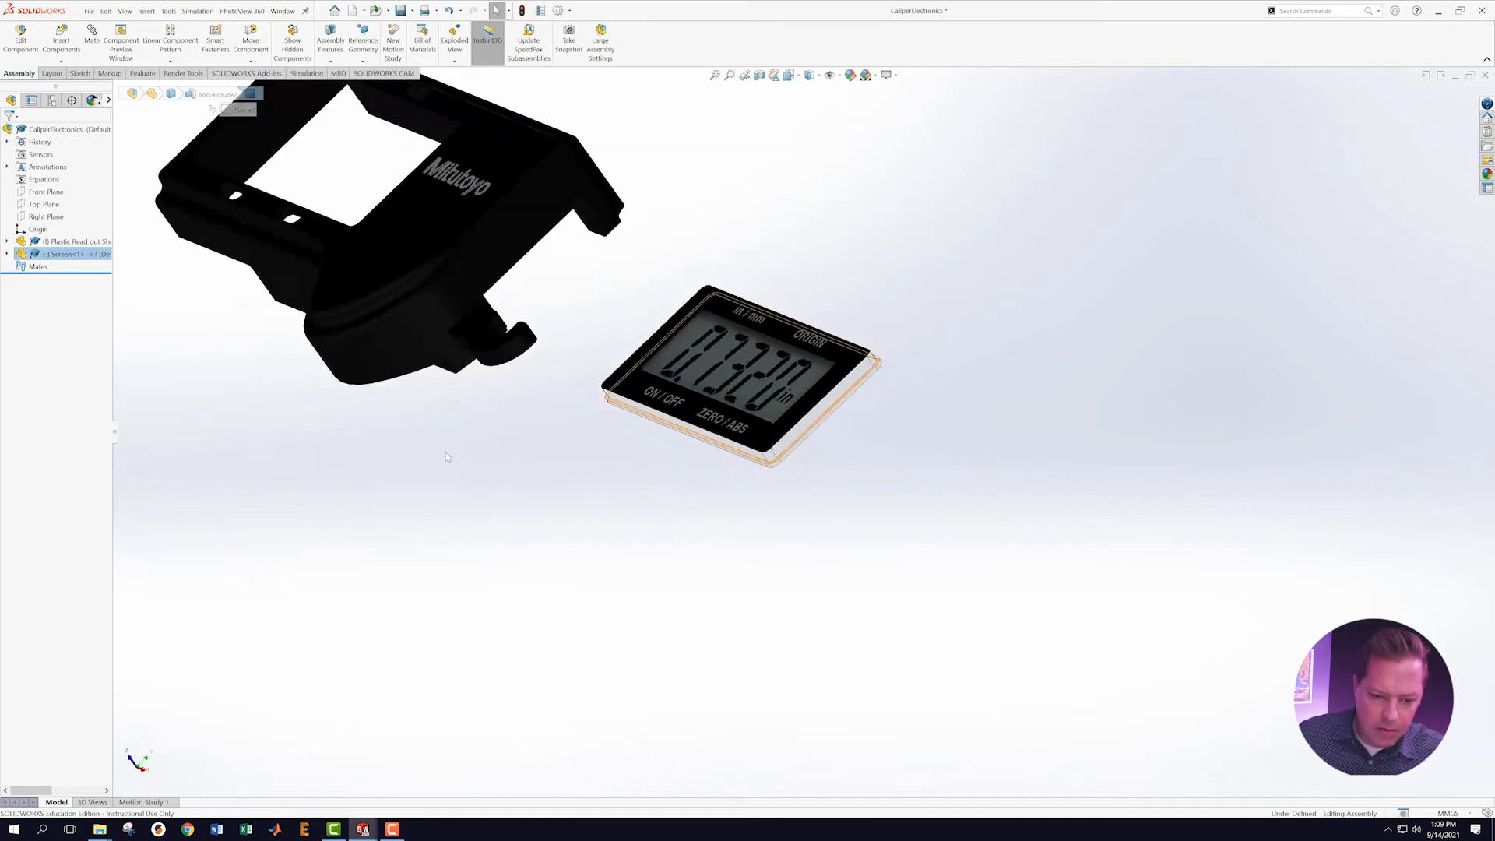
scroll(434, 456, up, 2)
middle_drag(678, 328, 624, 291)
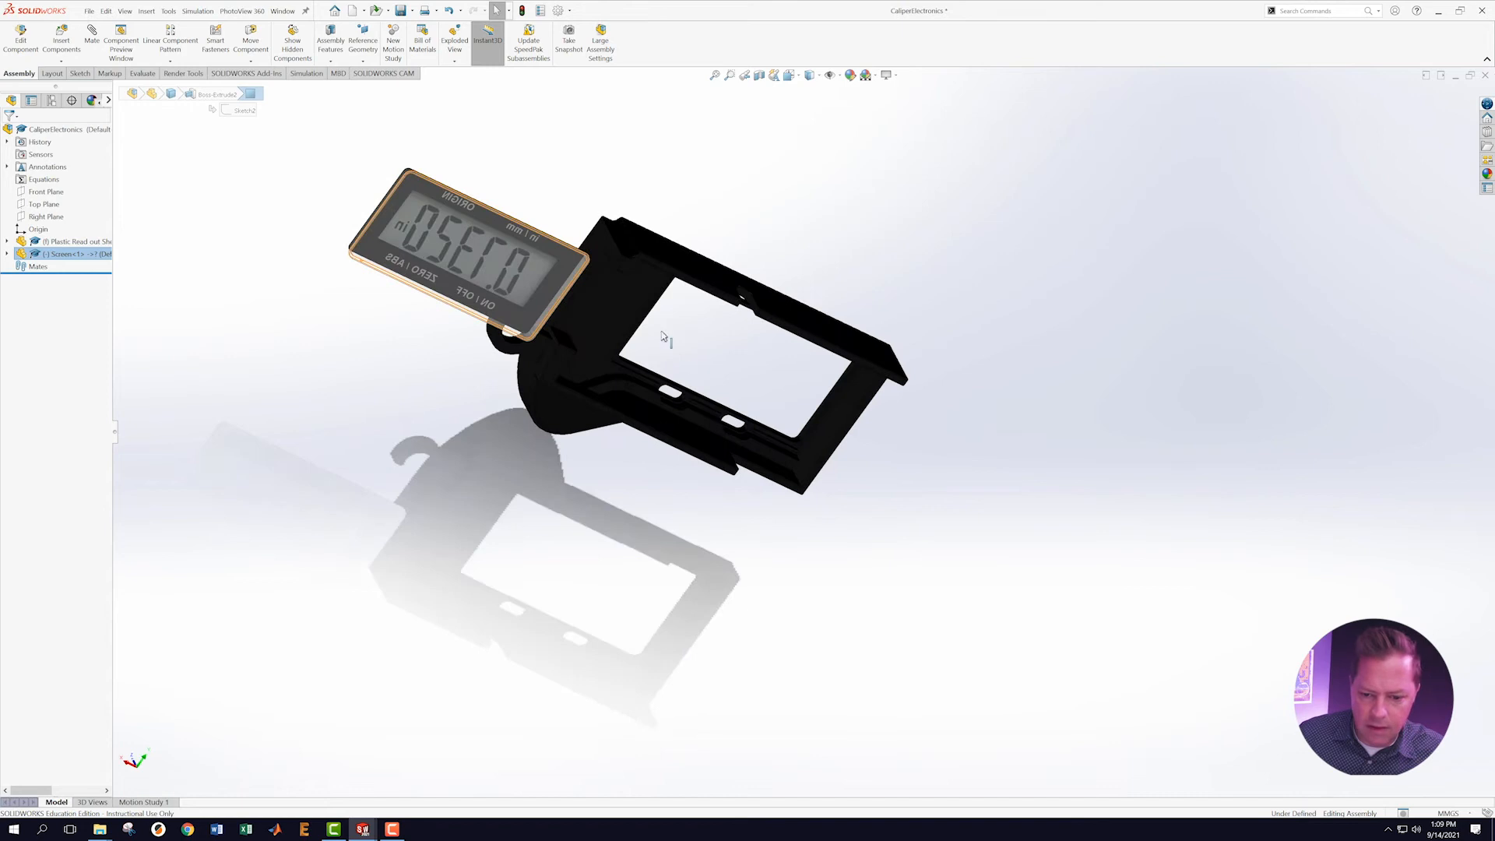
scroll(752, 416, down, 8)
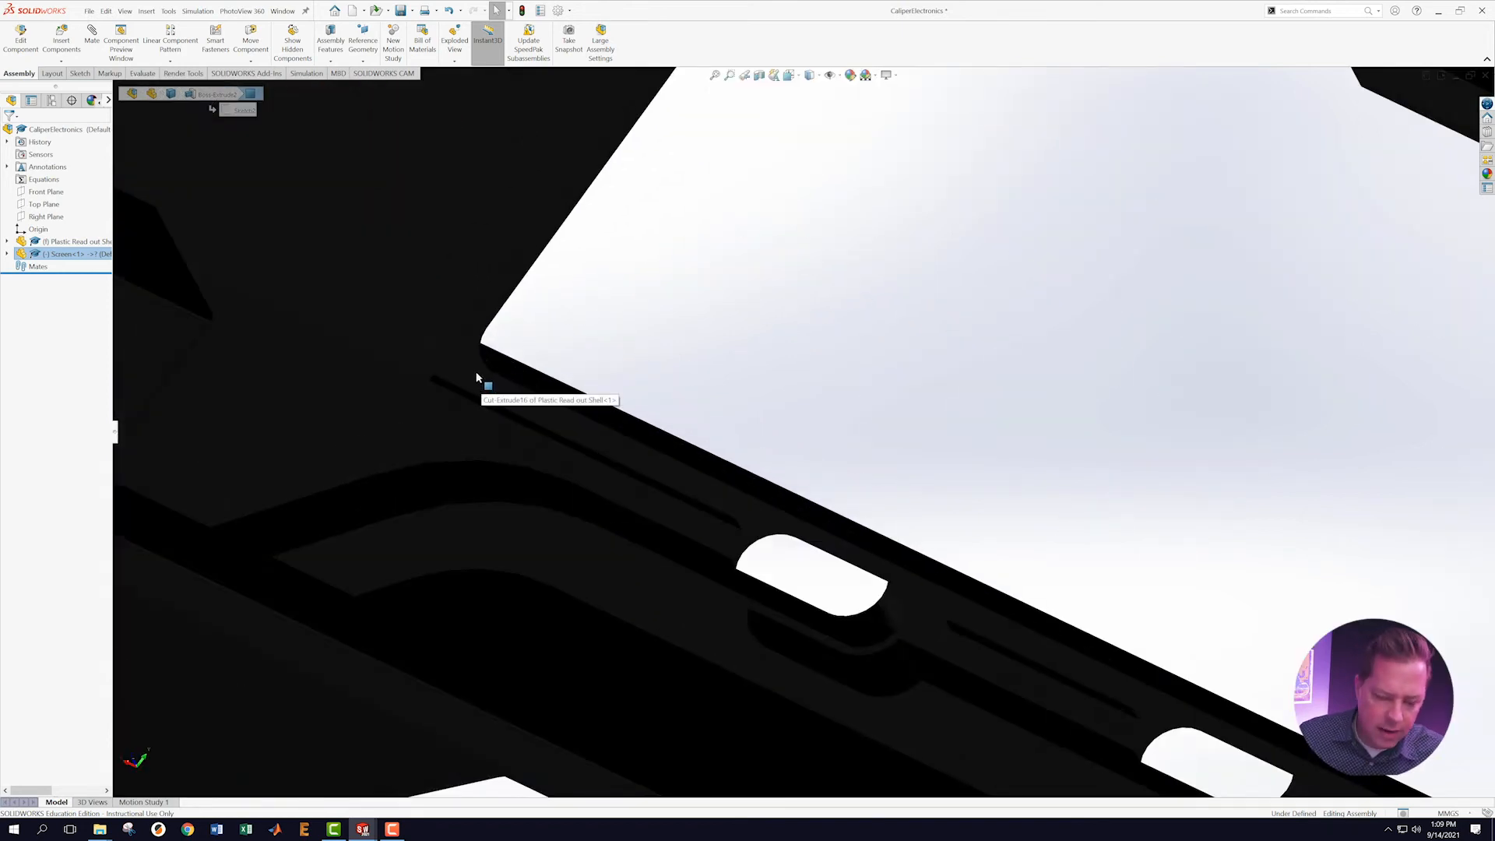
ctrl+click(475, 372)
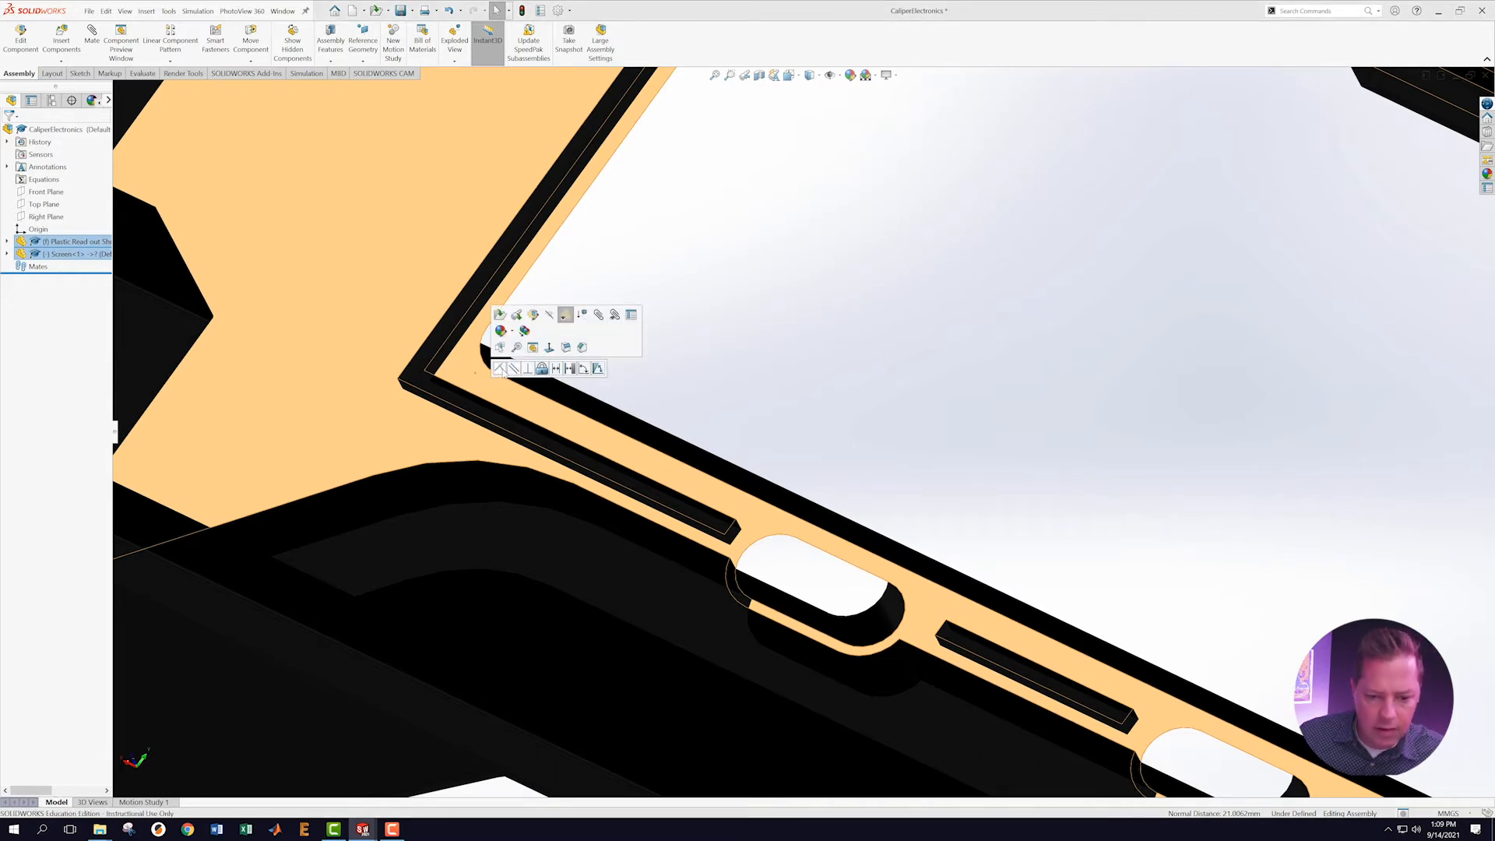
click(500, 368)
Move the screen across the shell until it sits roughly inside the rectangular display window.
scroll(895, 349, up, 9)
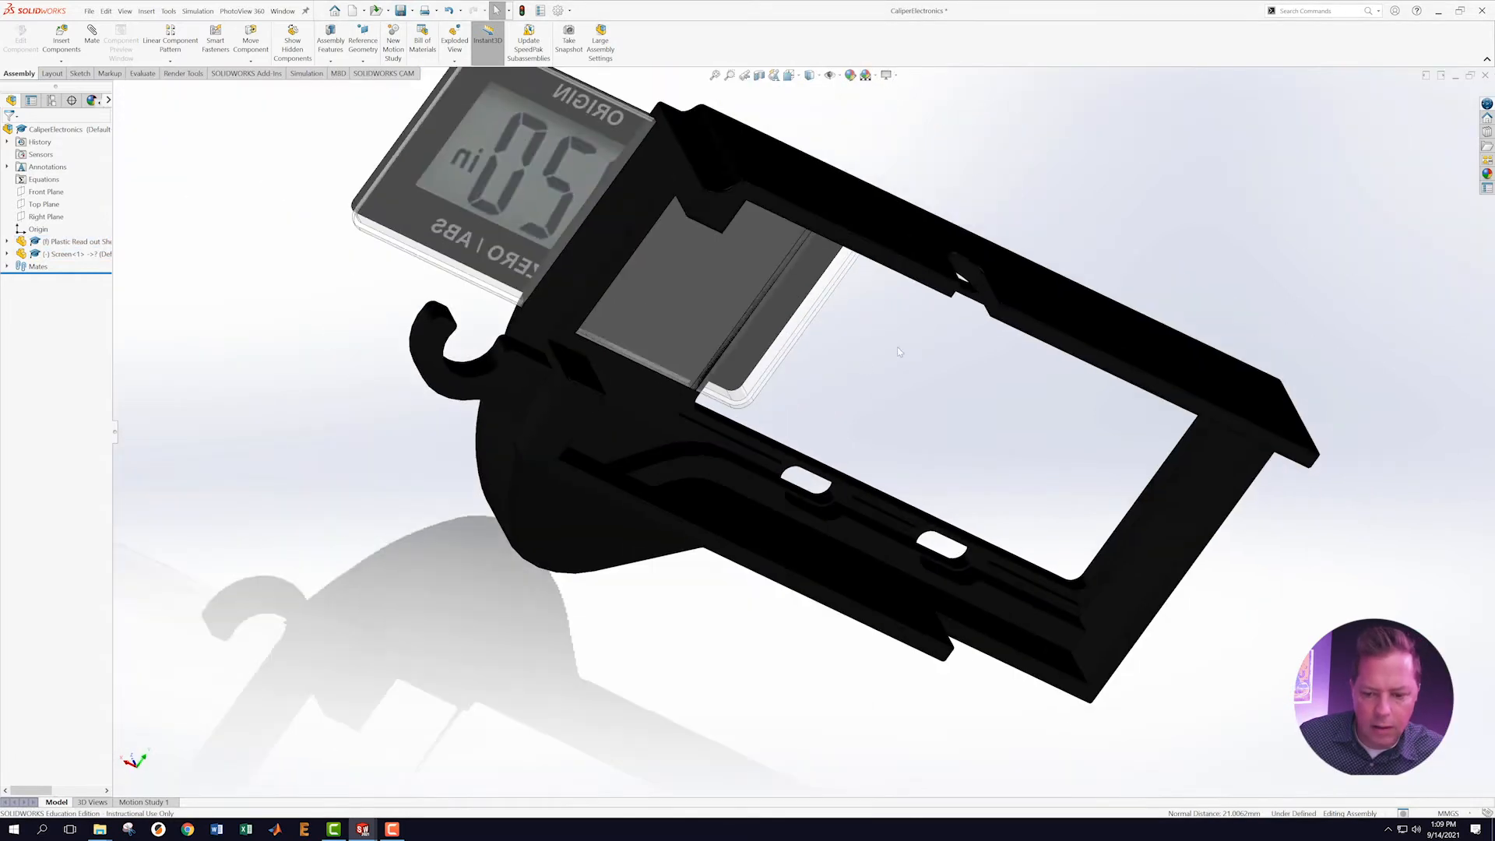
middle_drag(917, 358, 865, 407)
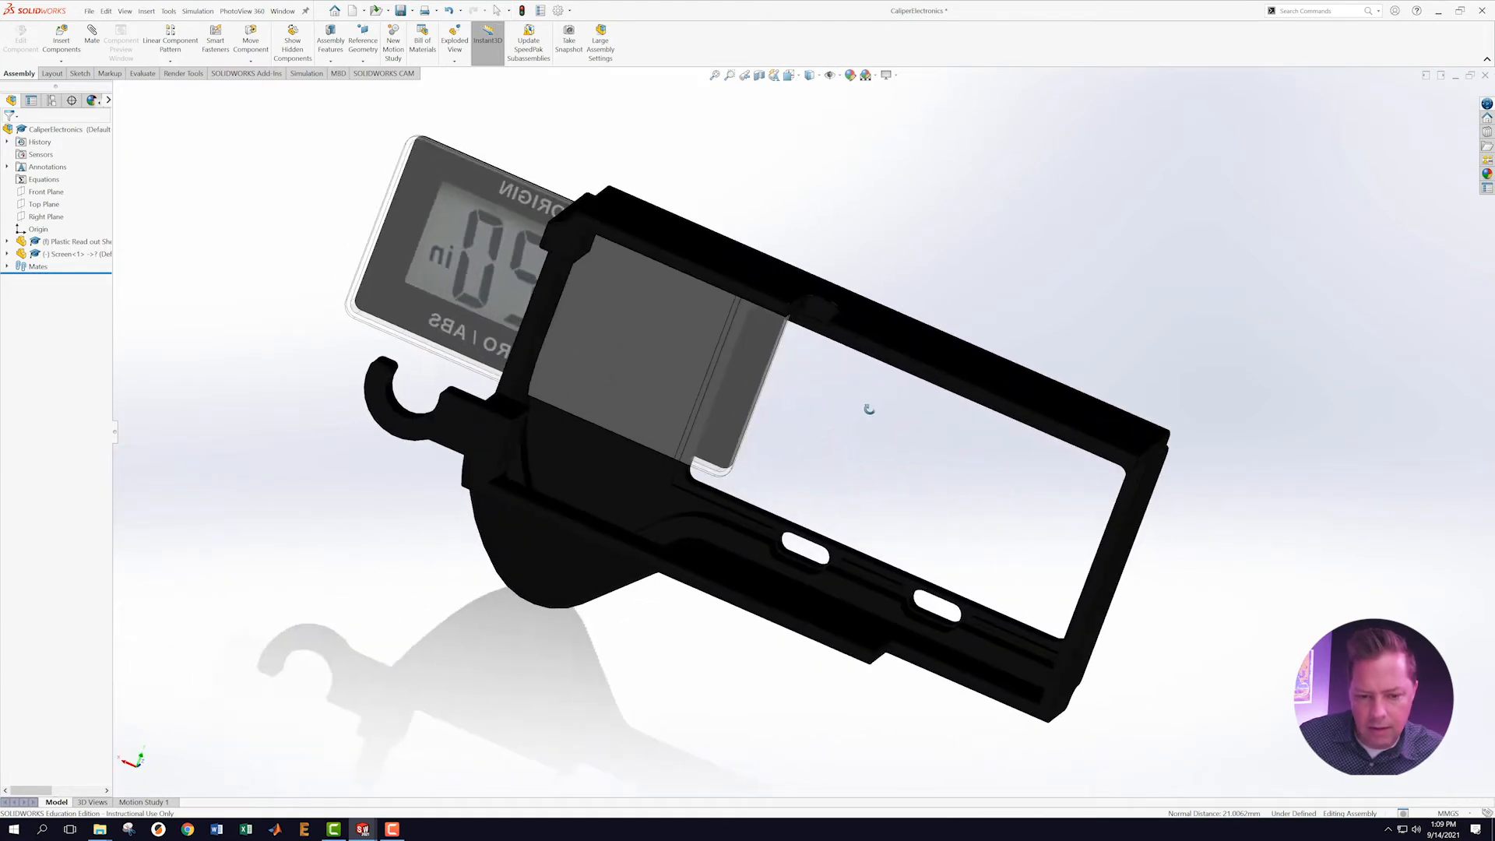
middle_drag(397, 433, 765, 463)
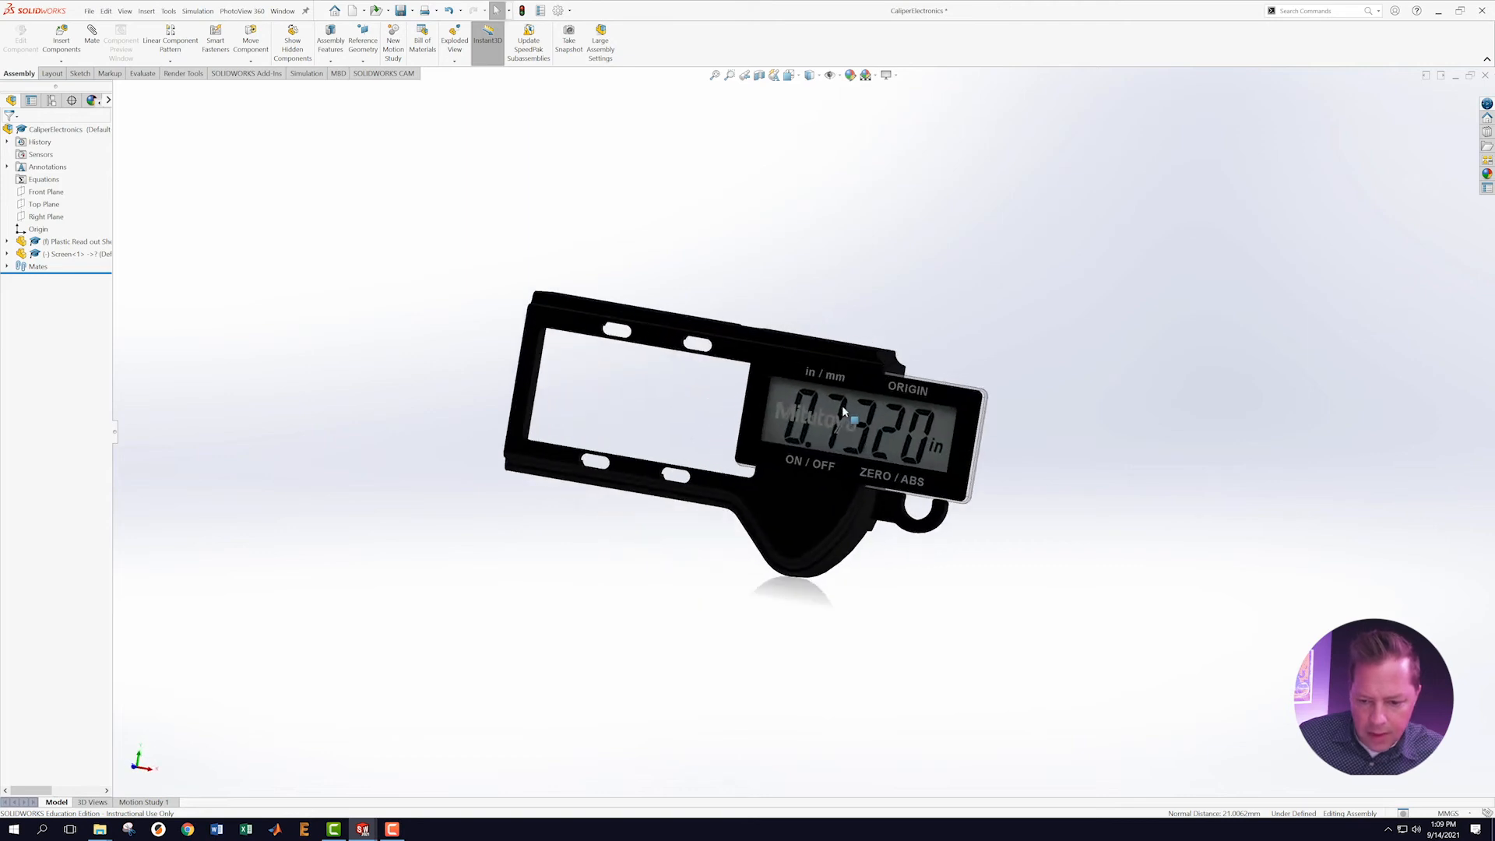
drag(843, 405, 709, 405)
drag(925, 448, 707, 424)
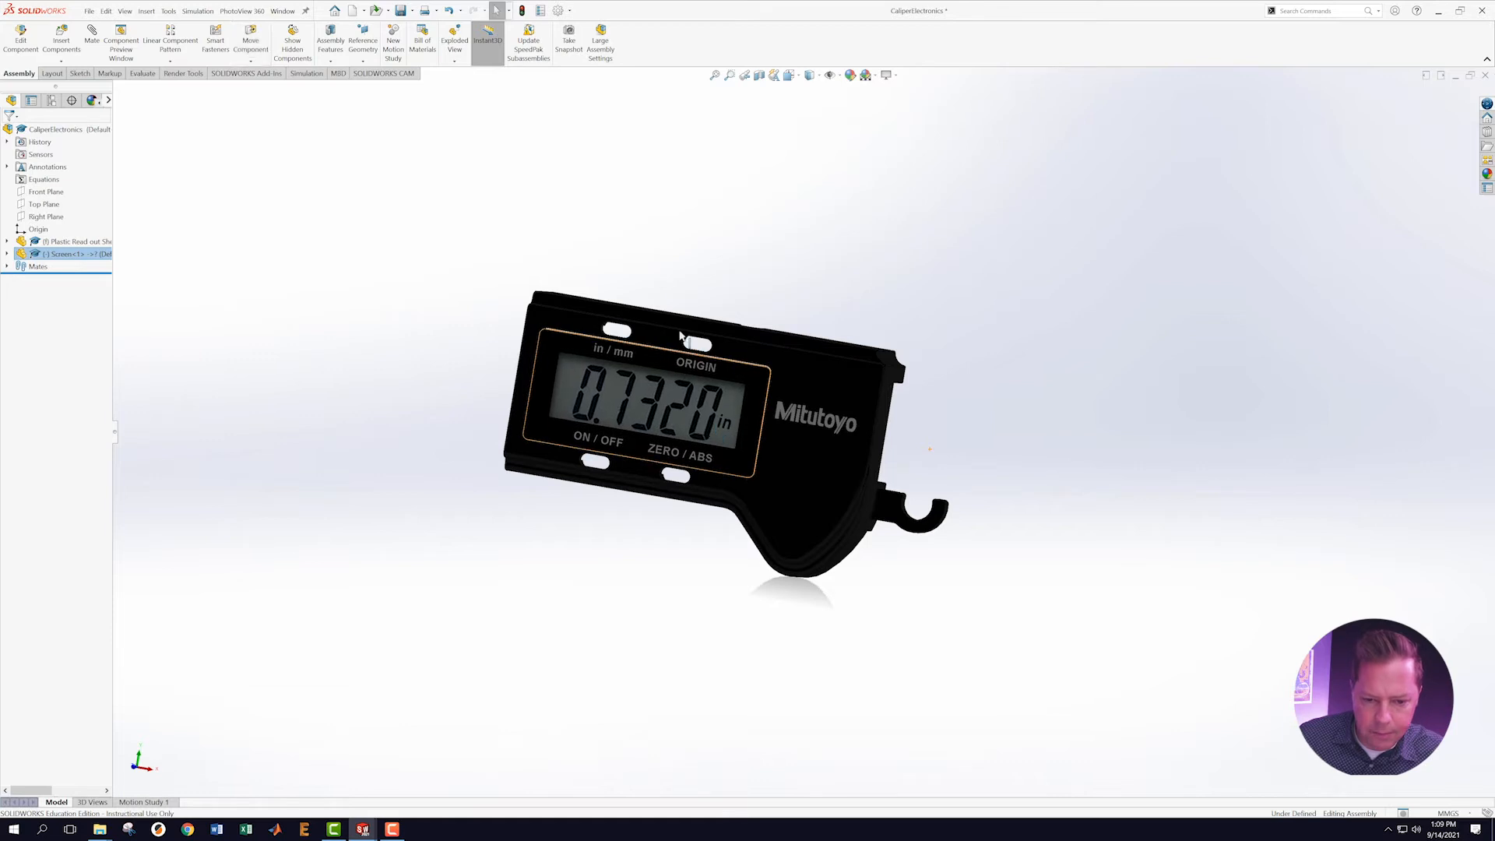
click(638, 268)
Slide the screen away from the Mitutoyo logo to open a gap beside the display window's edge.
scroll(654, 484, up, 4)
scroll(842, 375, down, 8)
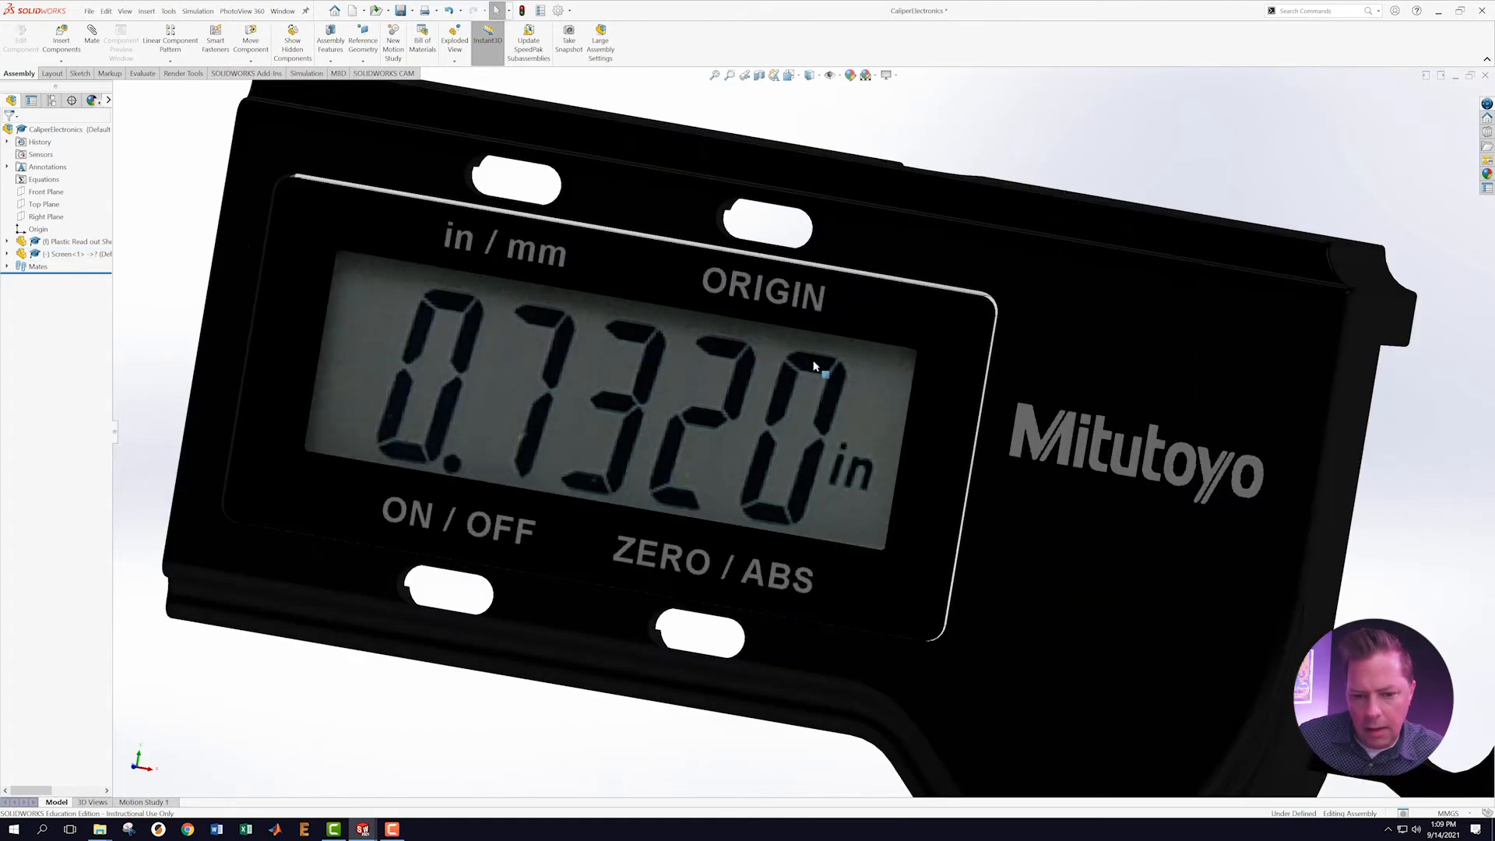
scroll(519, 411, up, 2)
middle_drag(520, 412, 771, 439)
drag(840, 426, 757, 411)
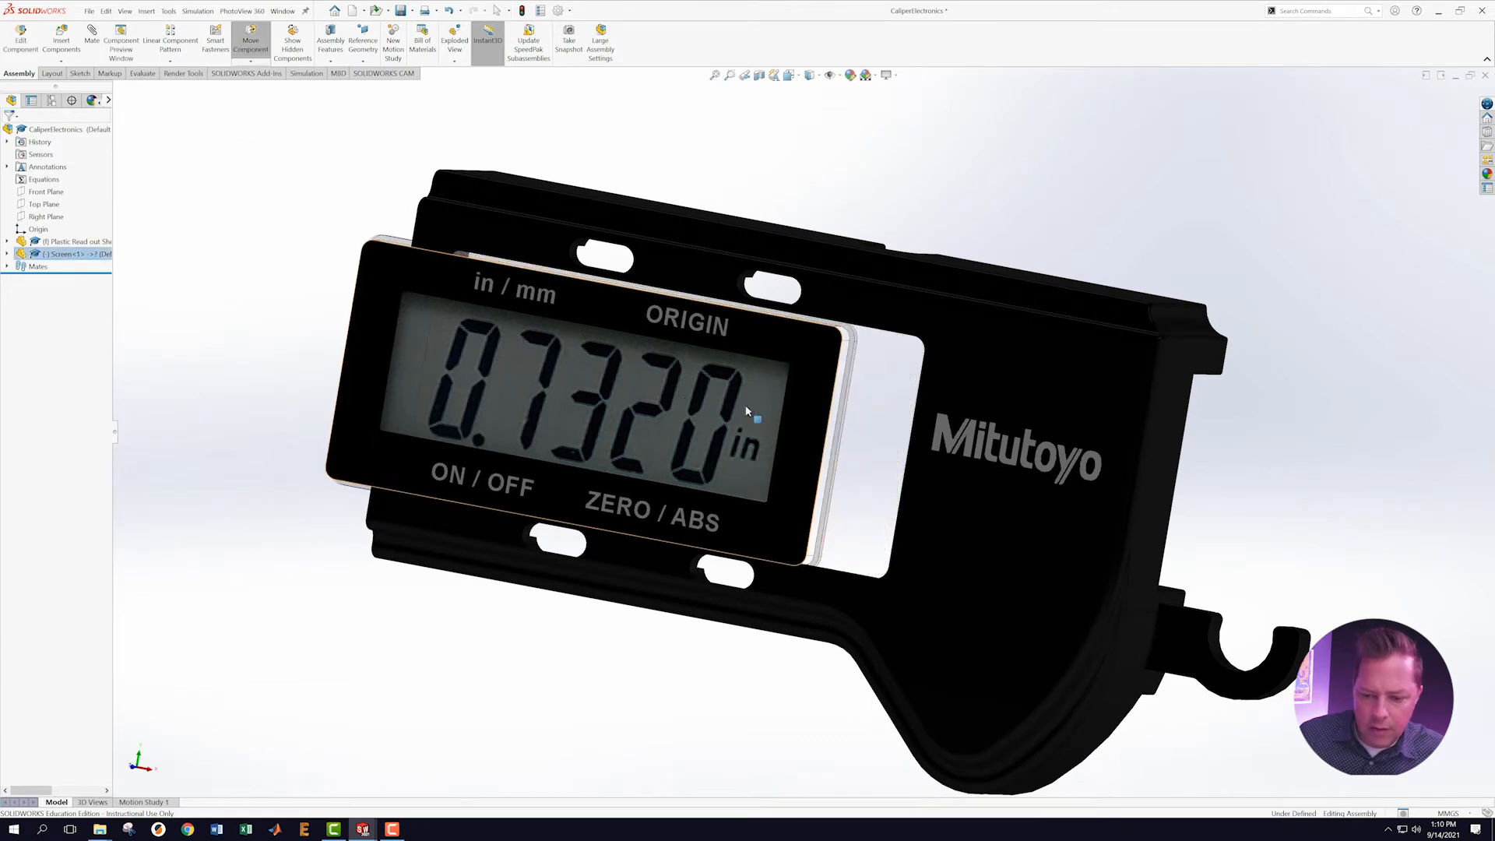
scroll(888, 424, down, 5)
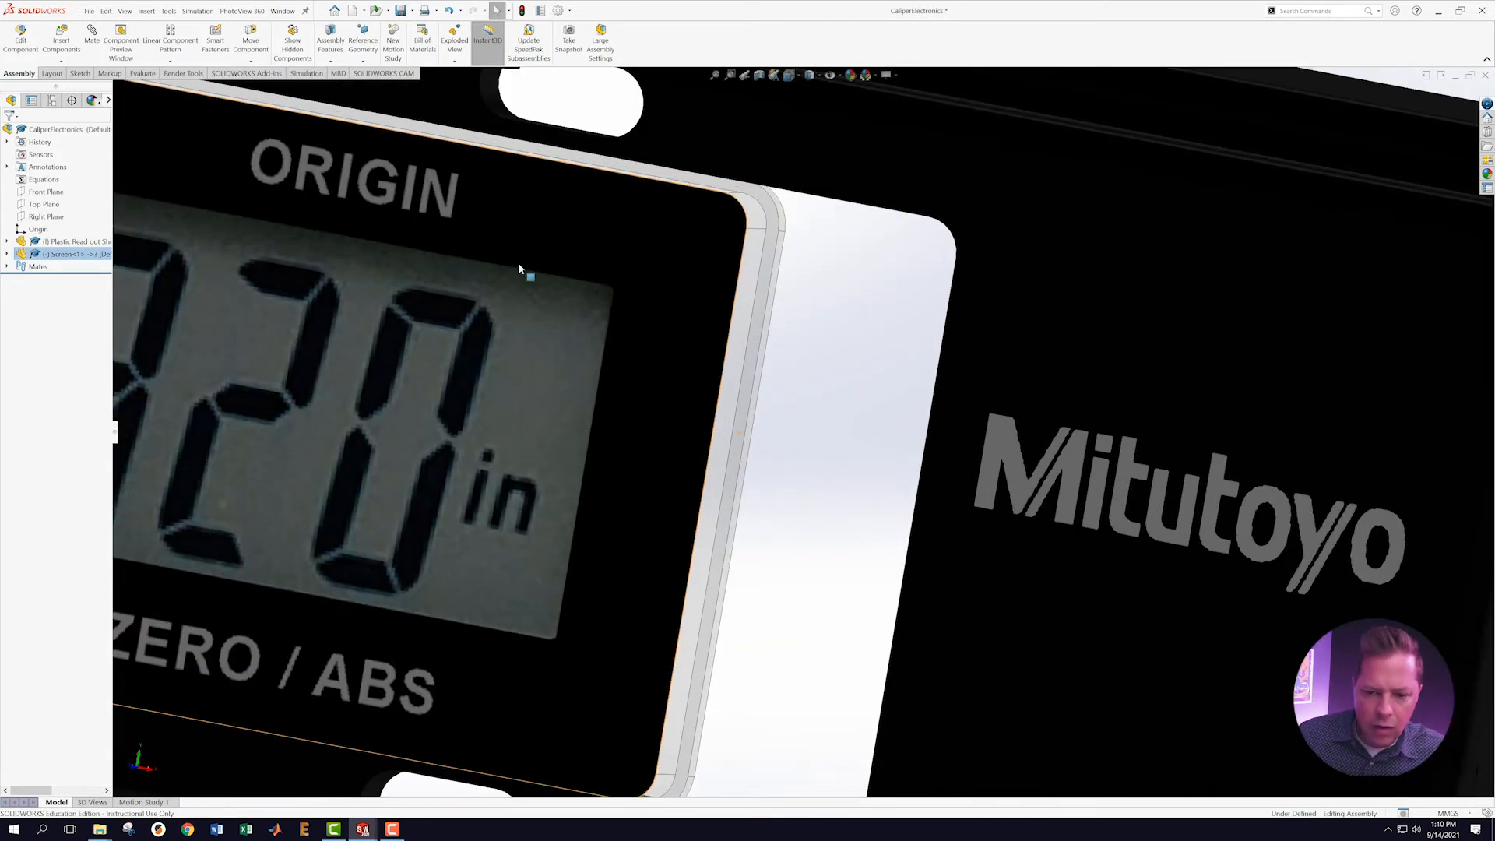
key(Escape)
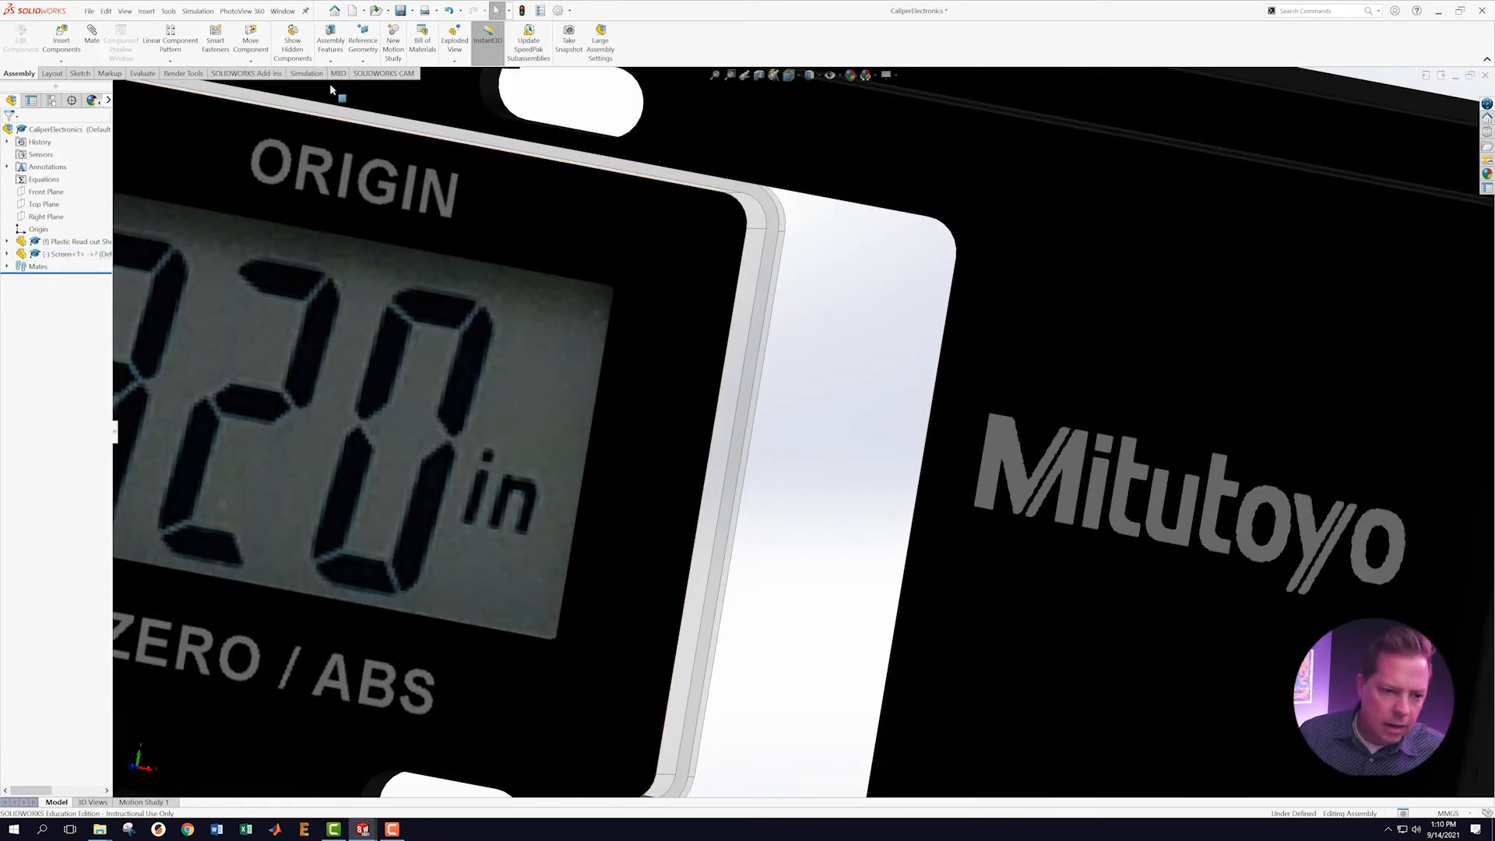
Add a 0.127 mm distance mate between the screen's side face and the display window's side face nearest the Mitutoyo logo.
click(744, 343)
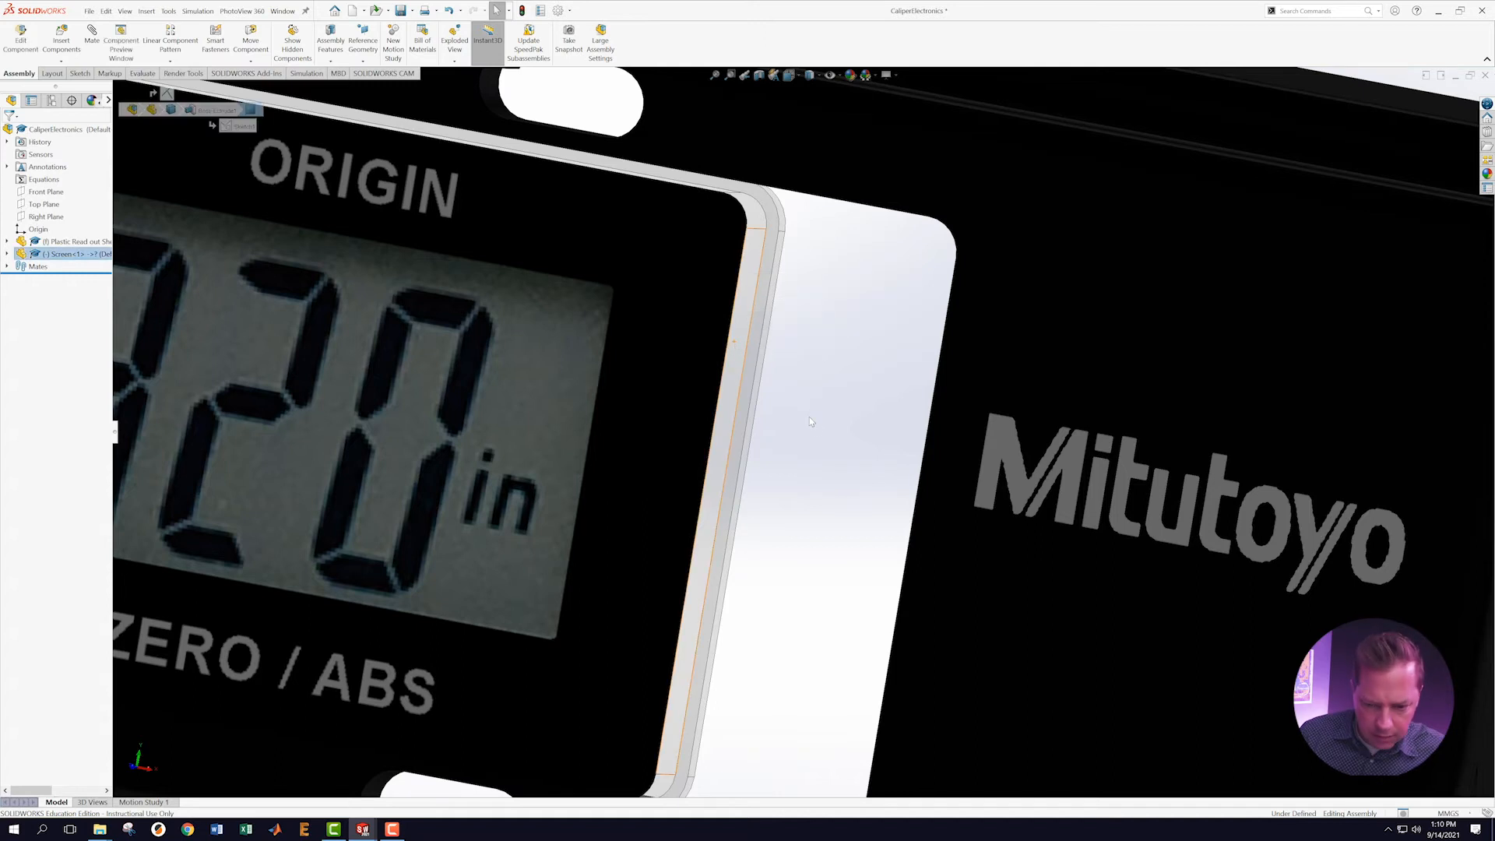
middle_drag(808, 417, 943, 421)
ctrl+click(950, 427)
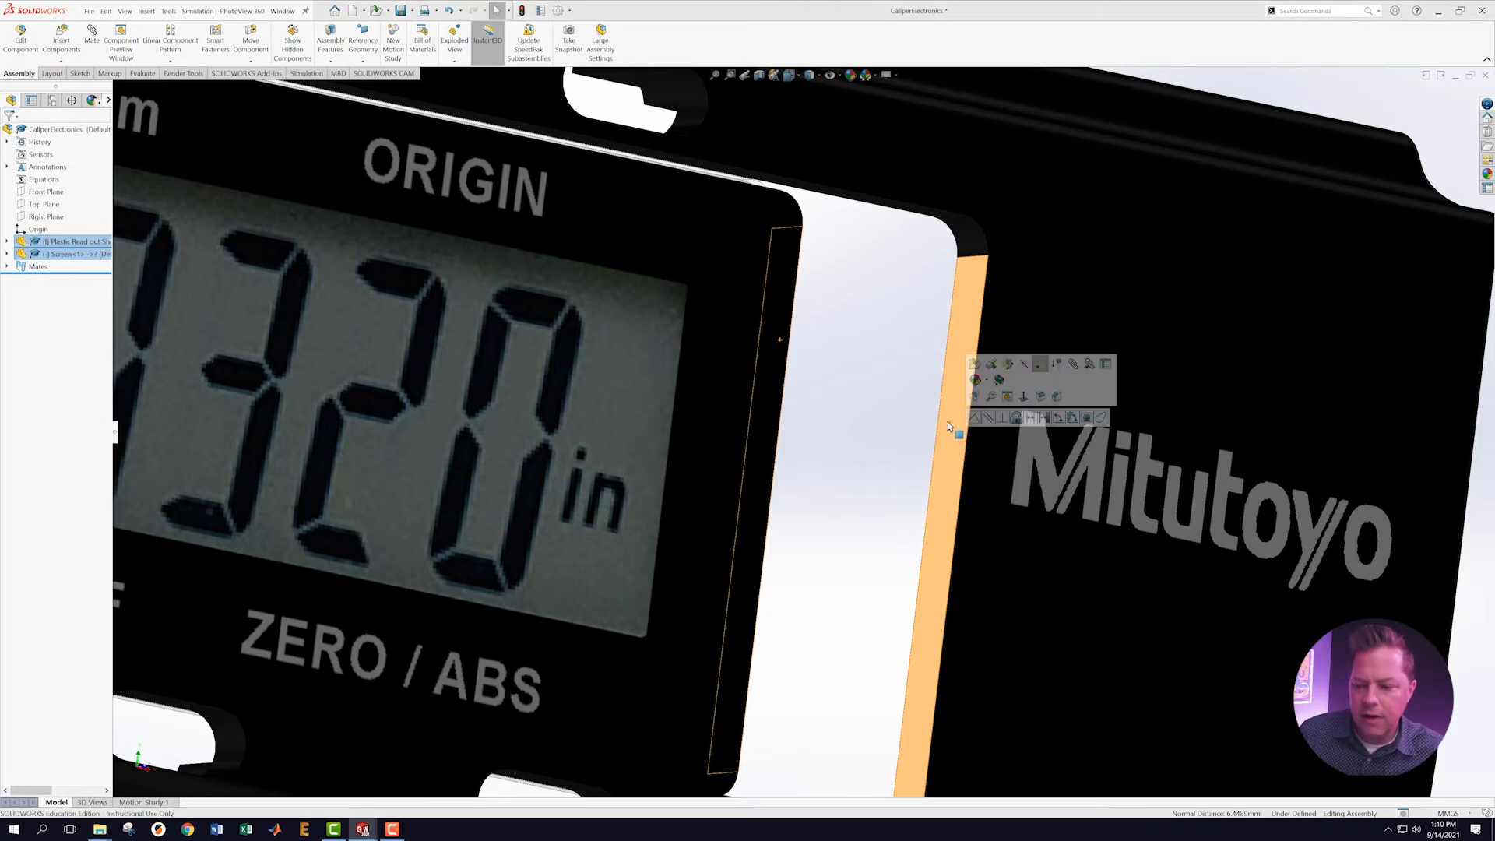
click(1032, 418)
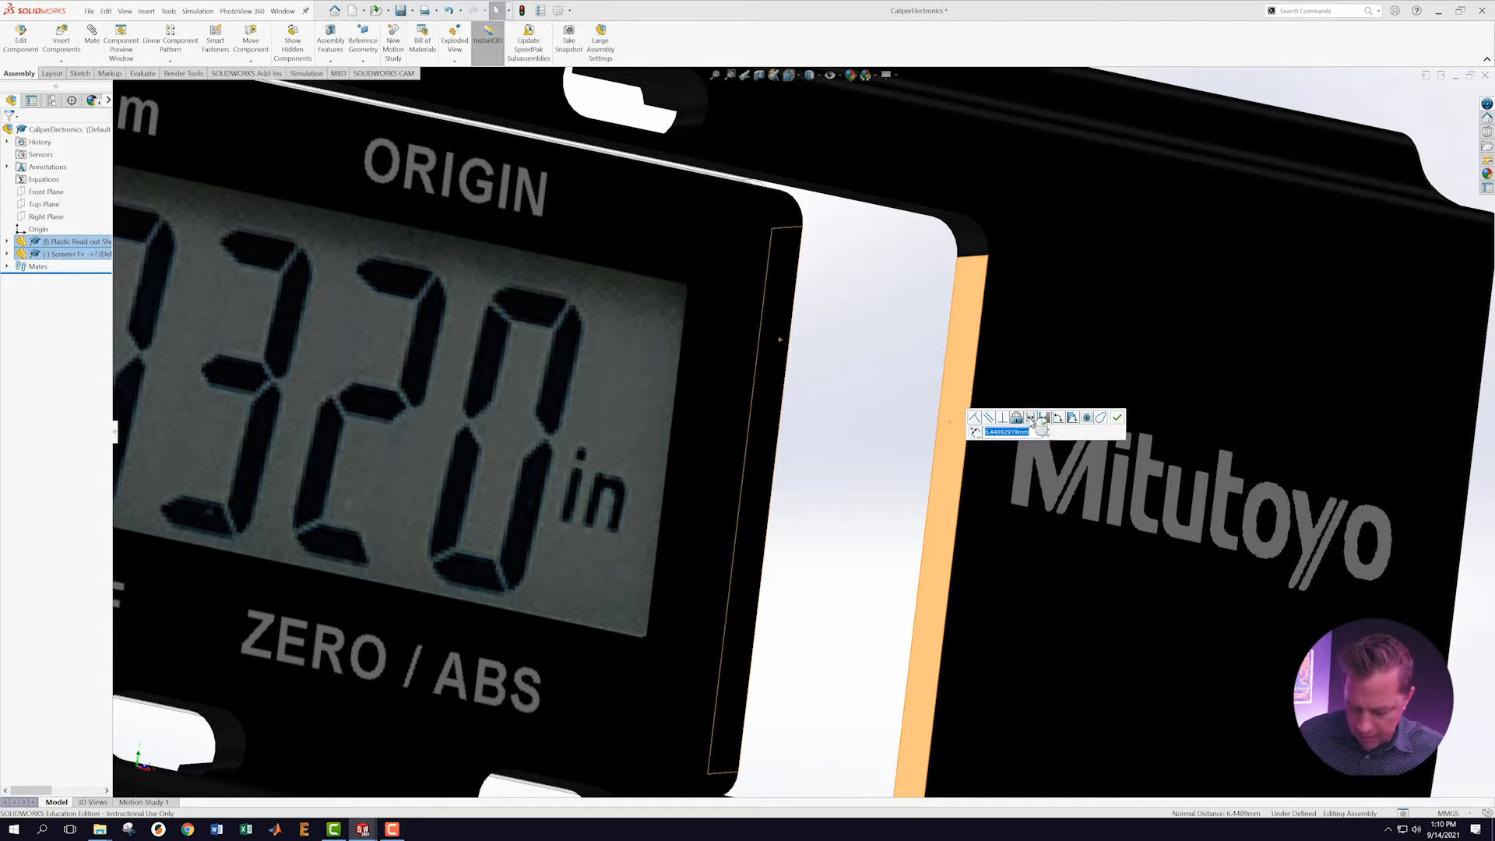
key(BackSpace)
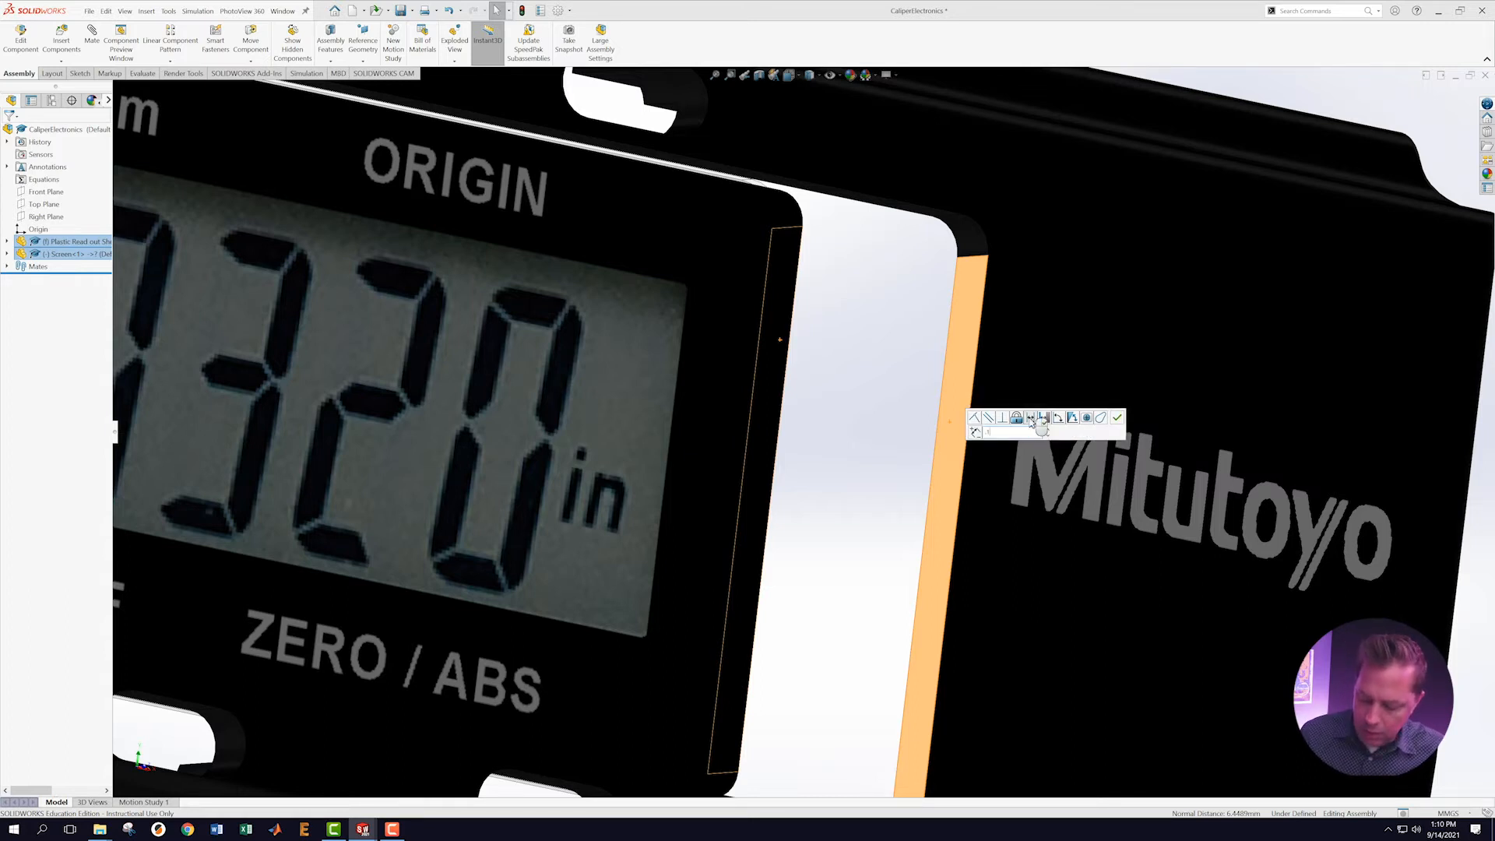
text(.127)
key(Return)
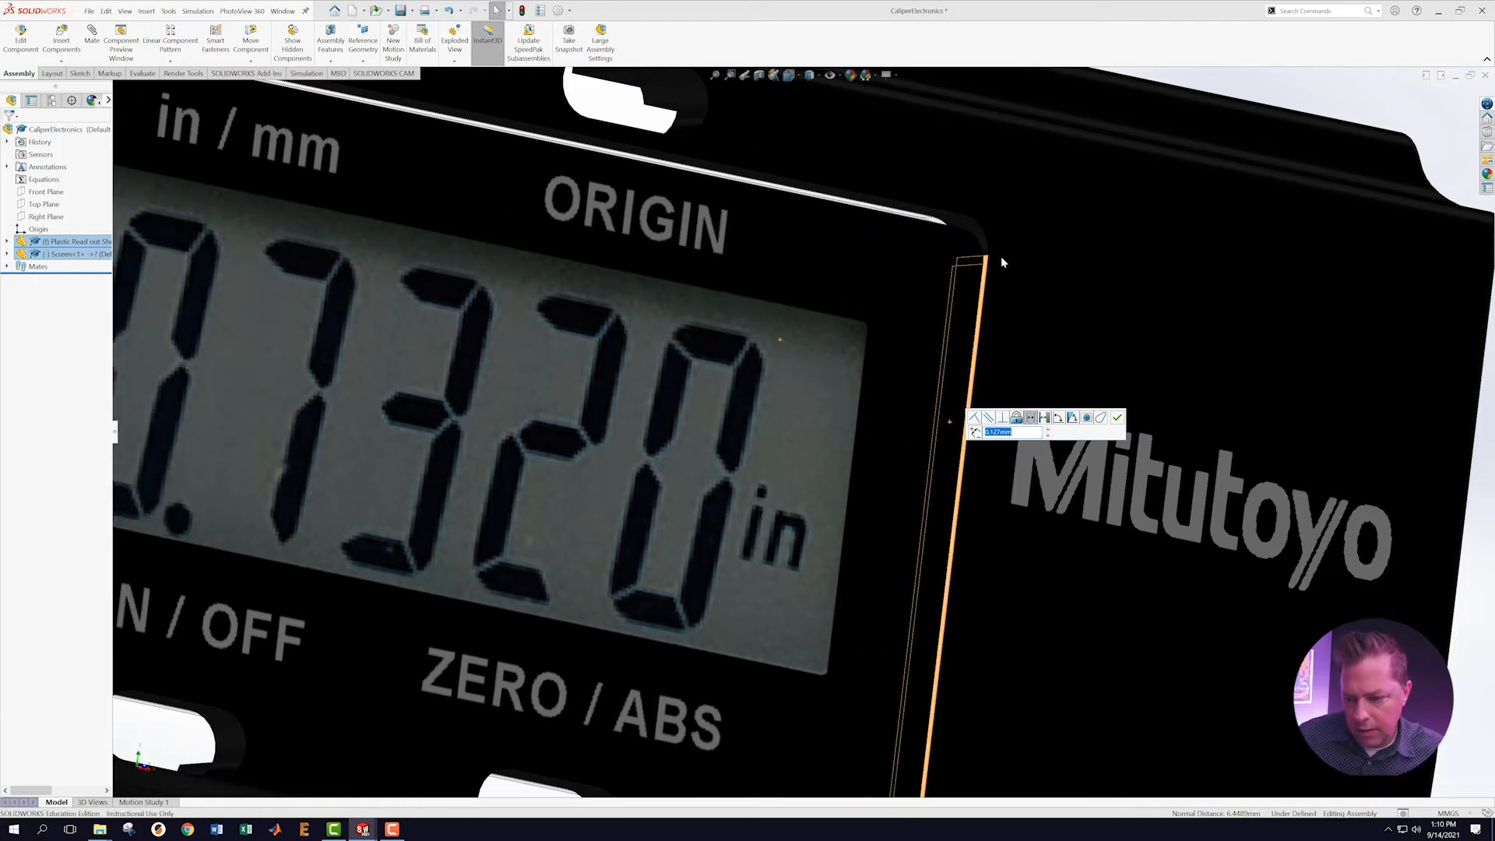
click(1117, 418)
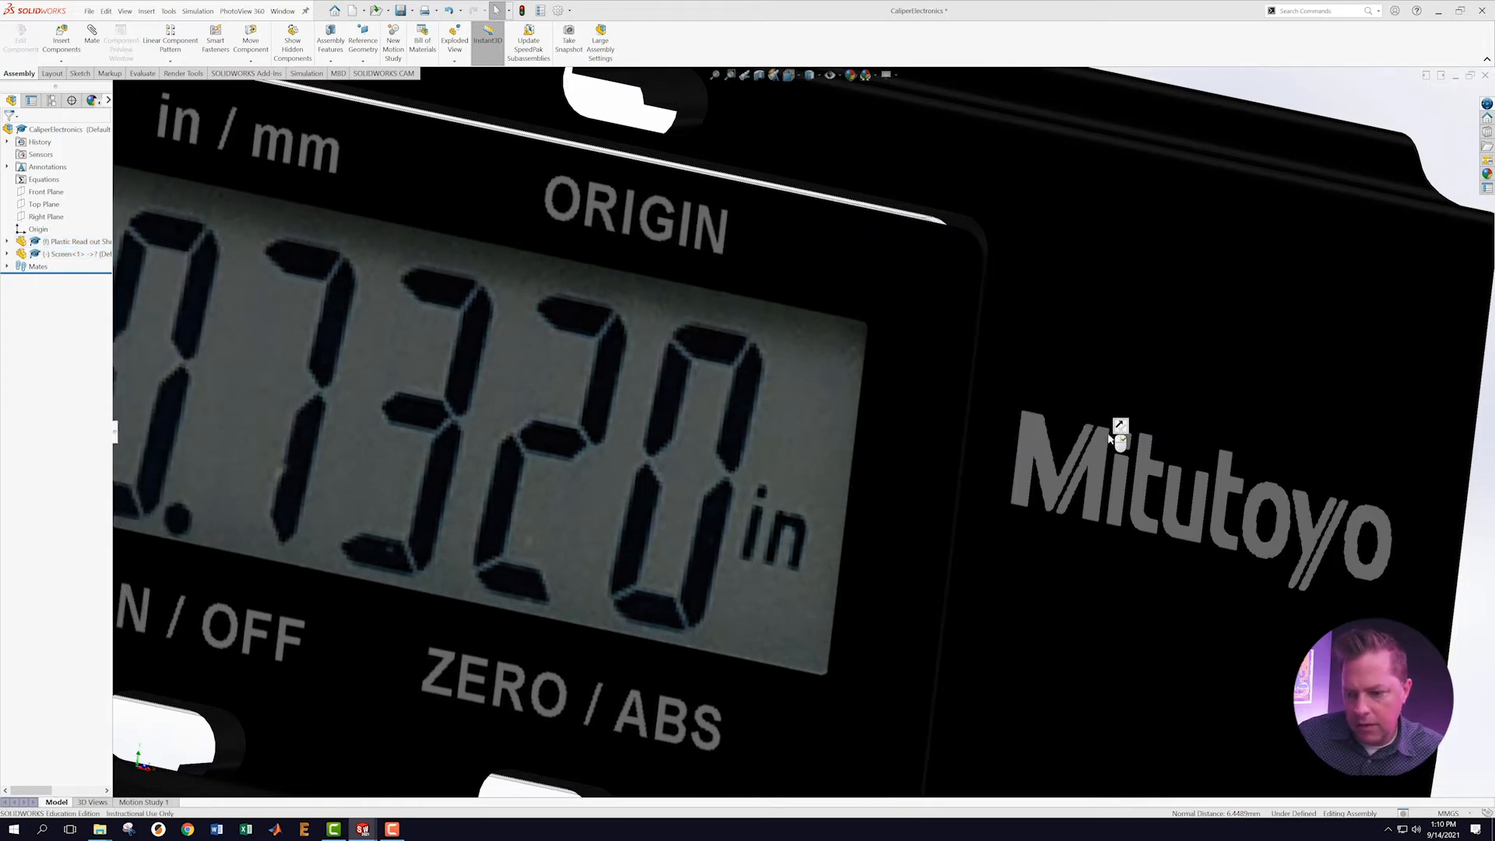
Slide the screen up toward the in/mm and ORIGIN slots to open a gap along the display window's lower edge.
key(f)
scroll(904, 478, up, 4)
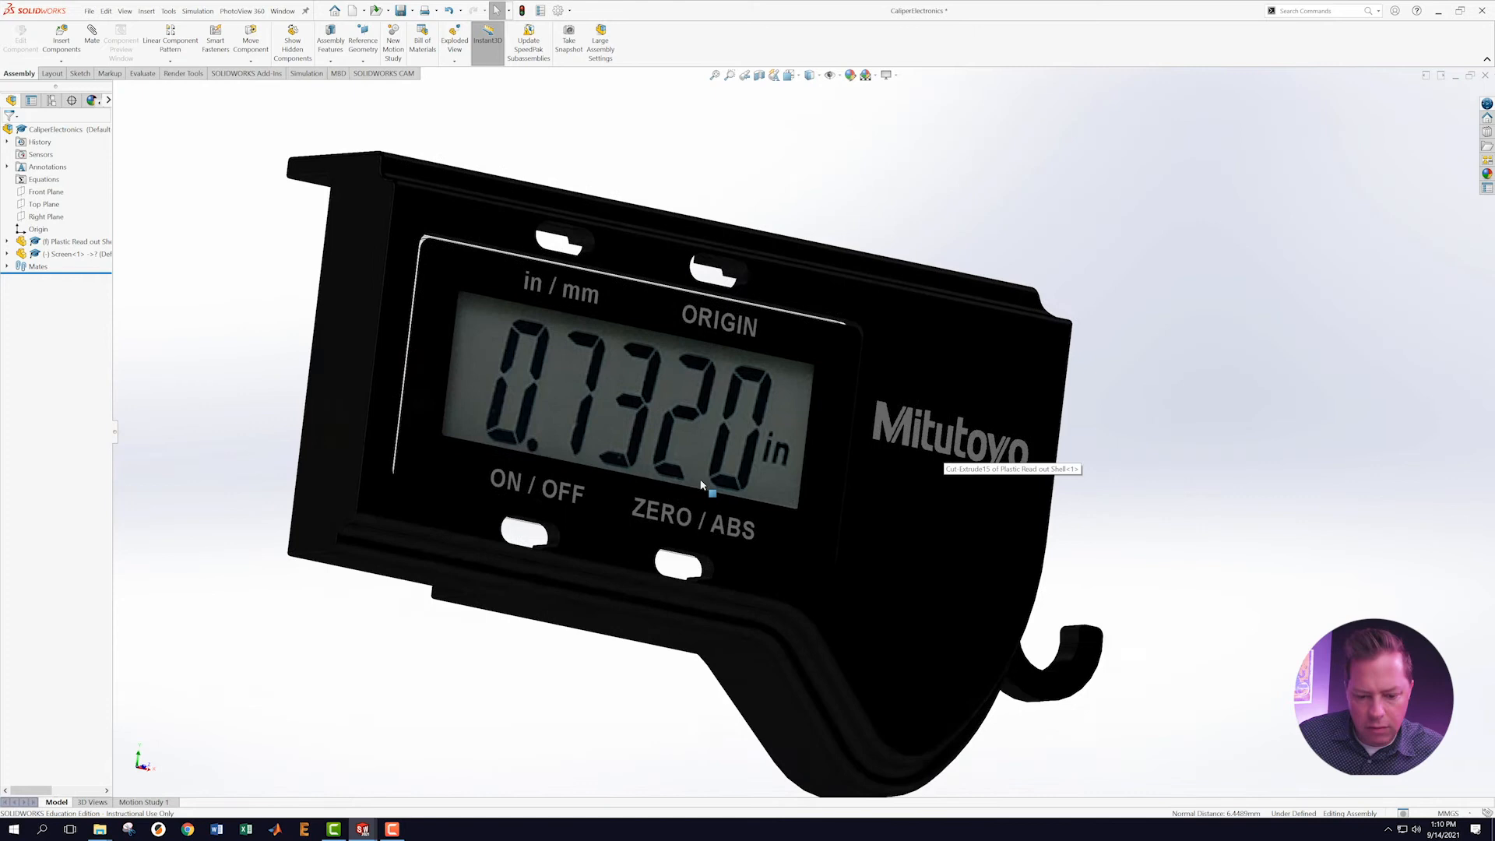
scroll(816, 363, down, 3)
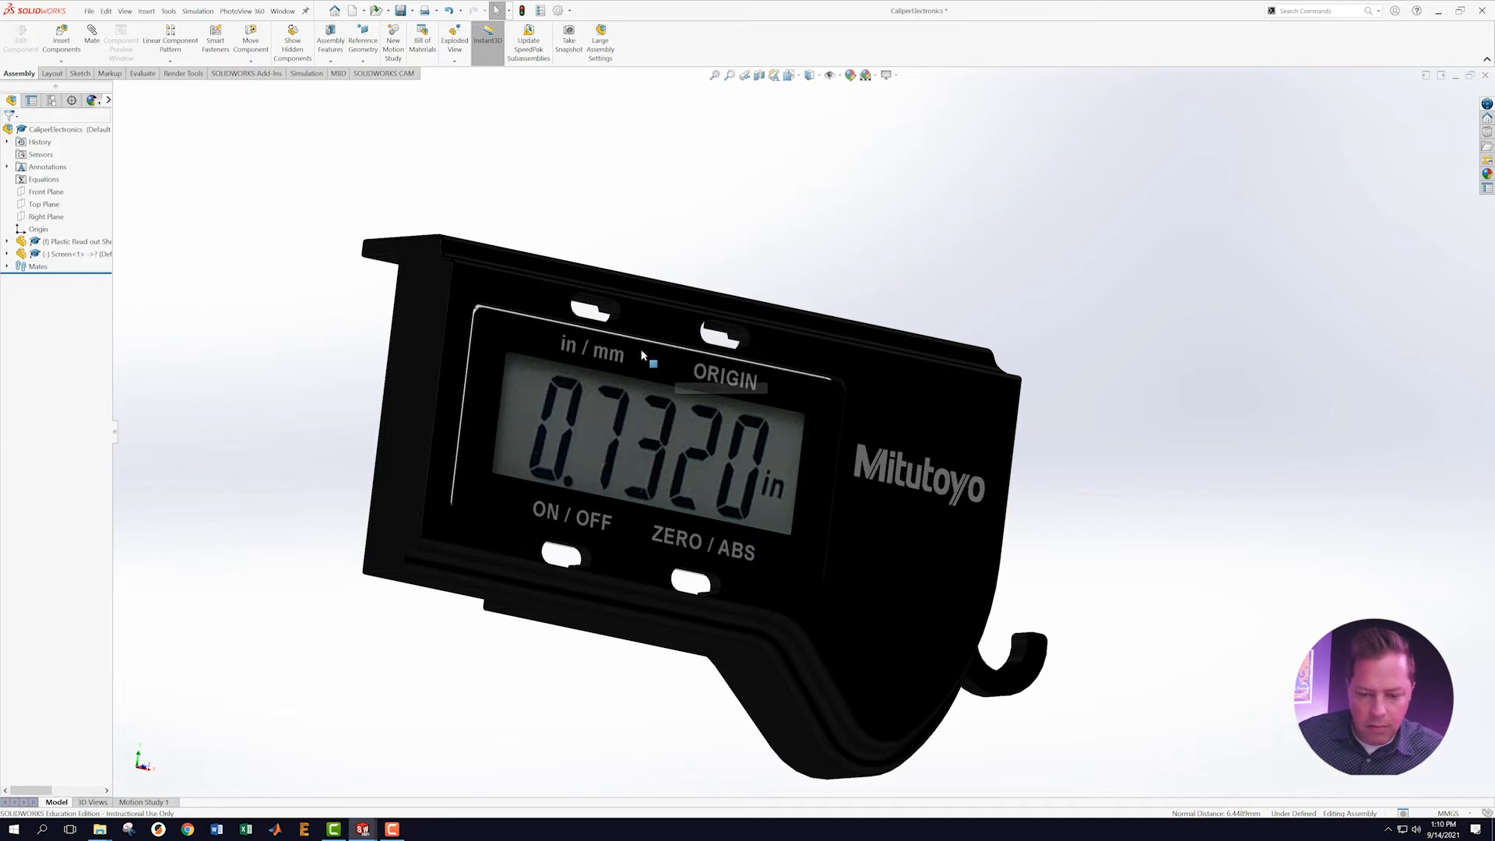
scroll(653, 362, up, 1)
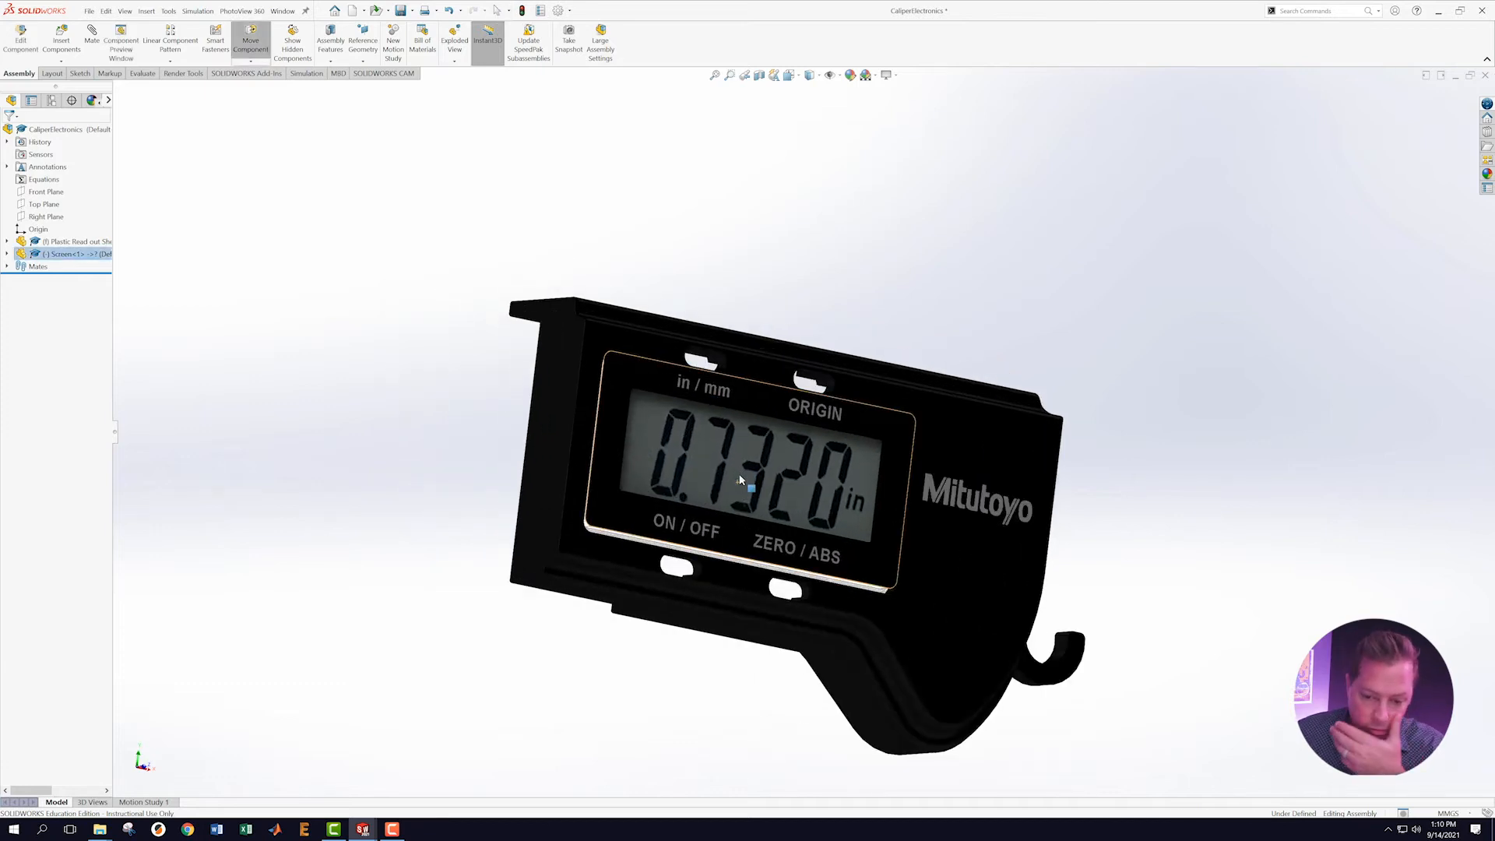
drag(738, 487, 759, 445)
click(493, 438)
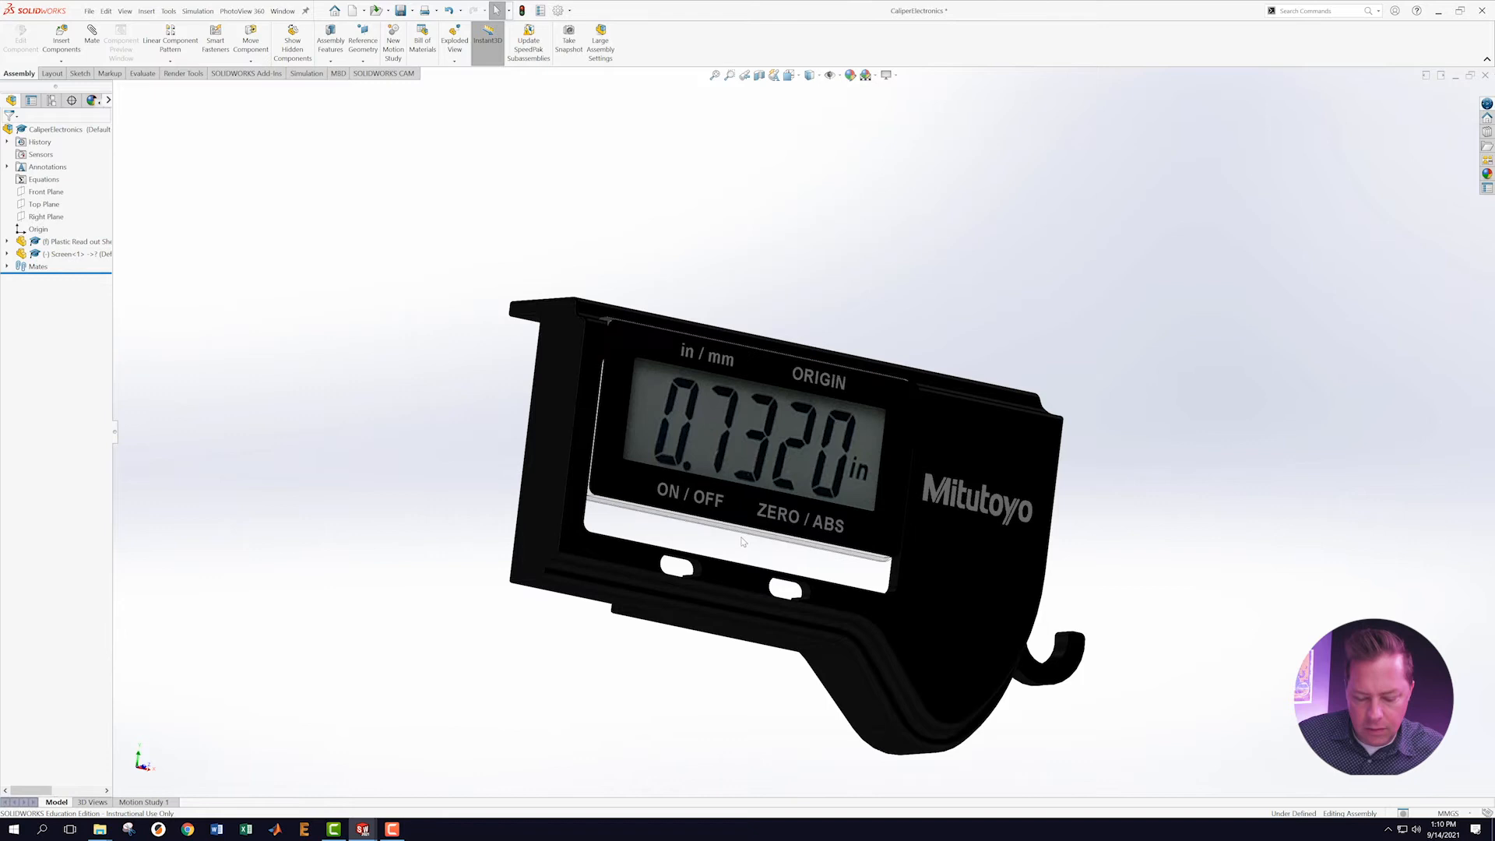
Add a 0.127 mm distance mate between the screen's lower side face and the display window's lower face, and save the assembly.
scroll(544, 384, down, 8)
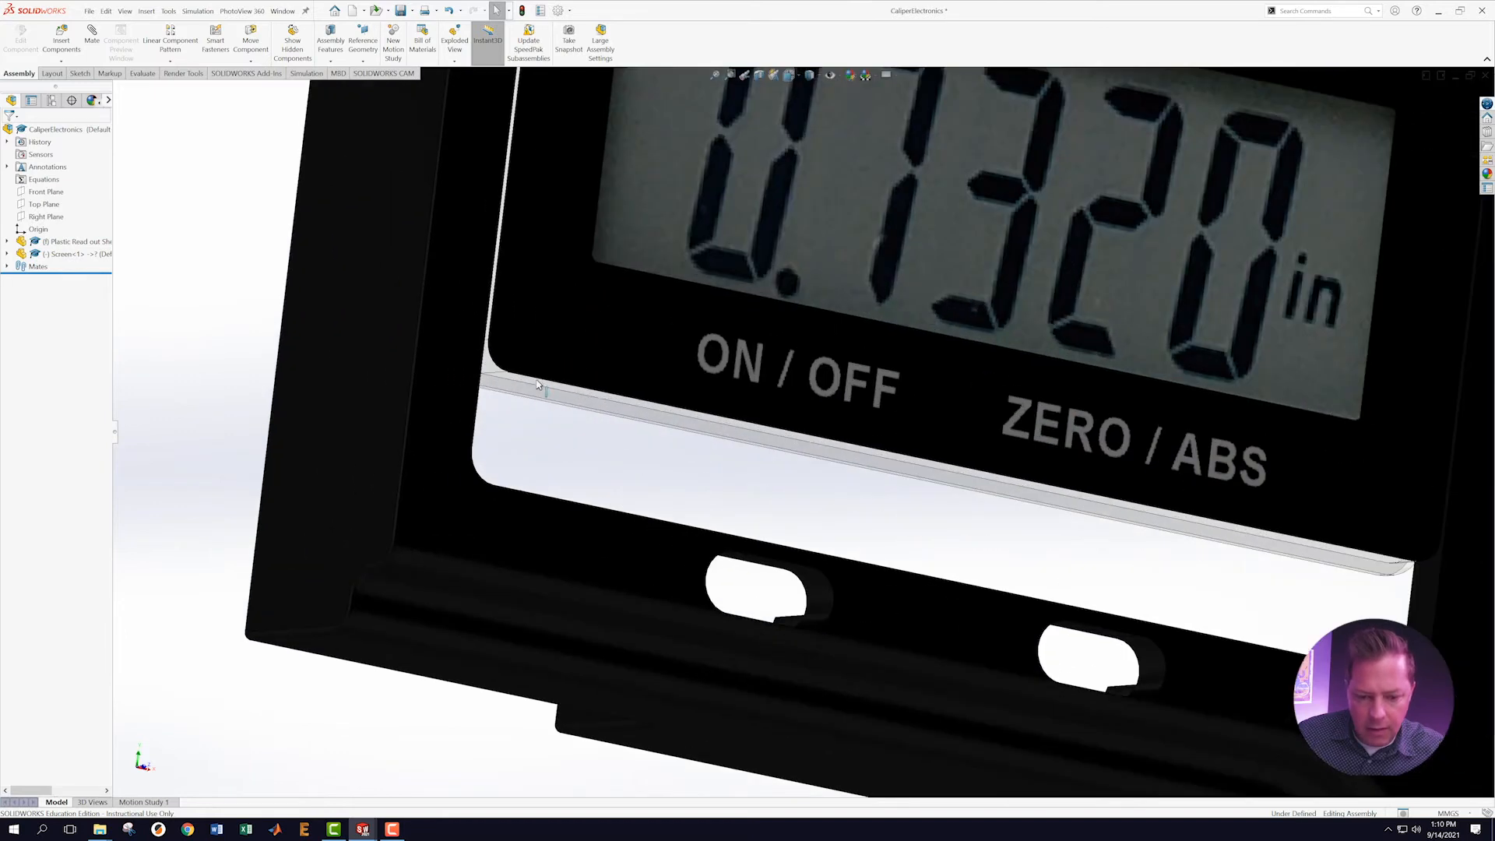
click(609, 403)
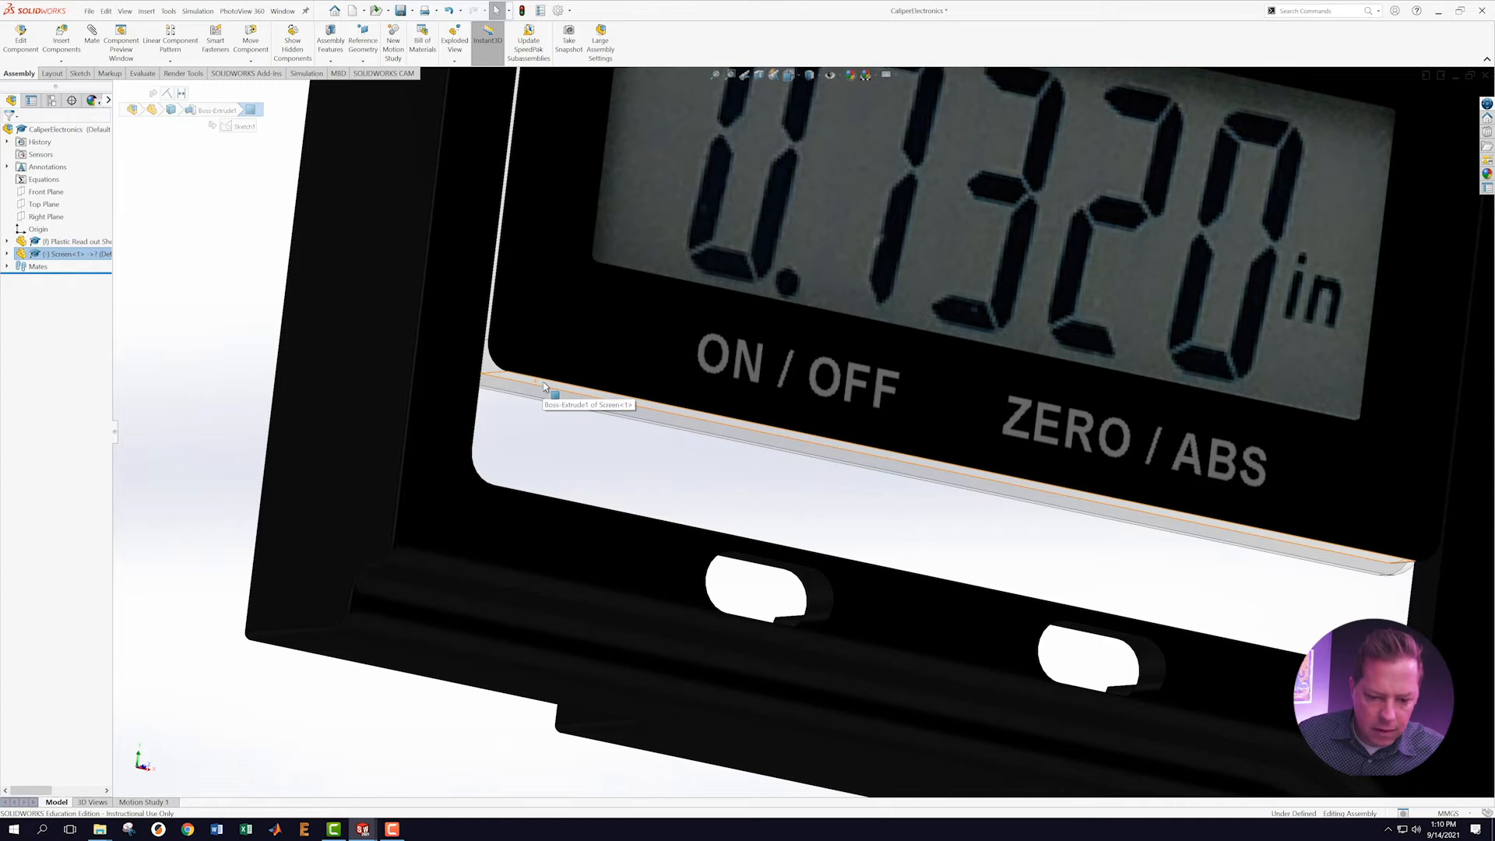
scroll(744, 468, up, 5)
scroll(742, 470, down, 5)
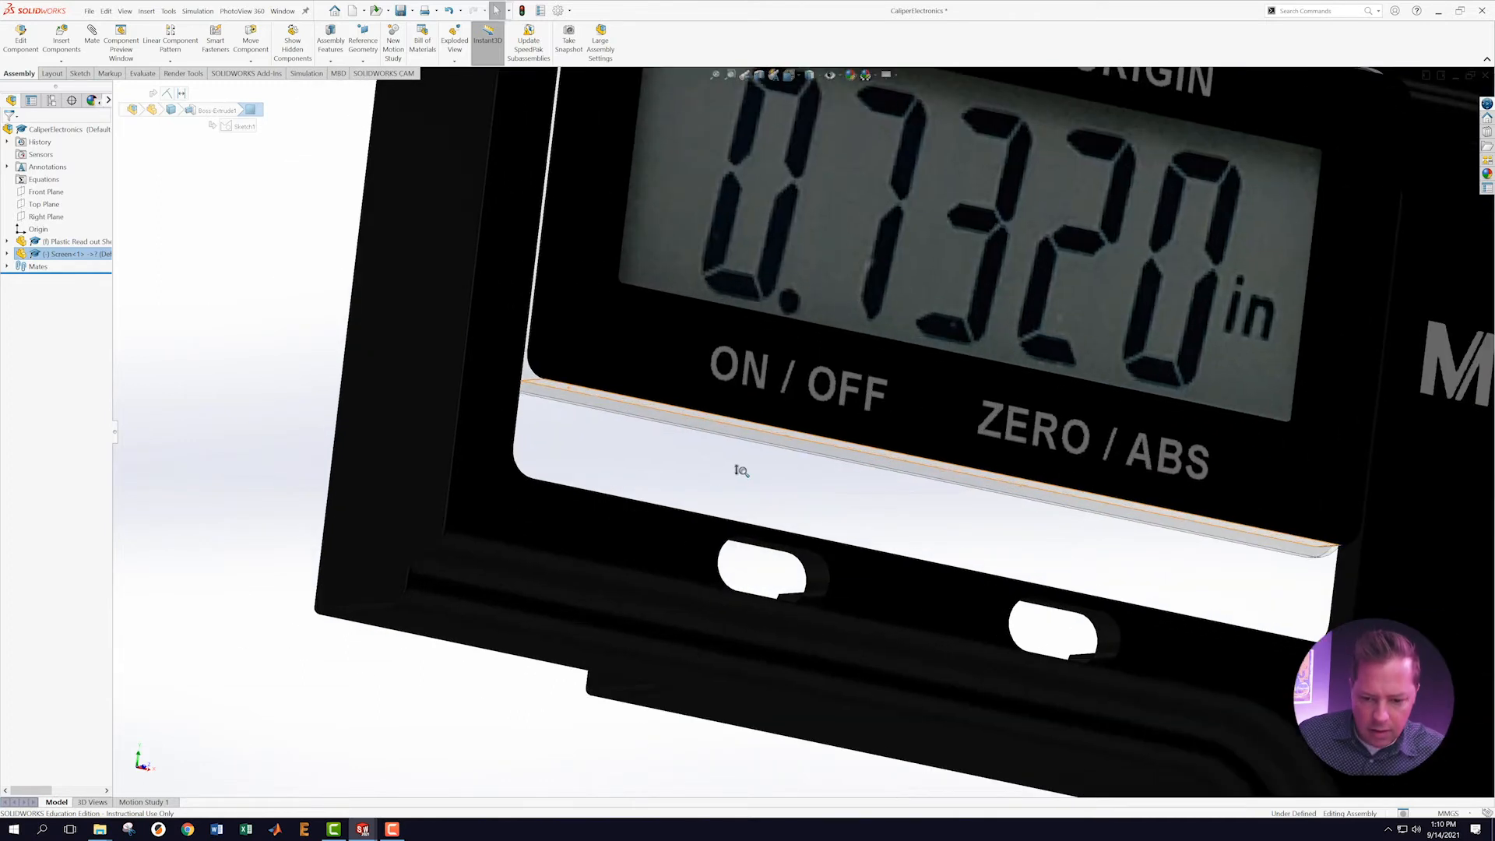
middle_drag(782, 463, 713, 571)
click(551, 549)
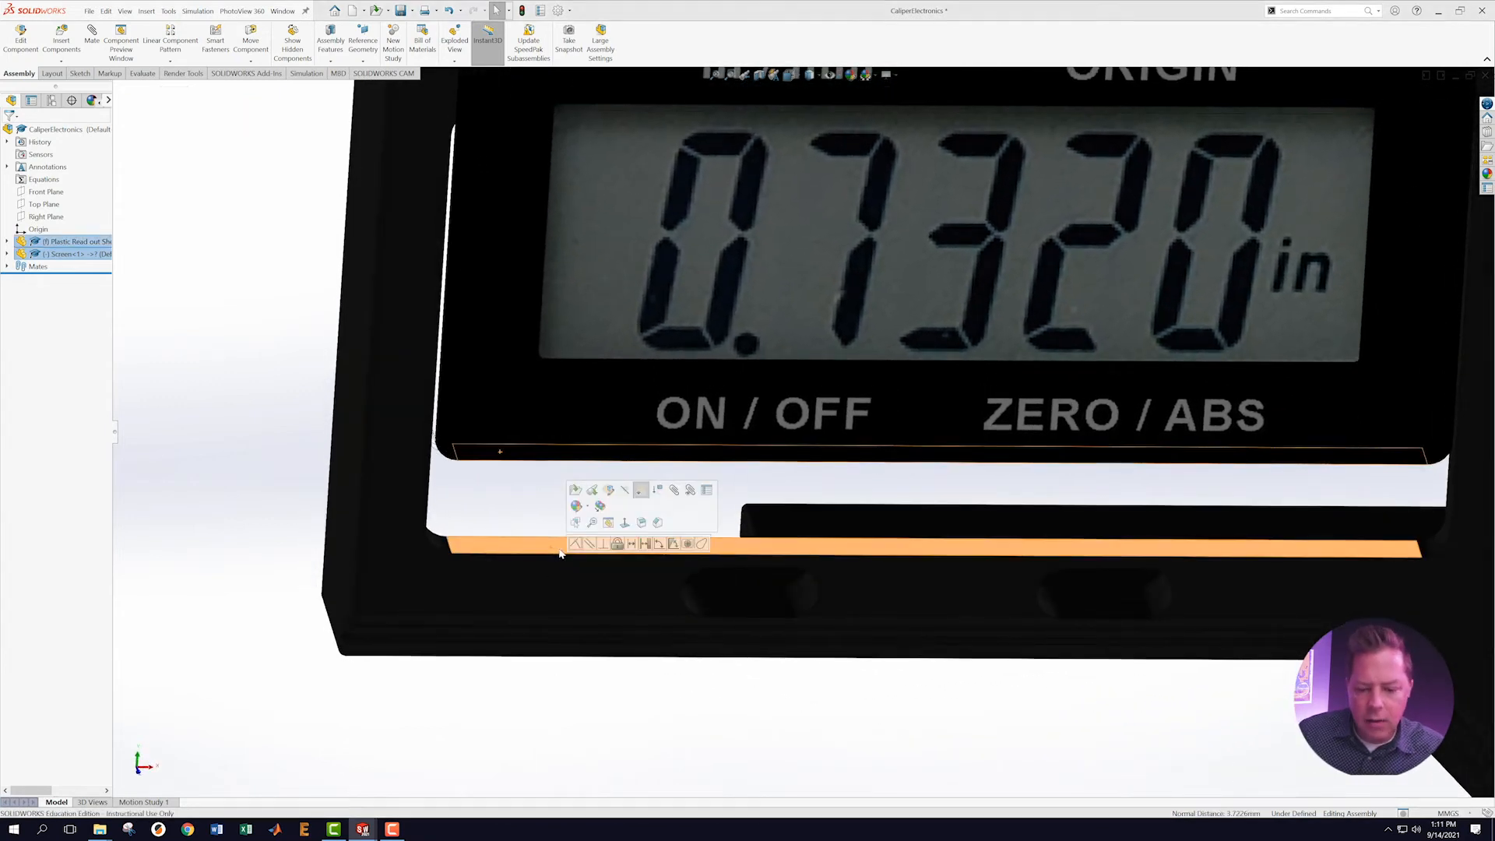
click(632, 545)
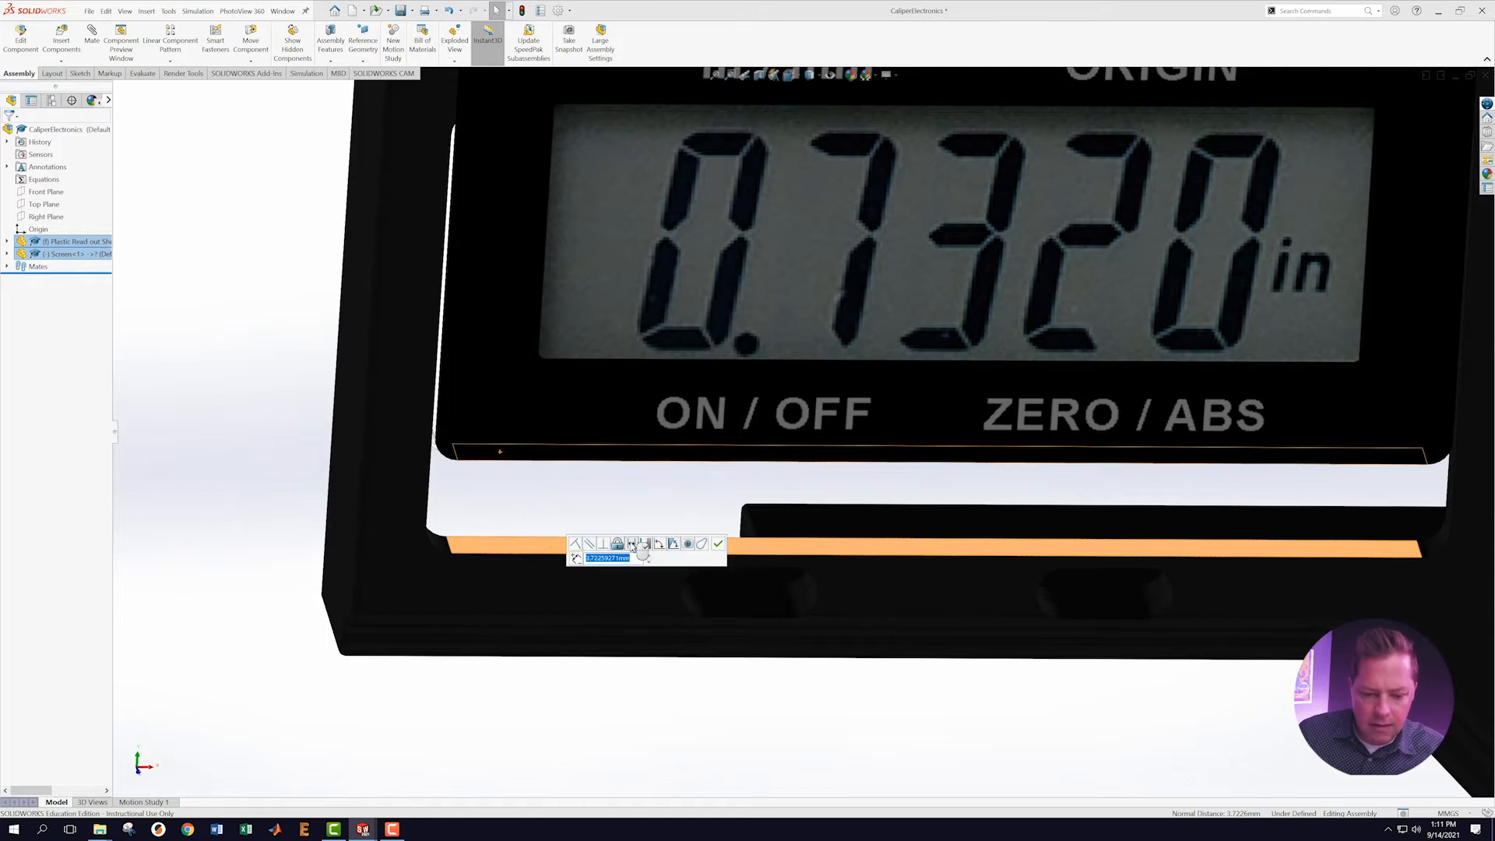
text(1)
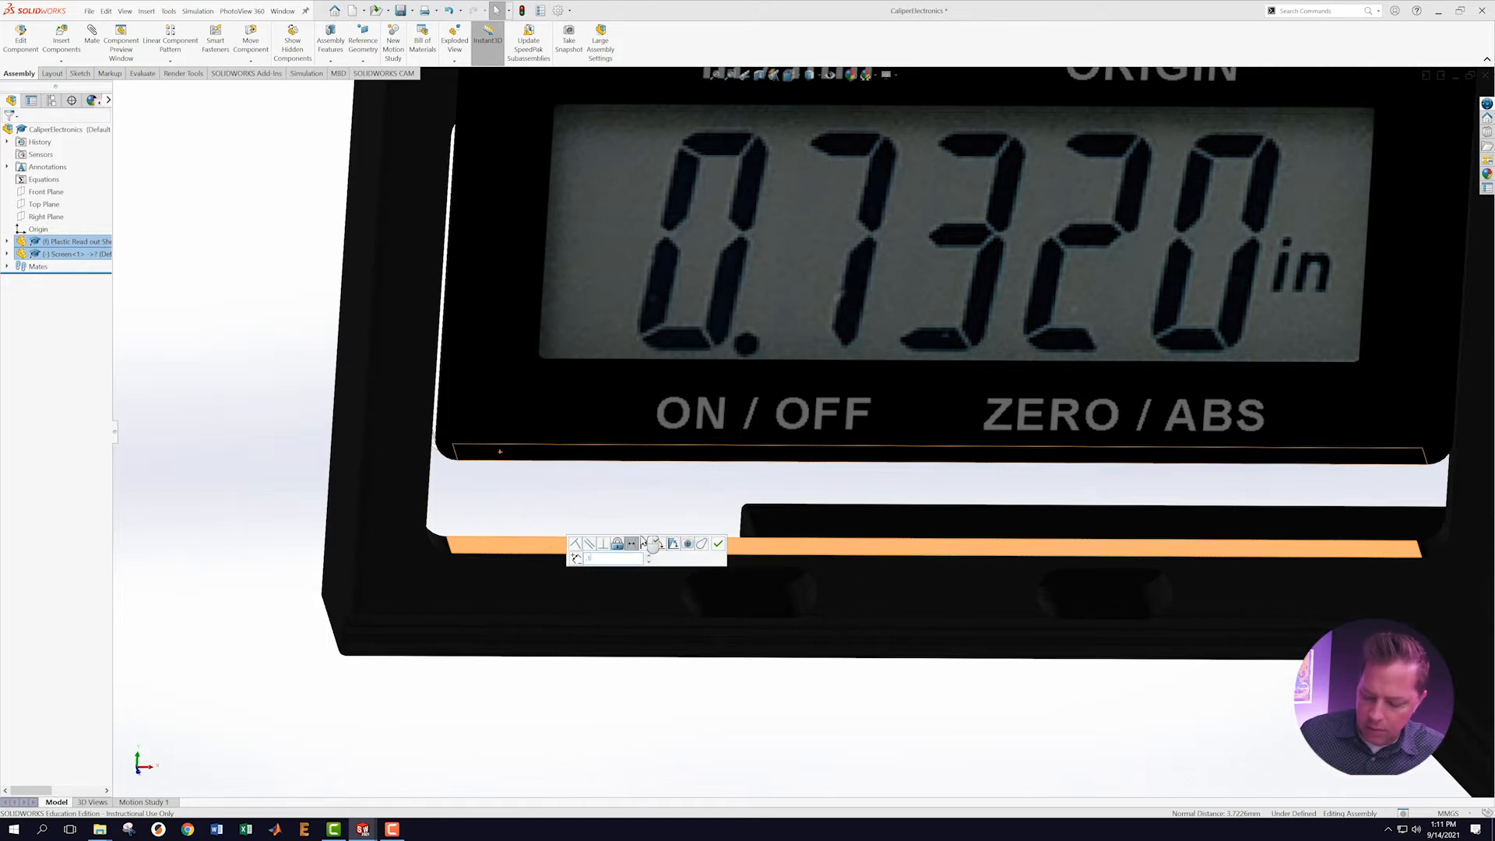
text(27)
key(Return)
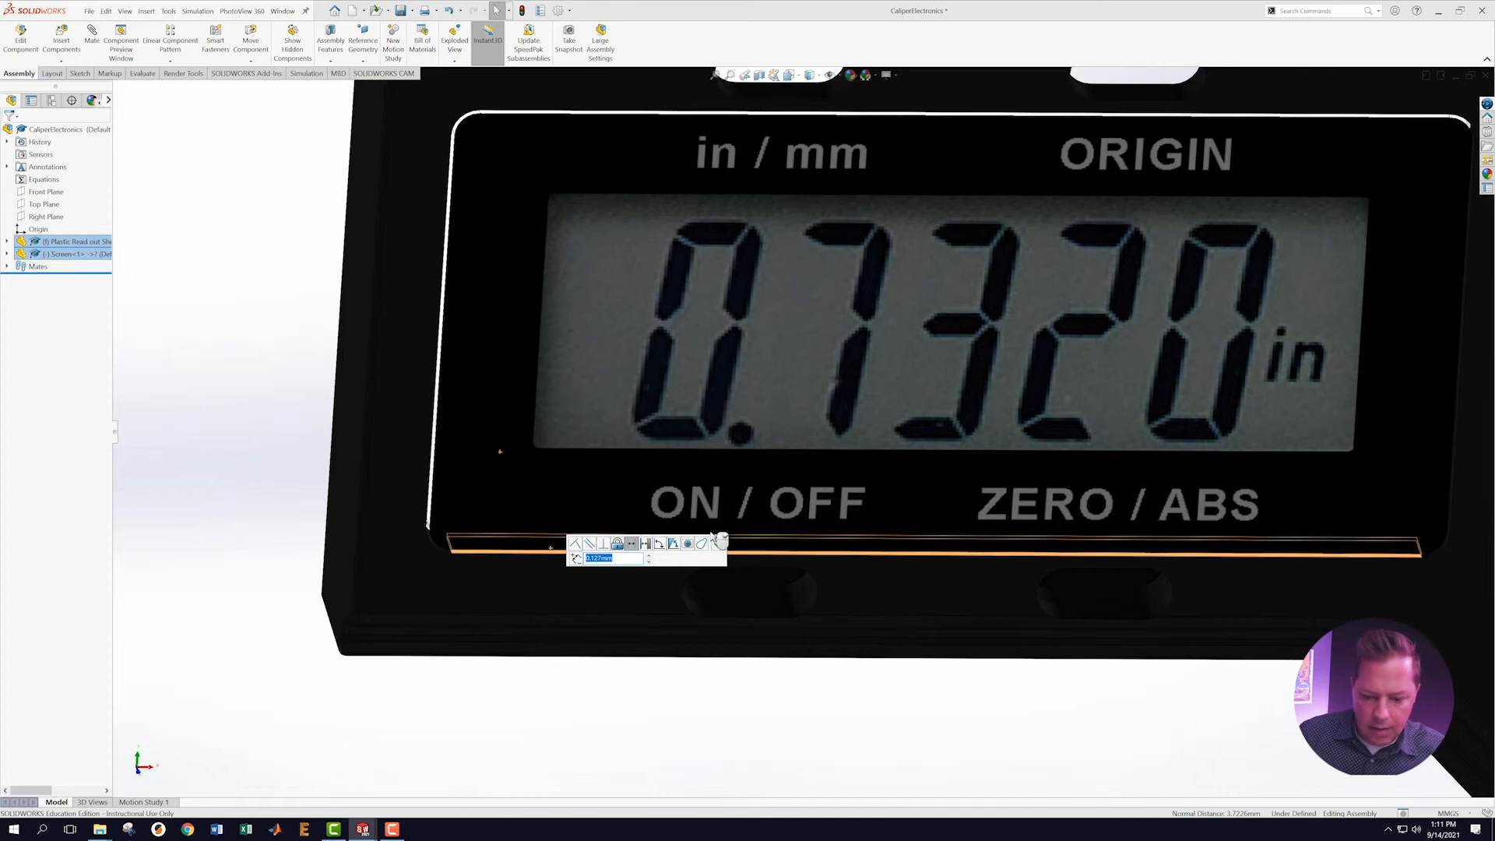
click(718, 544)
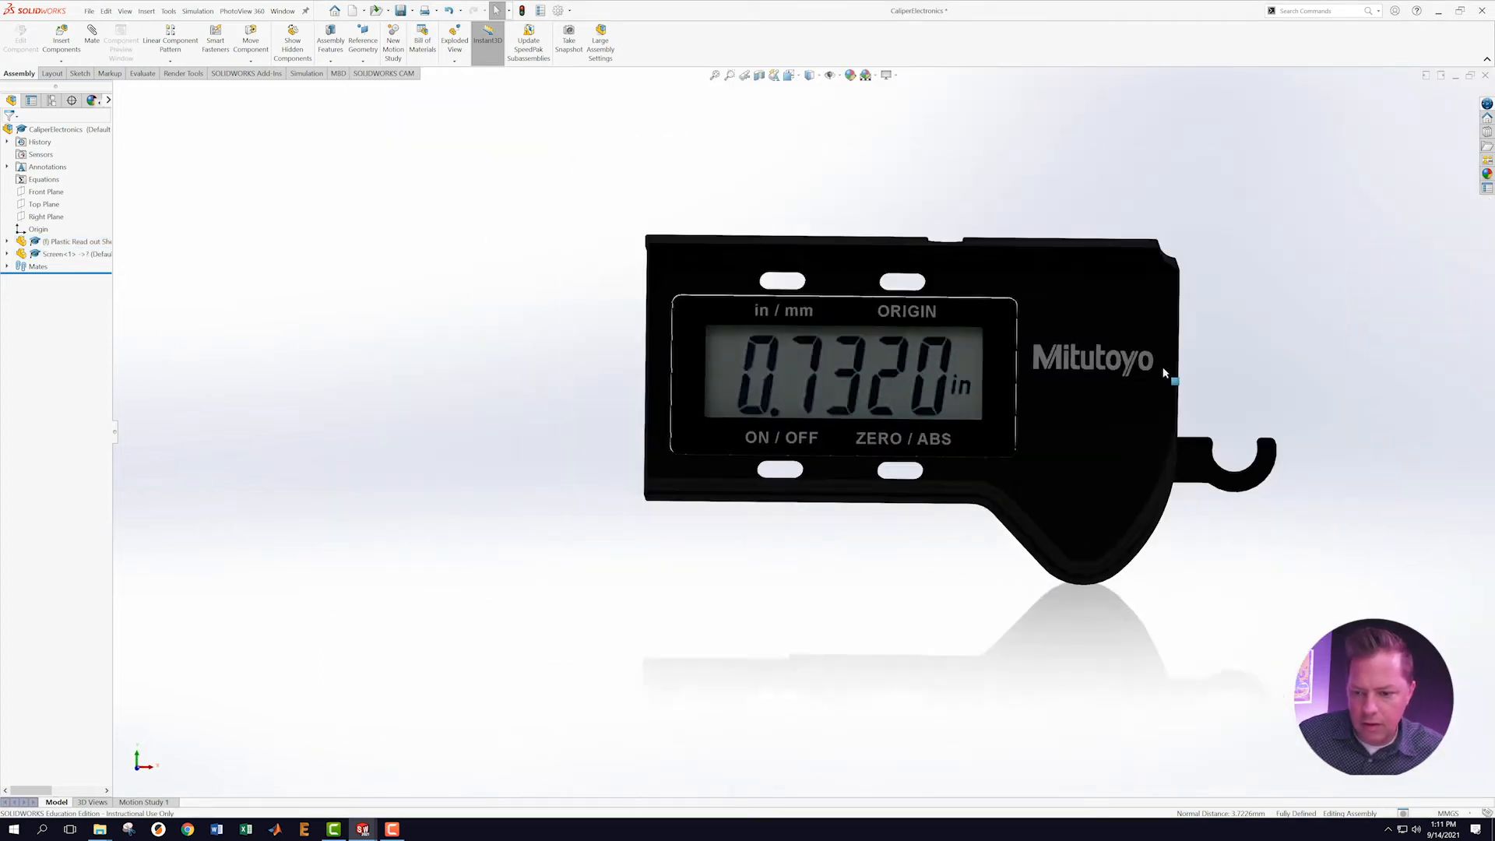
click(91, 11)
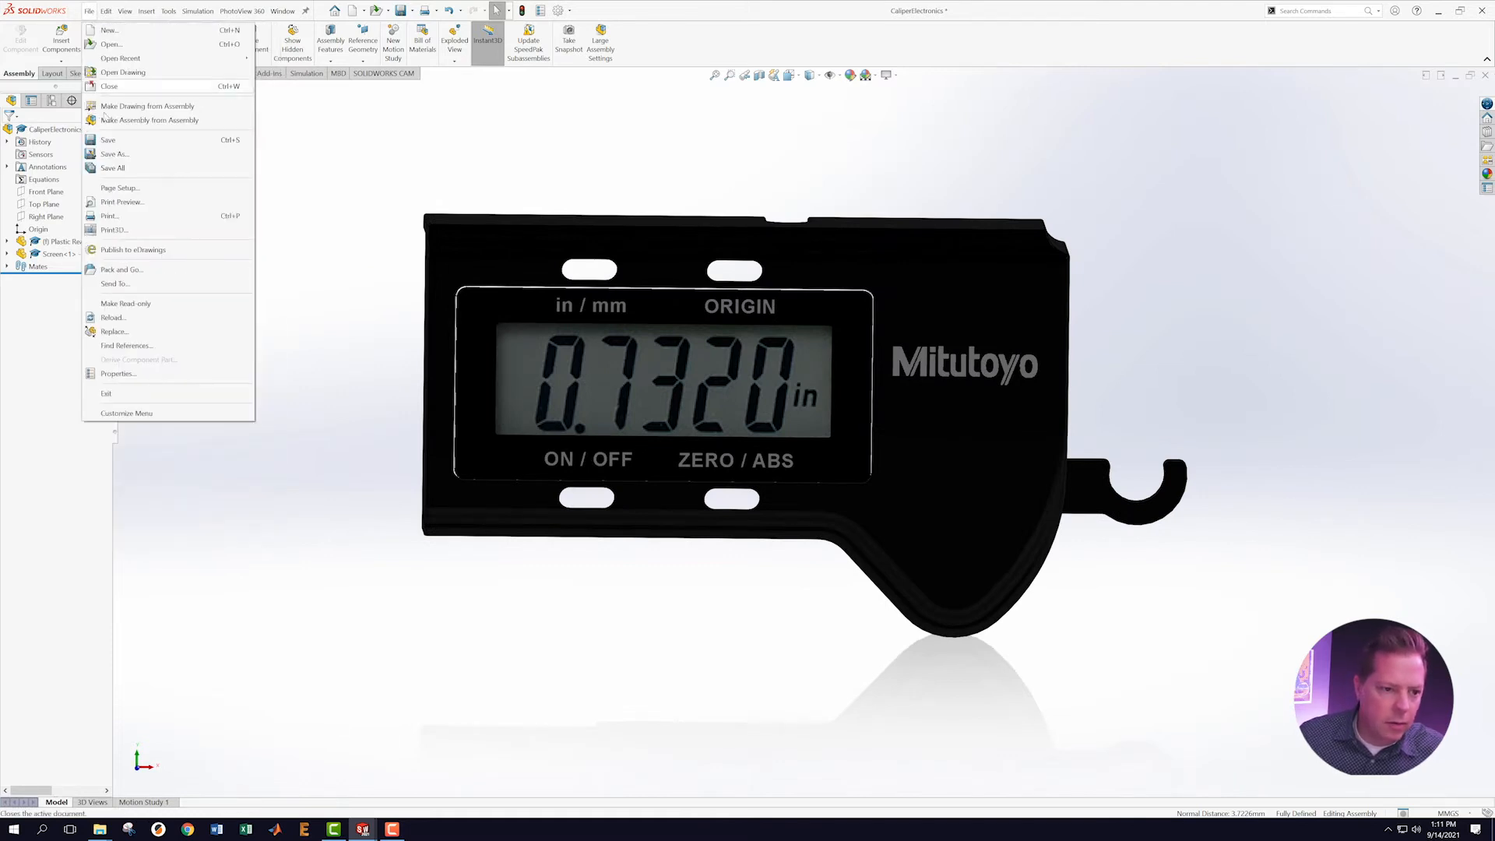
click(92, 140)
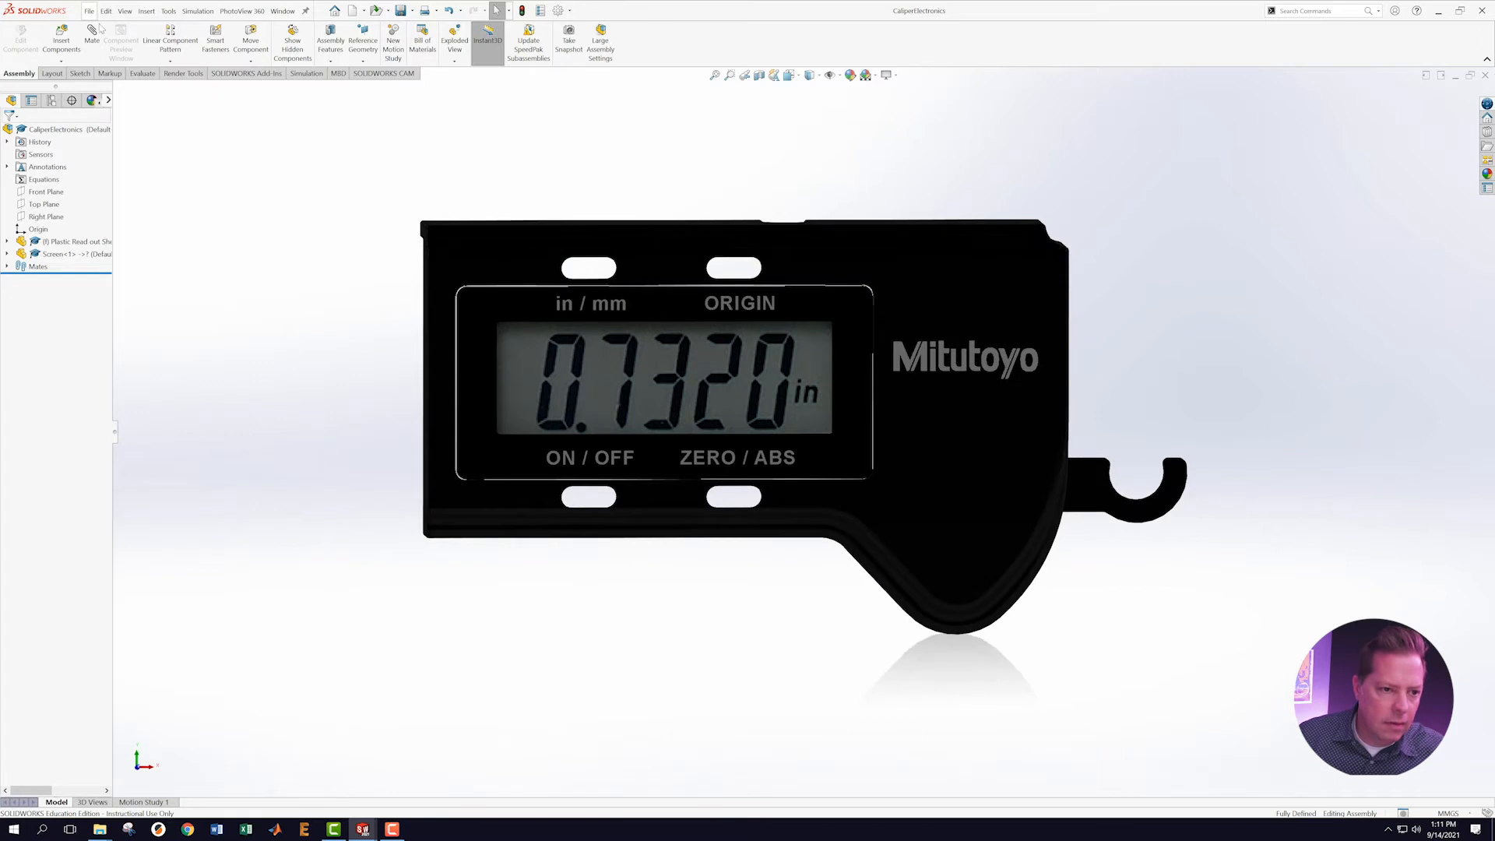
Insert the Button part from the Calipers folder in its Green configuration and place it just below the read-out shell.
click(62, 34)
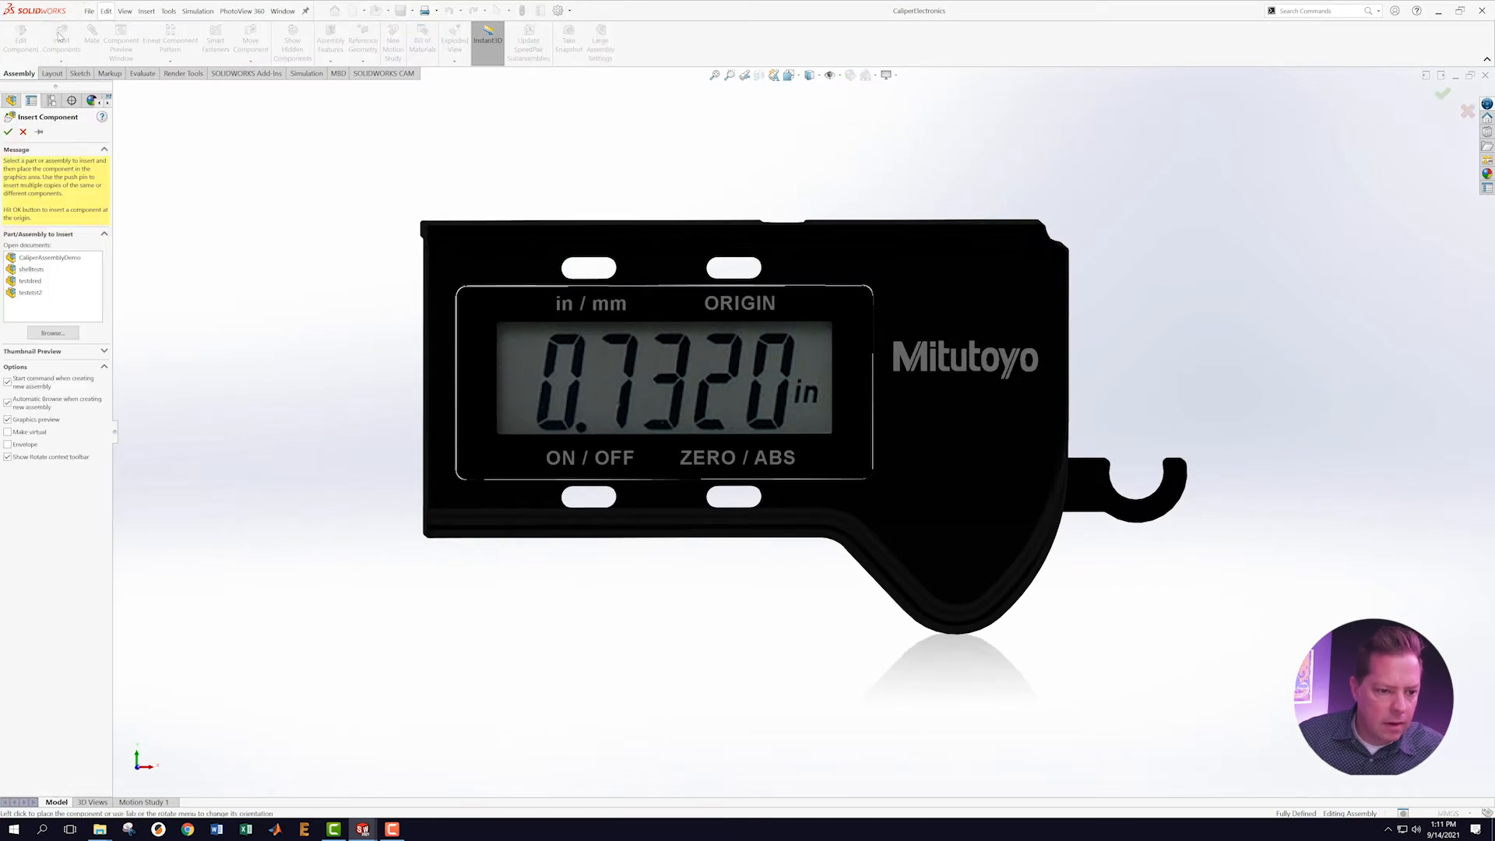
click(52, 333)
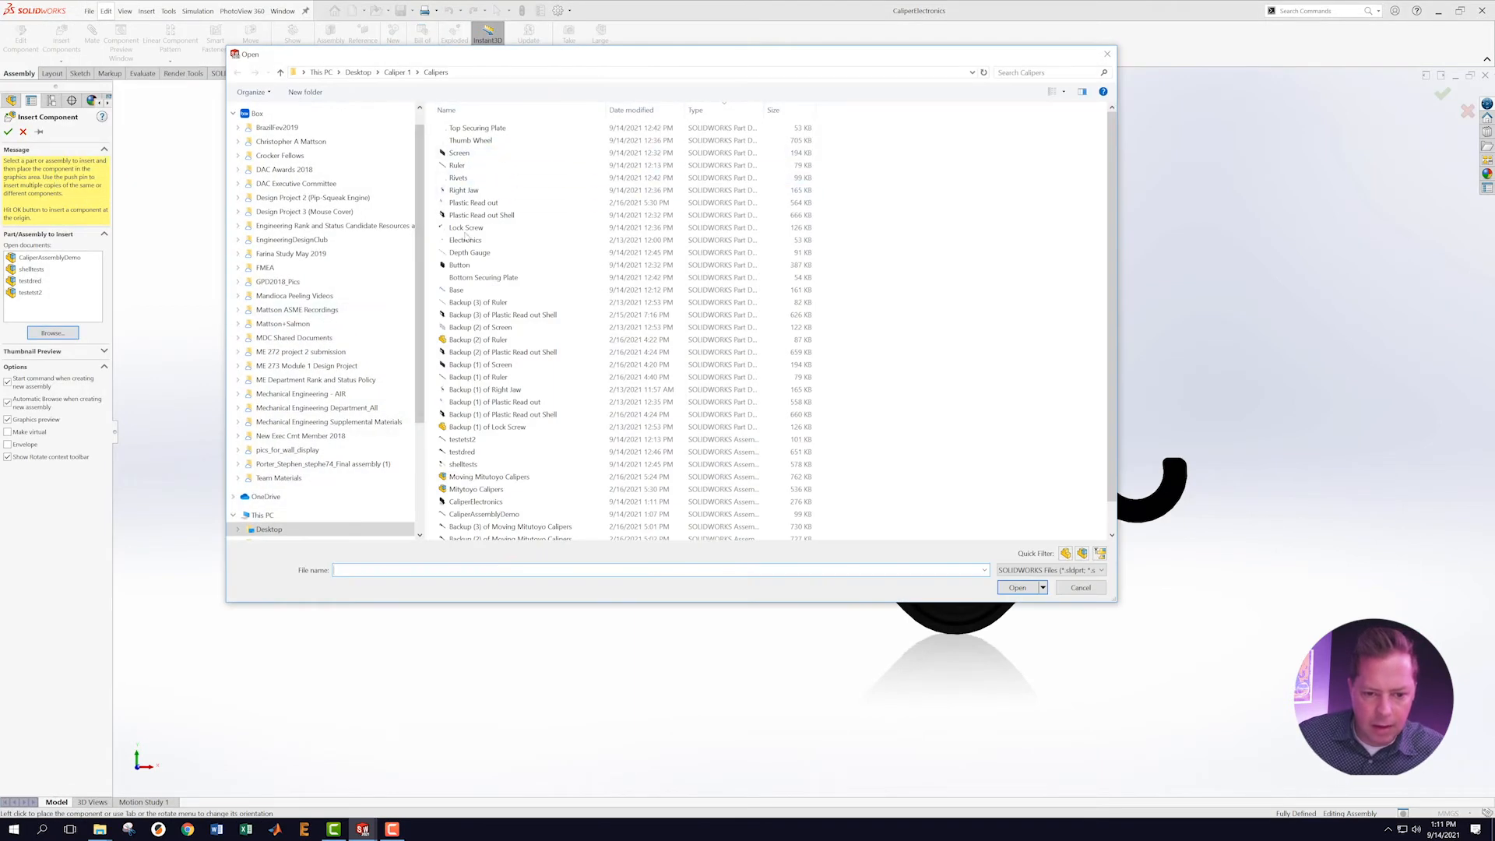
click(461, 265)
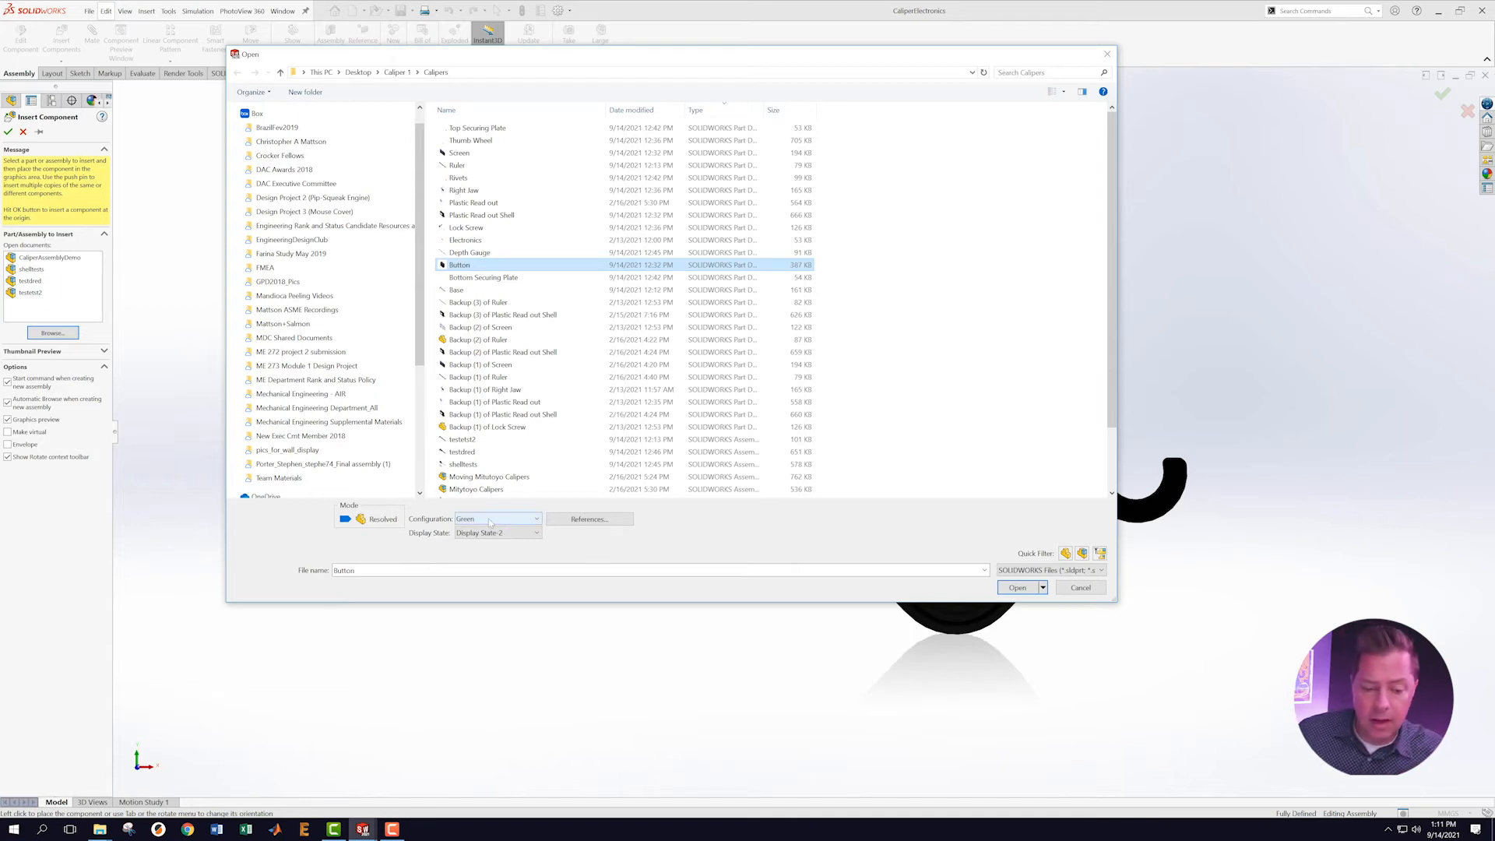
click(537, 520)
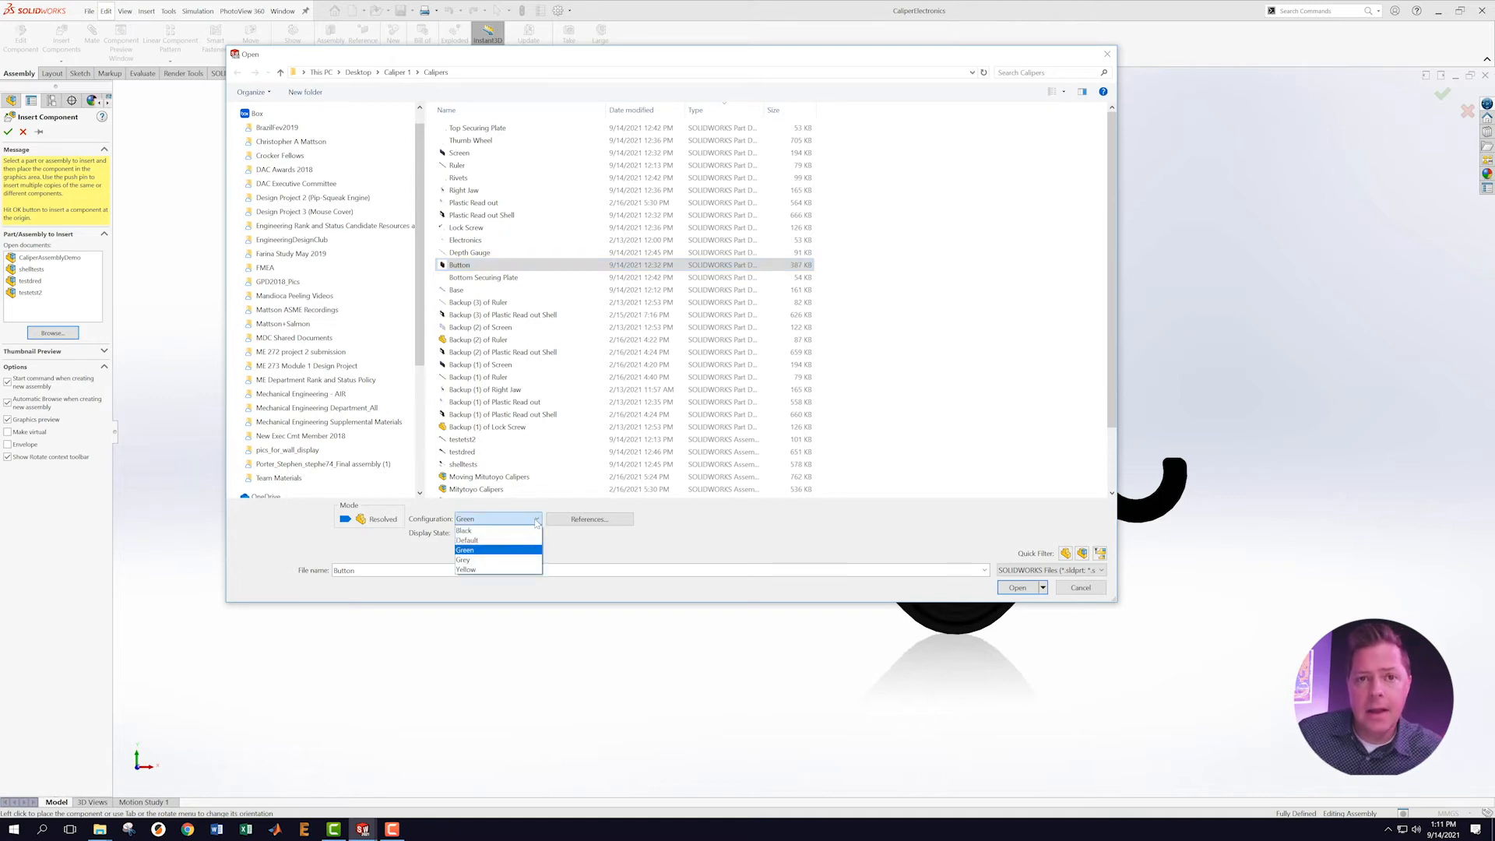
click(502, 521)
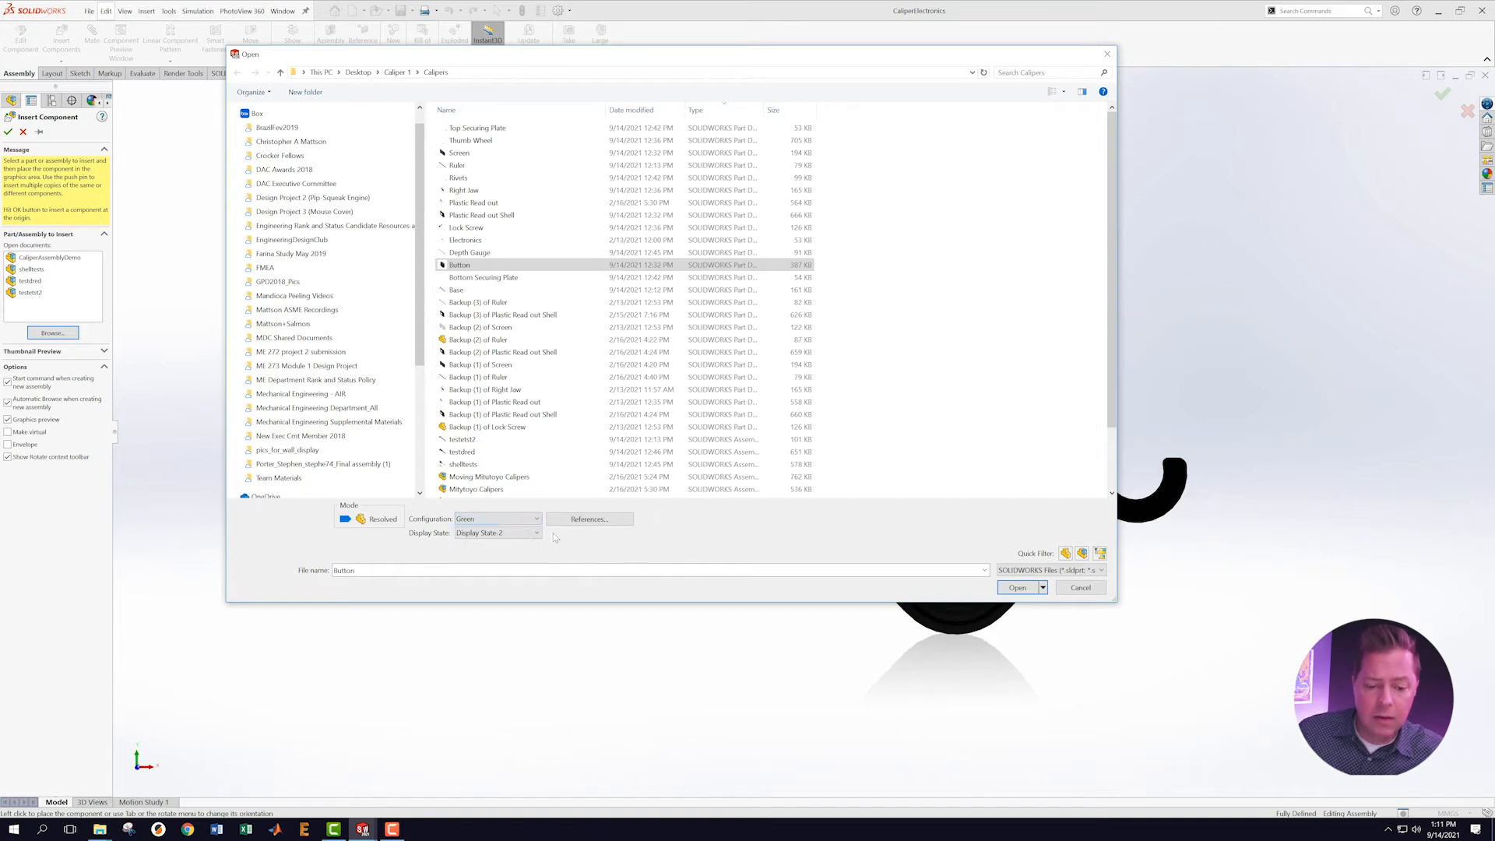
click(1017, 588)
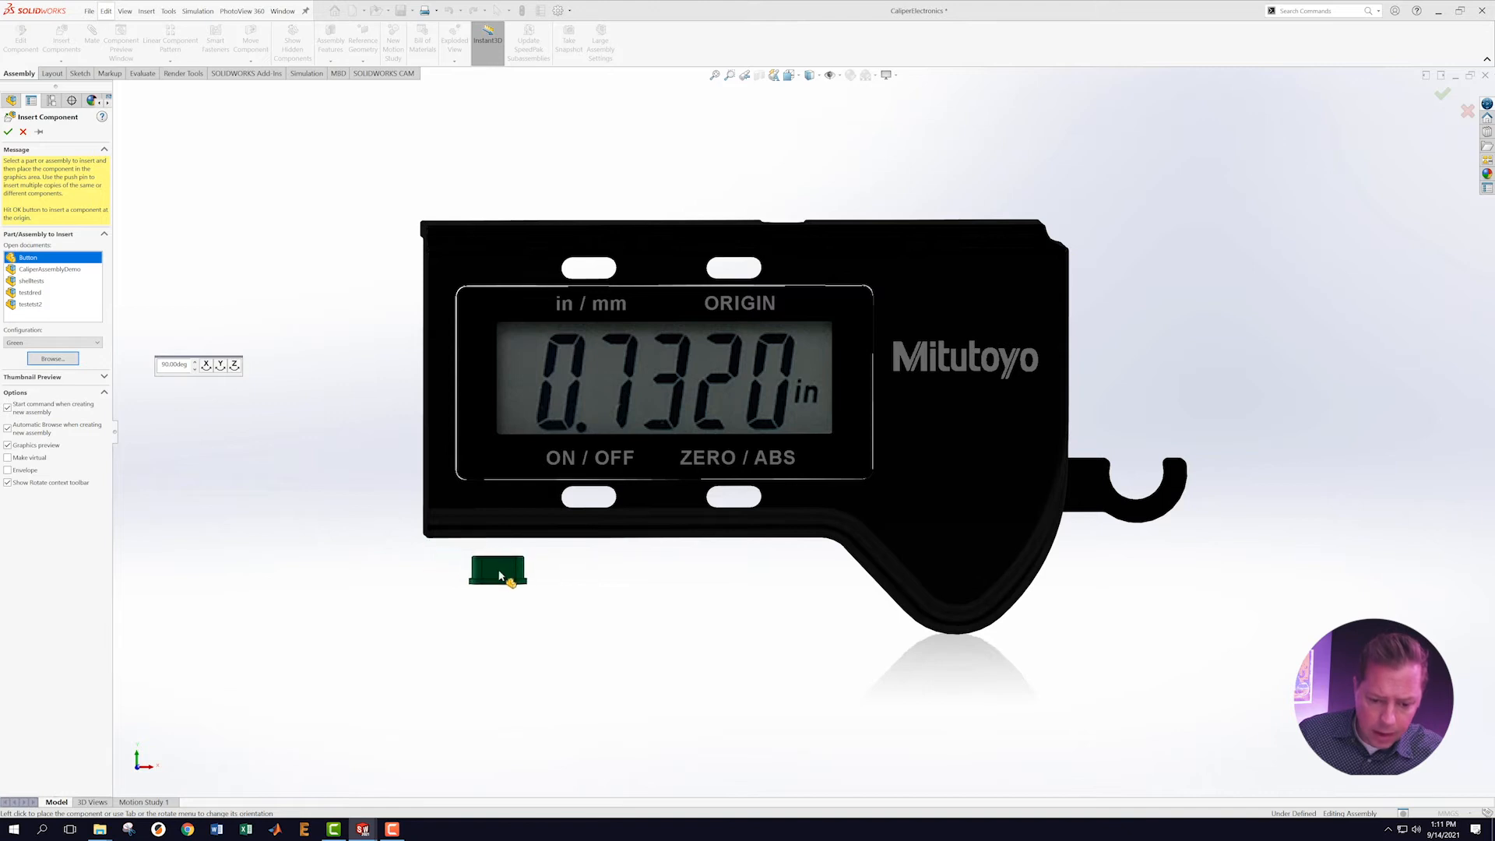
click(502, 575)
Add a coincident mate between the button flange's upper face and the shell's inner face around the ON/OFF slot.
middle_drag(644, 581, 604, 621)
scroll(606, 626, down, 10)
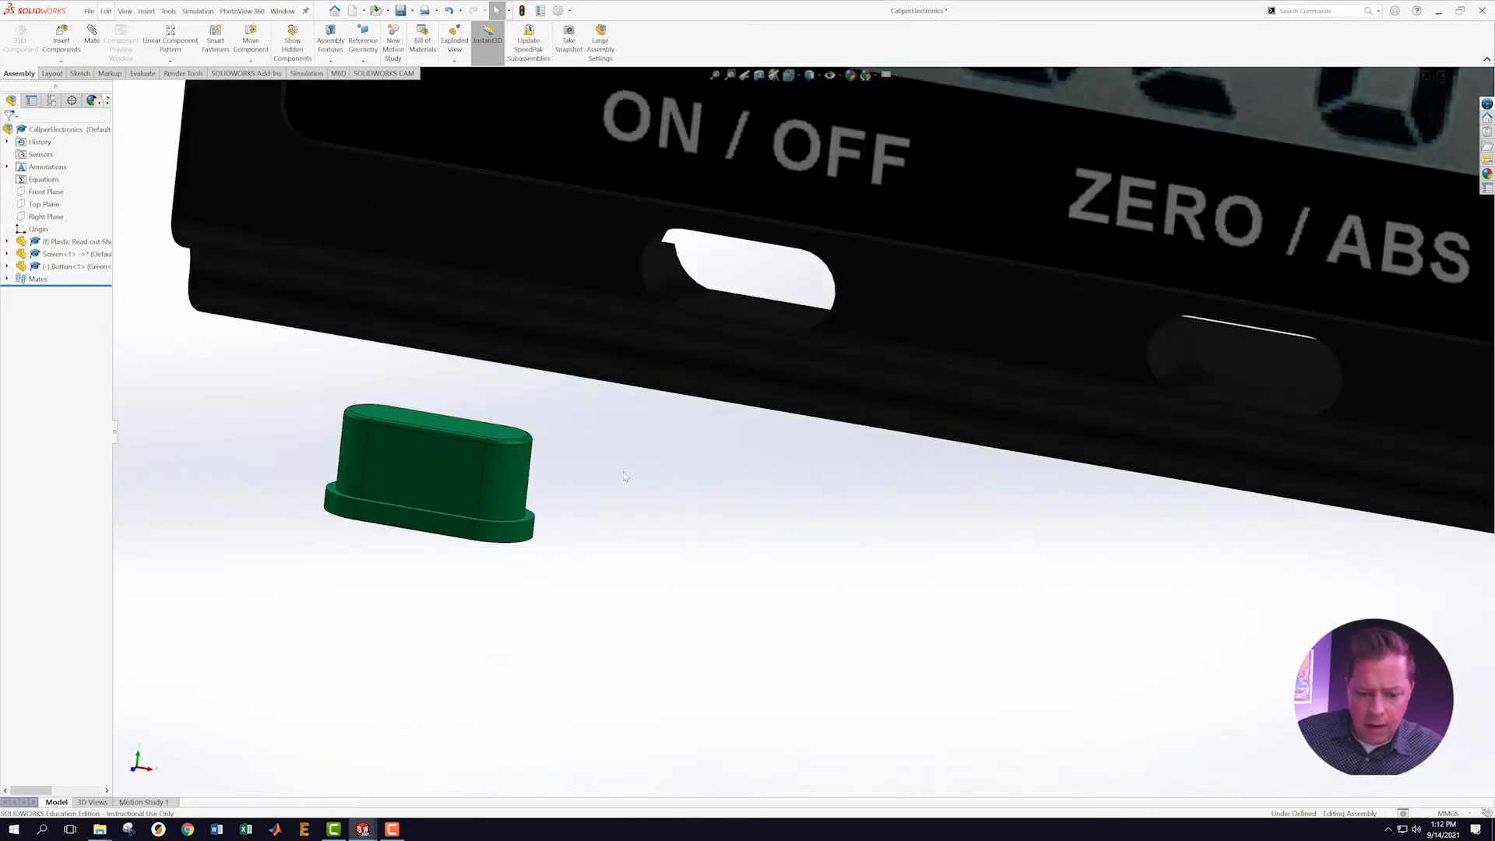
click(500, 538)
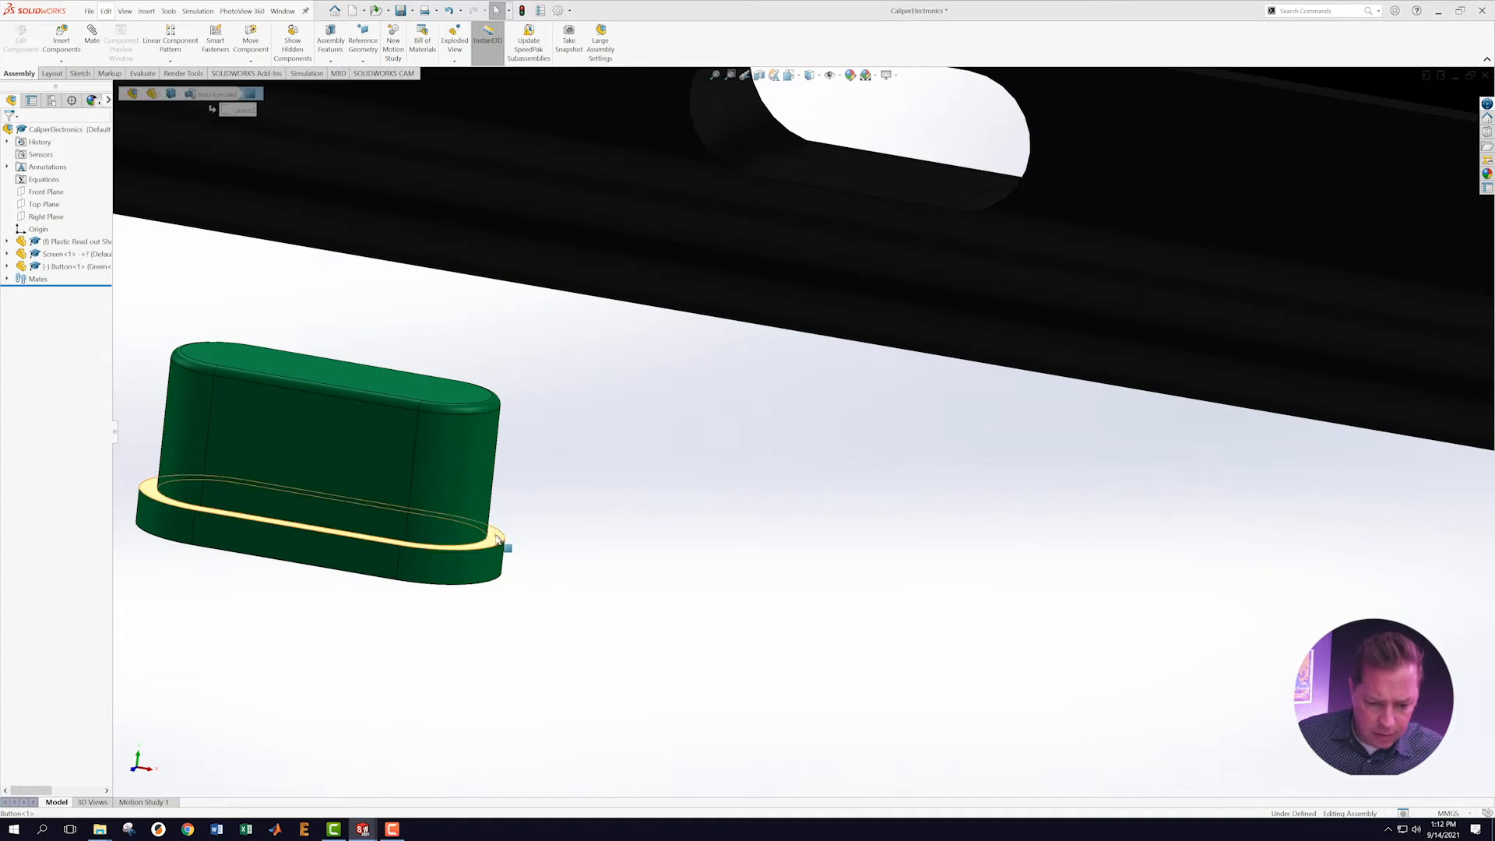
scroll(896, 499, up, 3)
middle_drag(998, 414, 871, 373)
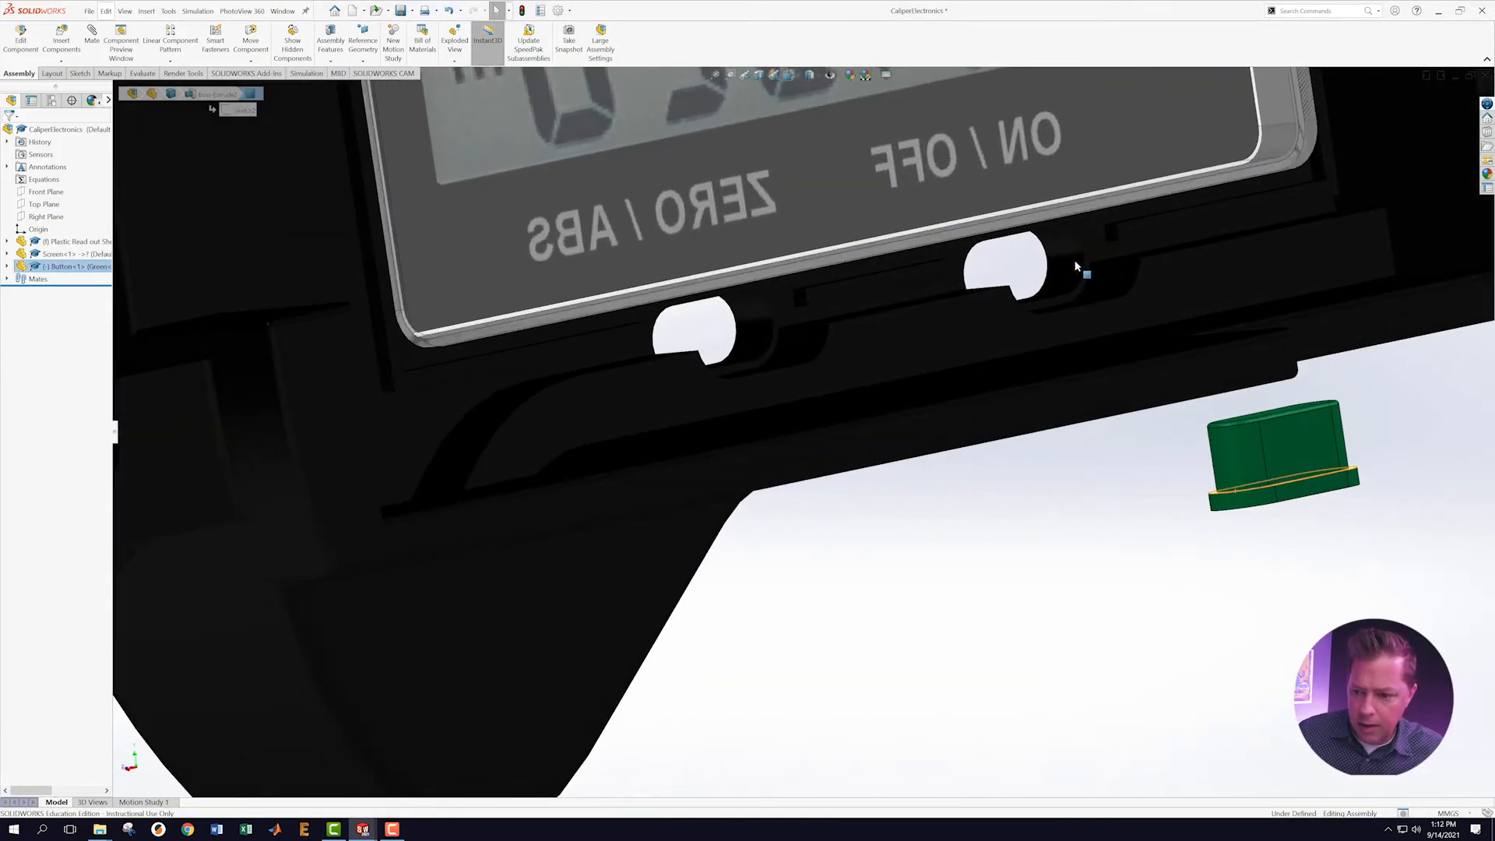
scroll(1075, 267, down, 4)
ctrl+click(1007, 281)
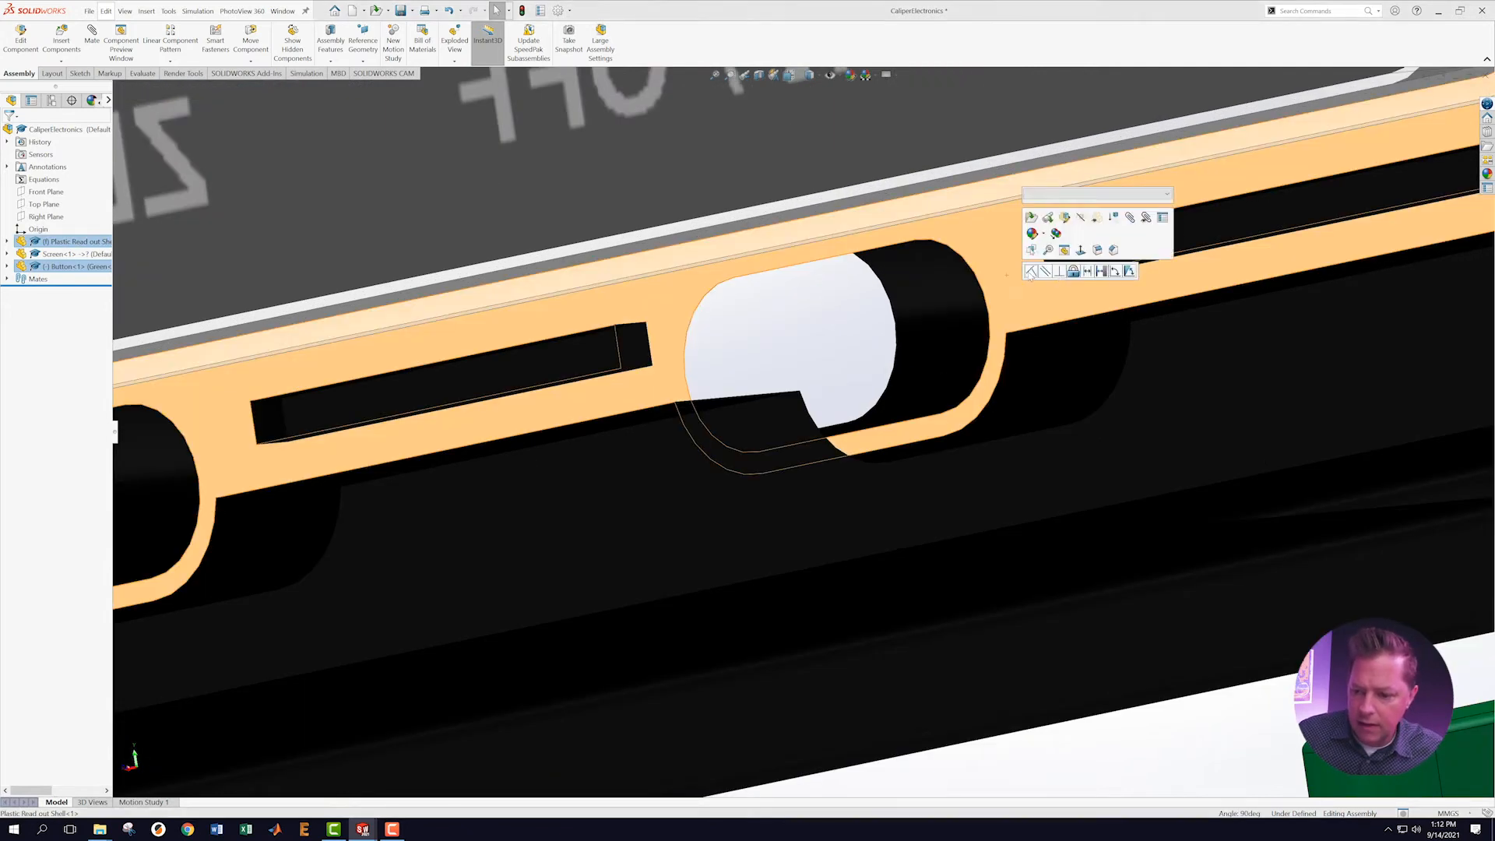
click(1029, 272)
scroll(1182, 531, up, 6)
scroll(1137, 551, down, 2)
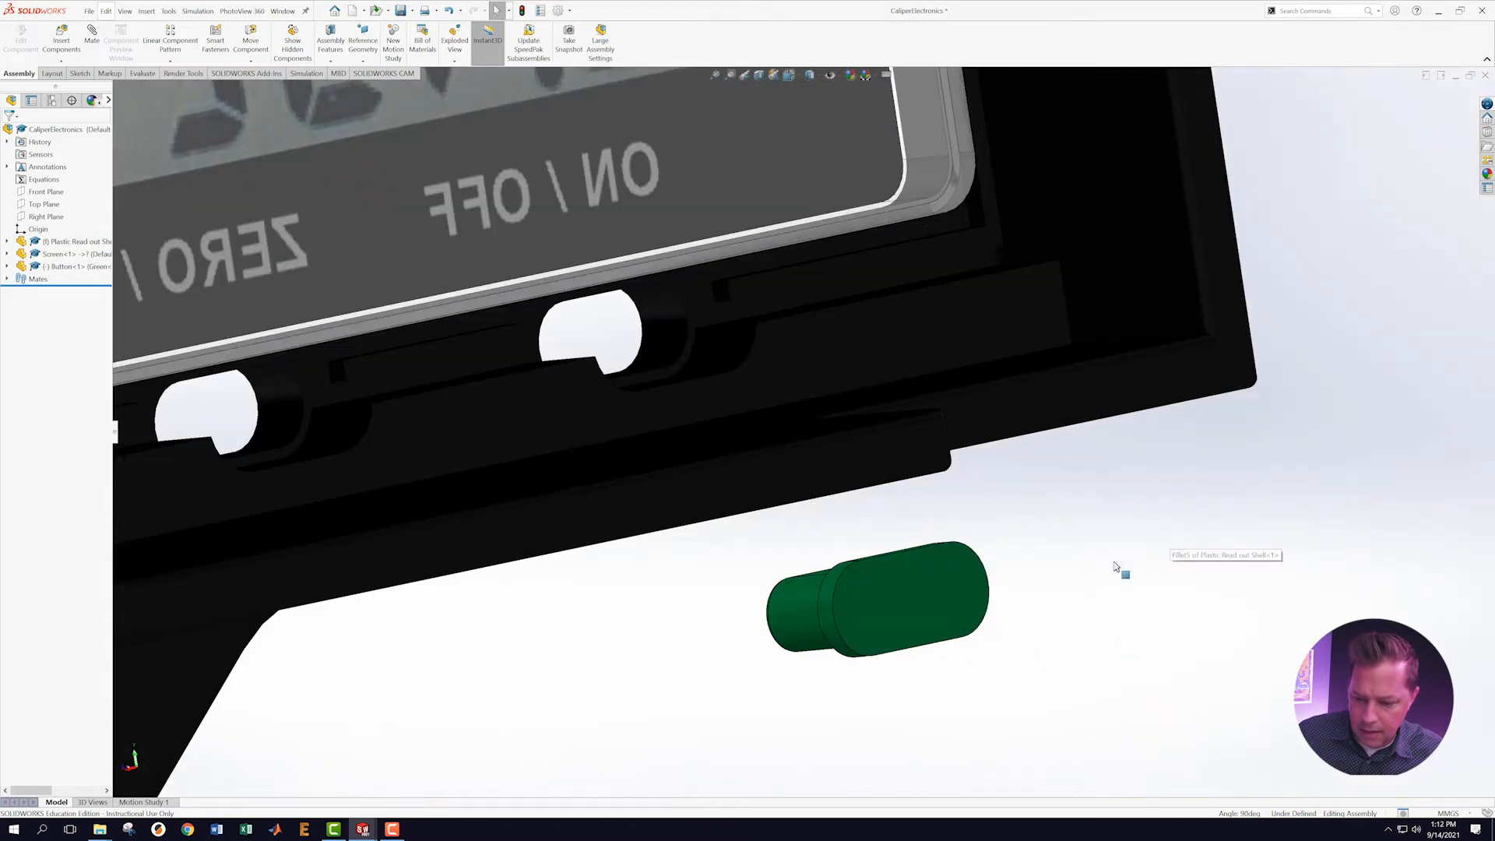
Move the green button up behind the ON/OFF slot of the read-out shell, partly overlapping the opening.
drag(919, 605, 695, 328)
drag(654, 313, 653, 331)
scroll(454, 409, up, 1)
middle_drag(454, 409, 721, 394)
scroll(212, 387, up, 6)
scroll(617, 435, down, 6)
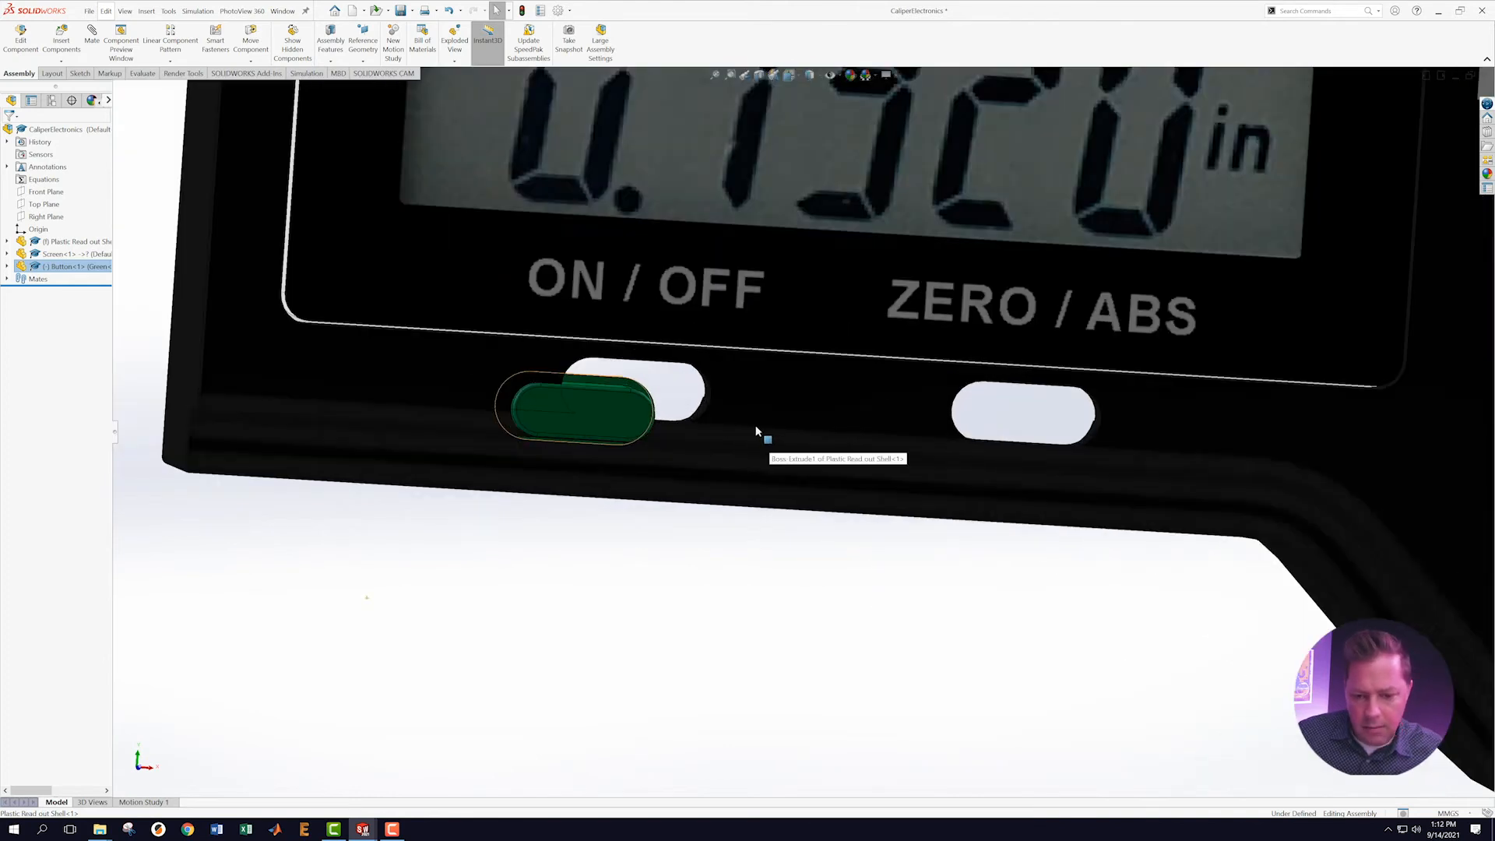
Add a concentric mate between the button's rounded end and the ON/OFF slot's rounded end on the ZERO/ABS side.
scroll(757, 430, down, 3)
middle_drag(785, 420, 742, 402)
scroll(741, 401, up, 2)
scroll(691, 404, down, 5)
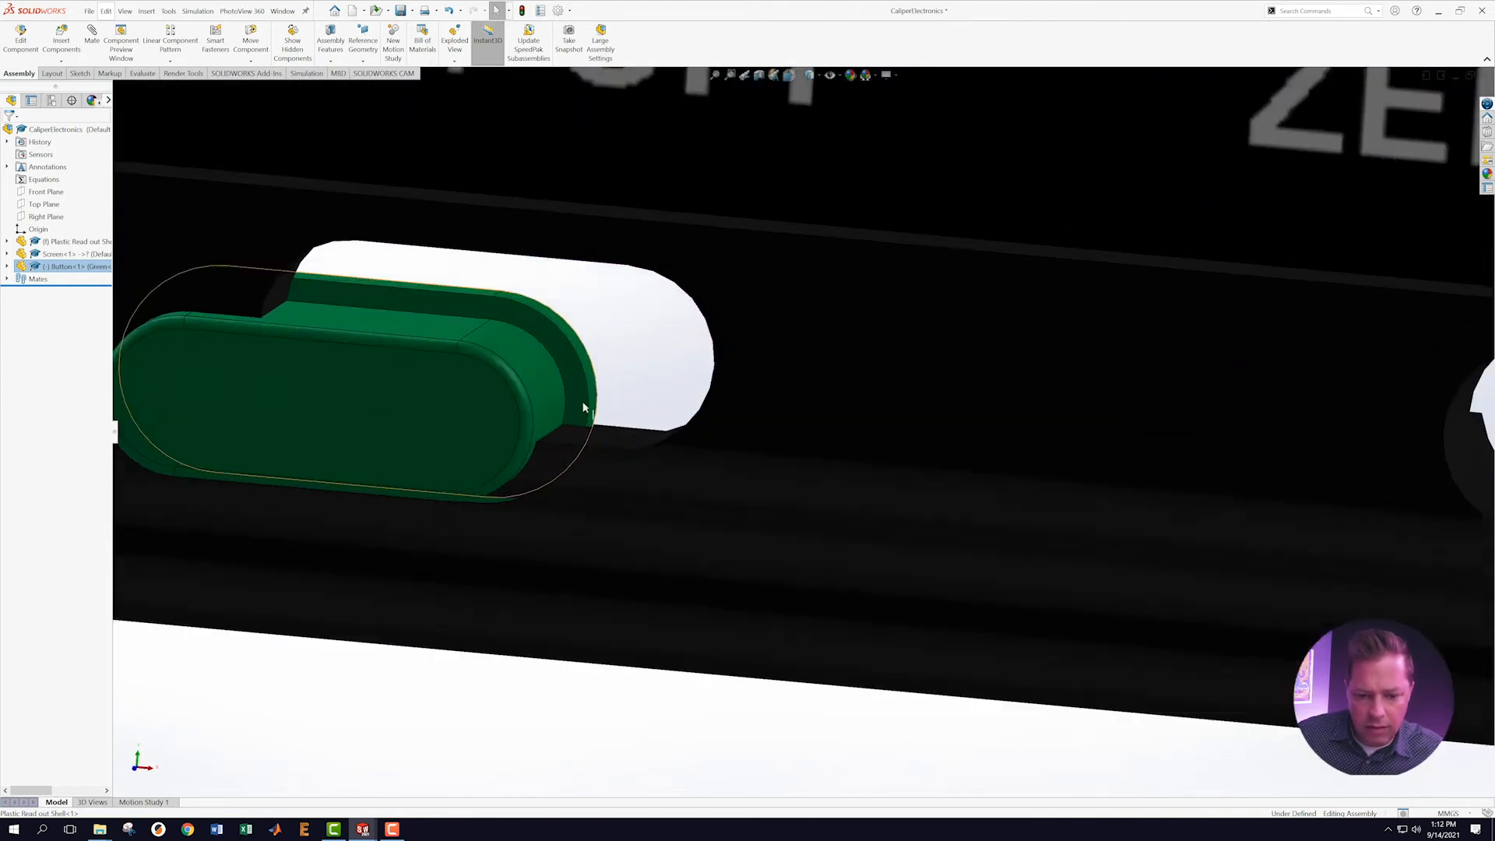
click(535, 373)
middle_drag(664, 396, 704, 380)
click(690, 357)
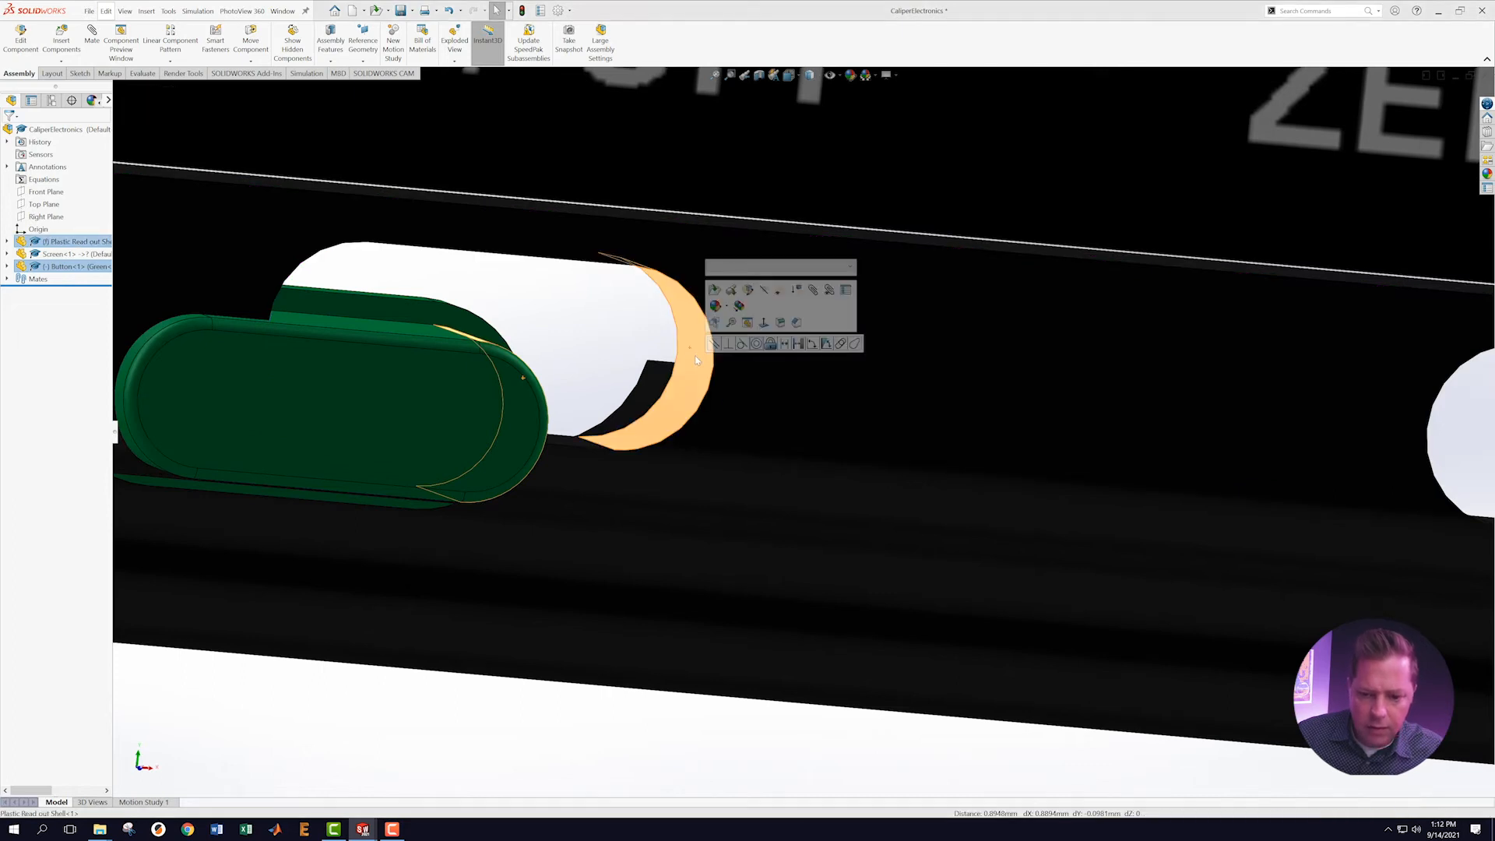
click(756, 343)
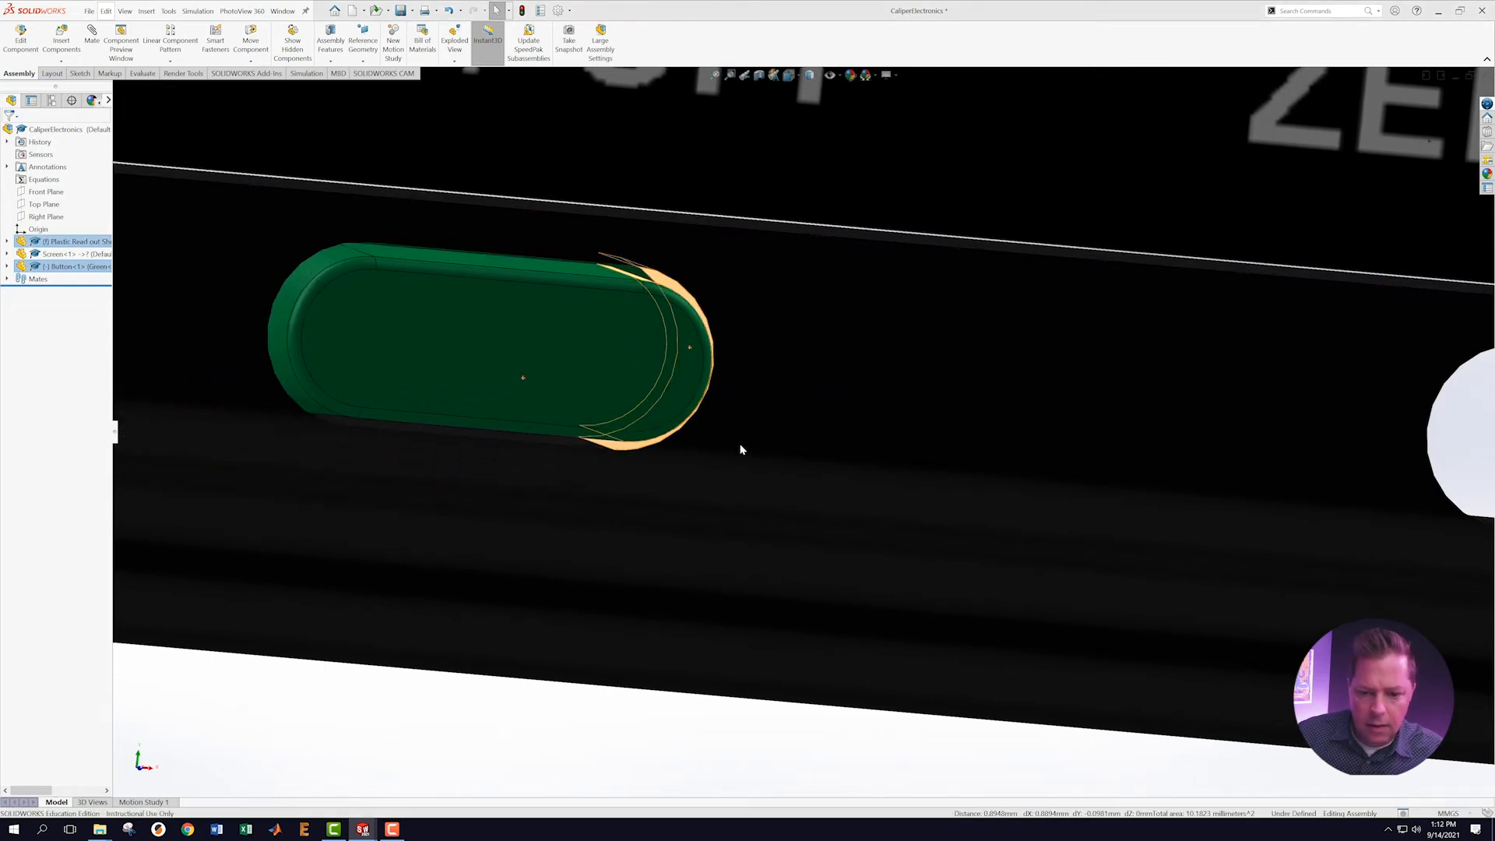
Swing the button's free end out of the ON/OFF slot and mate it concentric with the slot's other rounded end.
scroll(579, 469, up, 4)
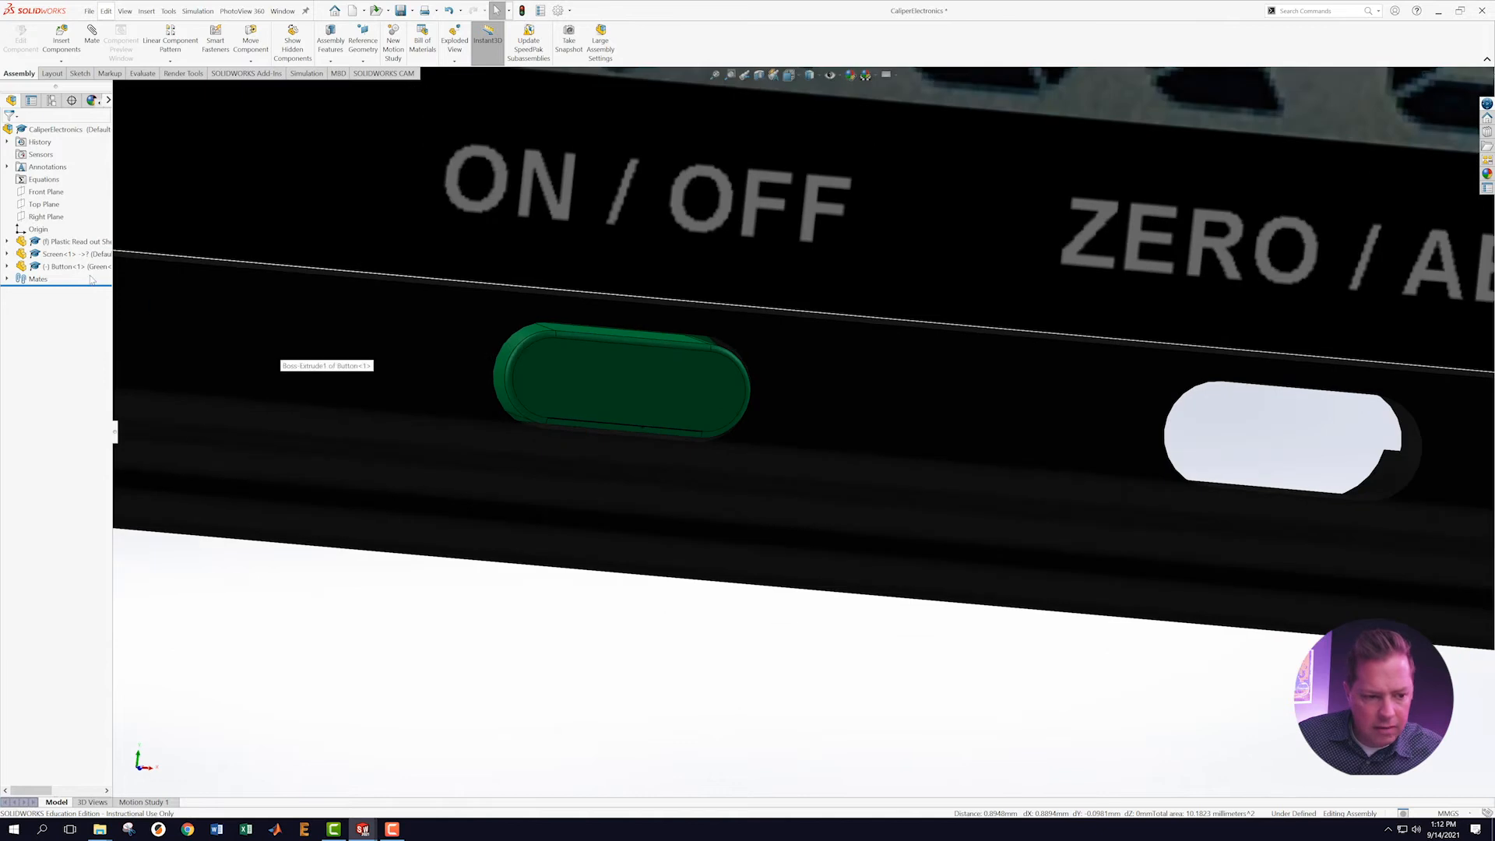
scroll(540, 452, down, 3)
drag(653, 347, 524, 511)
key(Escape)
click(485, 484)
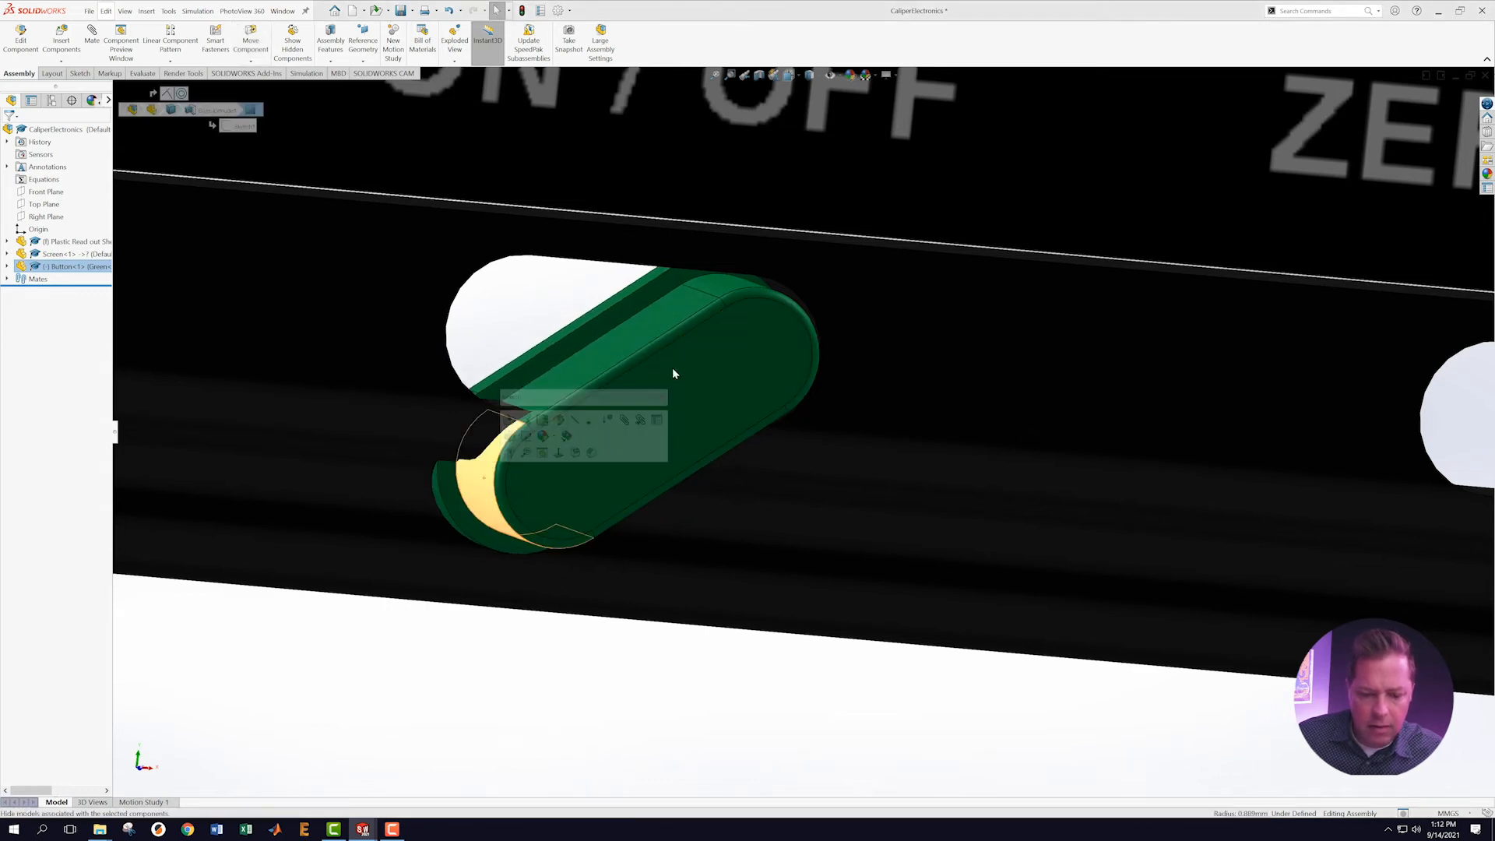
mouse_move(774, 374)
middle_down()
mouse_move(704, 340)
mouse_move(624, 343)
middle_up()
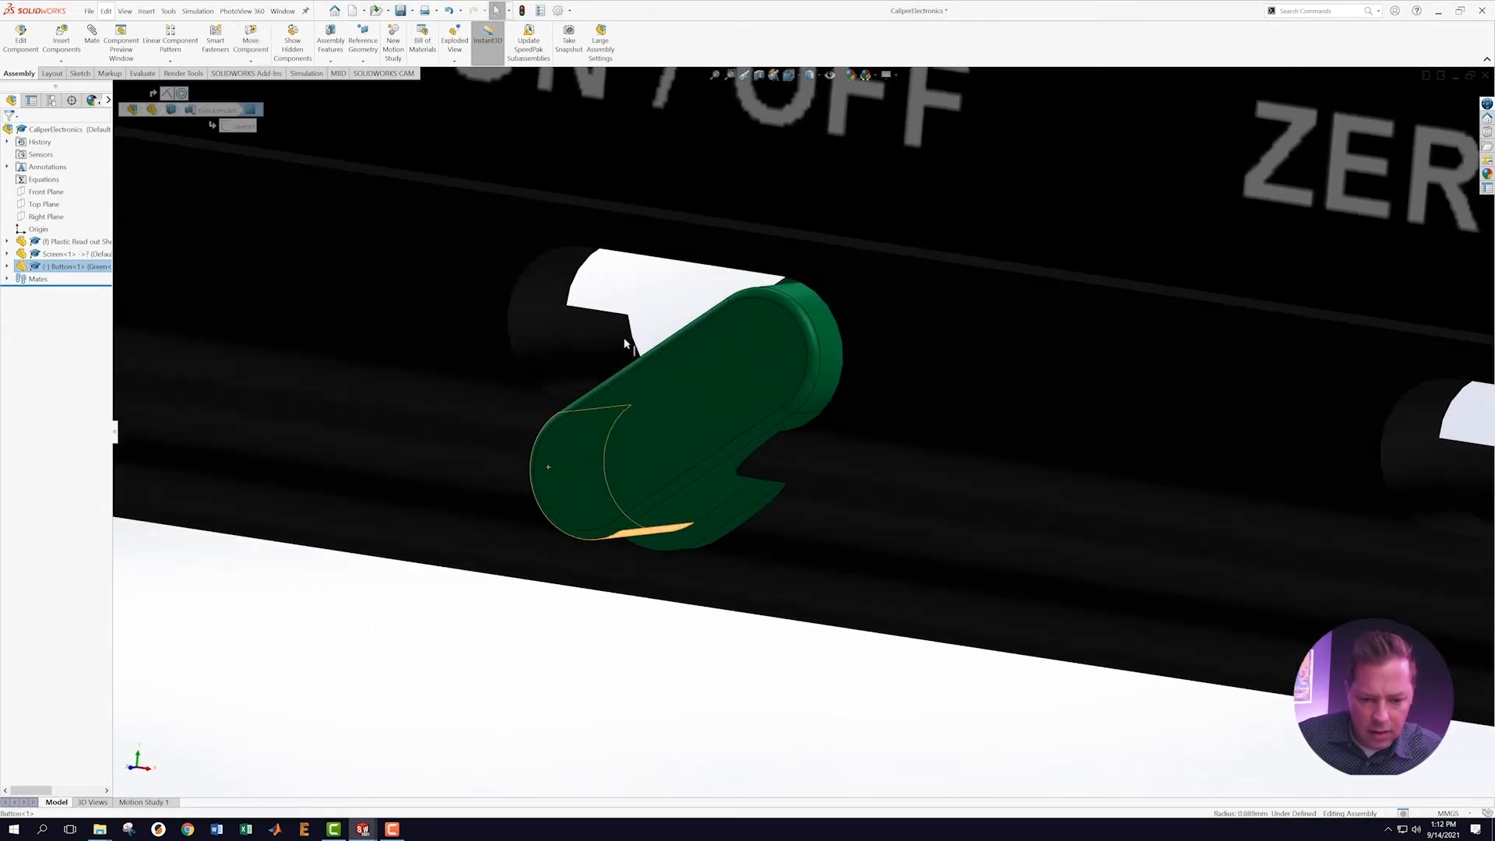
ctrl+click(537, 289)
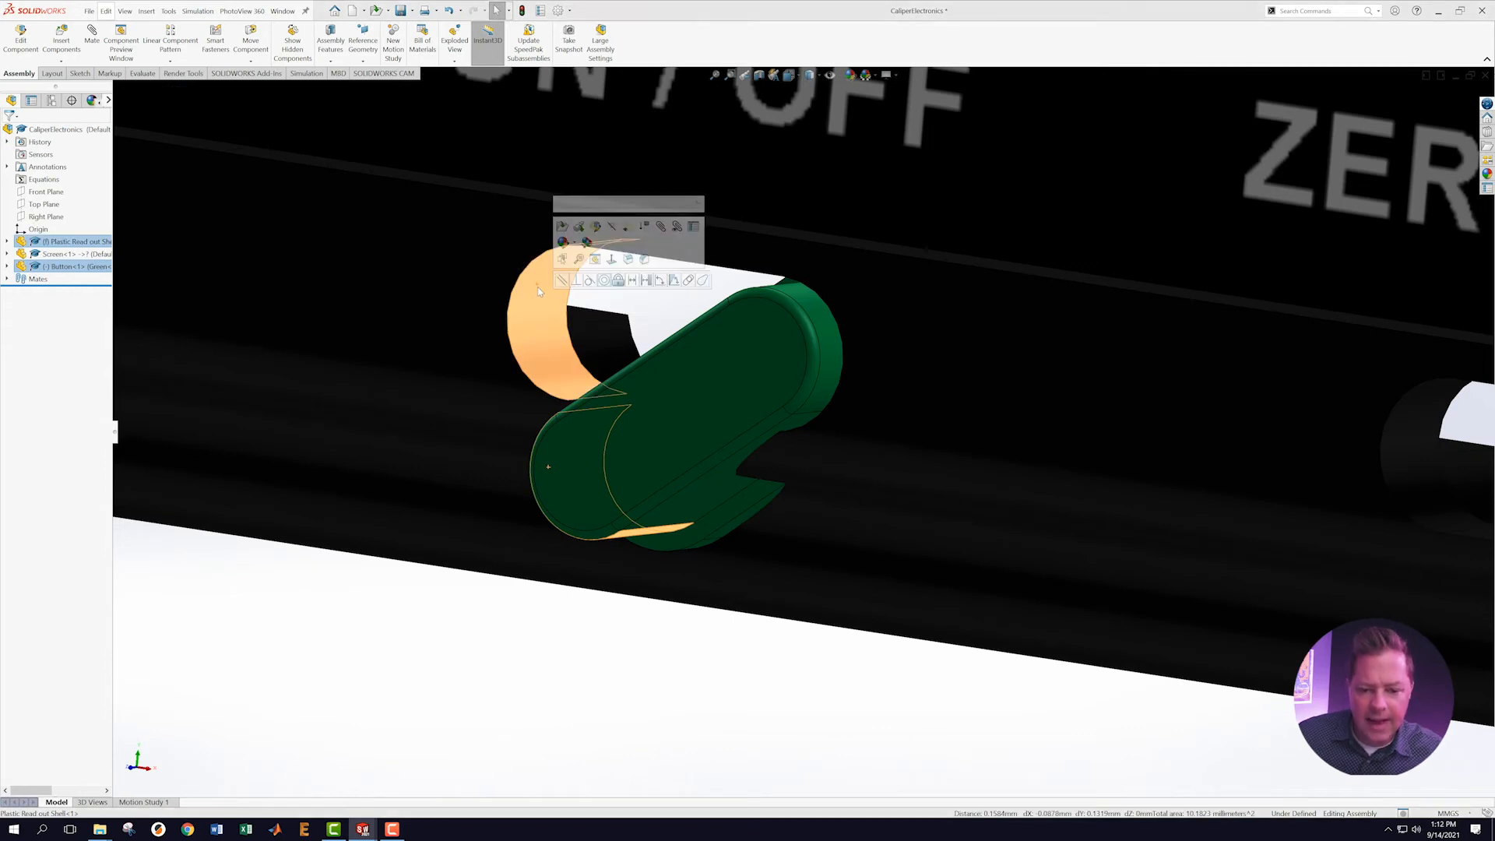
click(617, 281)
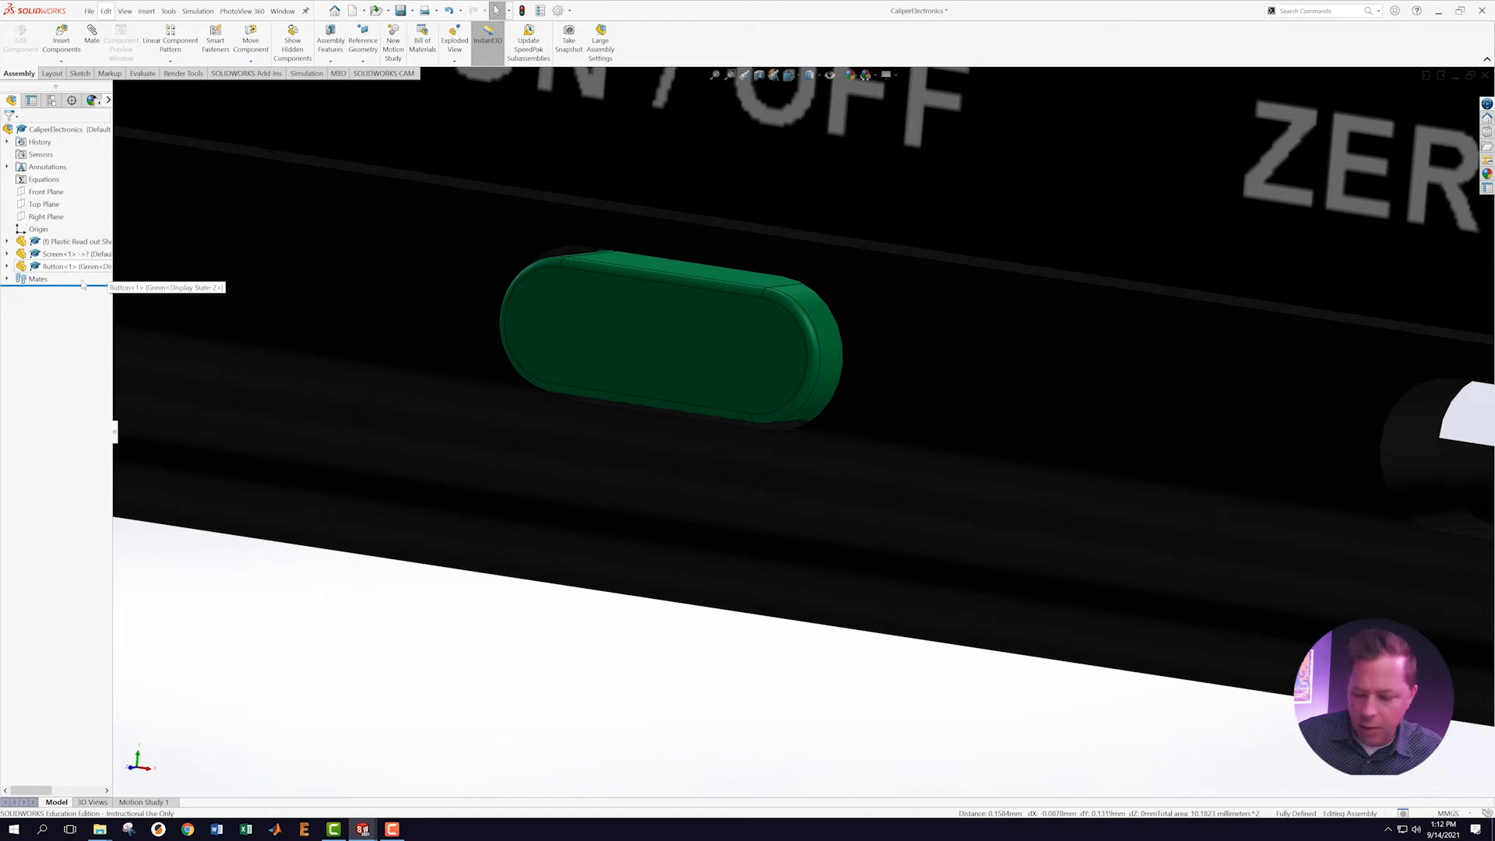
Save the CaliperElectronics assembly with the green button mated in place.
scroll(934, 491, up, 5)
scroll(1012, 428, up, 5)
scroll(1023, 421, down, 2)
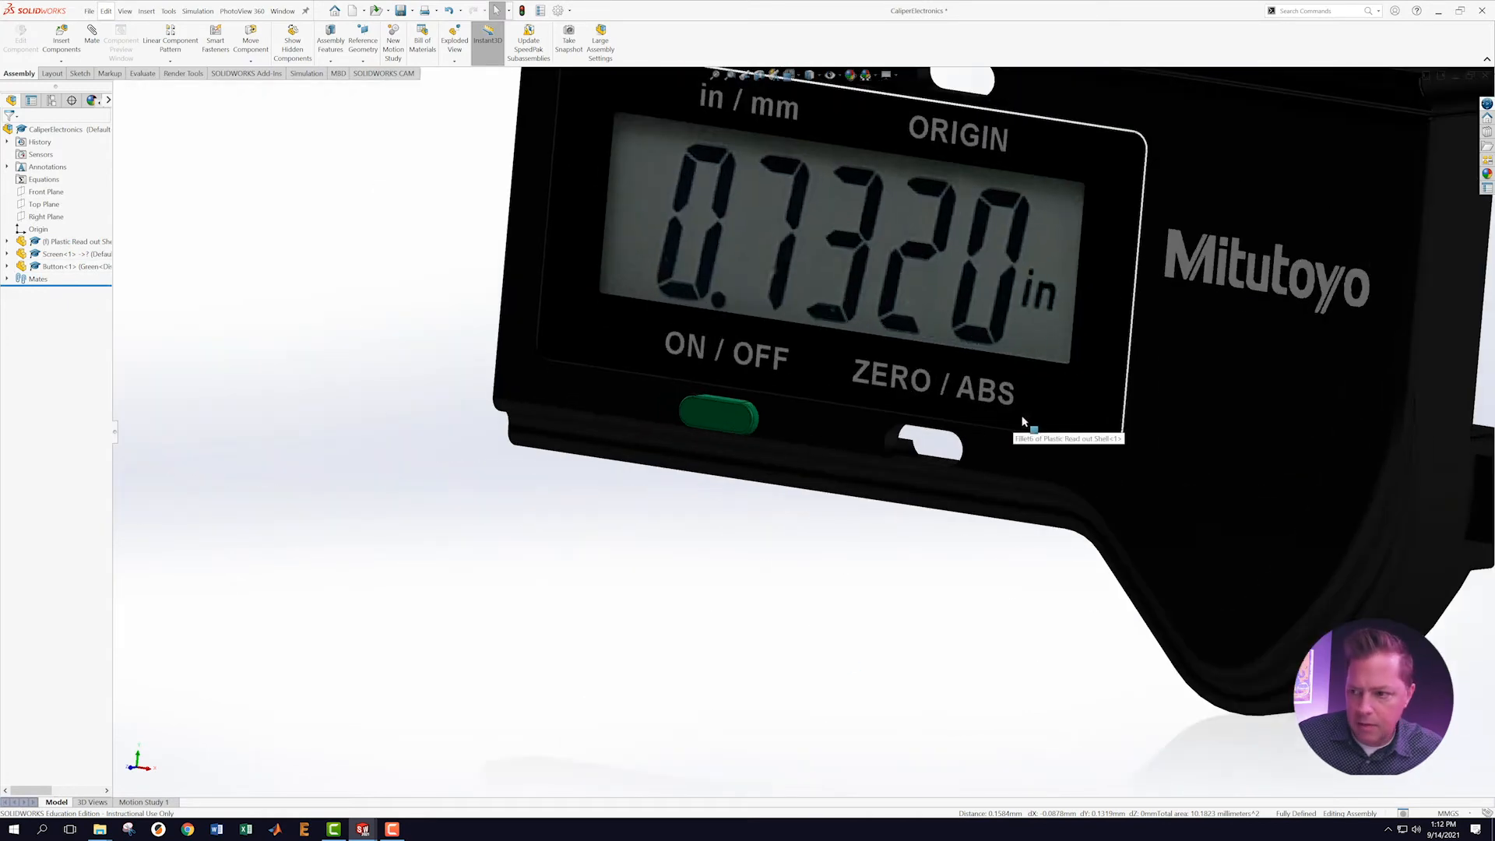
scroll(1192, 278, up, 5)
scroll(941, 292, down, 4)
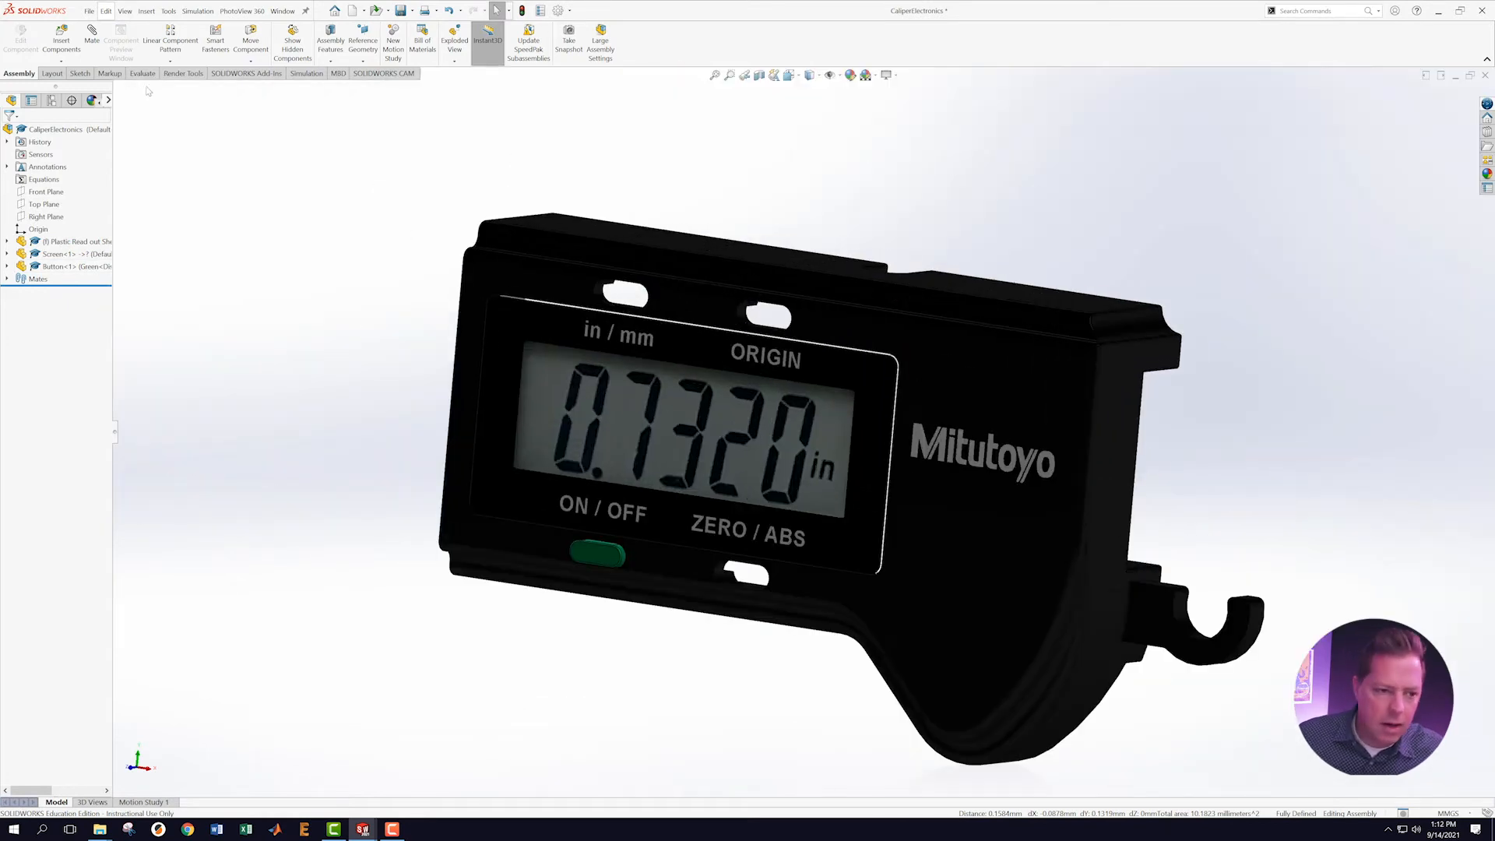
click(90, 11)
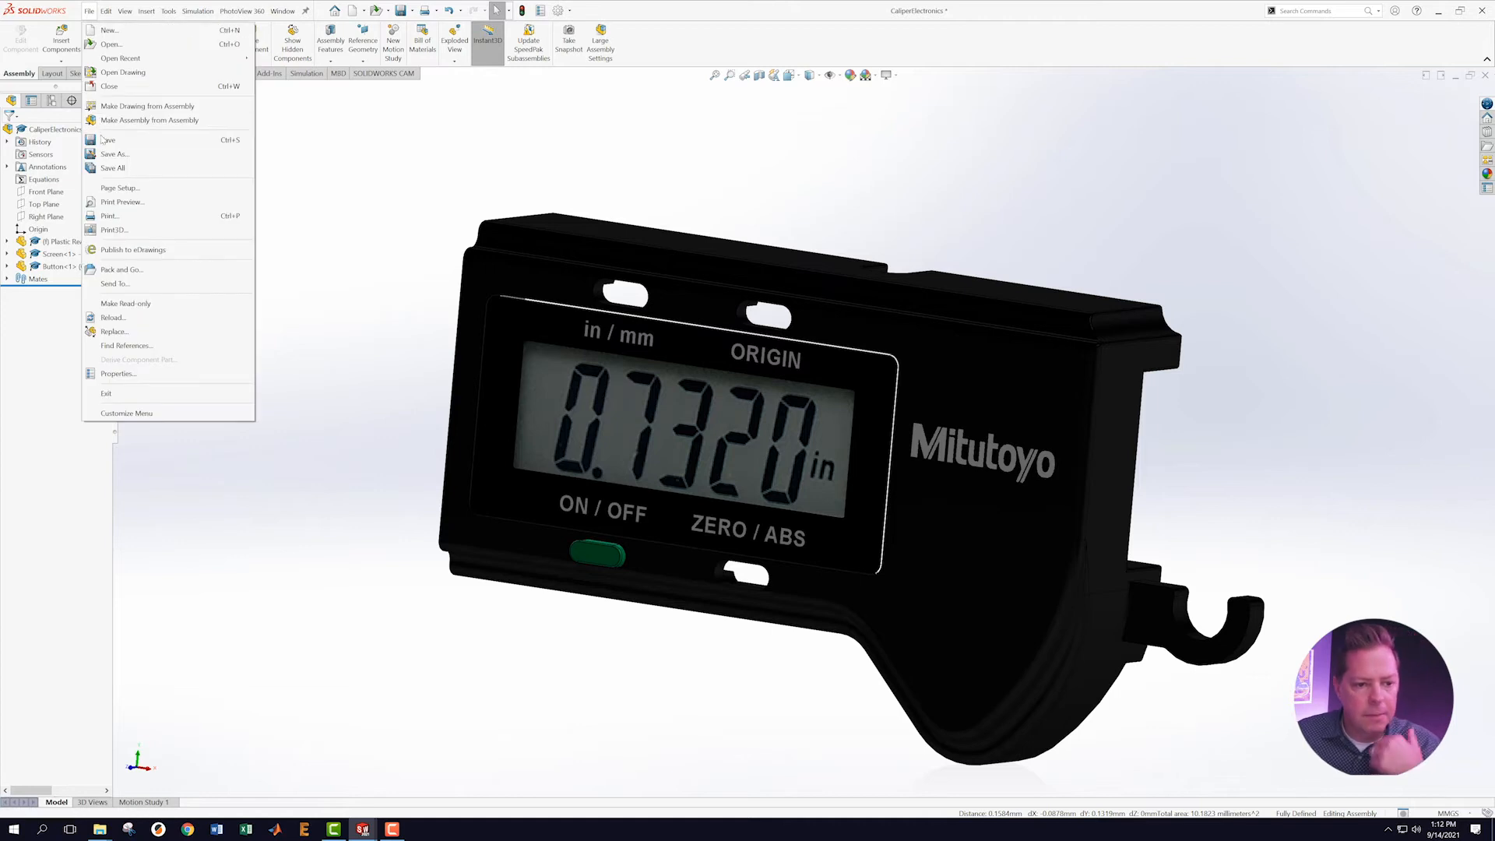
click(108, 125)
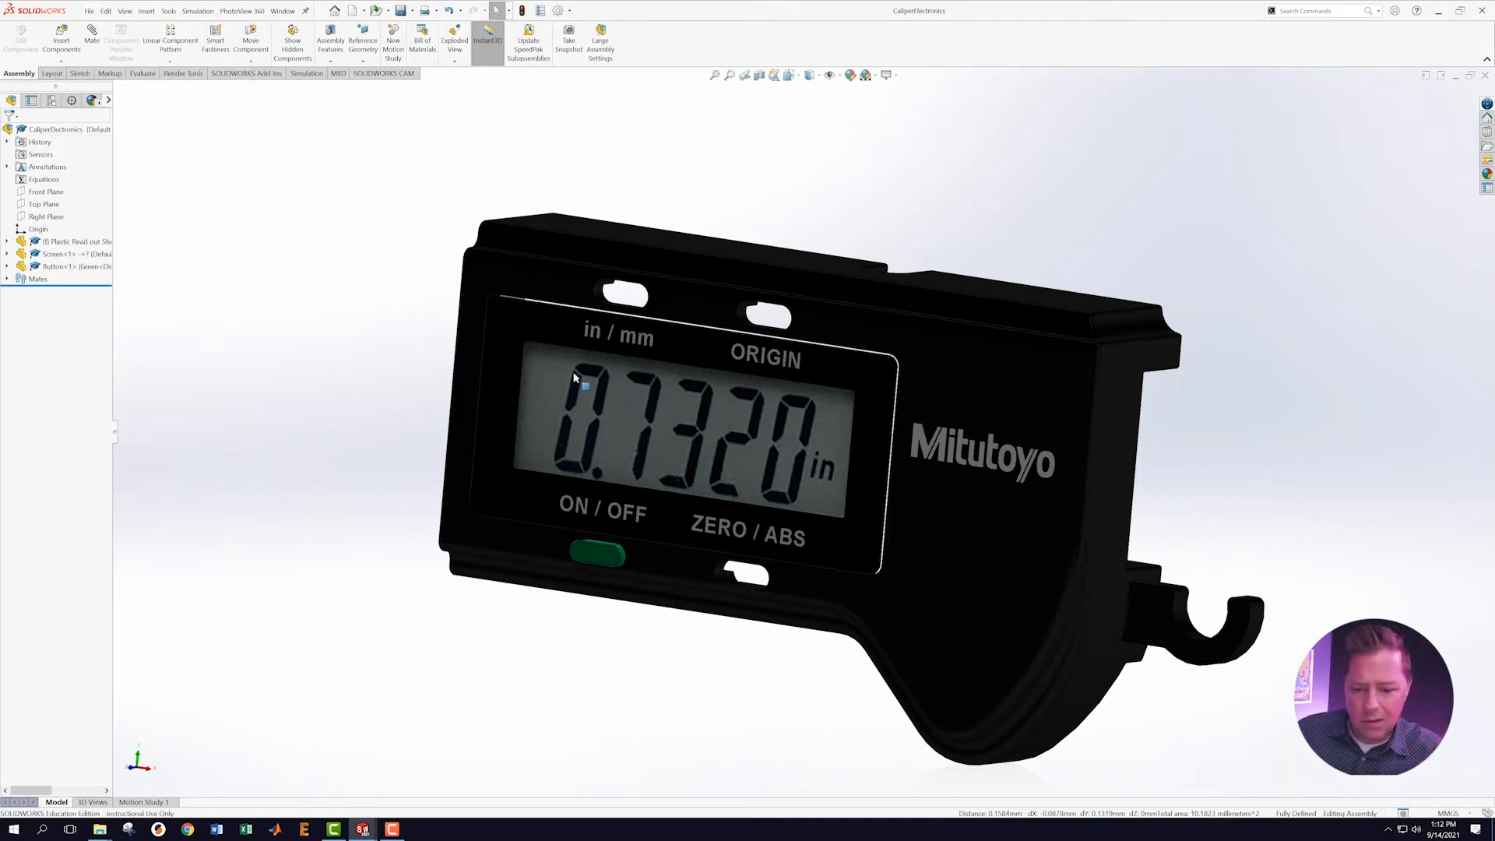
scroll(898, 465, up, 2)
scroll(896, 464, down, 2)
middle_drag(878, 465, 931, 463)
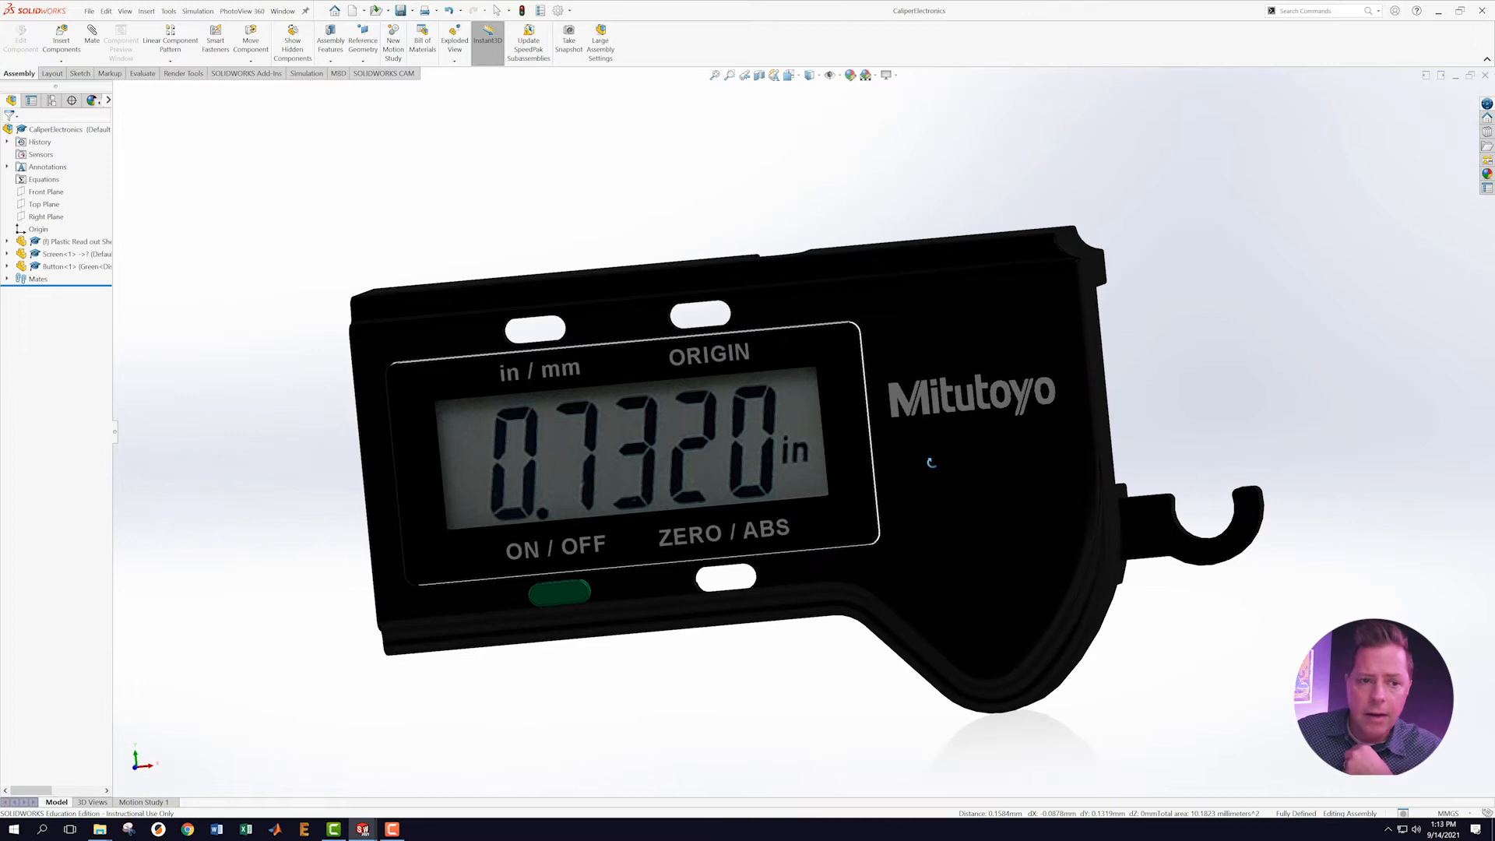
click(53, 267)
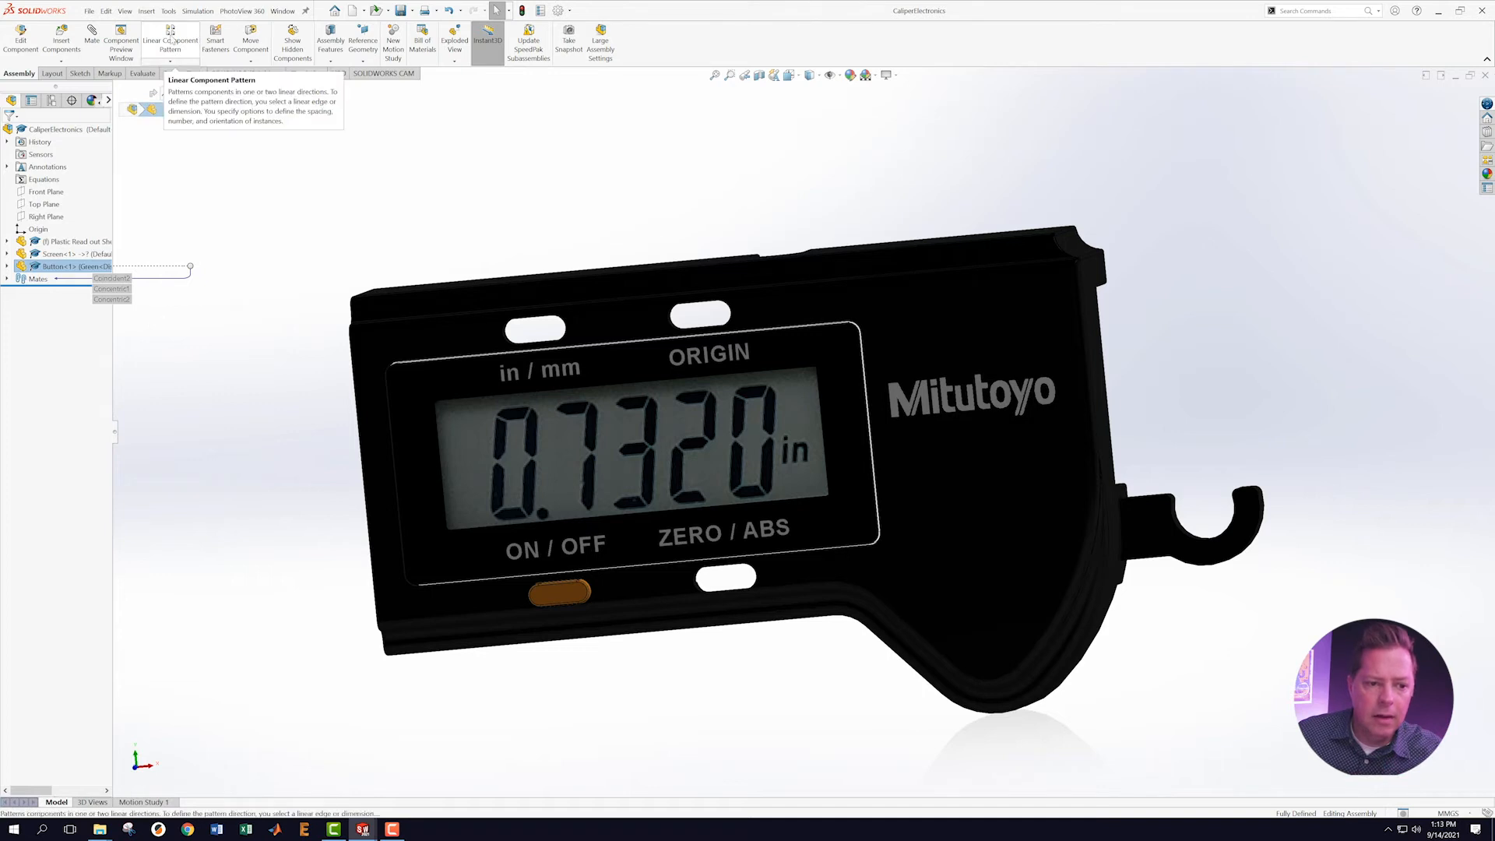
click(172, 41)
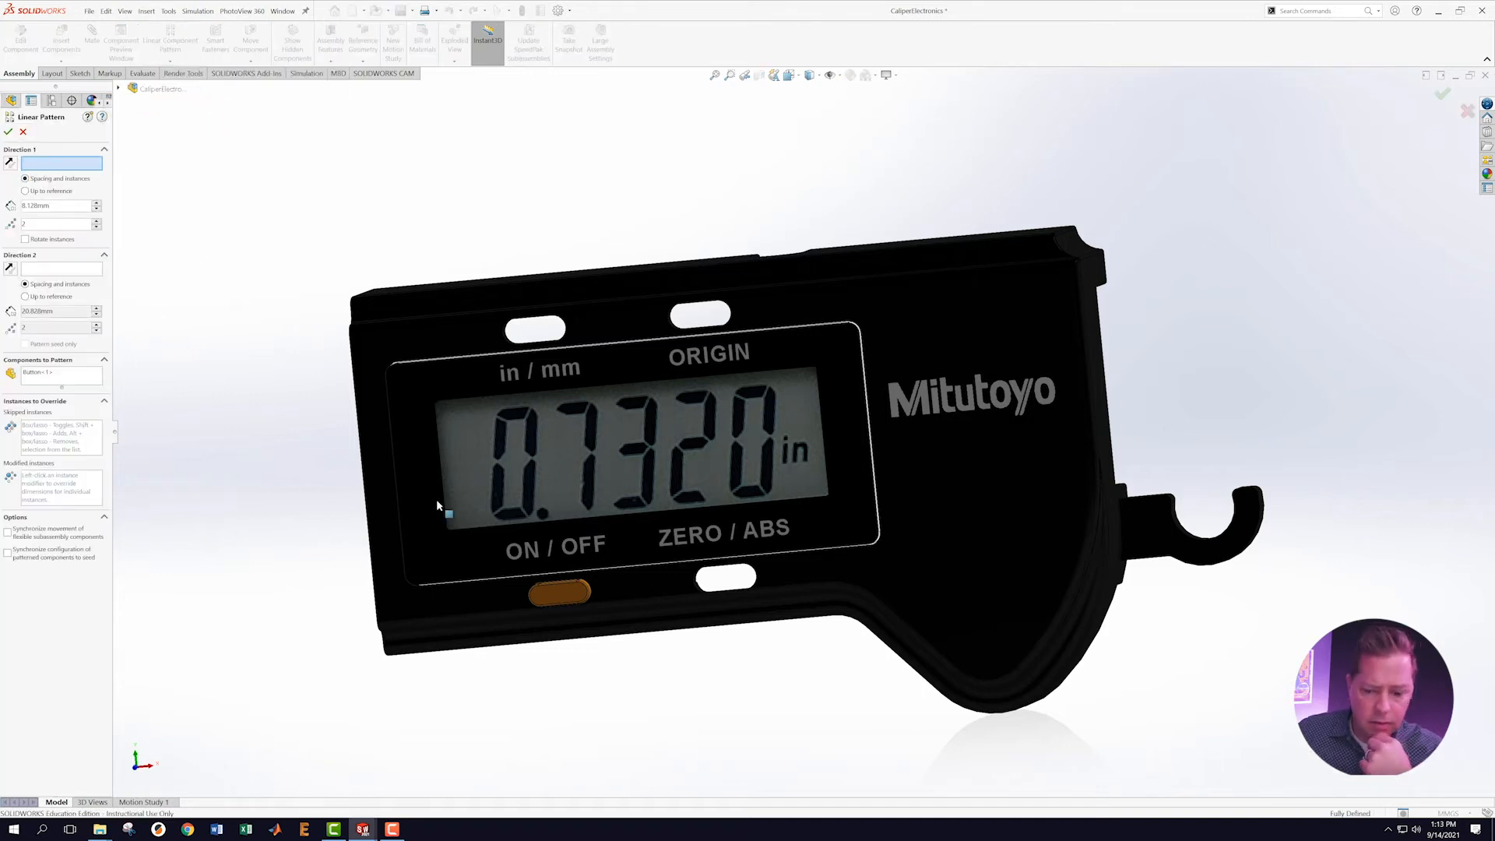
middle_drag(738, 626, 729, 556)
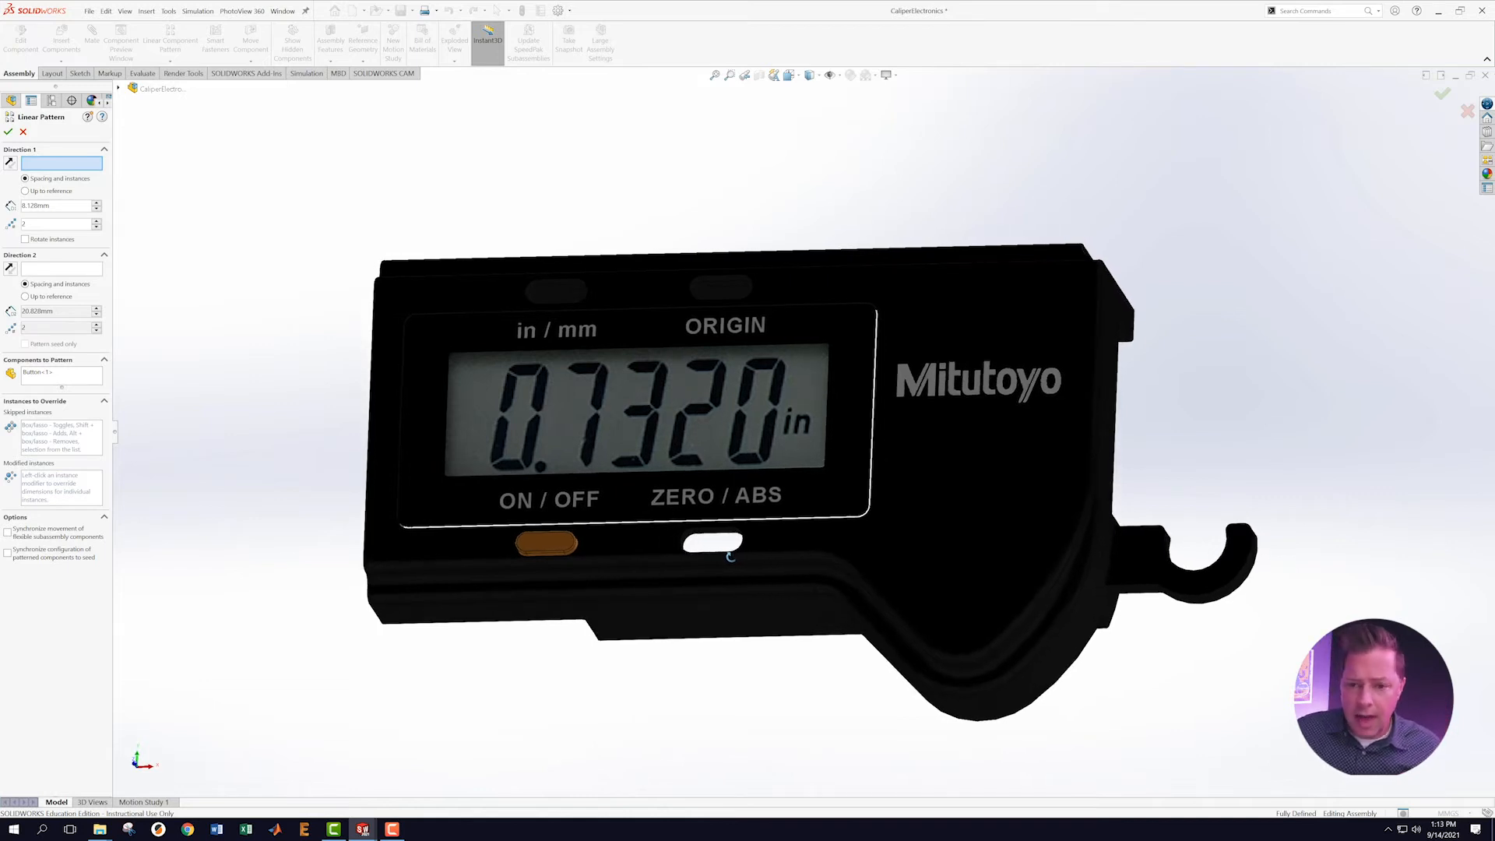
Turn on the display of the reference planes in the assembly.
click(832, 75)
click(831, 91)
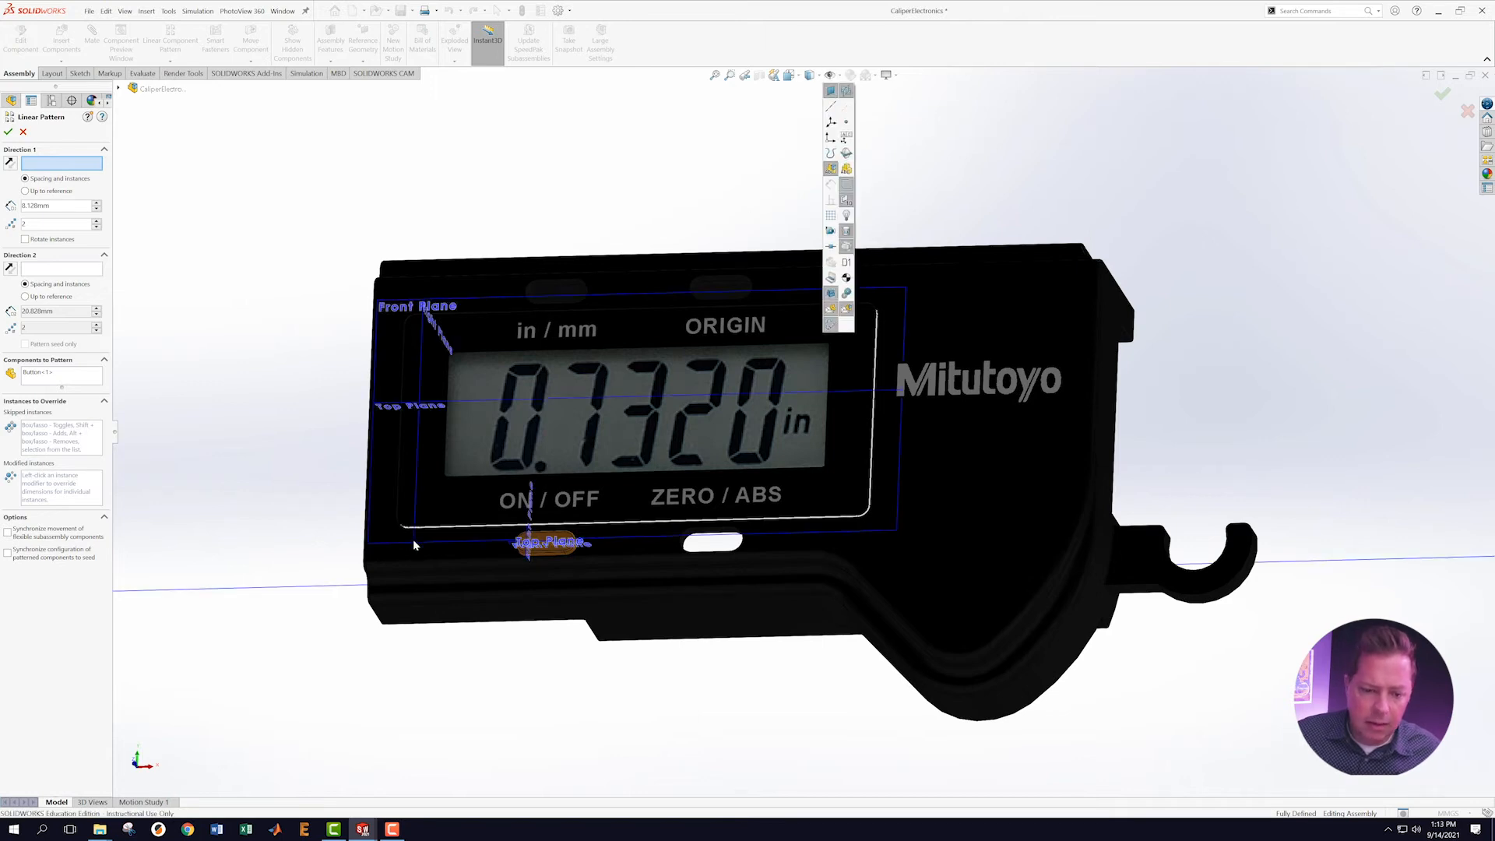
click(478, 664)
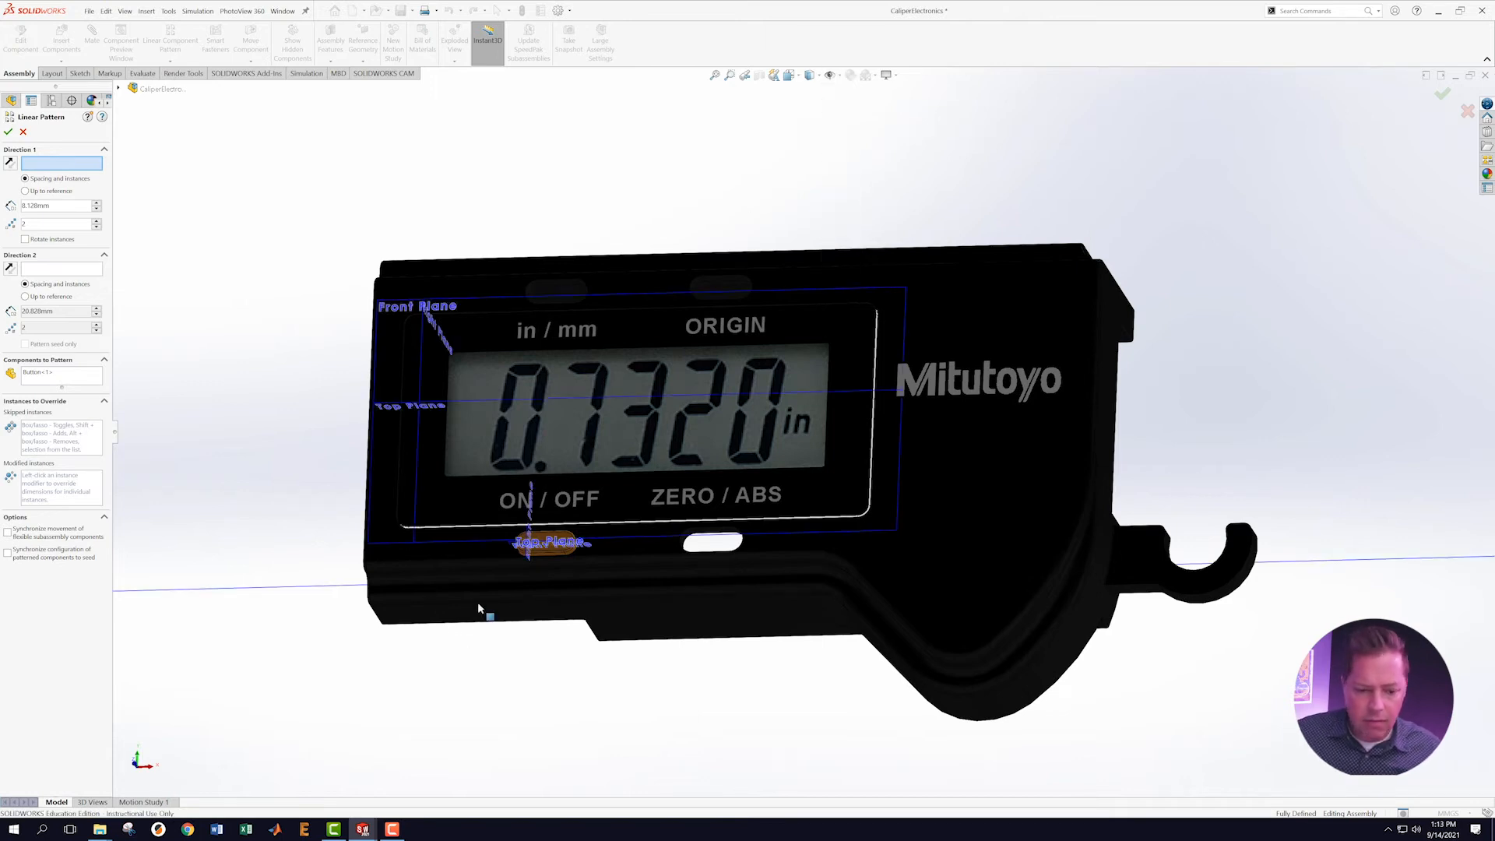
middle_drag(496, 711, 488, 665)
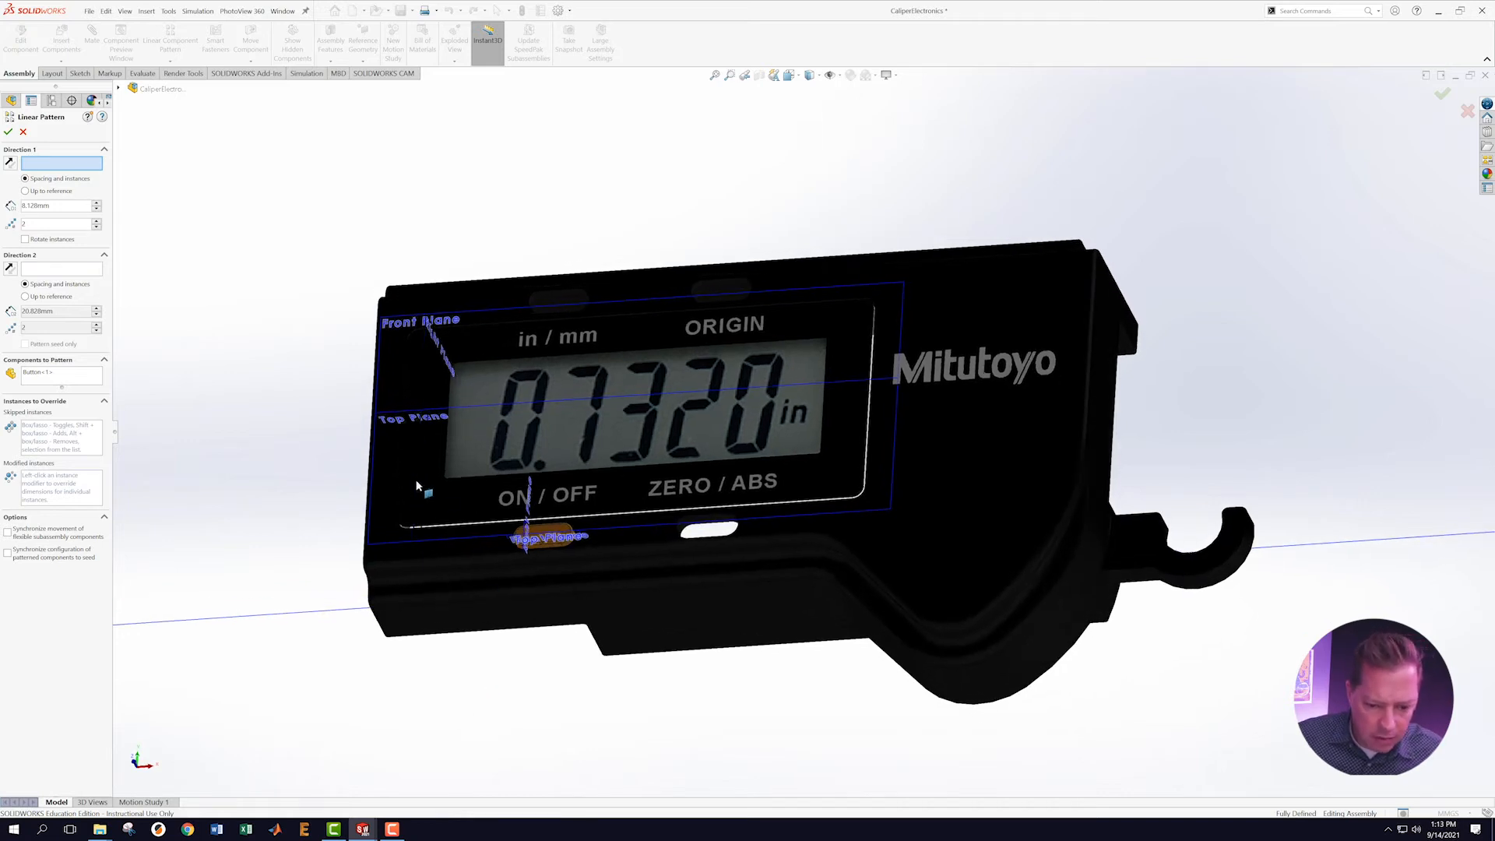
scroll(806, 416, up, 4)
scroll(806, 417, down, 4)
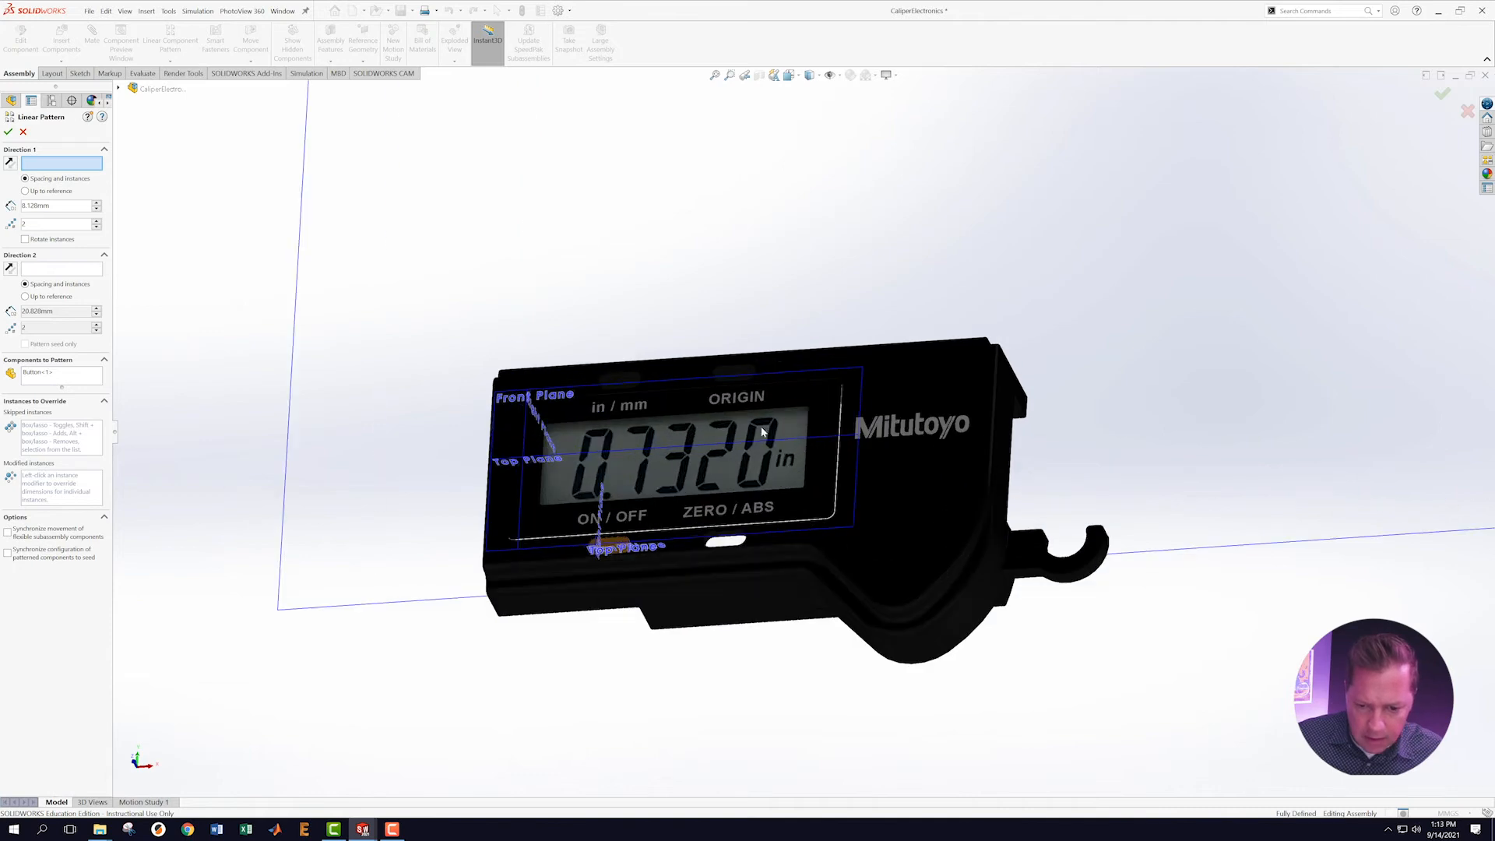
middle_drag(526, 662, 535, 761)
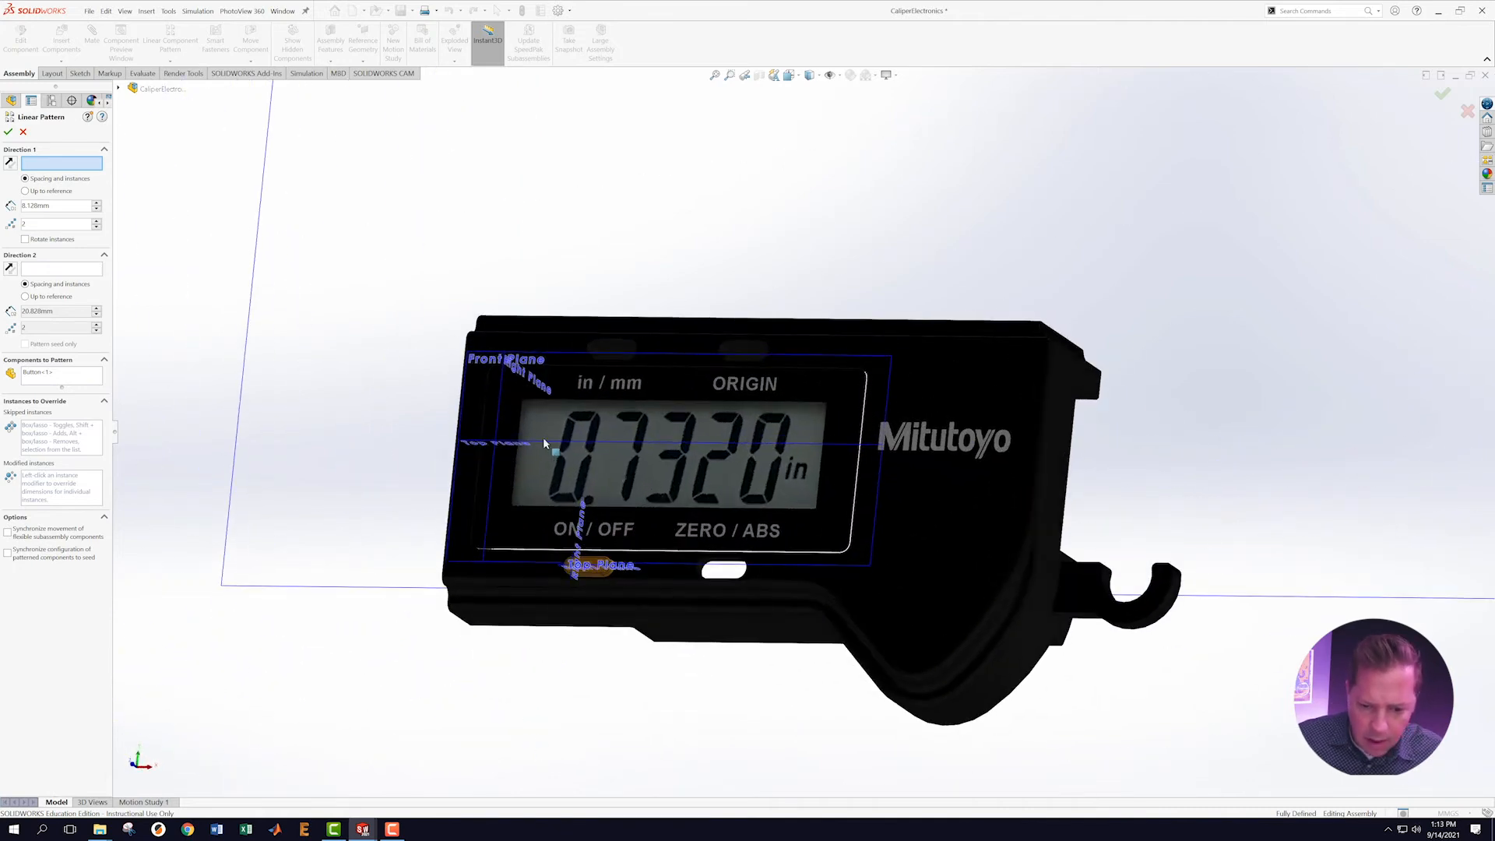
scroll(515, 456, down, 1)
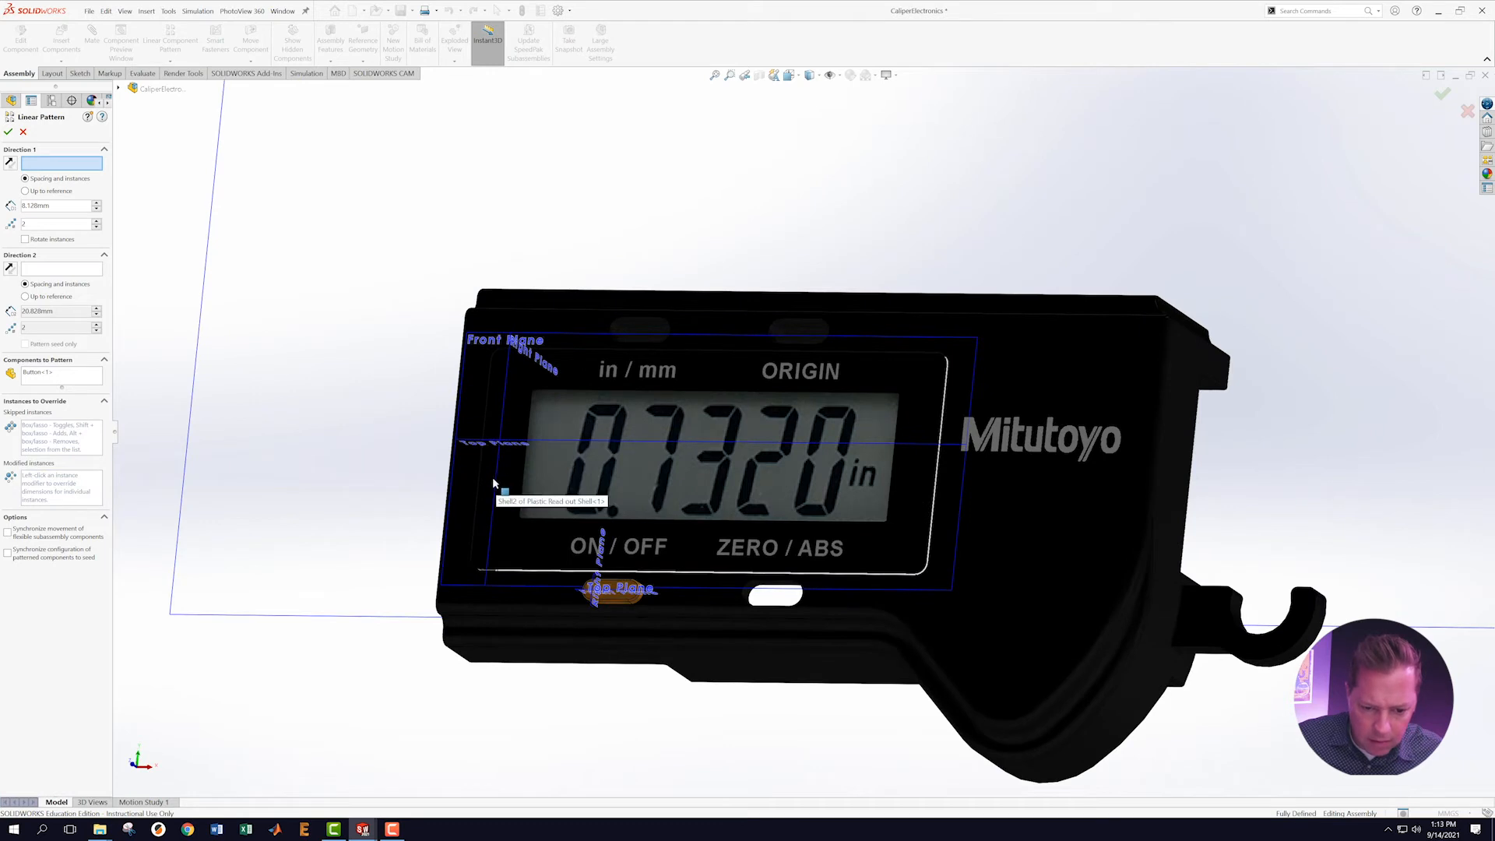
click(509, 361)
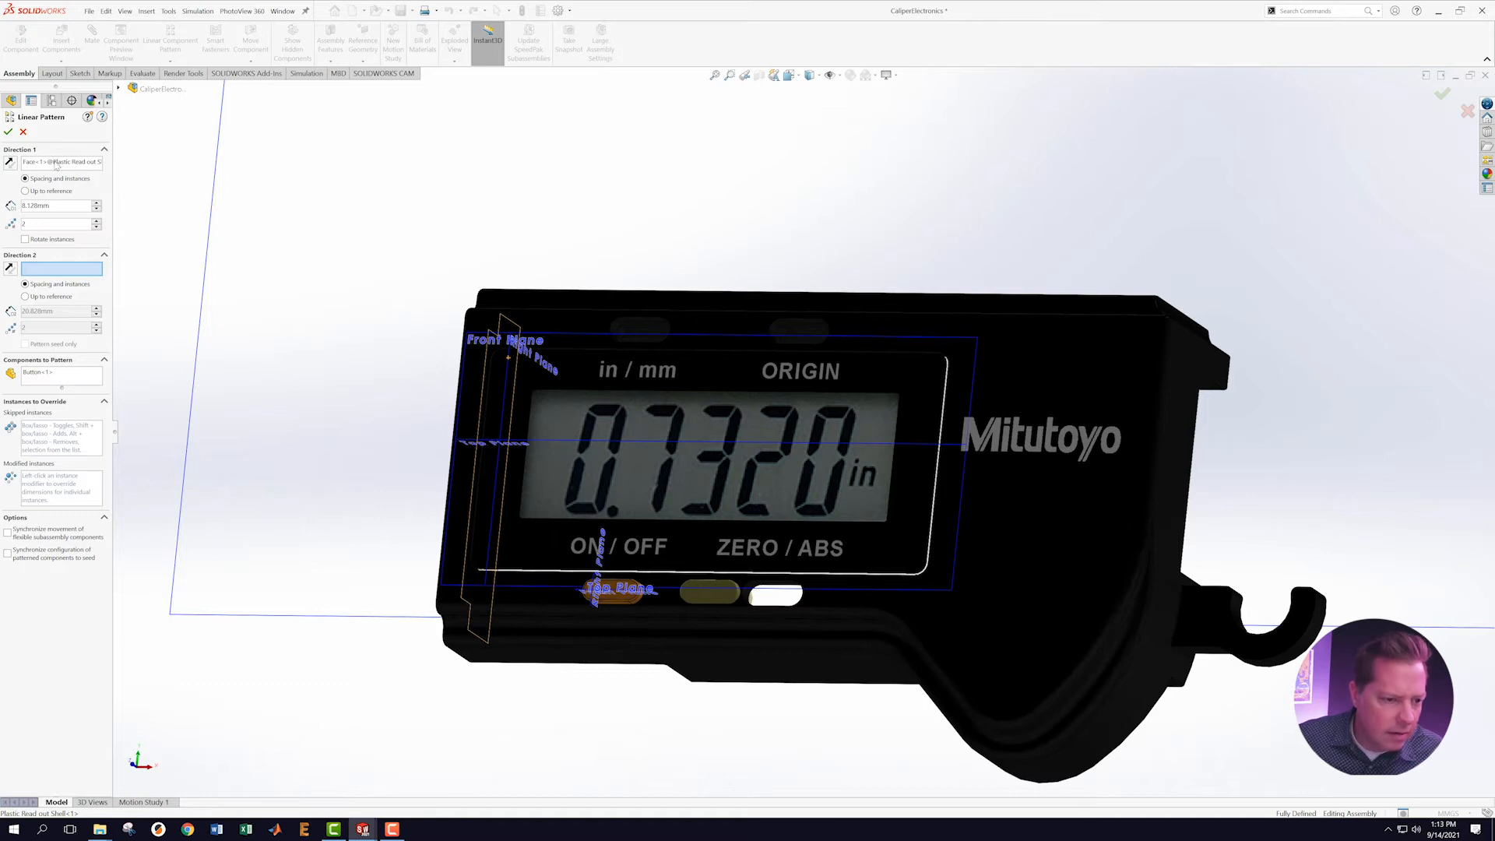
right_click(56, 164)
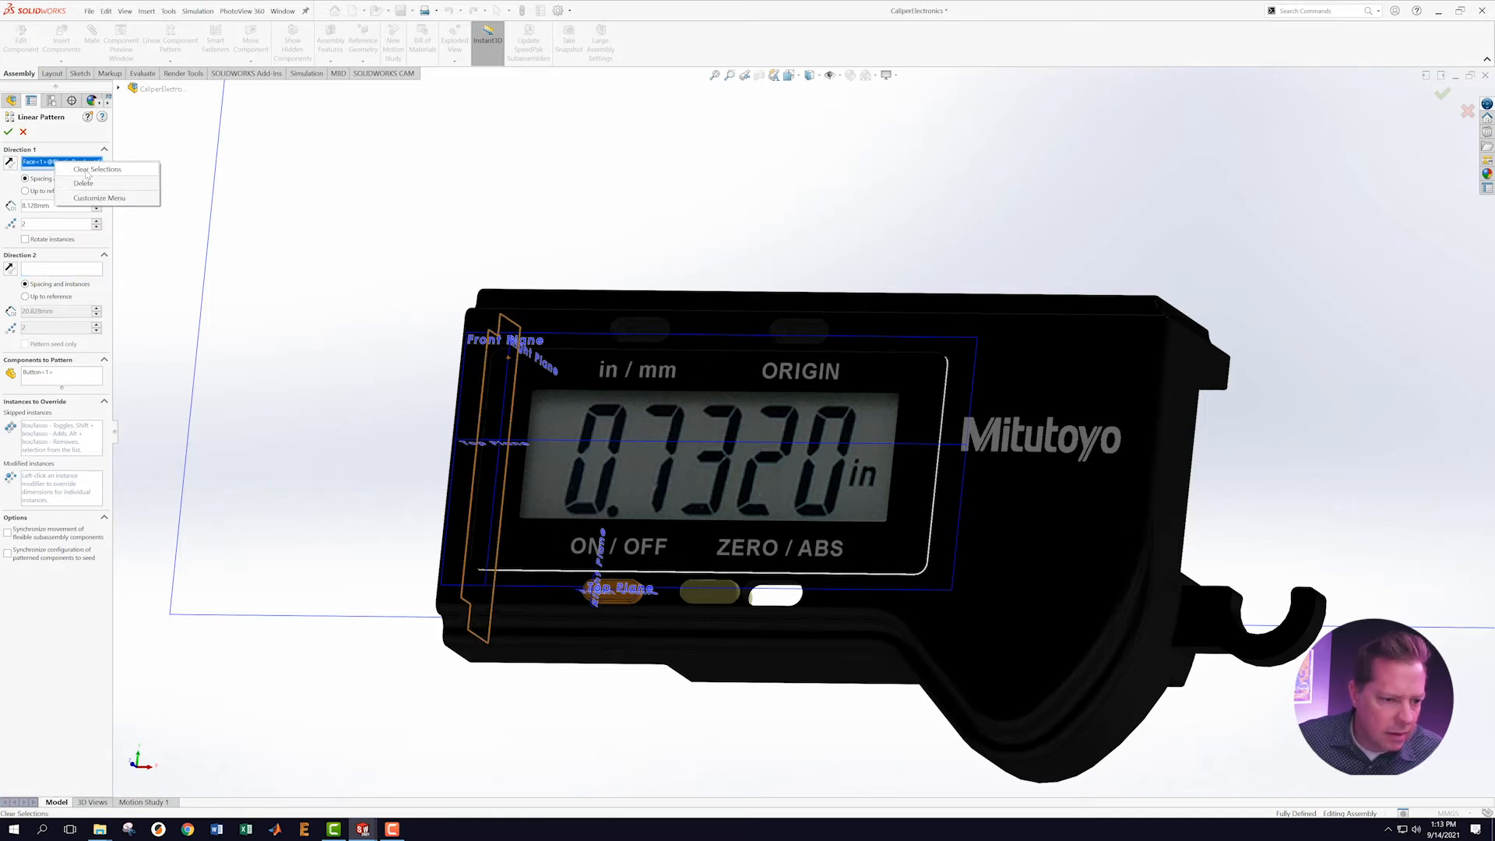
click(88, 170)
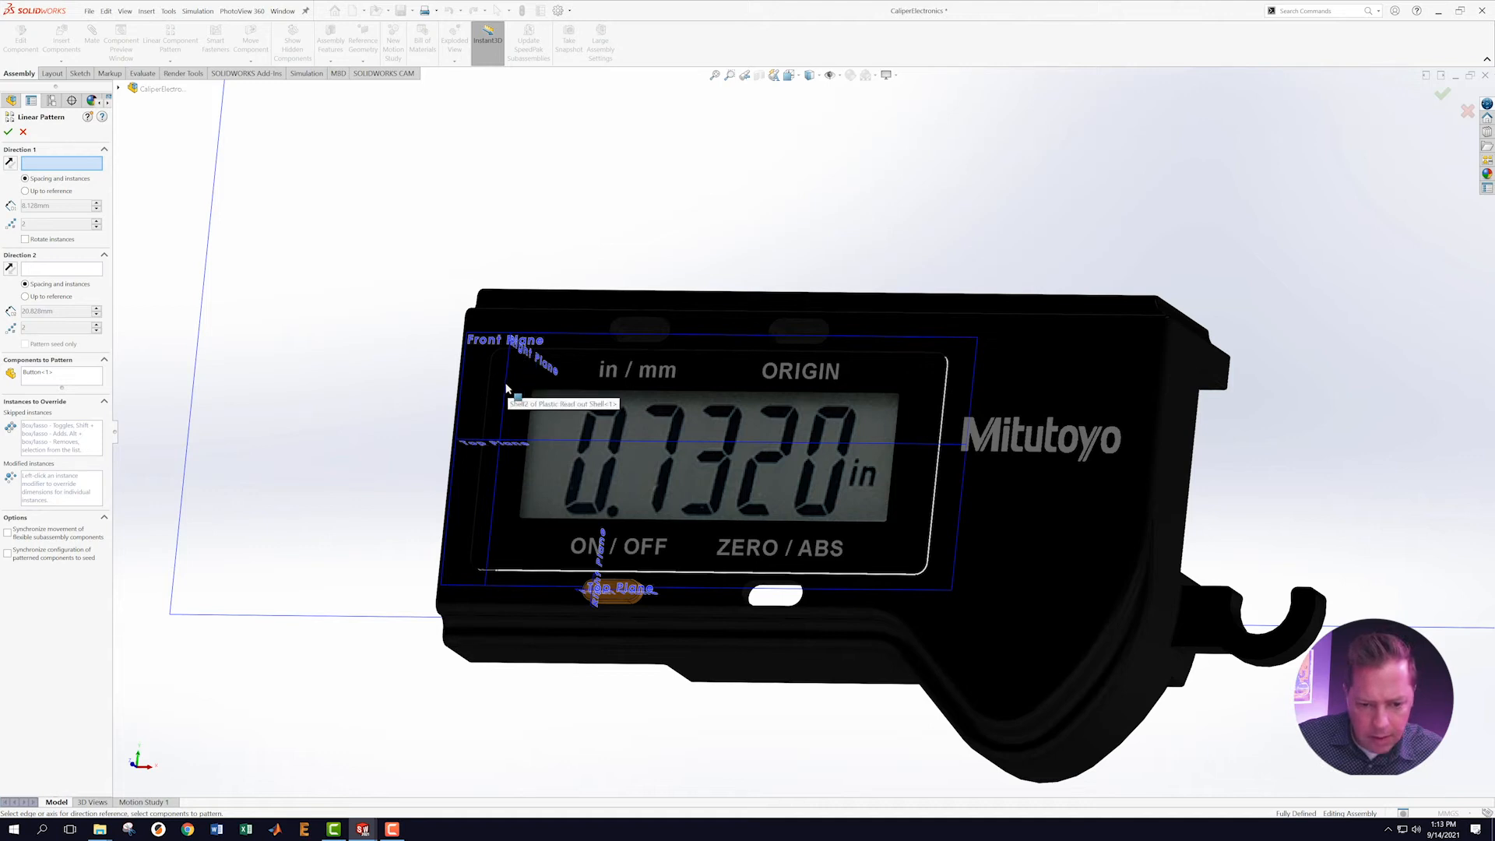
scroll(604, 527, up, 4)
scroll(660, 489, down, 5)
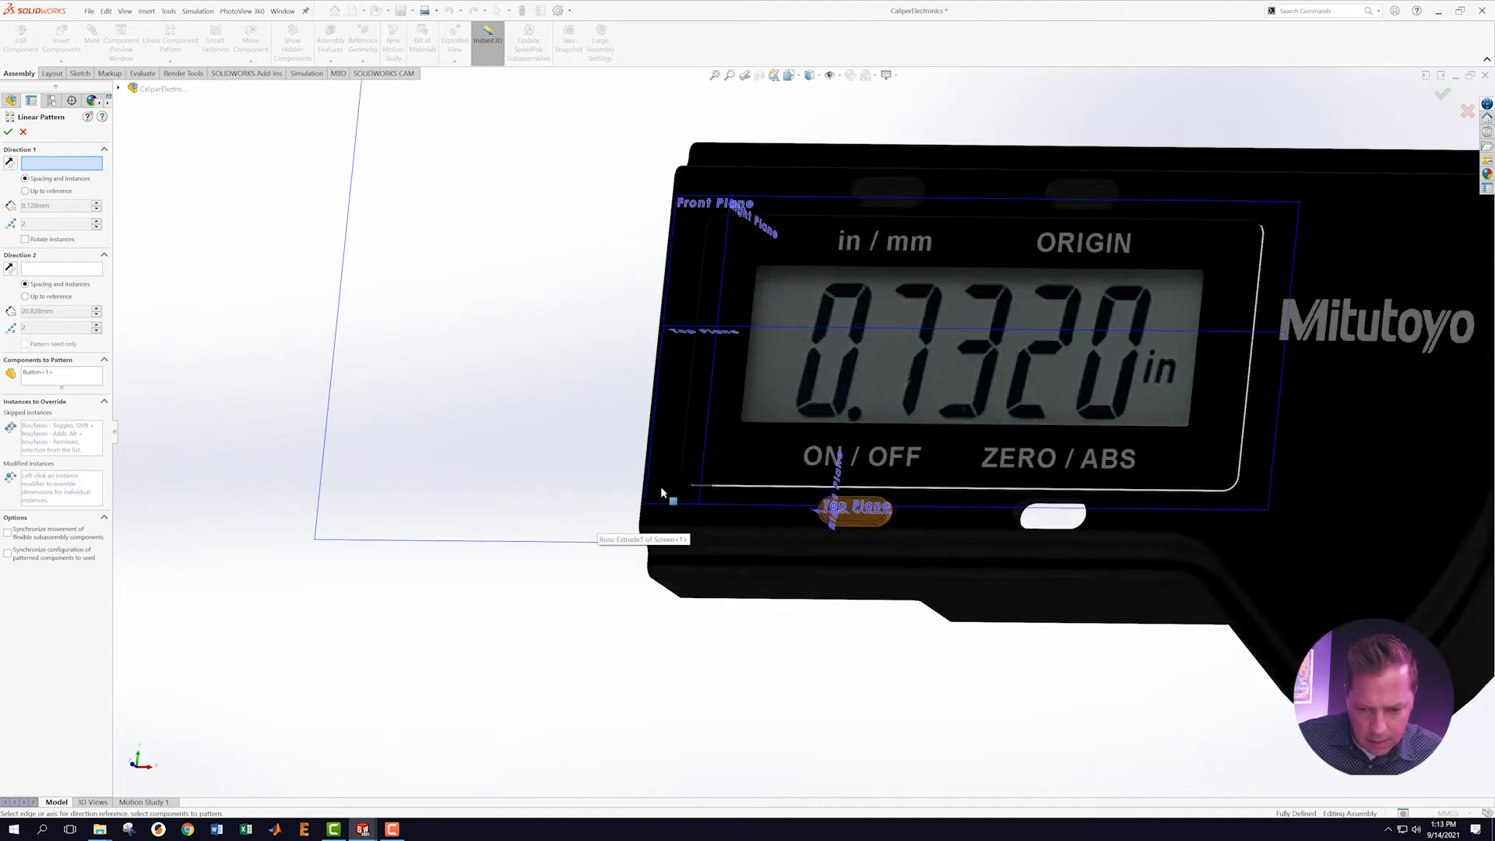
scroll(1114, 356, up, 3)
scroll(1113, 356, up, 3)
scroll(817, 324, down, 3)
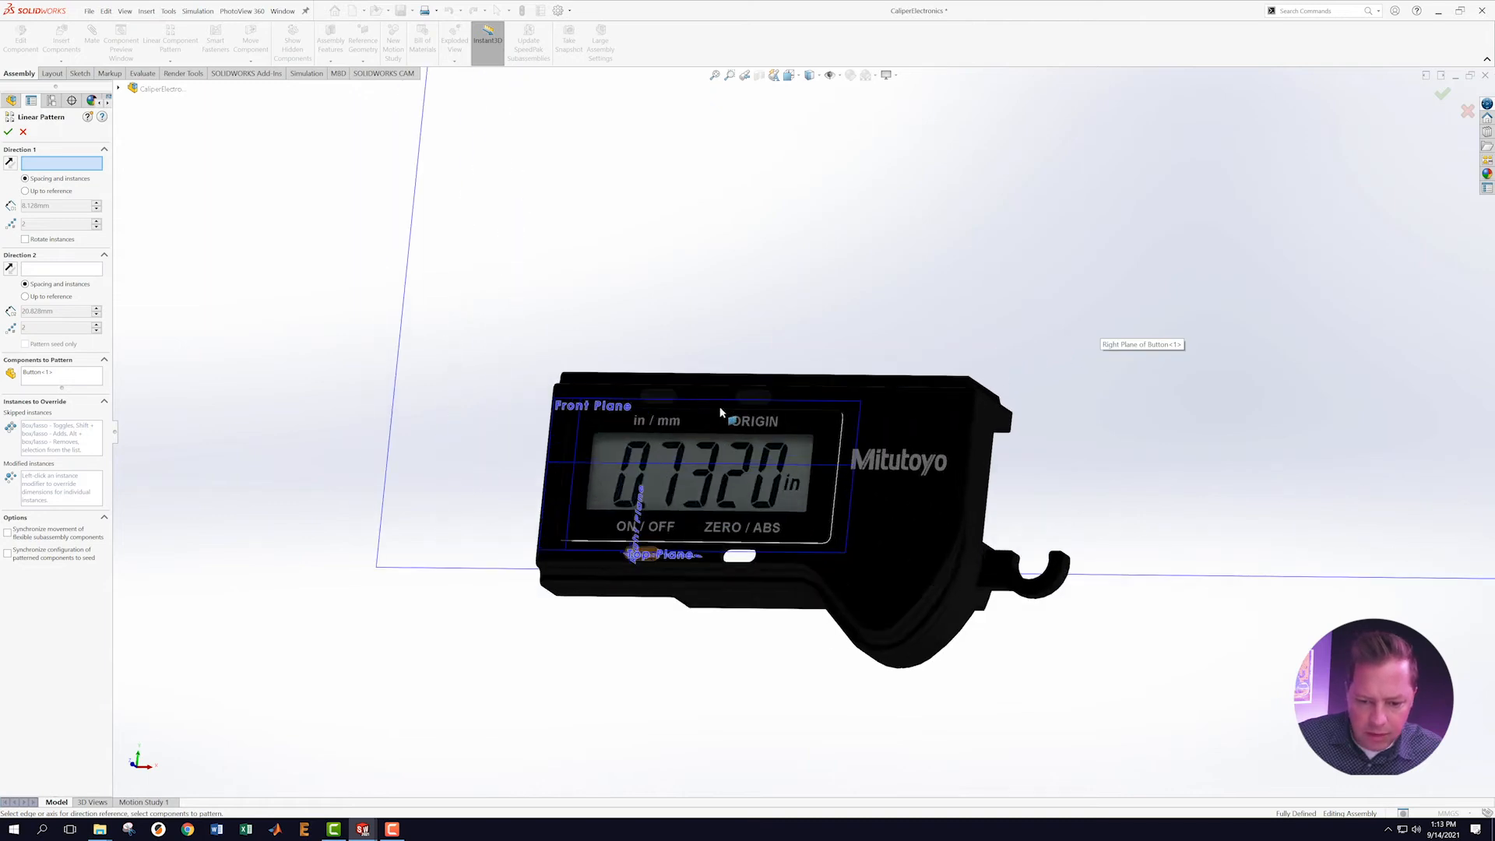
right_click(919, 403)
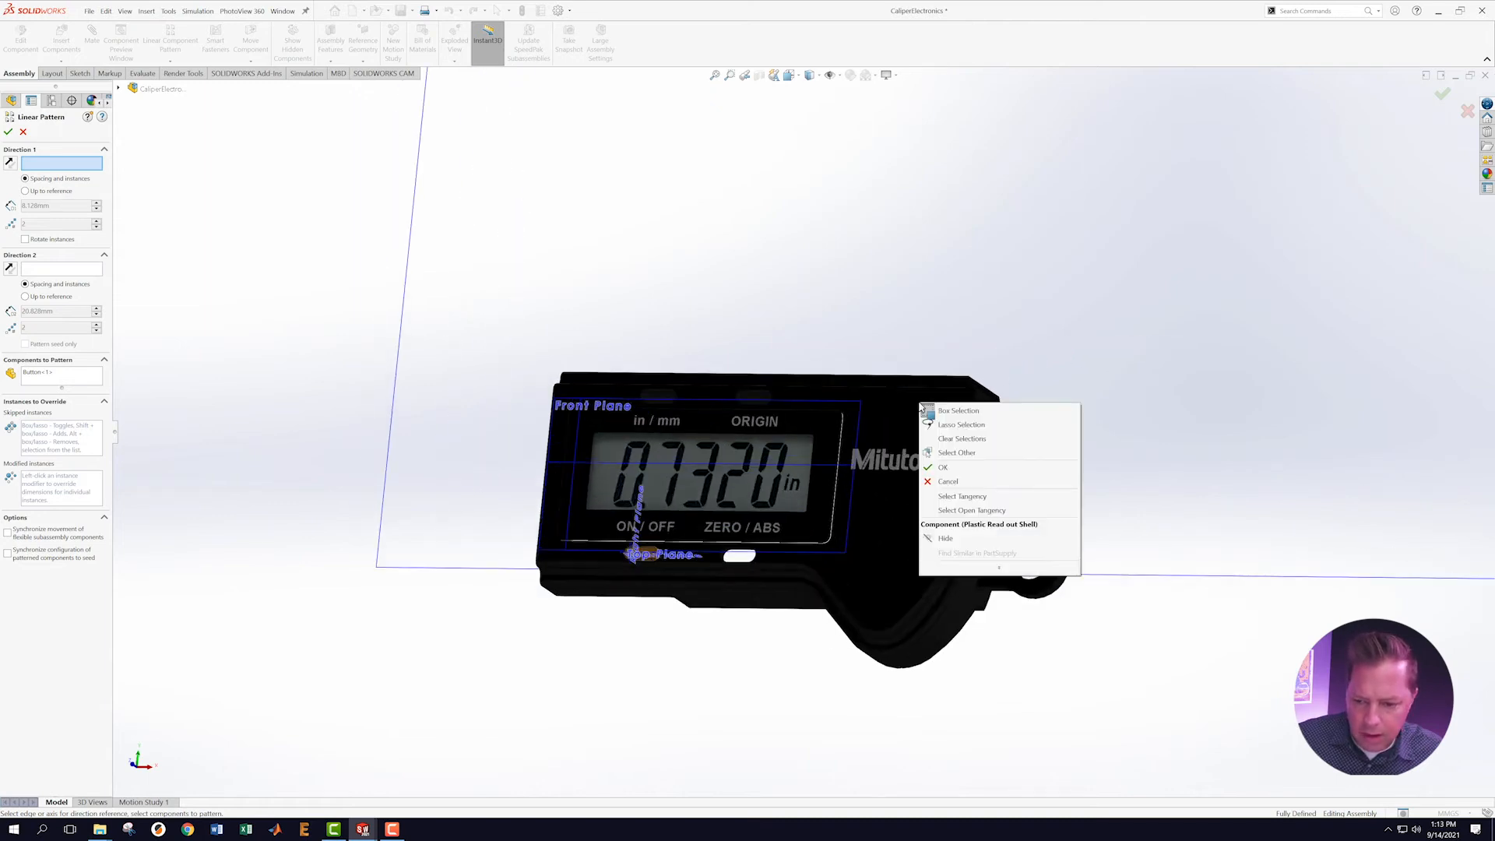
click(918, 389)
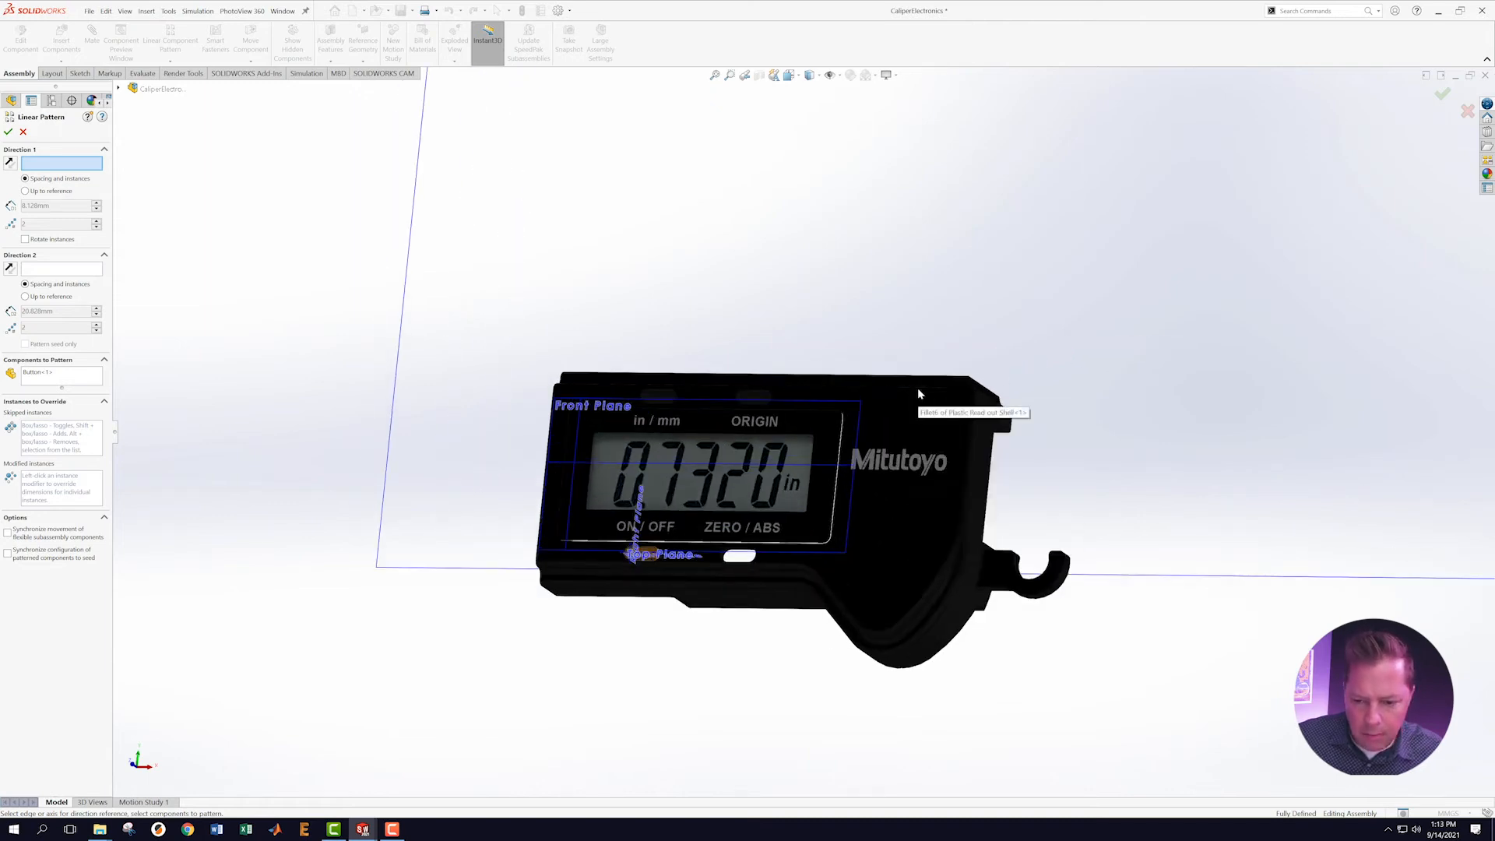
click(23, 132)
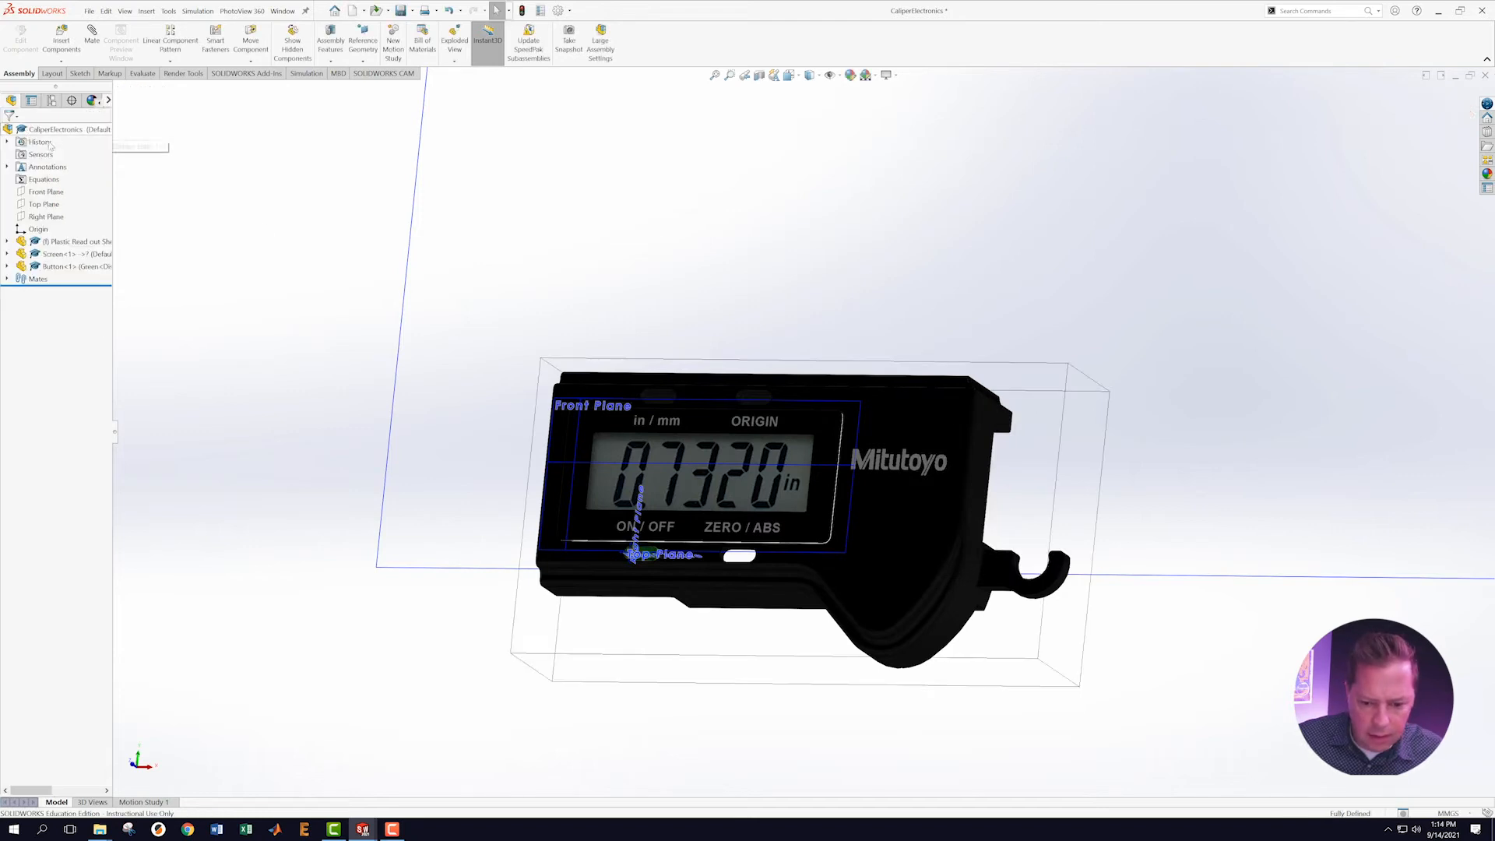
Hide the plastic read-out shell so only the screen, the button and their planes are shown.
click(939, 420)
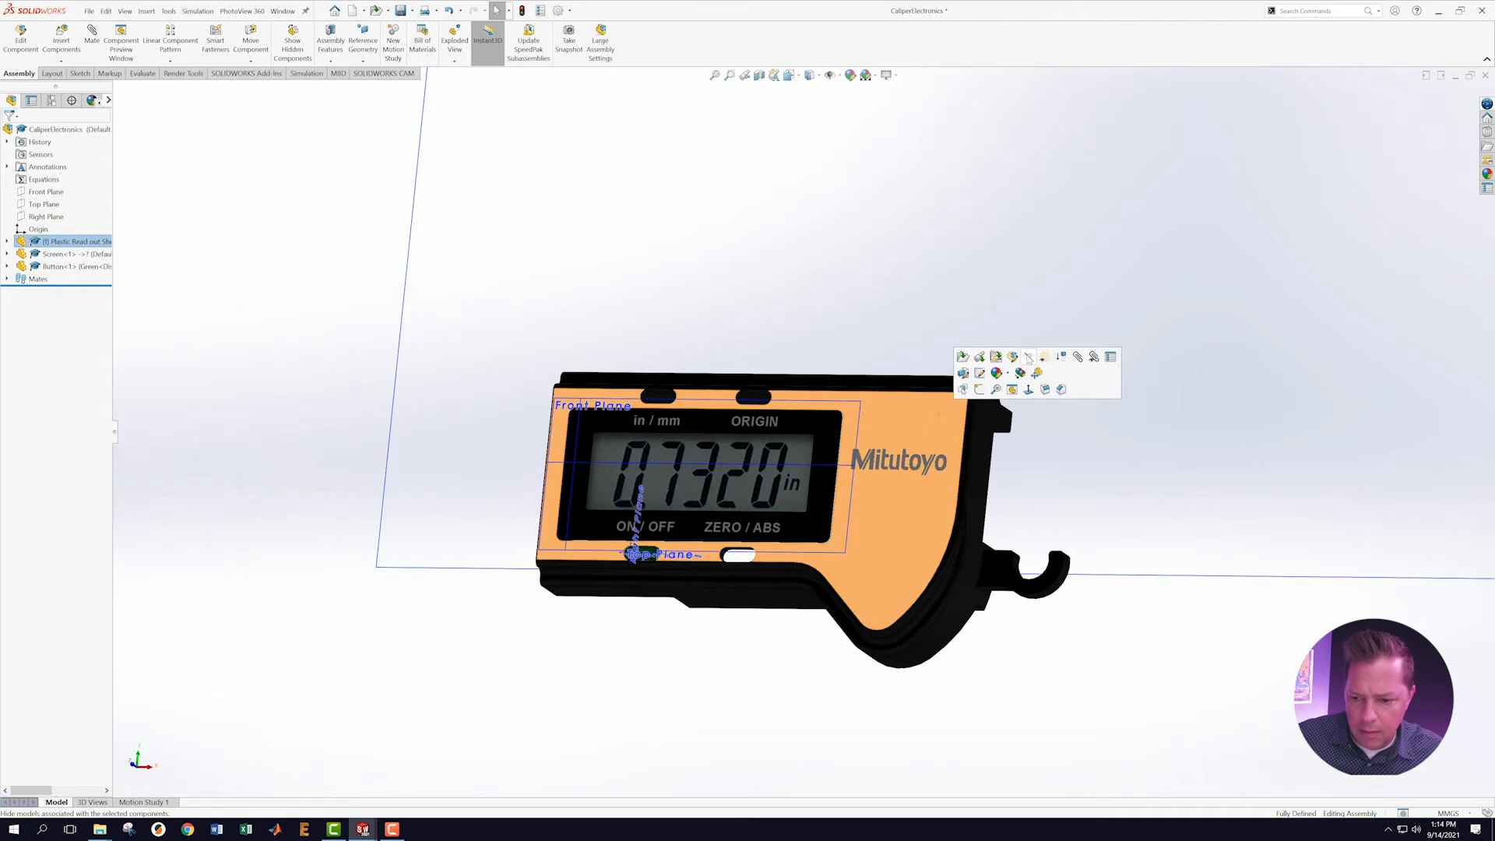
click(1029, 357)
click(816, 299)
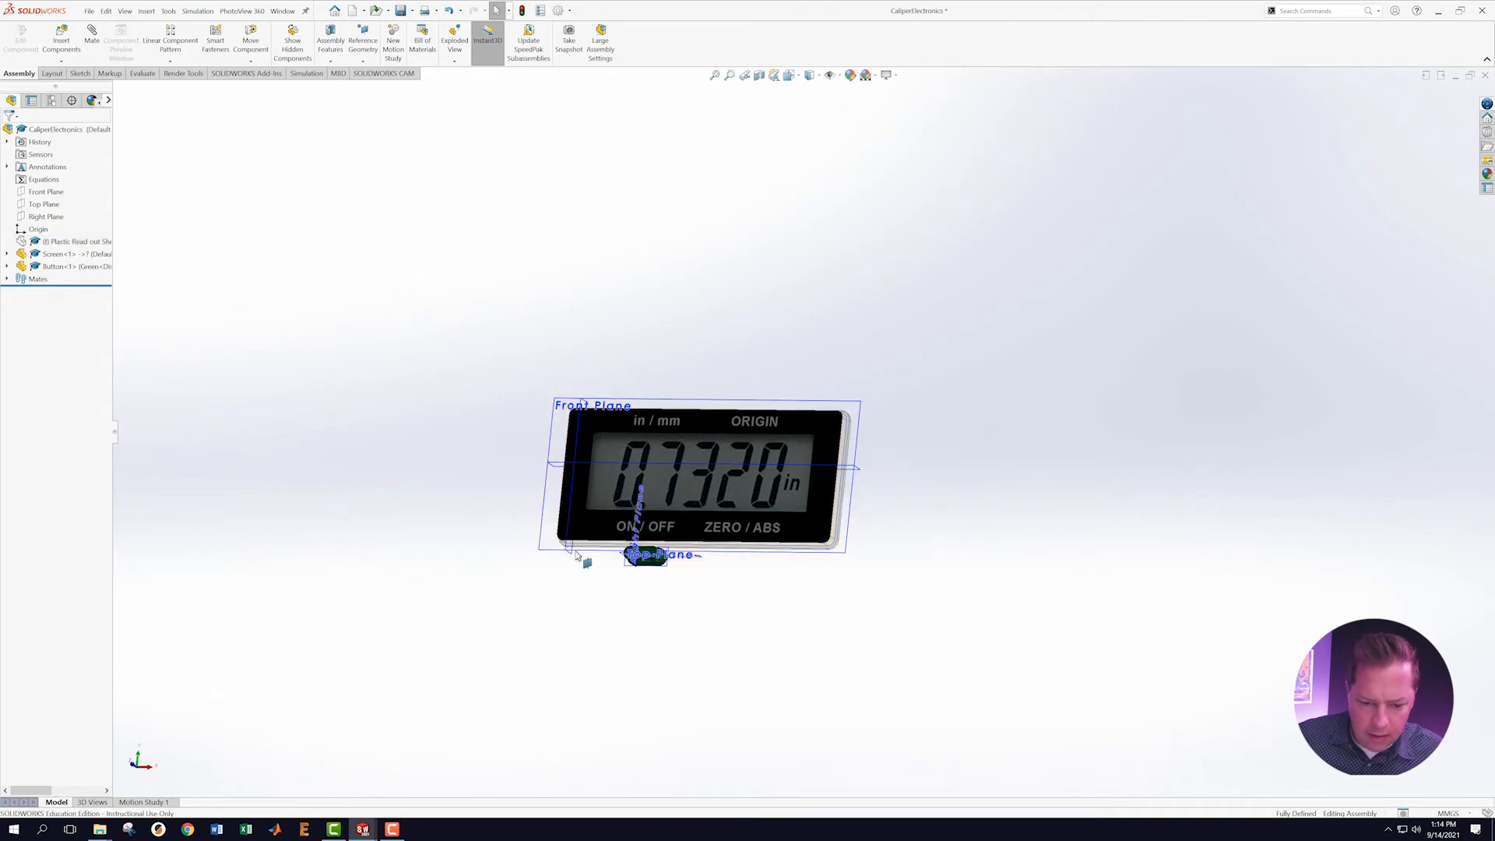
scroll(584, 558, down, 3)
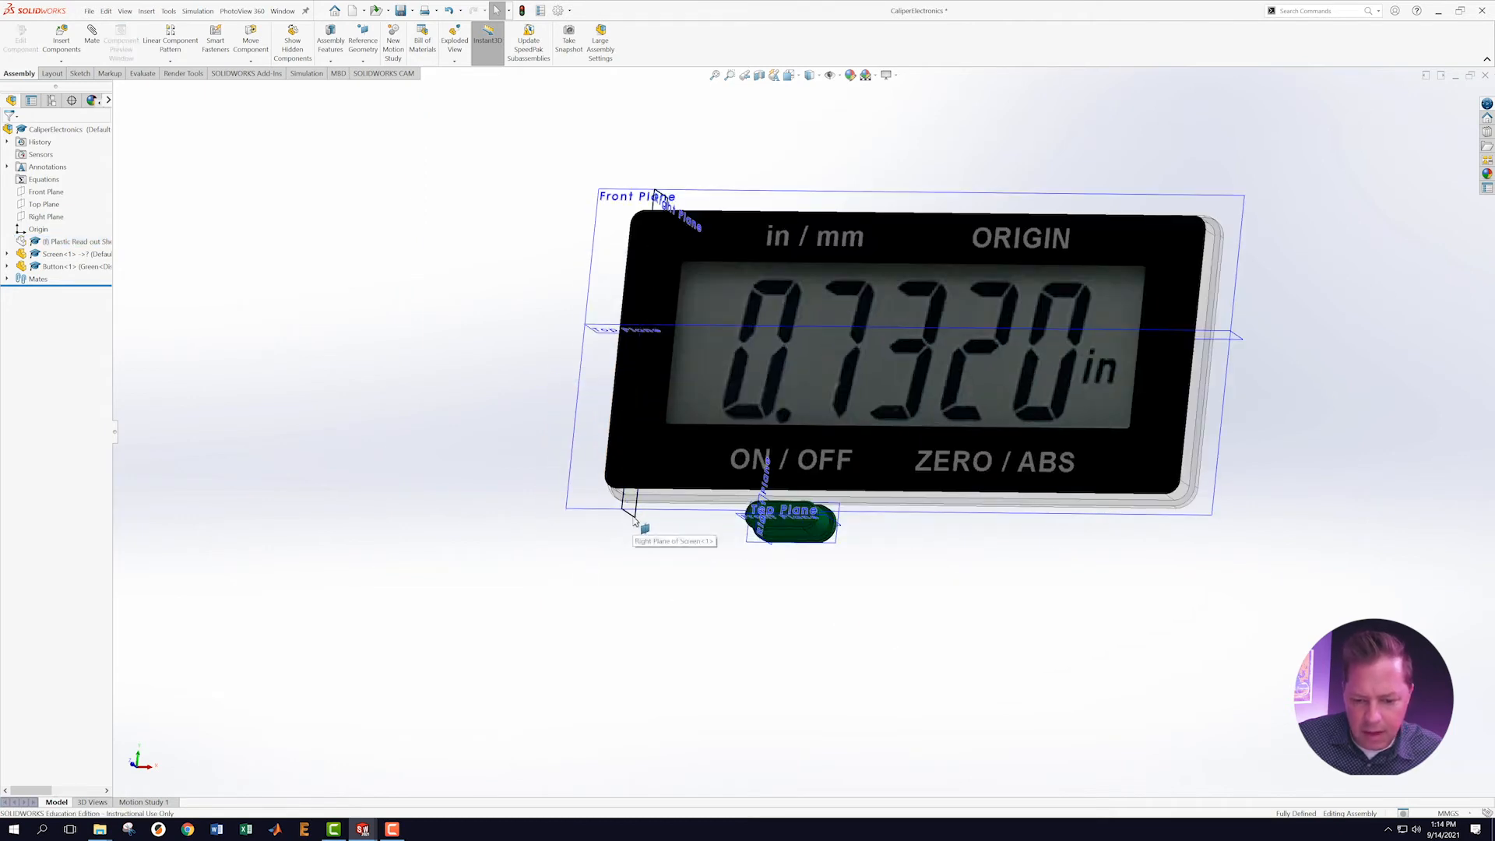
scroll(662, 530, up, 3)
scroll(684, 537, down, 2)
scroll(1005, 334, up, 3)
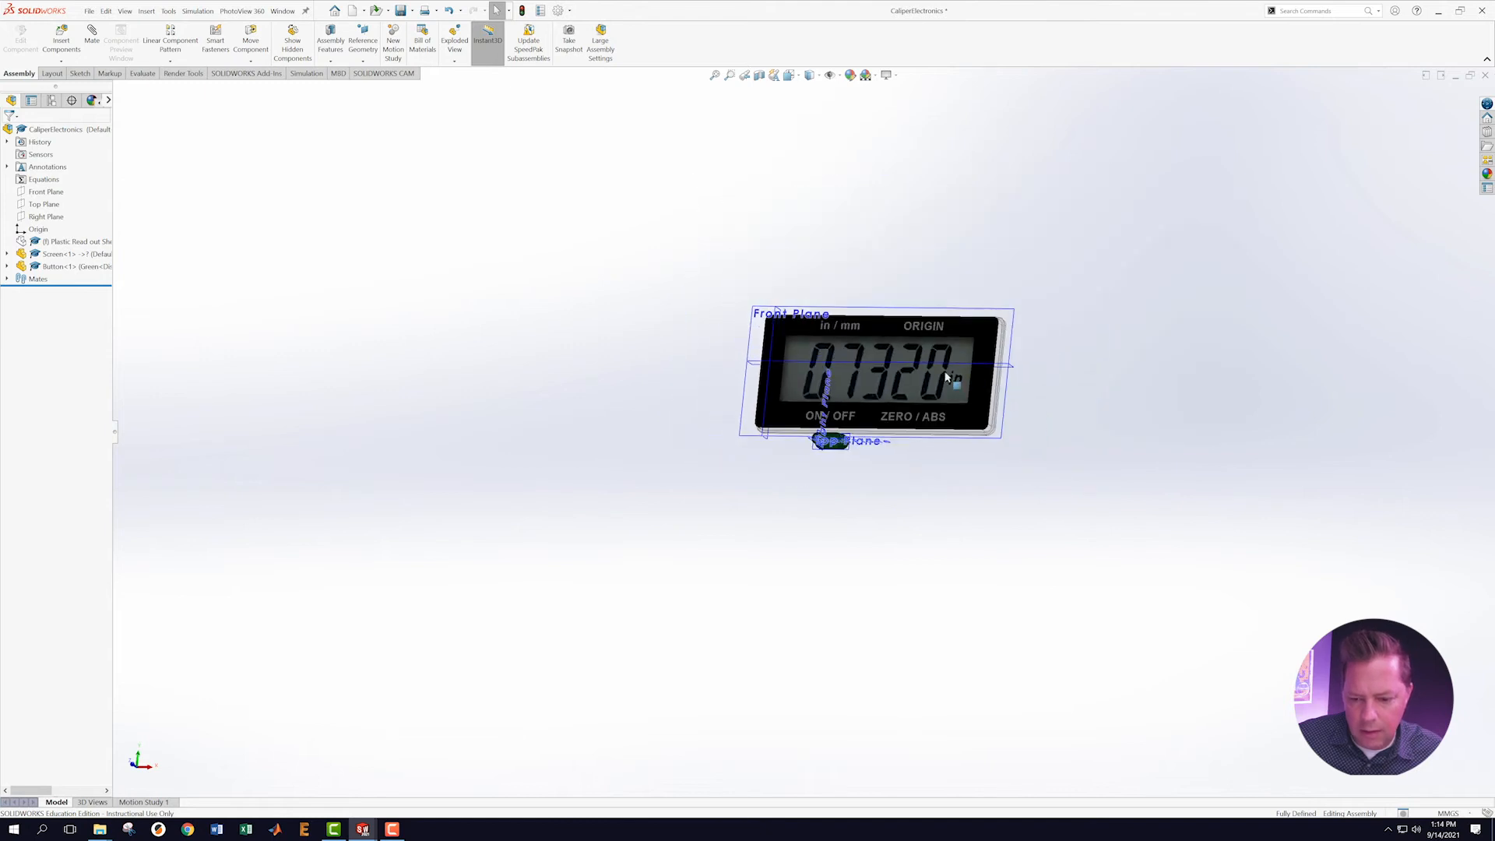
Stretch the screen component's Right Plane outline well below the display so that it is easy to select.
scroll(964, 352, down, 2)
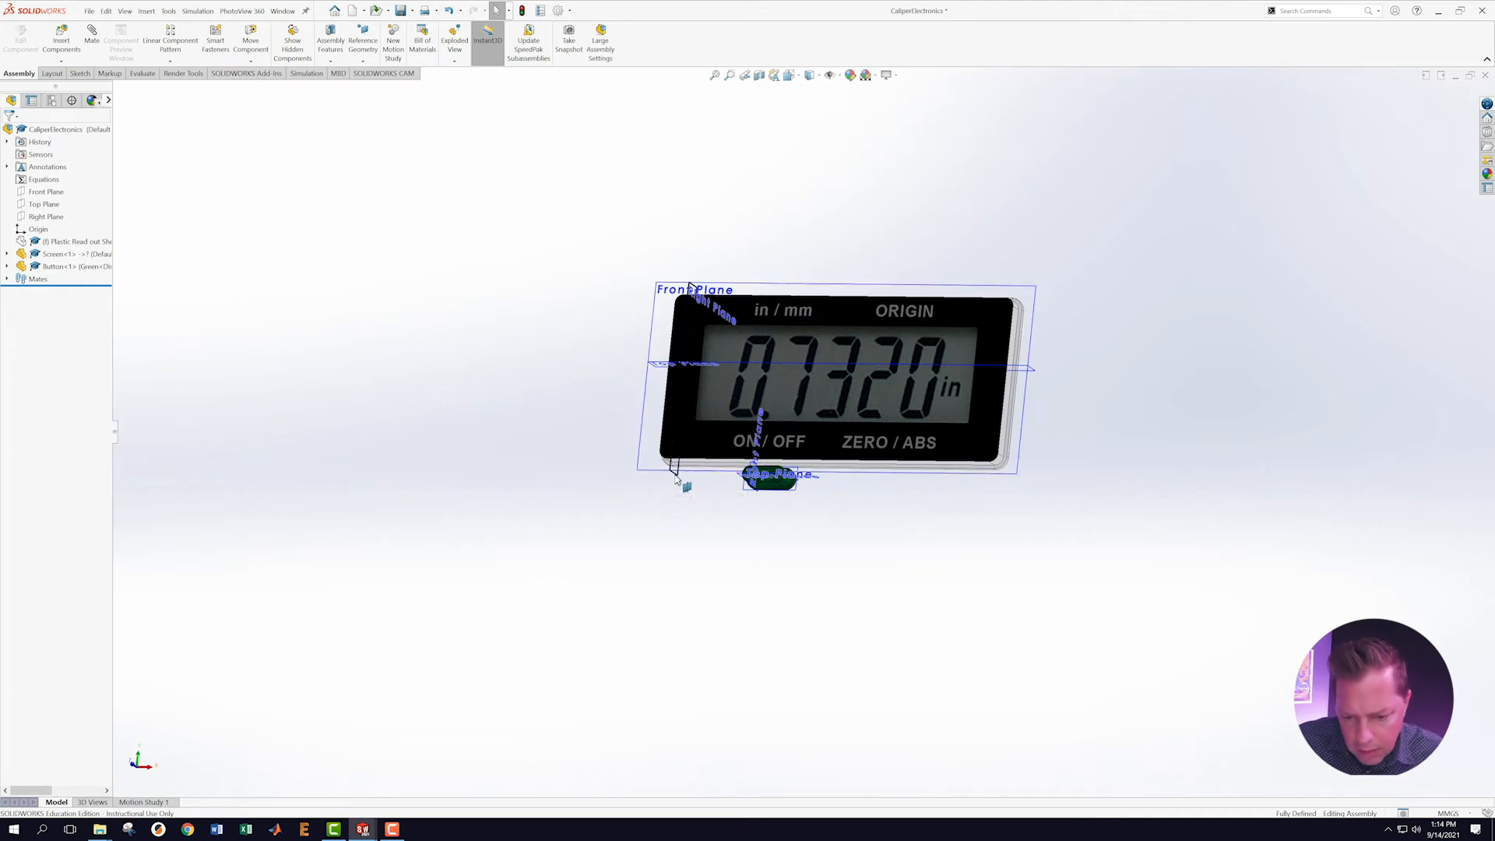
click(677, 481)
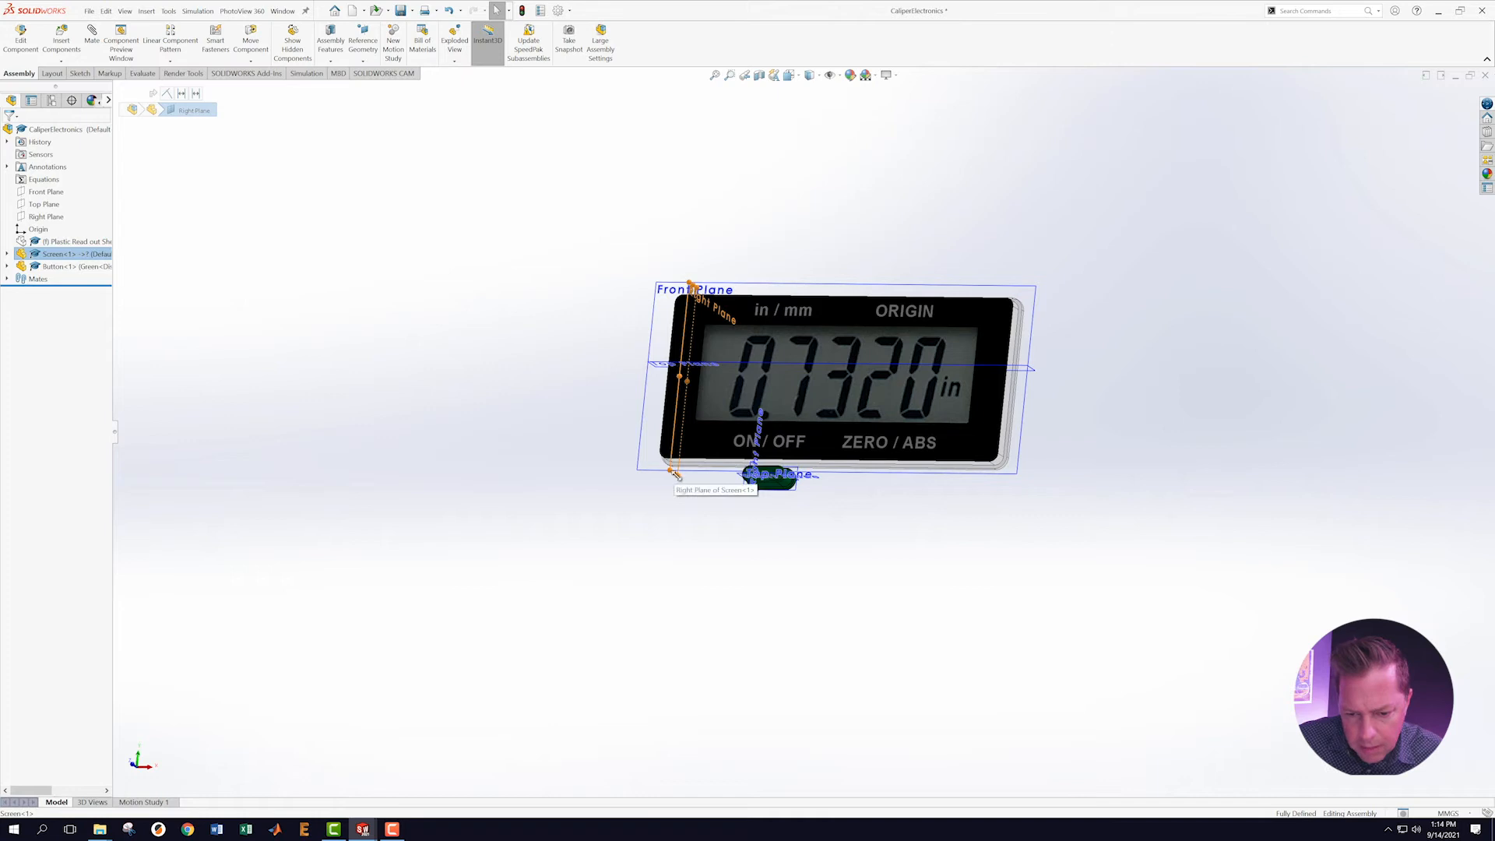
drag(679, 477, 716, 700)
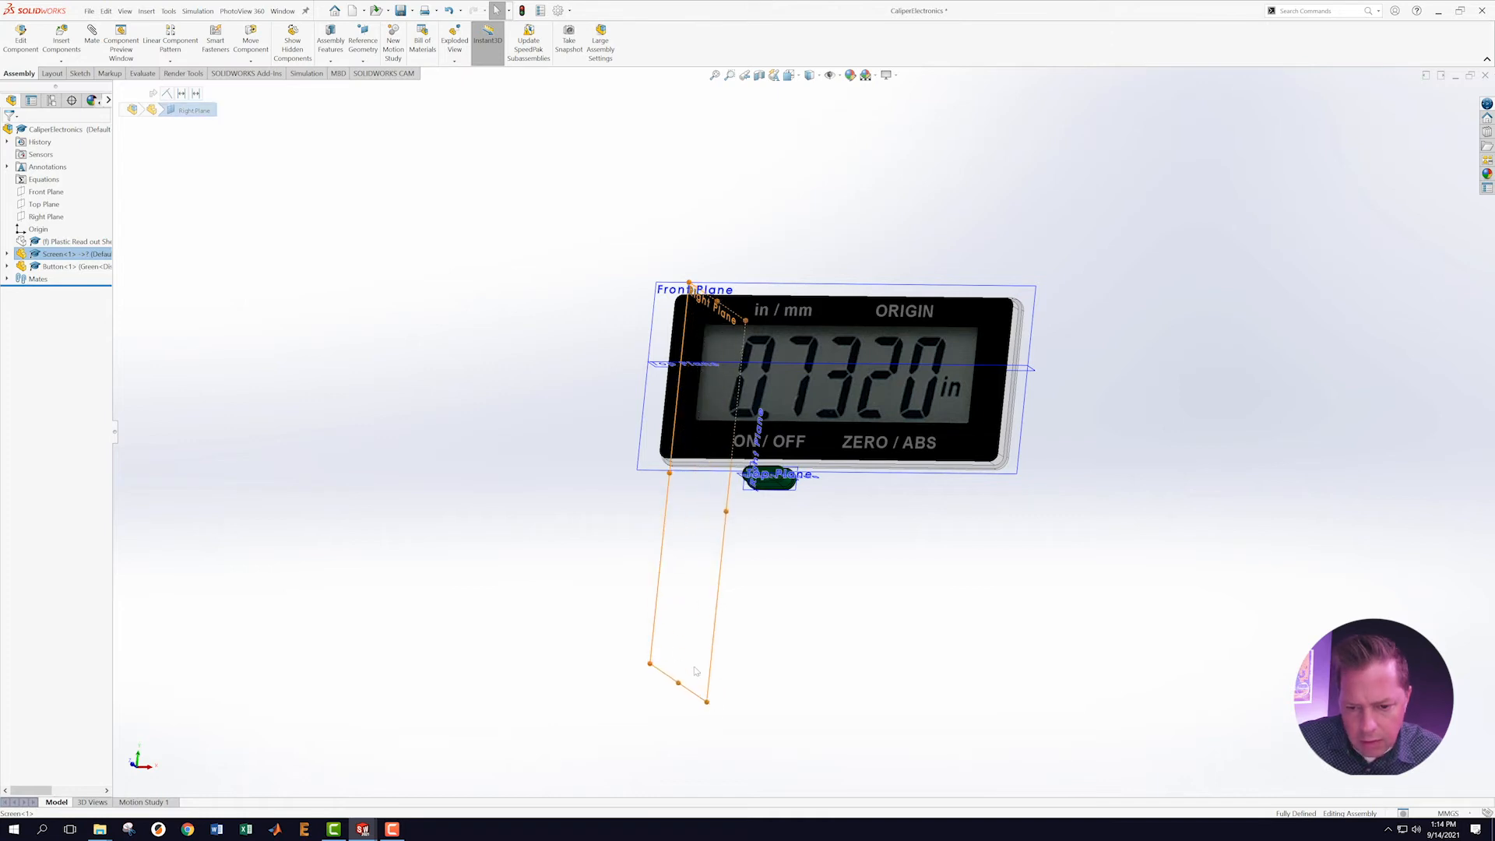
click(478, 466)
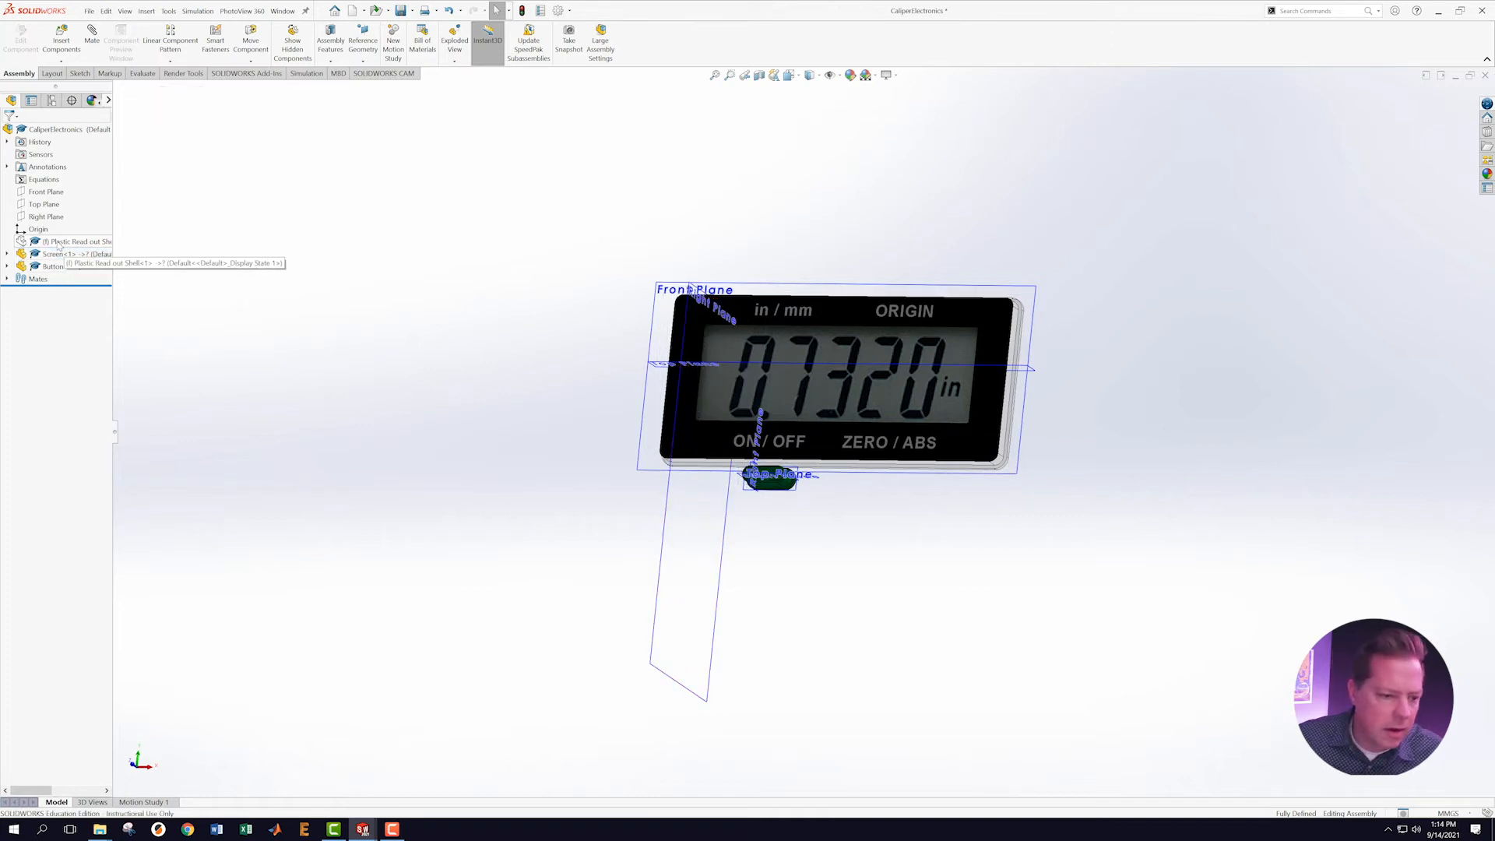
Show the hidden plastic read-out shell again.
mouse_move(25, 243)
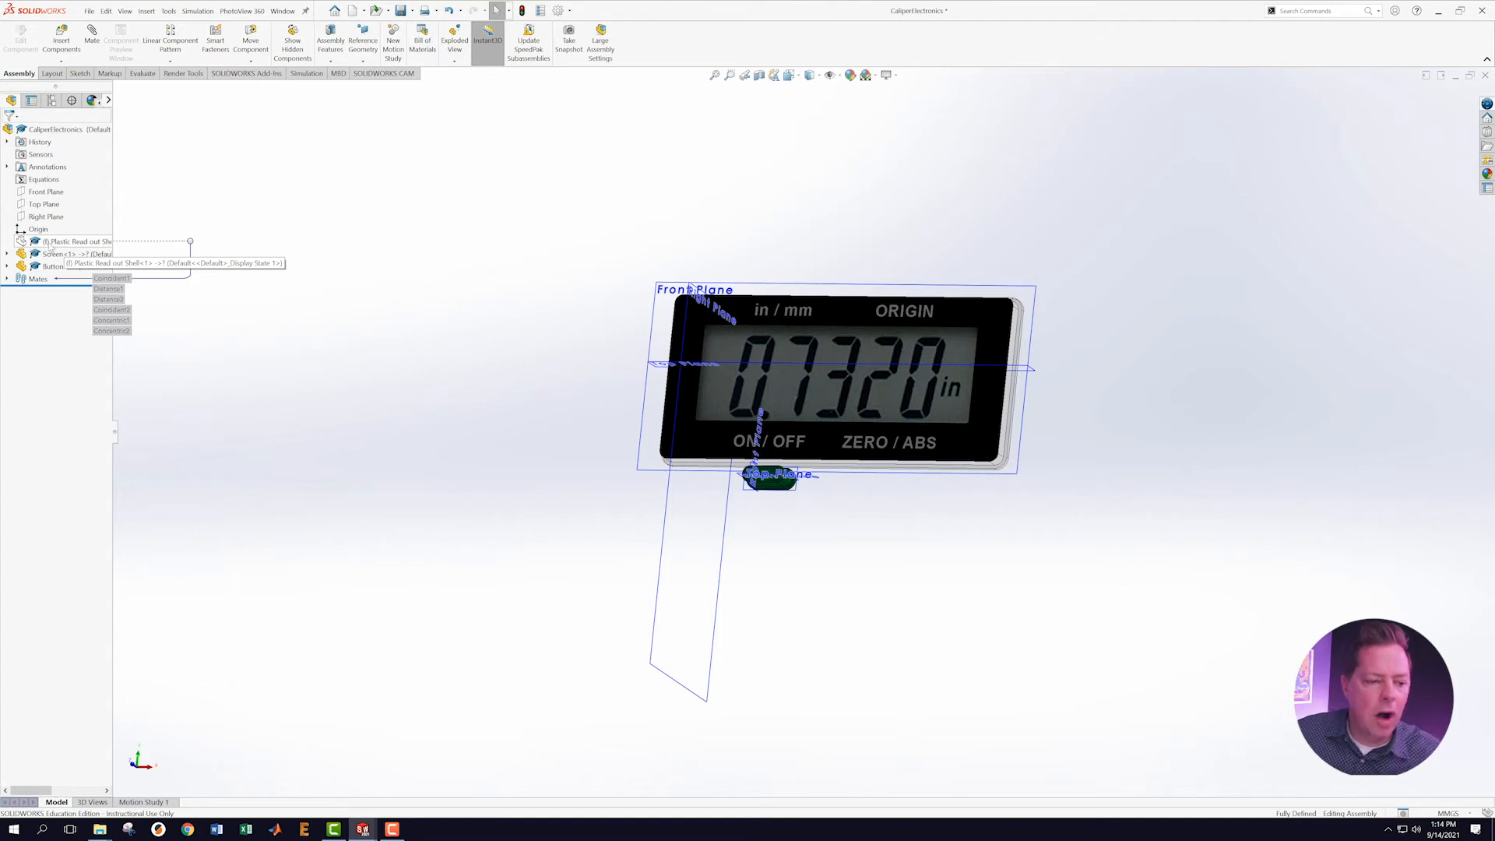
right_click(50, 244)
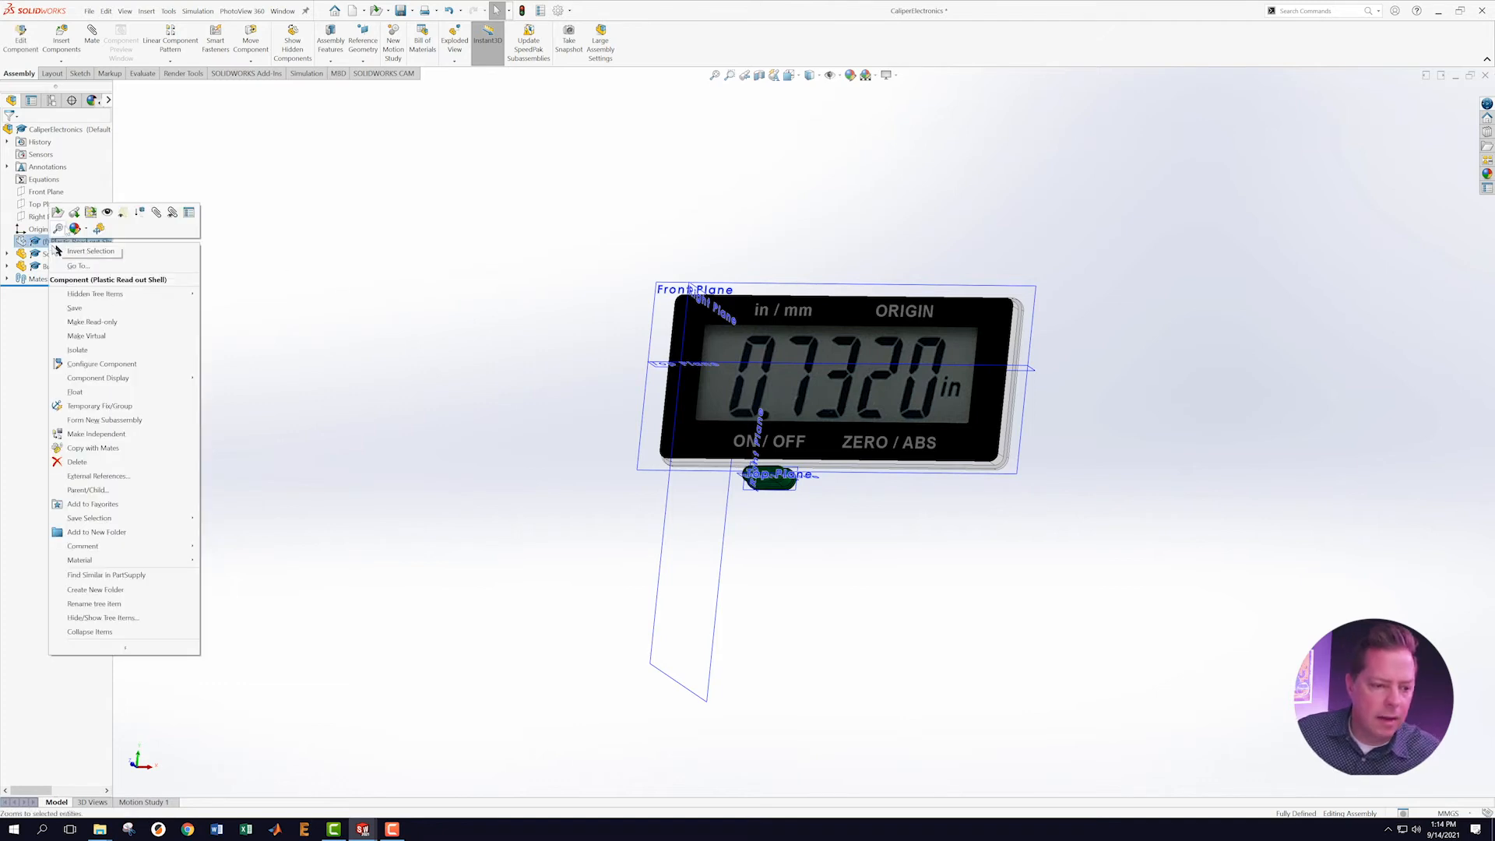
click(107, 214)
click(313, 424)
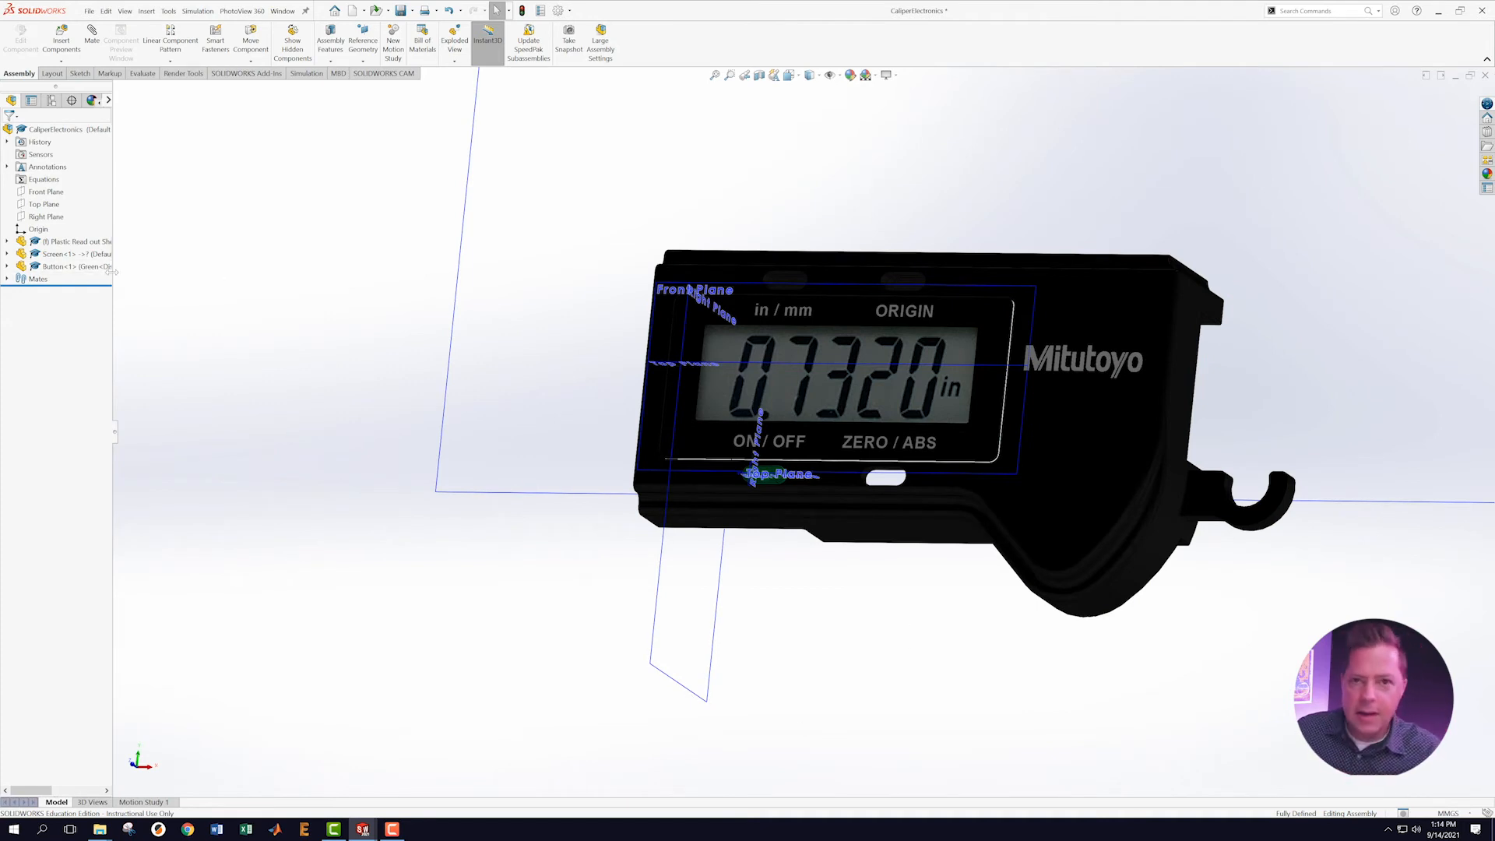
Start a linear component pattern of the green button with two instances along the screen's Right Plane direction, spaced 13.208 mm.
click(65, 266)
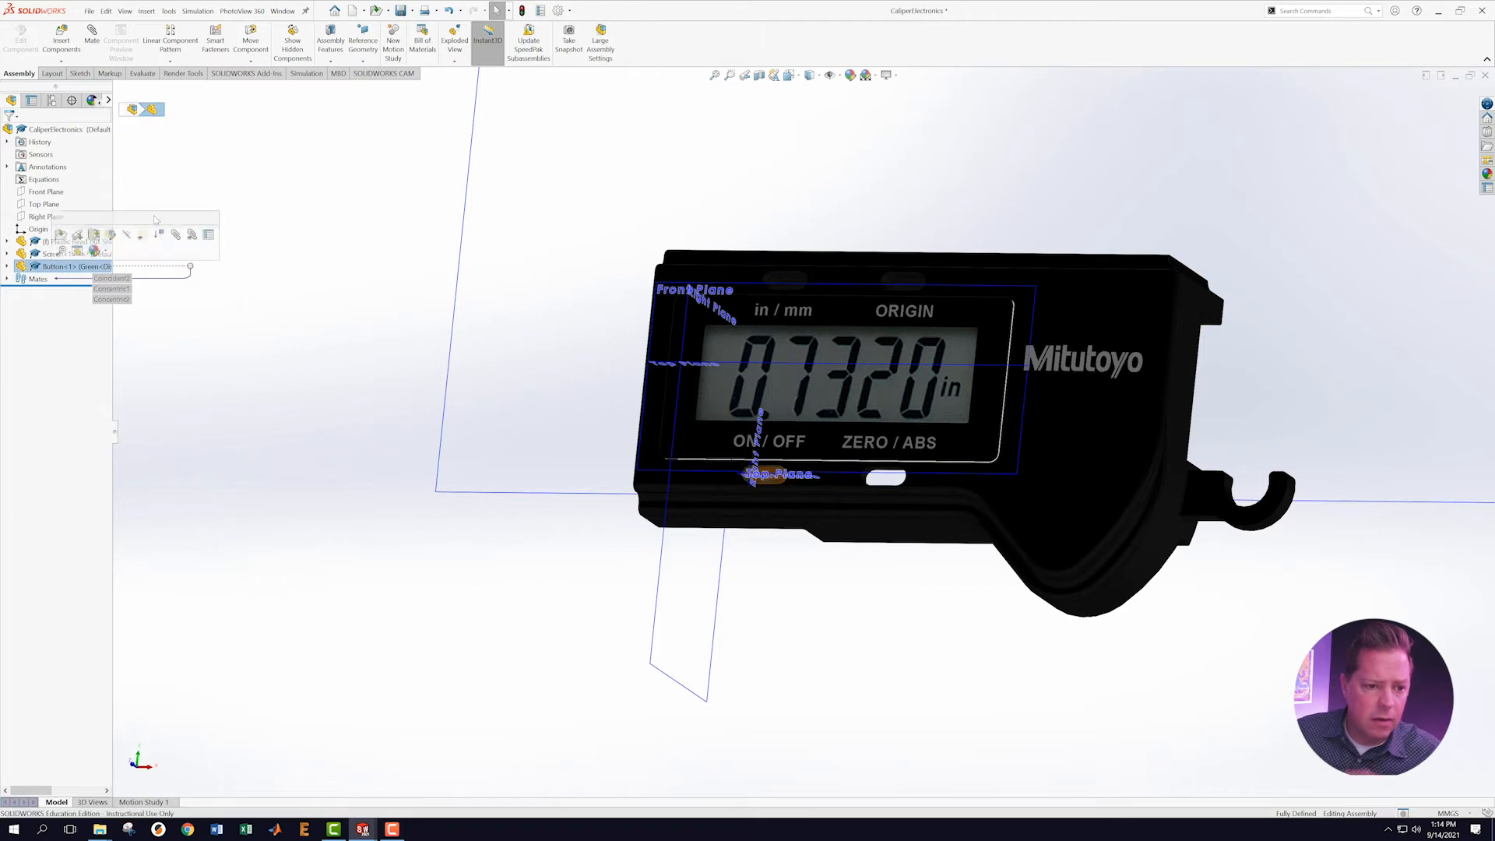
click(172, 31)
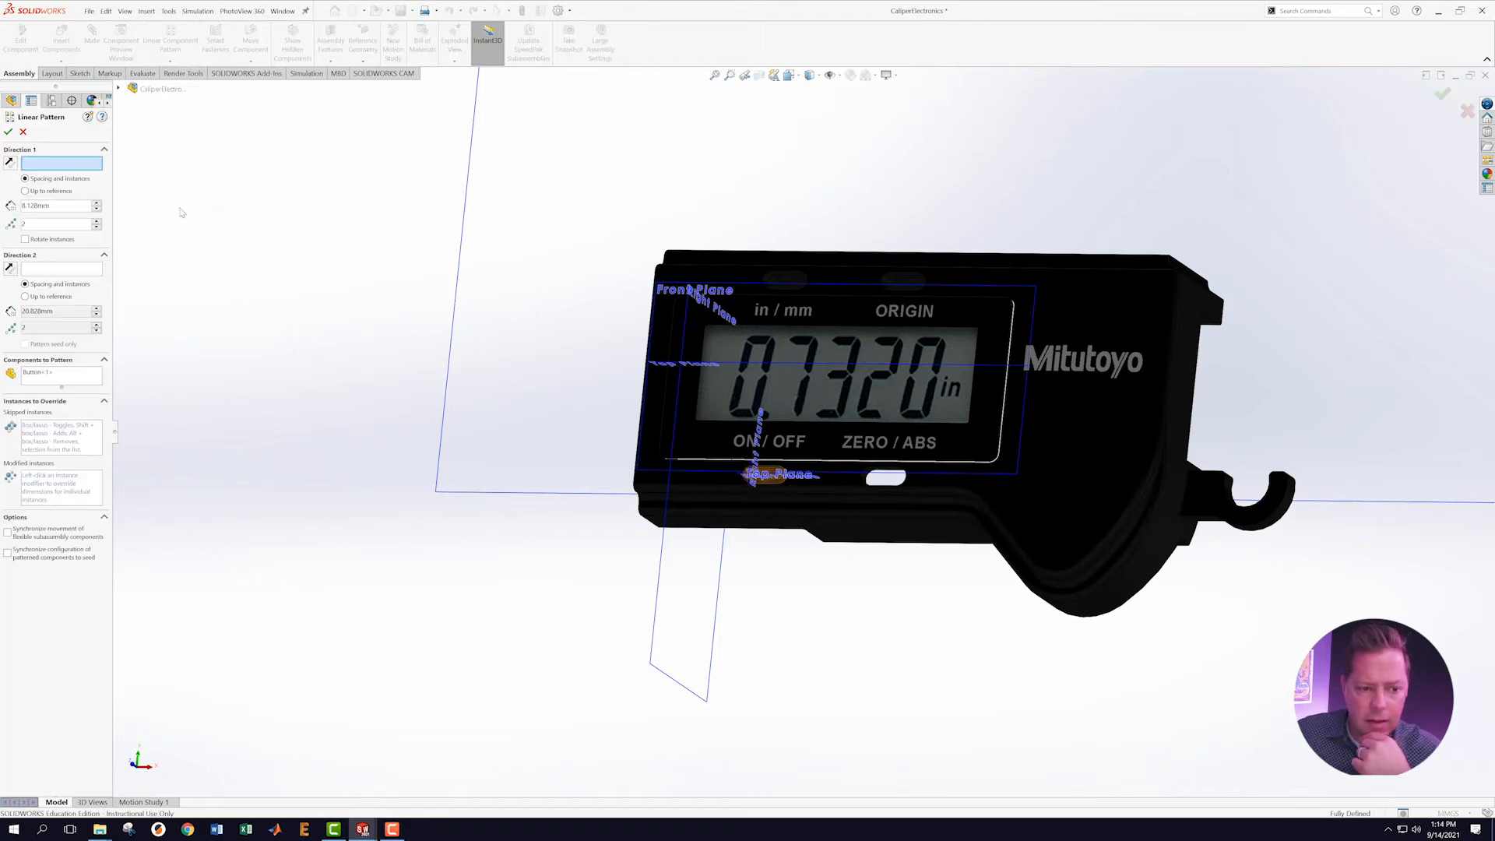
click(683, 692)
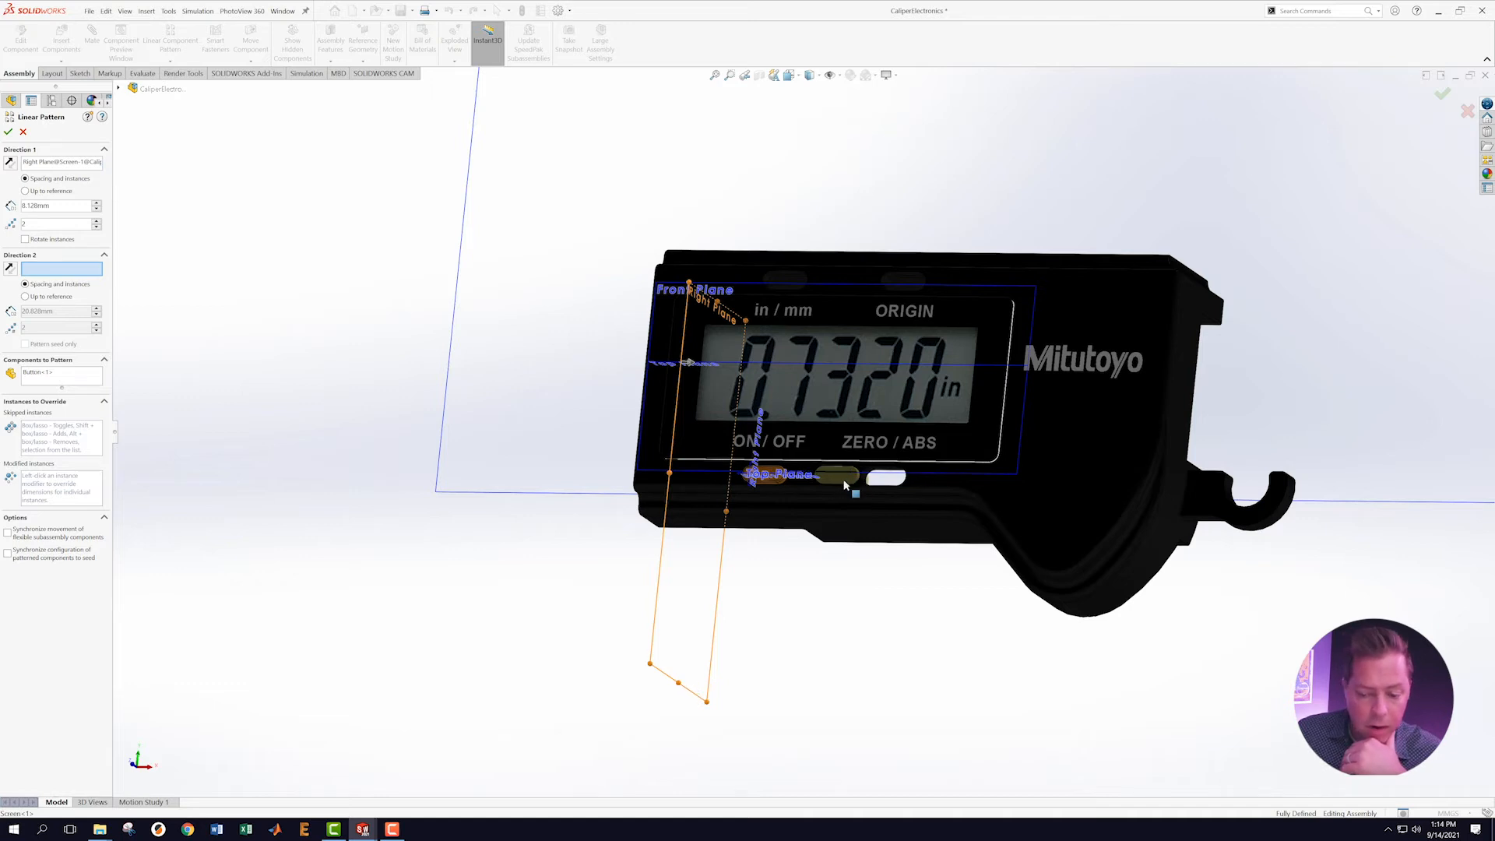
double_click(59, 205)
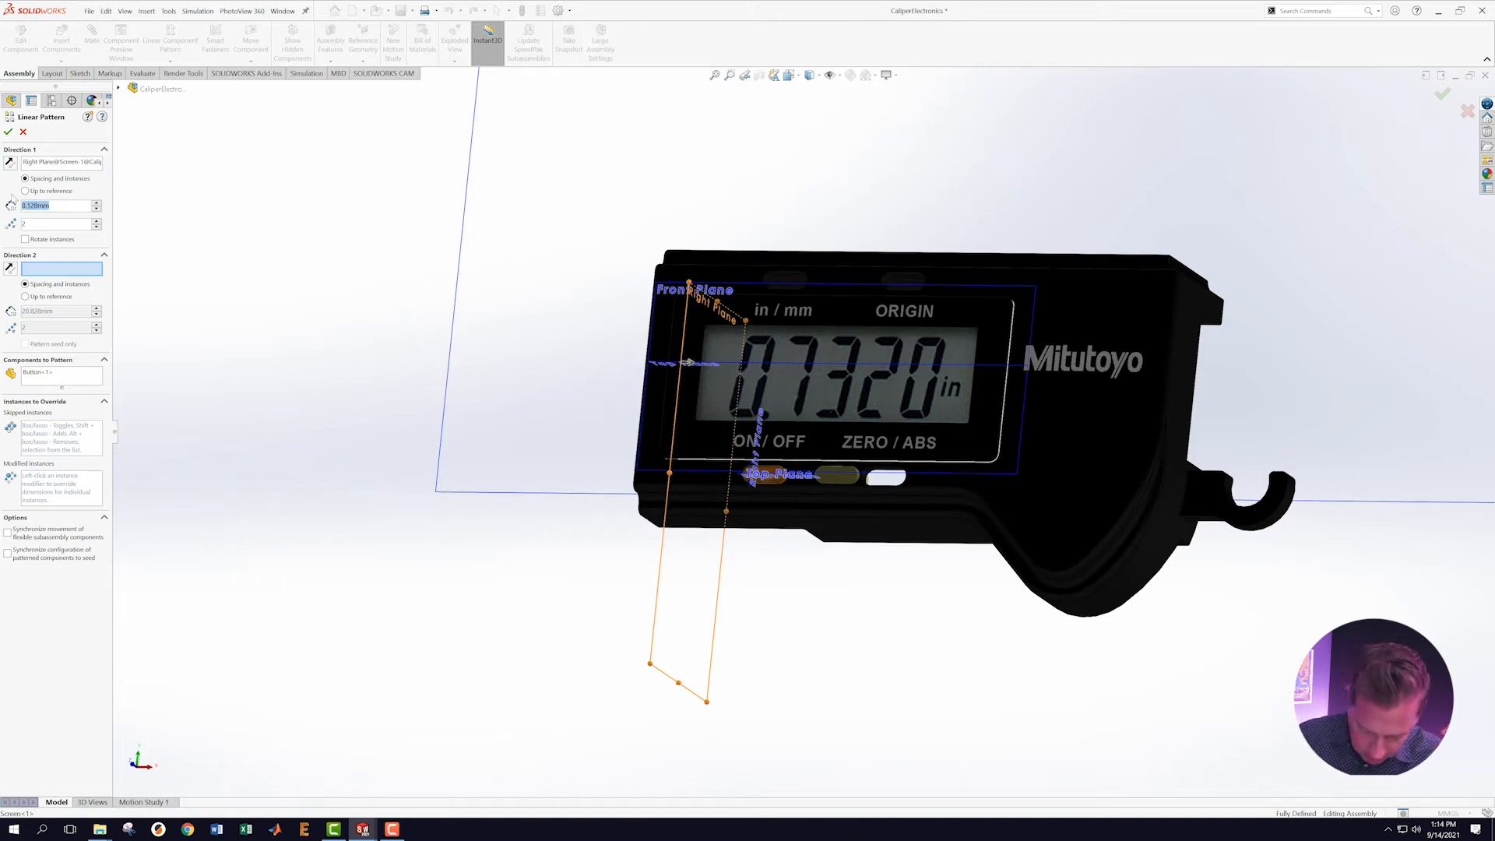
text(13.208)
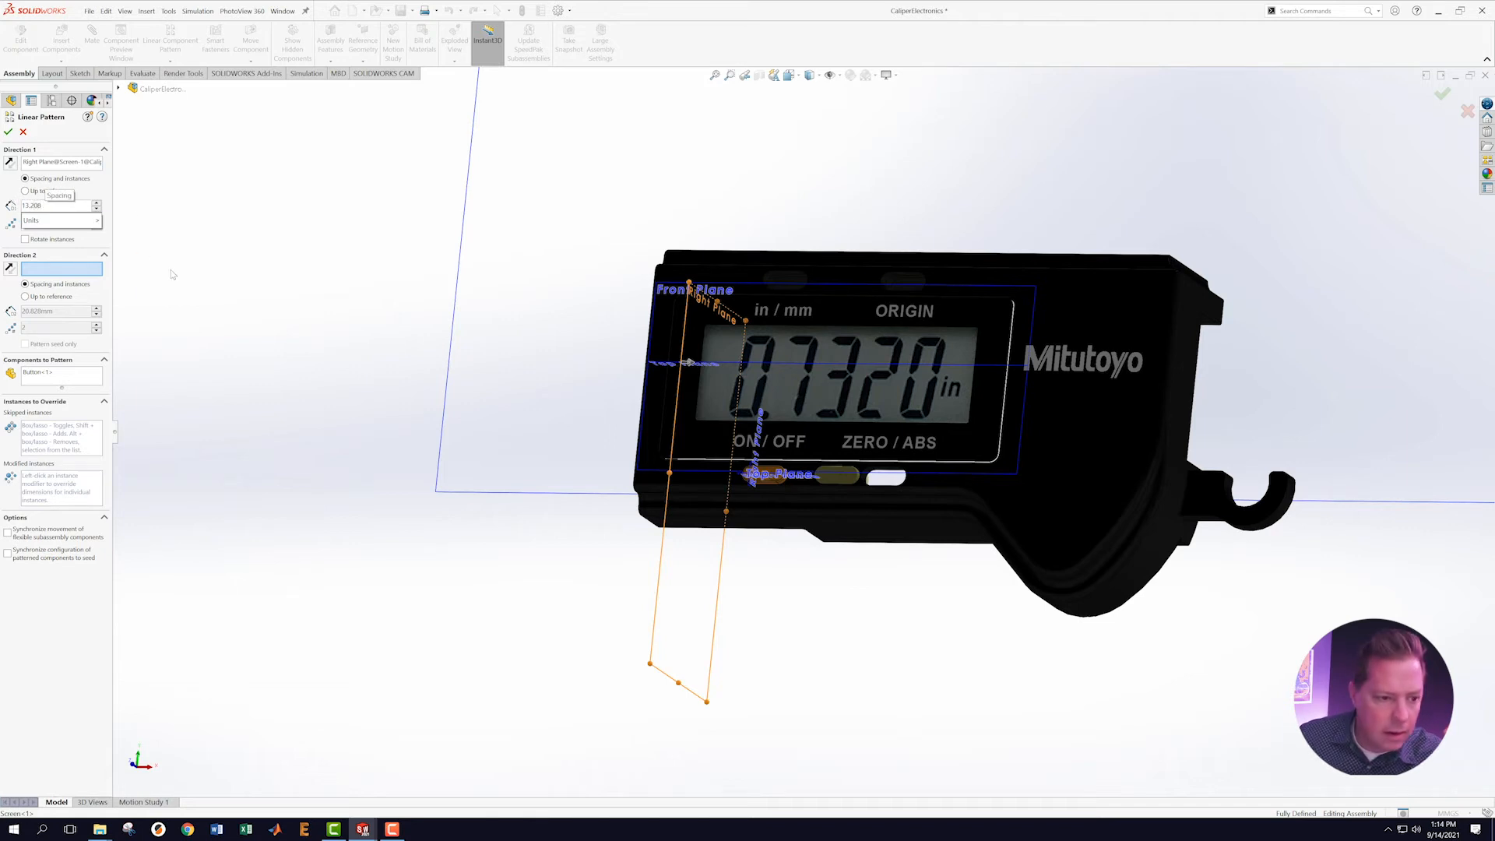
key(Return)
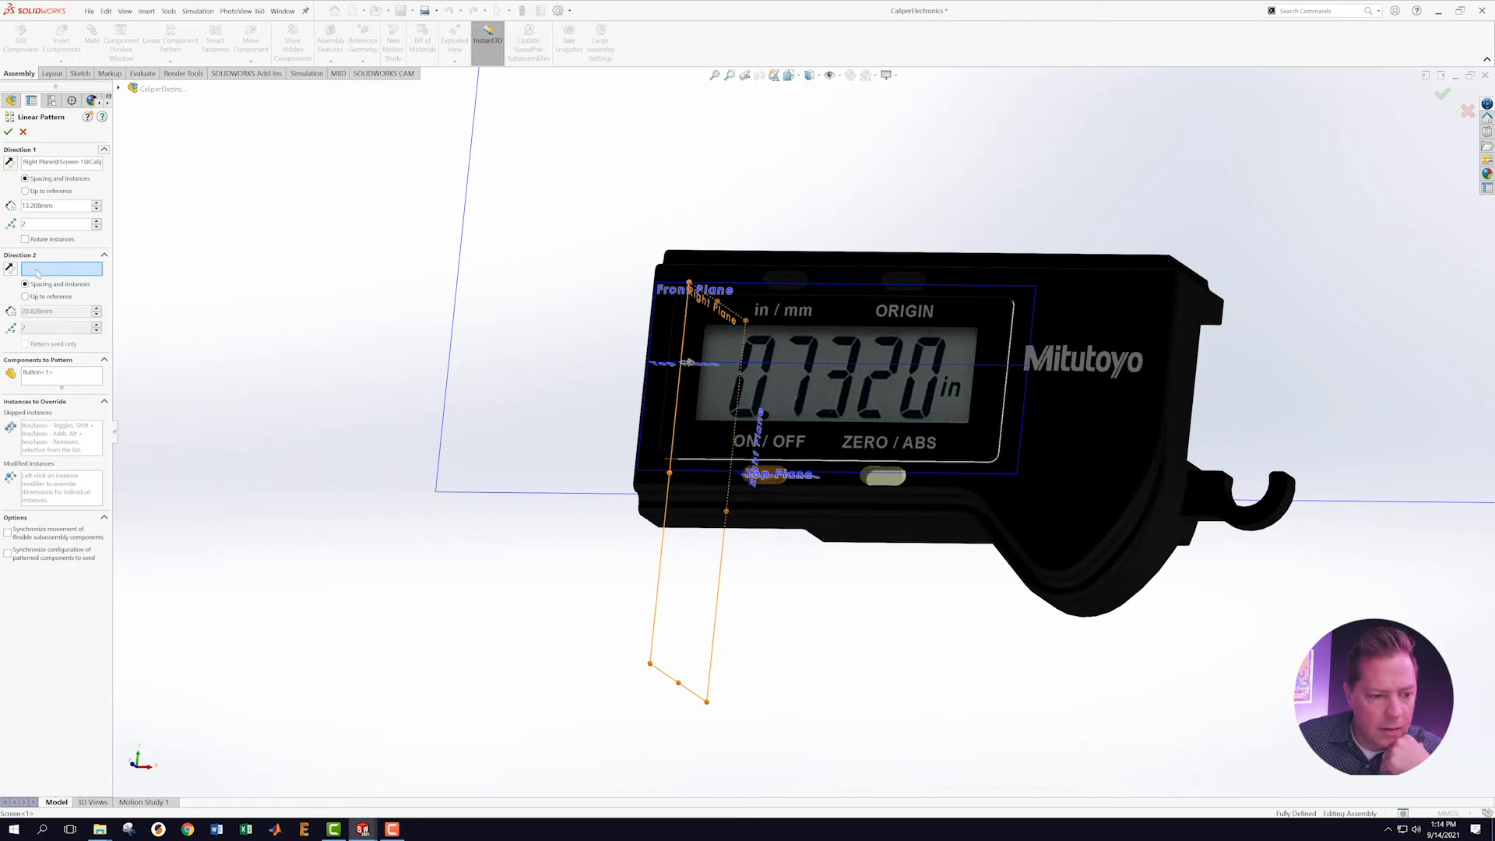
Add the screen's Top Plane as the second pattern direction with two instances spaced 20.828 mm, and complete the button pattern.
click(721, 367)
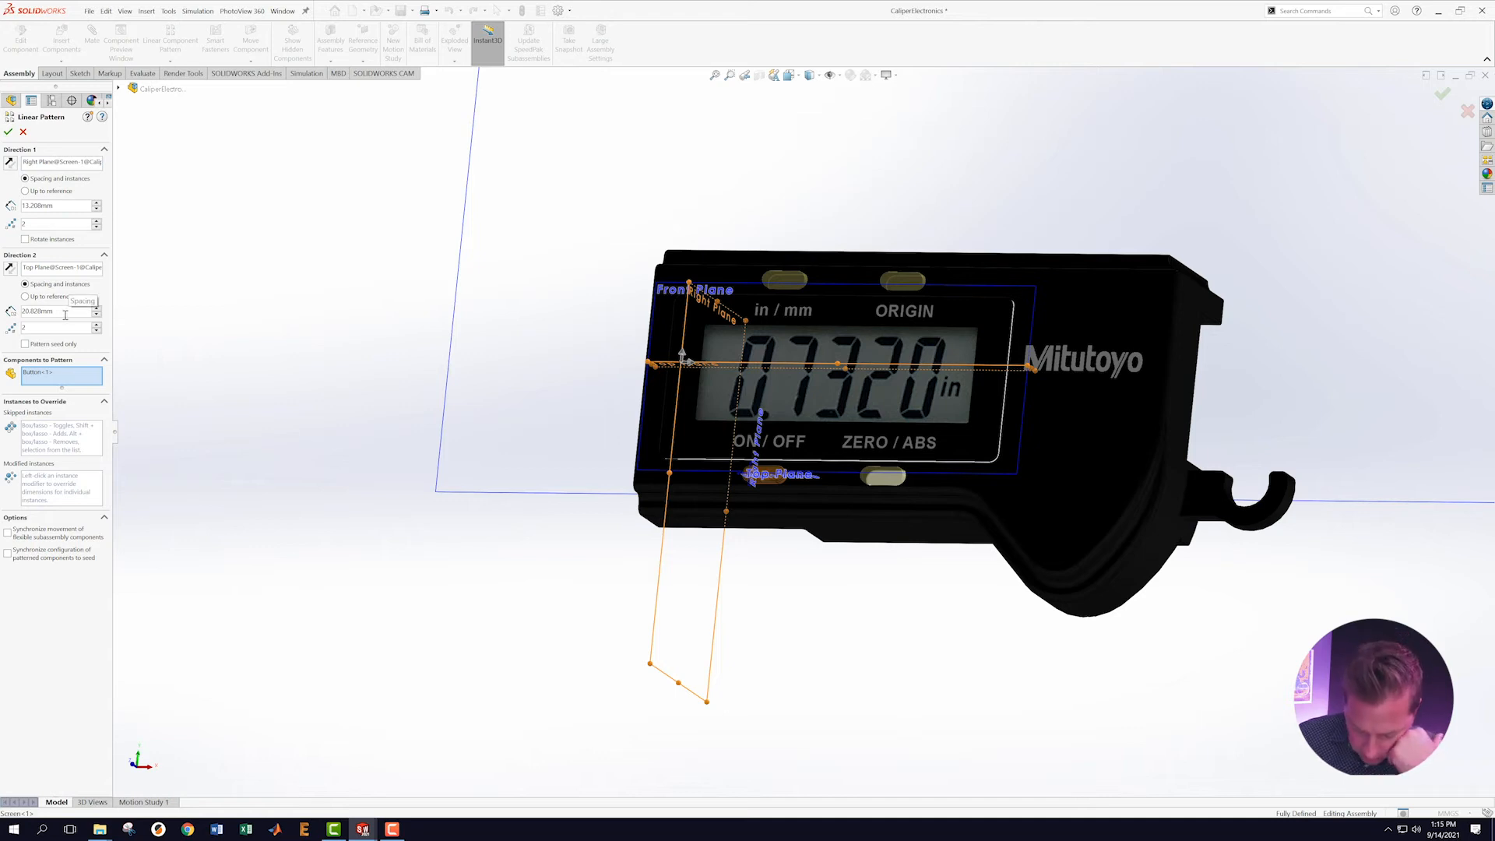
double_click(65, 313)
text(20.828)
key(Return)
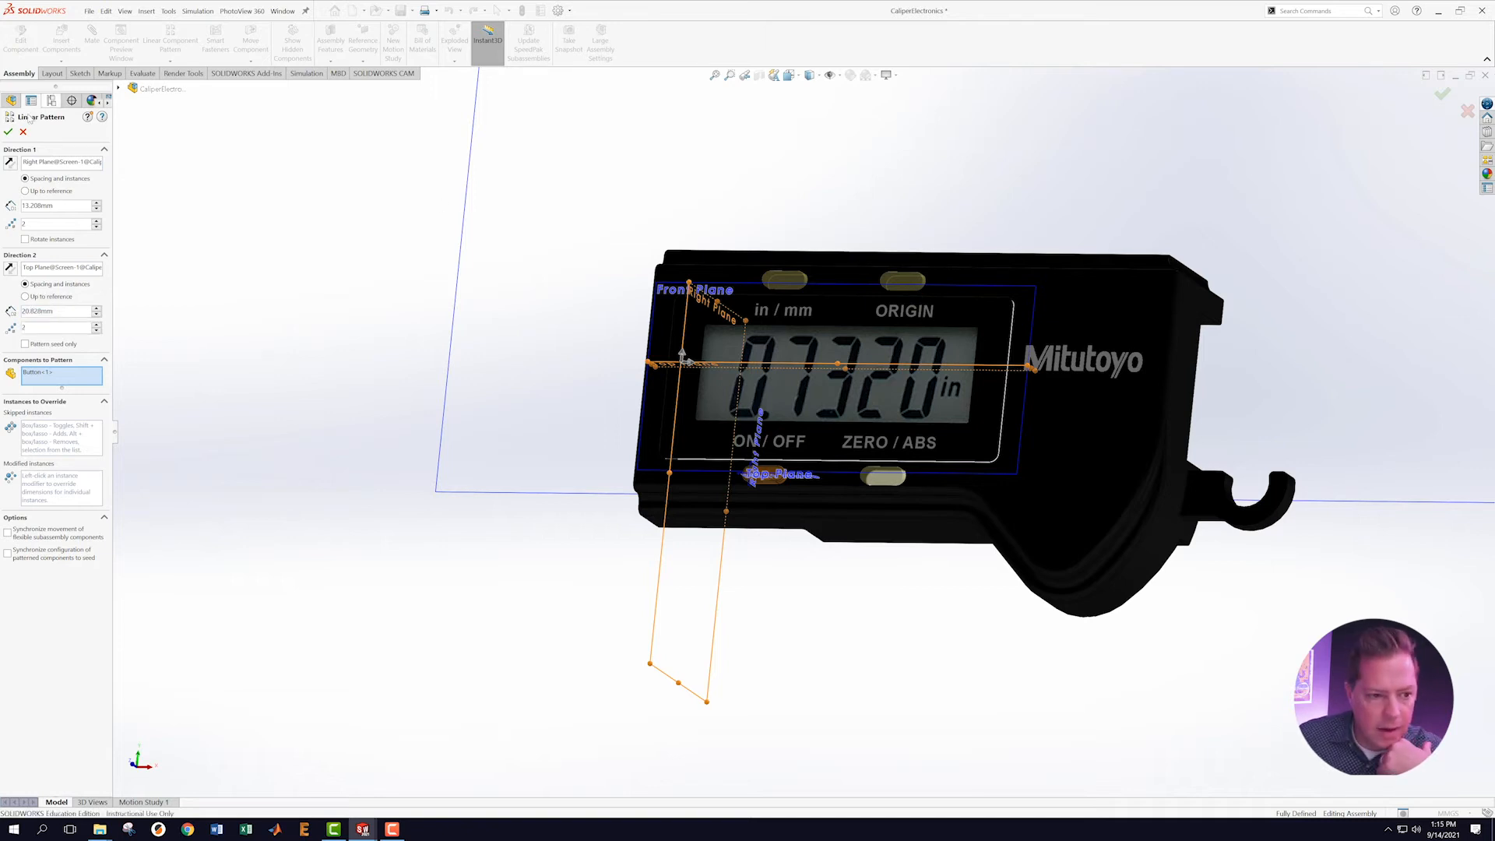
click(8, 131)
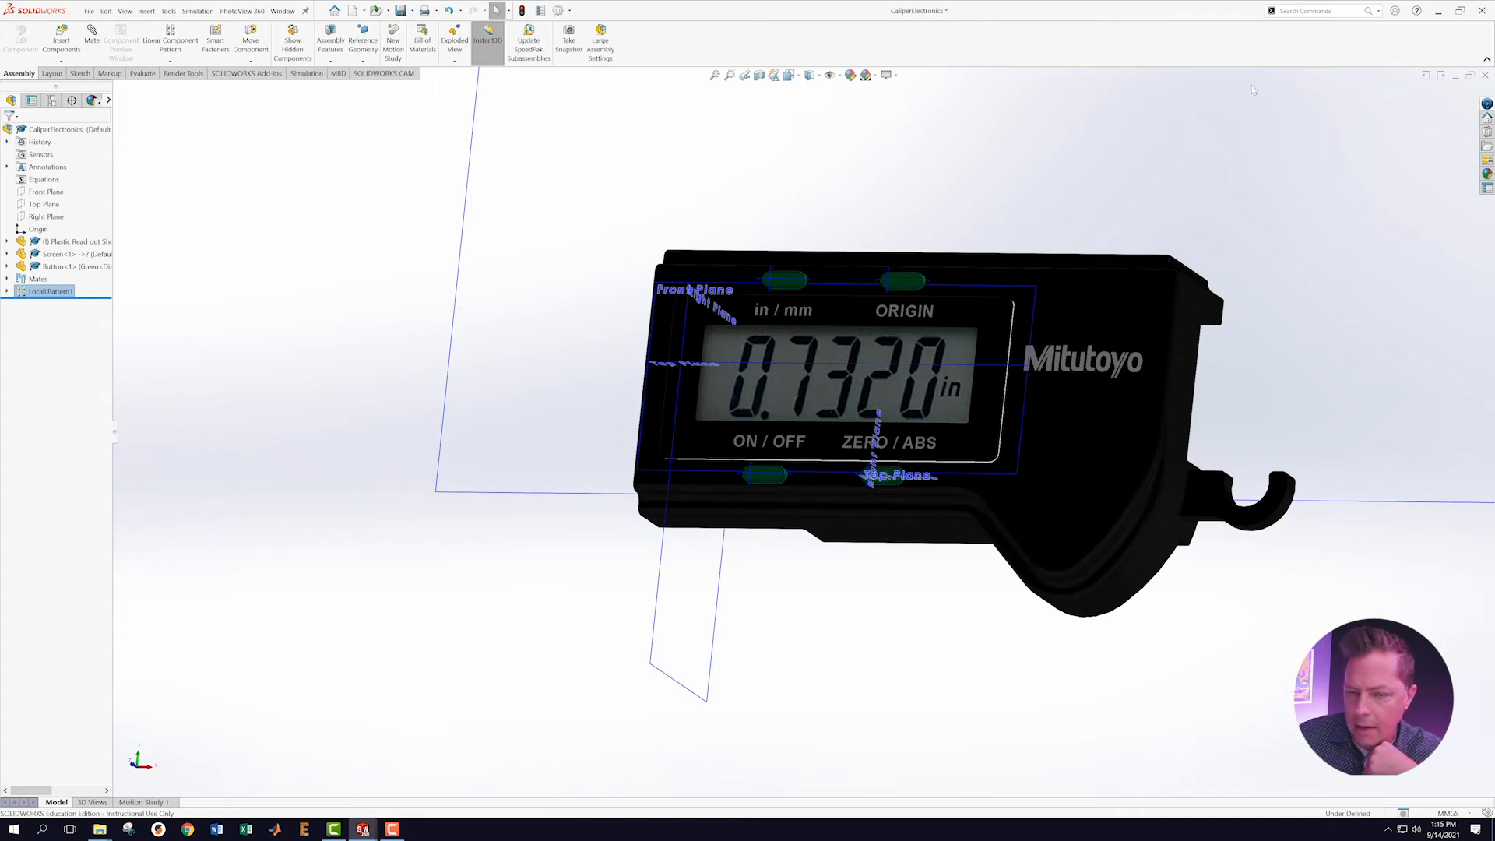
Turn off the display of the reference planes and look at the patterned buttons from the front.
click(831, 76)
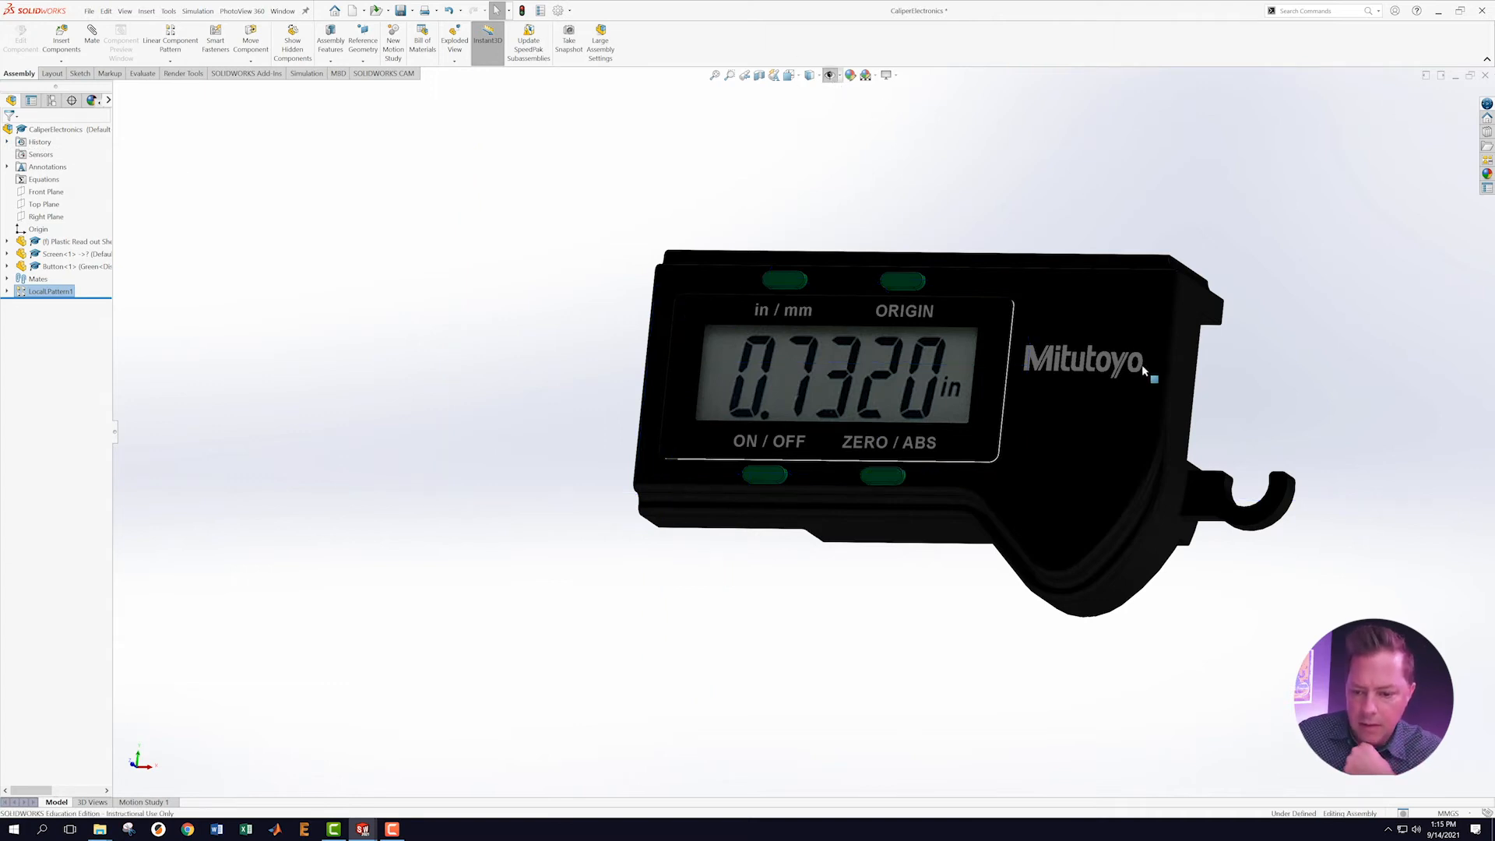
scroll(1137, 362, up, 4)
scroll(968, 398, down, 4)
scroll(795, 483, down, 1)
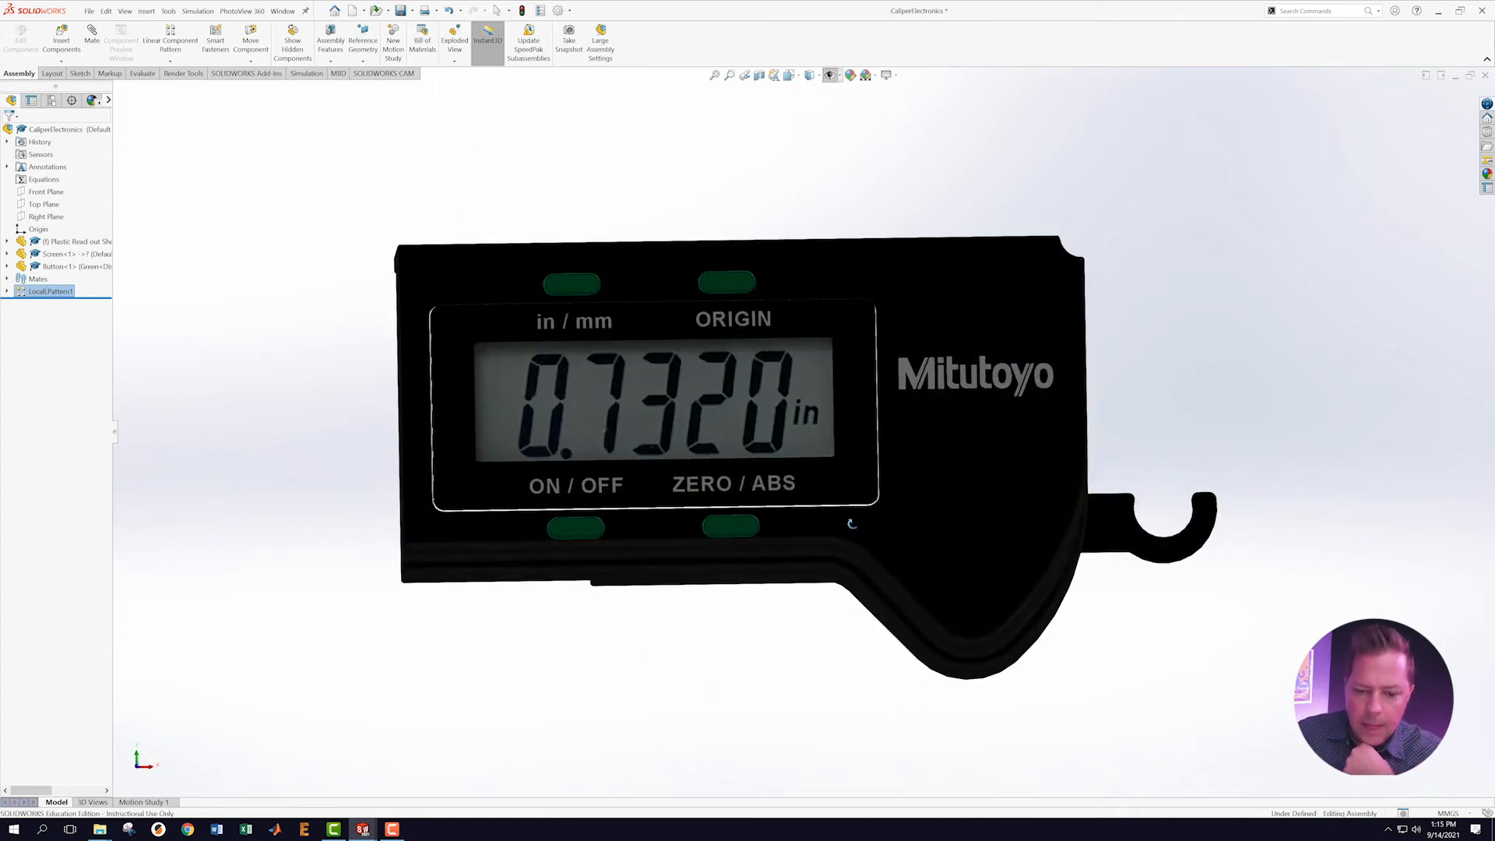
scroll(732, 325, down, 3)
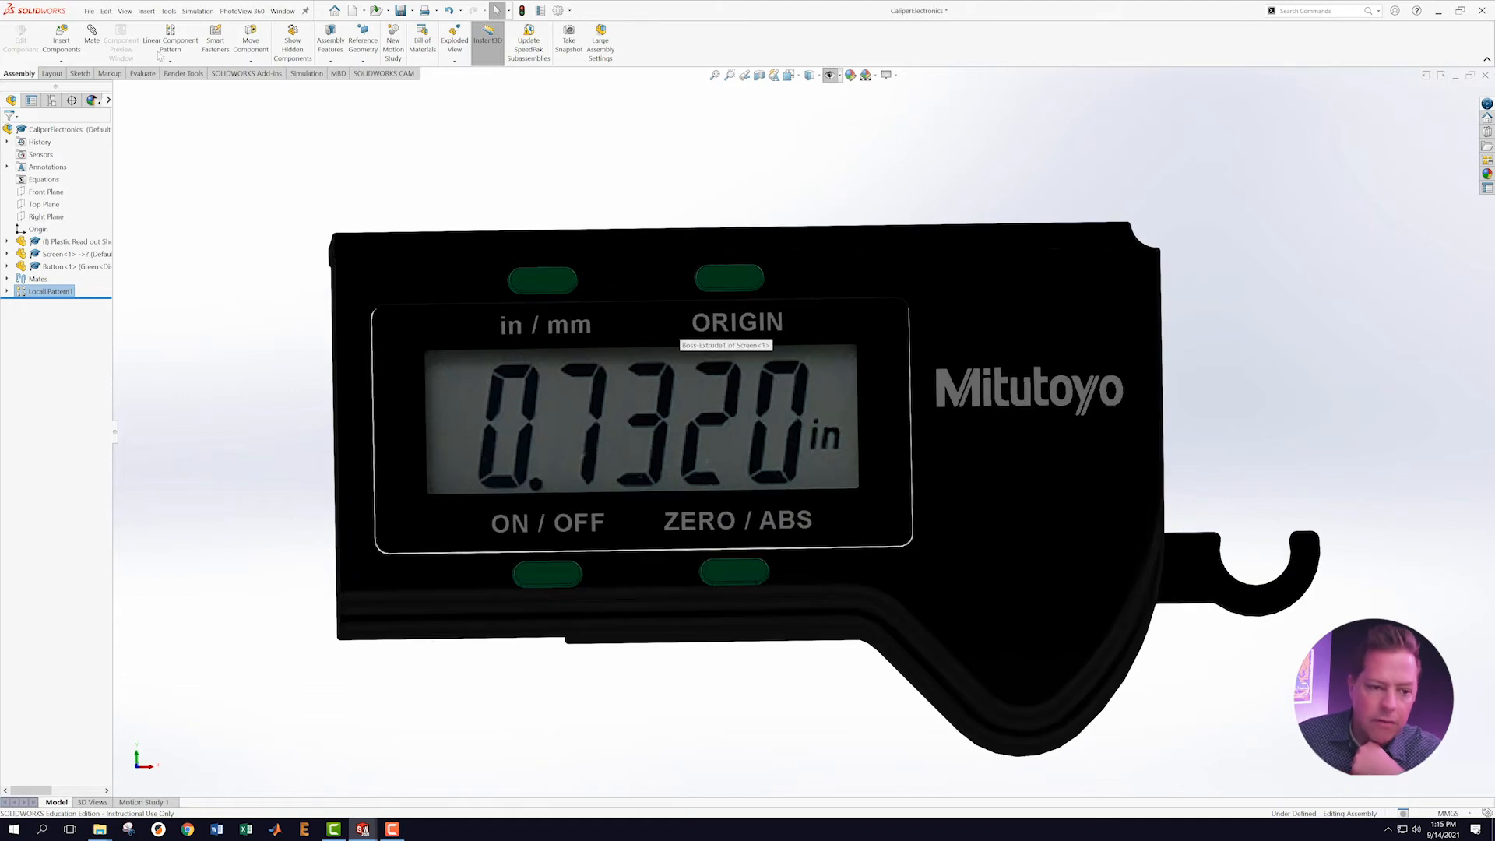
Save the CaliperElectronics assembly together with the modified Screen part.
click(89, 12)
click(131, 167)
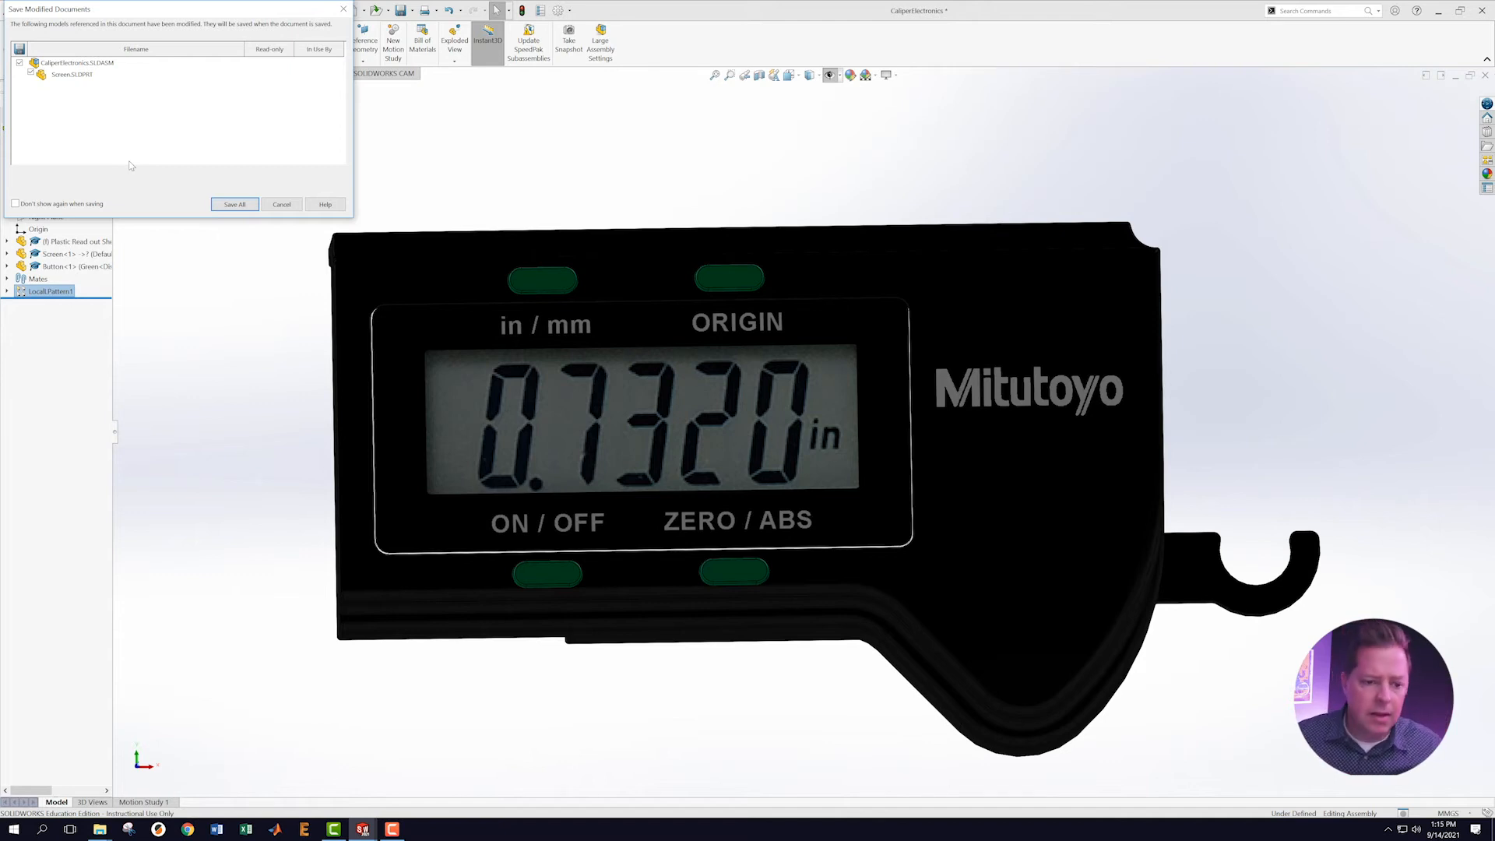
click(281, 205)
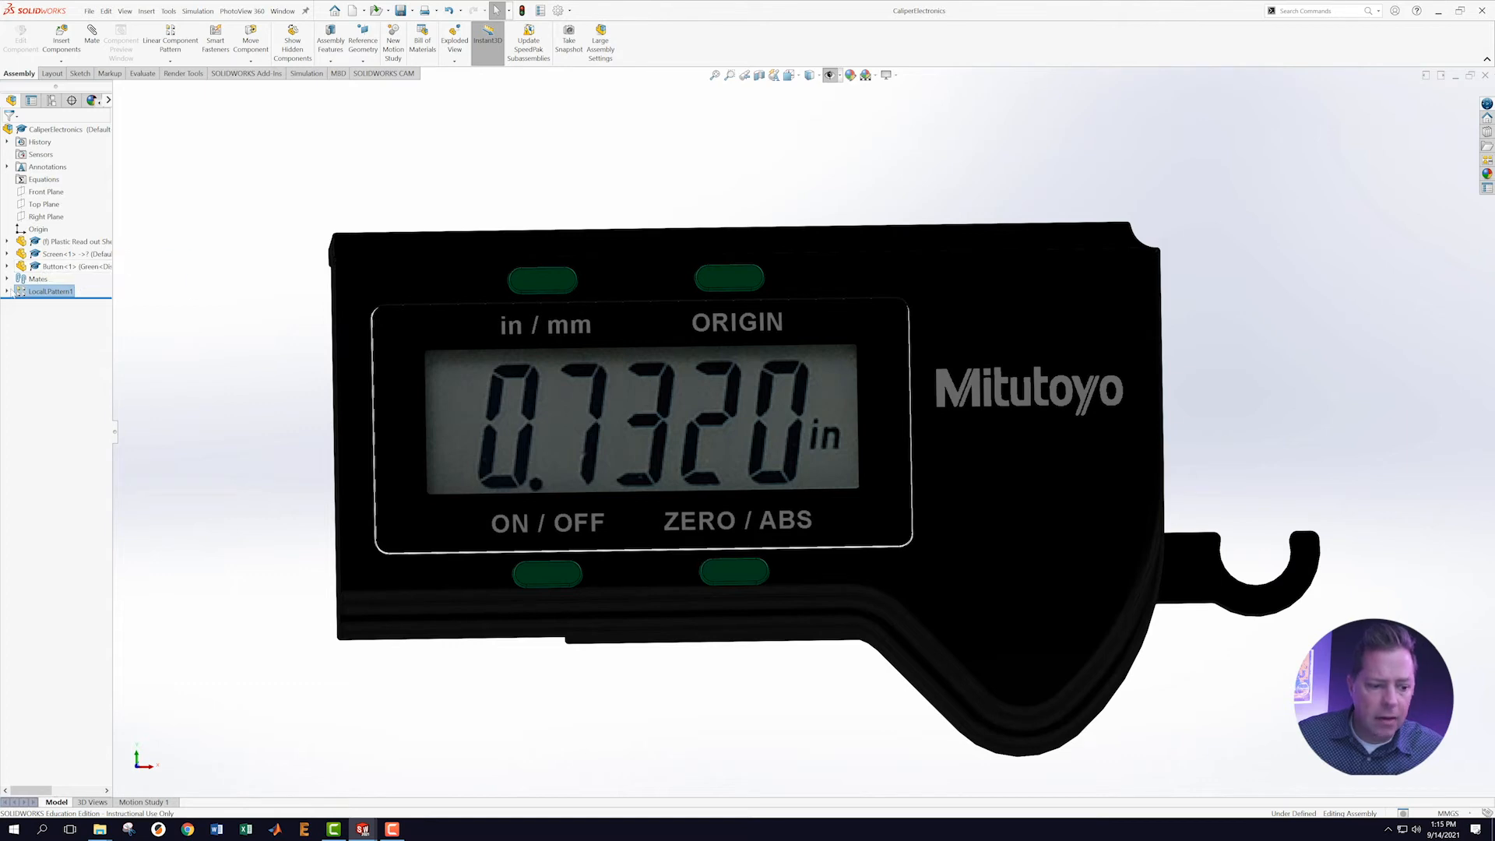
Configure the patterned button above the in / mm label to use the Grey configuration.
click(7, 291)
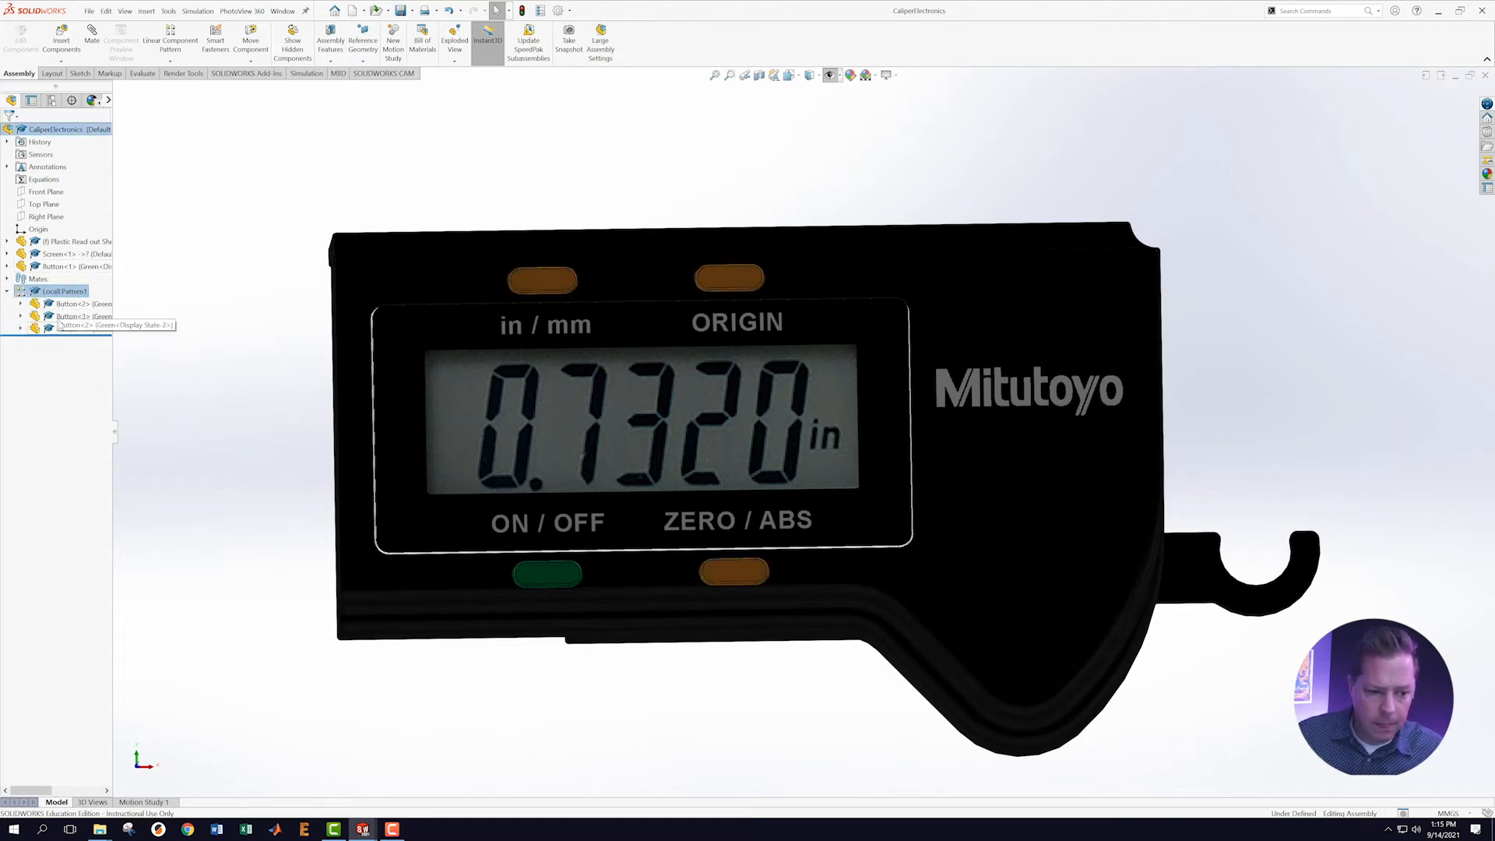
click(67, 305)
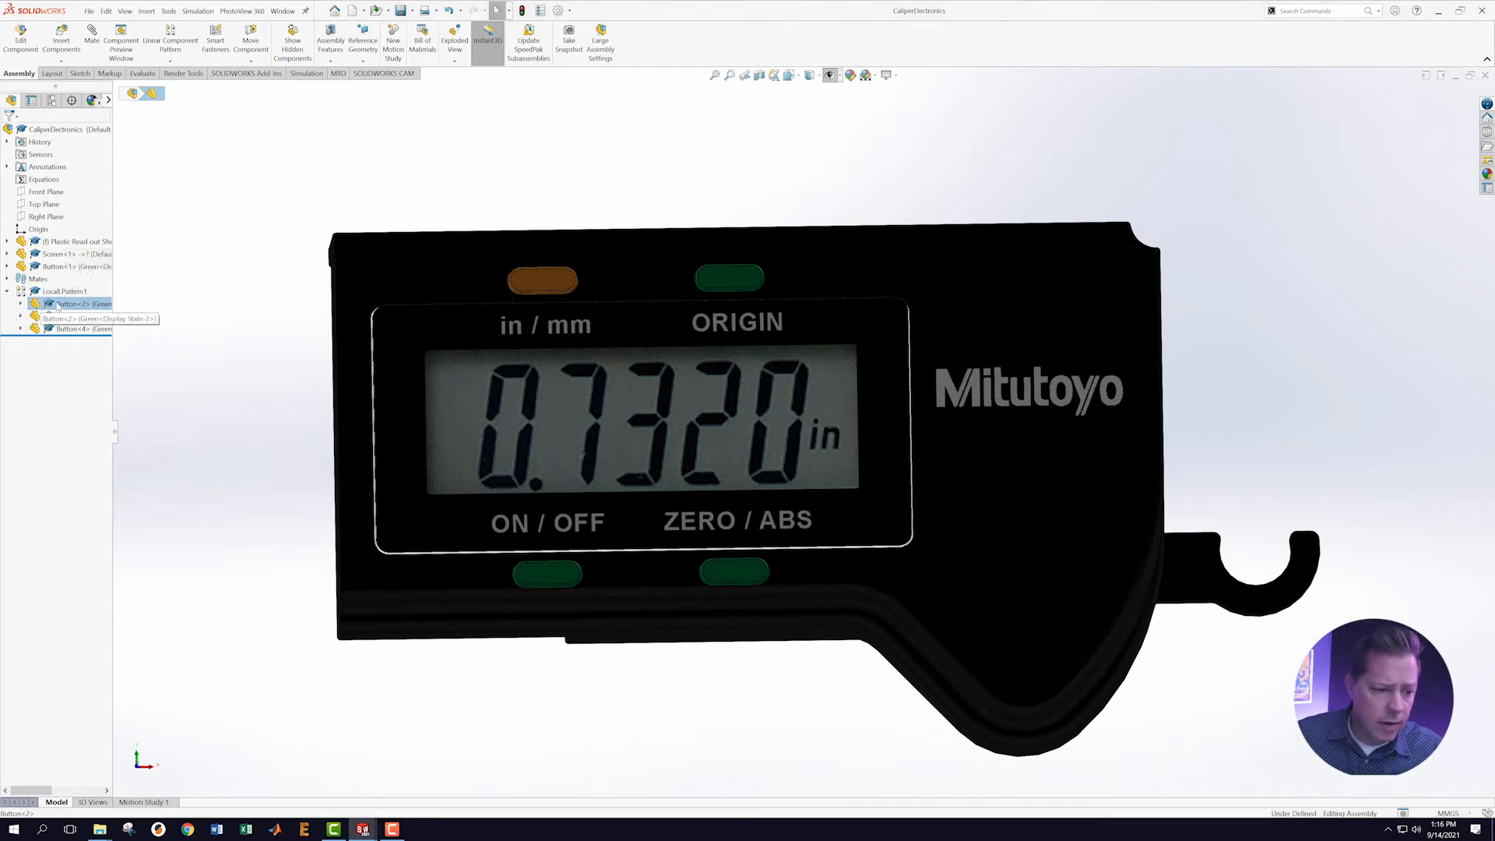
right_click(58, 307)
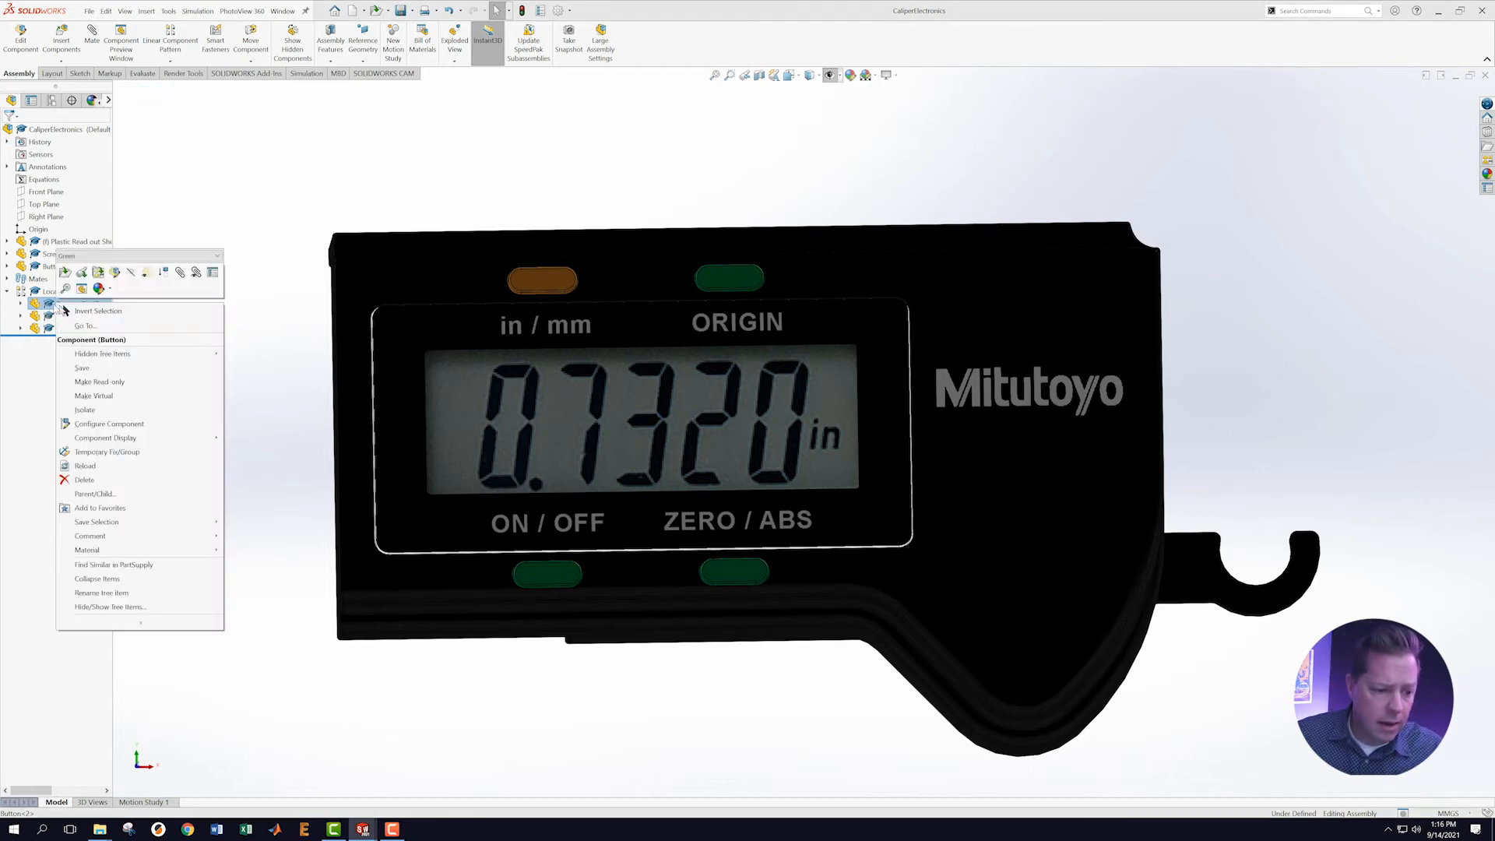
click(84, 427)
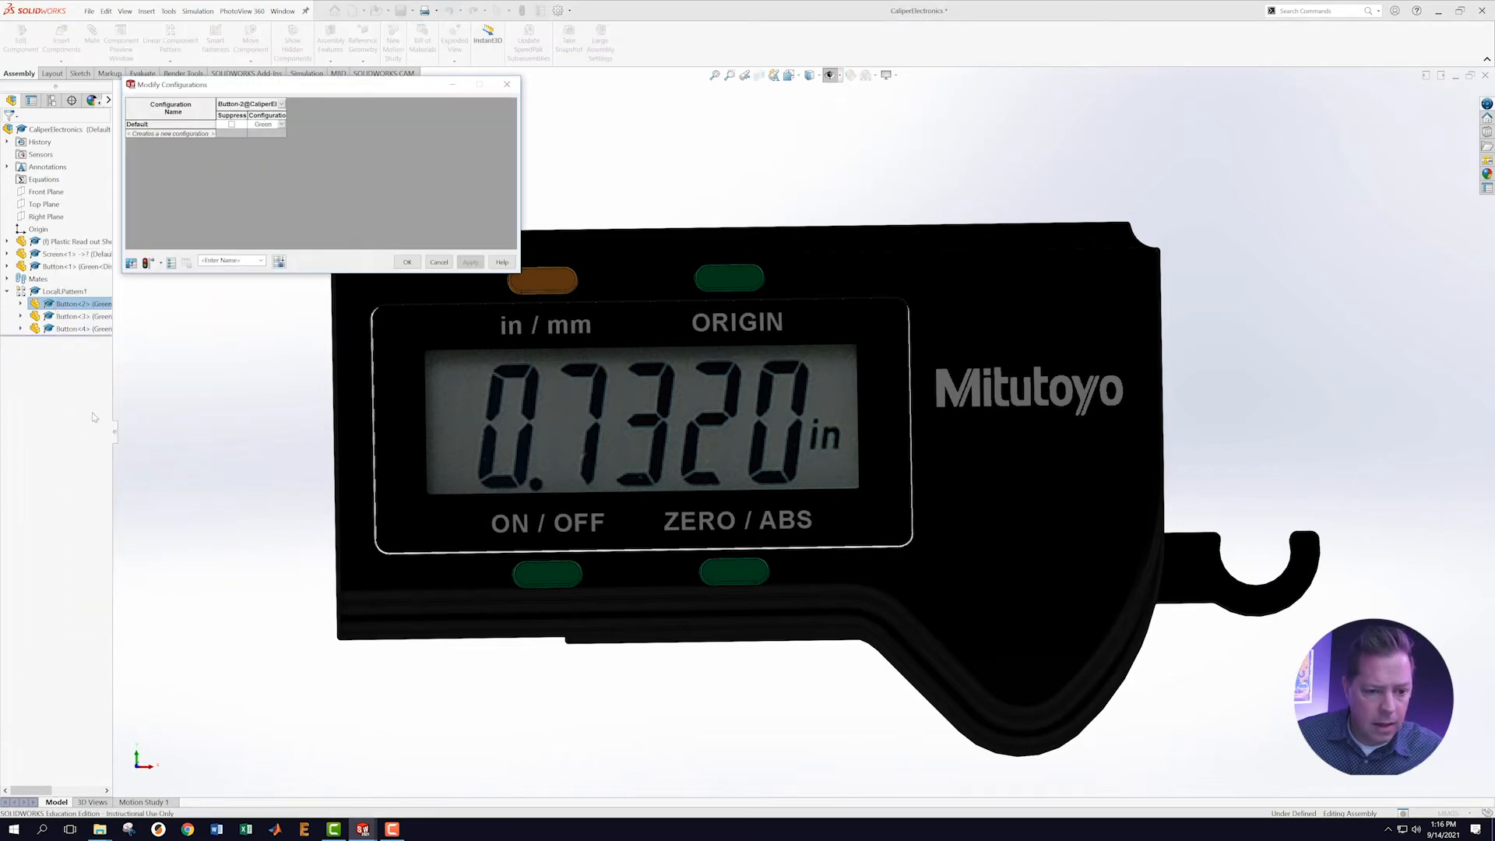
click(282, 126)
click(262, 154)
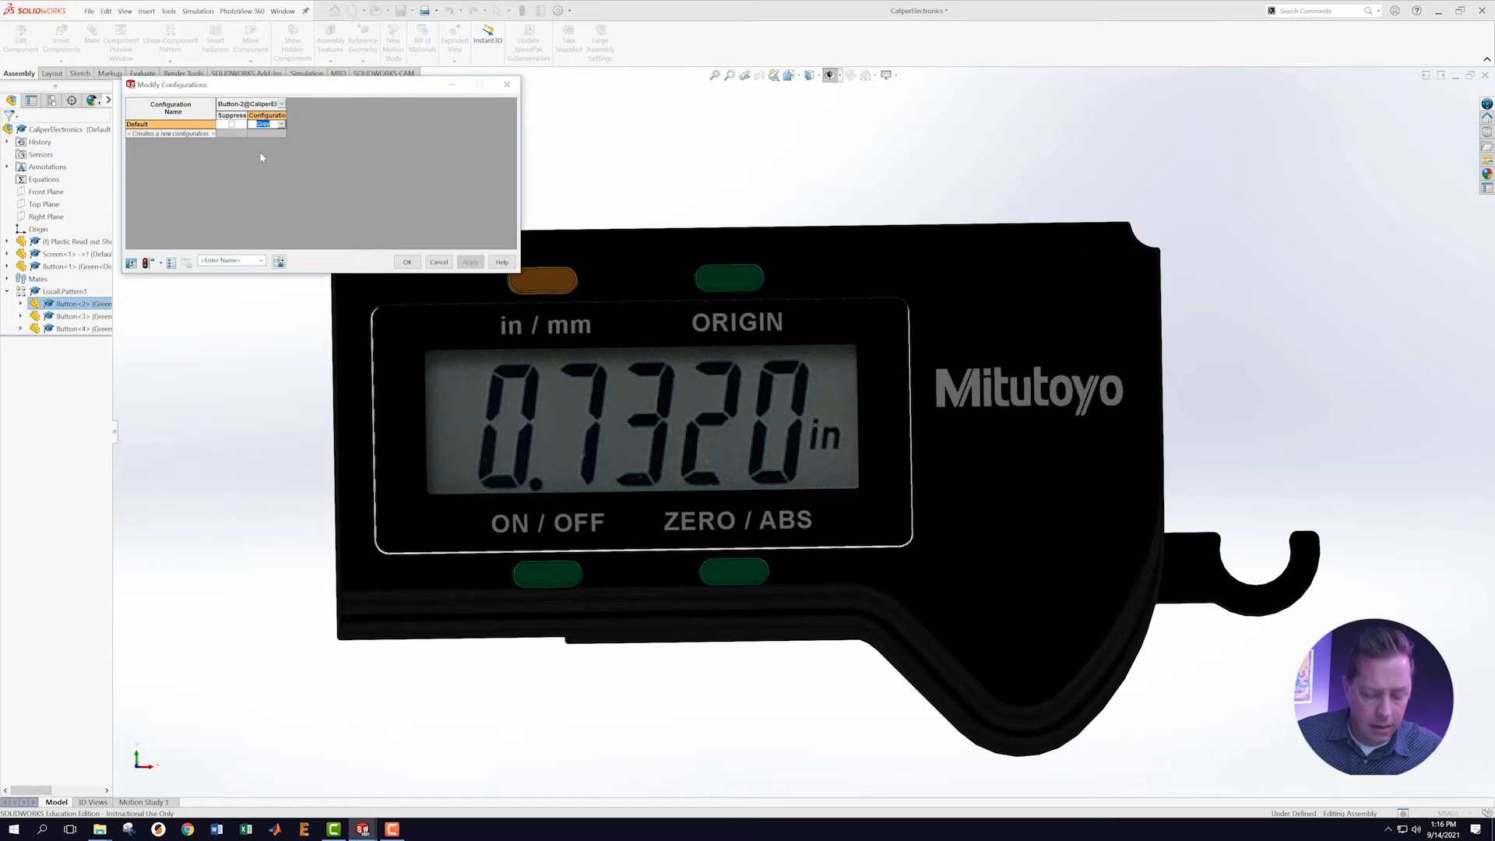
click(408, 263)
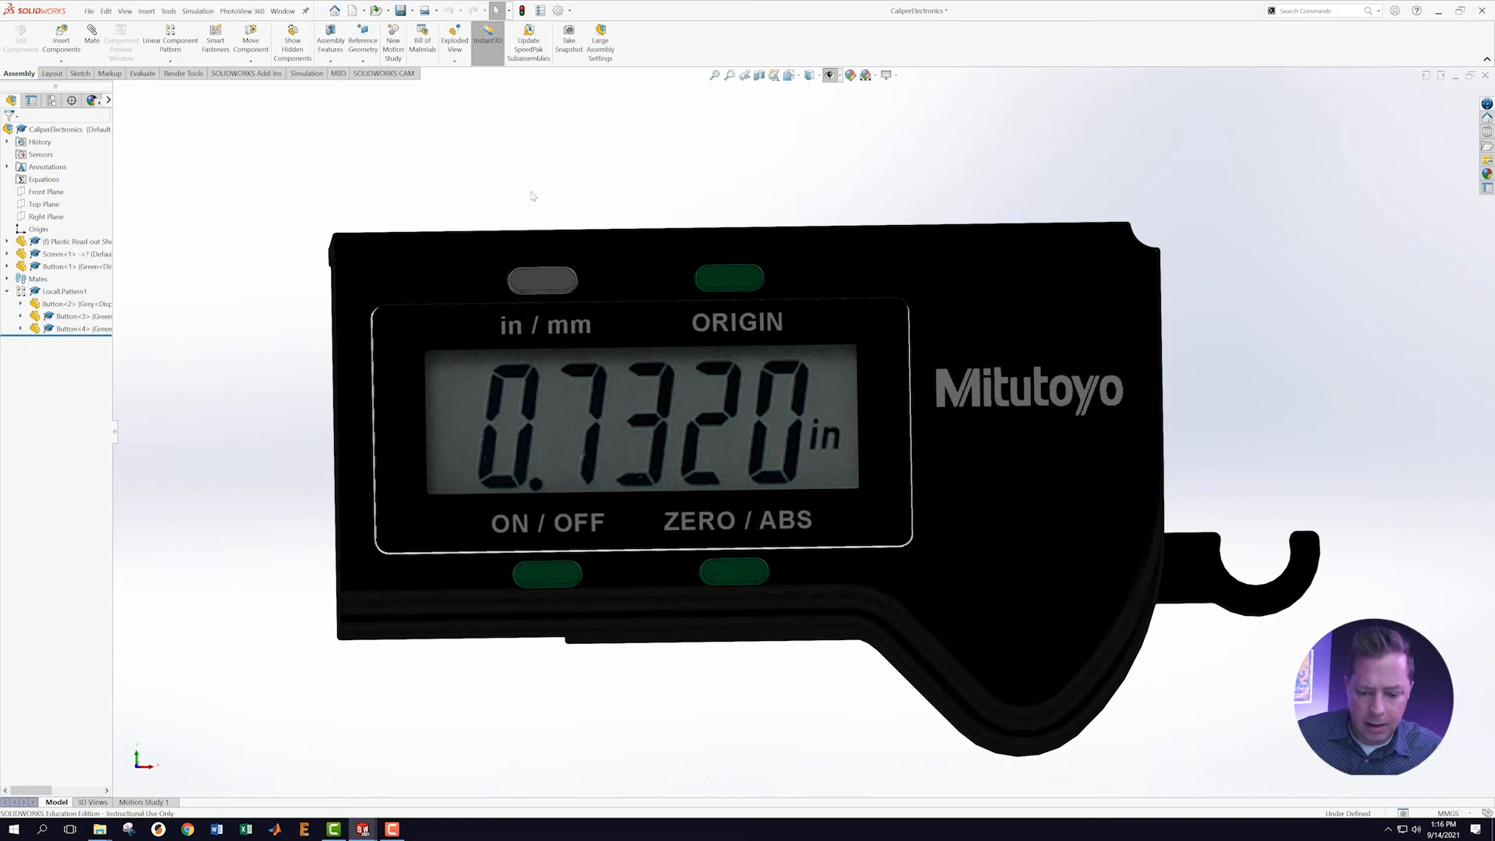
Configure the patterned button below the ZERO / ABS label to use the Yellow configuration.
click(736, 571)
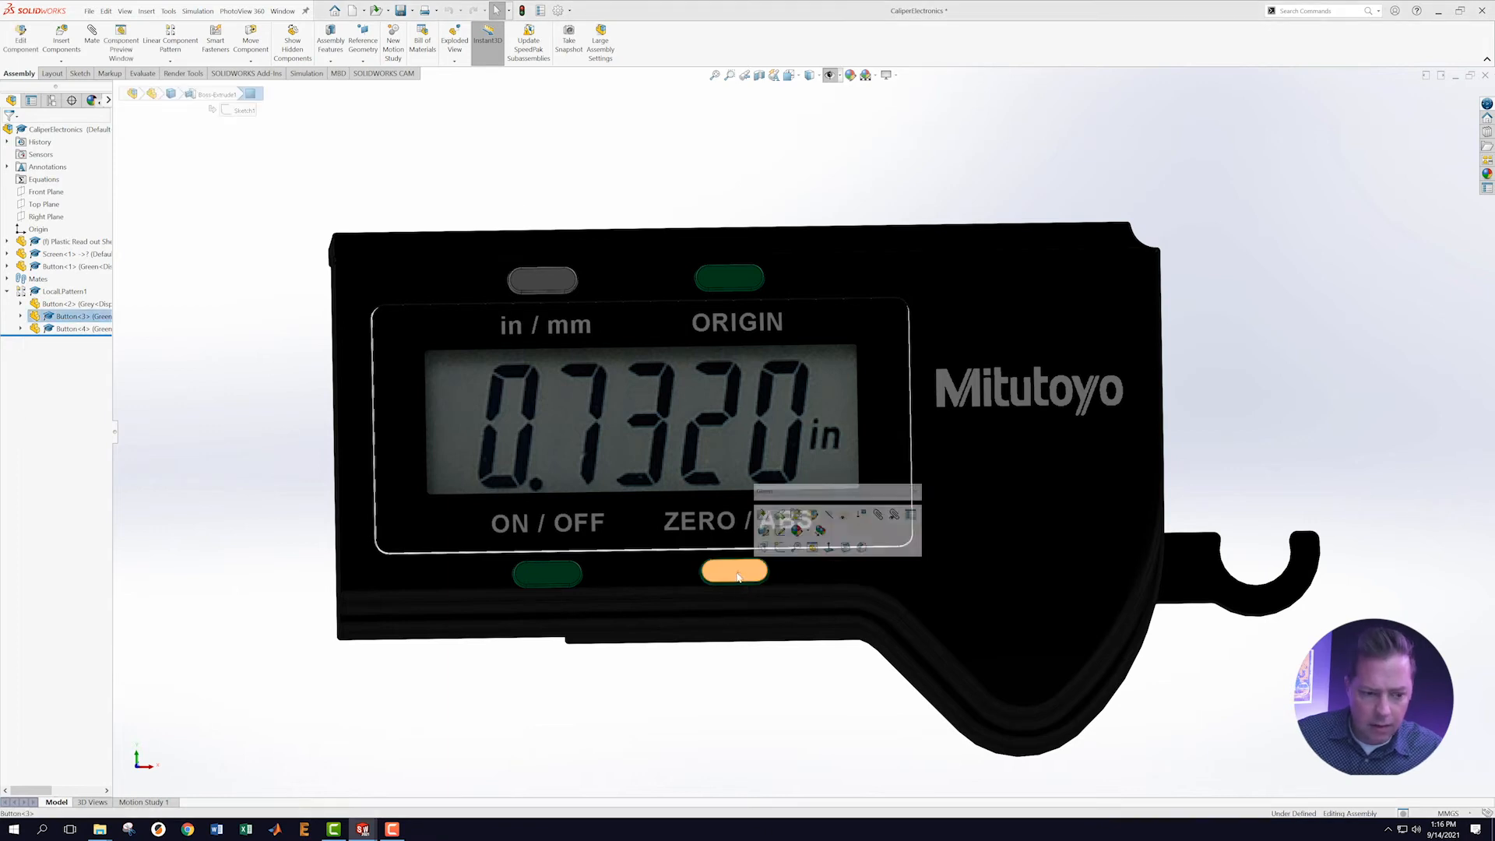
right_click(53, 316)
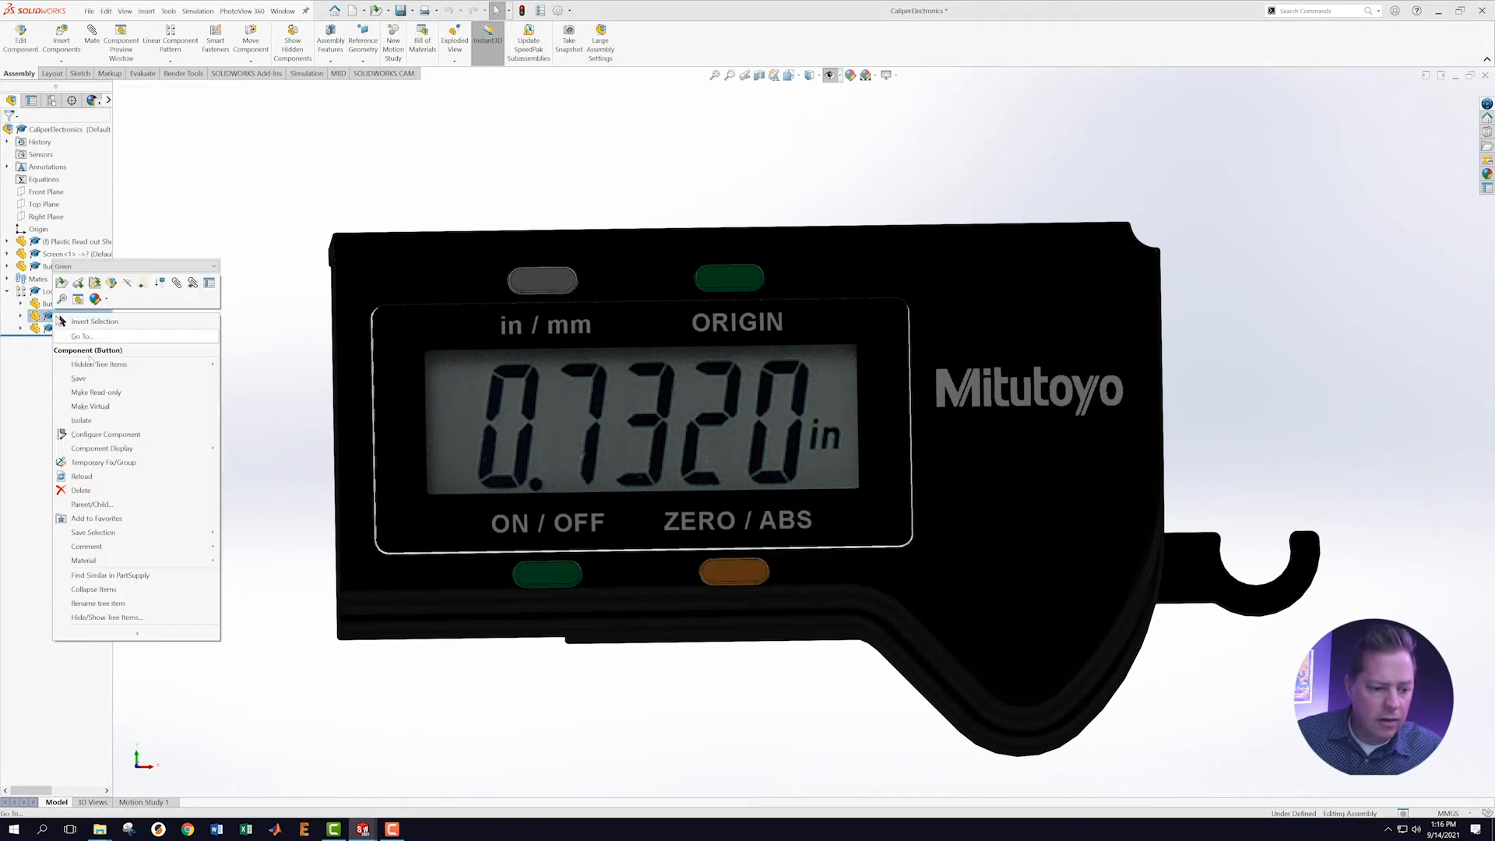
click(84, 442)
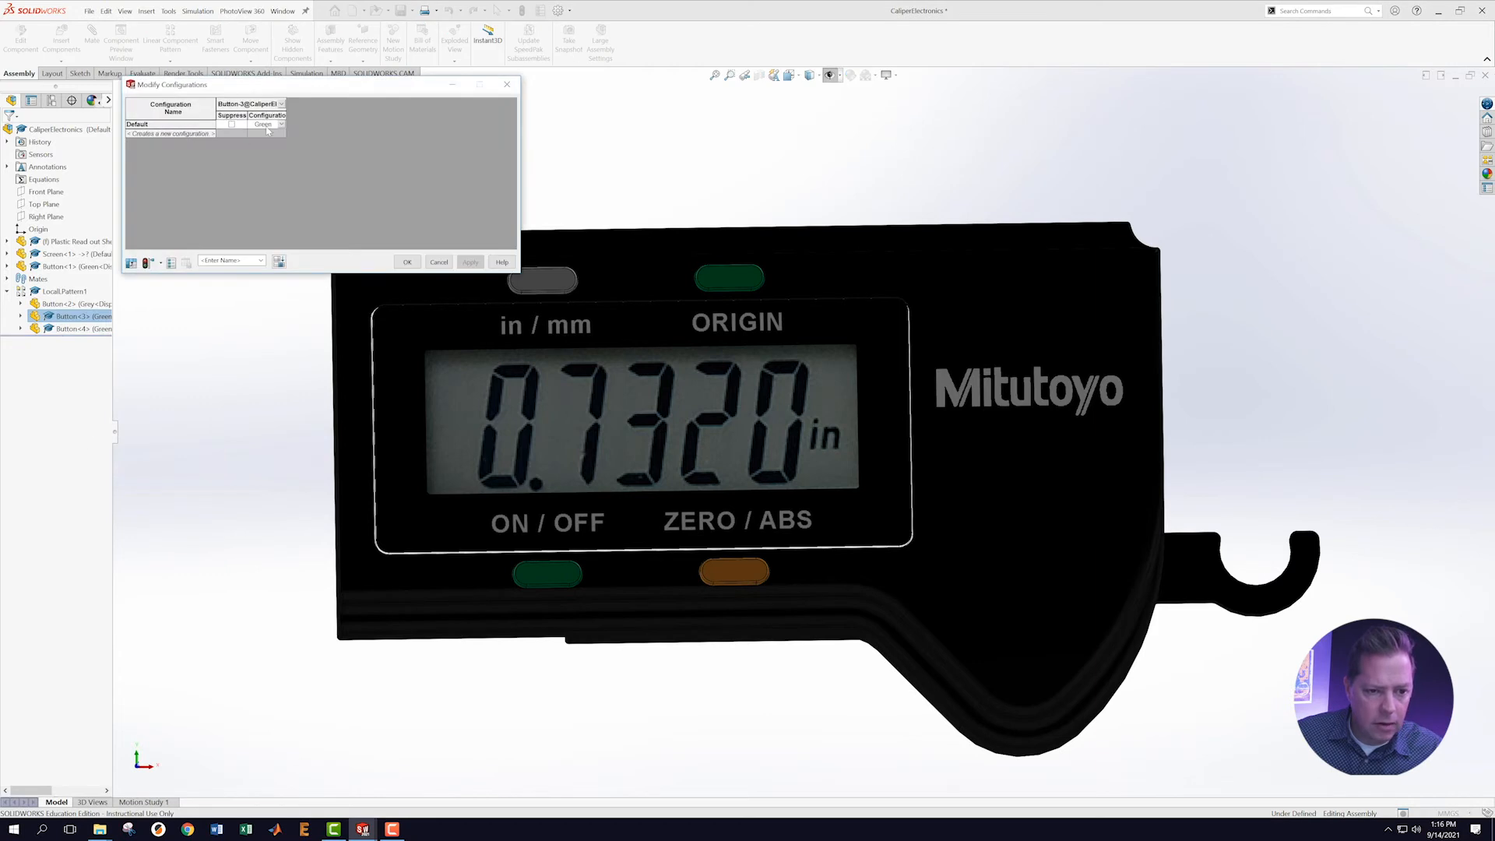
click(281, 126)
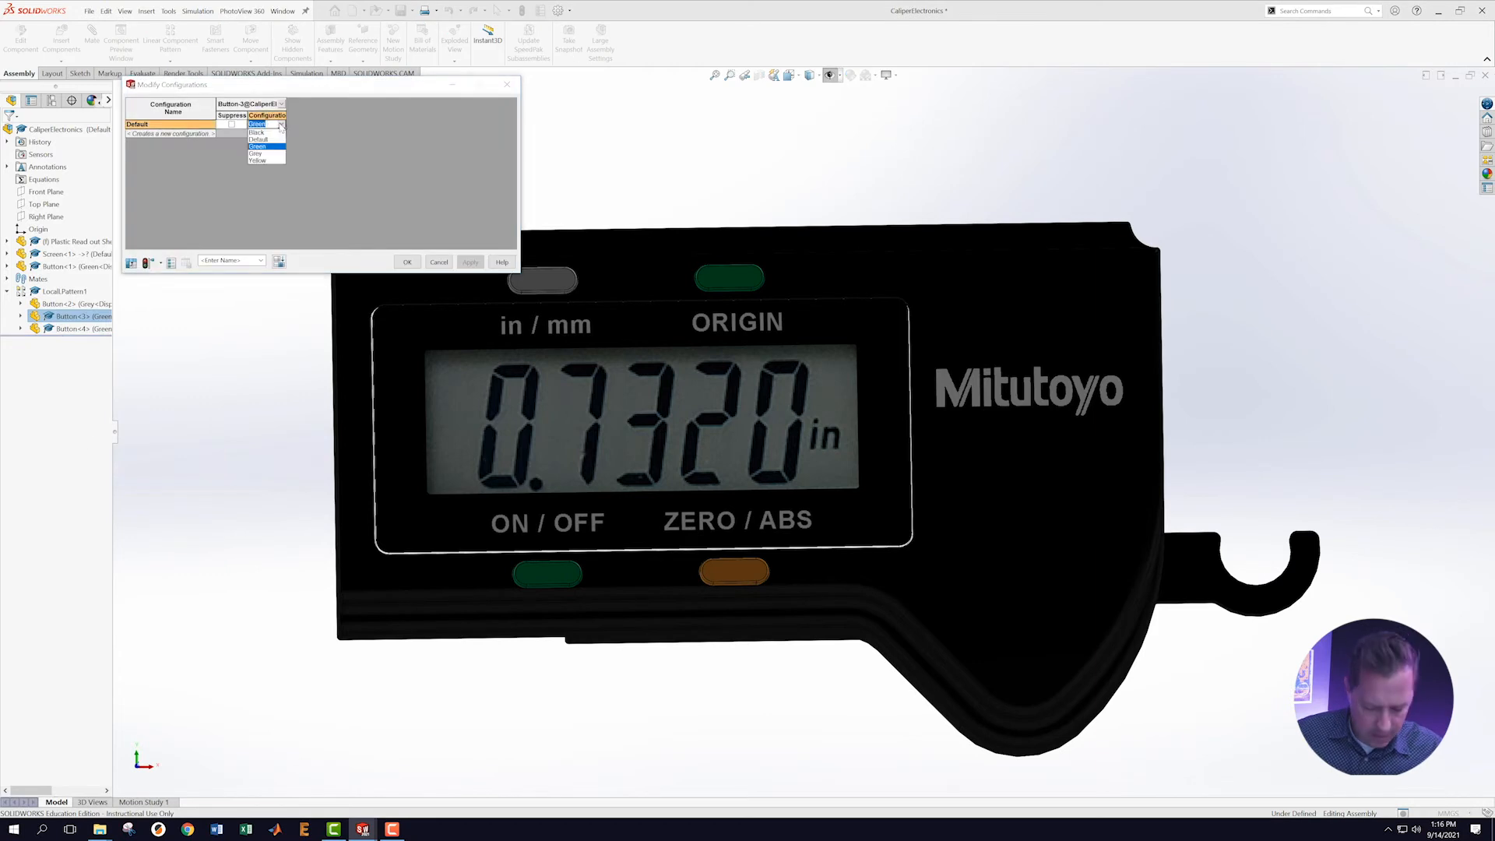
click(258, 162)
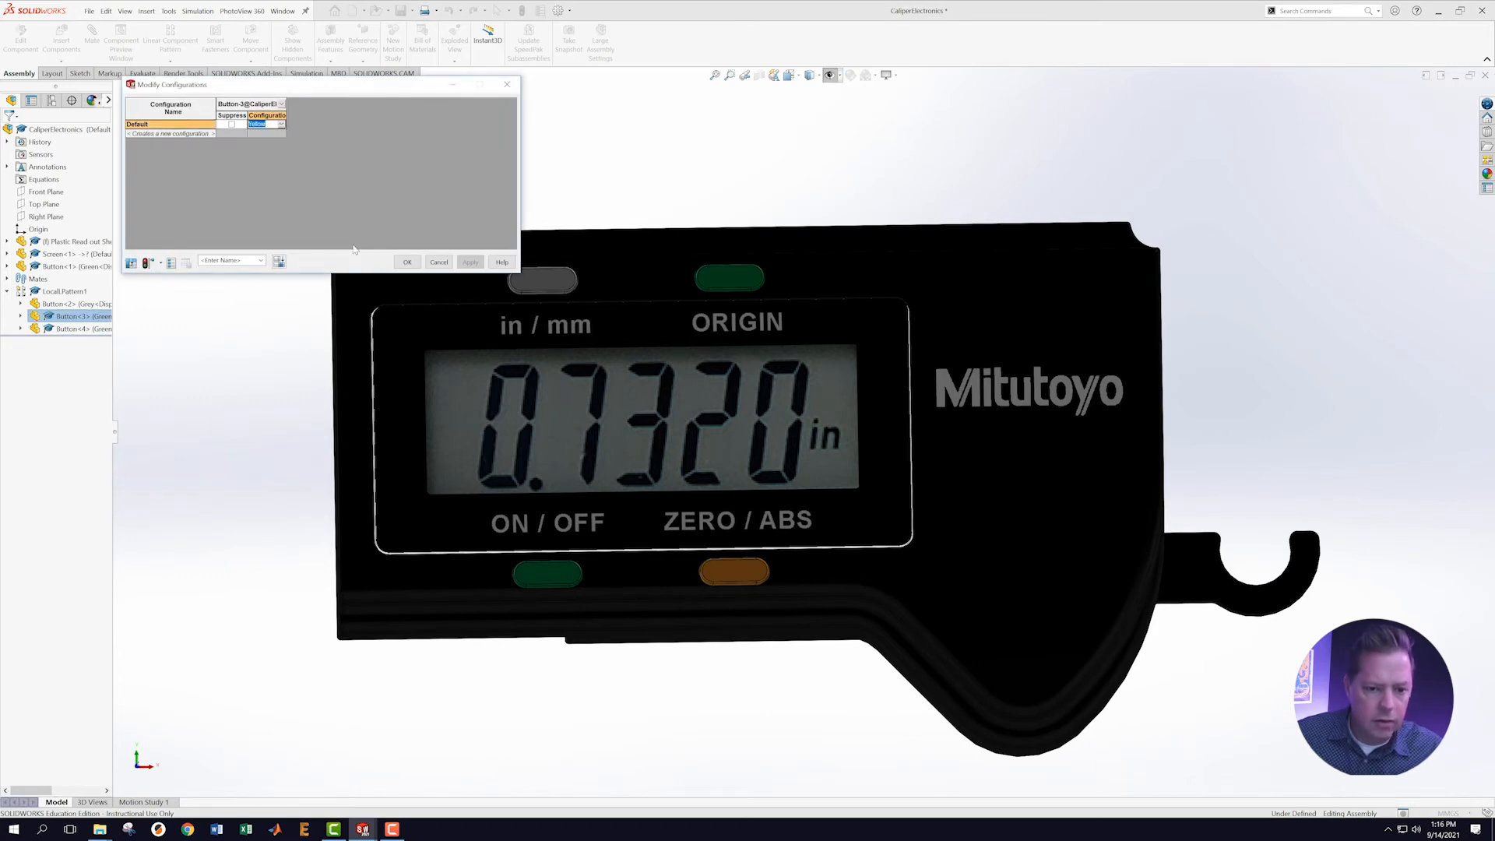
click(408, 263)
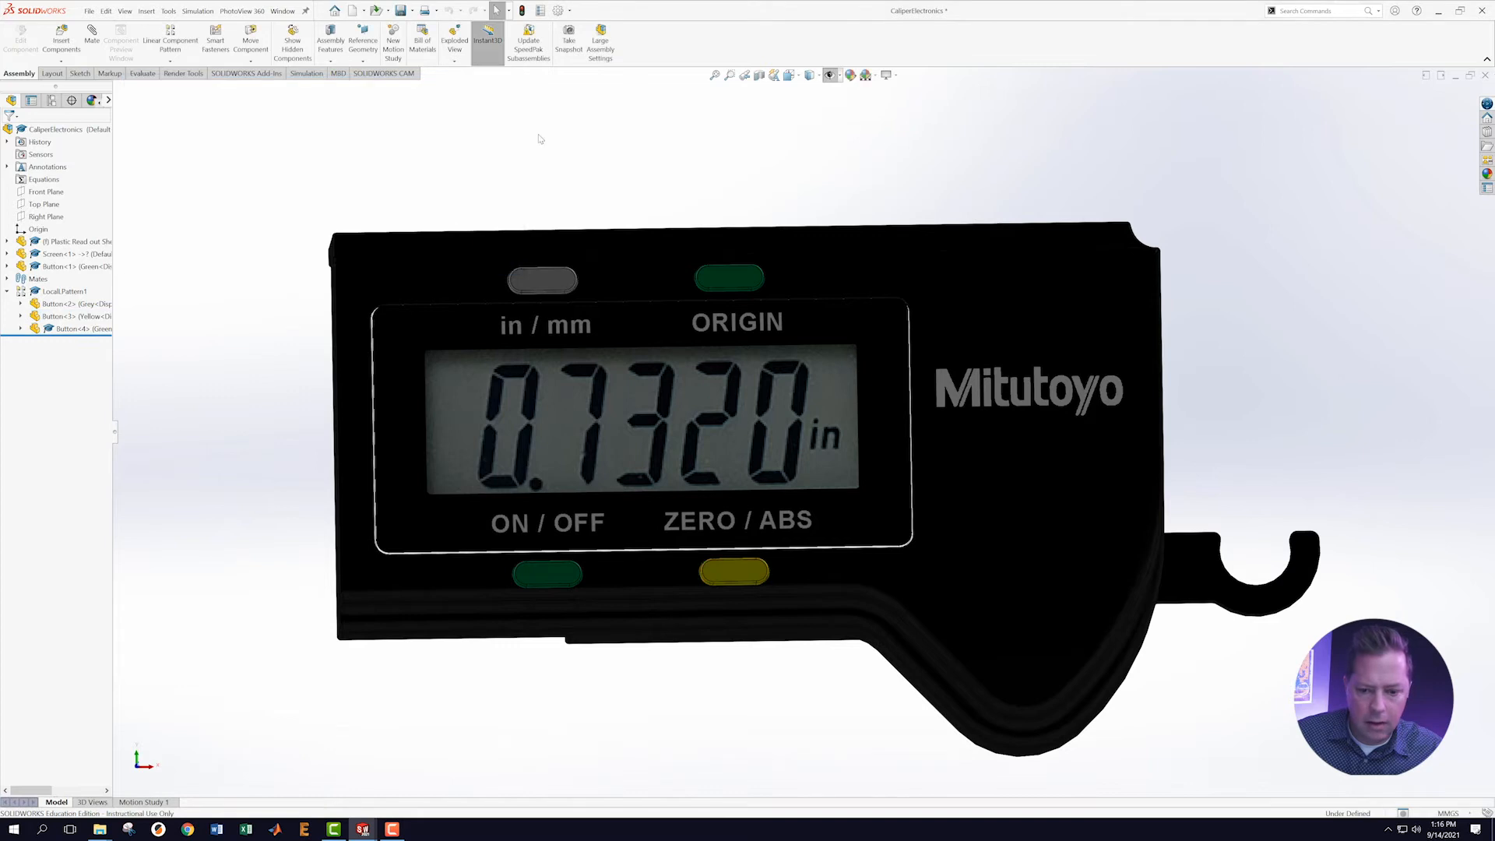
Configure the patterned button above the ORIGIN label to use the Black configuration.
click(733, 278)
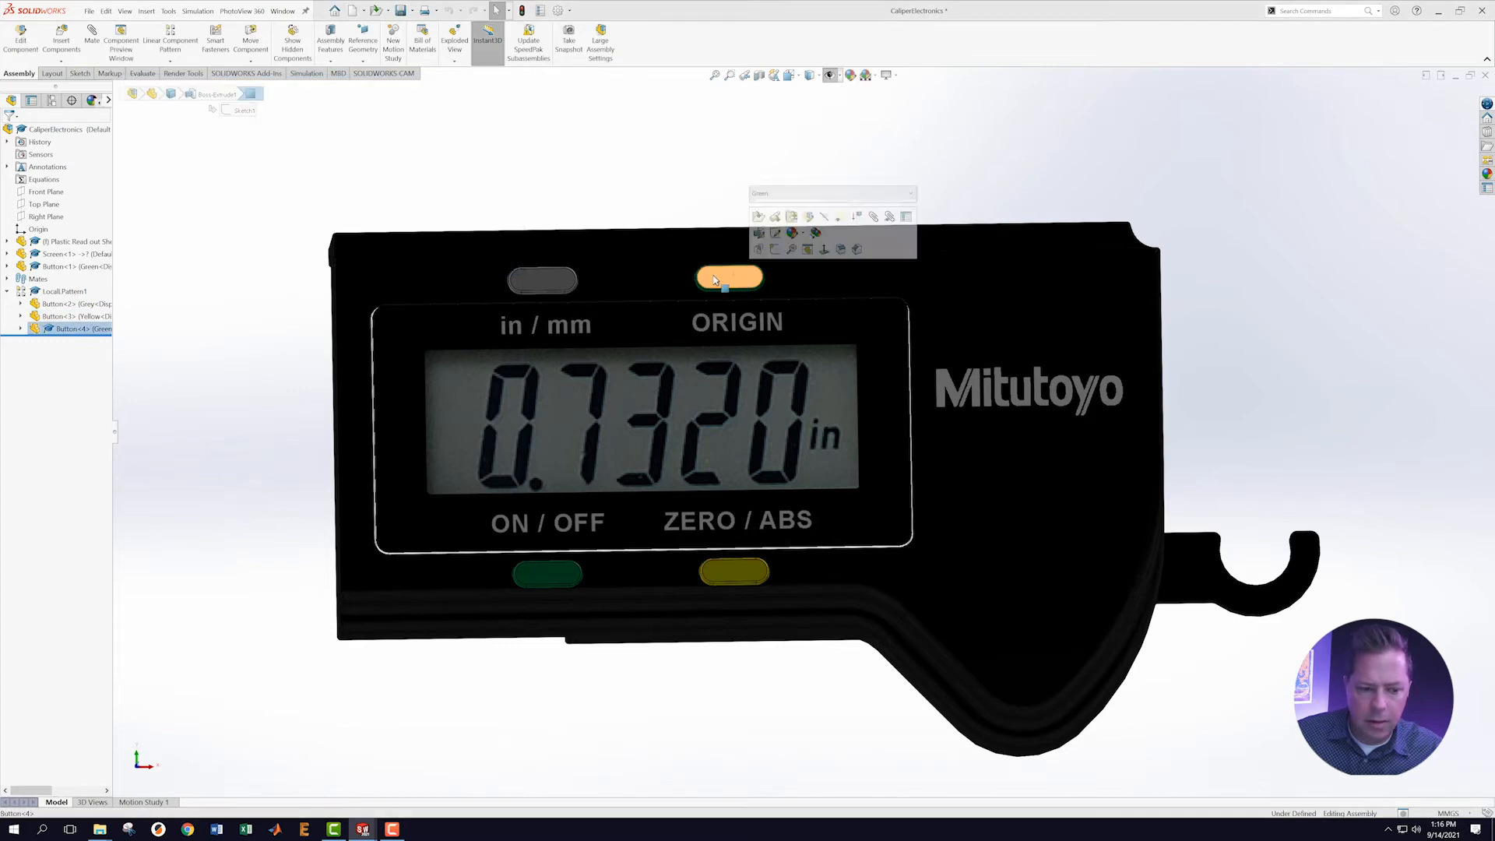
right_click(54, 331)
click(86, 449)
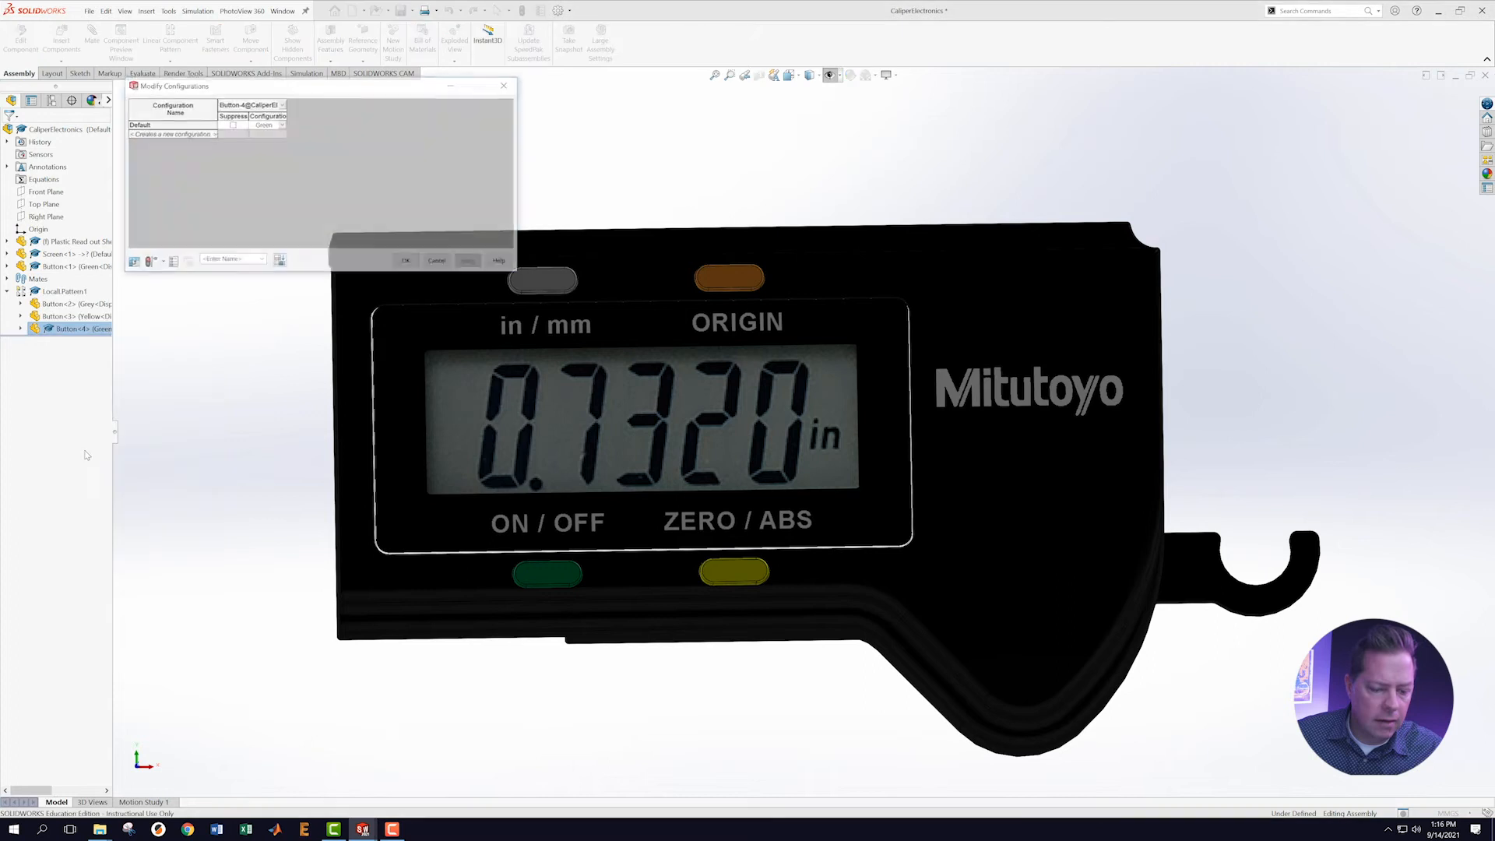
click(282, 127)
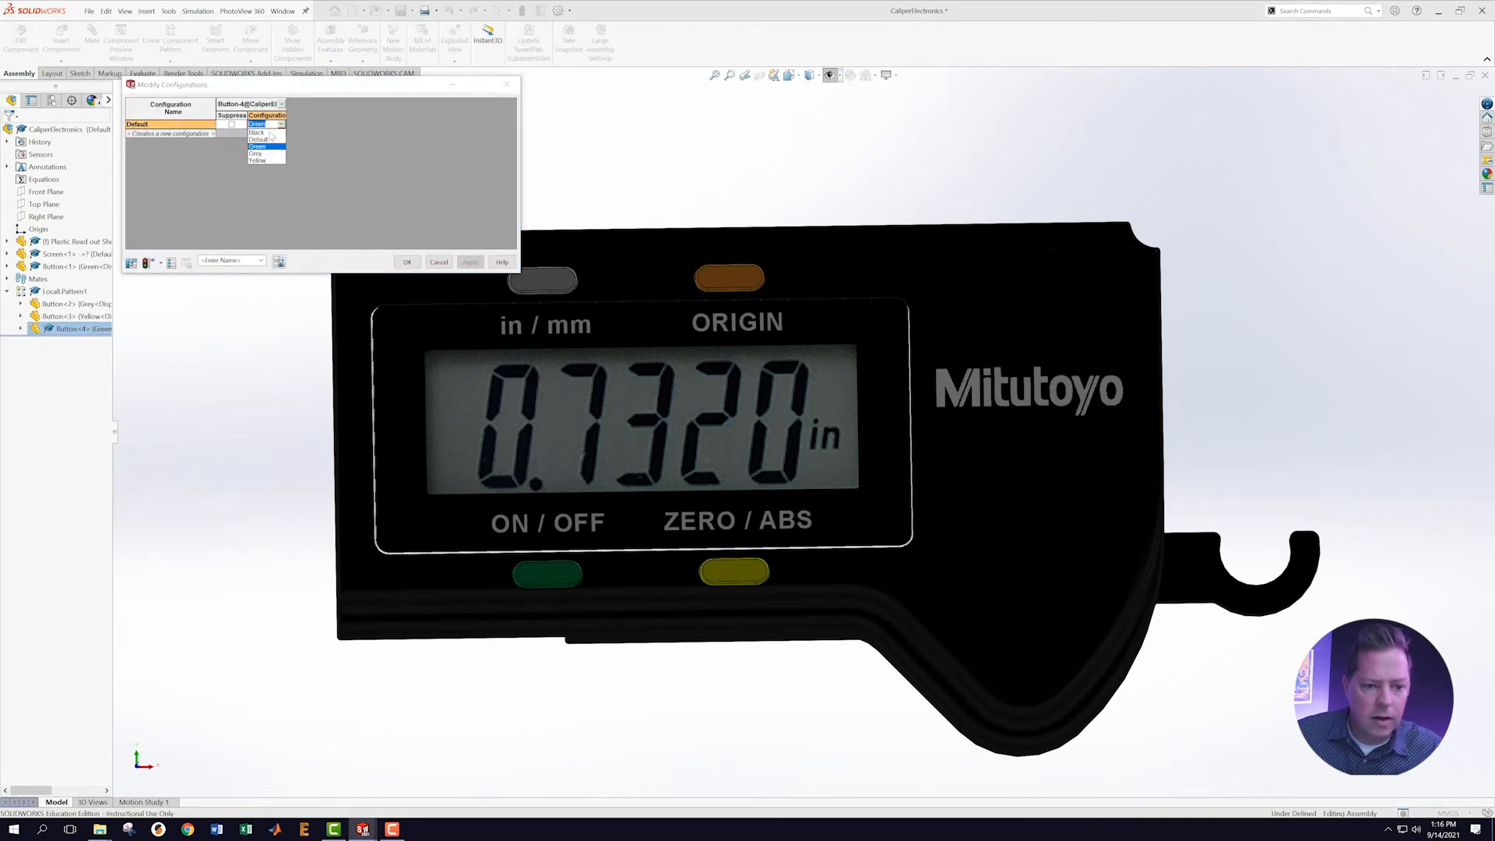
click(269, 134)
click(407, 262)
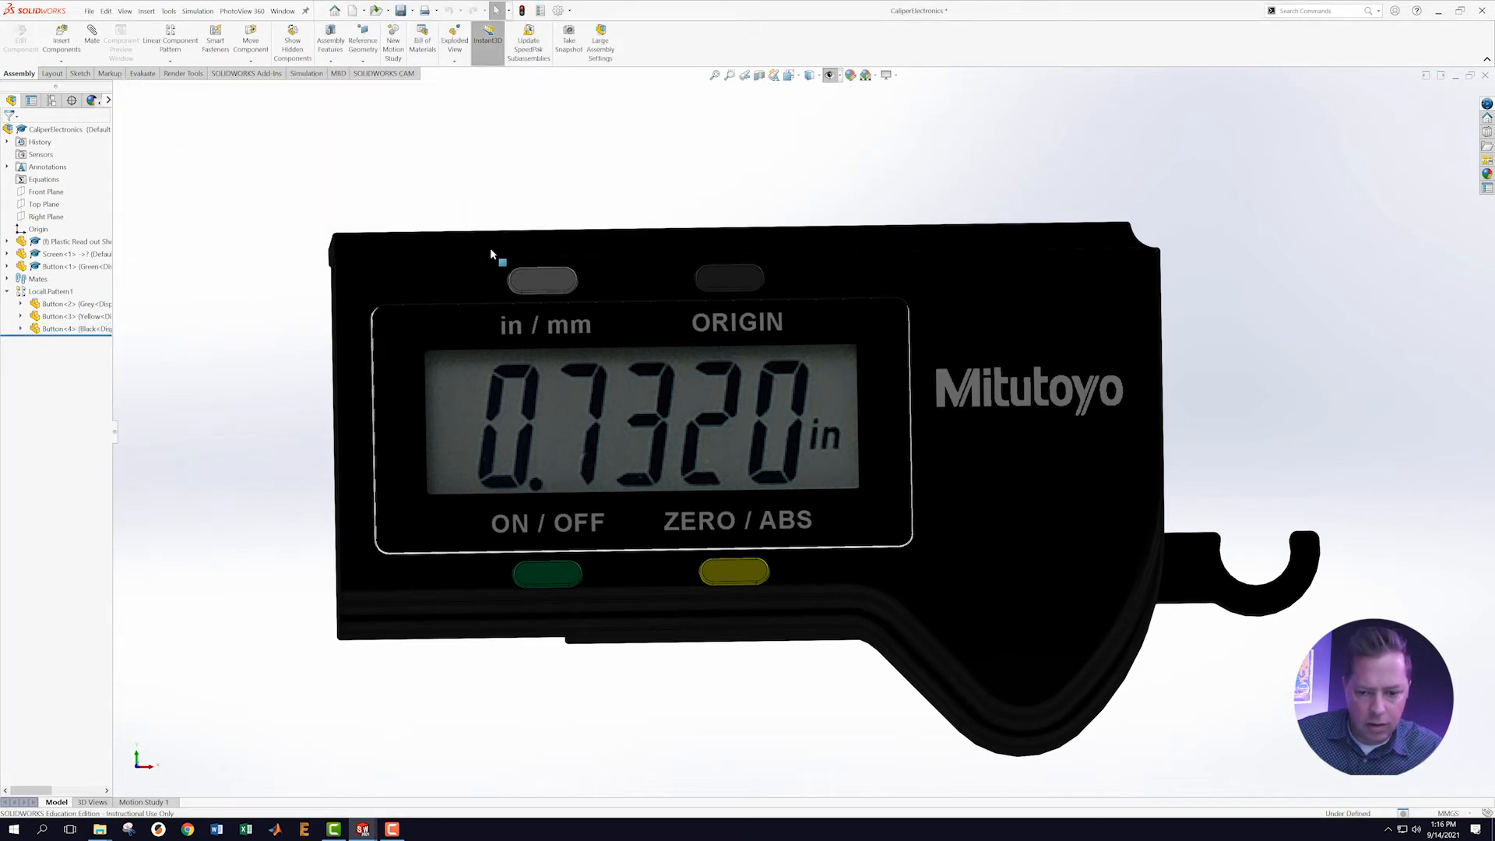
Save the CaliperElectronics assembly with all patterned buttons configured.
scroll(782, 480, up, 3)
middle_drag(782, 479, 841, 436)
scroll(837, 425, up, 2)
scroll(823, 434, down, 2)
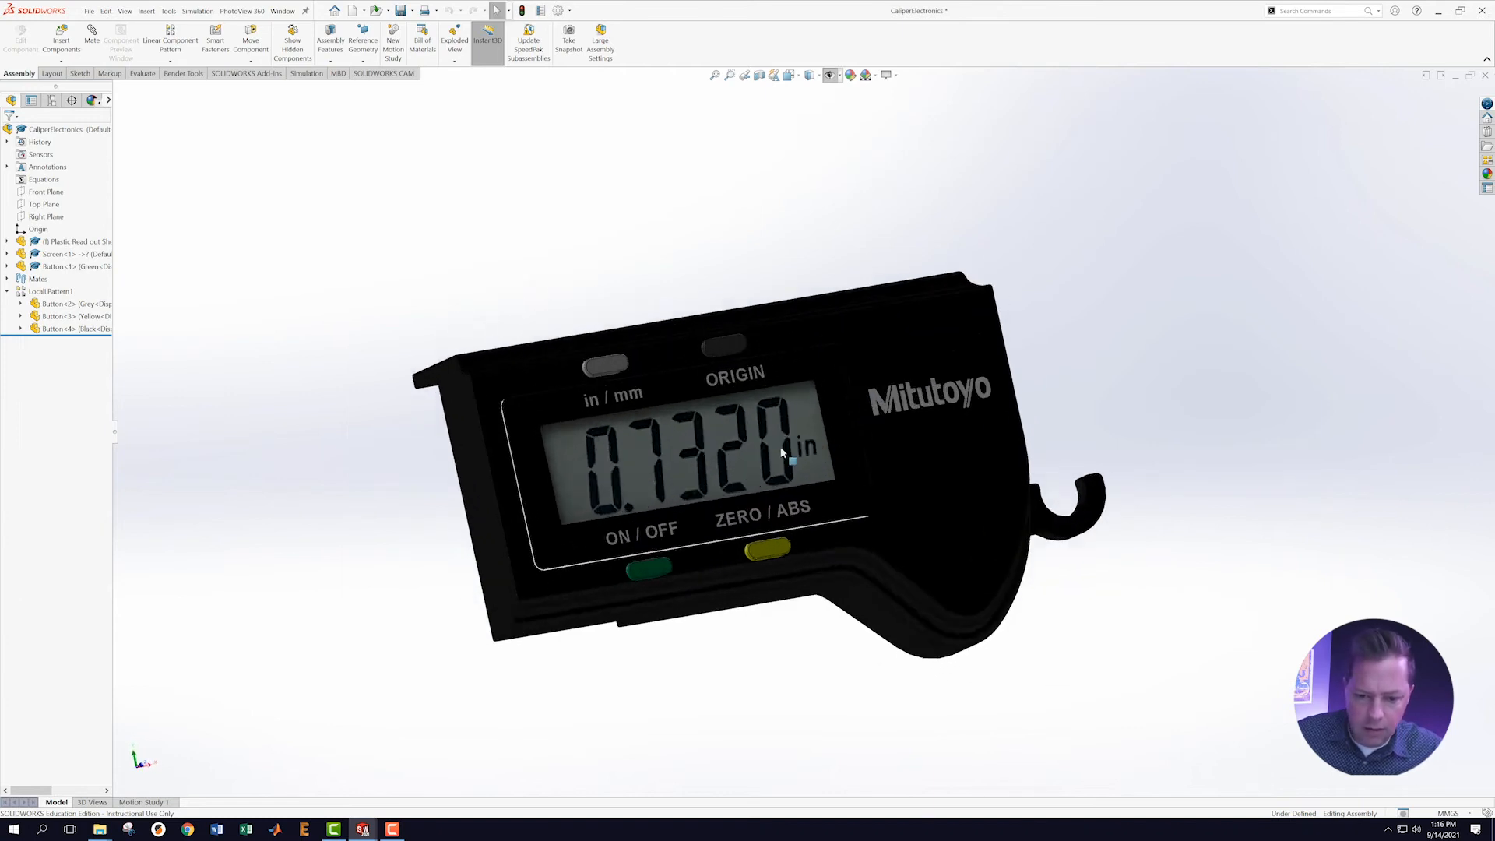
click(87, 11)
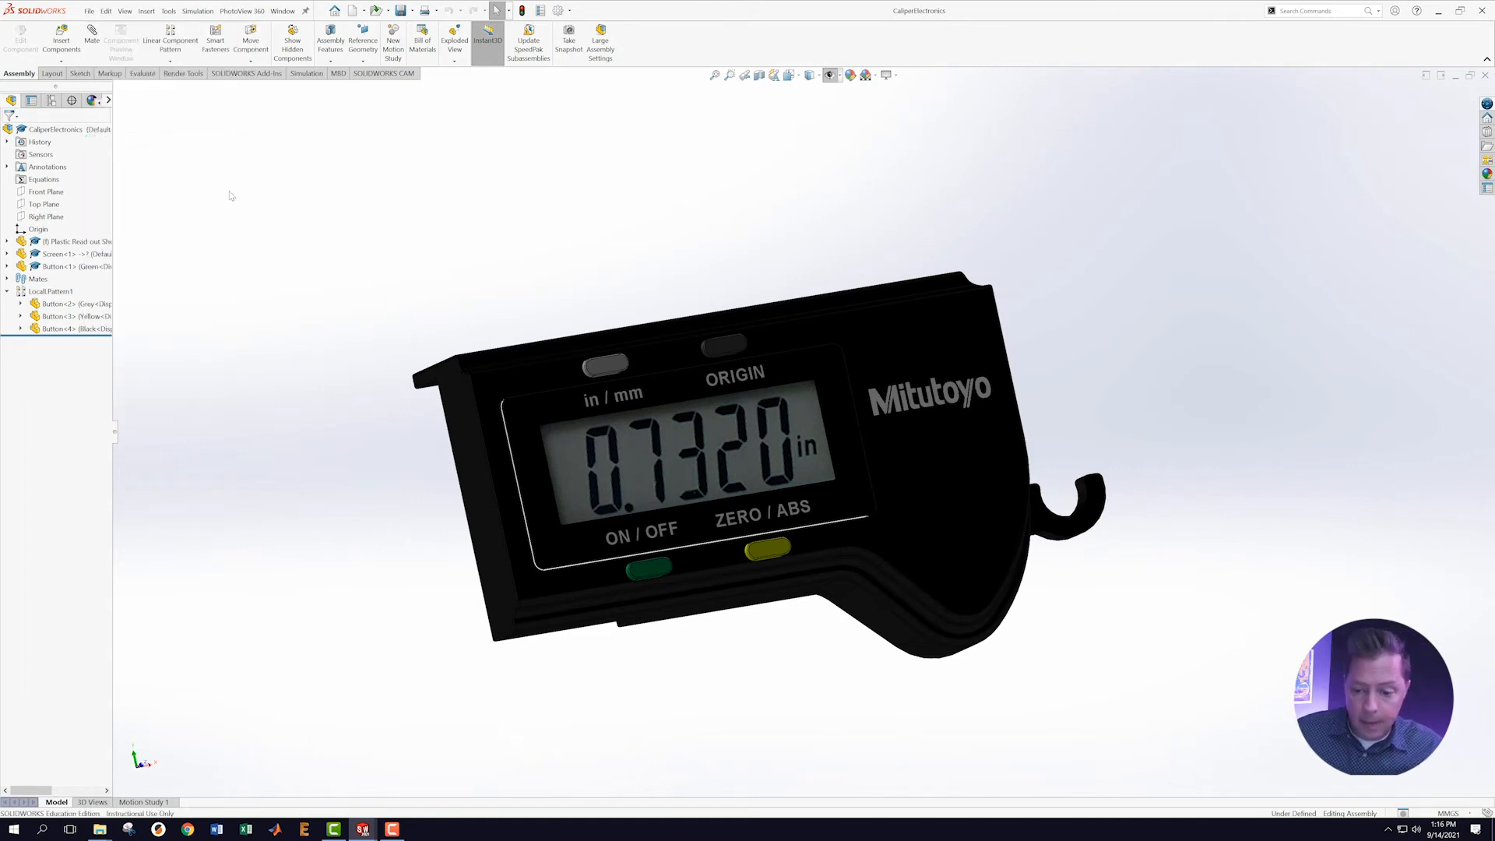
Insert the Right Jaw part from the Calipers folder and place it beside the read-out shell.
scroll(917, 478, up, 3)
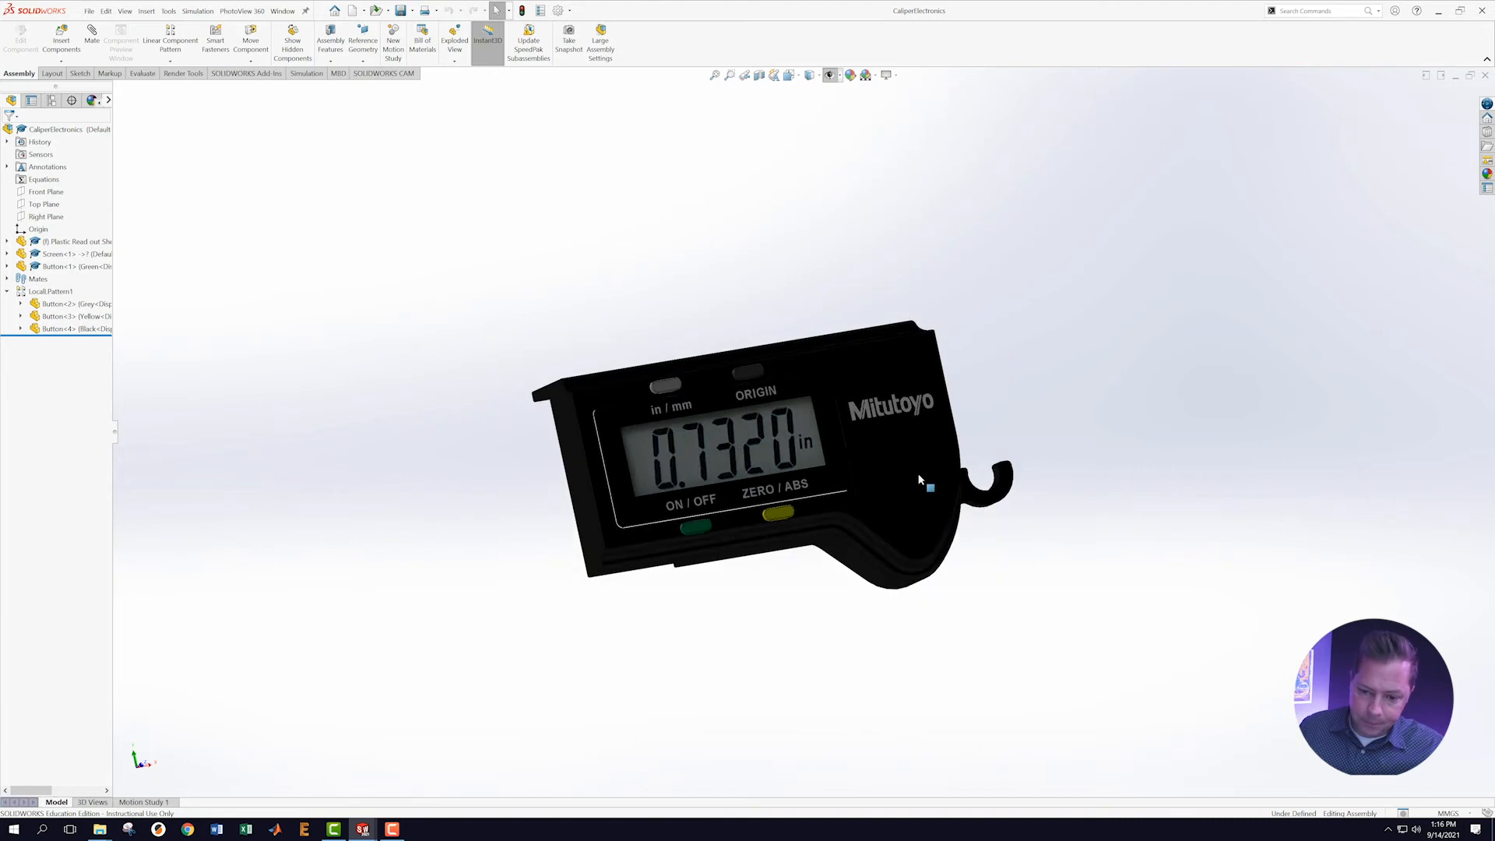
middle_drag(963, 372, 771, 352)
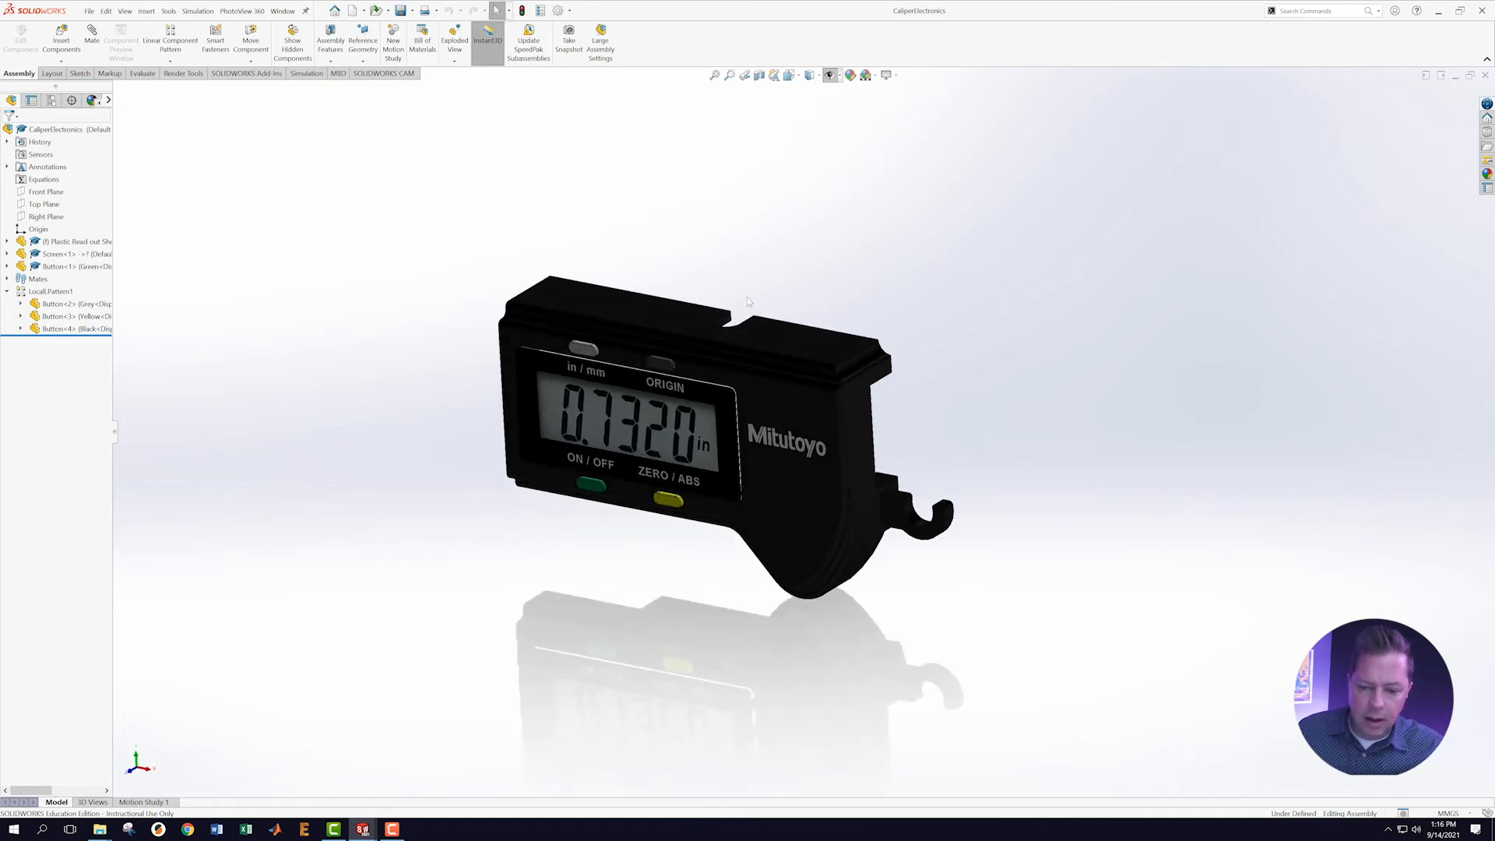
scroll(748, 301, down, 5)
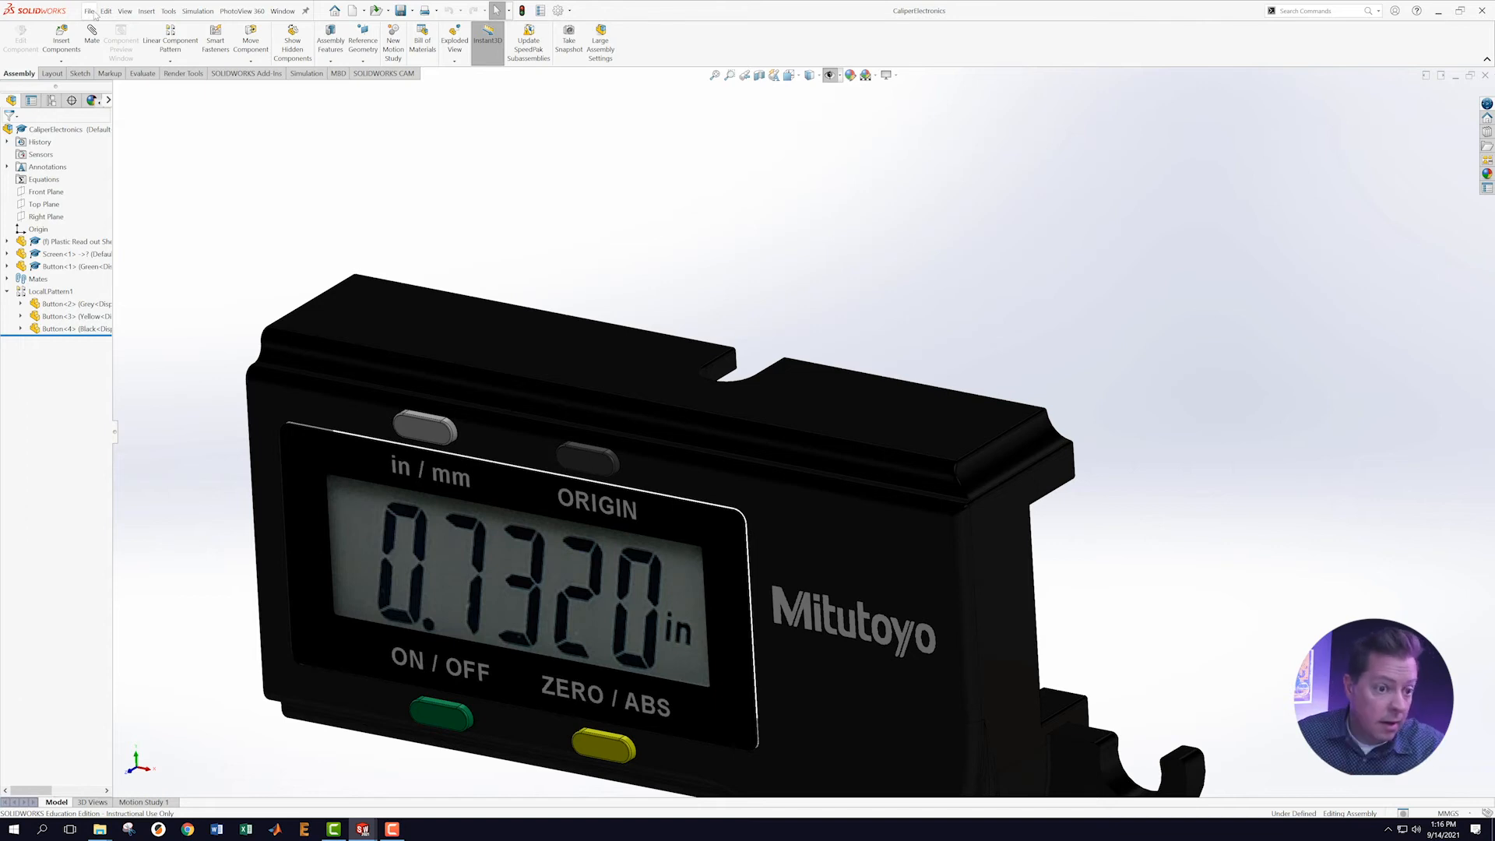
click(50, 39)
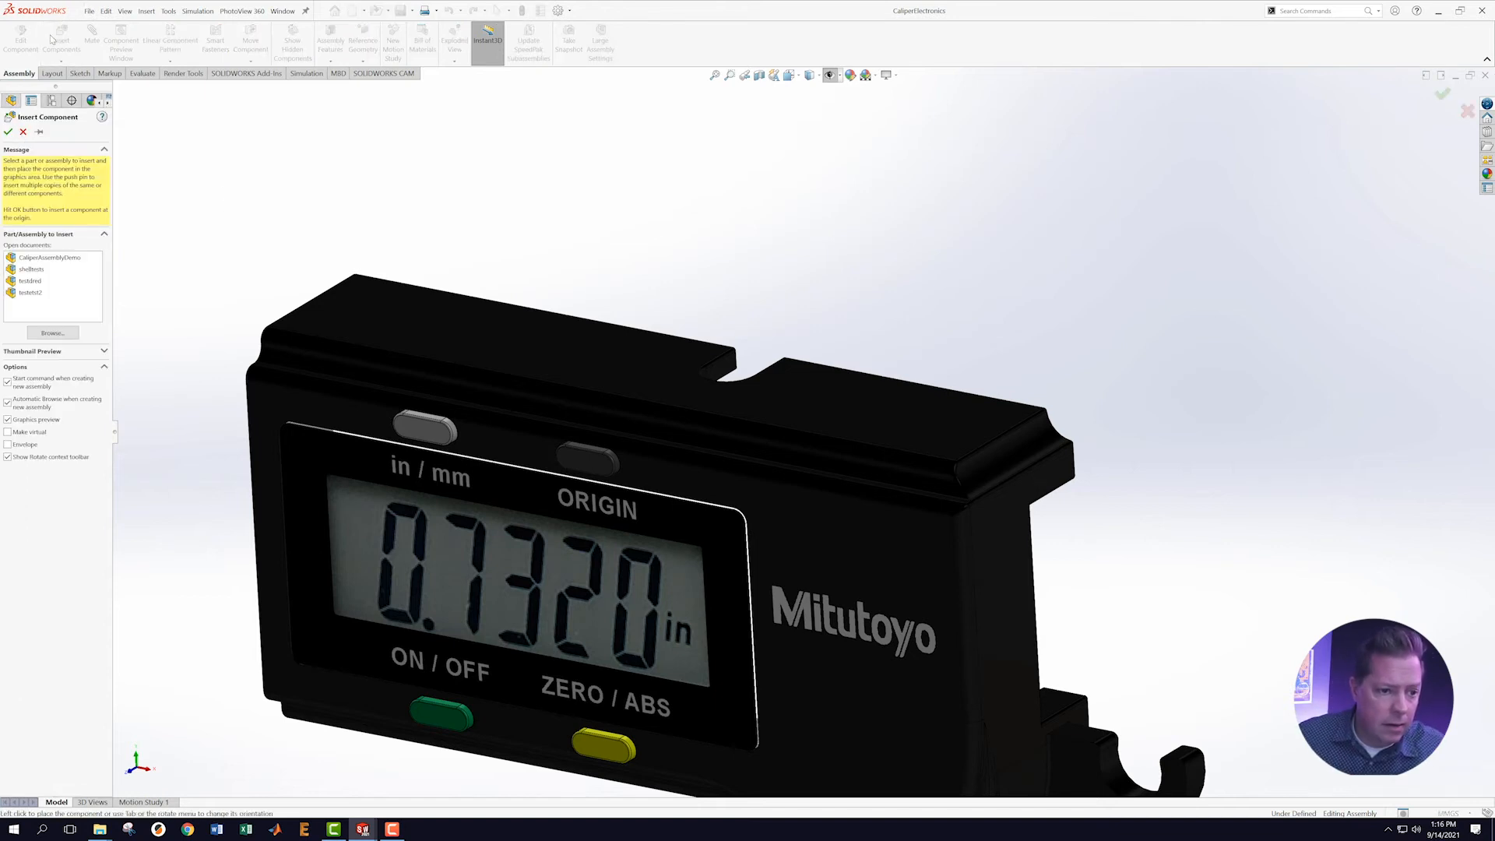
click(50, 336)
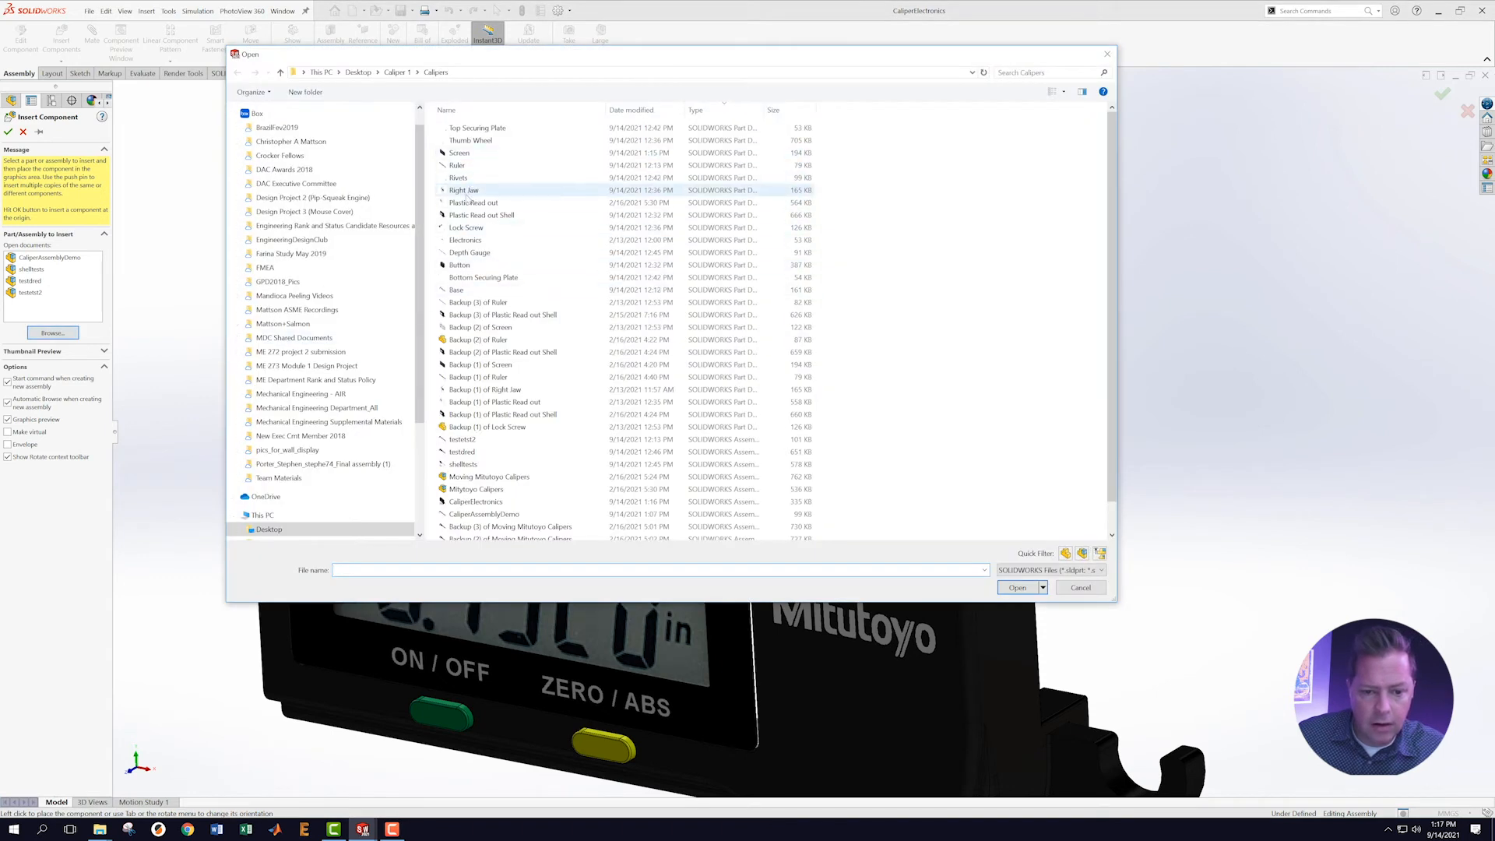
click(466, 191)
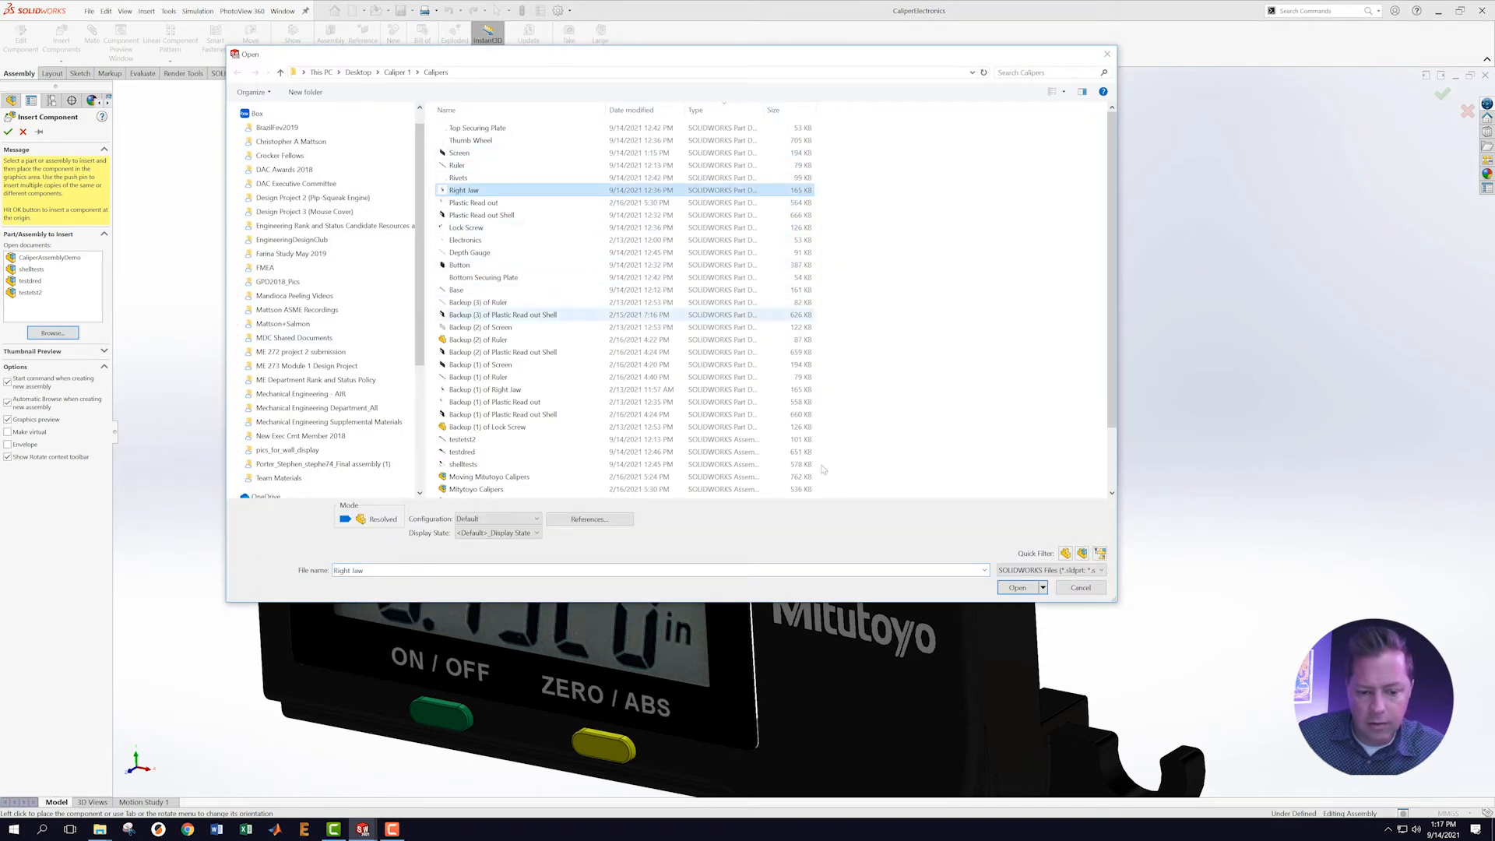
click(1017, 588)
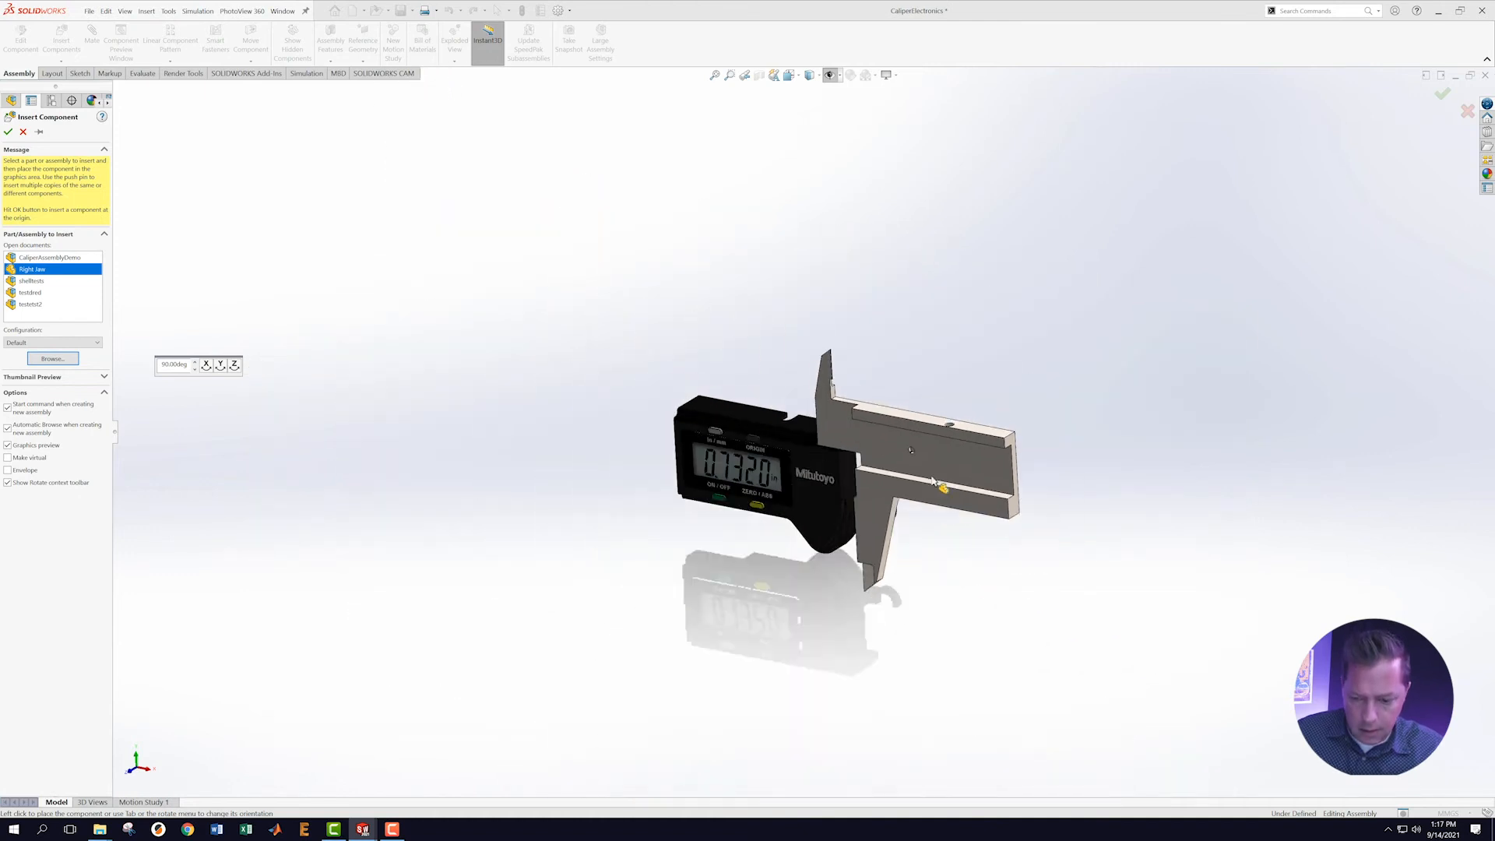
click(989, 456)
Select the round hole in the Right Jaw's upper edge for alignment with the rounded notch in the read-out shell.
middle_drag(1003, 454, 1035, 435)
scroll(973, 418, down, 5)
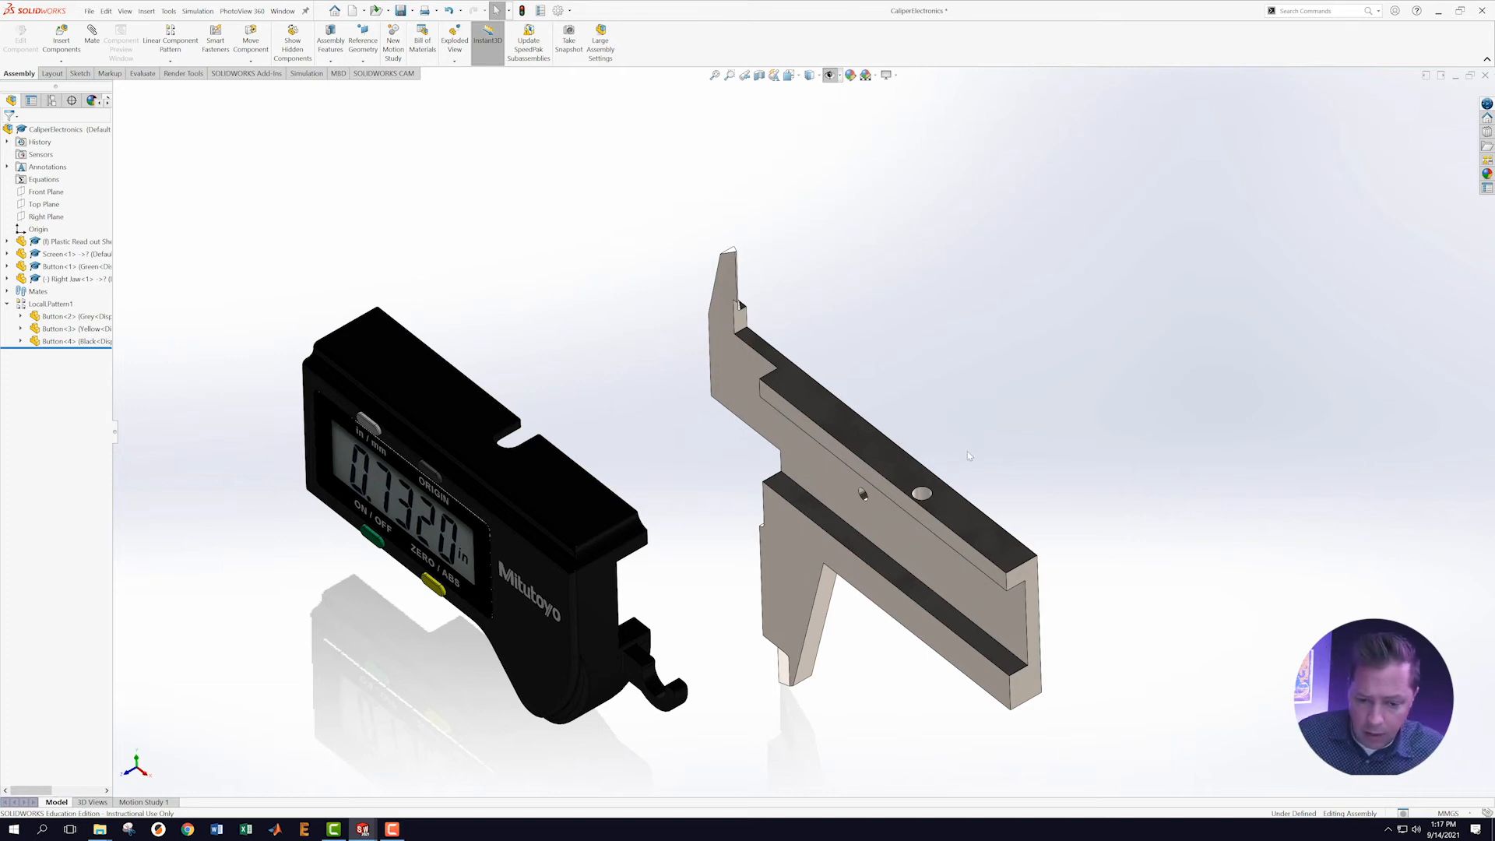
click(924, 496)
middle_drag(657, 424, 569, 444)
scroll(567, 433, down, 6)
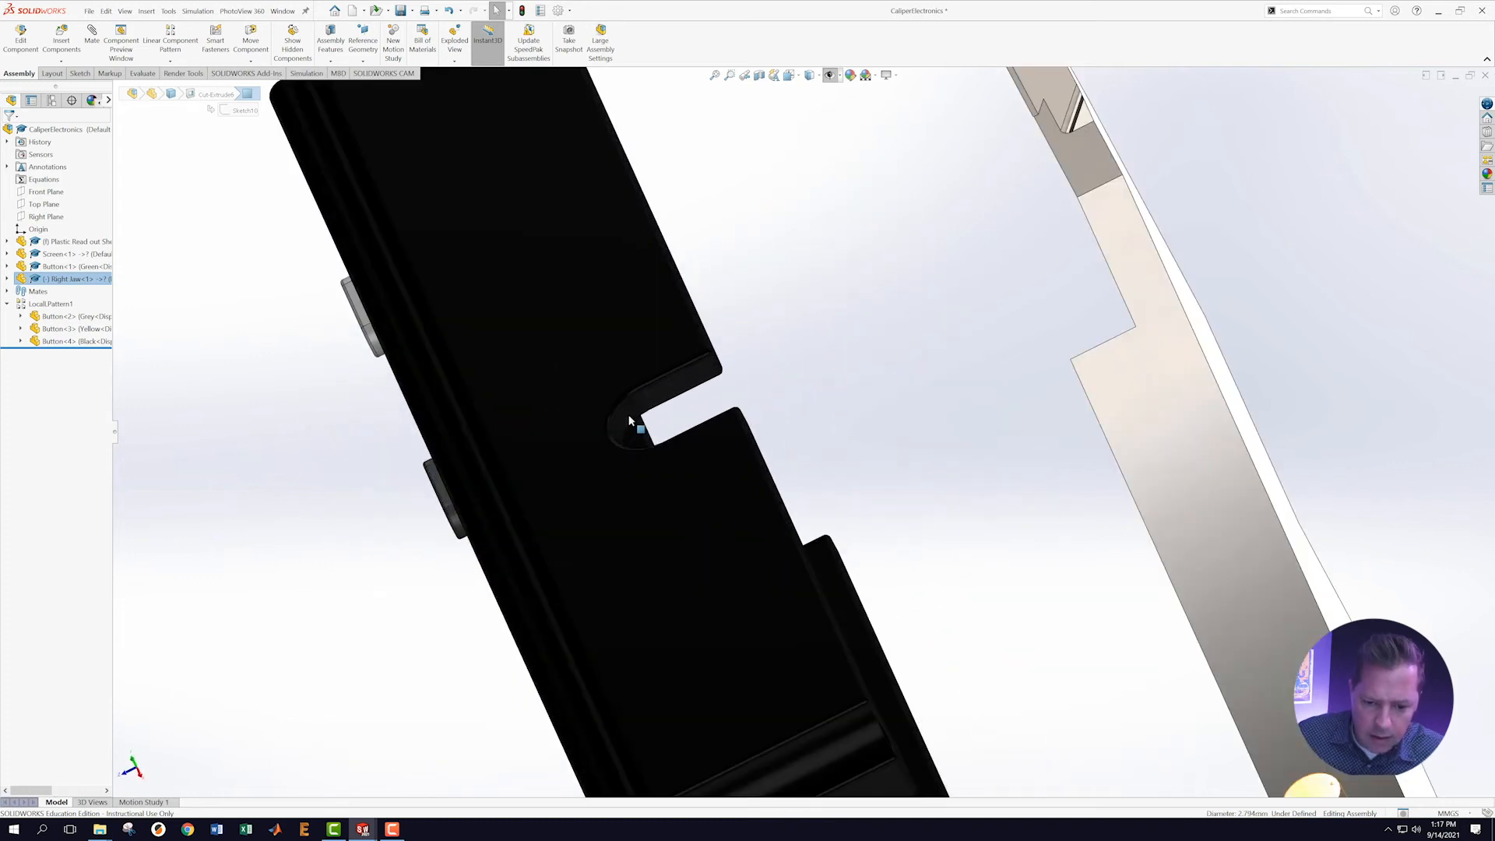
Mate the right jaw's hole concentric with the rounded slot end in the read-out shell, and swing the jaw about it.
ctrl+click(633, 420)
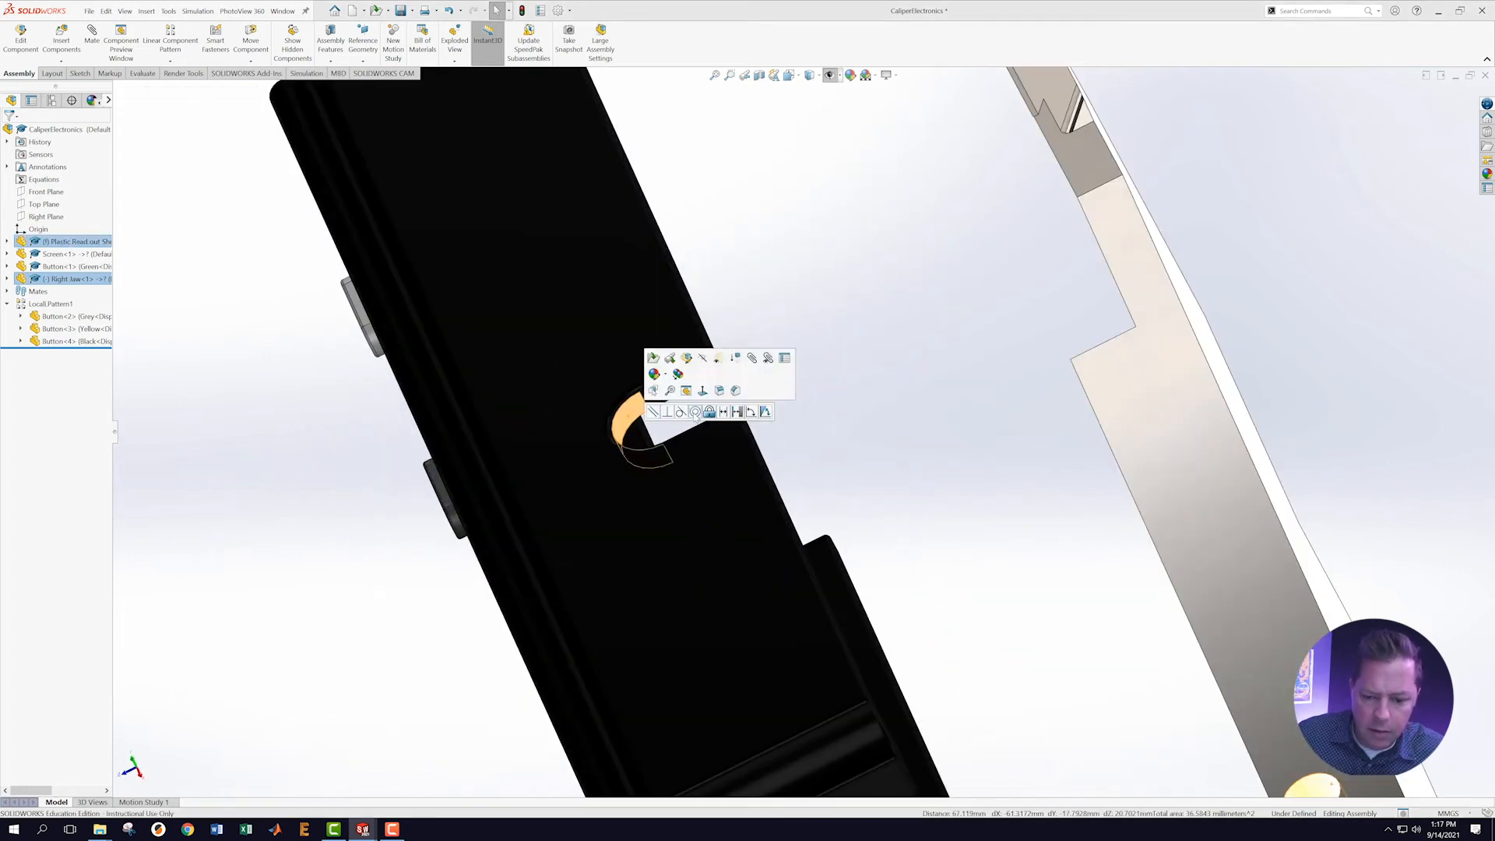
click(695, 413)
scroll(714, 394, up, 6)
mouse_move(870, 402)
middle_down()
mouse_move(950, 310)
mouse_move(887, 408)
middle_up()
drag(860, 411, 875, 386)
click(985, 388)
Mate the right jaw's flat face coincident with the recessed inner face of the read-out shell.
middle_drag(1002, 398, 817, 405)
click(697, 352)
middle_drag(550, 424, 672, 363)
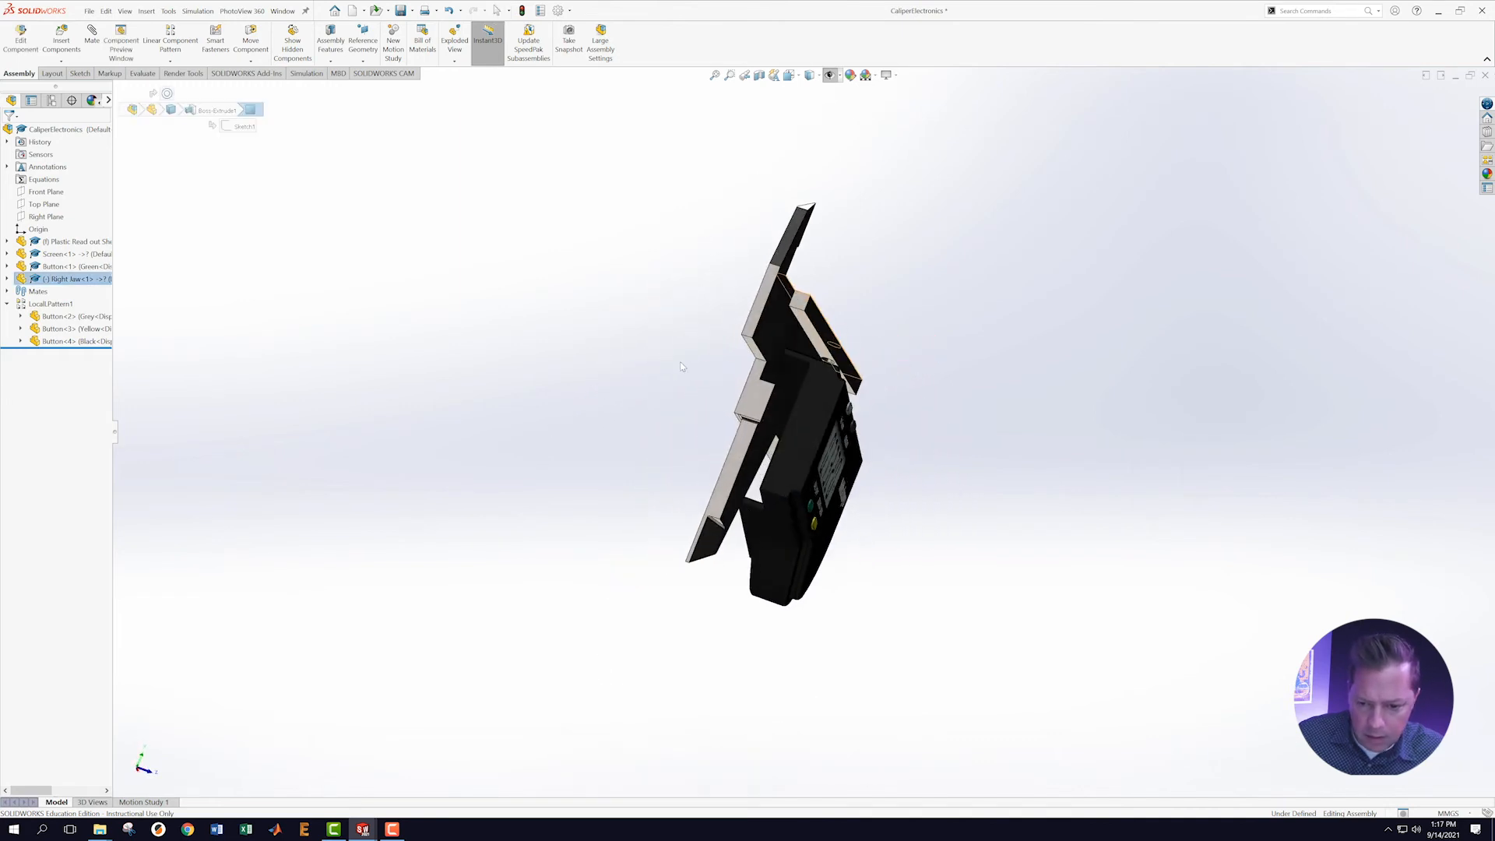
scroll(672, 363, down, 4)
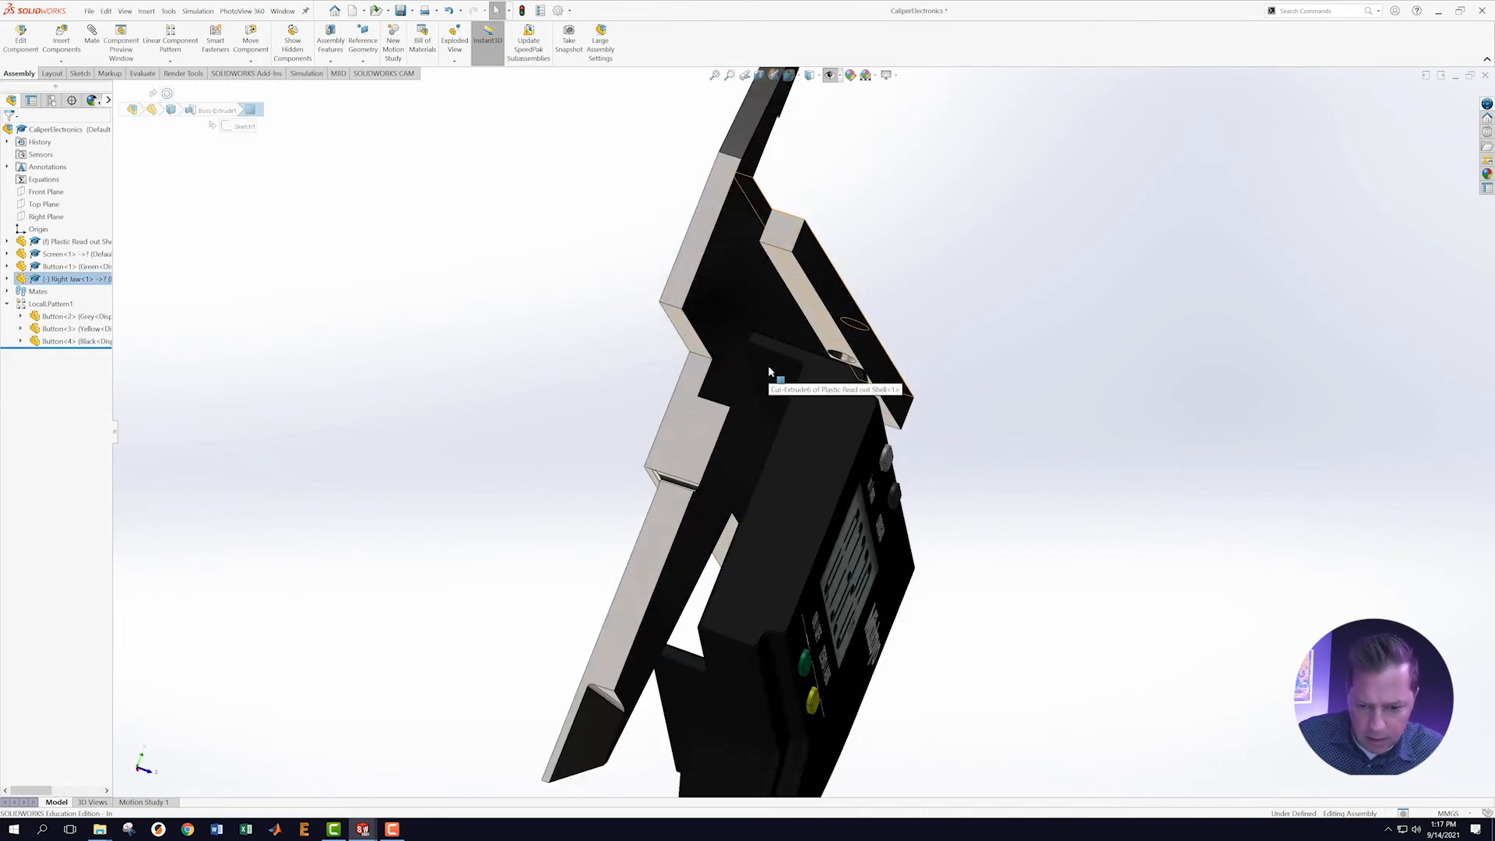
click(769, 372)
click(793, 366)
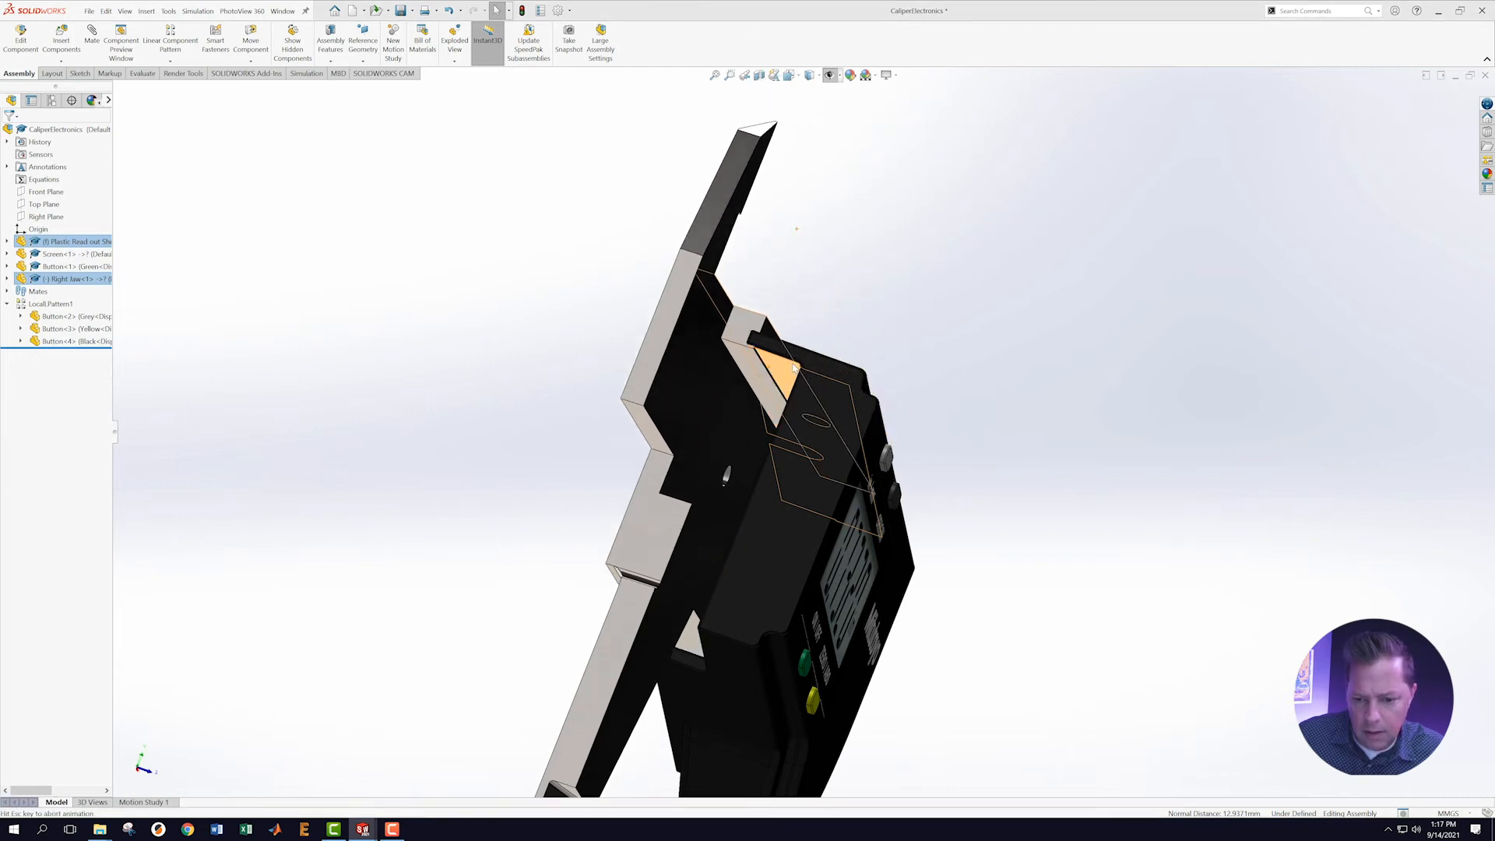
scroll(925, 362, up, 3)
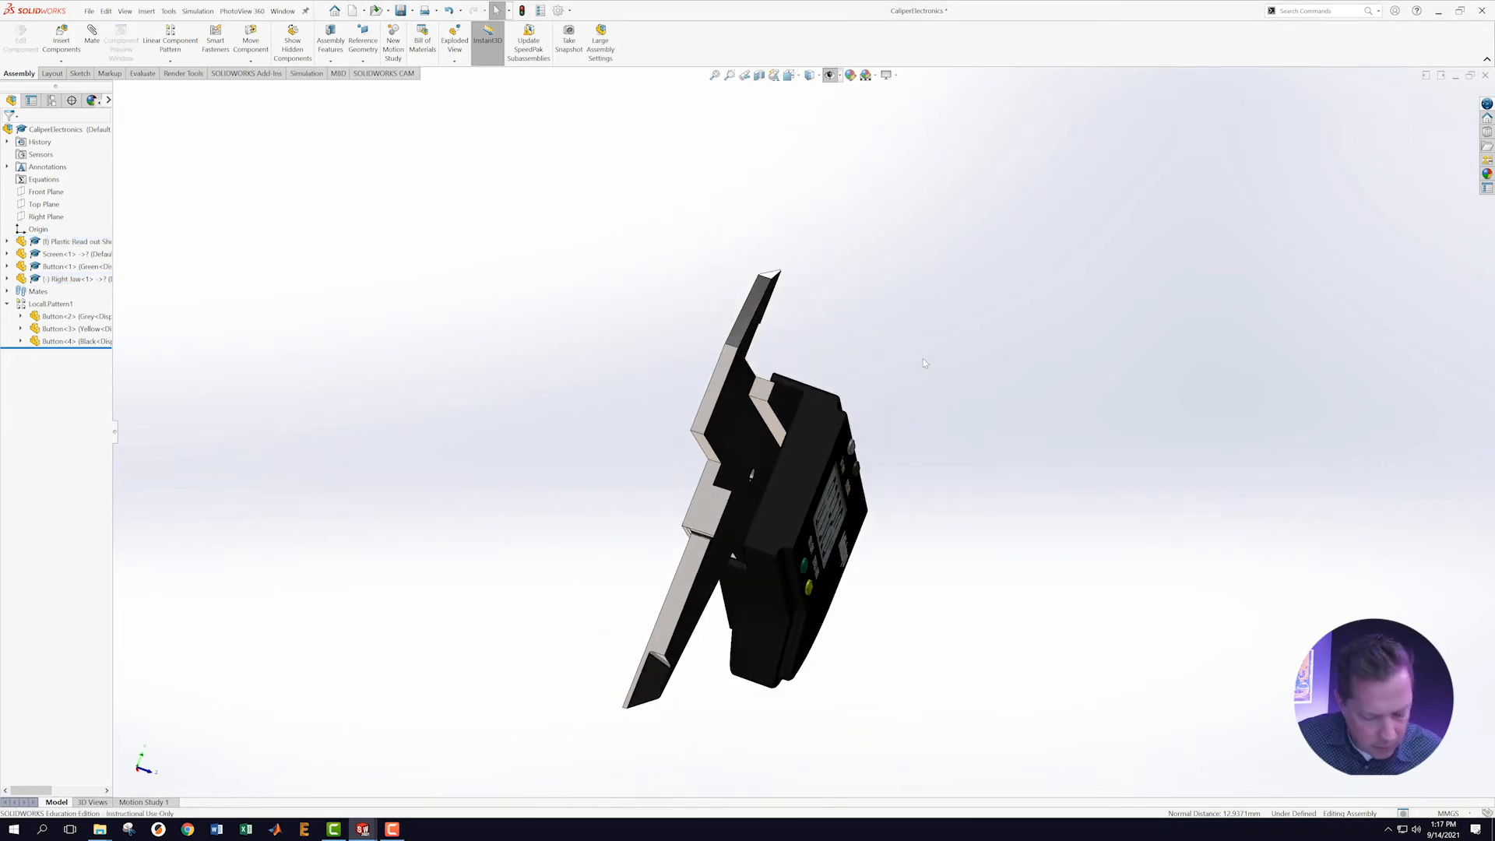
Swing the right jaw to check how it still rotates relative to the shell.
scroll(919, 366, up, 2)
middle_drag(908, 384, 804, 543)
mouse_move(788, 524)
mouse_down()
mouse_move(873, 436)
mouse_move(779, 568)
mouse_move(880, 482)
mouse_move(802, 545)
mouse_up()
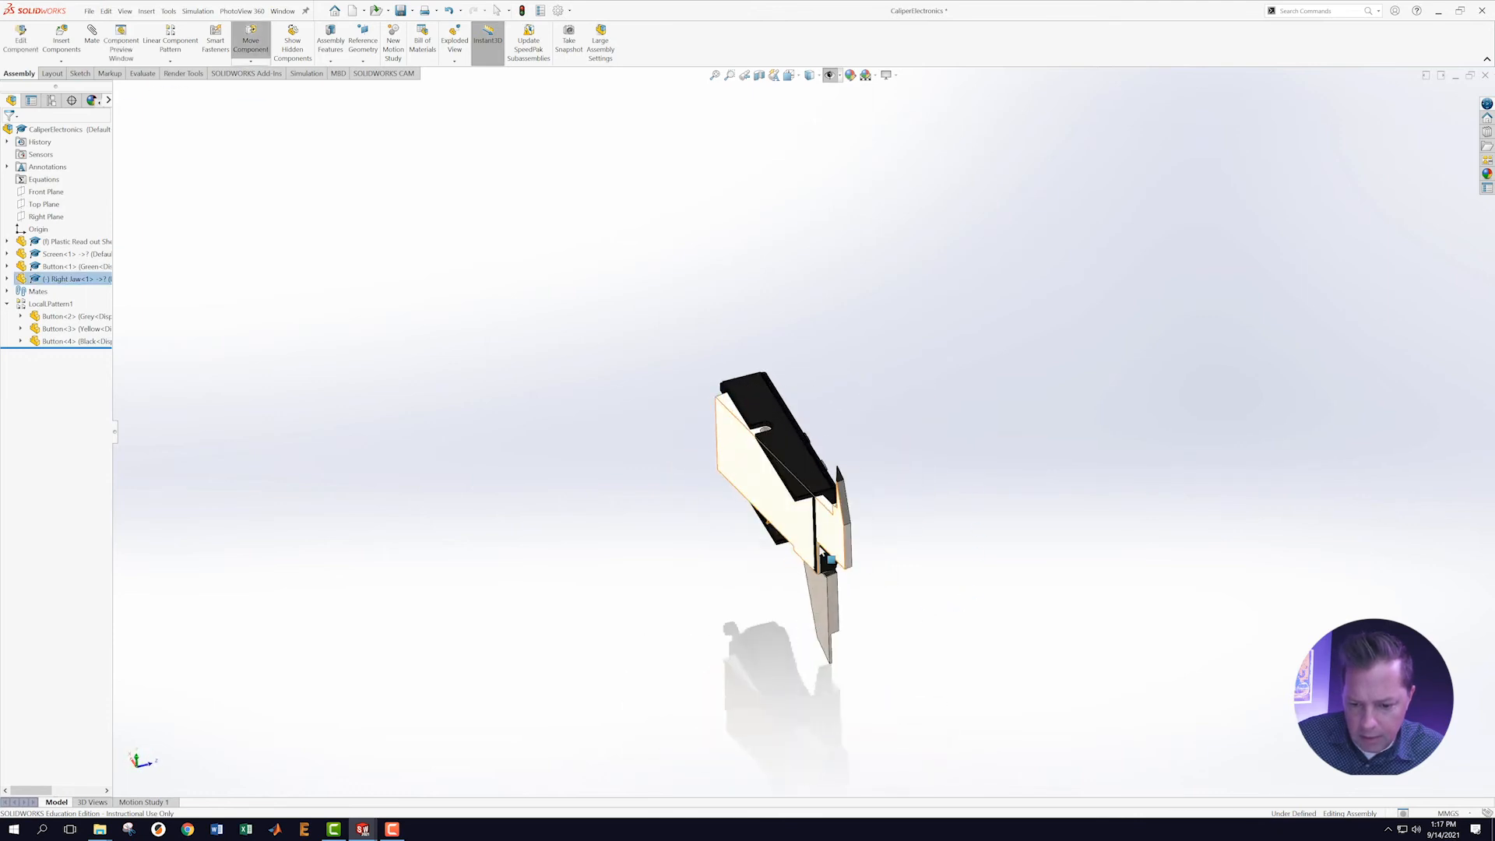
scroll(726, 408, down, 5)
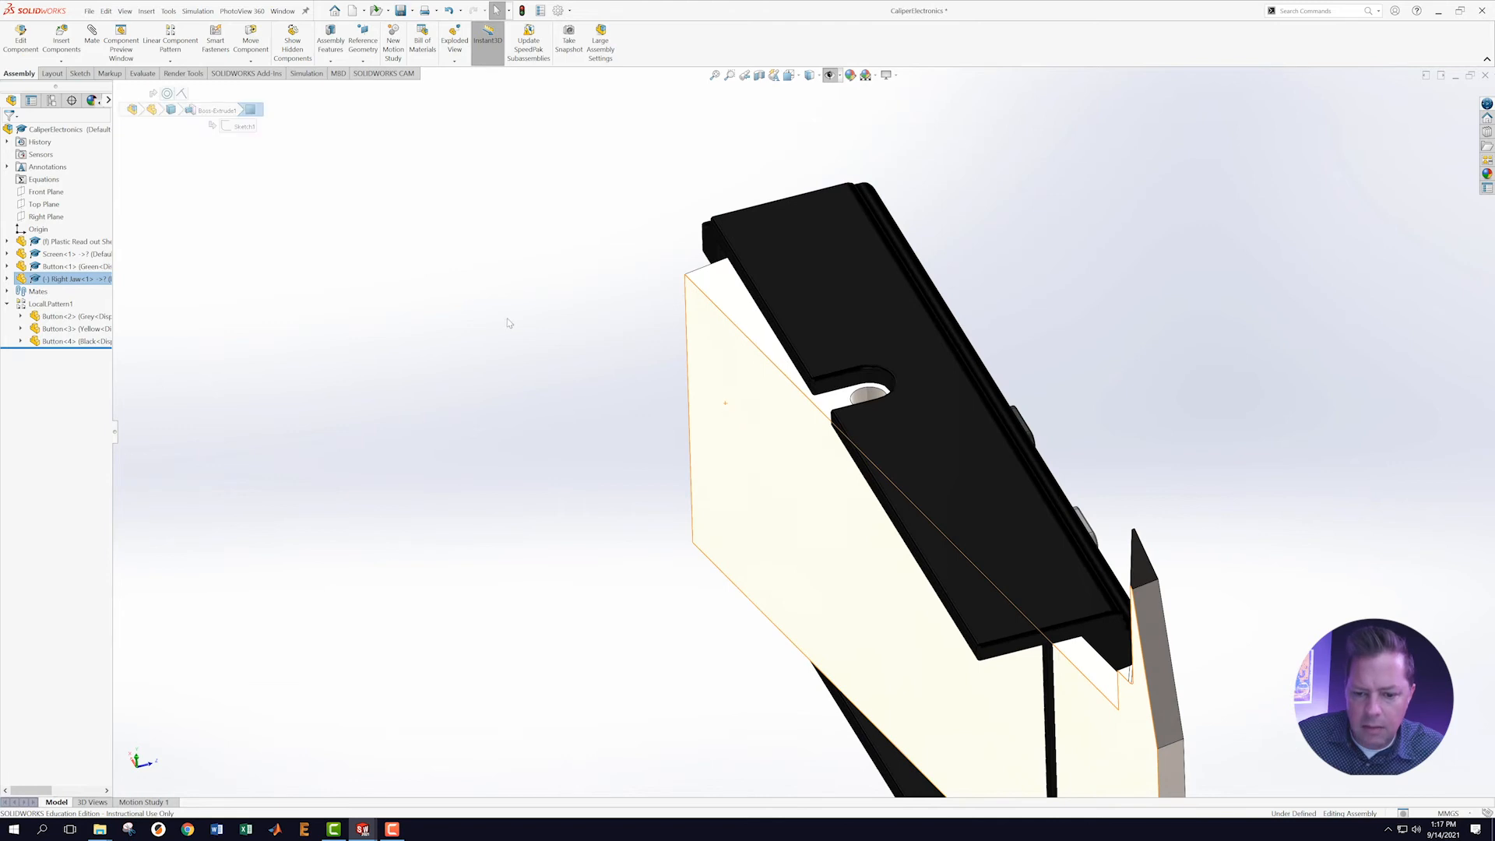
click(714, 366)
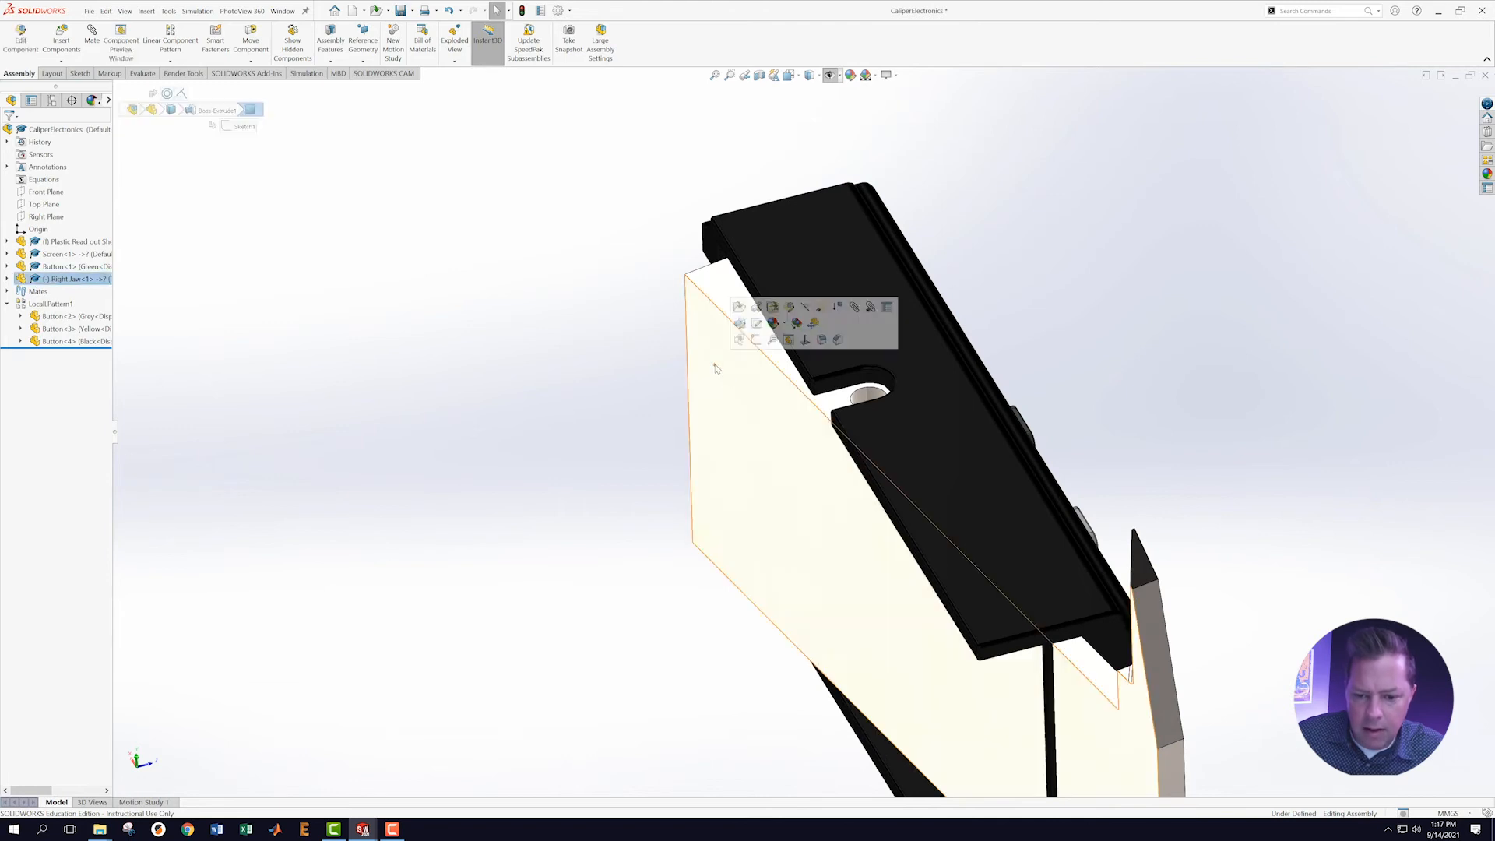
ctrl+click(708, 241)
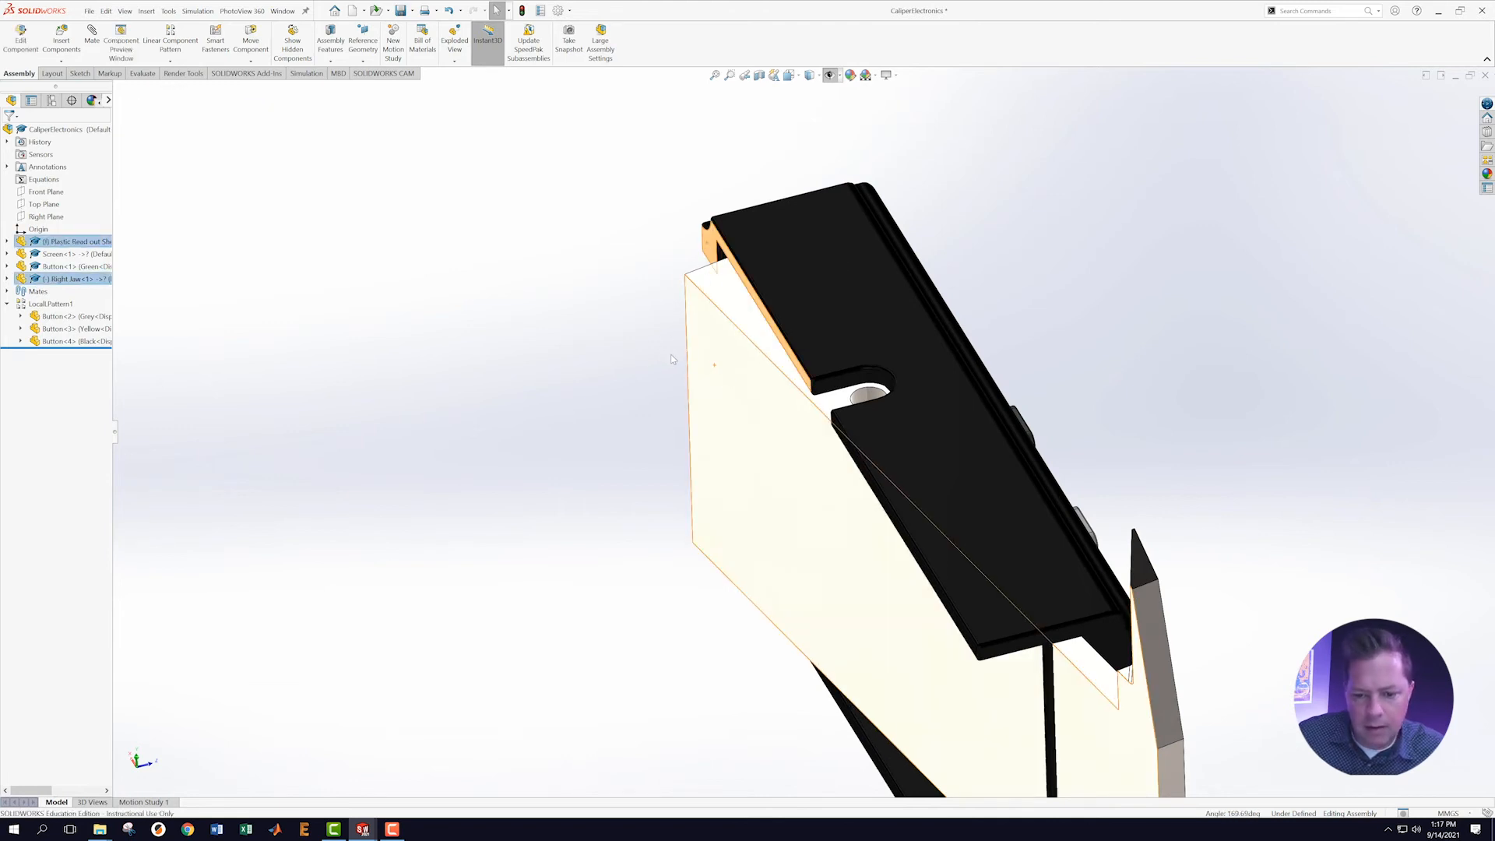
click(618, 300)
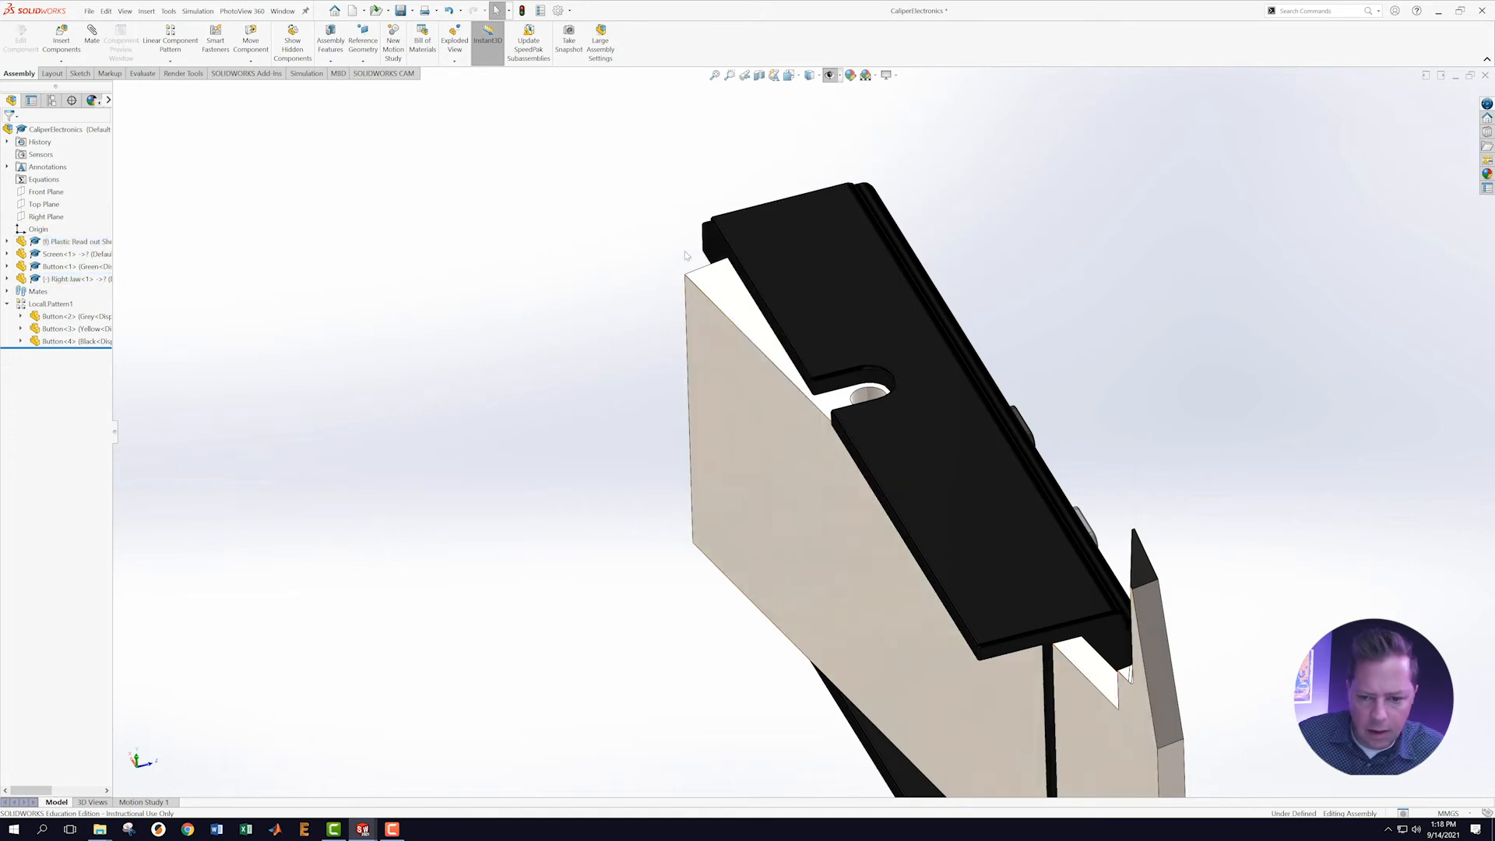
Mate the shell's long narrow edge face parallel to the adjacent flat face of the right jaw.
click(711, 244)
ctrl+click(707, 352)
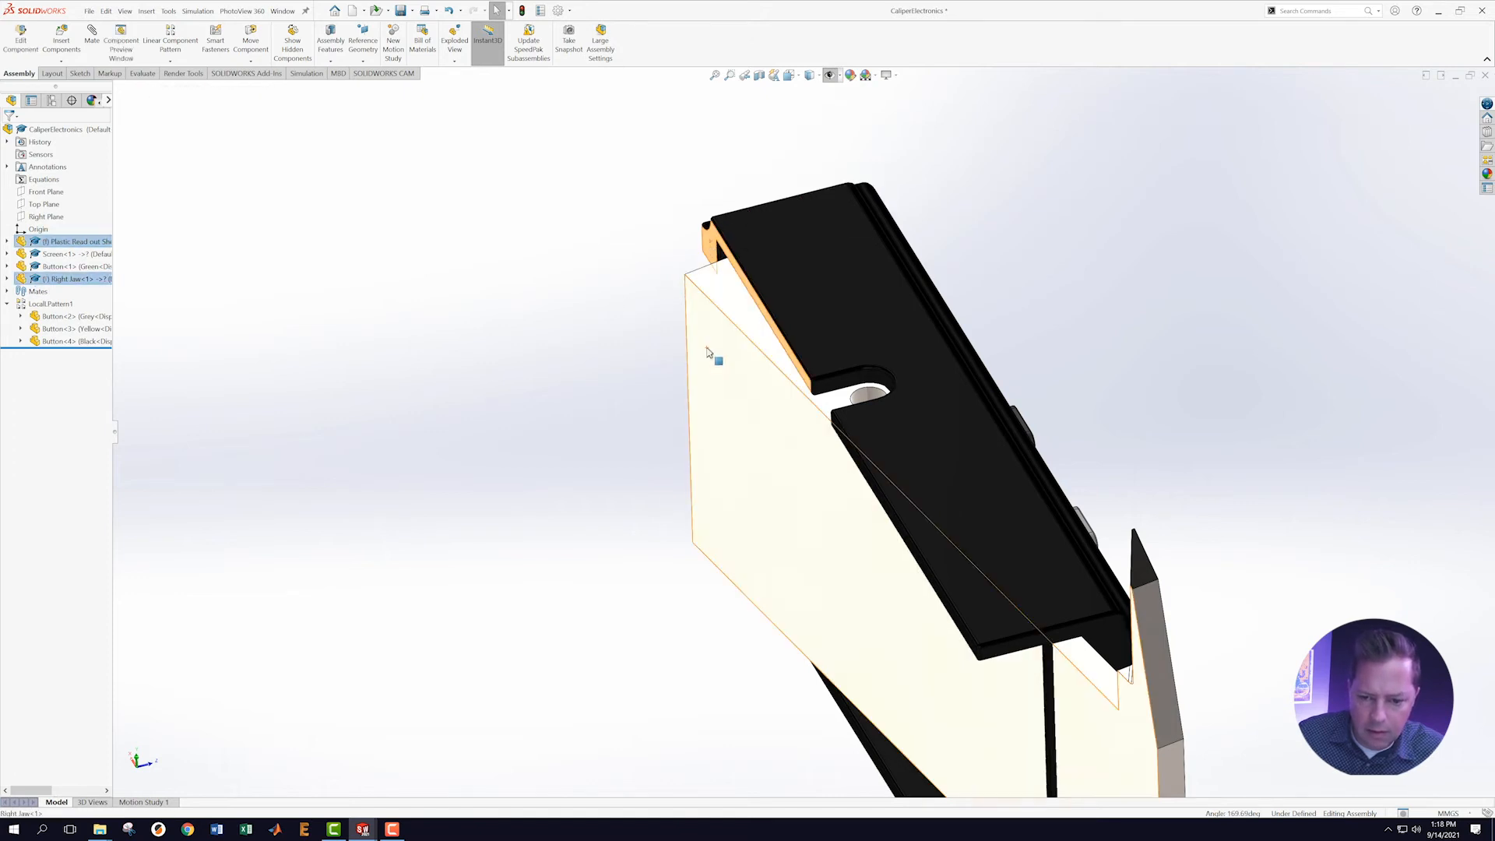
click(743, 343)
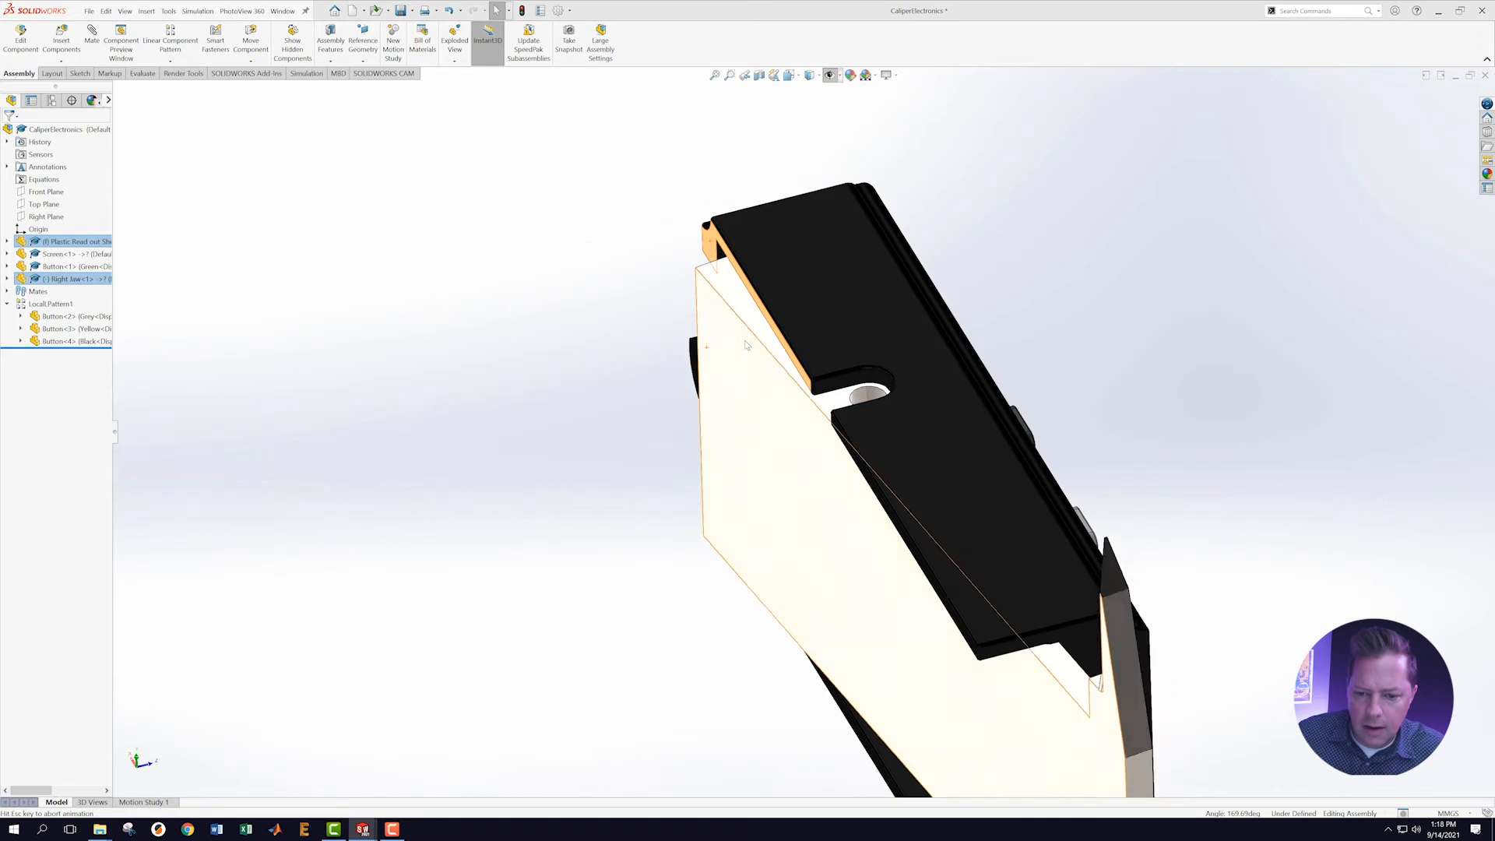
click(599, 375)
Examine the aligned jaw in the shell from several sides, including the hole visible through the shell's slot.
scroll(1024, 507, up, 5)
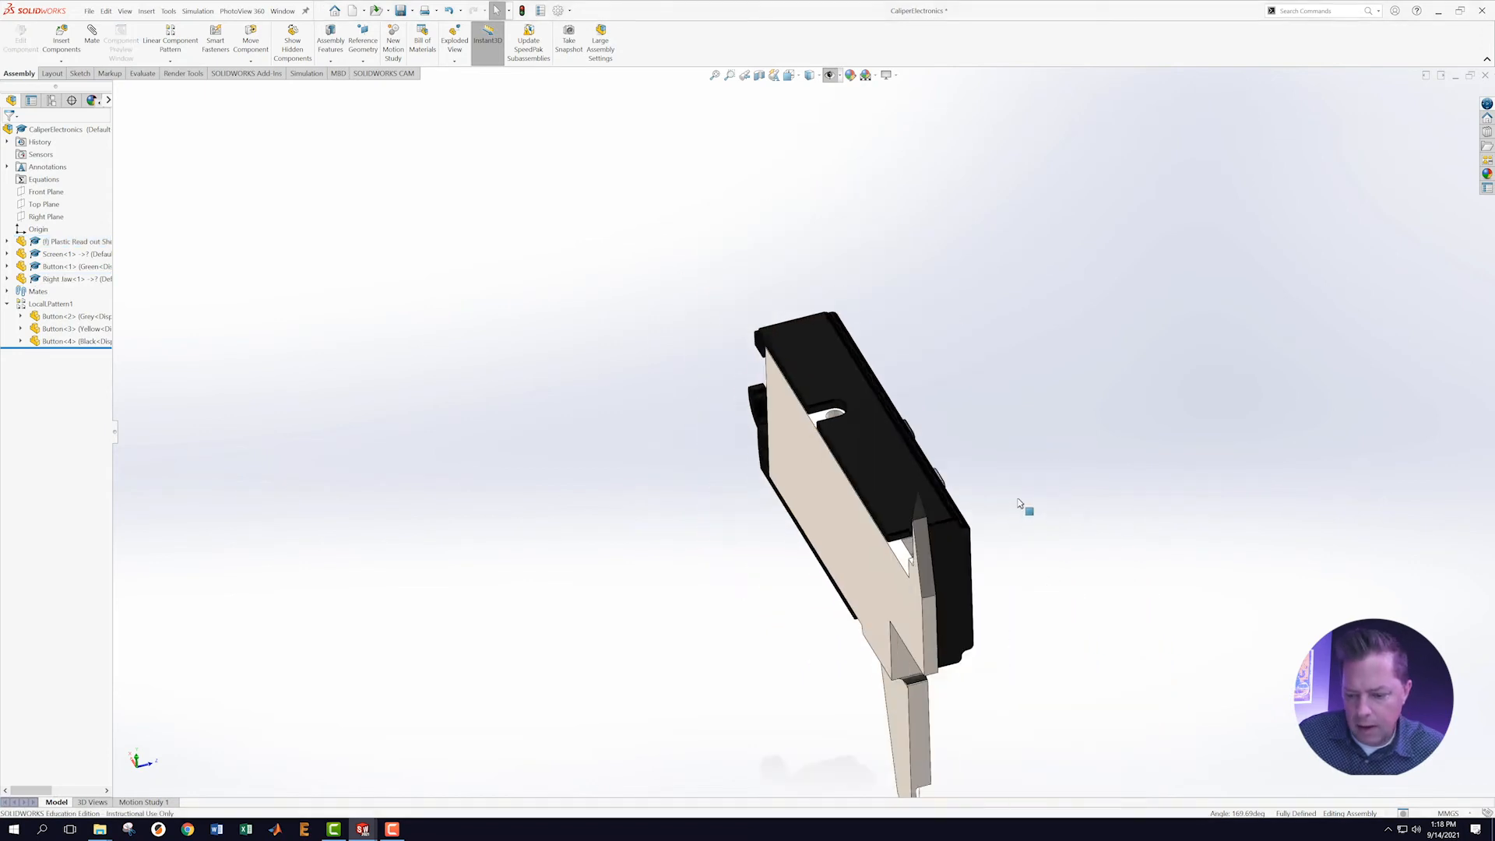
middle_drag(997, 488, 796, 459)
scroll(989, 521, down, 3)
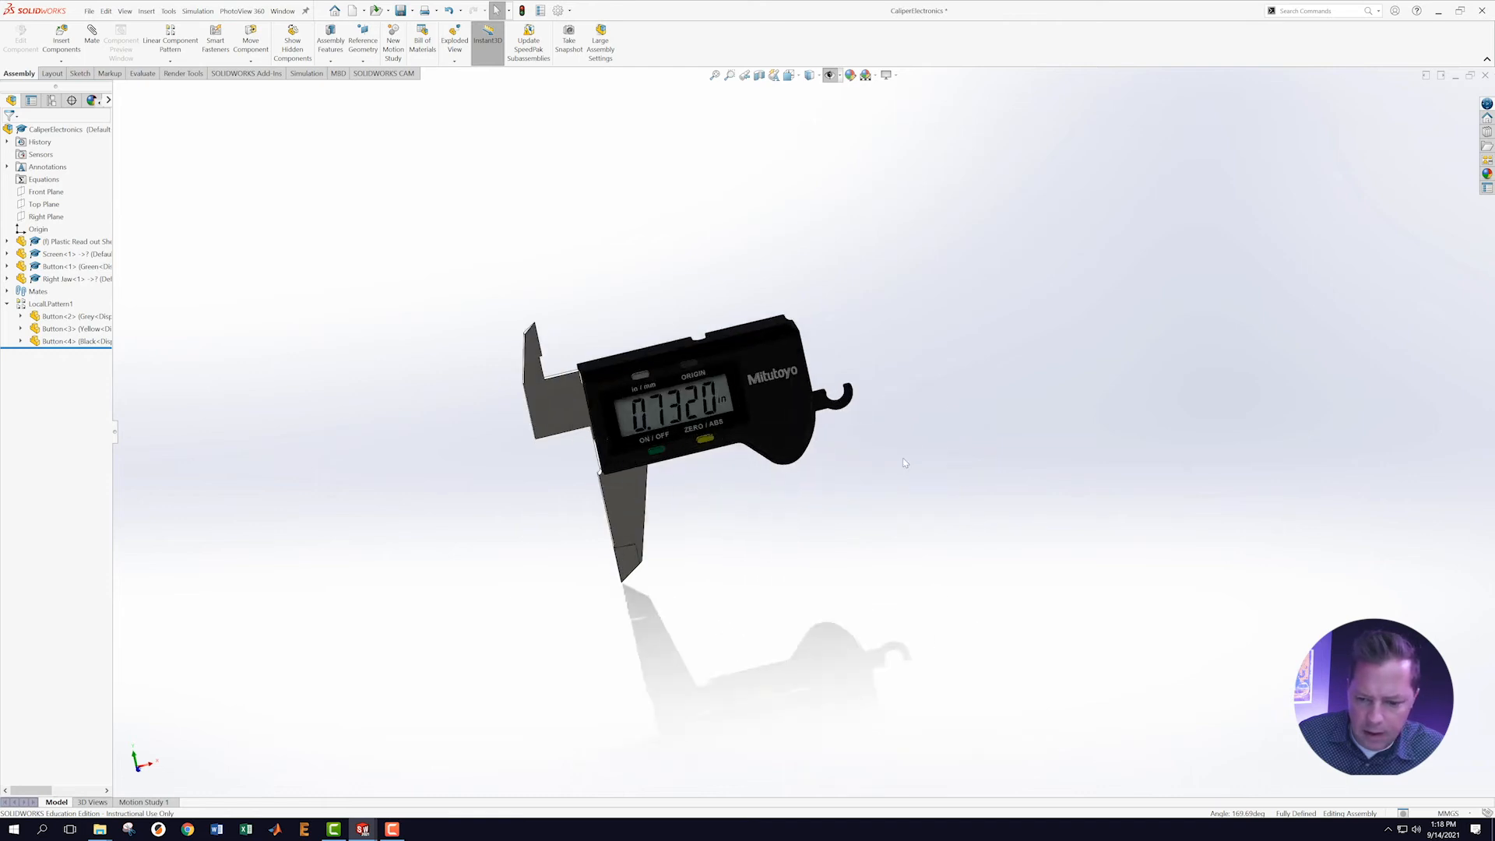
middle_drag(905, 318, 894, 501)
scroll(668, 353, down, 3)
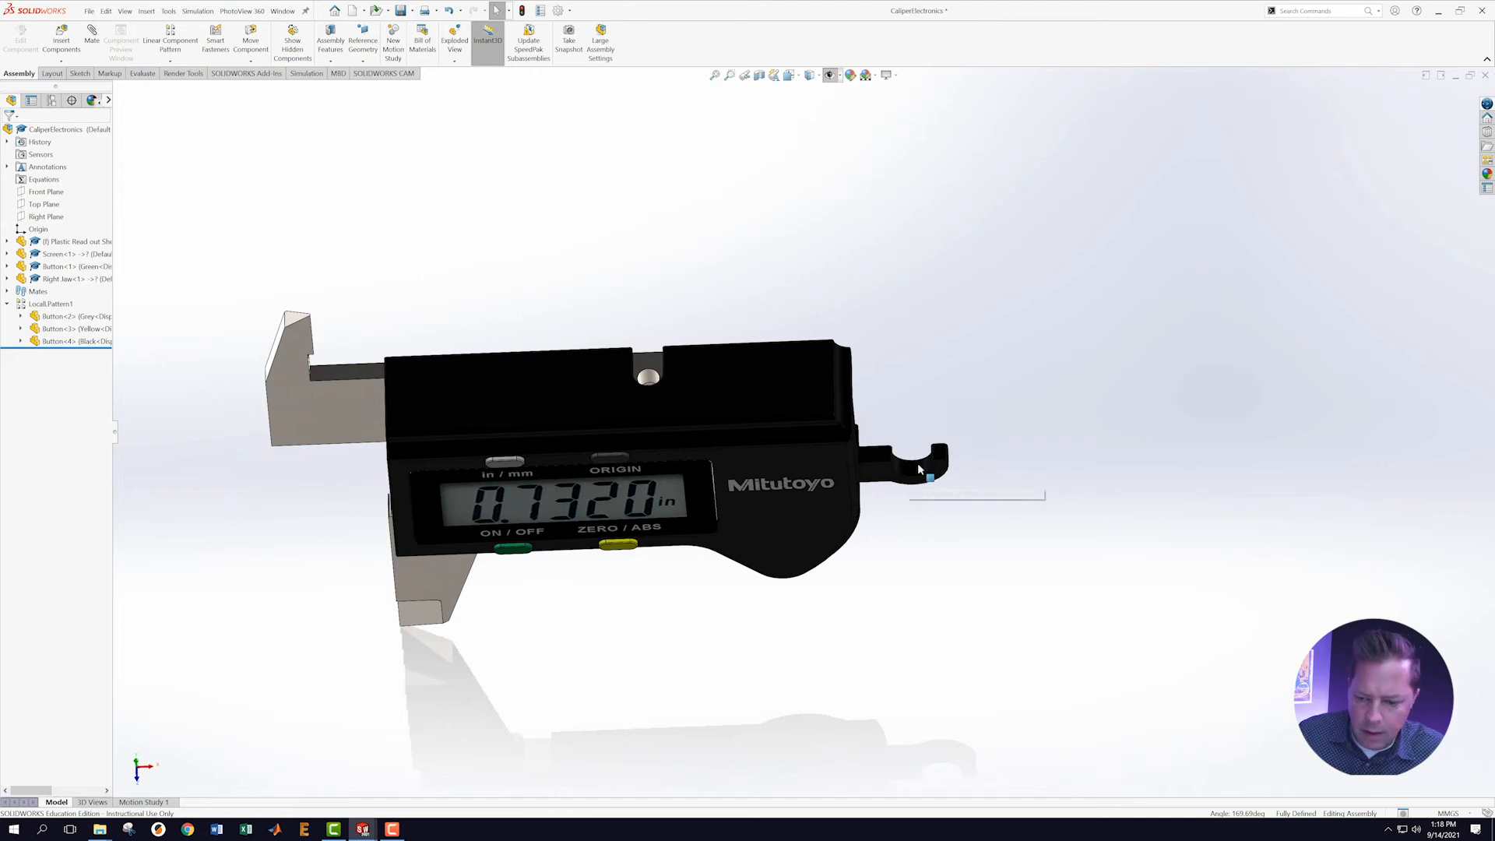
scroll(719, 389, down, 4)
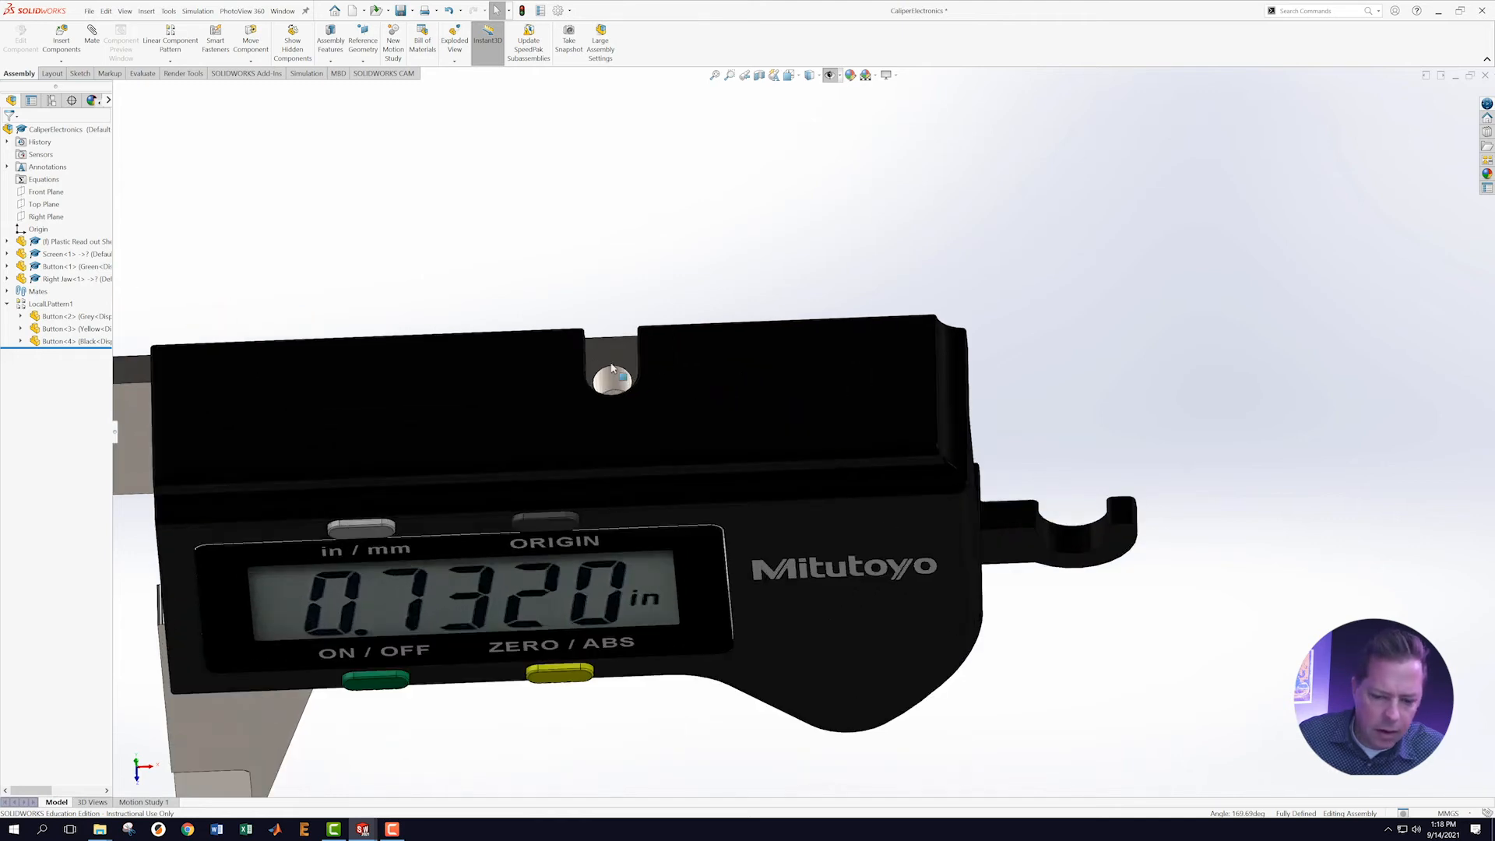
scroll(924, 504, up, 5)
middle_drag(924, 503, 754, 377)
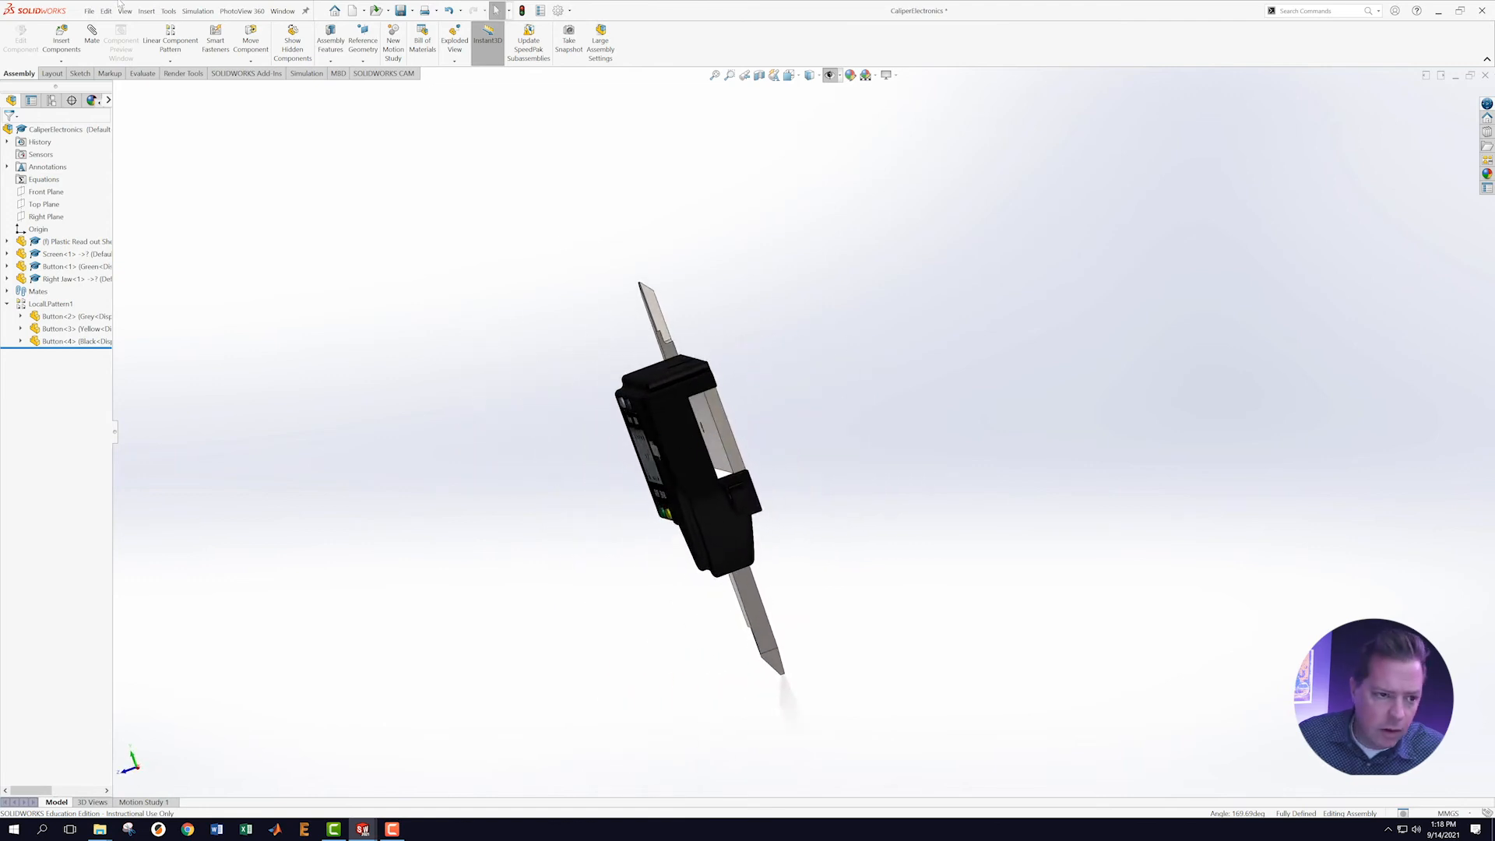
Save the CaliperElectronics assembly.
click(89, 11)
click(105, 140)
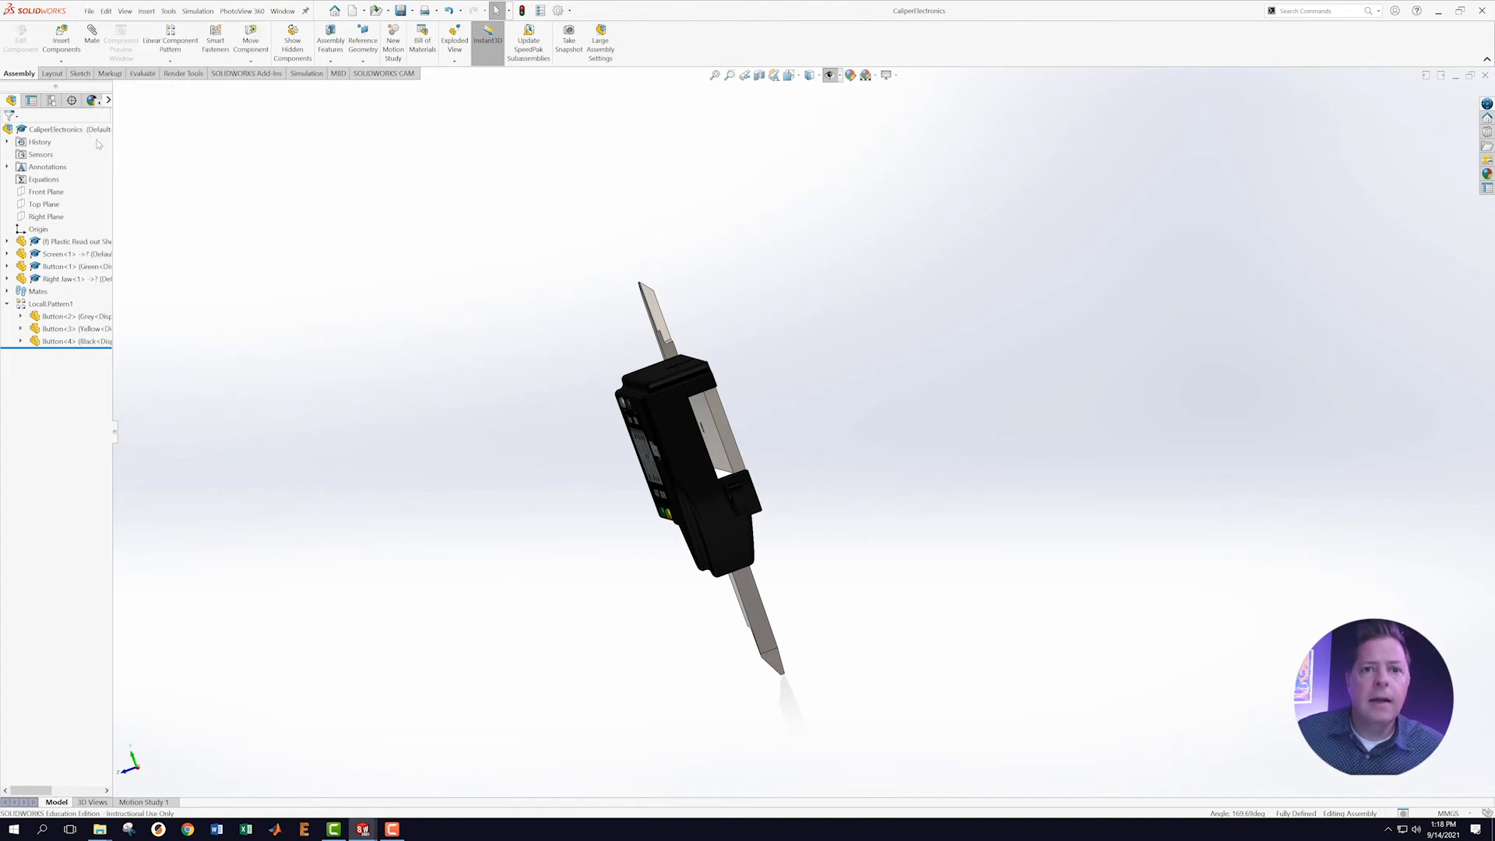
click(89, 11)
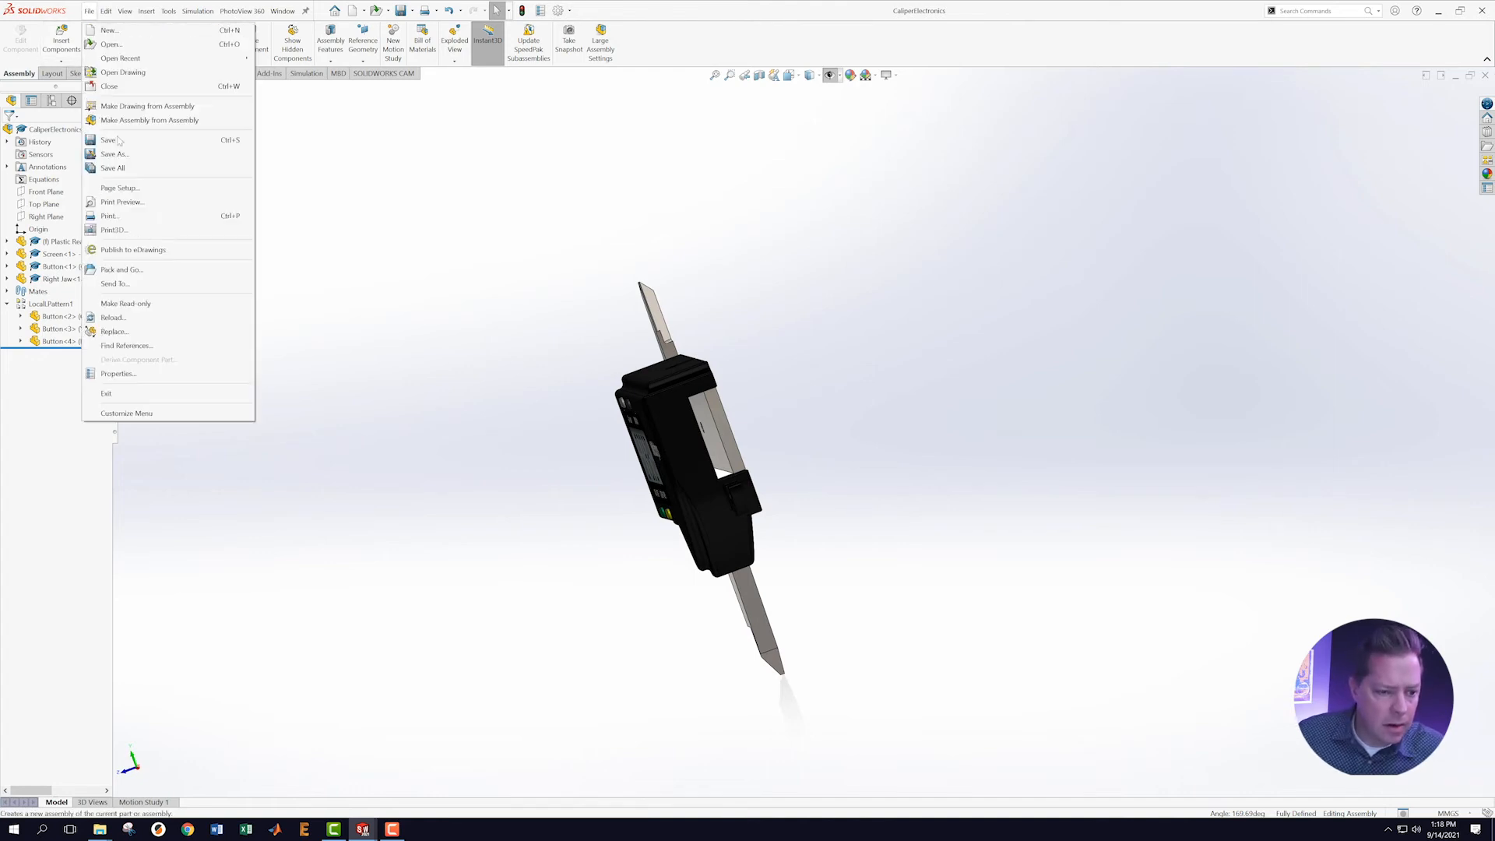
click(312, 170)
Insert the Depth Gauge part from the Calipers folder and place it beside the caliper head.
click(63, 43)
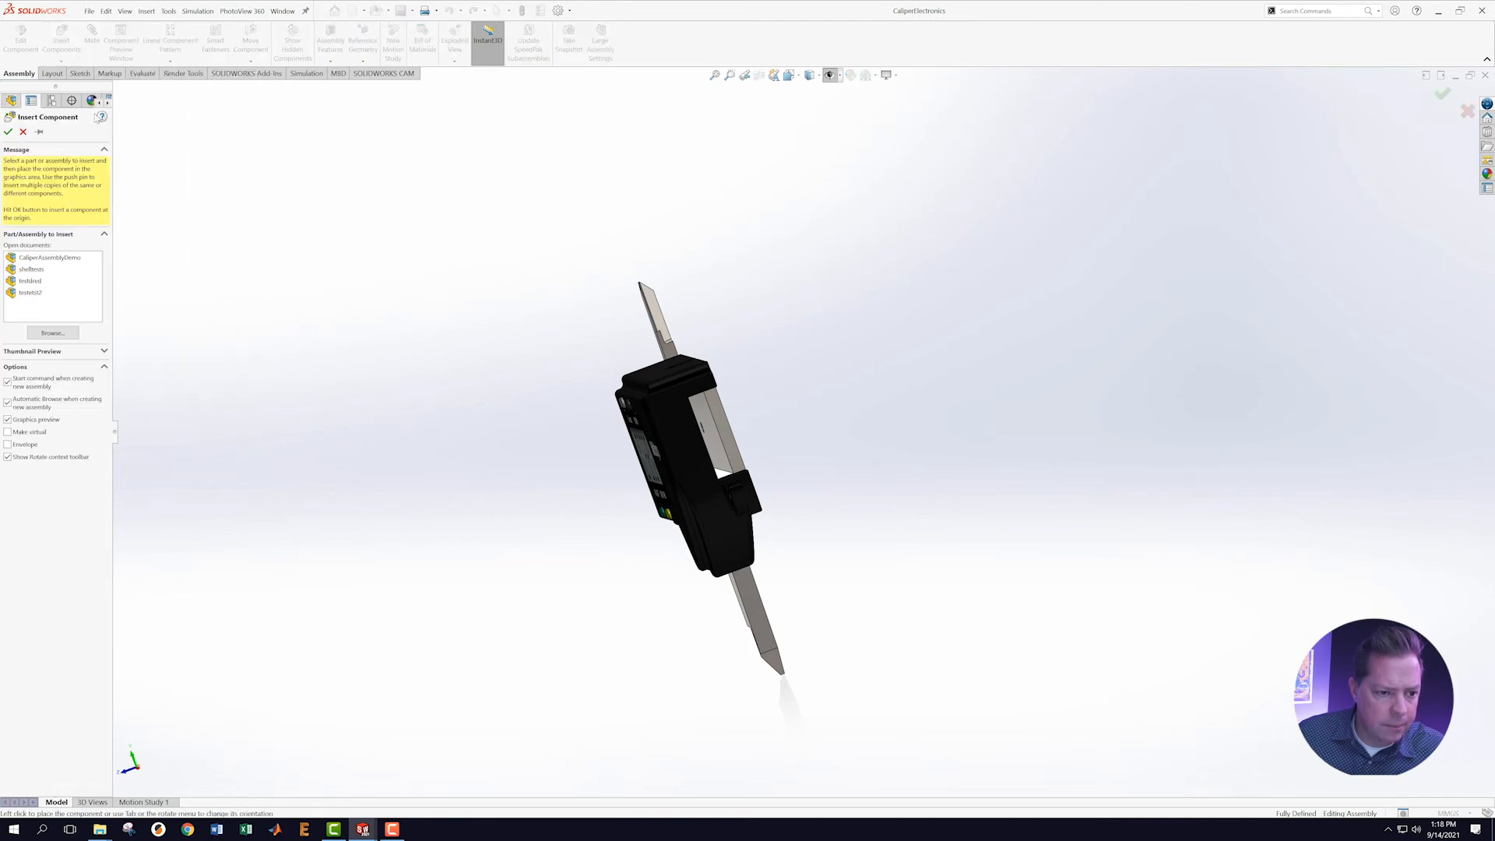
click(49, 333)
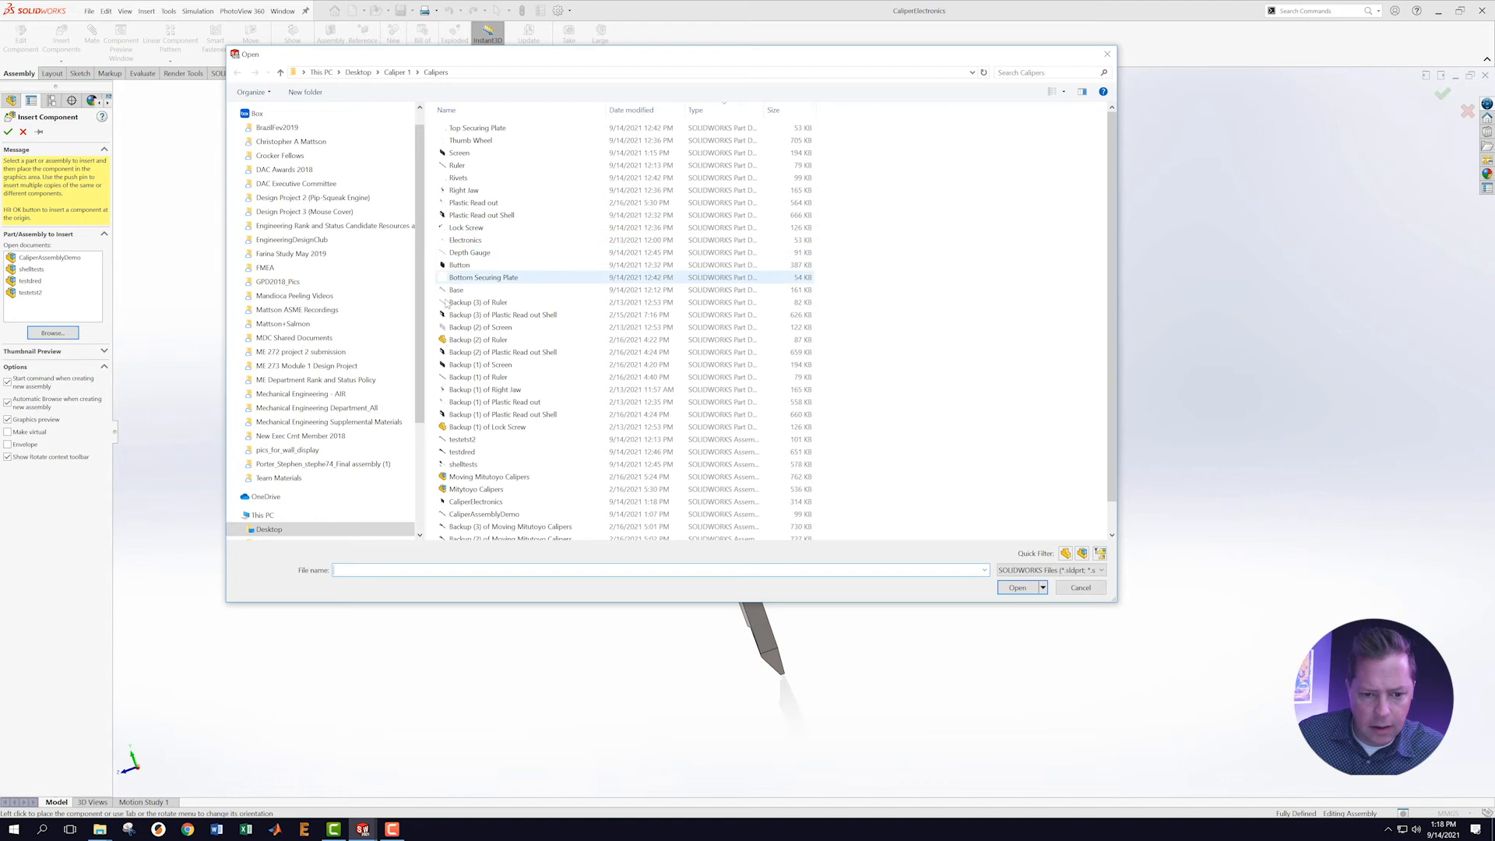
click(470, 252)
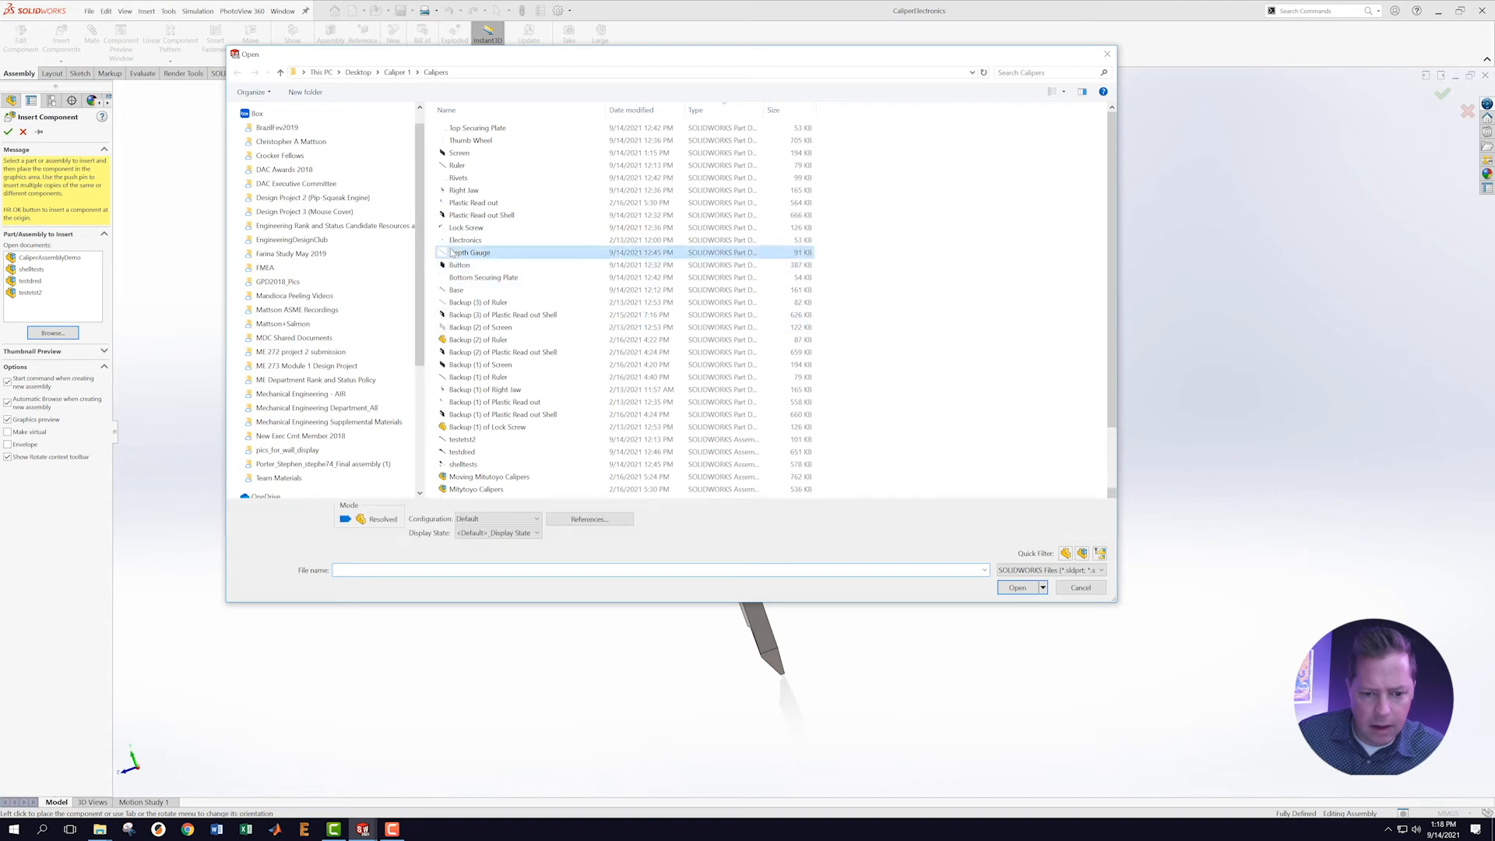
click(1017, 587)
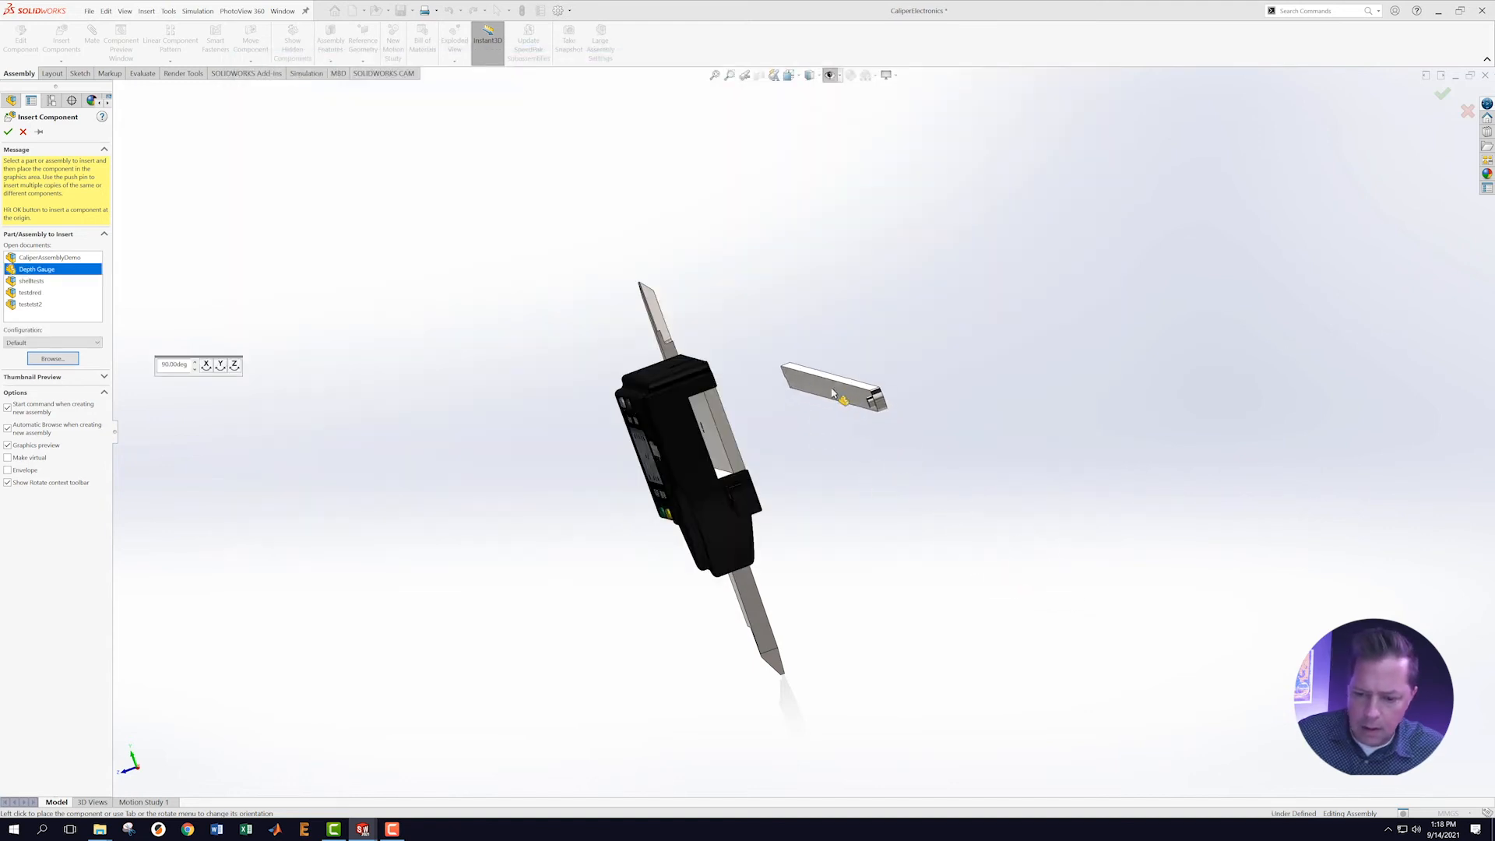
click(831, 393)
Hide the plastic read-out shell to expose the right jaw underneath.
middle_drag(918, 424, 836, 430)
middle_drag(741, 483, 732, 451)
scroll(618, 427, down, 5)
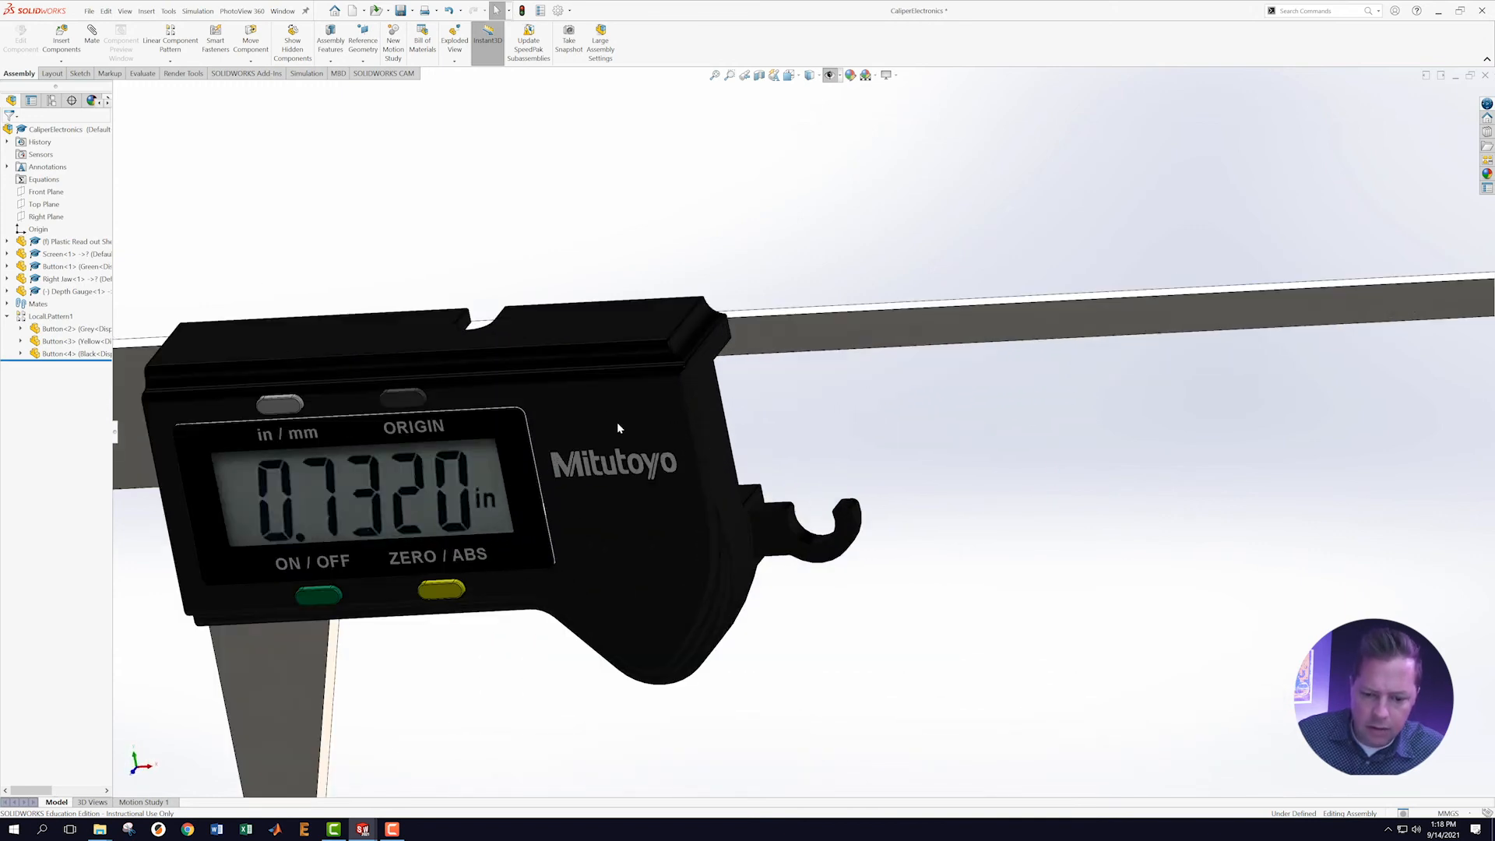
click(604, 401)
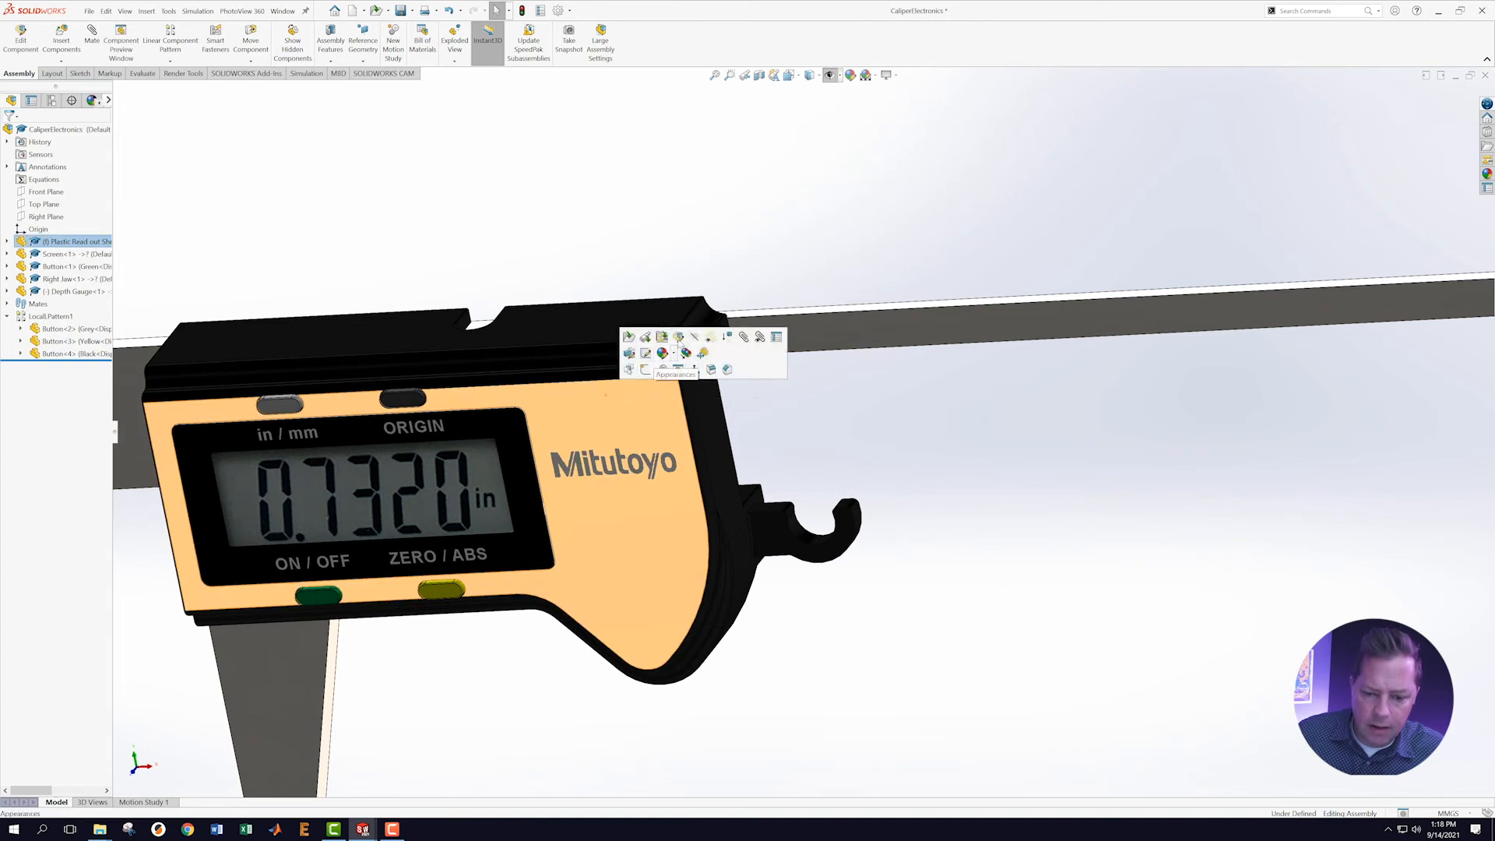
click(695, 338)
Hide the Screen component in front of the right jaw.
scroll(825, 430, up, 3)
scroll(843, 444, down, 3)
right_click(474, 413)
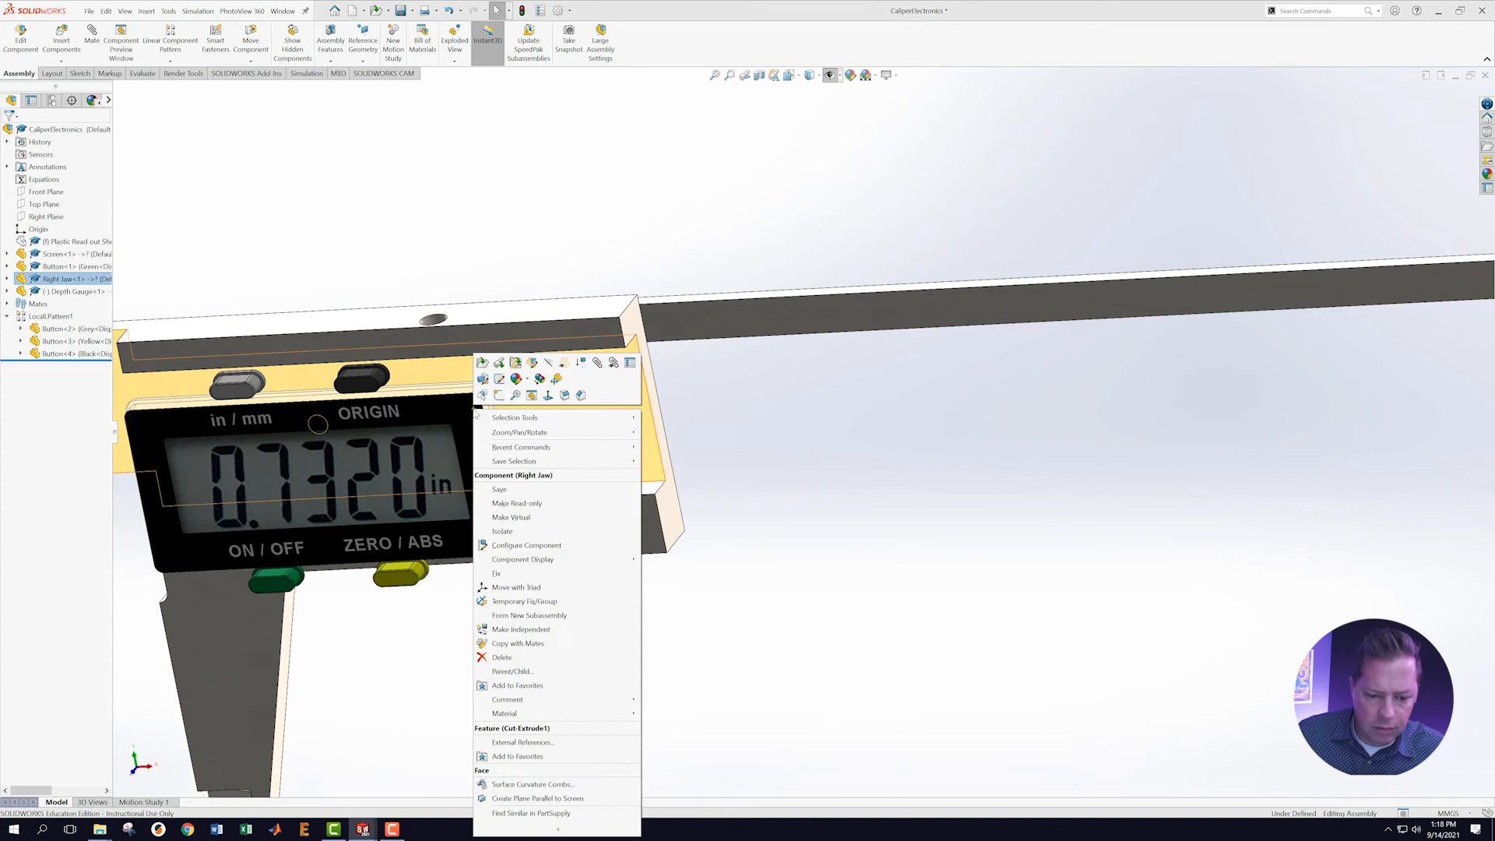
click(781, 512)
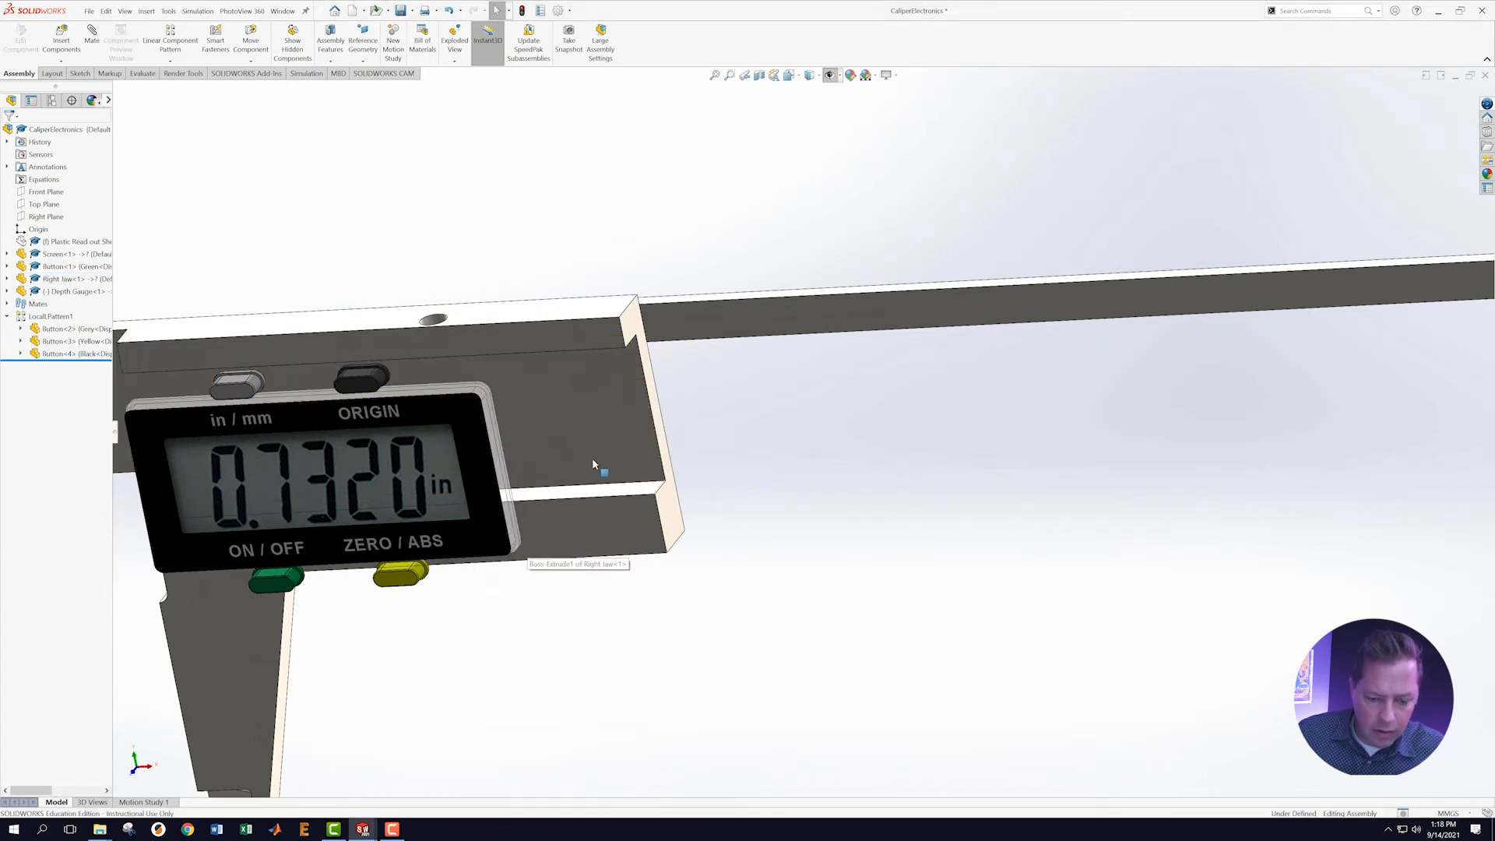
middle_drag(592, 464, 483, 436)
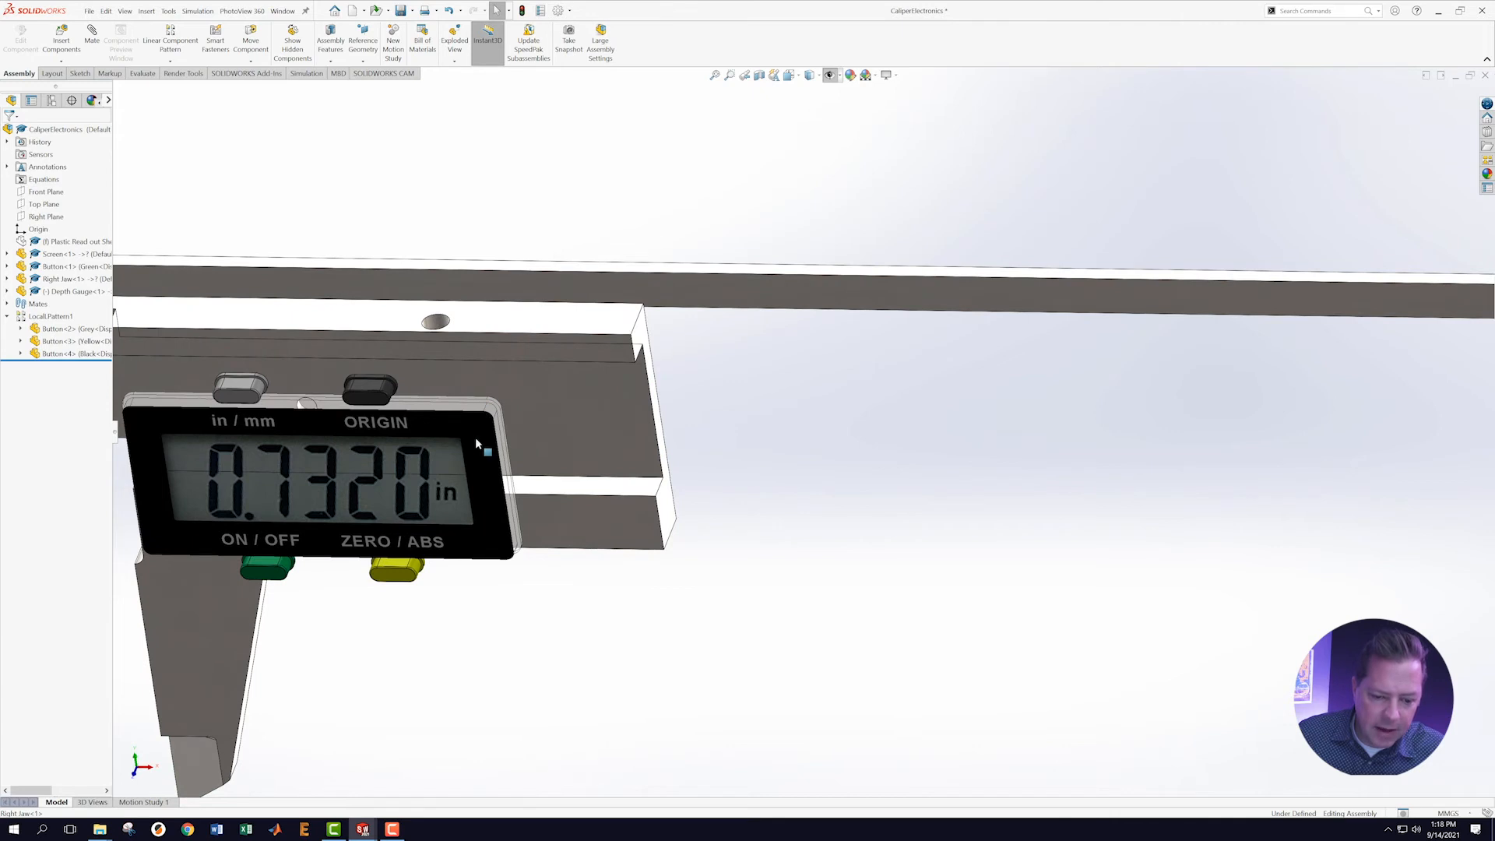
middle_drag(774, 486, 493, 552)
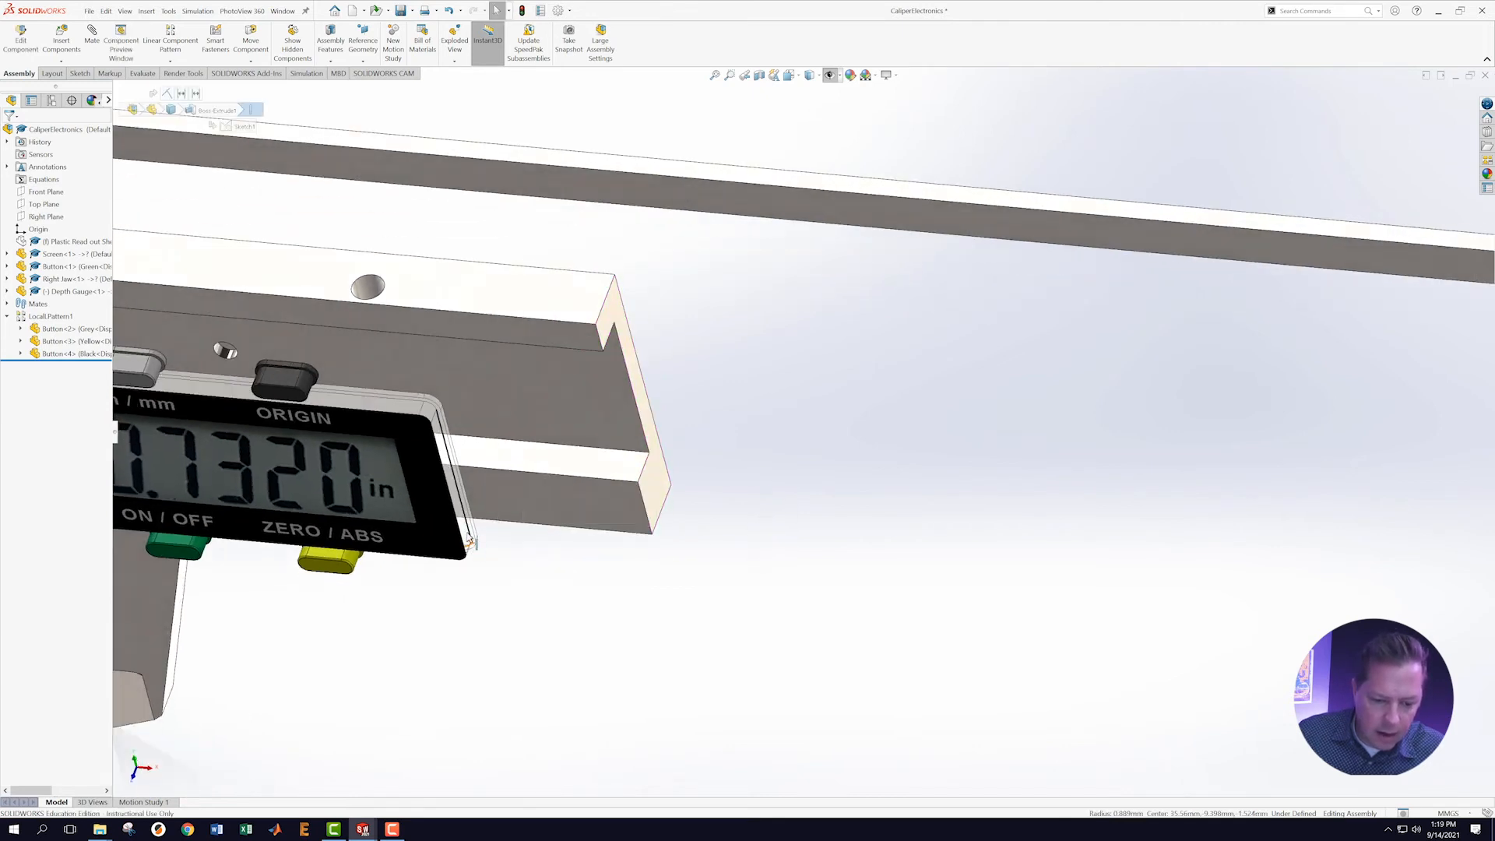
right_click(469, 538)
click(760, 553)
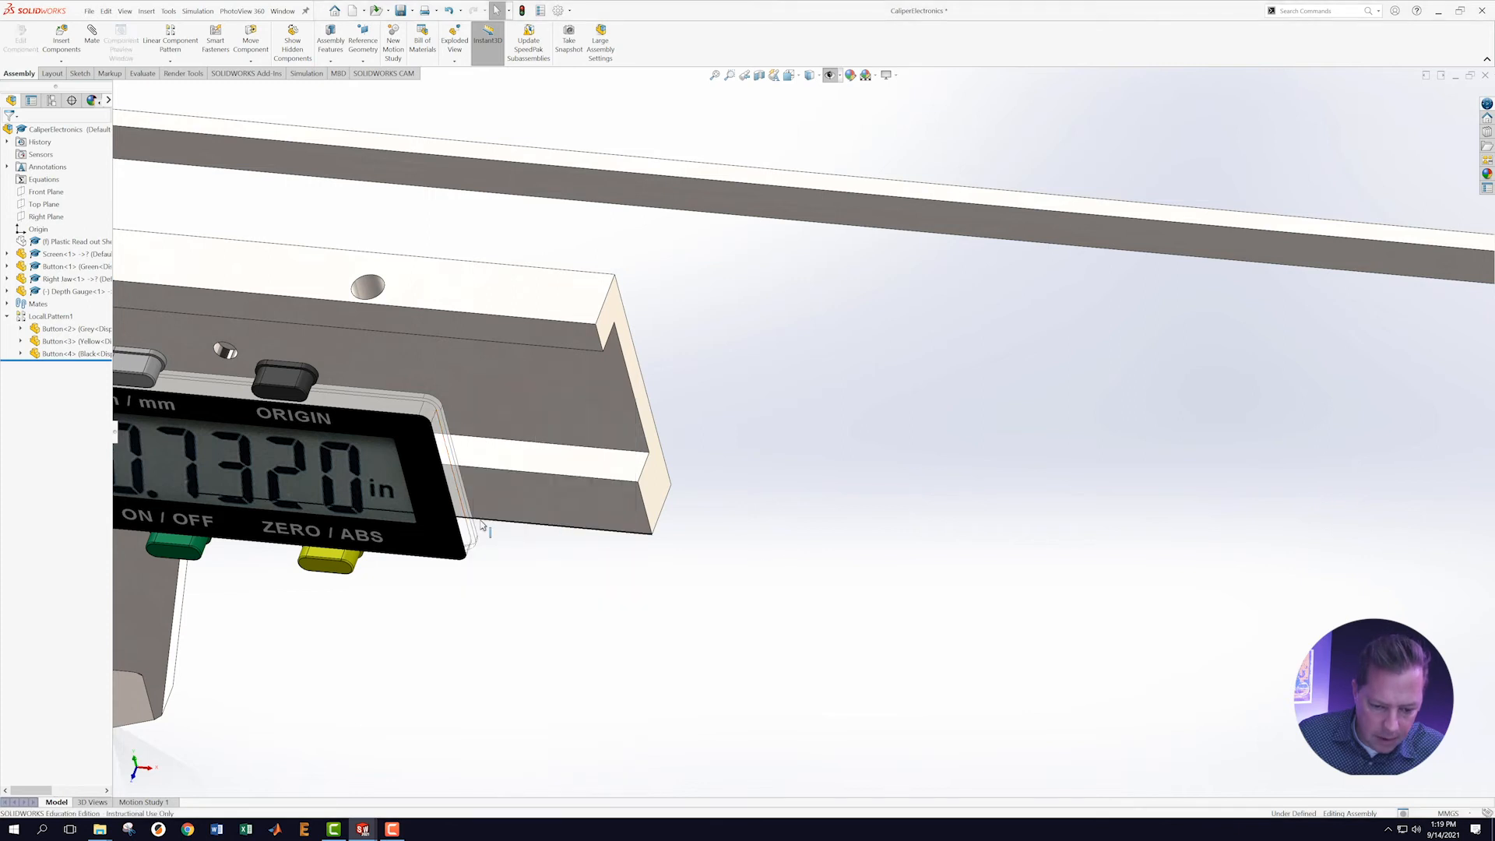
click(470, 539)
right_click(471, 538)
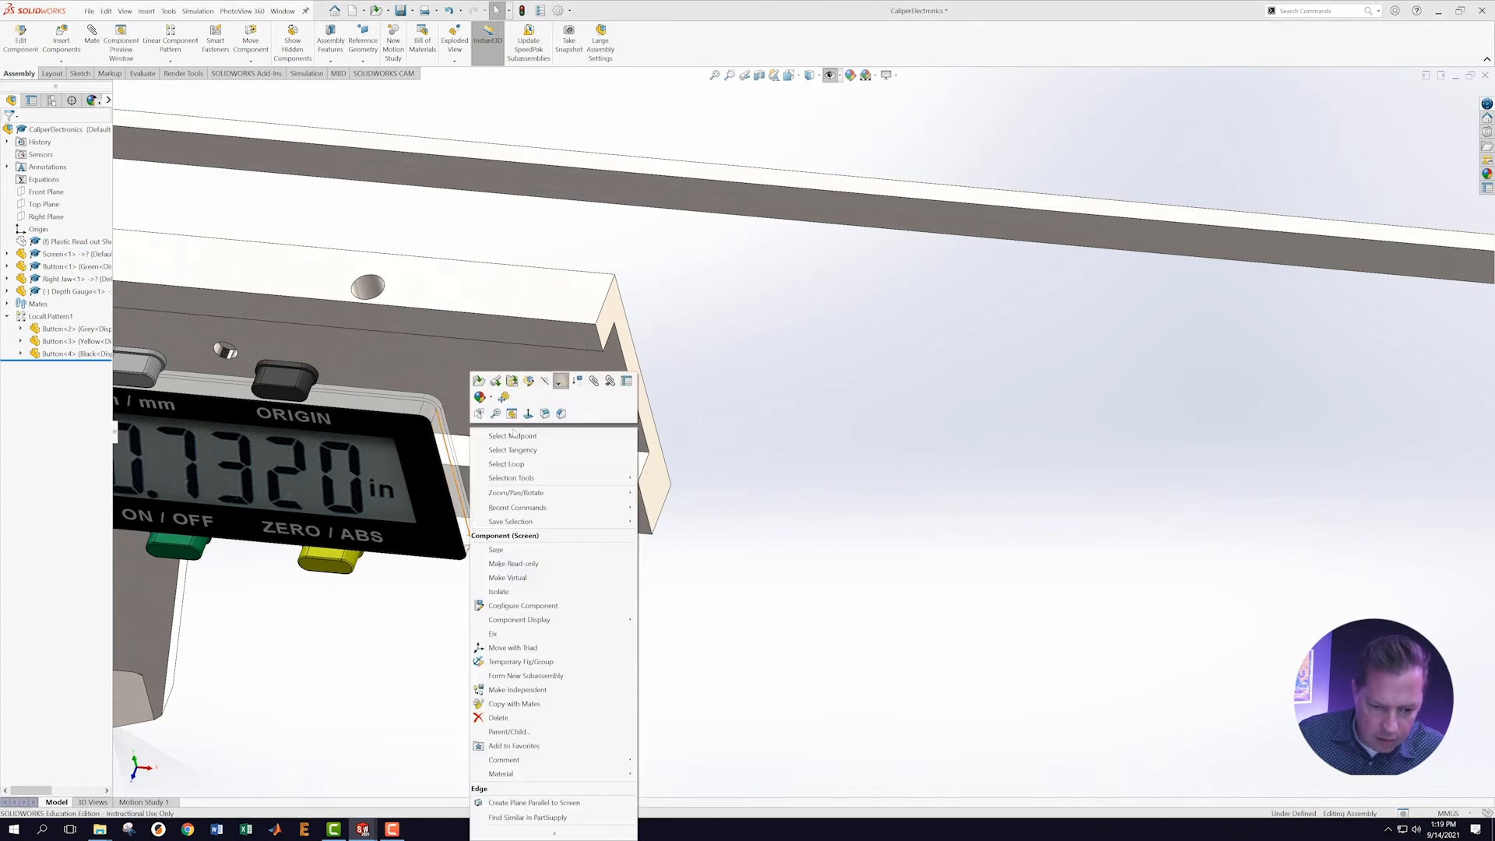
click(546, 382)
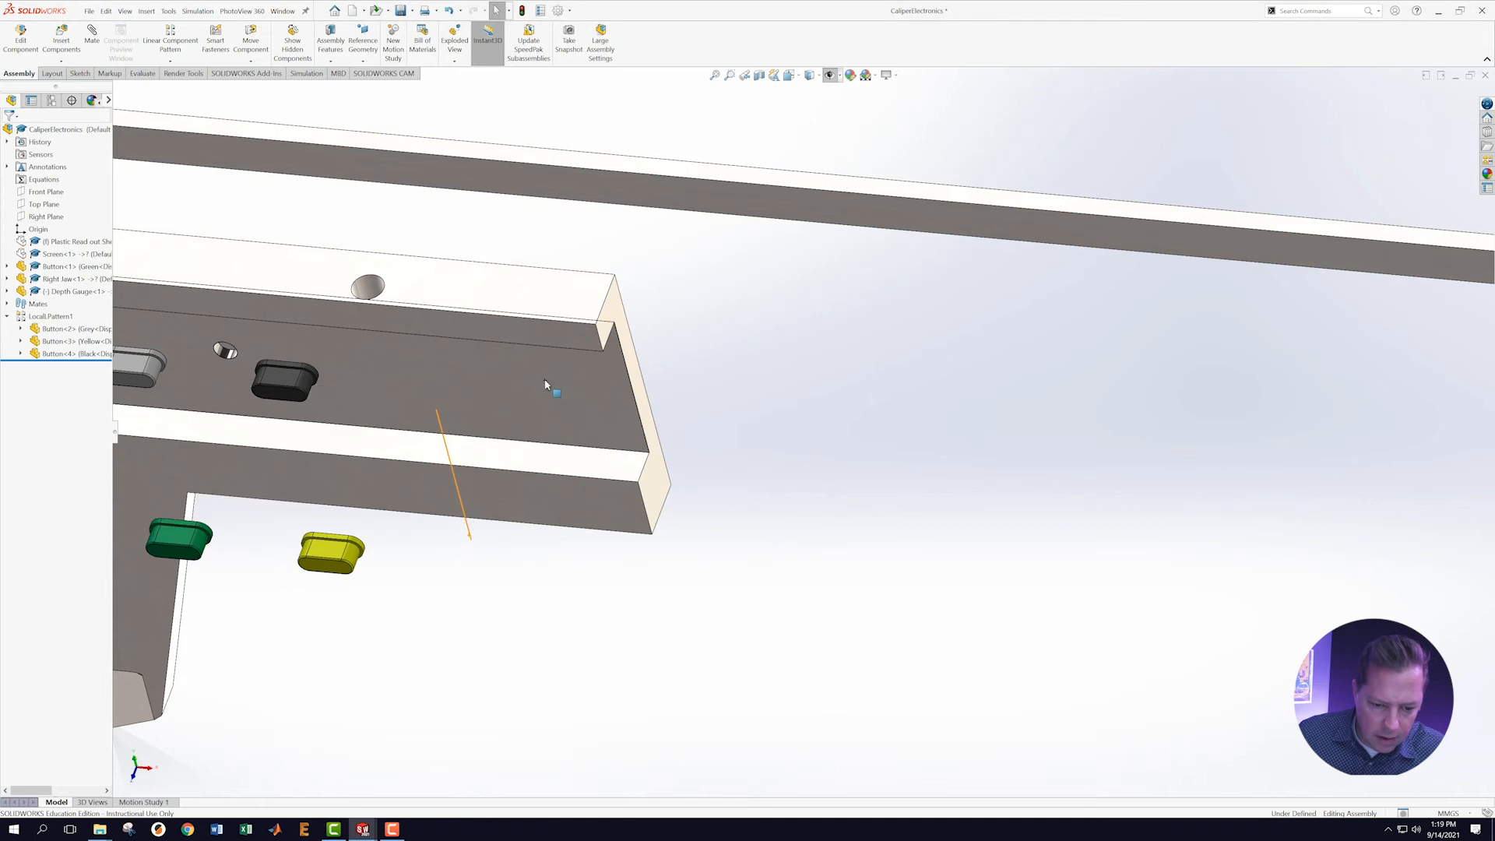
Examine the exposed right jaw and the full length of the depth gauge behind it.
scroll(525, 541, up, 3)
scroll(524, 541, down, 1)
middle_drag(603, 428, 630, 317)
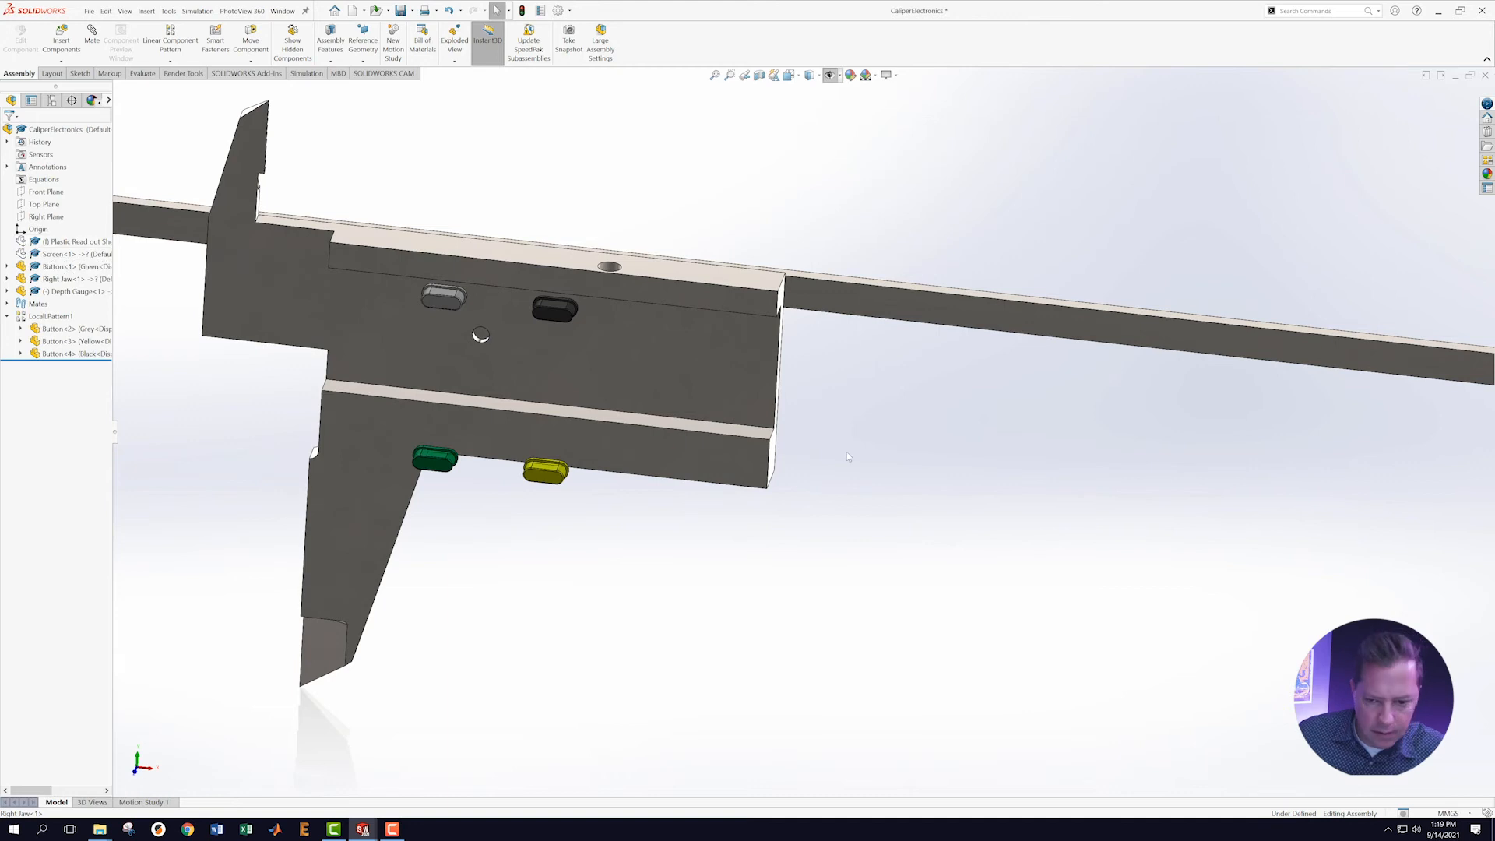
scroll(935, 432, up, 5)
scroll(1064, 455, down, 3)
scroll(987, 402, up, 1)
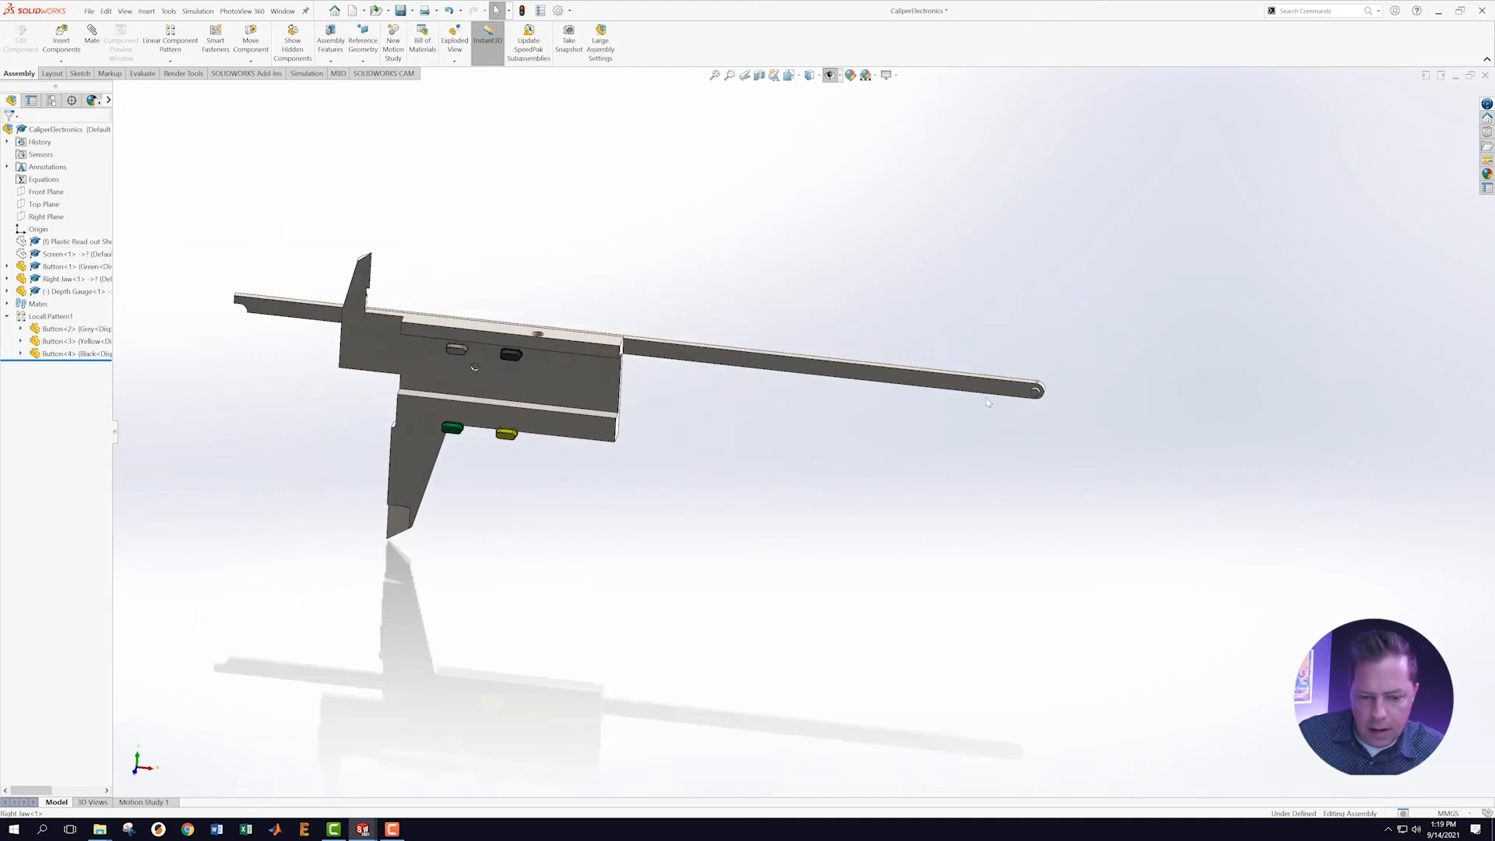
scroll(1091, 416, down, 2)
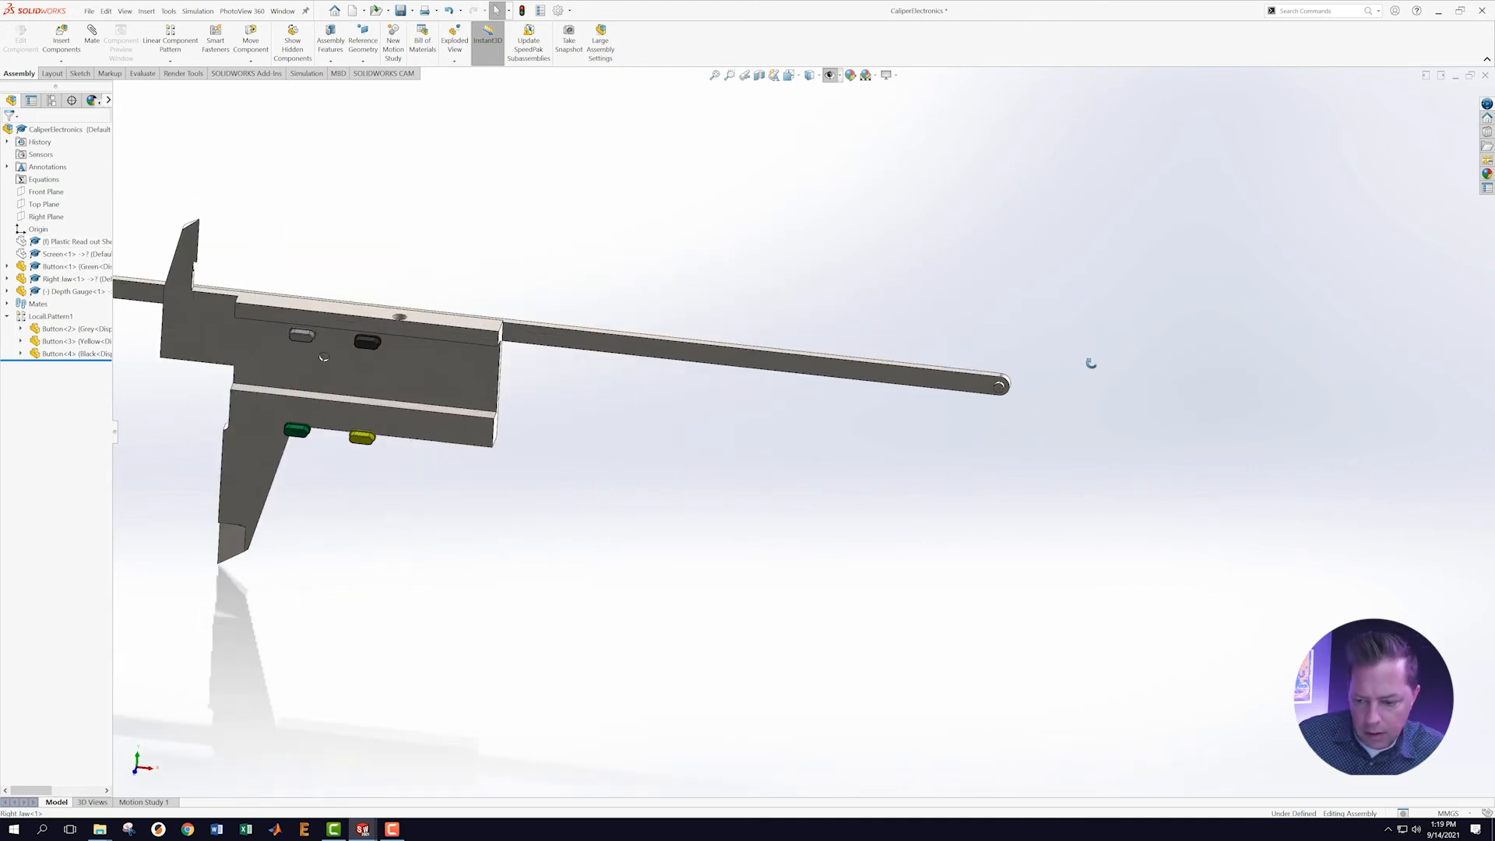
Add a concentric mate between the pin at the depth gauge's rounded end and the small round hole in the right jaw.
scroll(1036, 401, up, 1)
scroll(876, 401, down, 5)
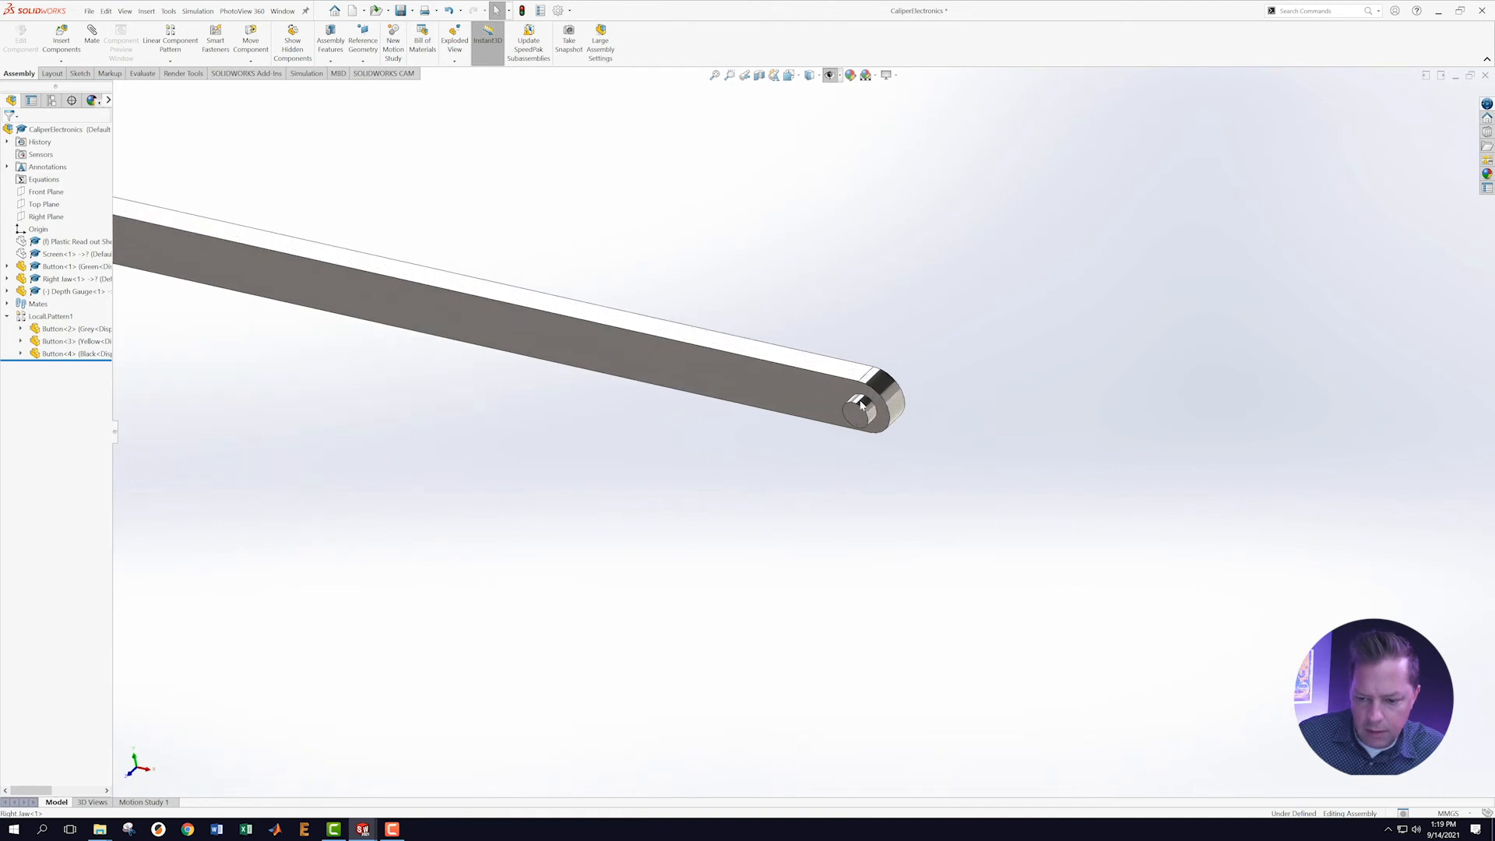
click(862, 403)
scroll(529, 465, up, 8)
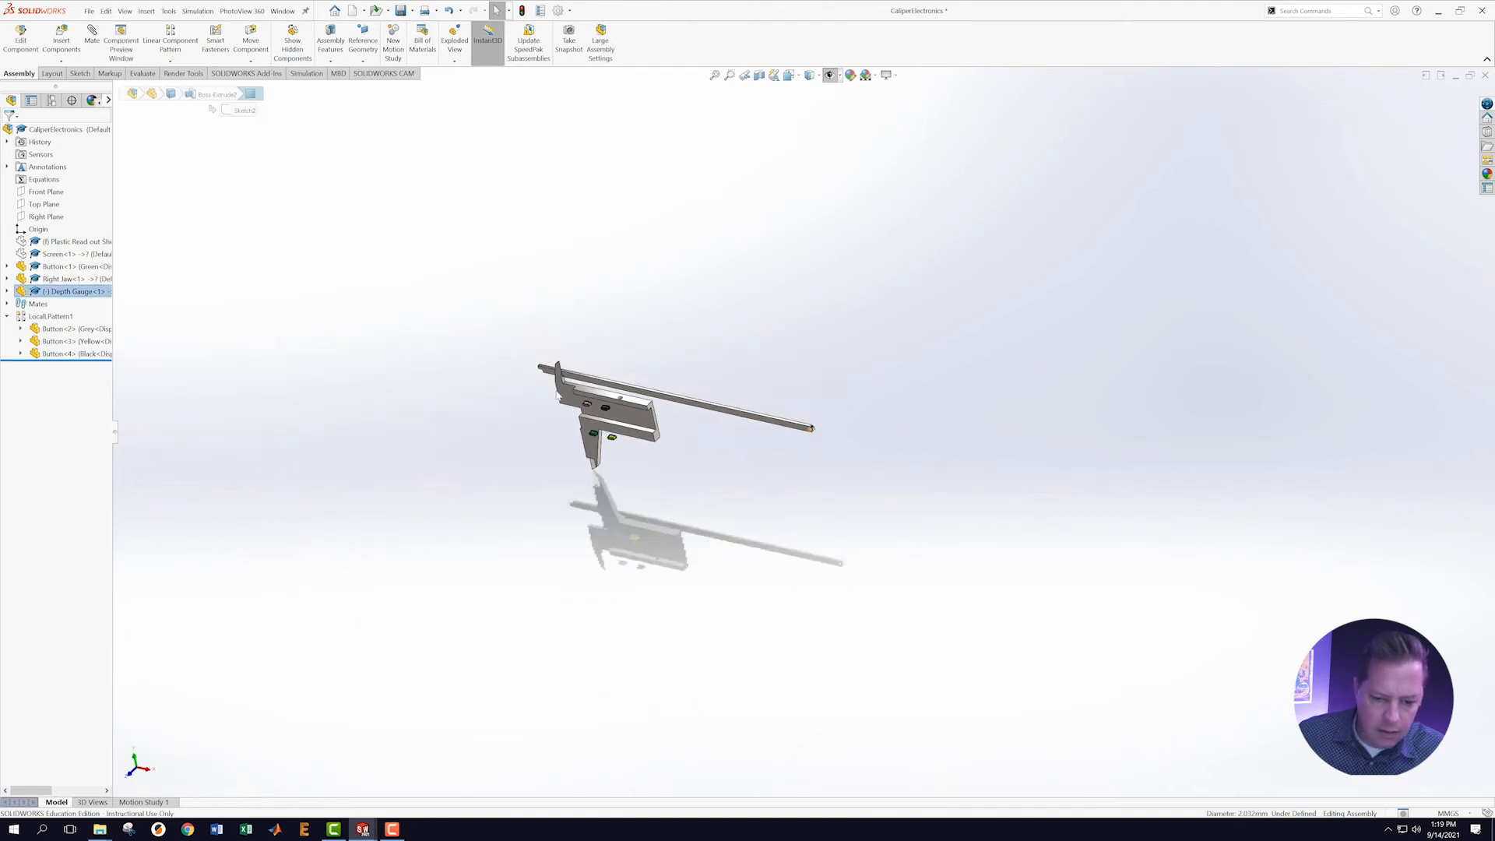
scroll(653, 439, down, 7)
middle_drag(695, 415, 783, 362)
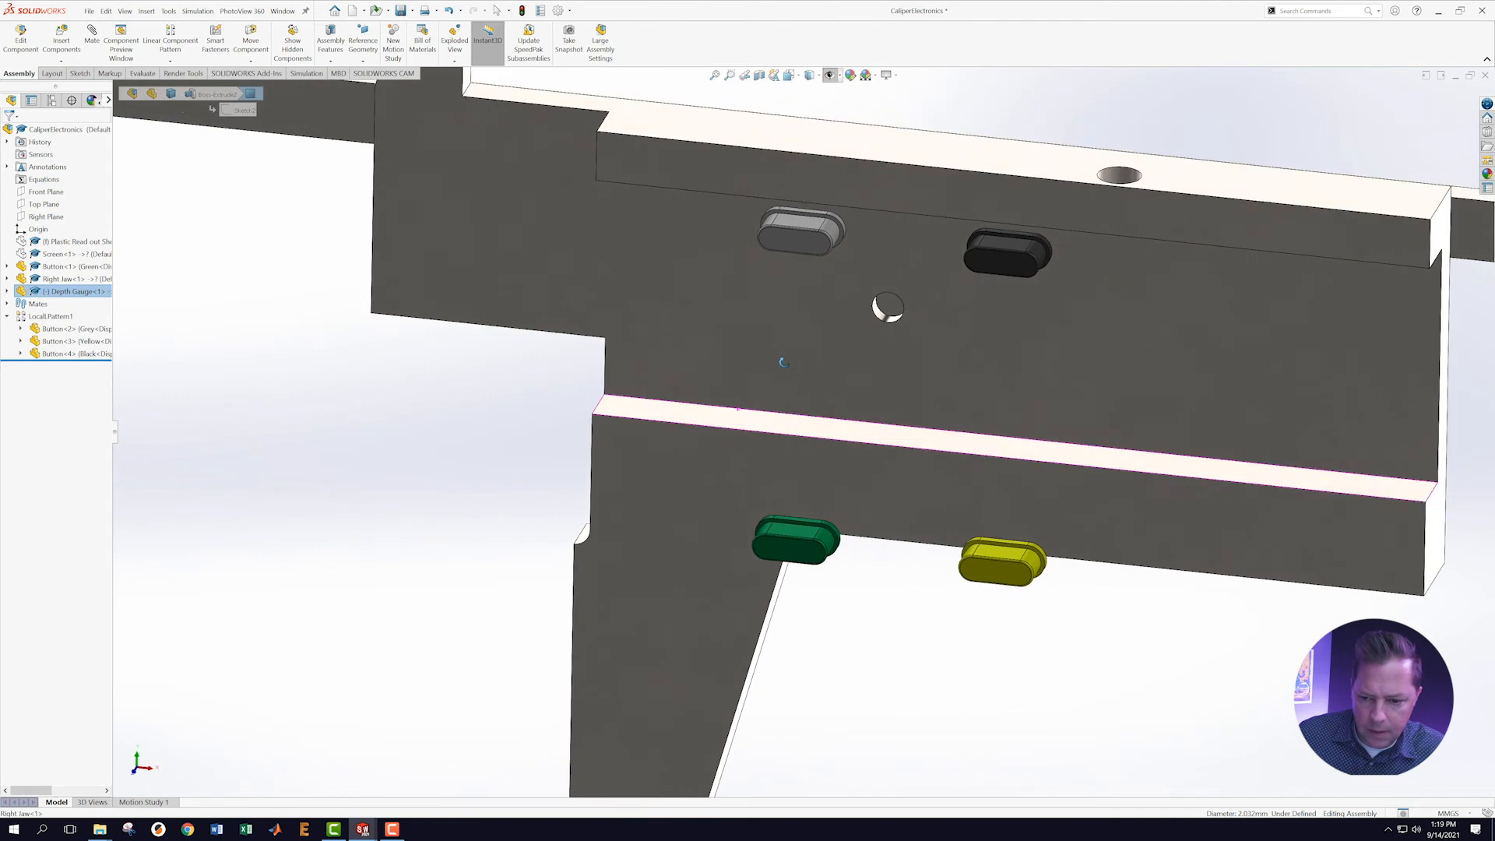
scroll(898, 352, down, 2)
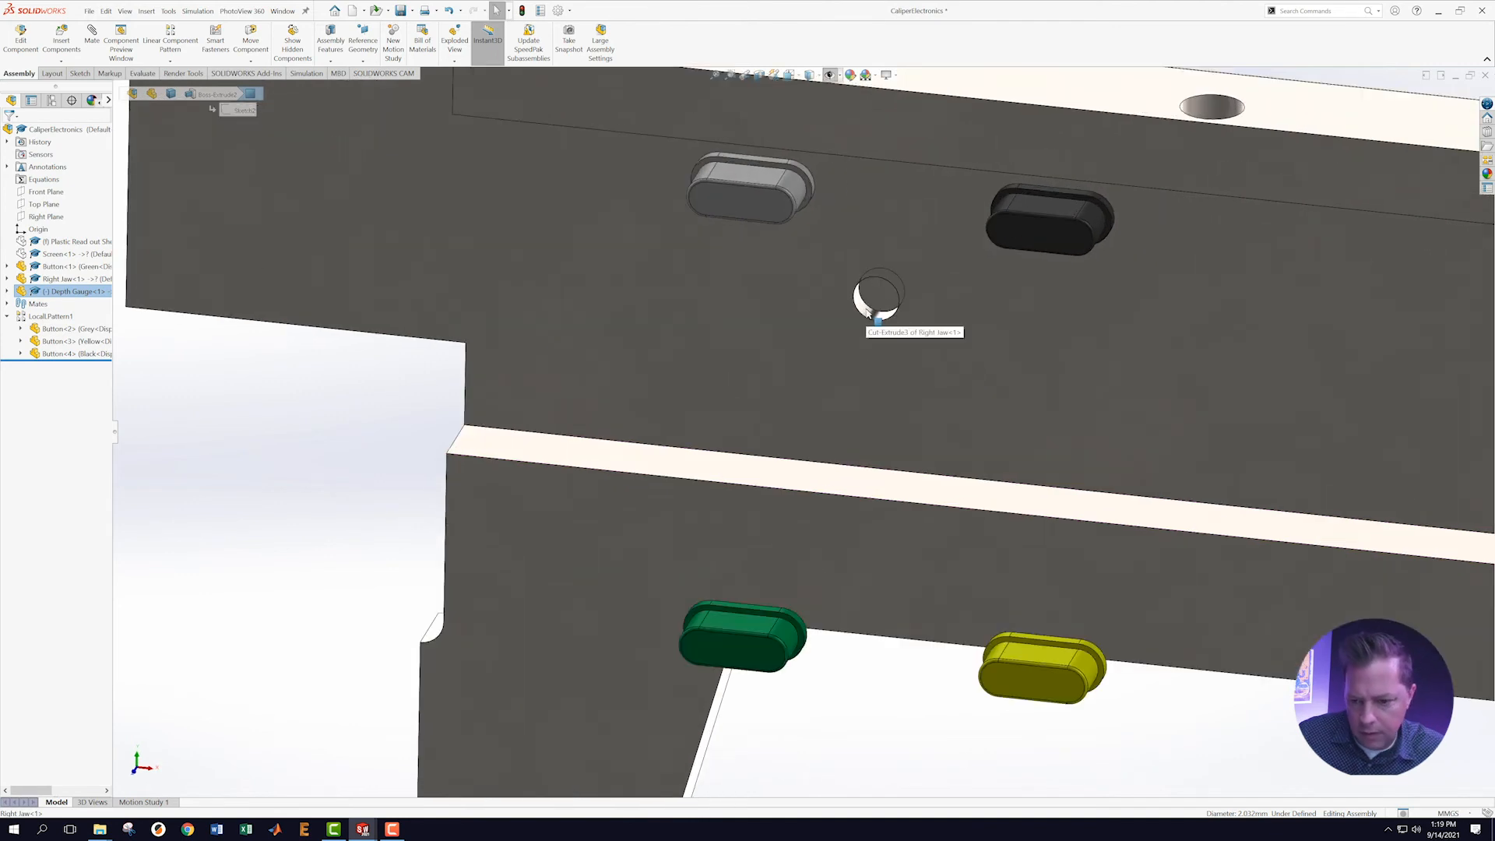
ctrl+click(868, 313)
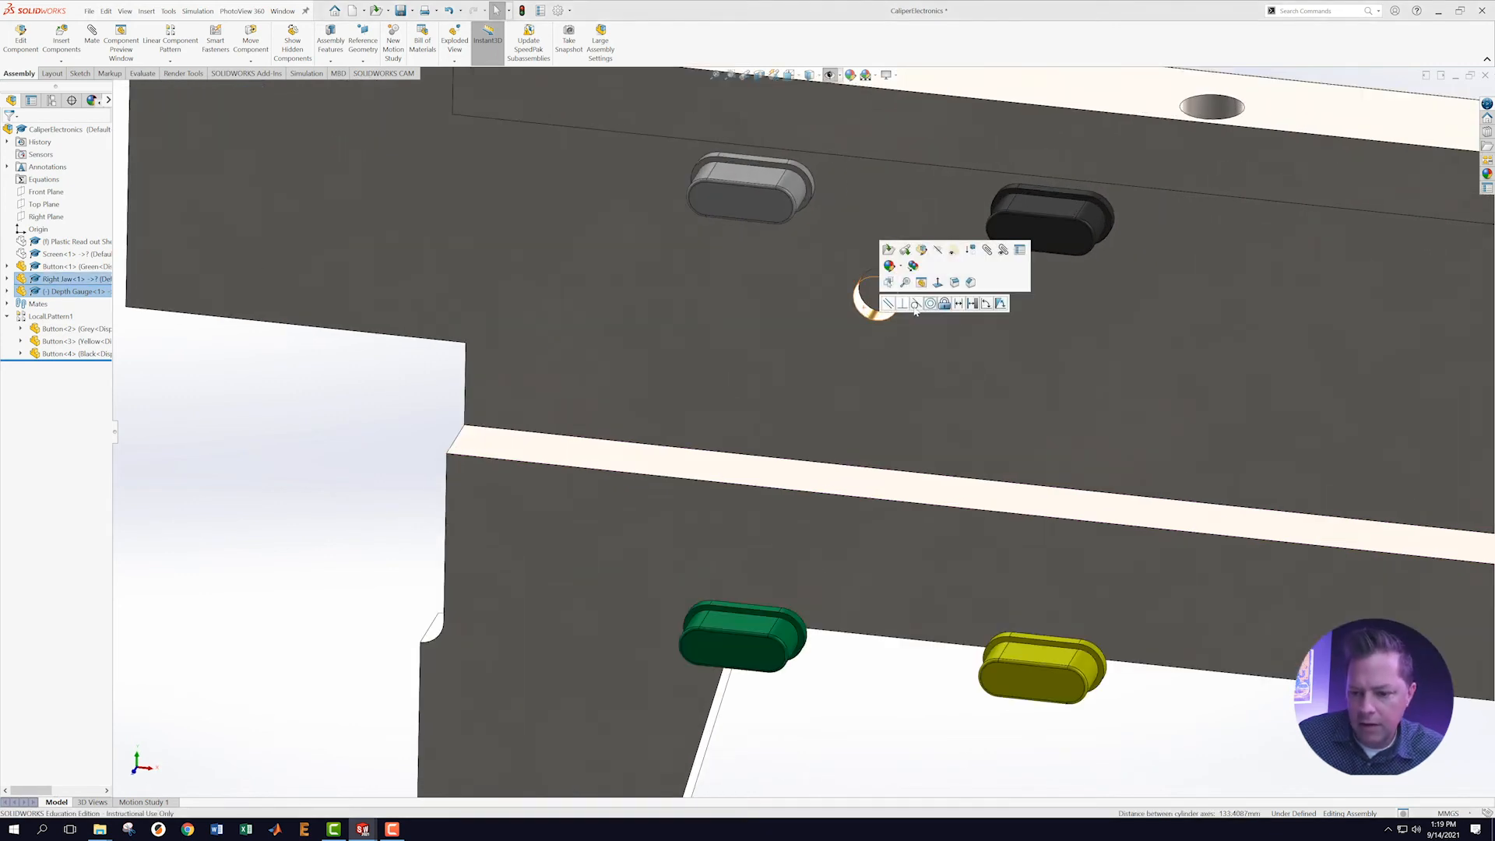
click(931, 304)
scroll(927, 441, up, 5)
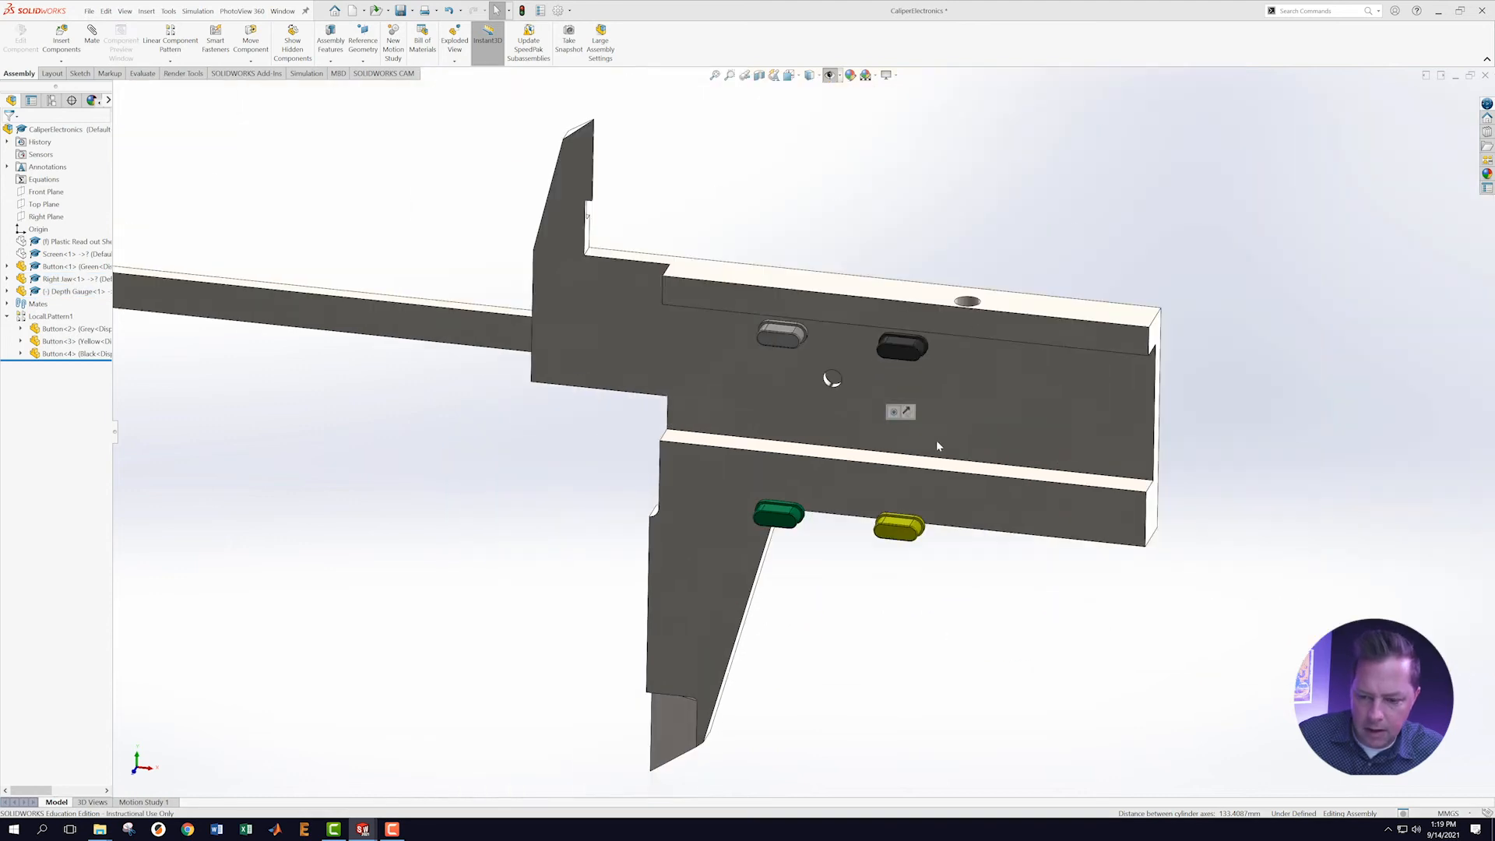
Flip the alignment of the depth gauge's concentric mate so the bar extends away from the measuring jaws.
scroll(917, 428, down, 2)
middle_drag(724, 387, 681, 410)
scroll(668, 405, down, 2)
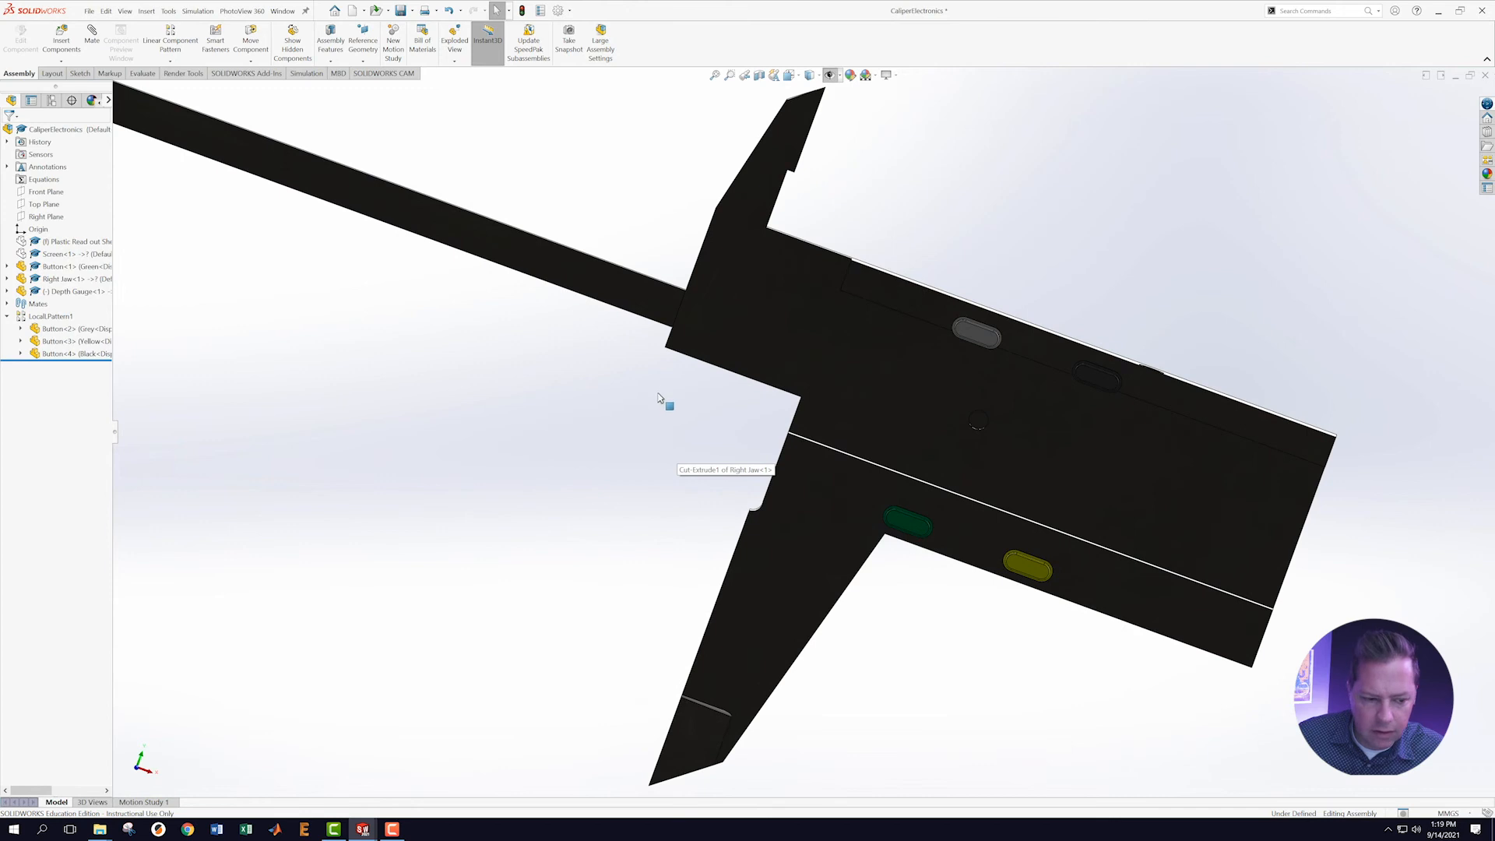
scroll(662, 399, up, 4)
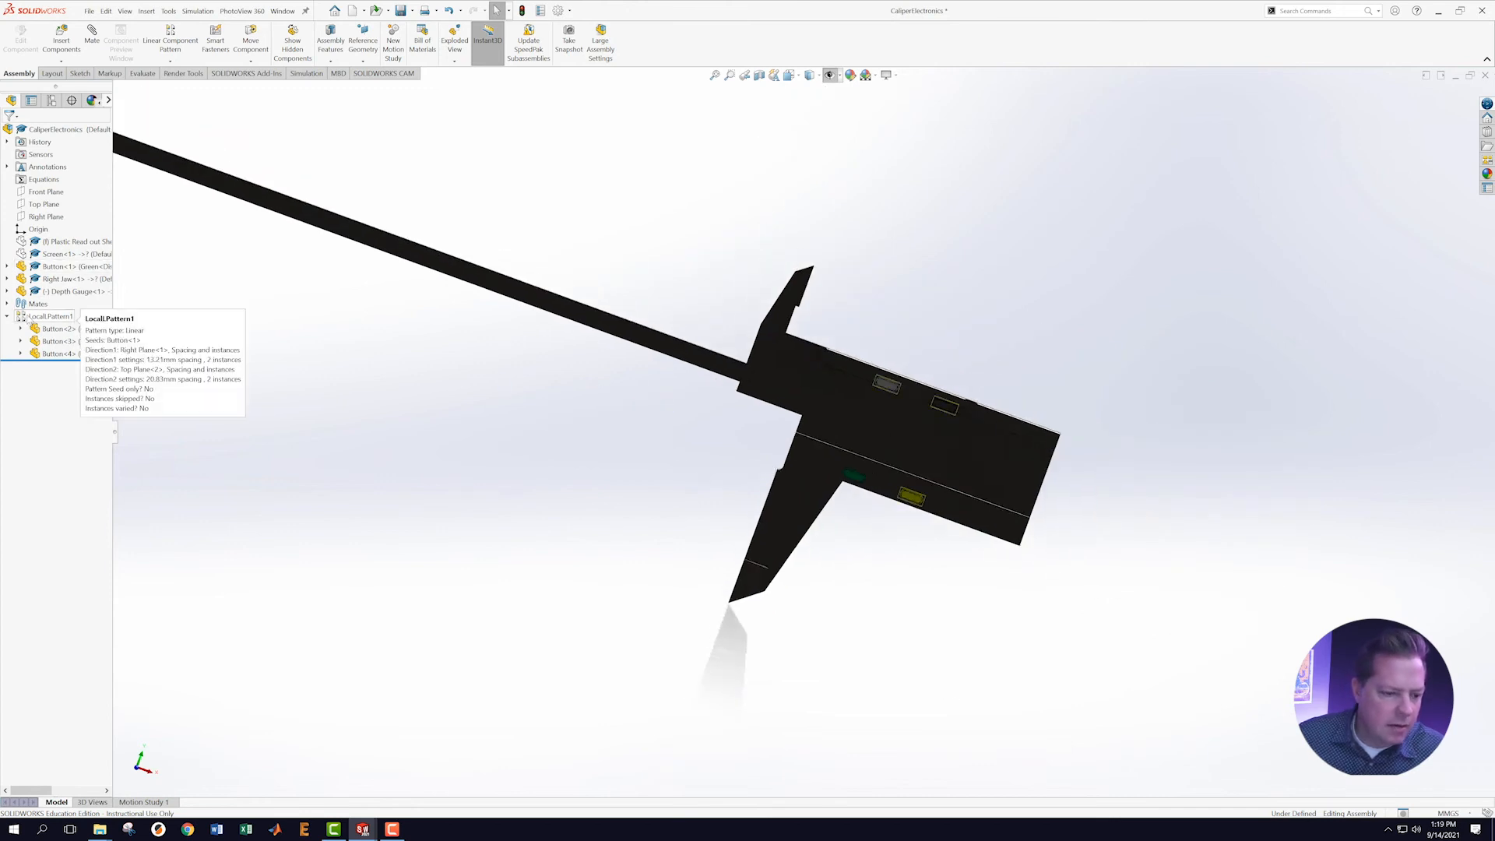
click(7, 291)
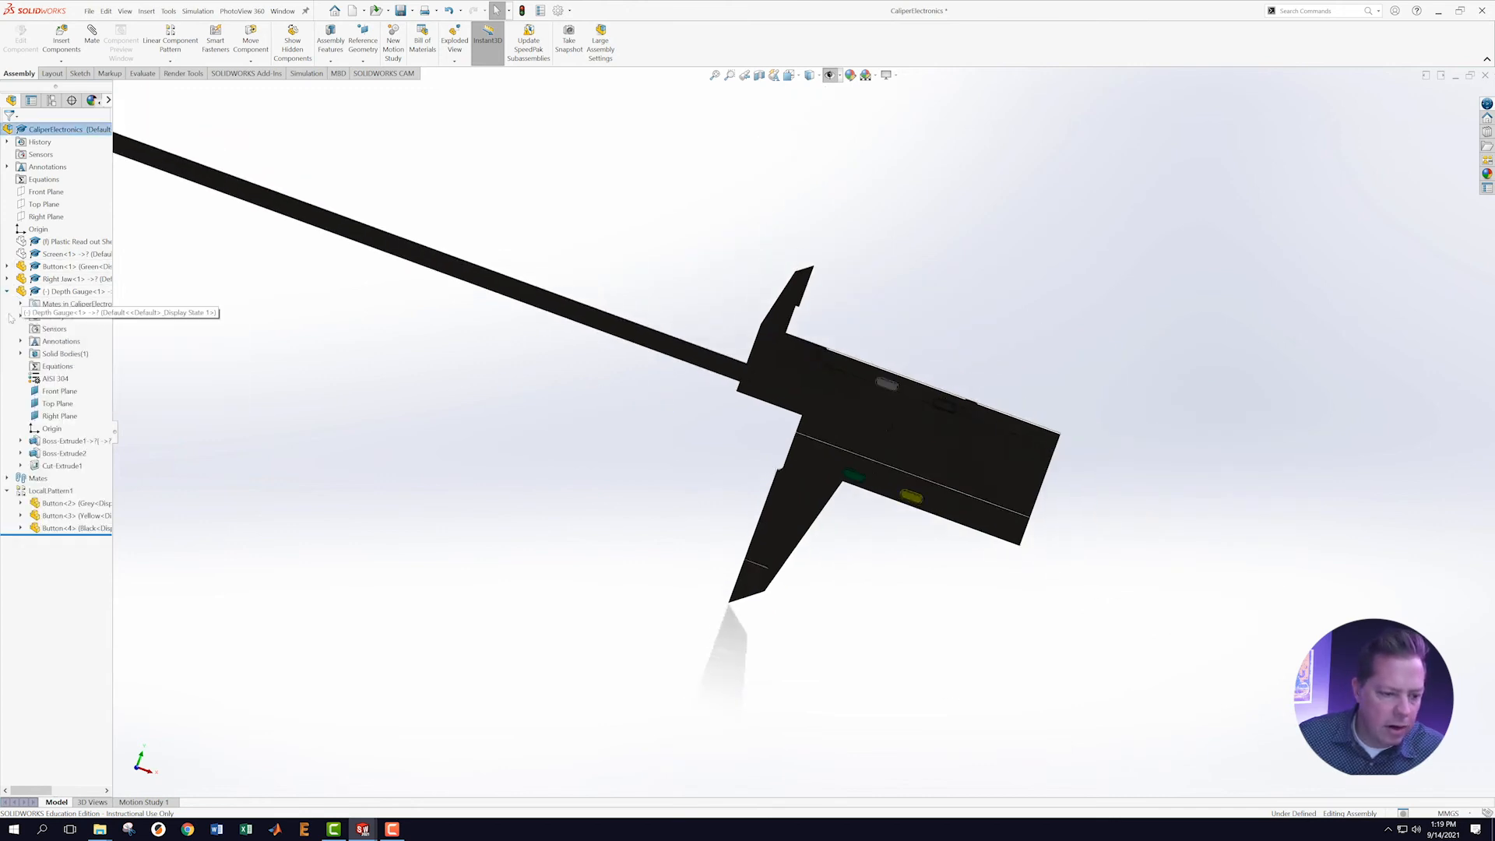
click(20, 304)
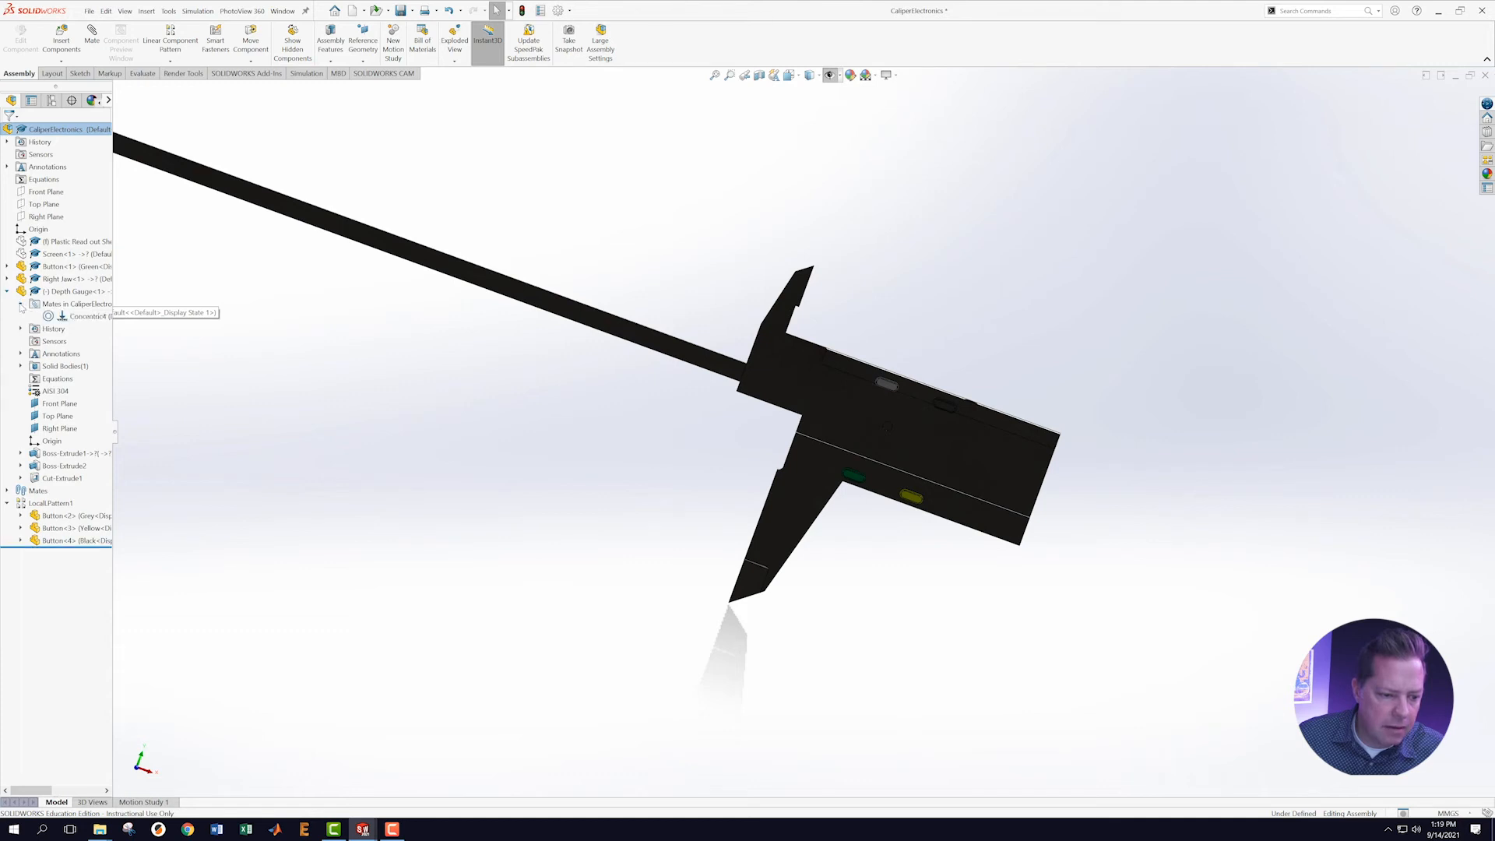
right_click(71, 318)
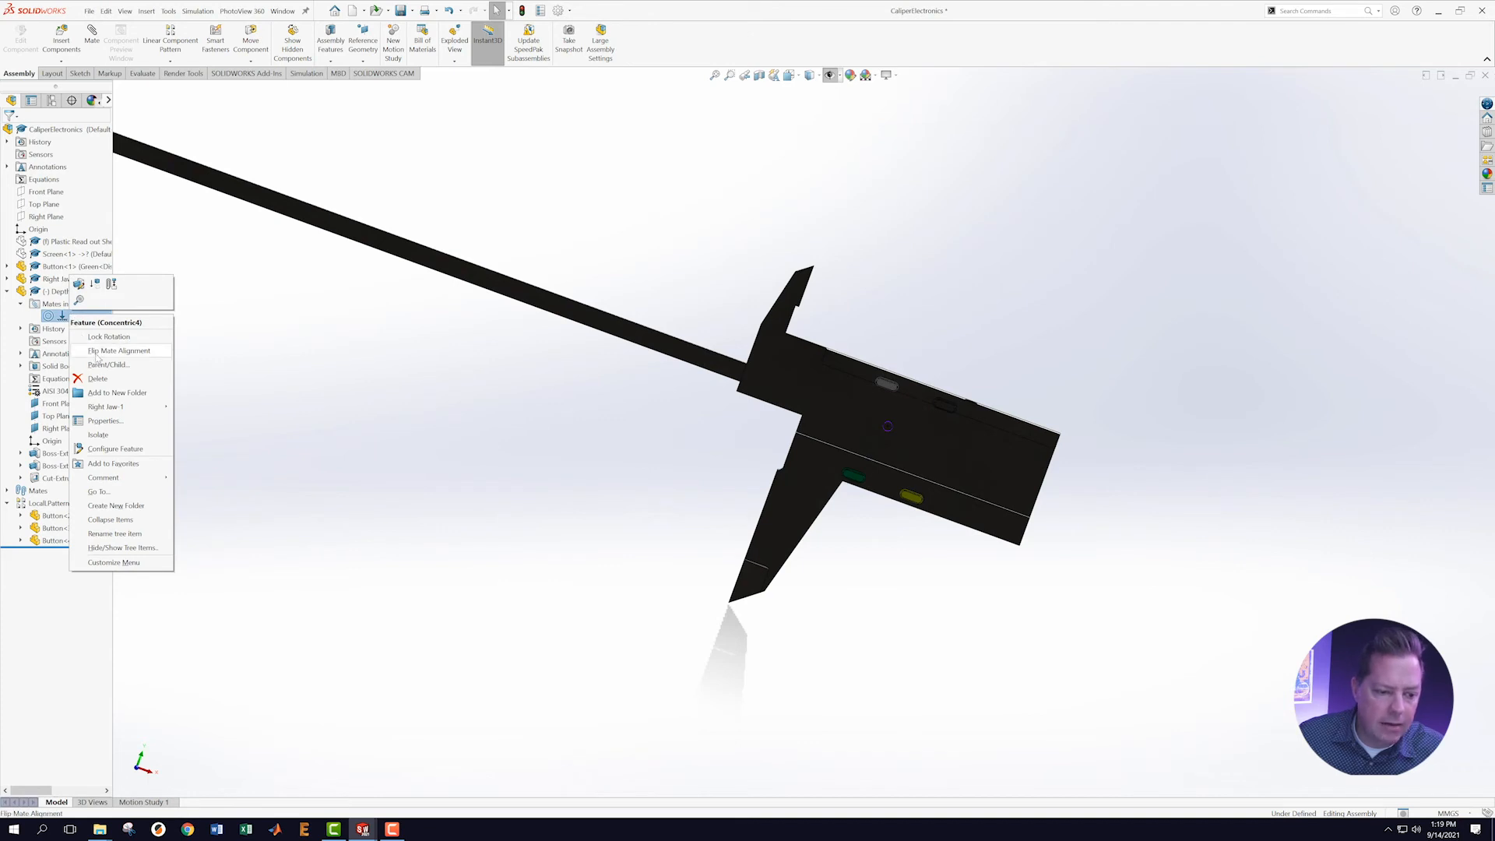
click(97, 352)
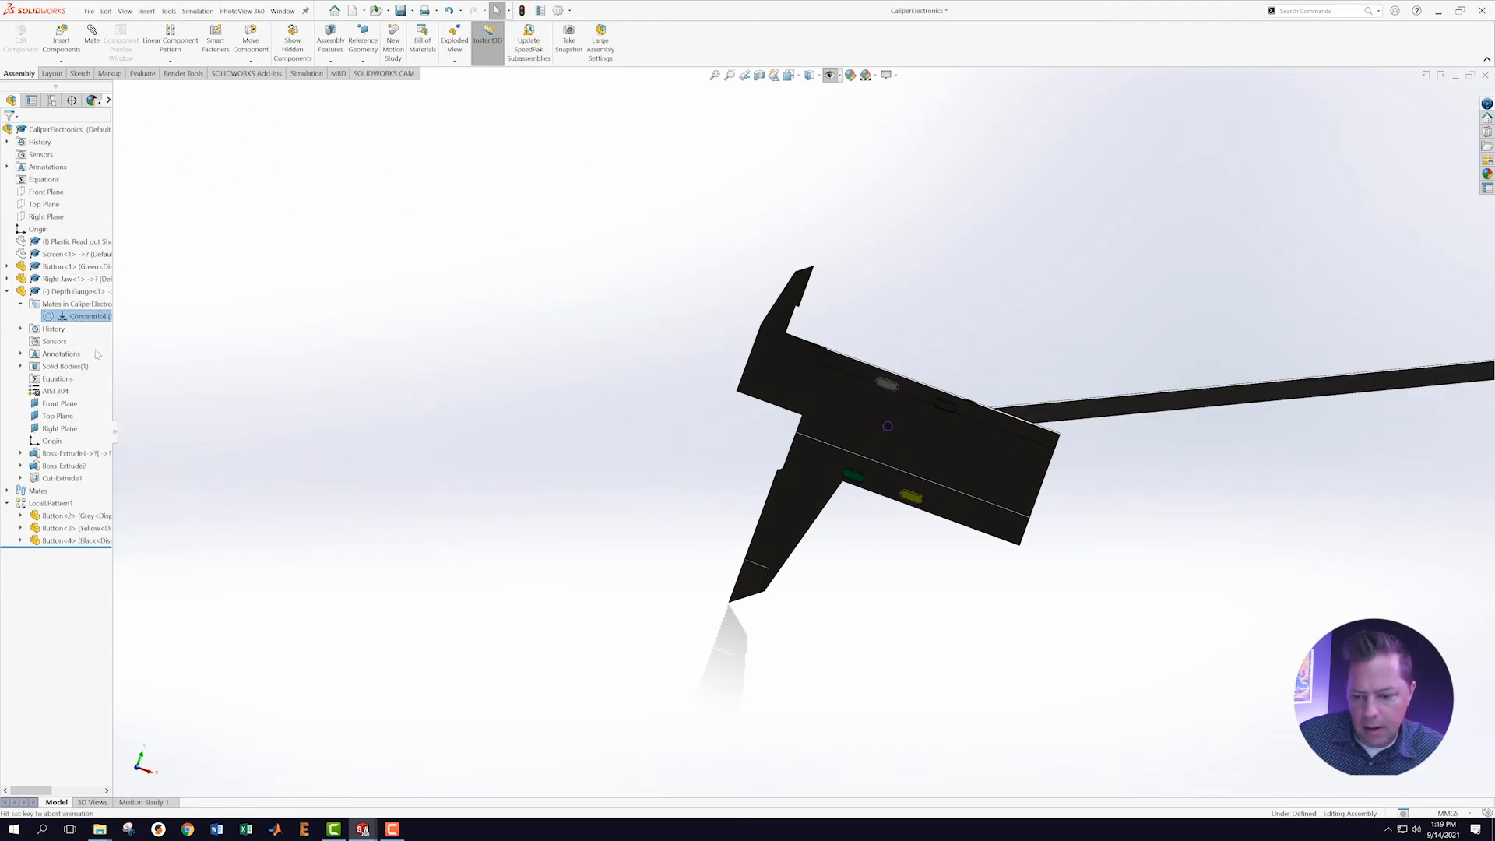
Move the depth gauge clear of the right jaw and mate its pin-side face coincident with the jaw's recessed face.
scroll(916, 421, down, 3)
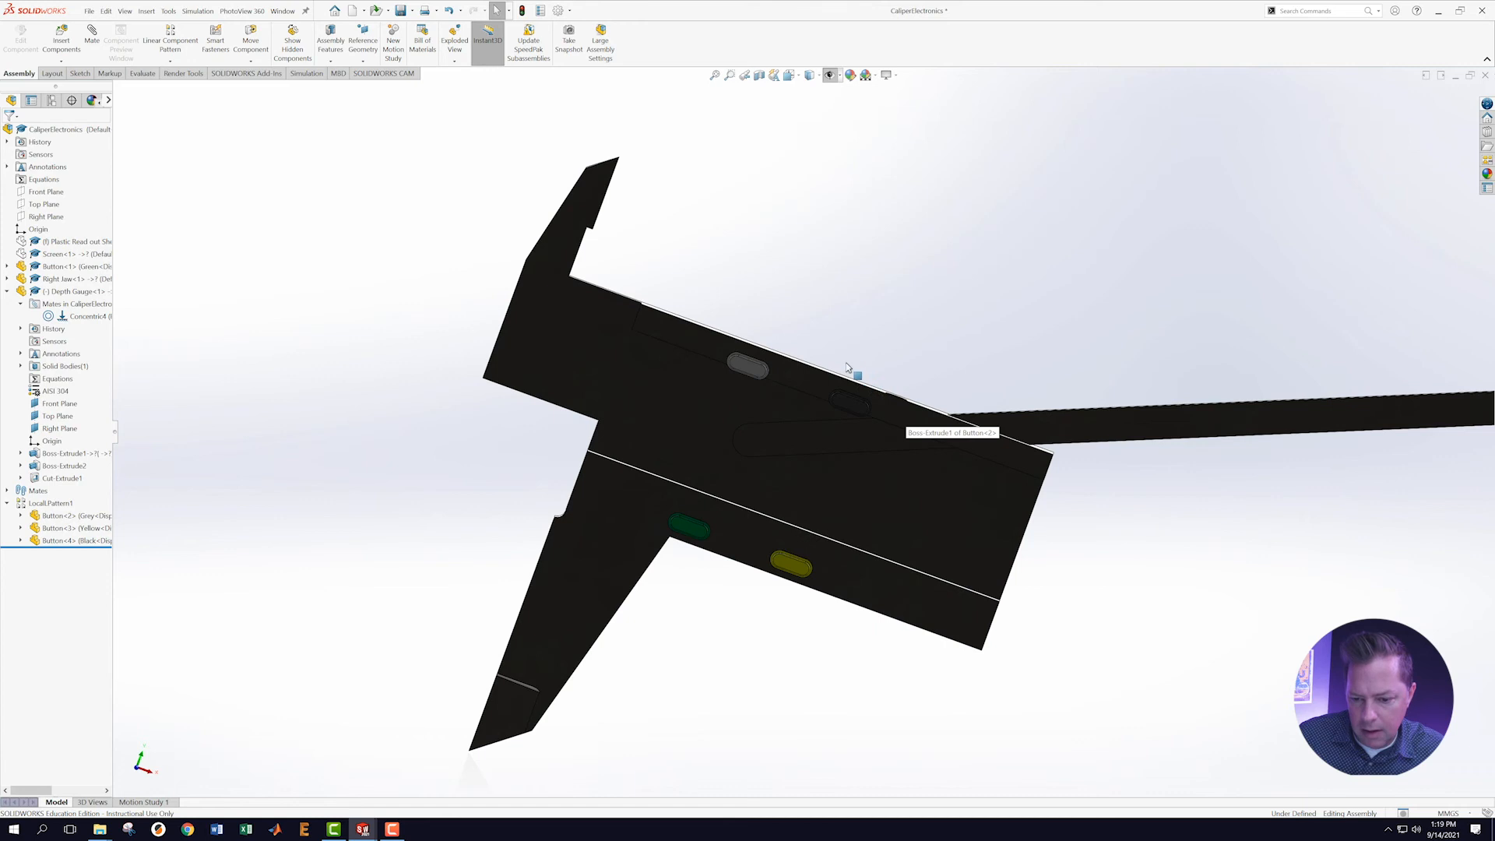
middle_drag(925, 415, 947, 467)
drag(806, 461, 982, 551)
middle_drag(983, 550, 714, 324)
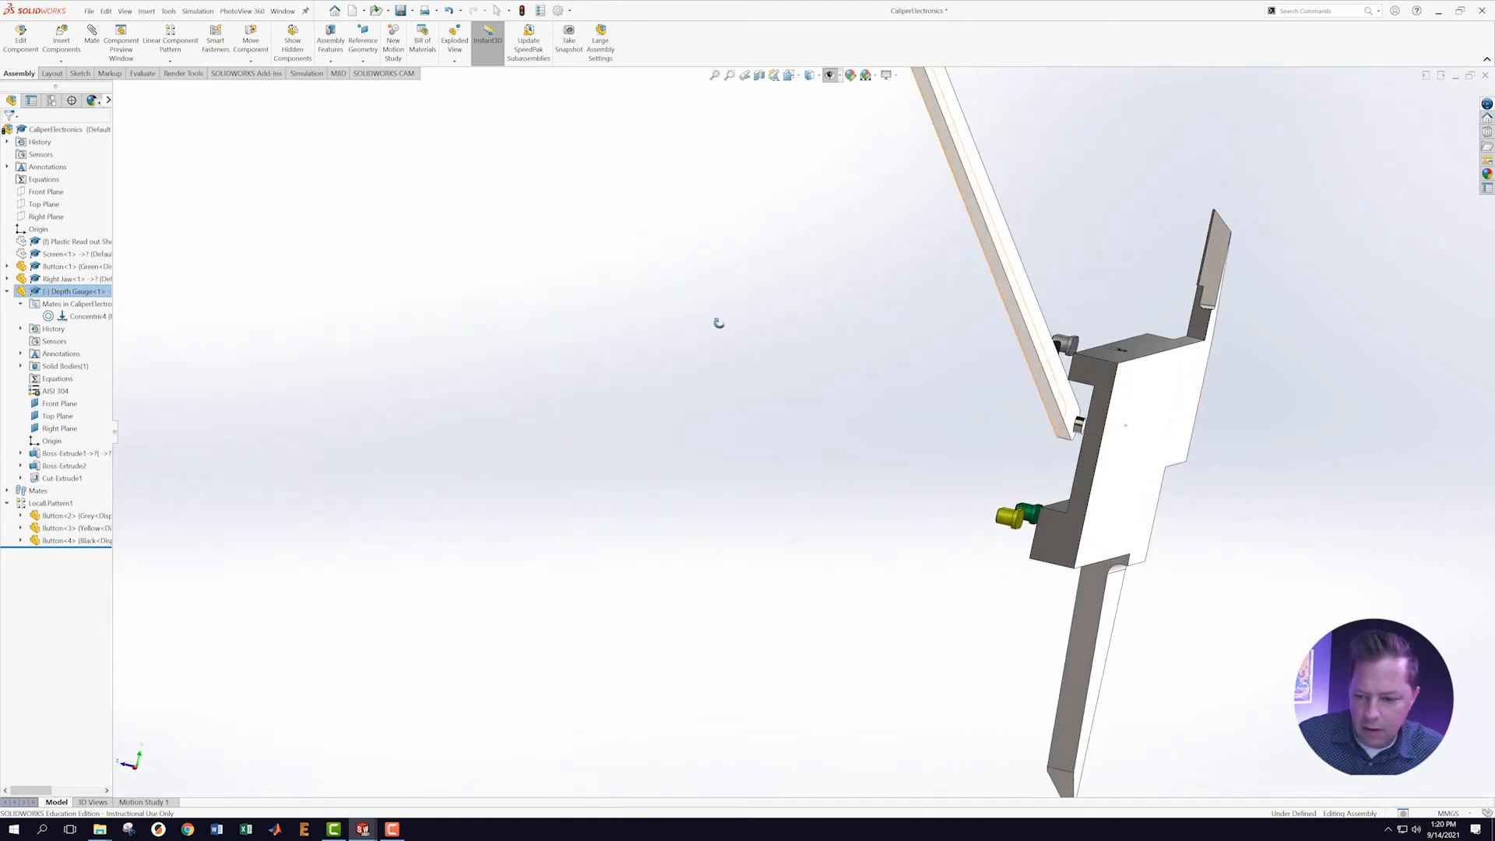
scroll(1142, 413, down, 3)
click(897, 284)
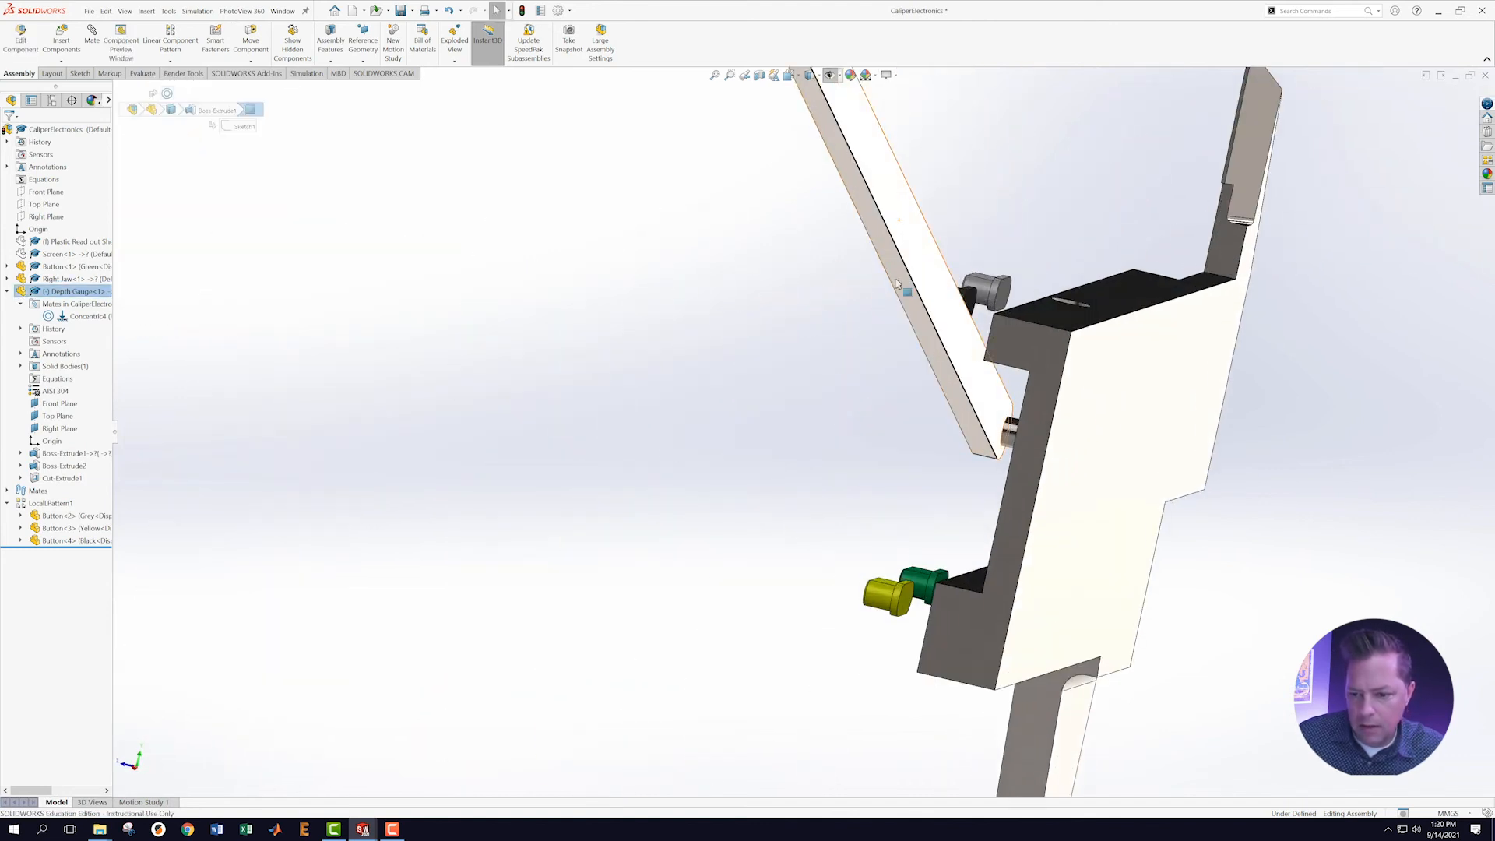
middle_drag(781, 438, 836, 461)
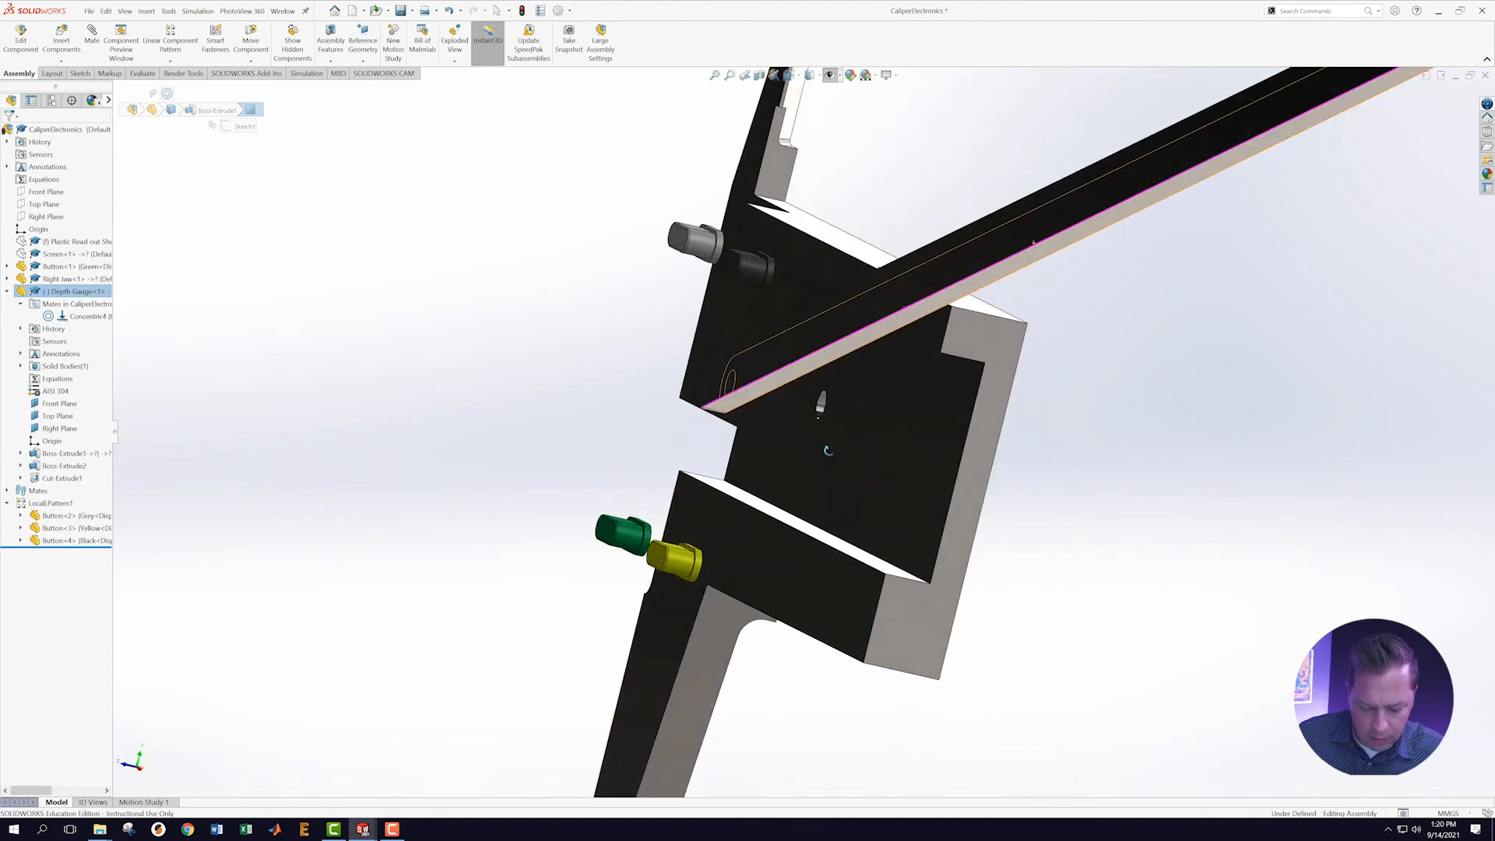
ctrl+click(921, 503)
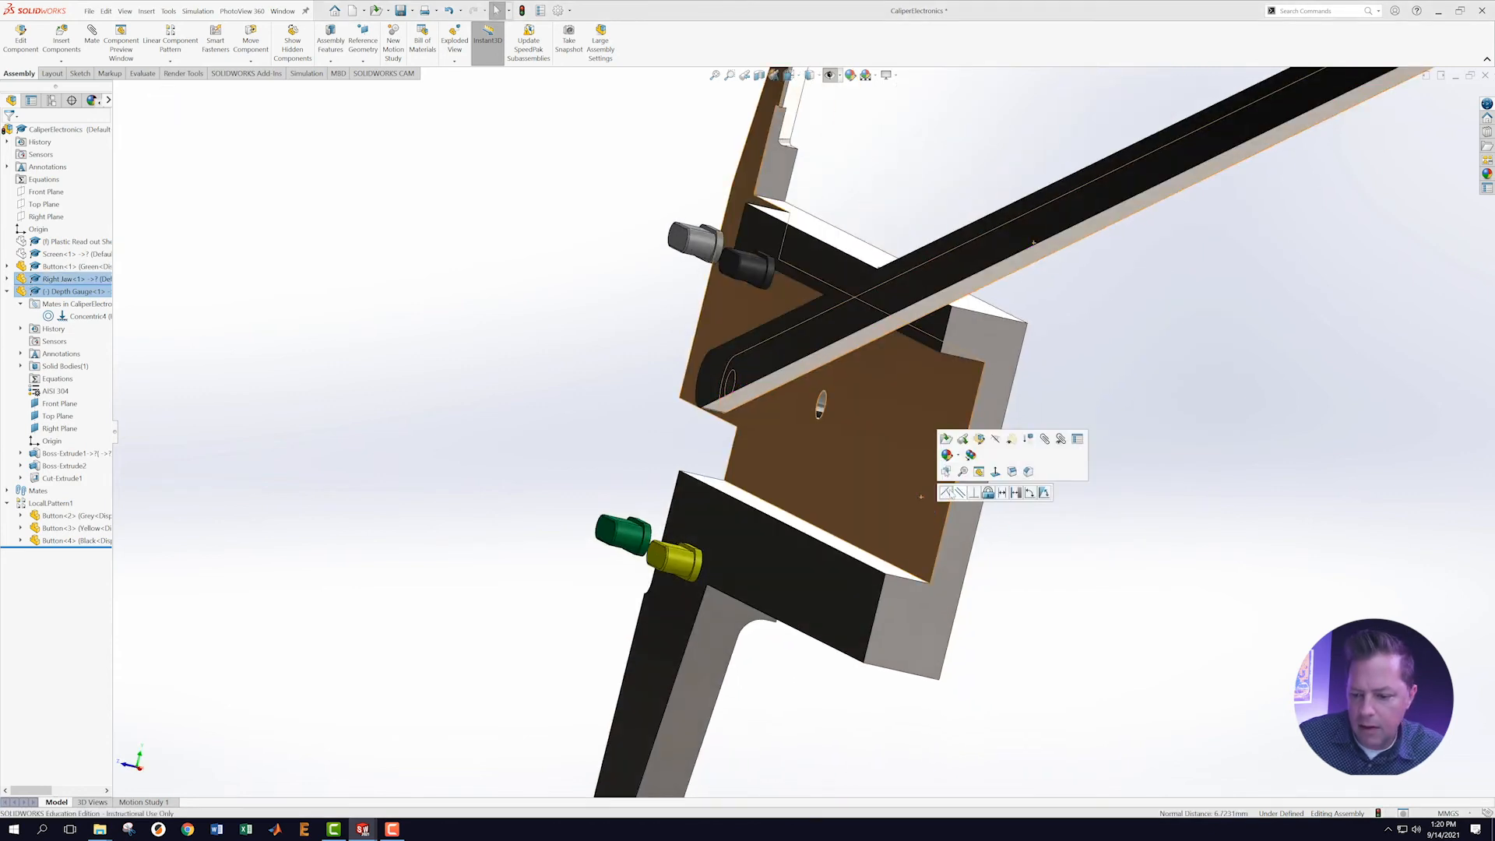
click(947, 492)
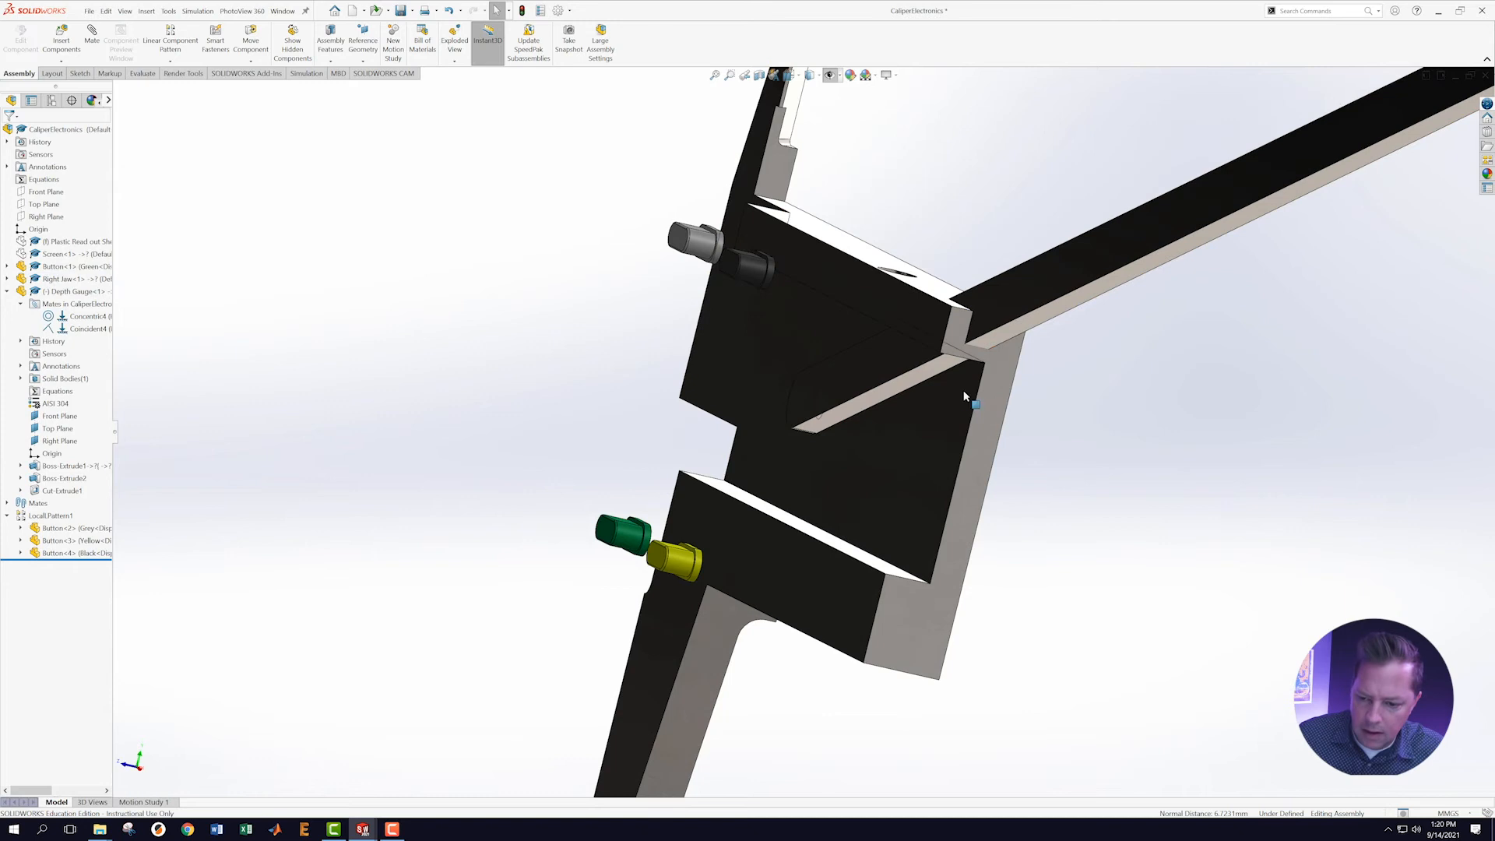
Add a parallel mate between the depth gauge's long narrow edge face and the side wall of the right jaw's recess.
click(904, 381)
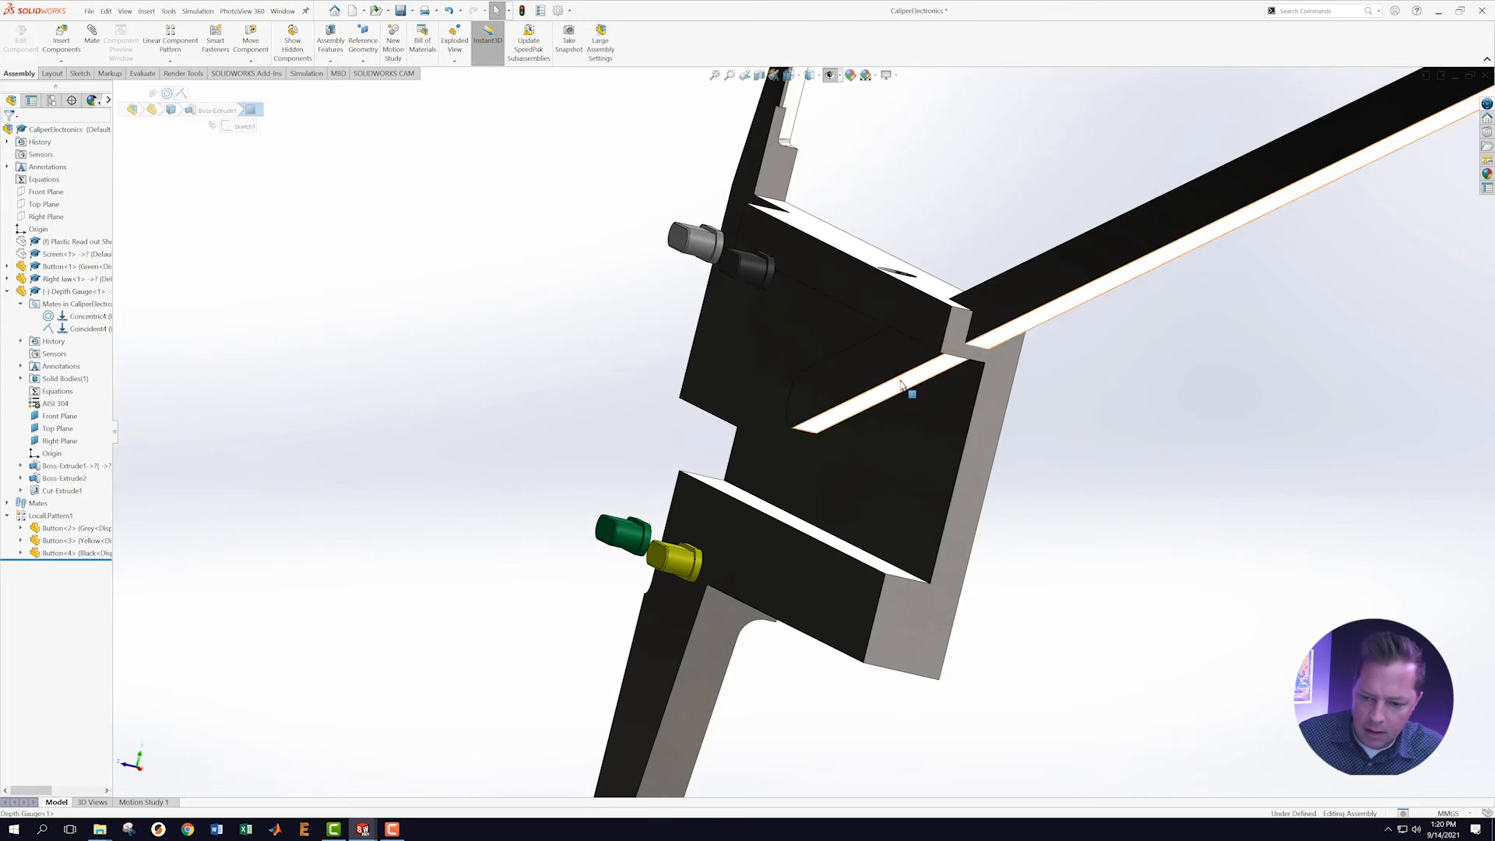
ctrl+click(851, 555)
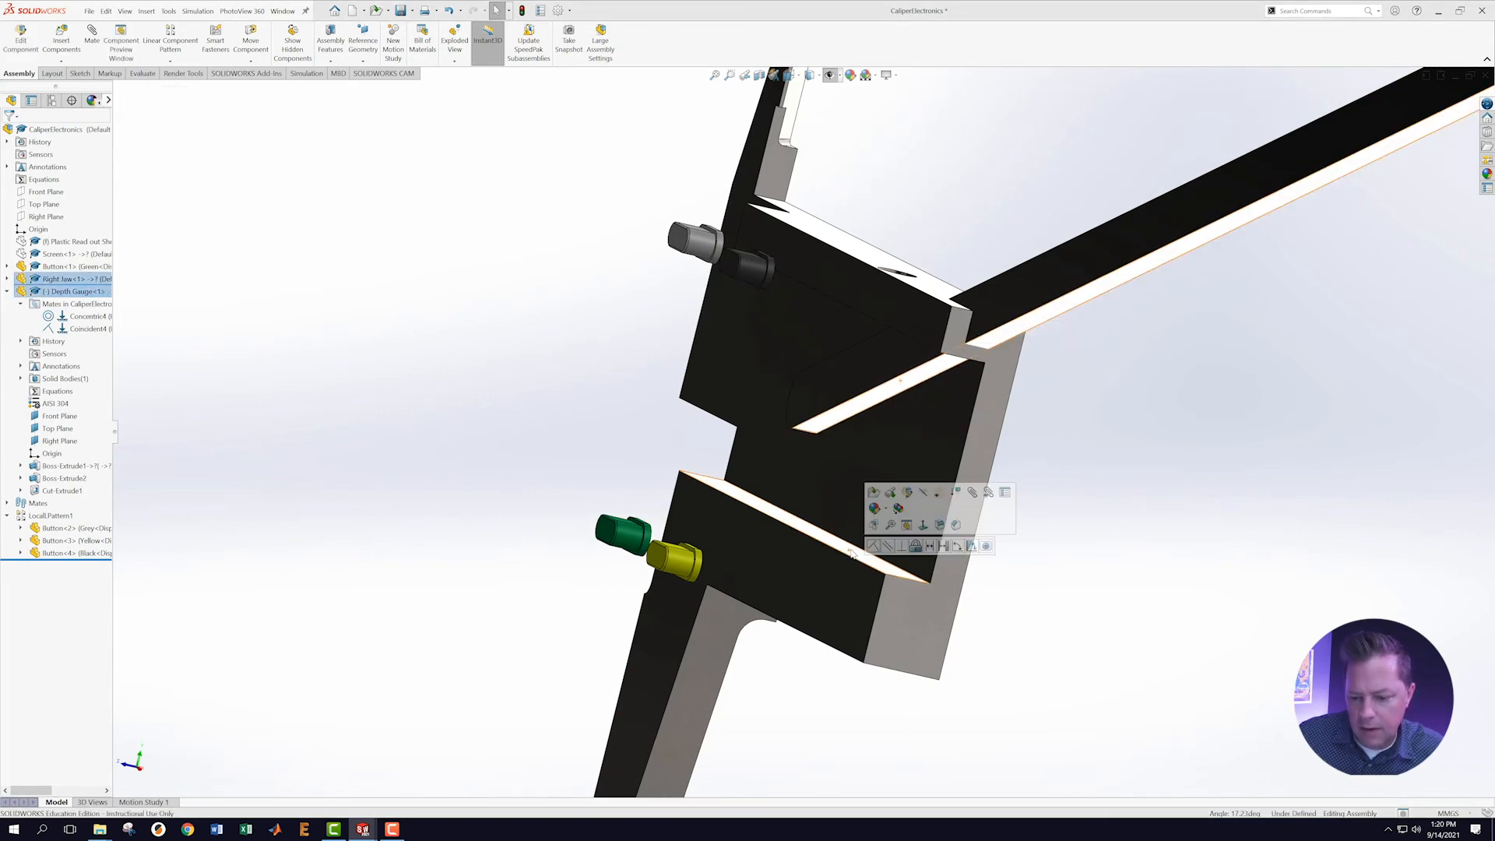
click(893, 549)
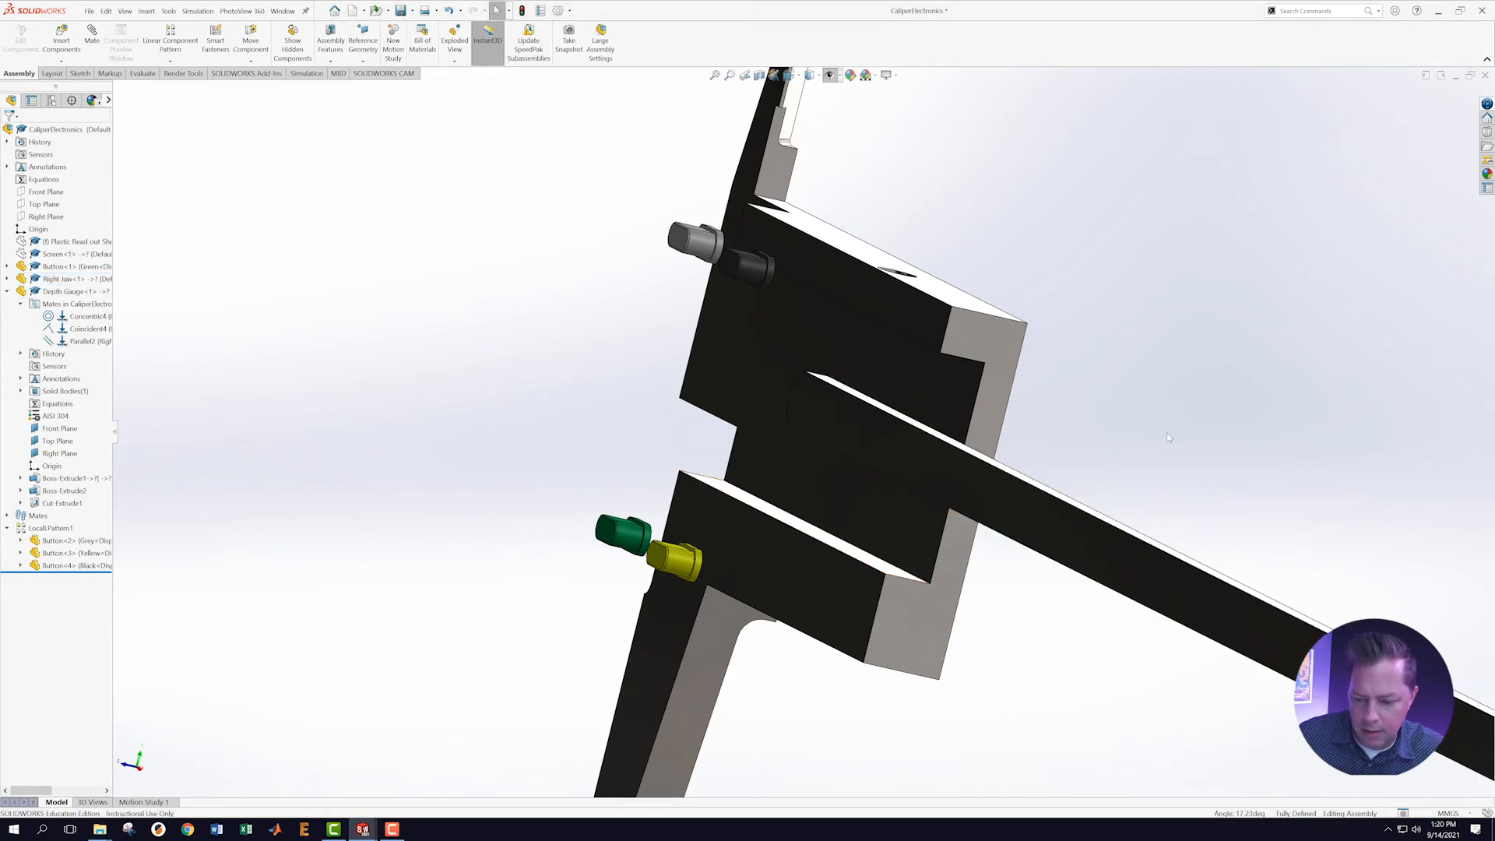
Check the depth gauge's alignment with the right jaw and save the assembly.
scroll(924, 436, up, 3)
middle_drag(784, 450, 967, 537)
scroll(1122, 476, up, 6)
scroll(1121, 476, down, 3)
scroll(1004, 471, up, 2)
middle_drag(980, 468, 869, 520)
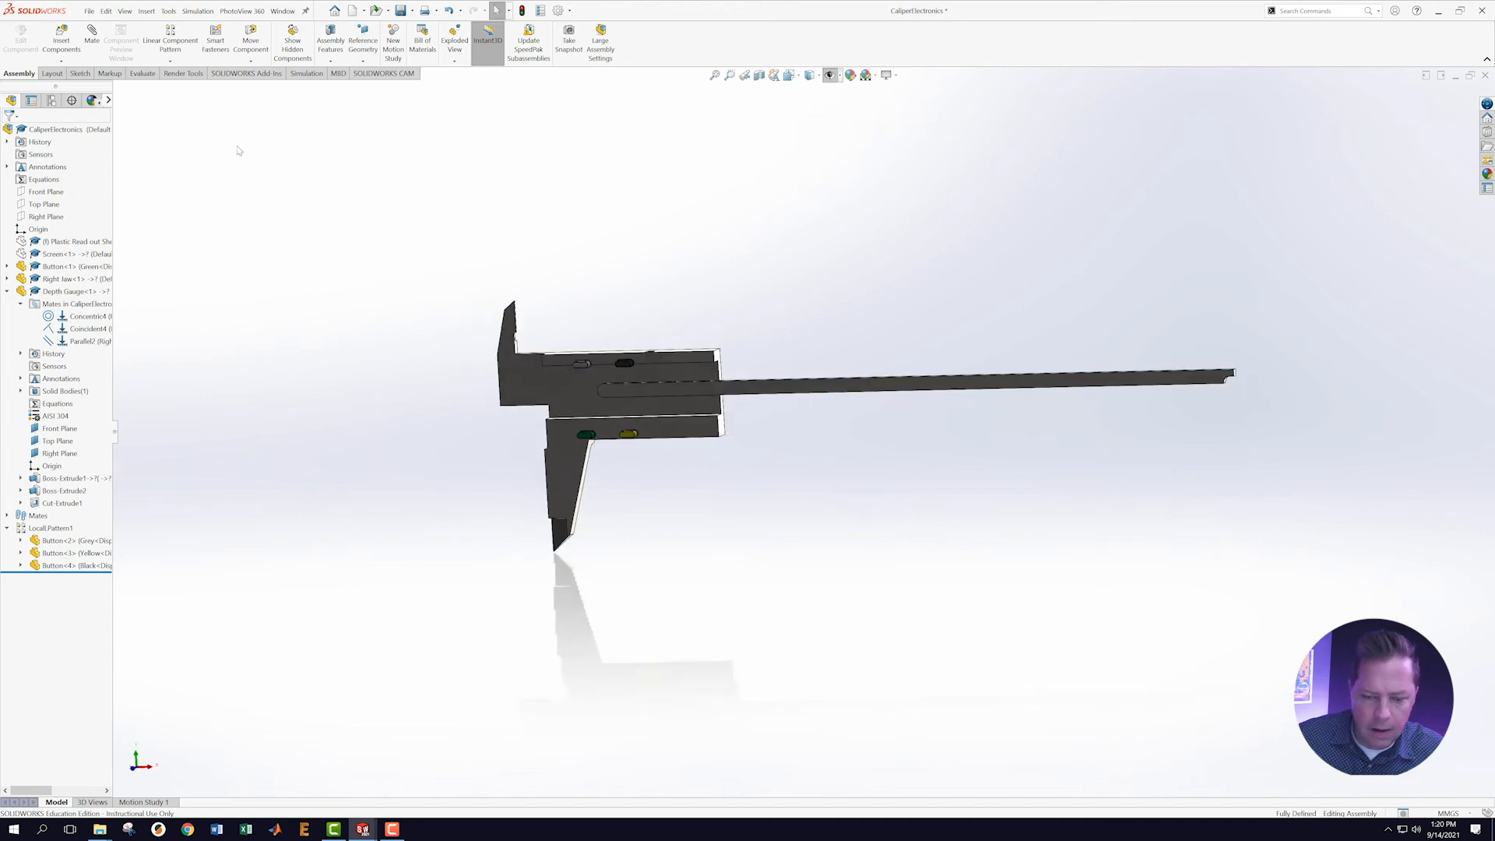
click(90, 11)
click(110, 140)
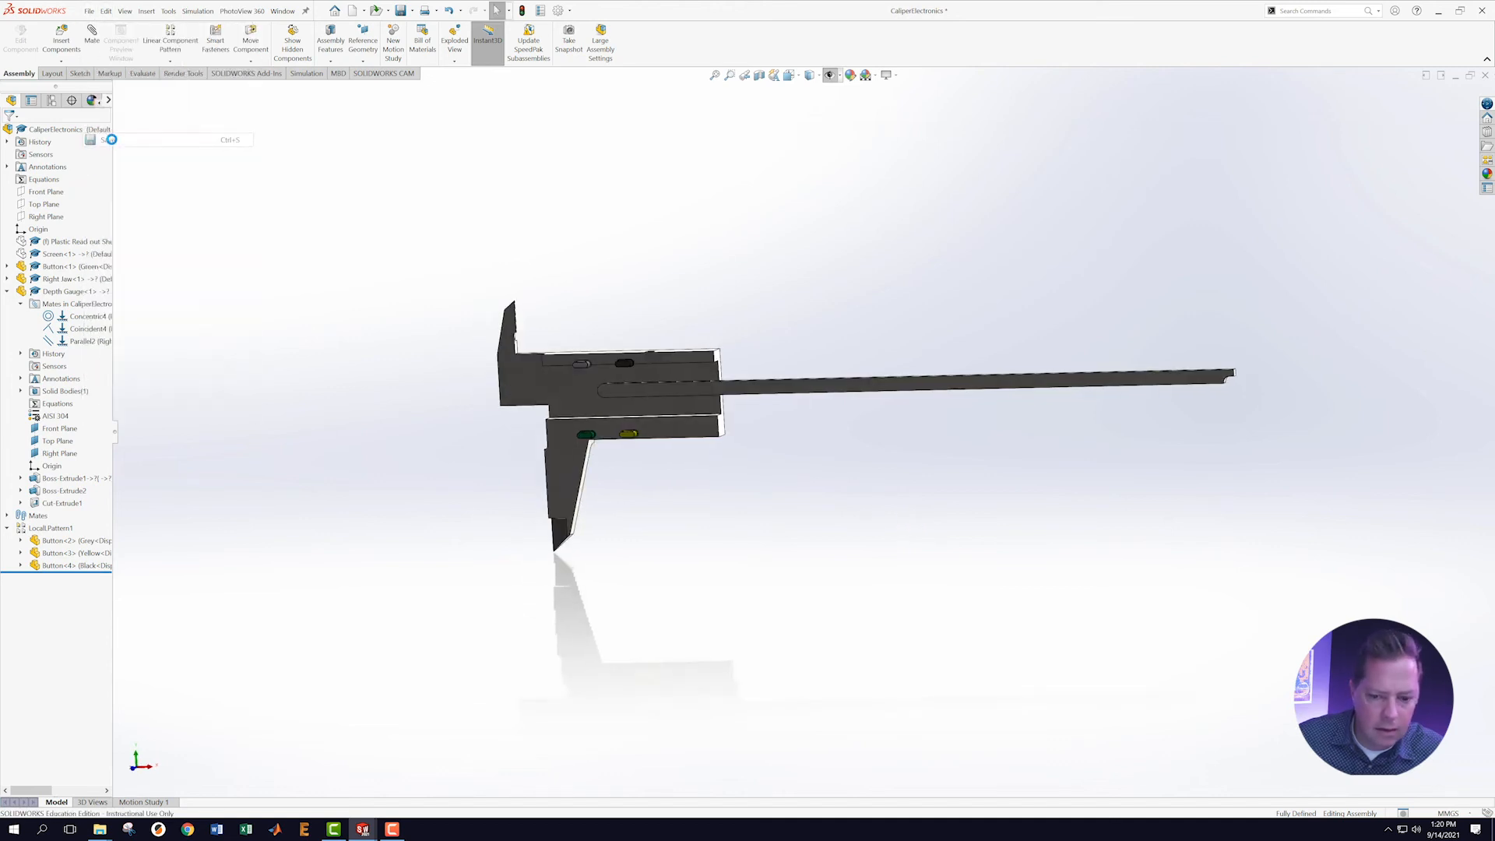
Show the hidden Screen and Plastic Read out Shell components again.
middle_drag(805, 279, 456, 331)
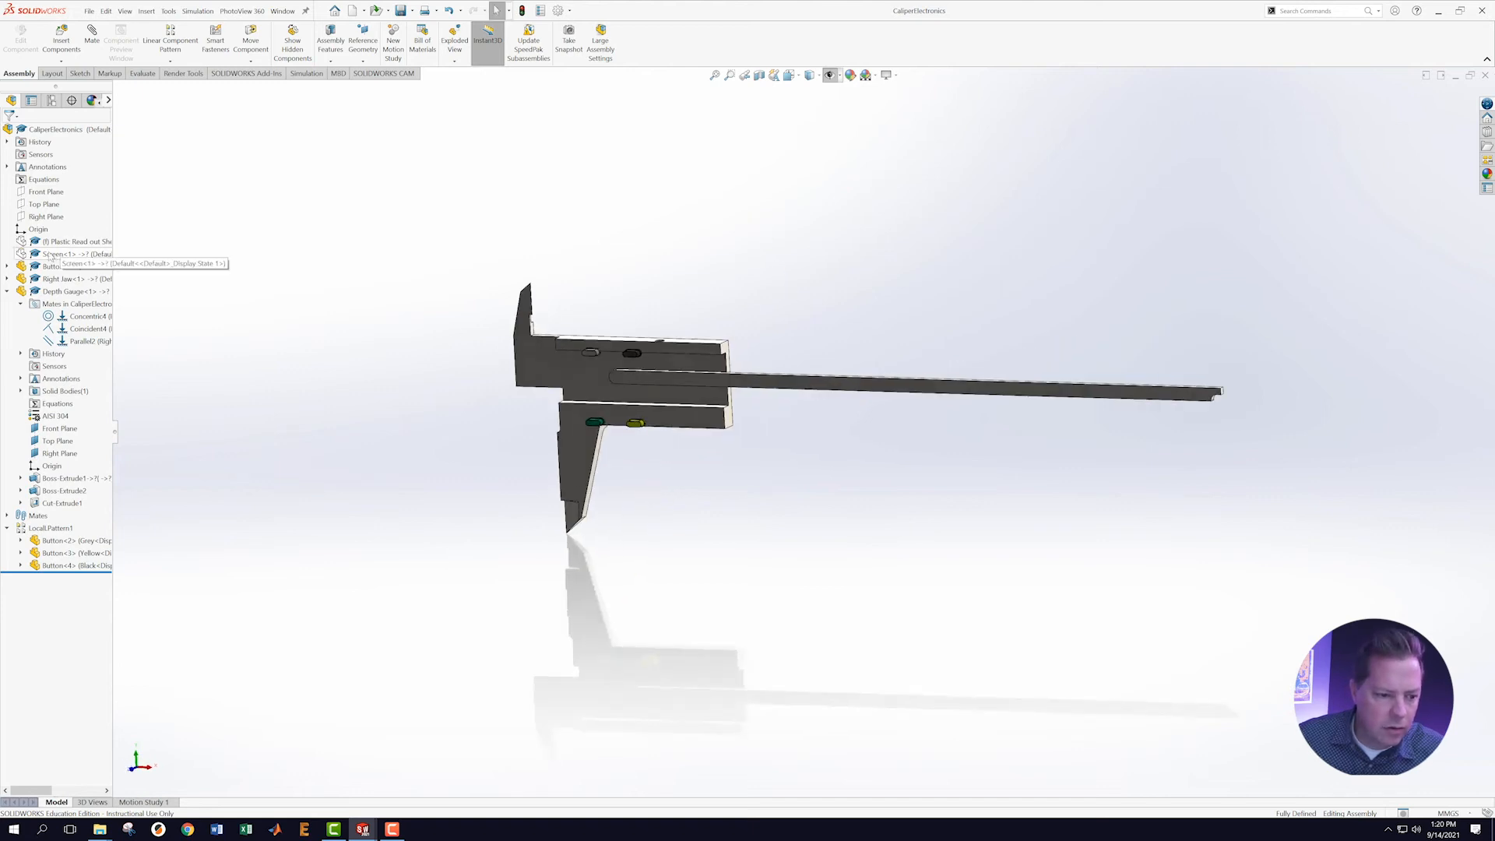
right_click(49, 255)
click(108, 222)
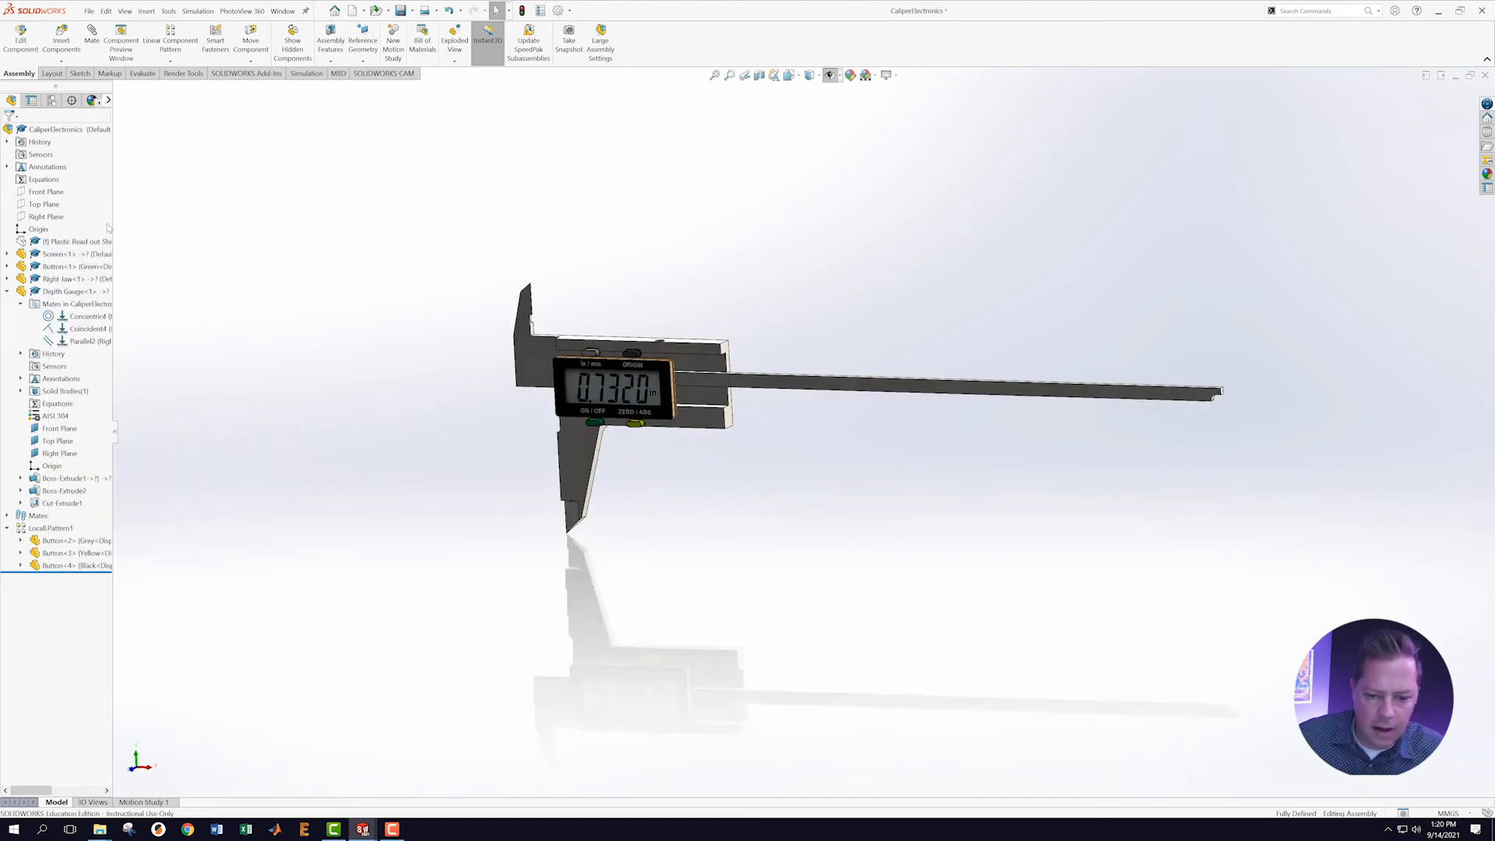
right_click(64, 243)
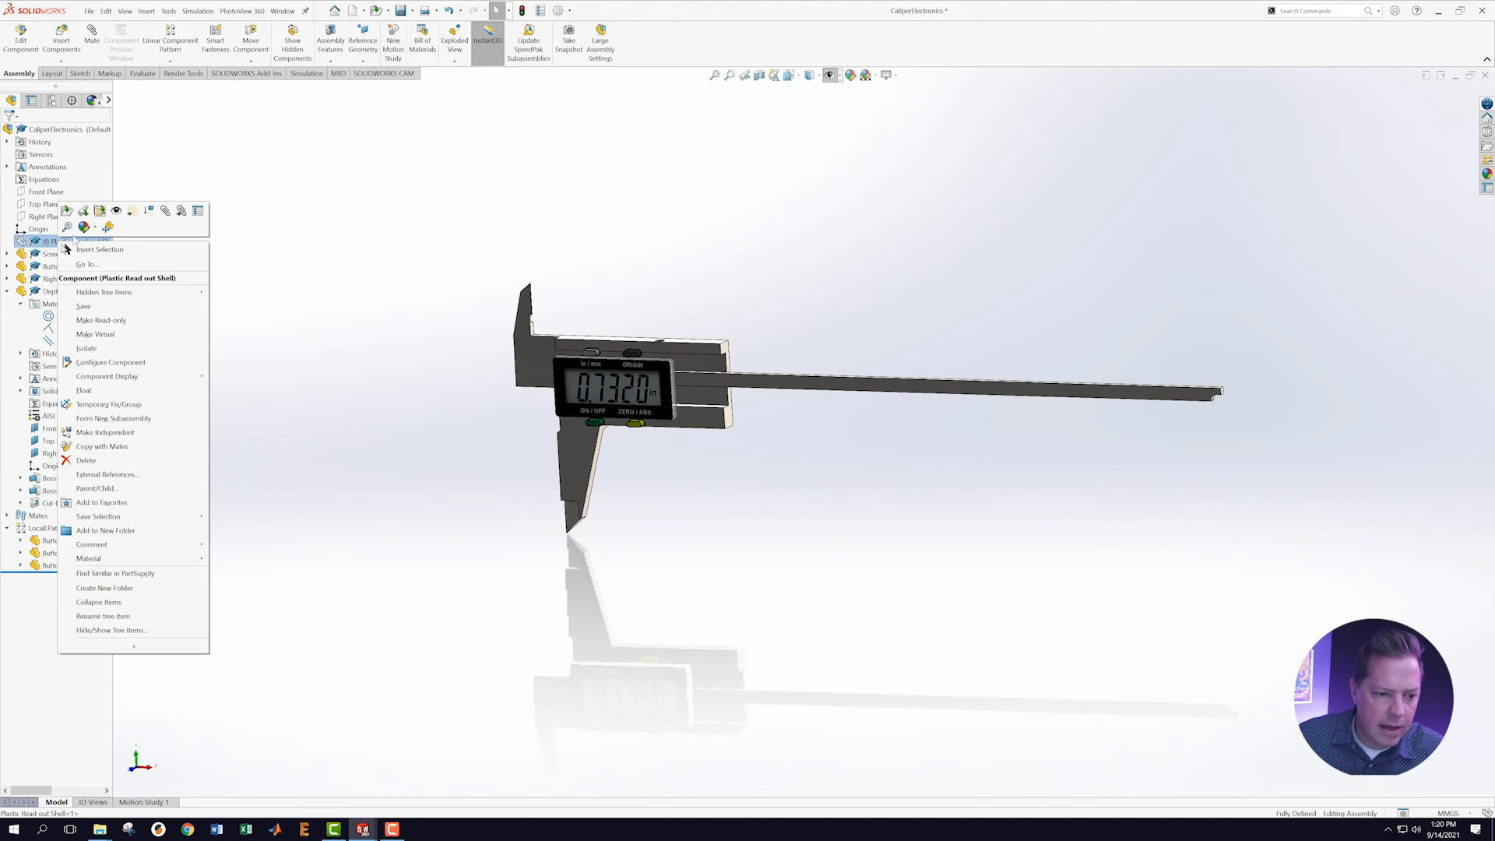
click(108, 226)
mouse_move(725, 259)
middle_down()
mouse_move(701, 204)
mouse_move(738, 316)
mouse_move(745, 262)
middle_up()
scroll(732, 268, down, 3)
scroll(730, 269, down, 2)
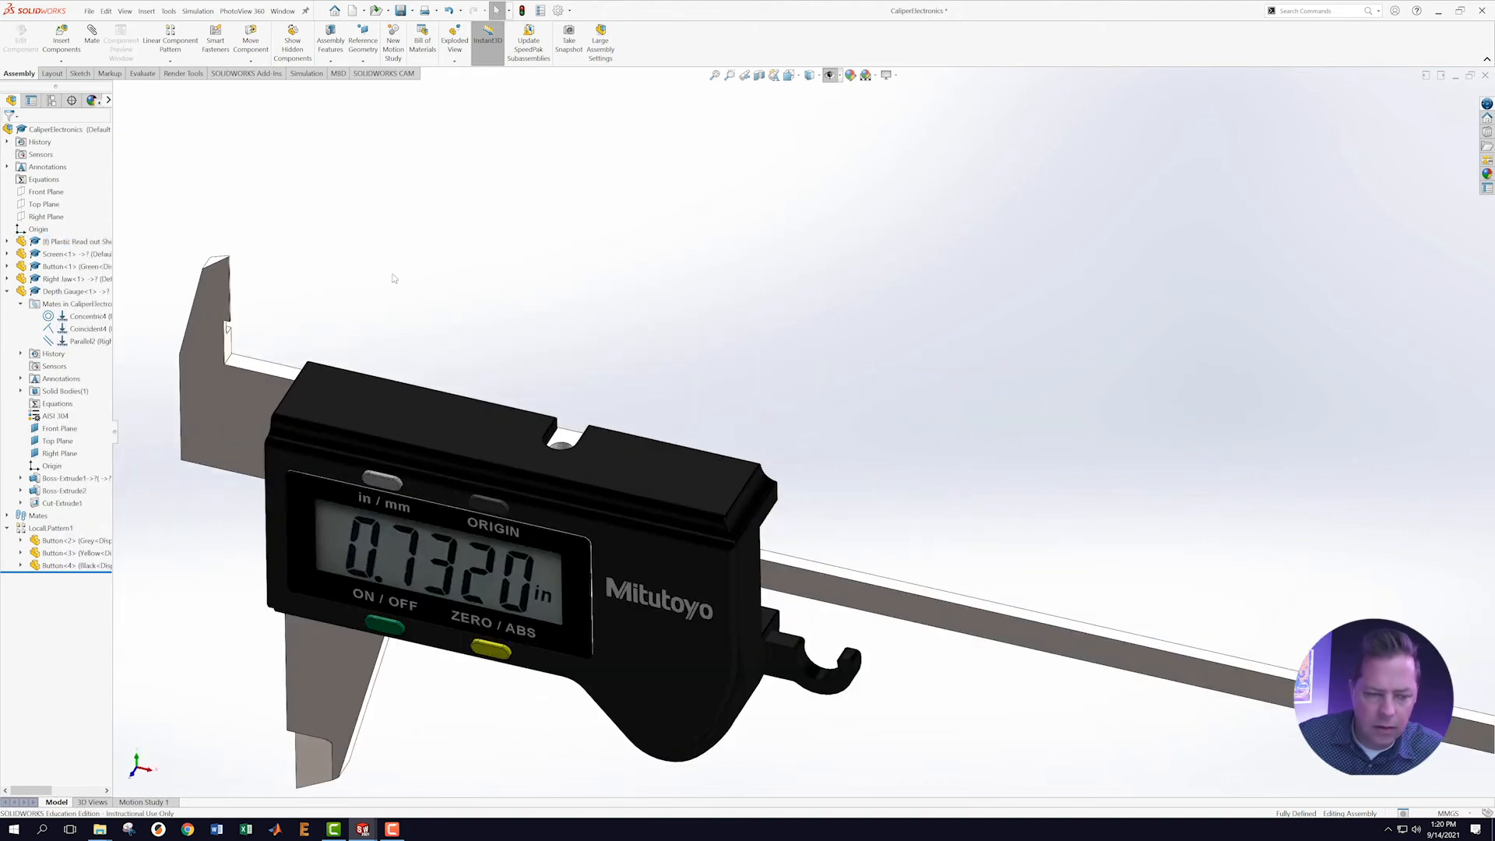
Insert the Lock Screw part from the Calipers folder and place it above the read-out shell.
click(89, 11)
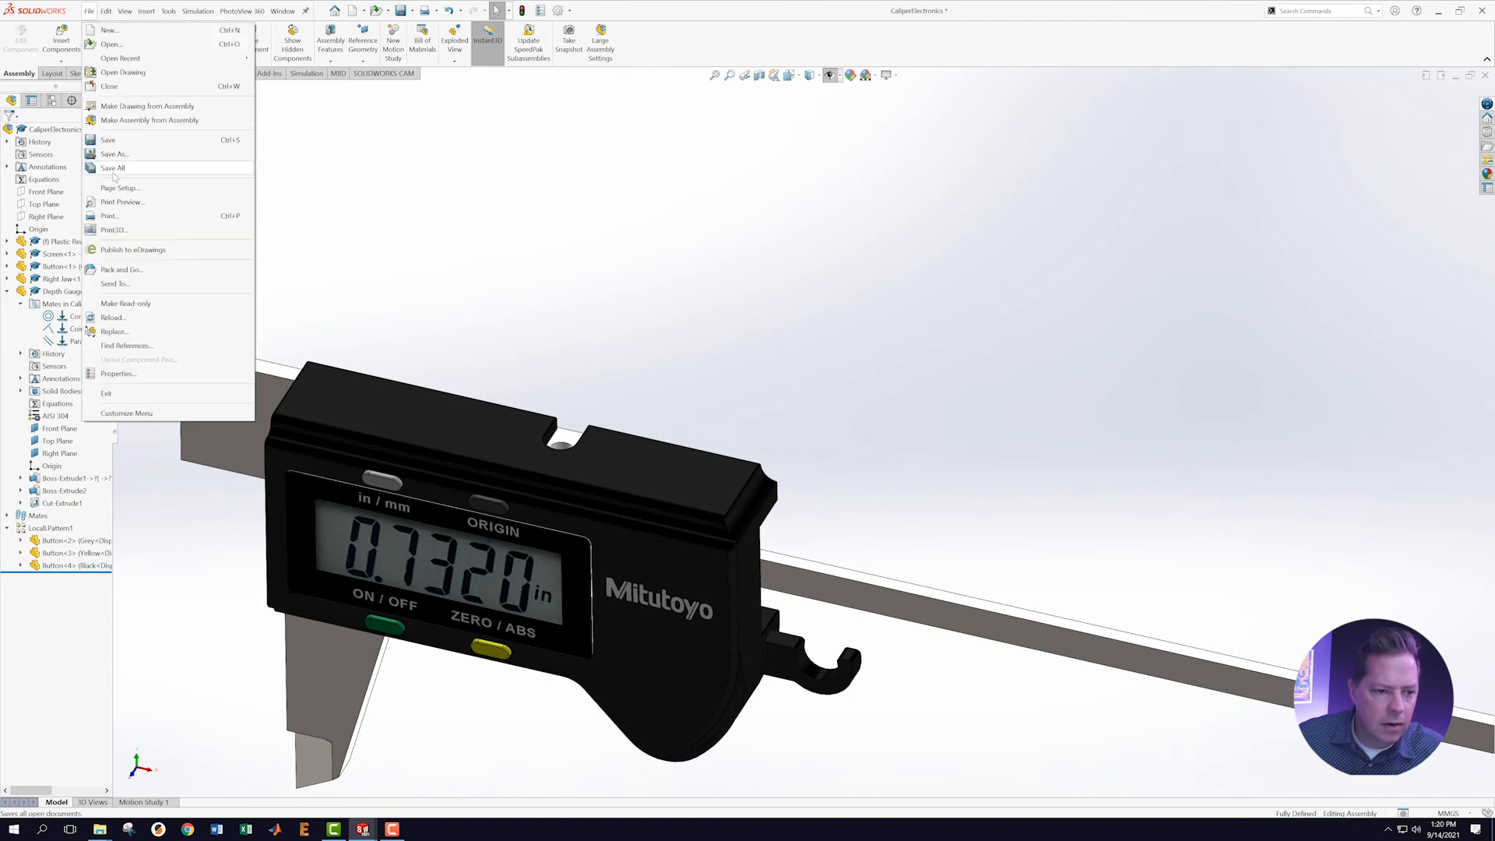
click(60, 39)
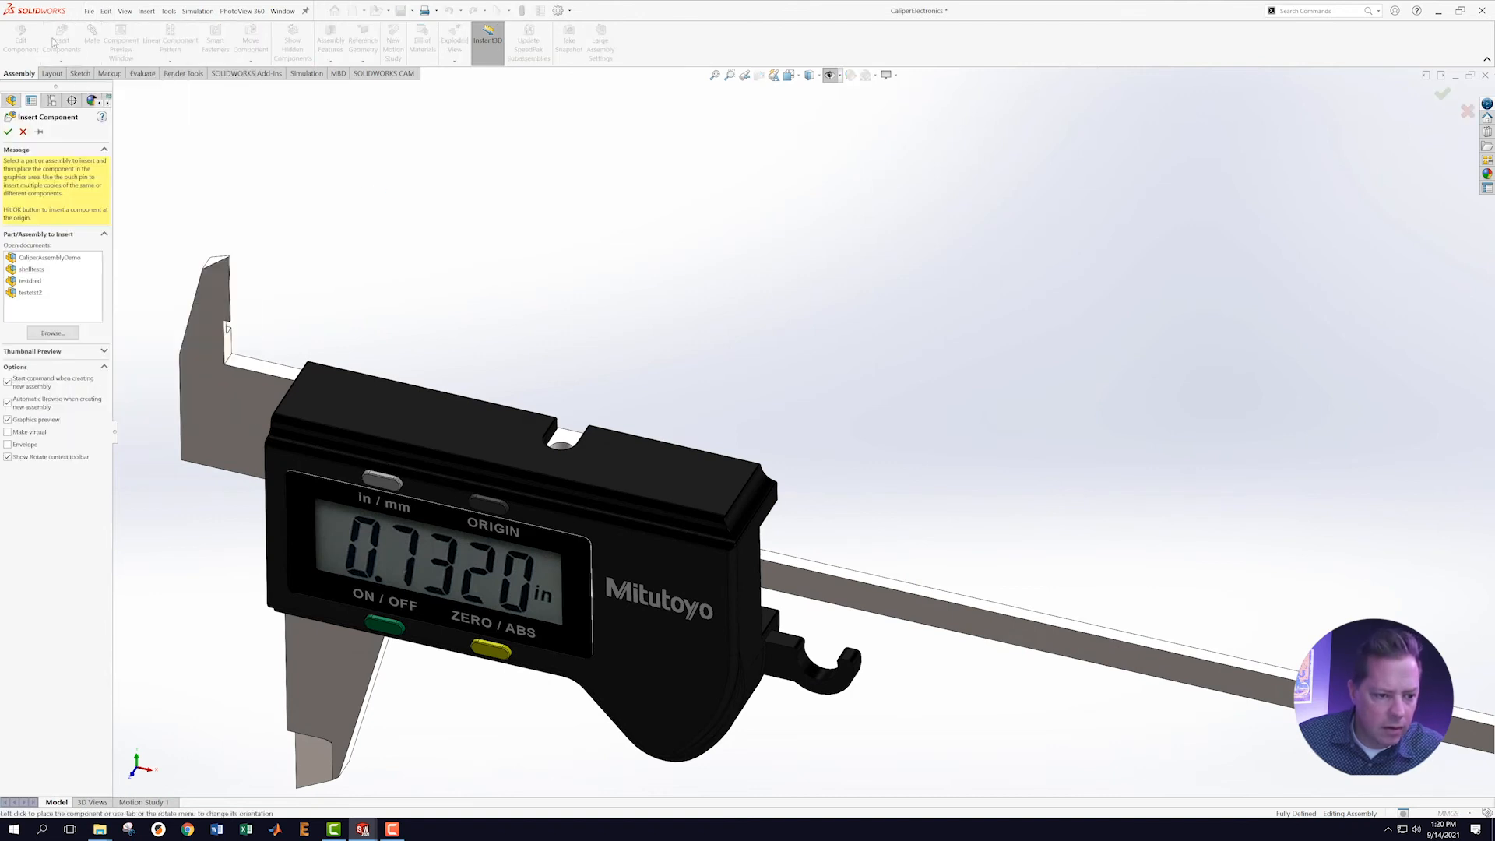
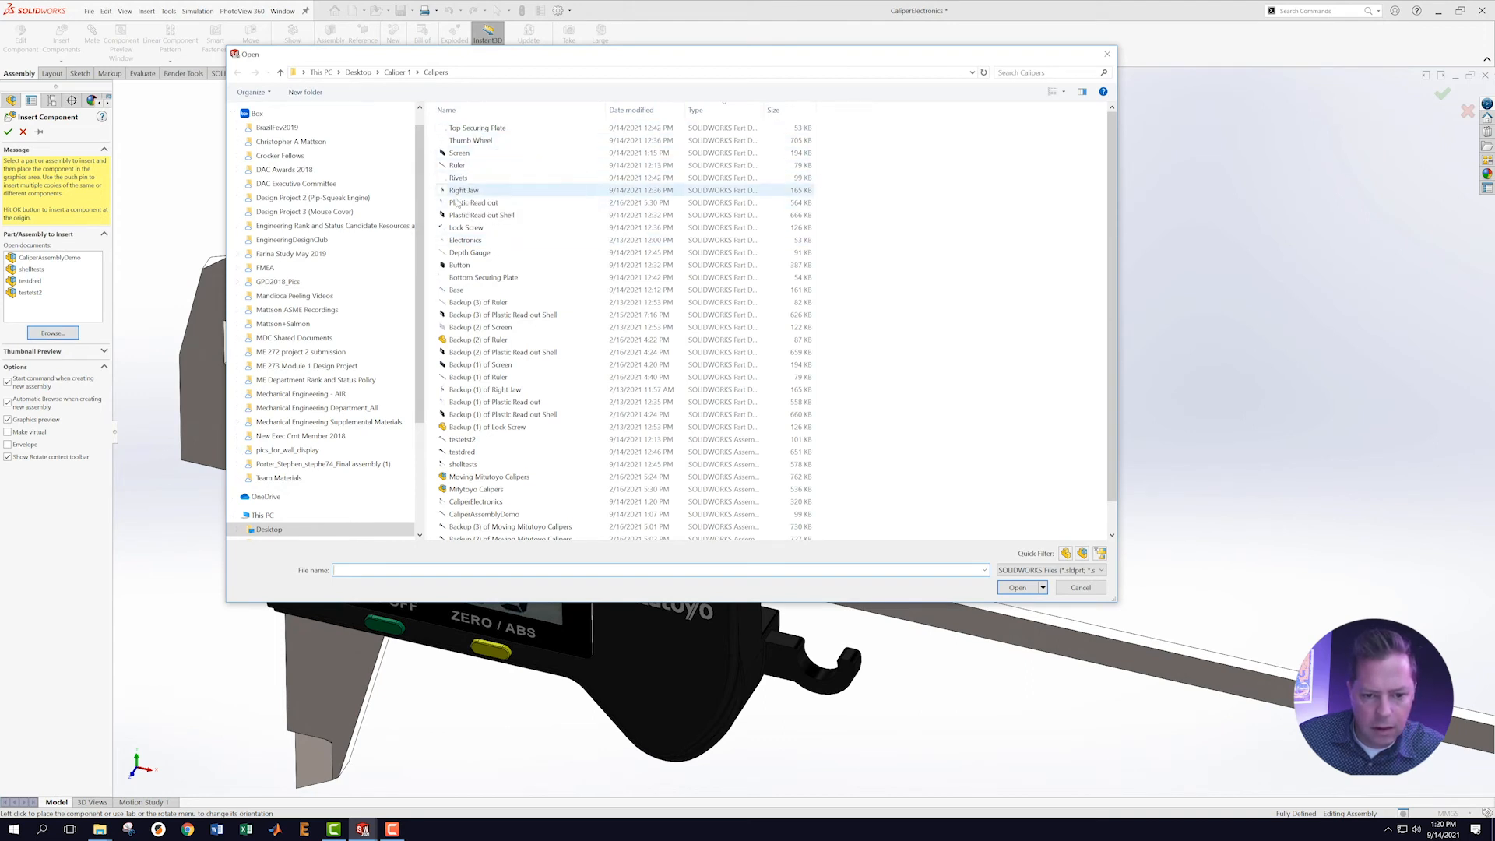
click(464, 229)
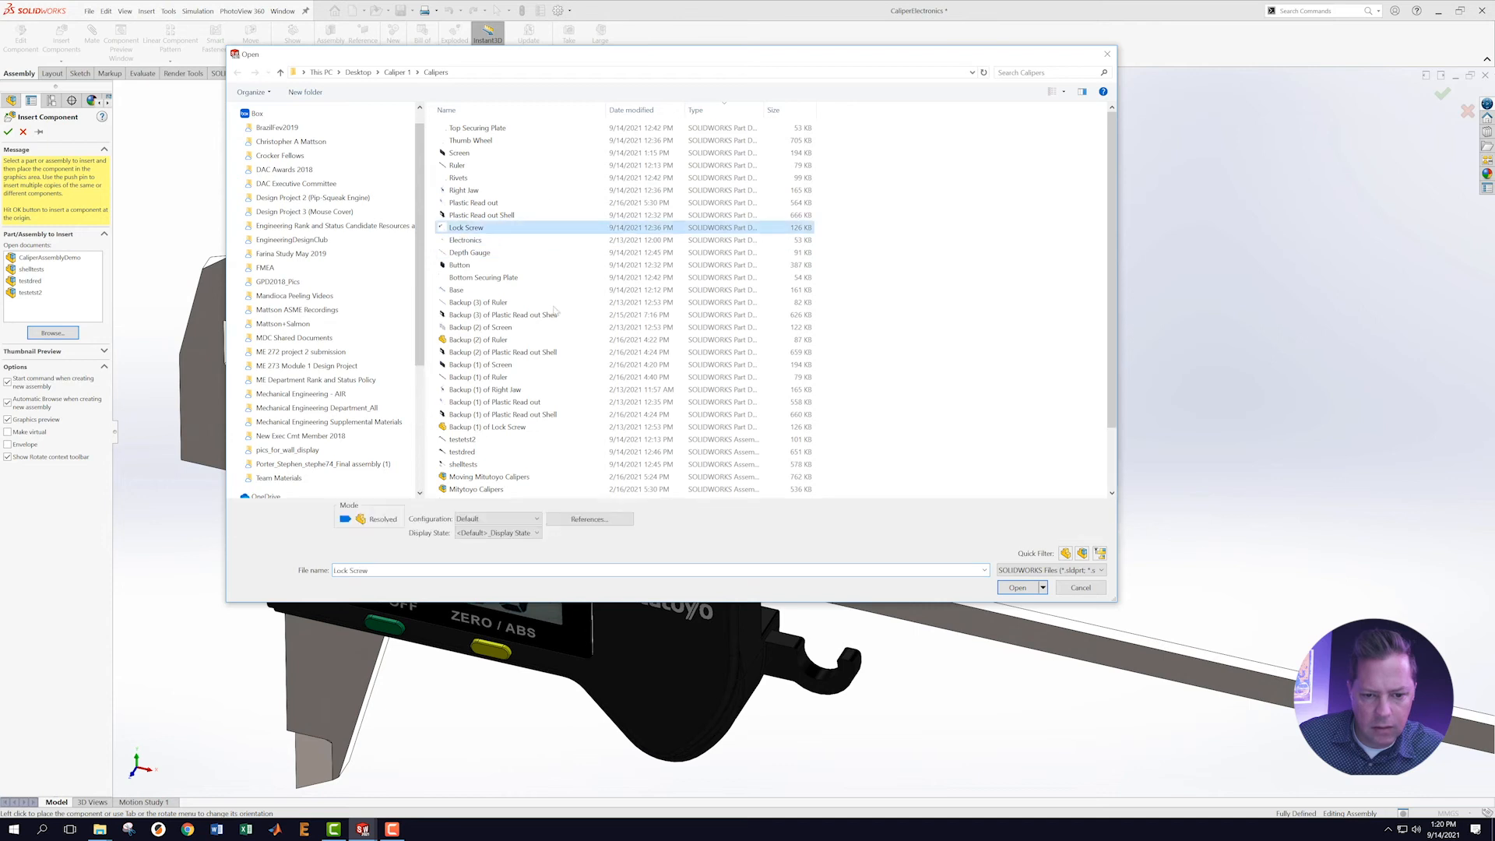
click(1012, 587)
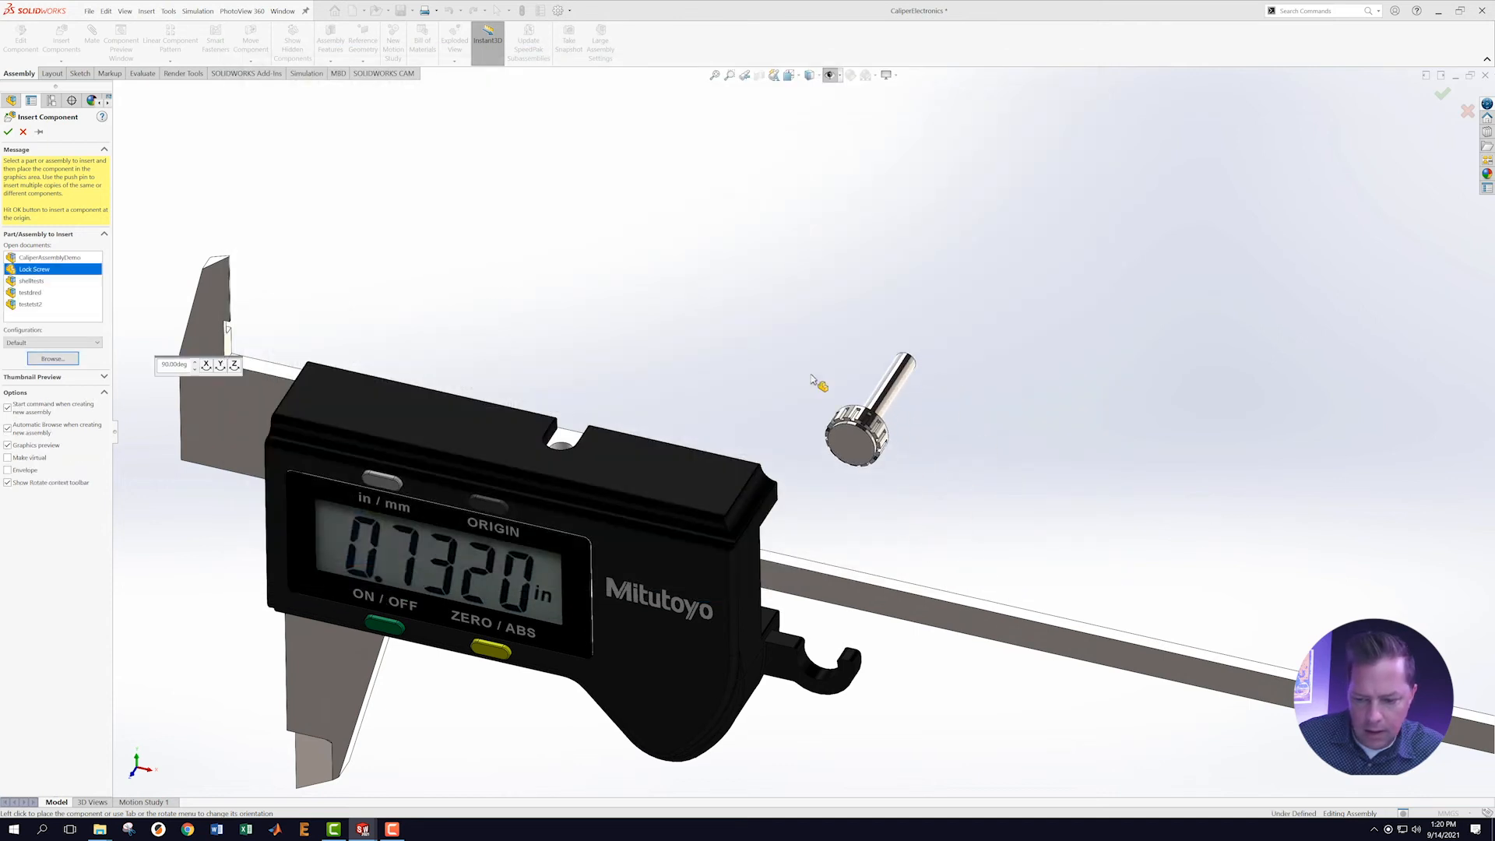
click(865, 345)
middle_drag(866, 344, 812, 383)
Add a concentric mate between the lock screw's shank and the hole in the right jaw's upper edge.
click(750, 274)
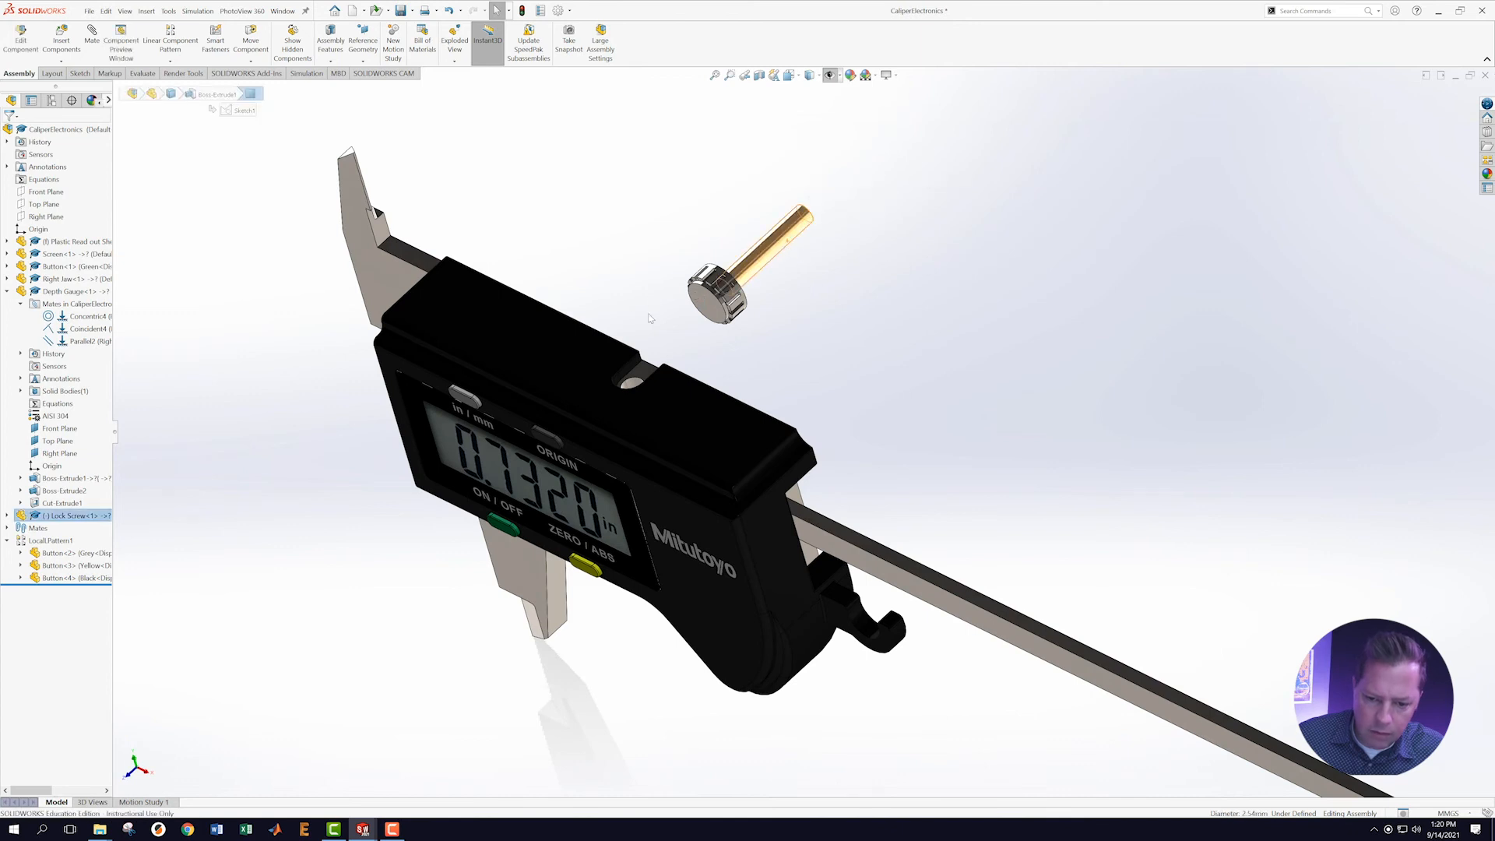
ctrl+click(635, 384)
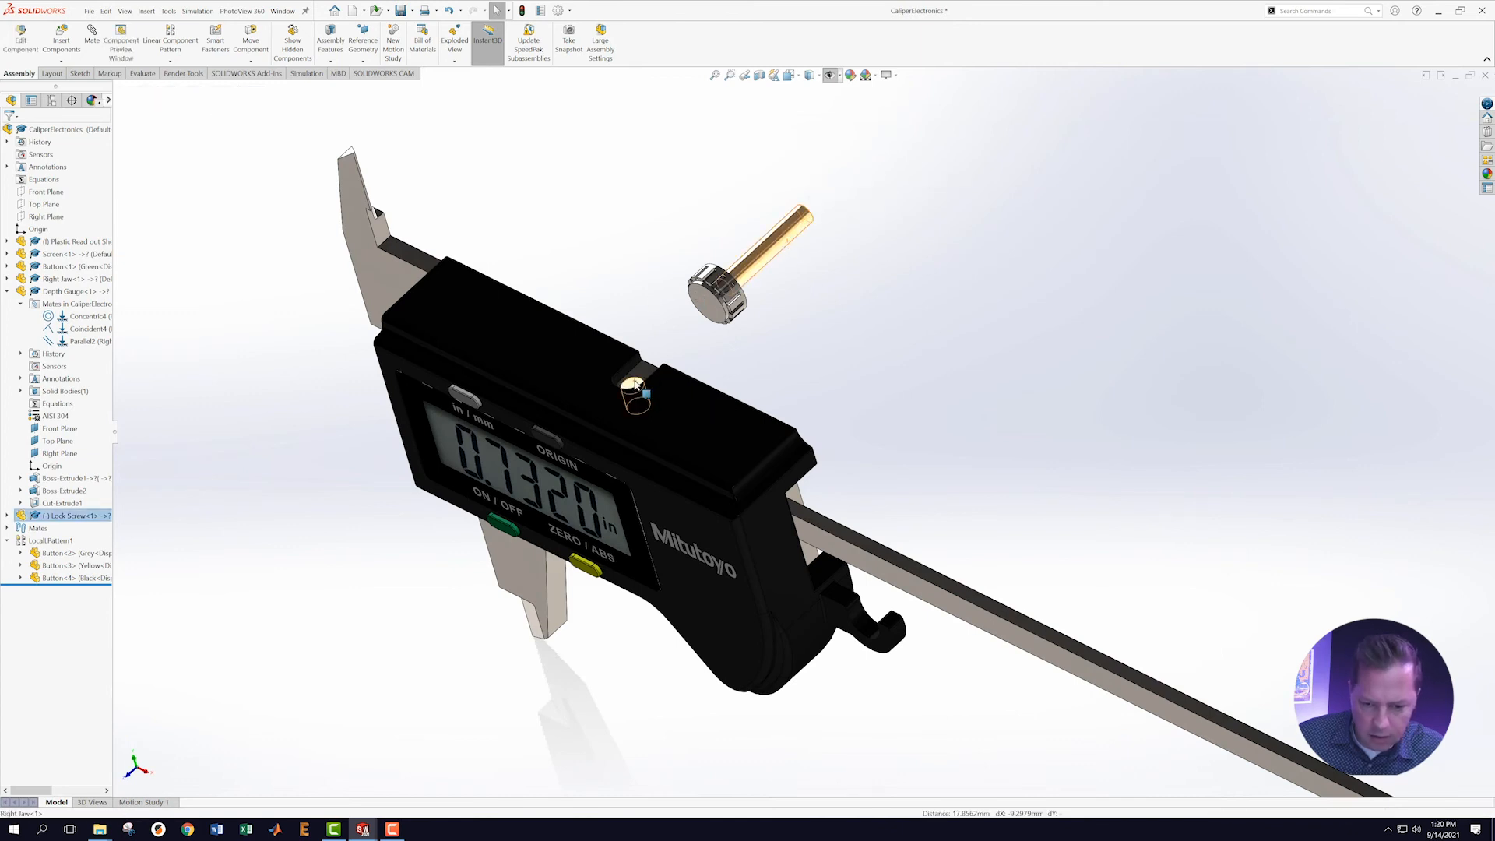
click(701, 377)
middle_drag(793, 442, 783, 508)
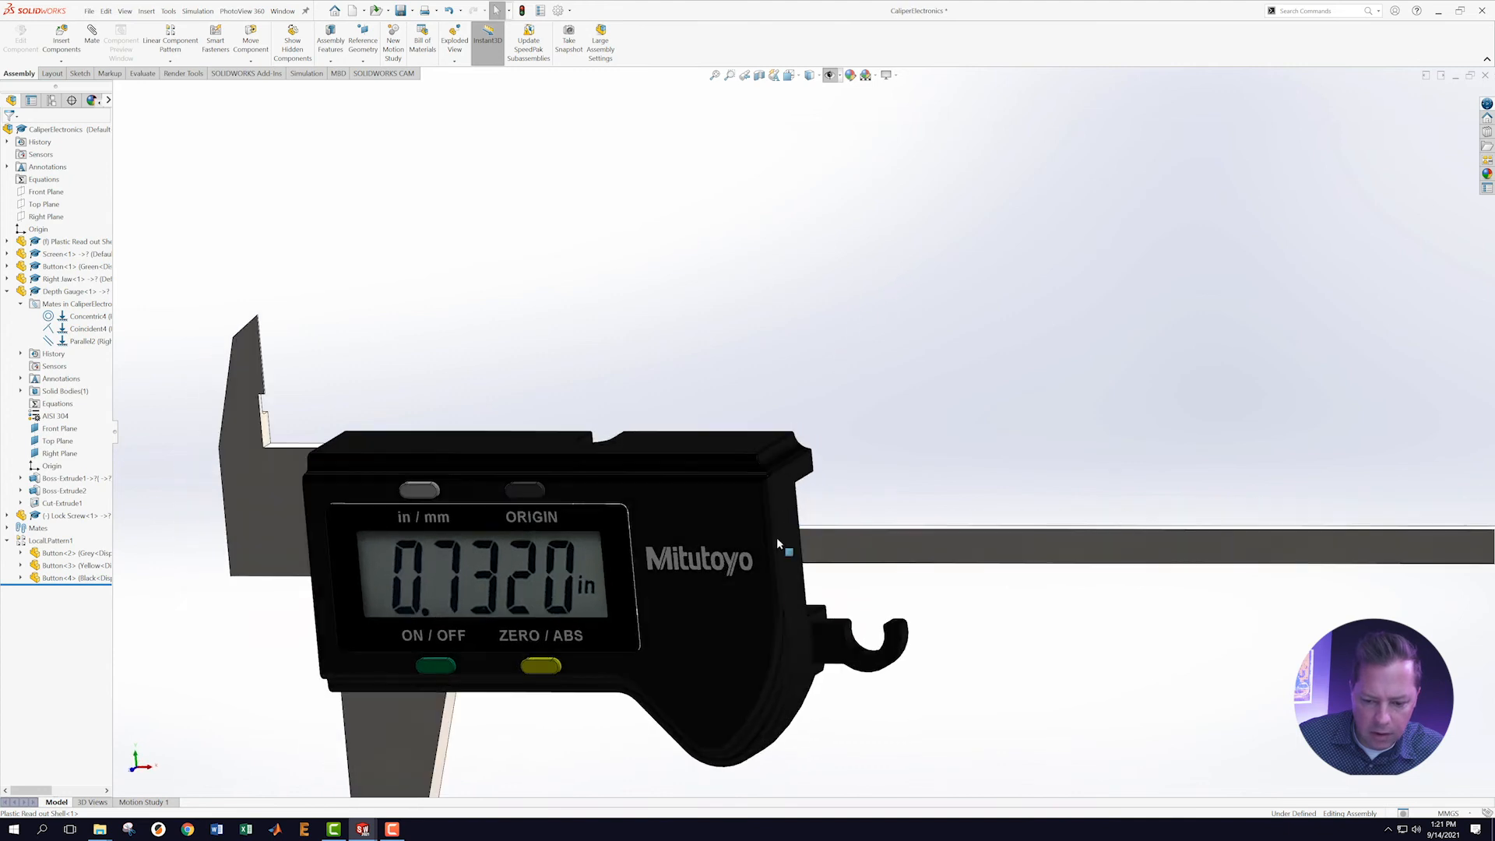
Hide the Plastic Read out Shell and raise the lock screw so its head clears the right jaw's upper edge.
right_click(754, 558)
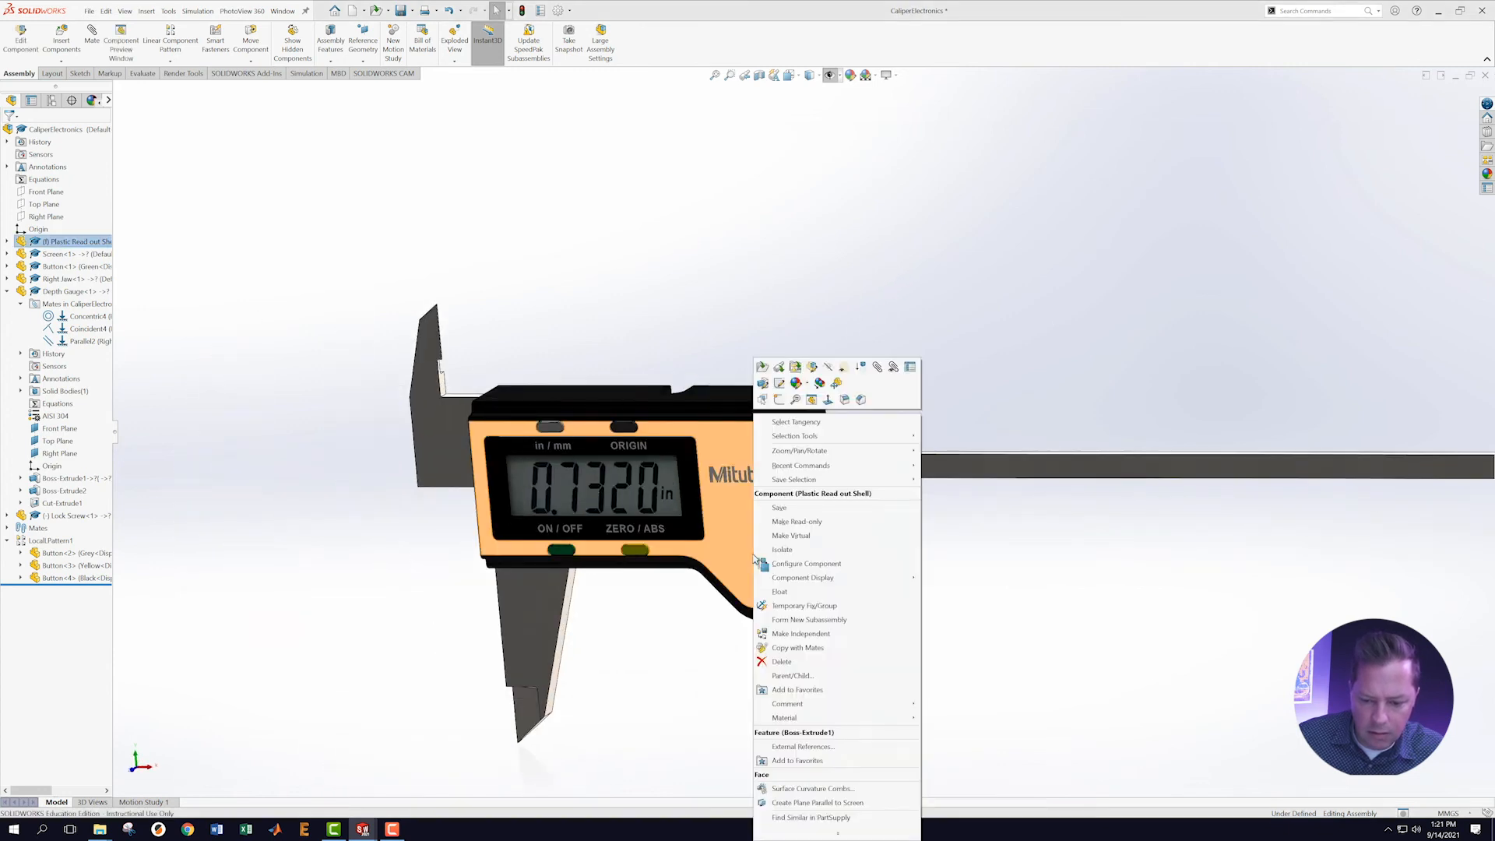
click(781, 399)
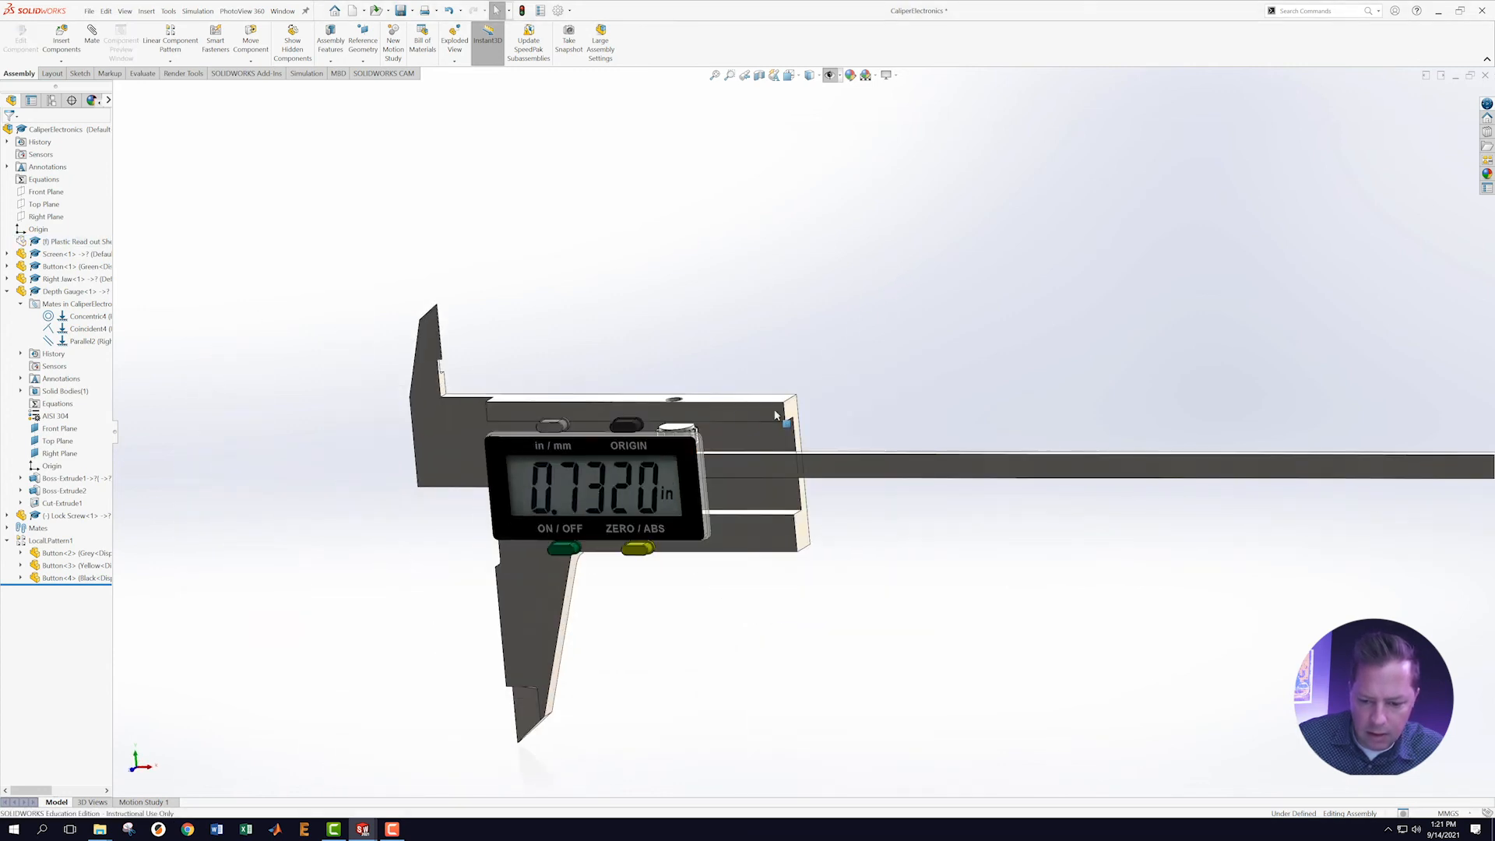
scroll(682, 412, down, 5)
middle_drag(822, 472, 784, 488)
drag(744, 475, 809, 286)
click(849, 305)
Add a 1 mm distance mate between the underside of the lock screw's head and the right jaw's upper face.
middle_drag(848, 305, 754, 393)
click(729, 419)
middle_drag(771, 312, 774, 342)
click(771, 333)
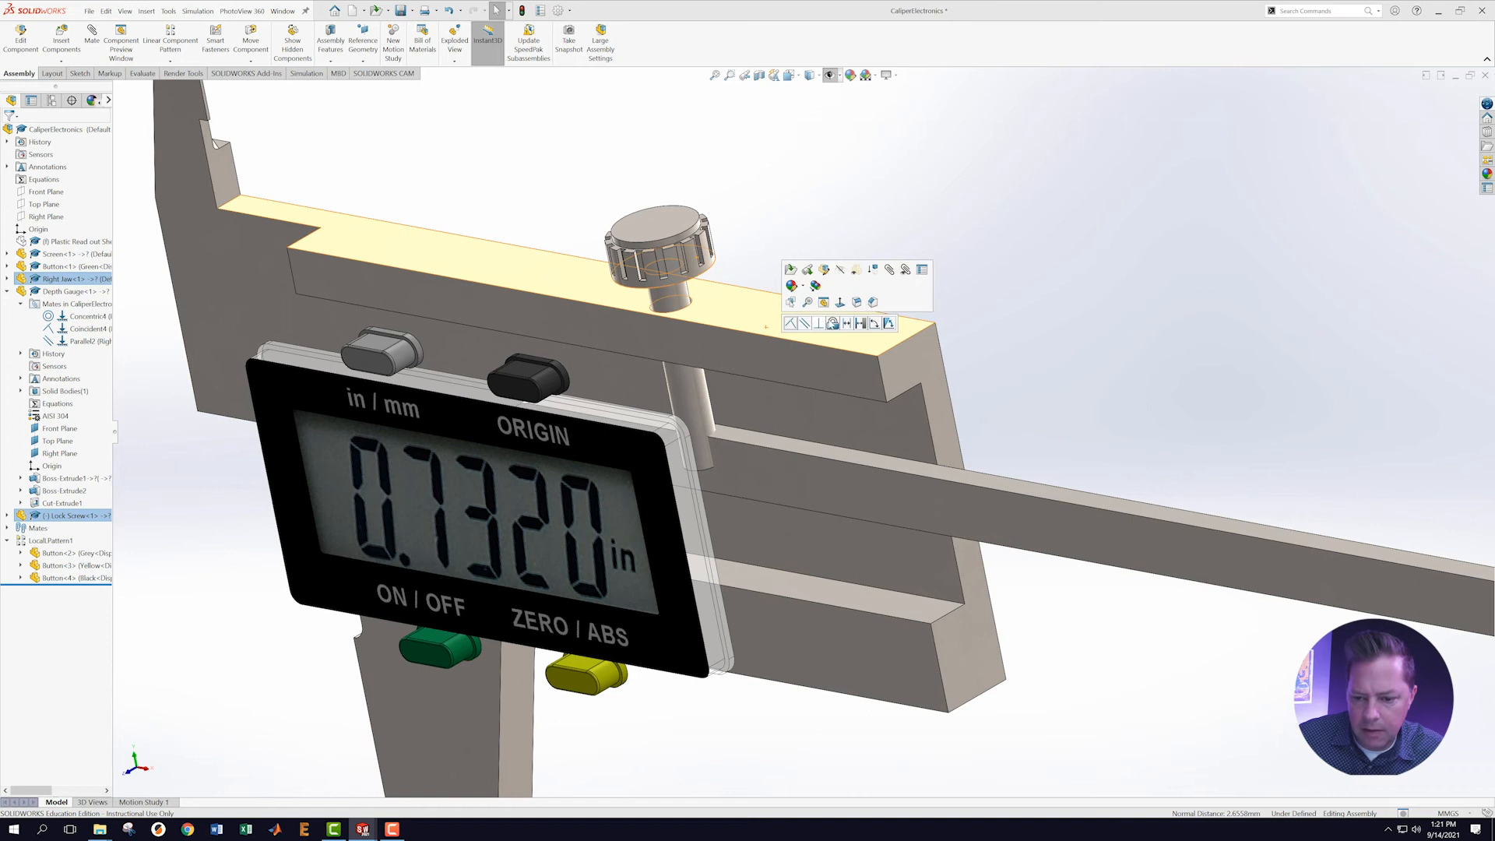
click(859, 324)
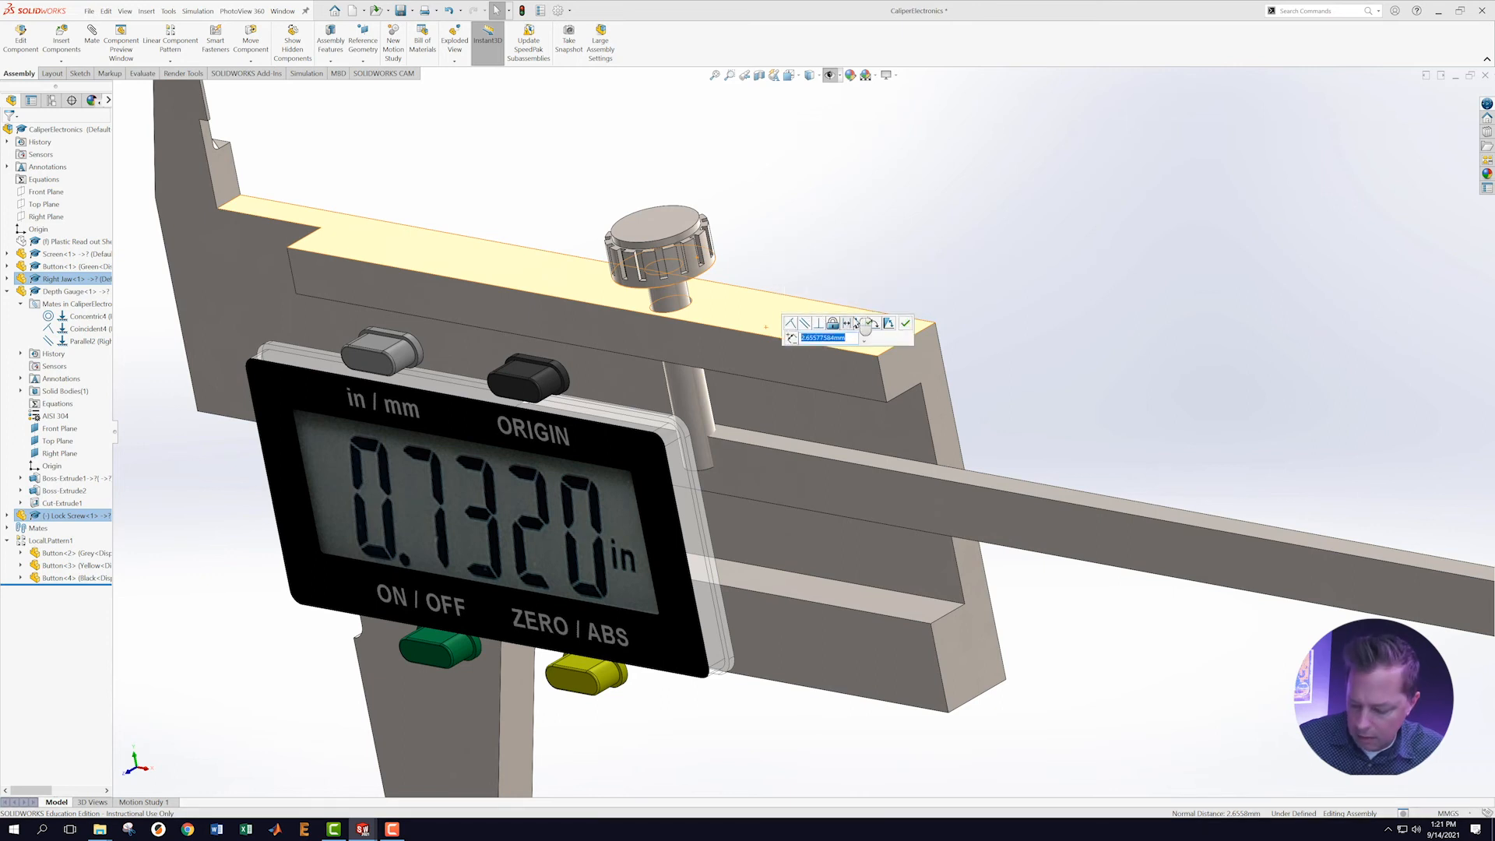
text(1)
key(Return)
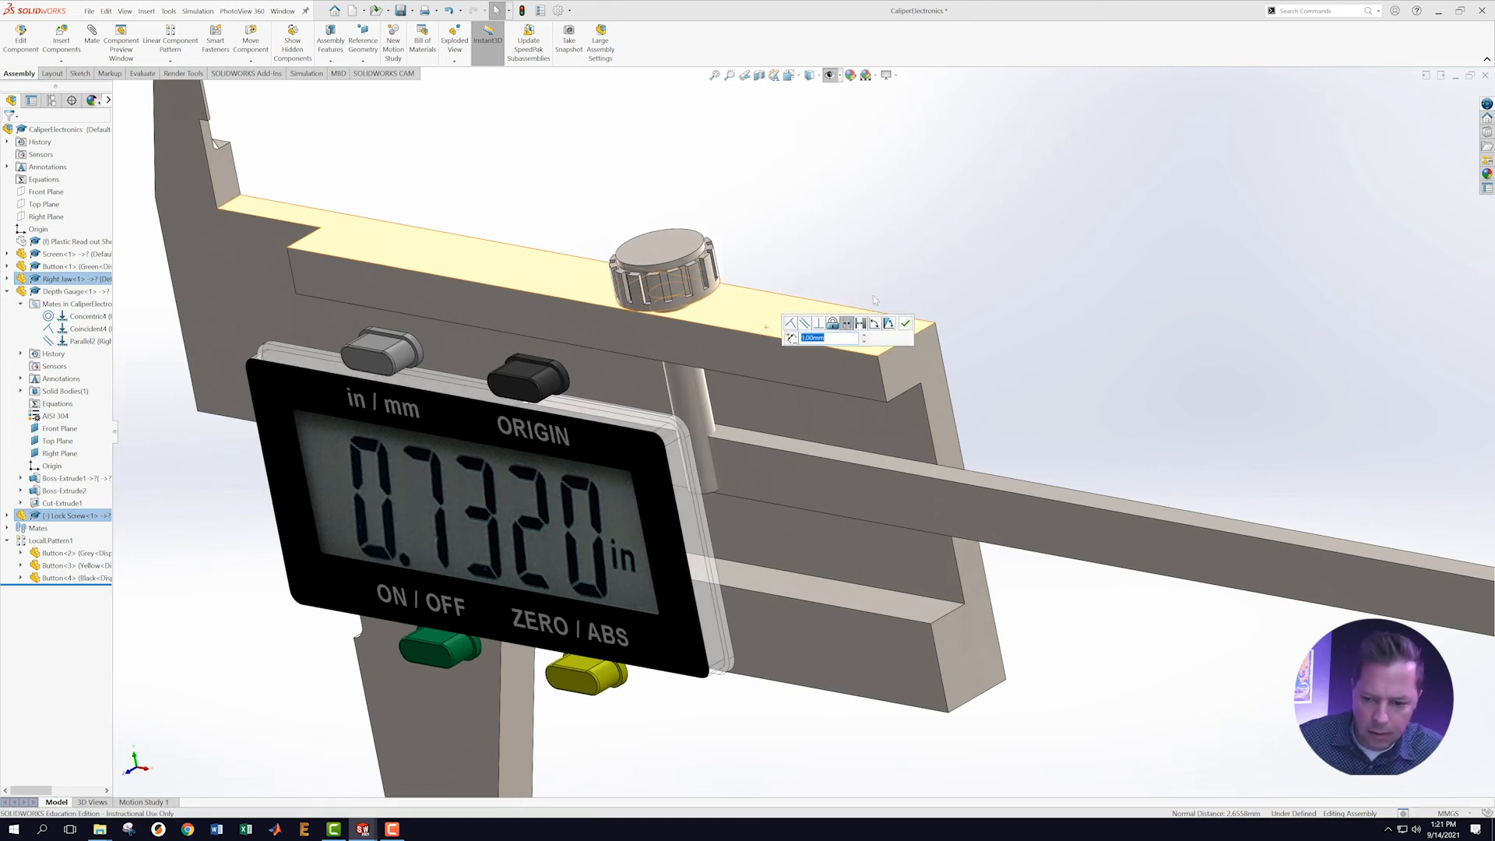
click(906, 324)
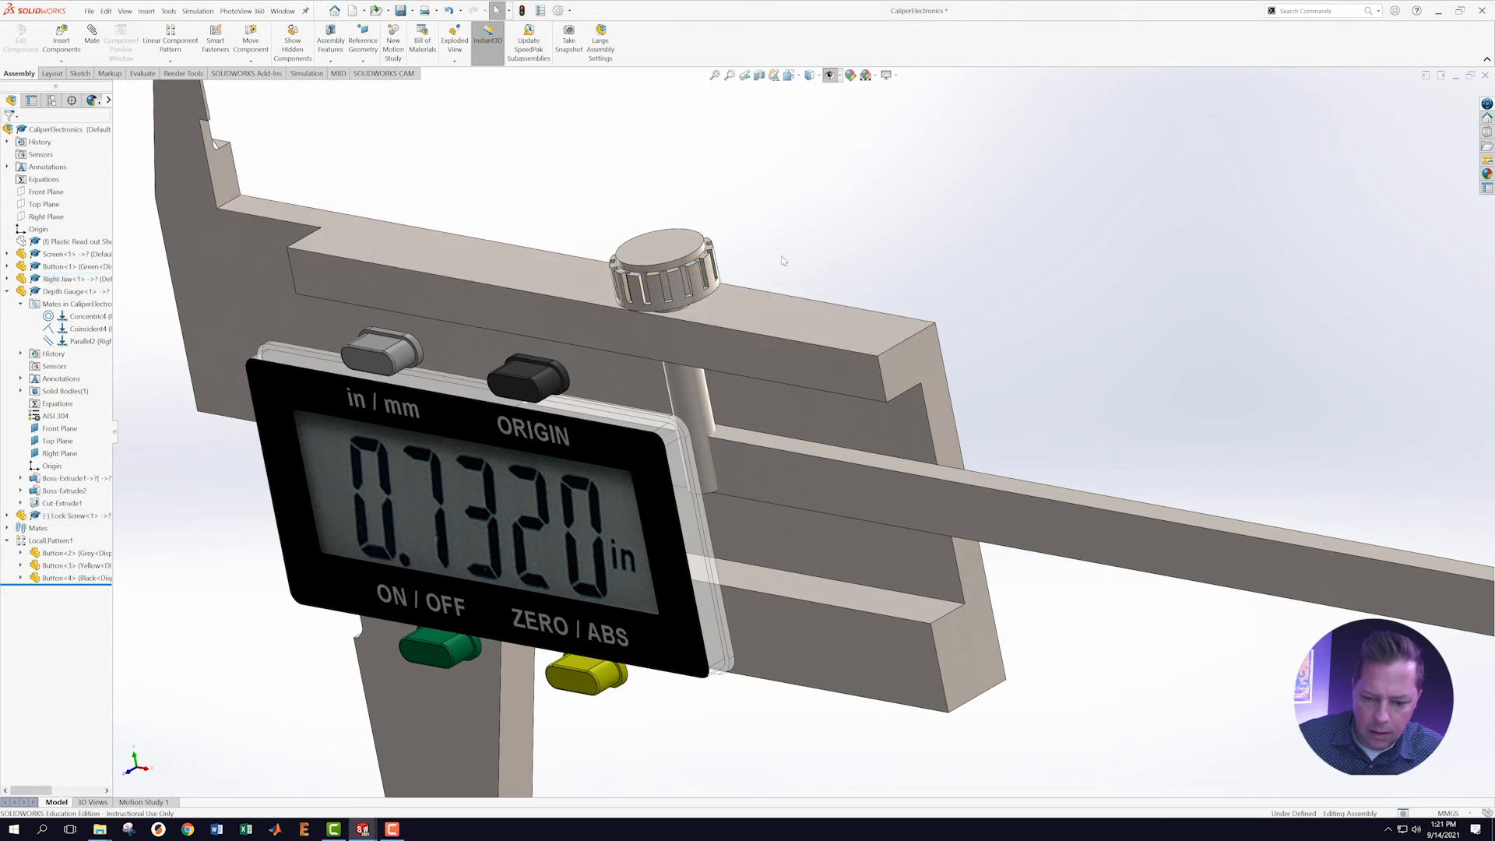
Show the hidden Plastic Read out Shell again.
key(ctrl+1)
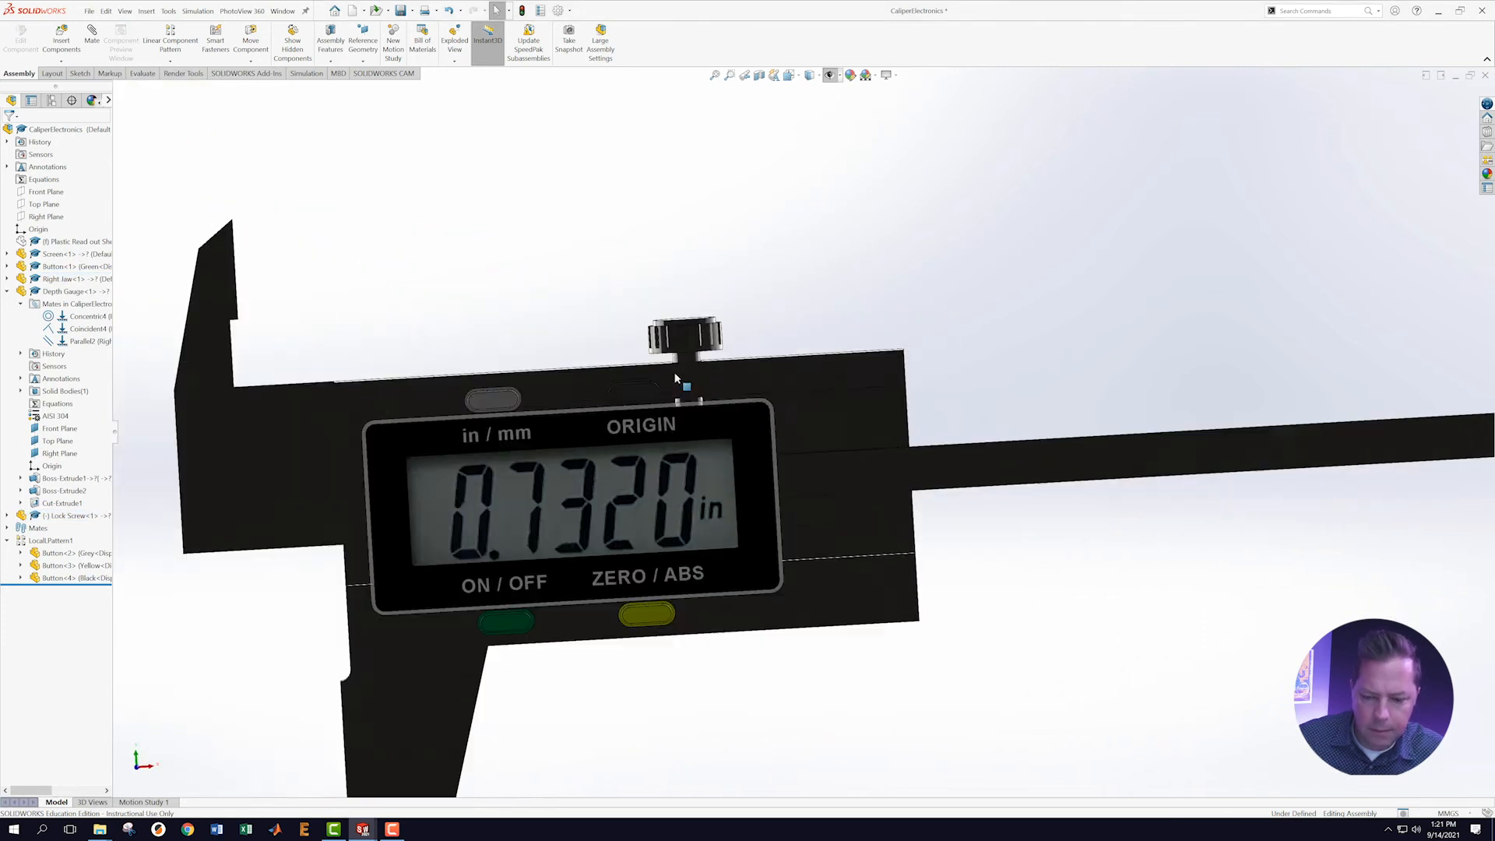
scroll(674, 378, up, 2)
scroll(872, 580, down, 2)
scroll(856, 577, up, 2)
middle_drag(975, 507, 873, 529)
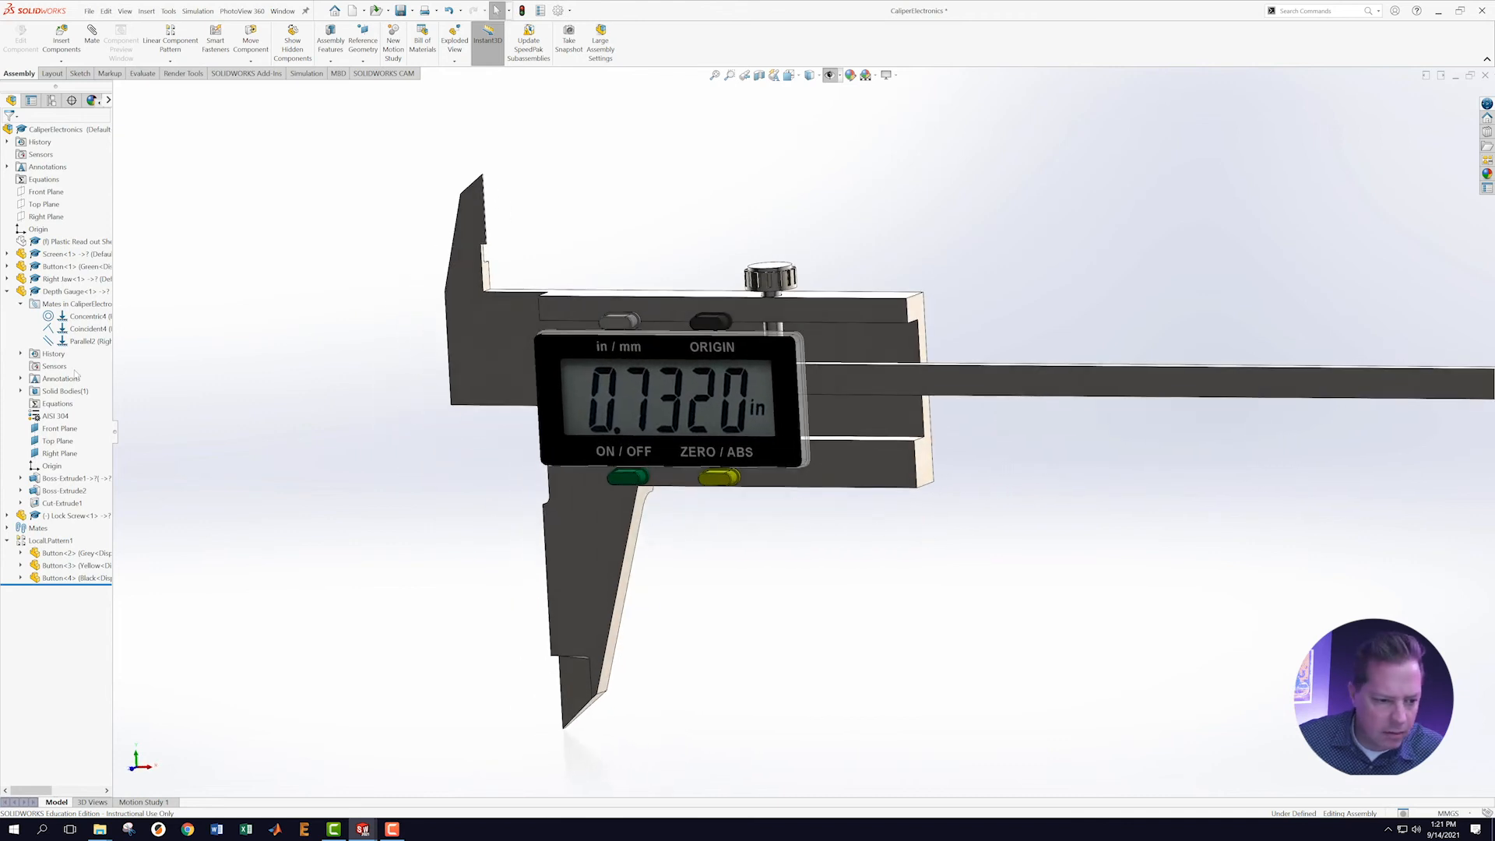
right_click(48, 242)
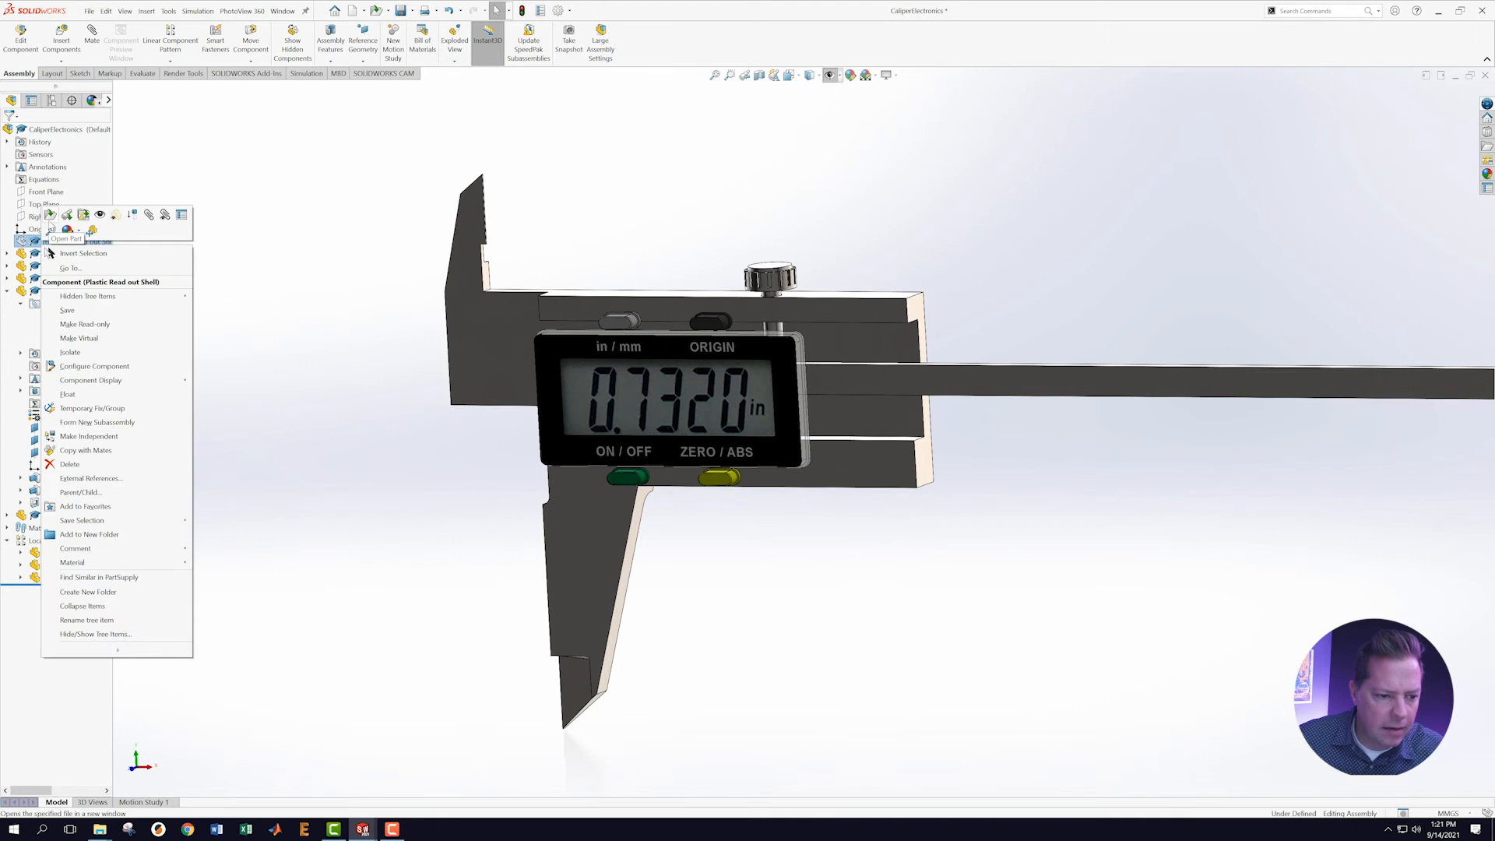
click(100, 215)
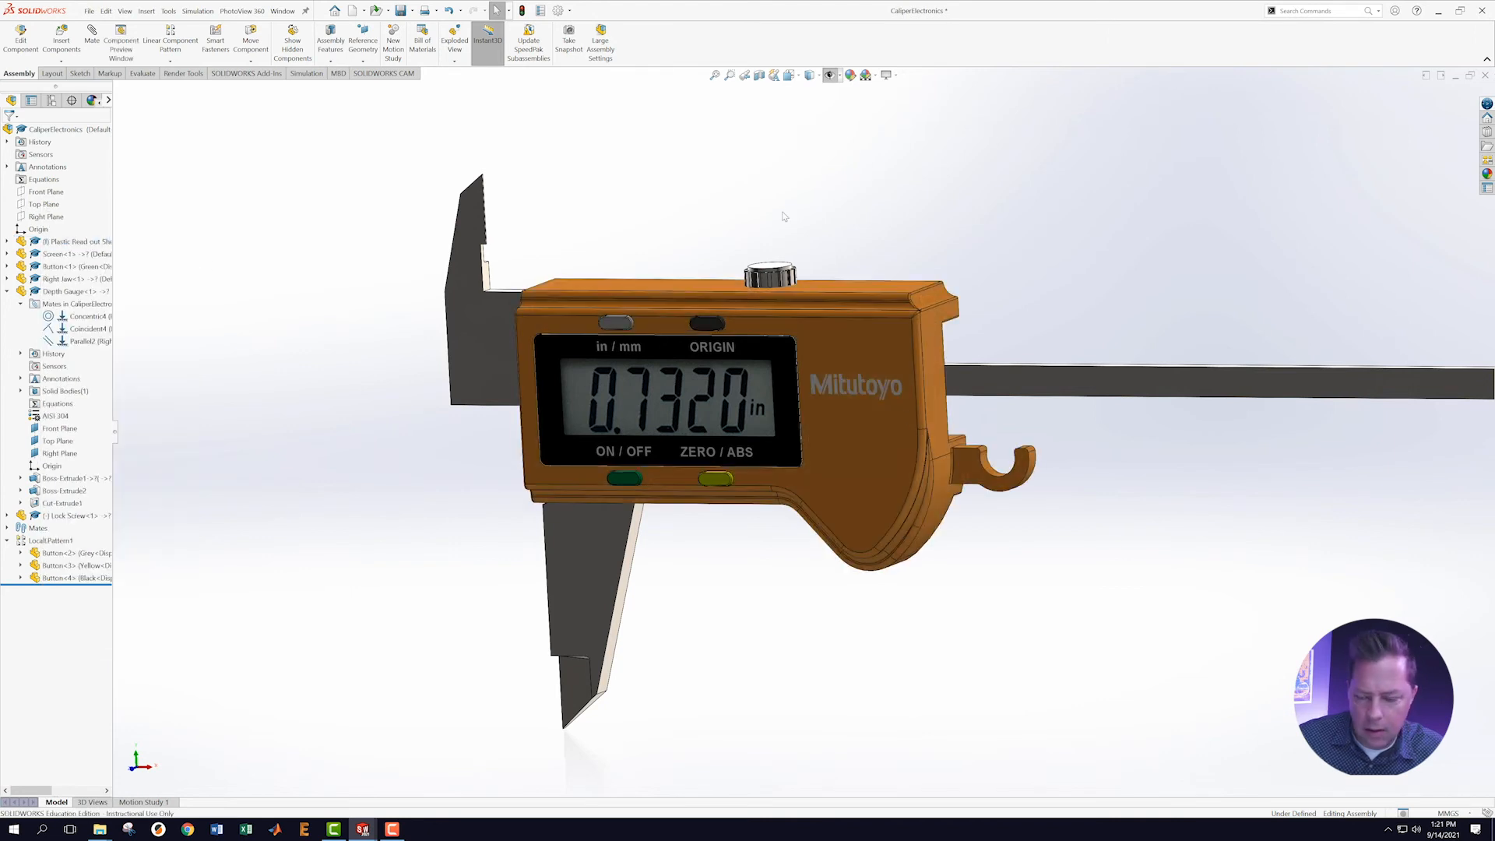
Check how the lock screw's head sits on the upper face of the read-out shell.
scroll(817, 257, down, 4)
scroll(888, 319, down, 2)
drag(875, 308, 962, 338)
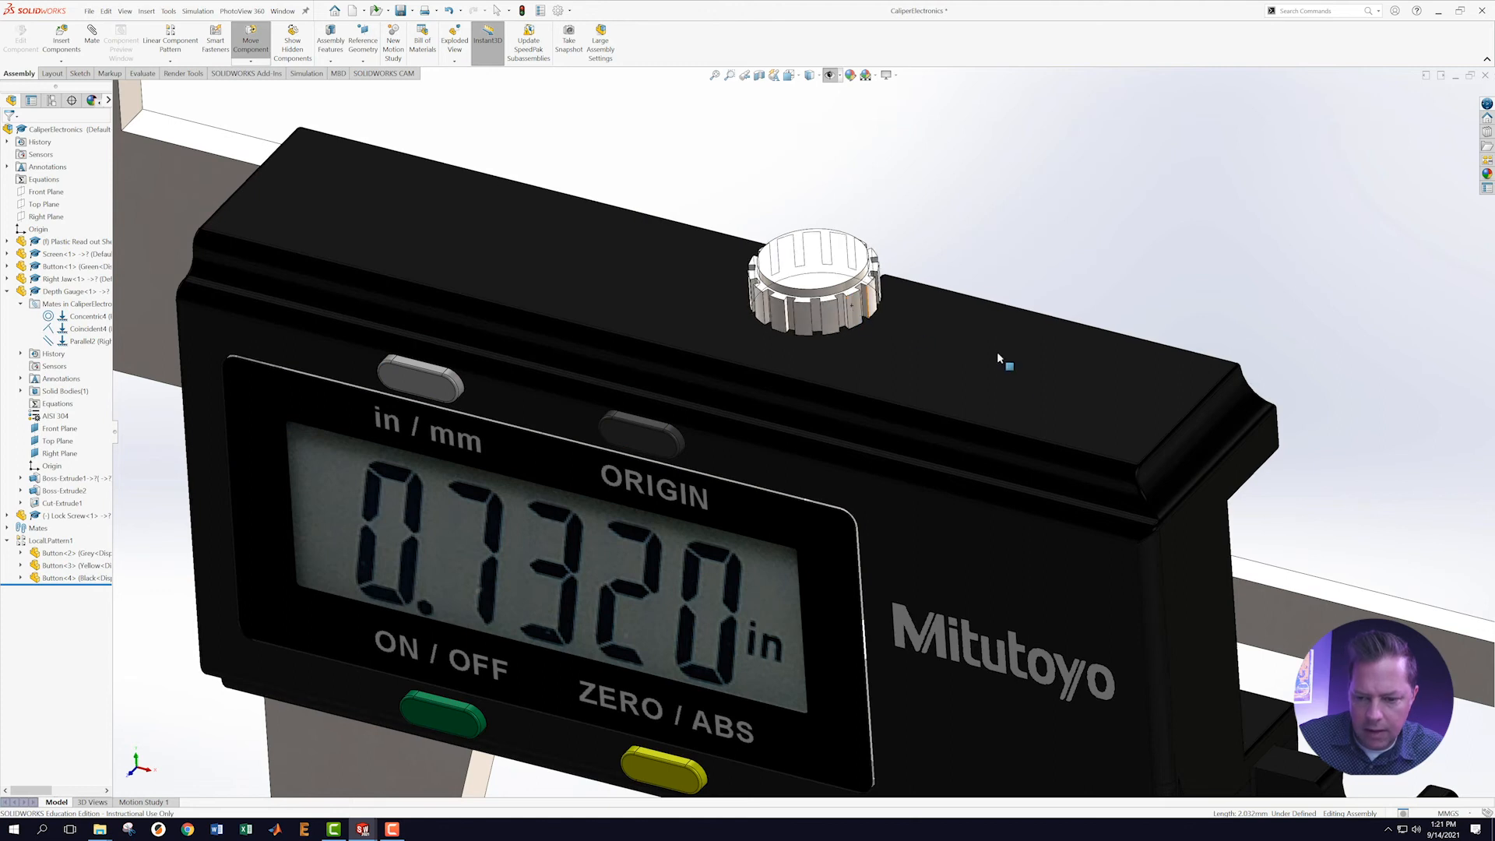
scroll(990, 399, up, 6)
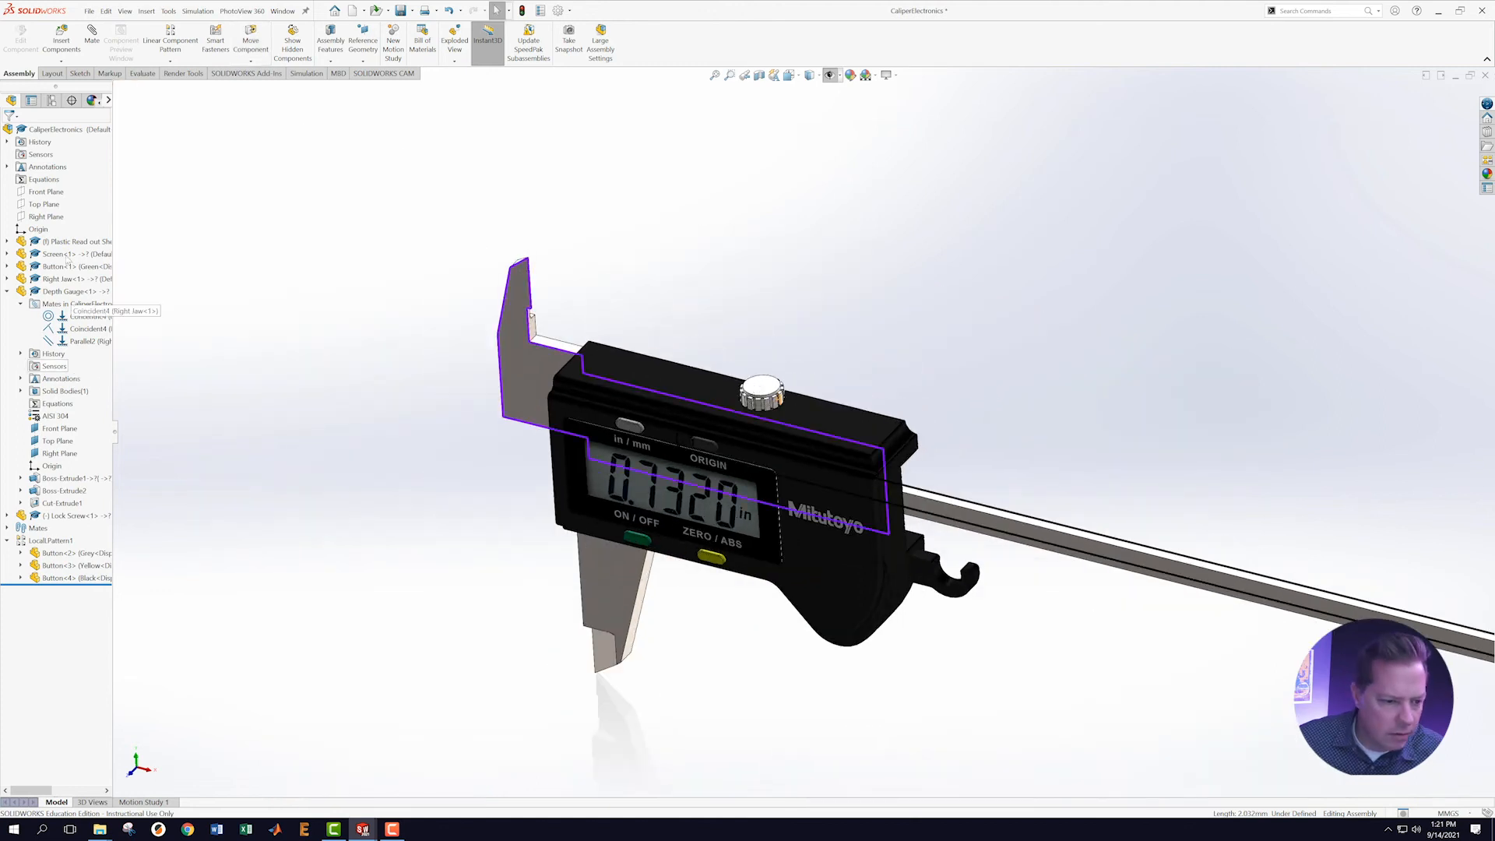
Edit the lock screw's distance mate and set its value to 2 mm.
click(7, 292)
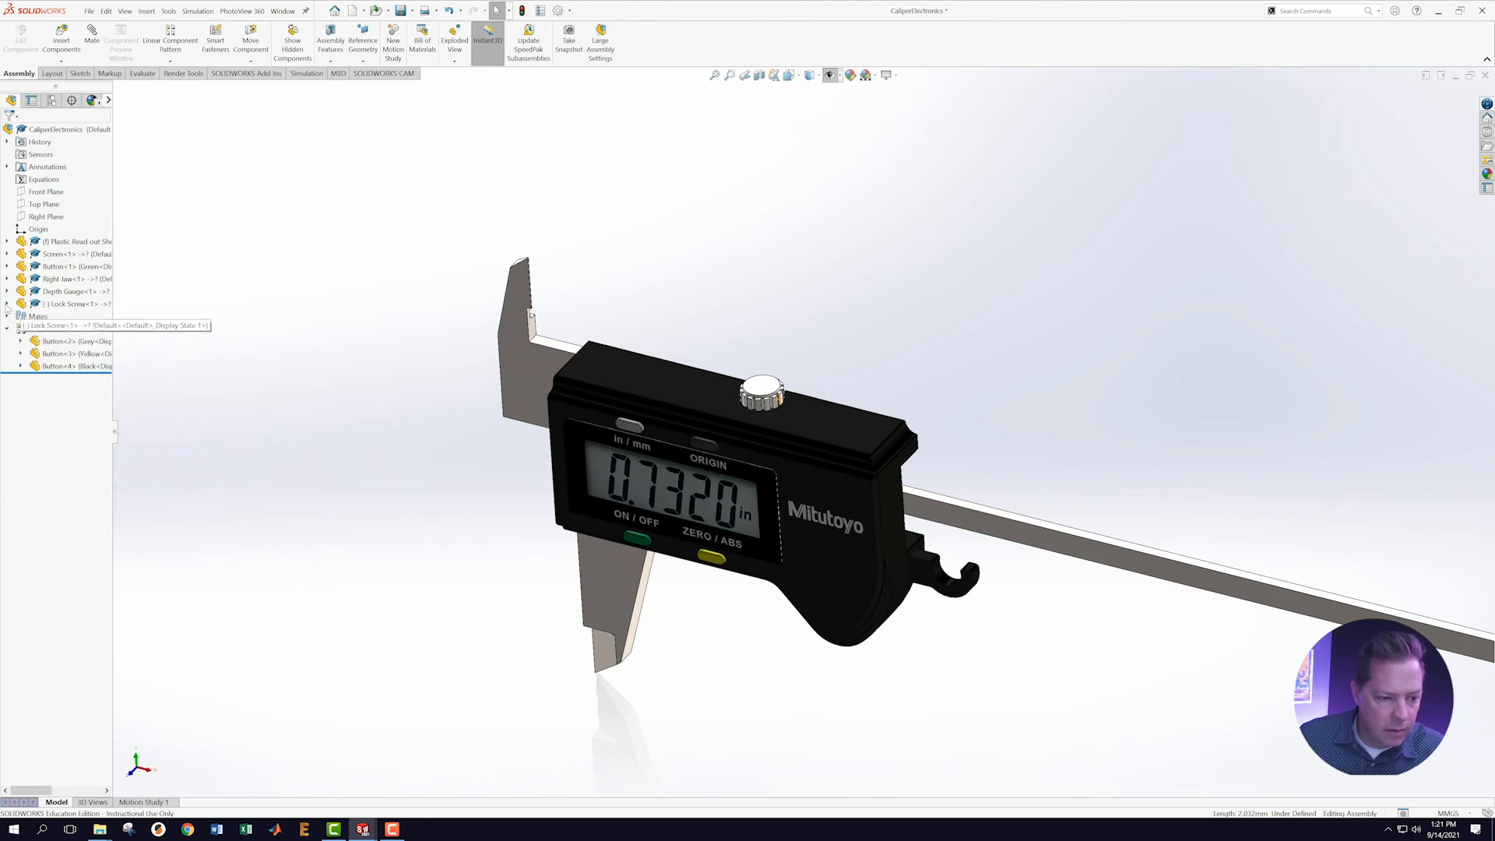
click(7, 304)
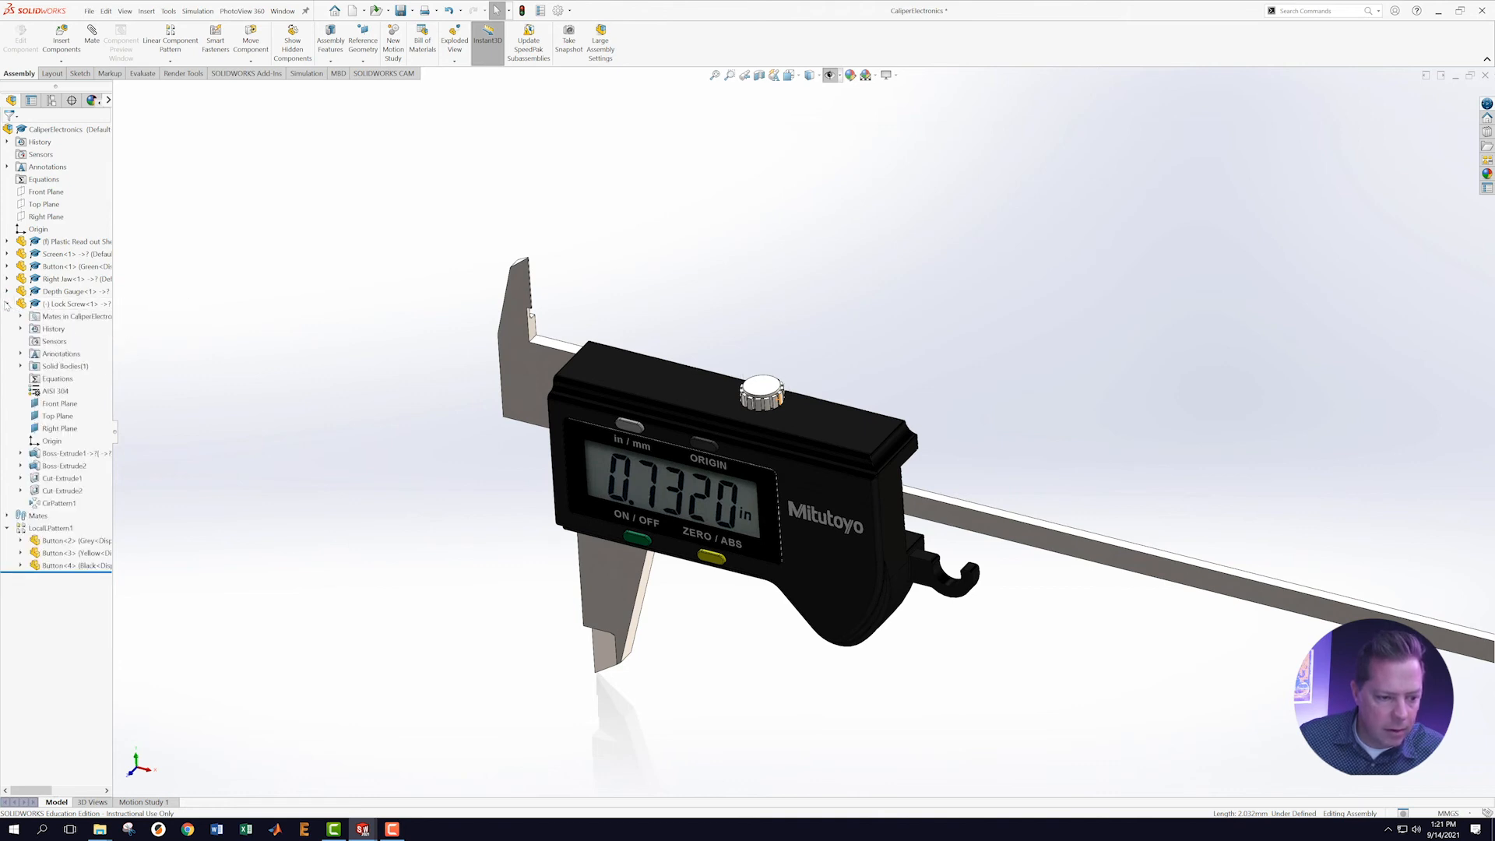
click(20, 316)
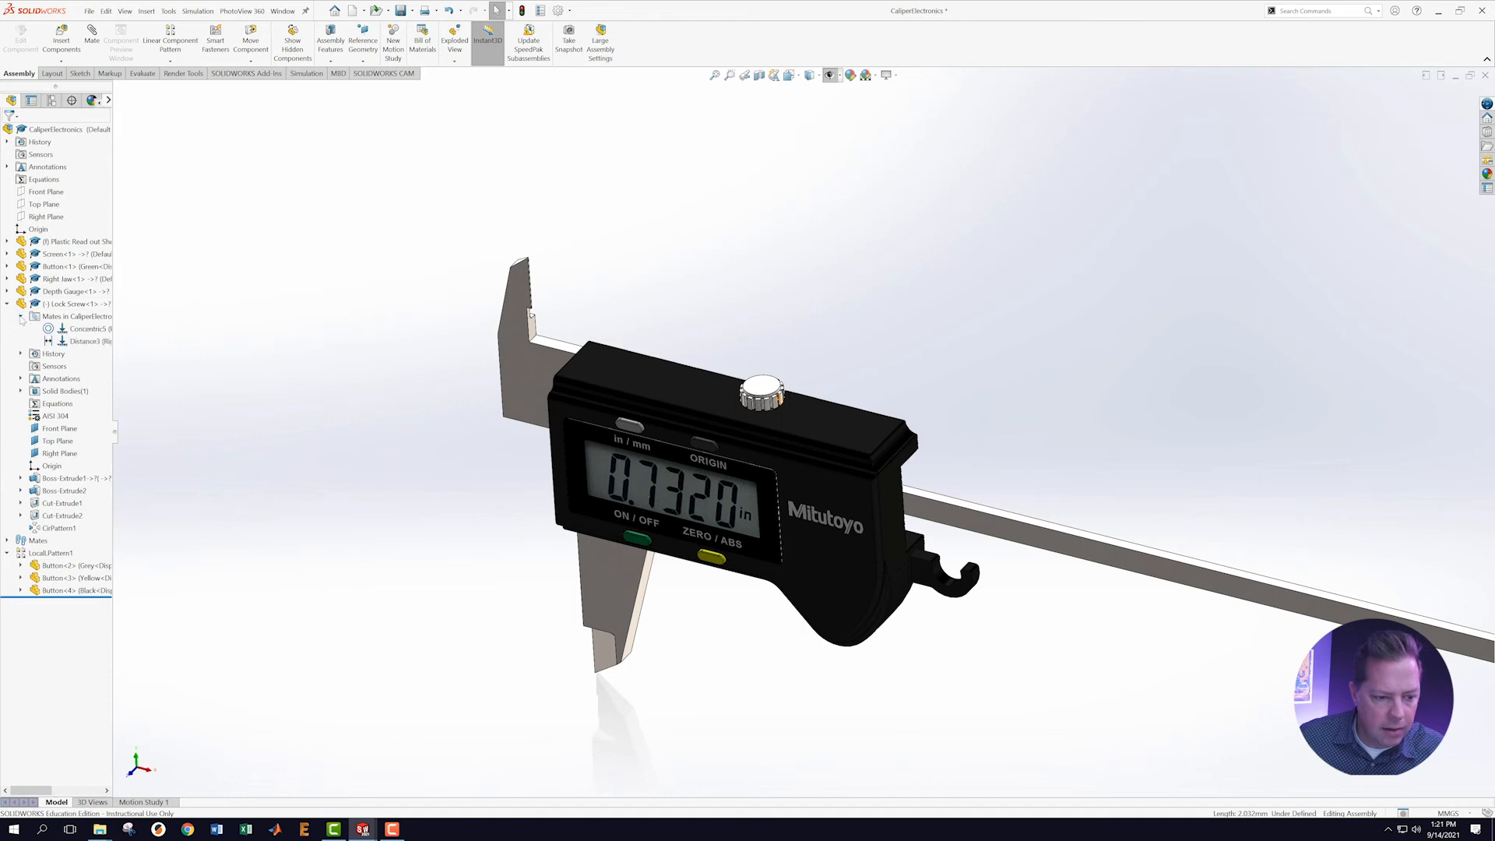
right_click(63, 341)
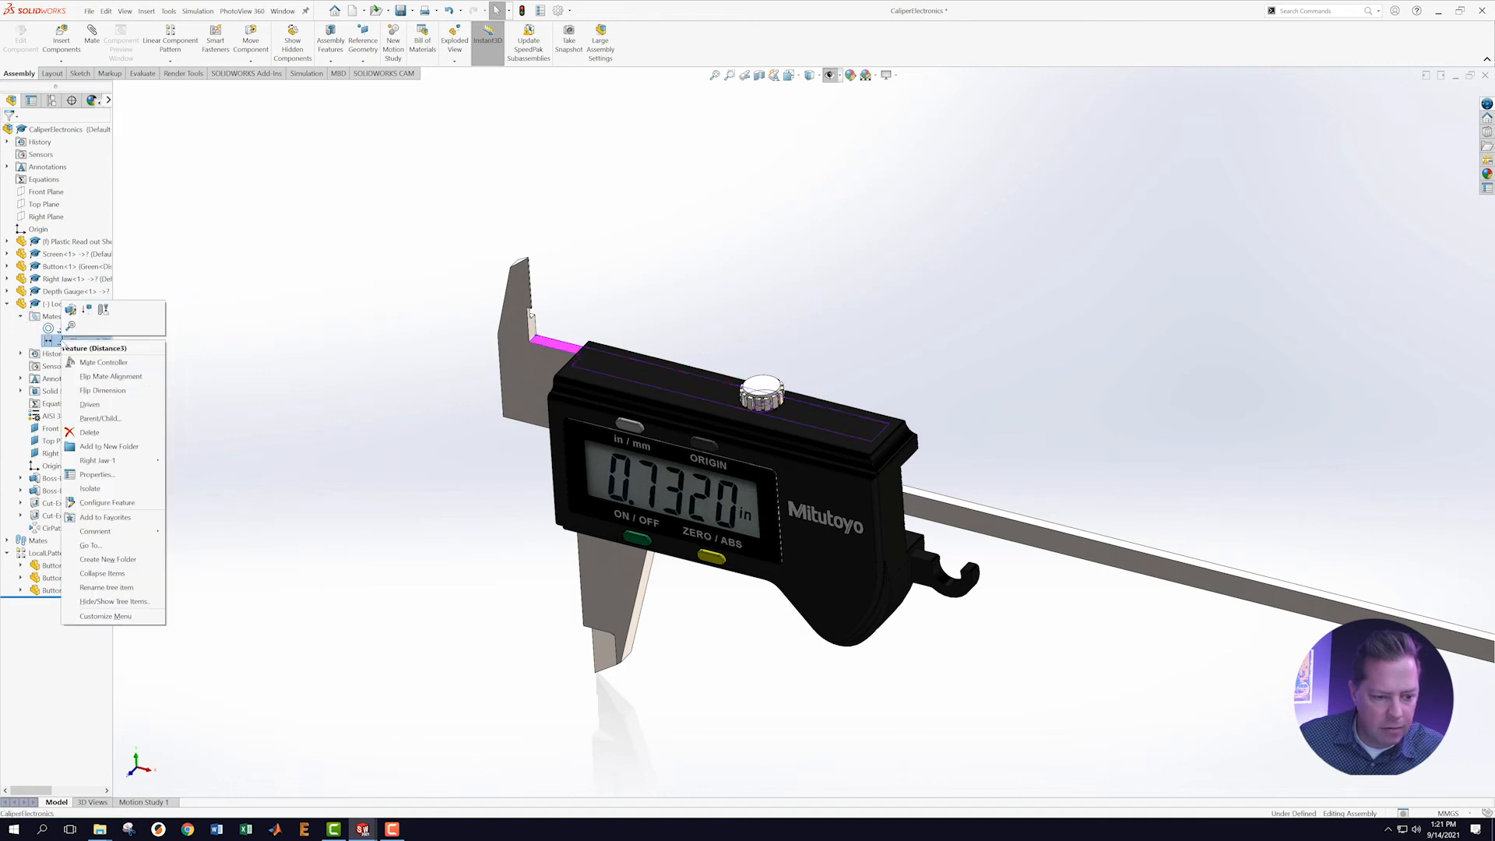
click(70, 309)
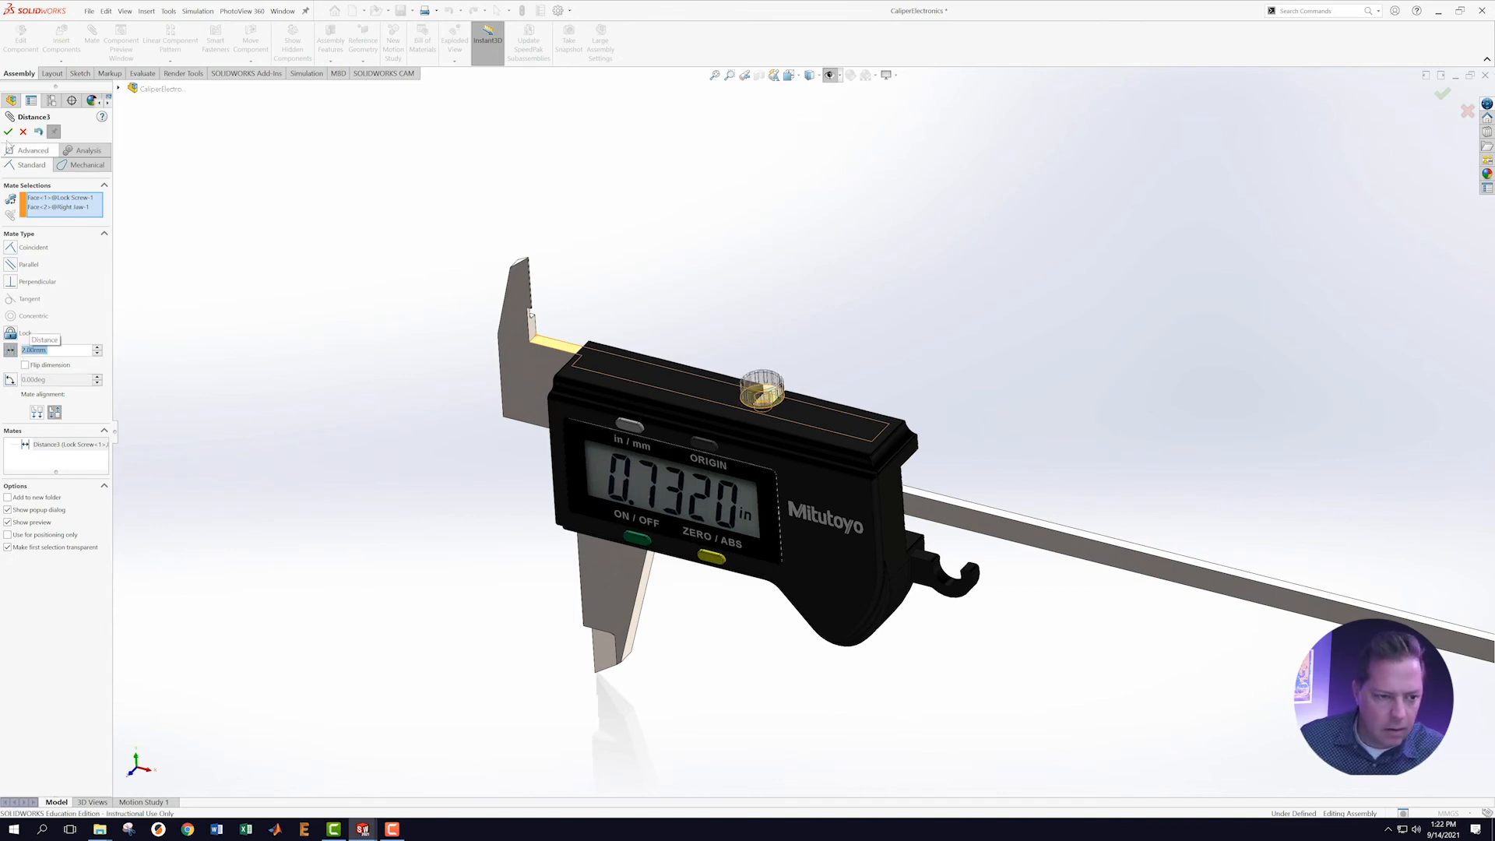
click(9, 134)
Examine the lock screw's height above the read-out shell from several angles and finish mate editing.
scroll(810, 366, down, 2)
mouse_move(827, 410)
middle_down()
mouse_move(846, 324)
mouse_move(807, 403)
middle_up()
middle_drag(901, 362, 833, 432)
scroll(717, 446, up, 4)
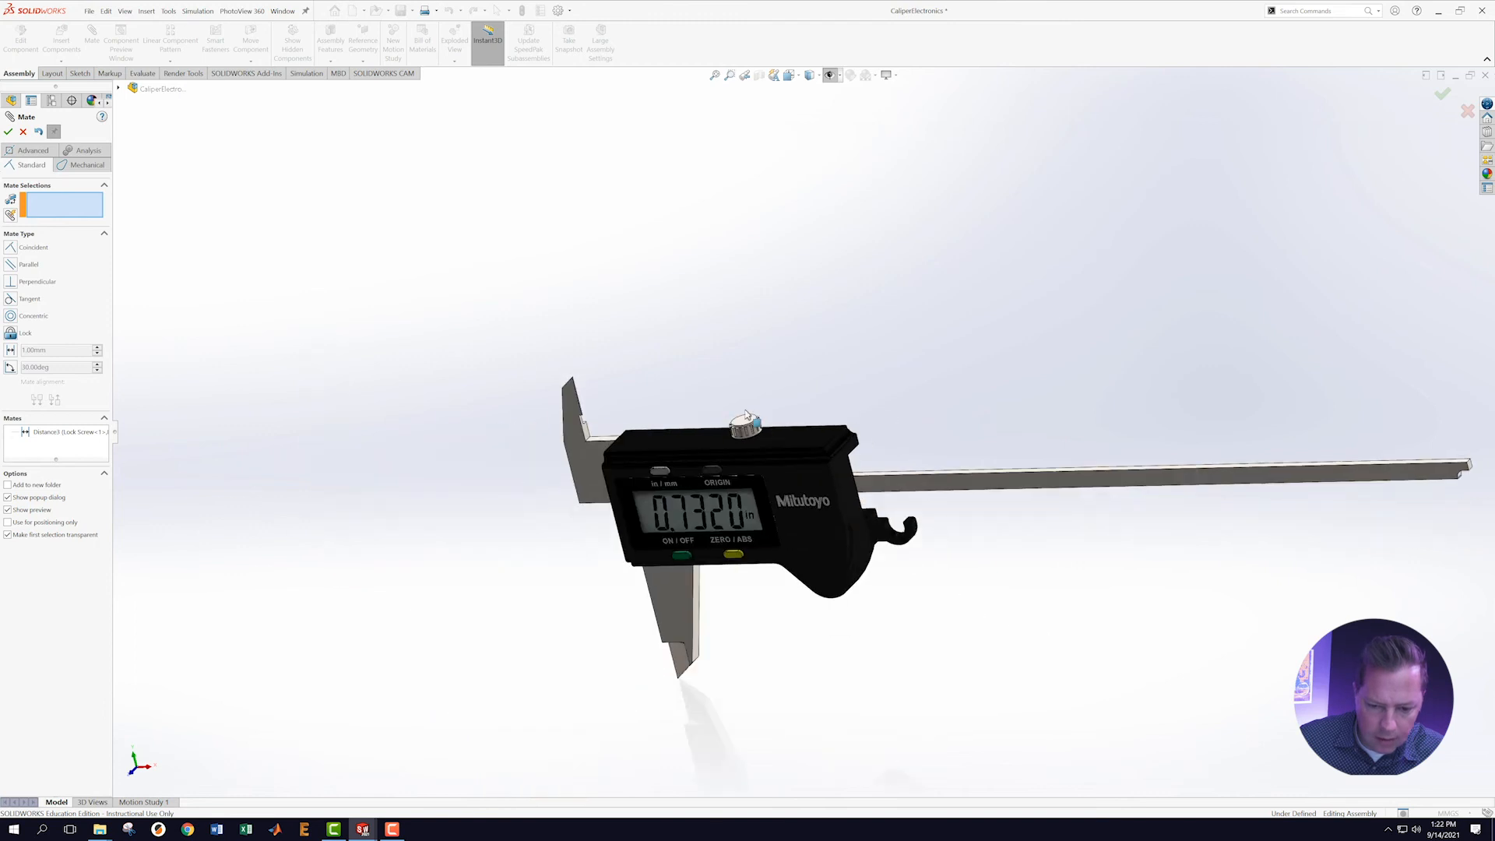
scroll(746, 415, down, 2)
scroll(778, 444, up, 1)
scroll(812, 474, down, 2)
middle_drag(812, 474, 739, 397)
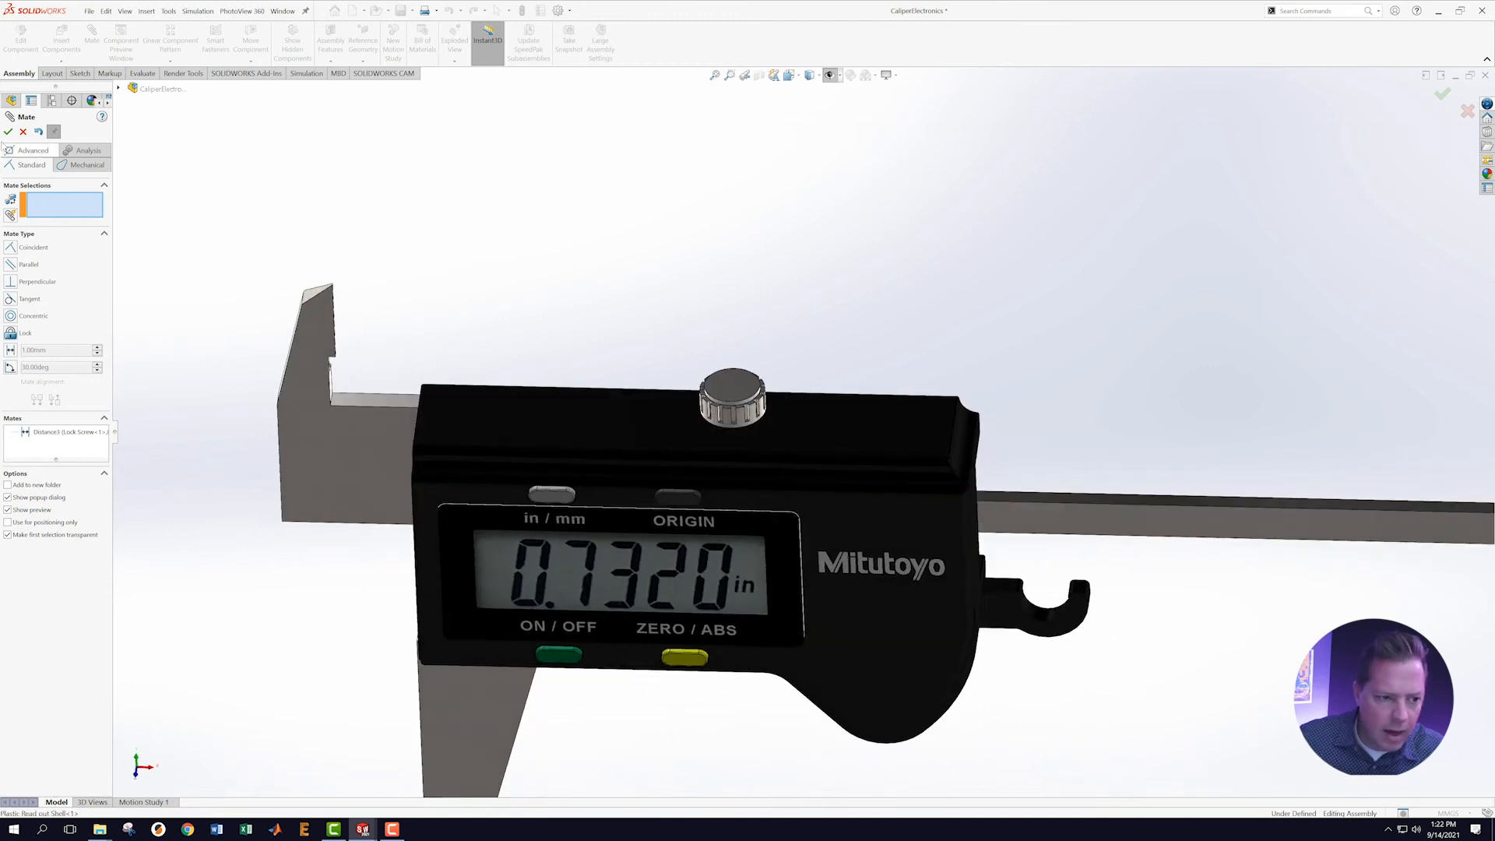
click(7, 132)
Turn the lock screw in its hole to test its remaining motion and review the whole assembly.
drag(744, 388, 690, 372)
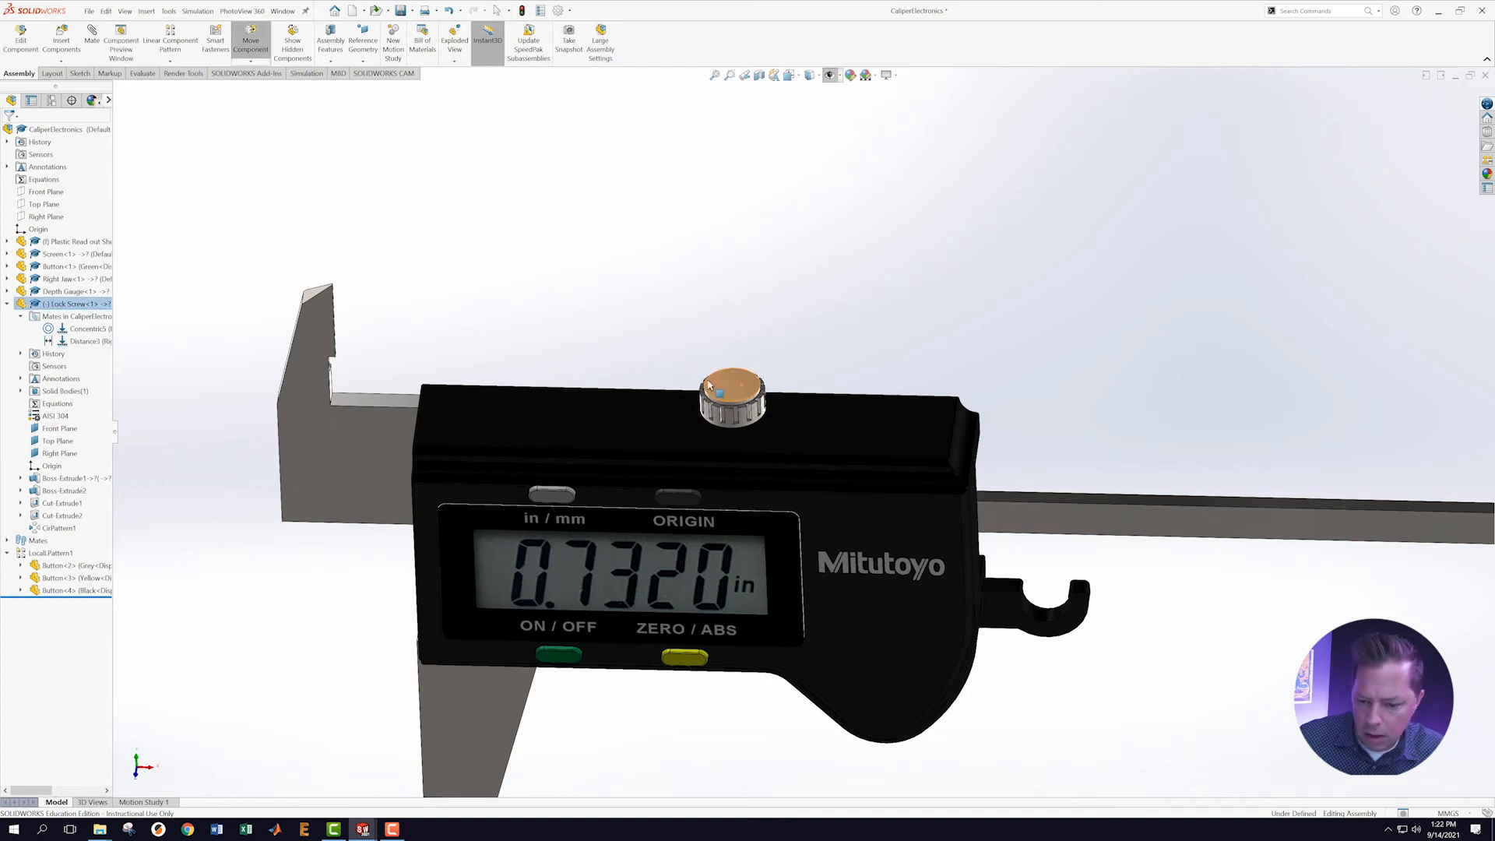
drag(709, 386, 759, 397)
click(924, 359)
scroll(877, 422, up, 5)
scroll(952, 470, down, 3)
middle_drag(951, 640, 971, 574)
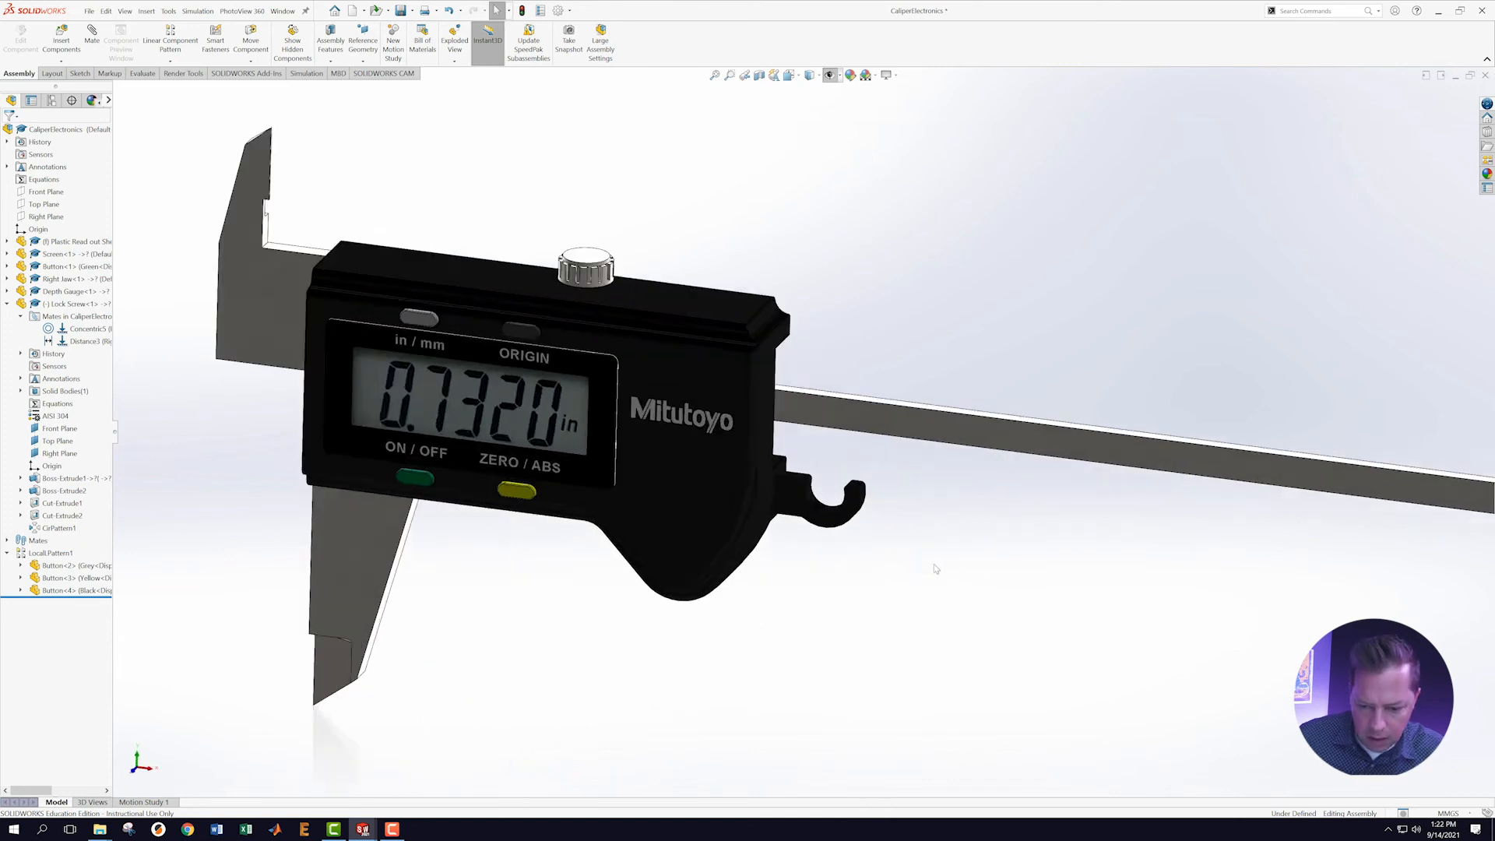
scroll(934, 569, down, 1)
scroll(428, 381, up, 1)
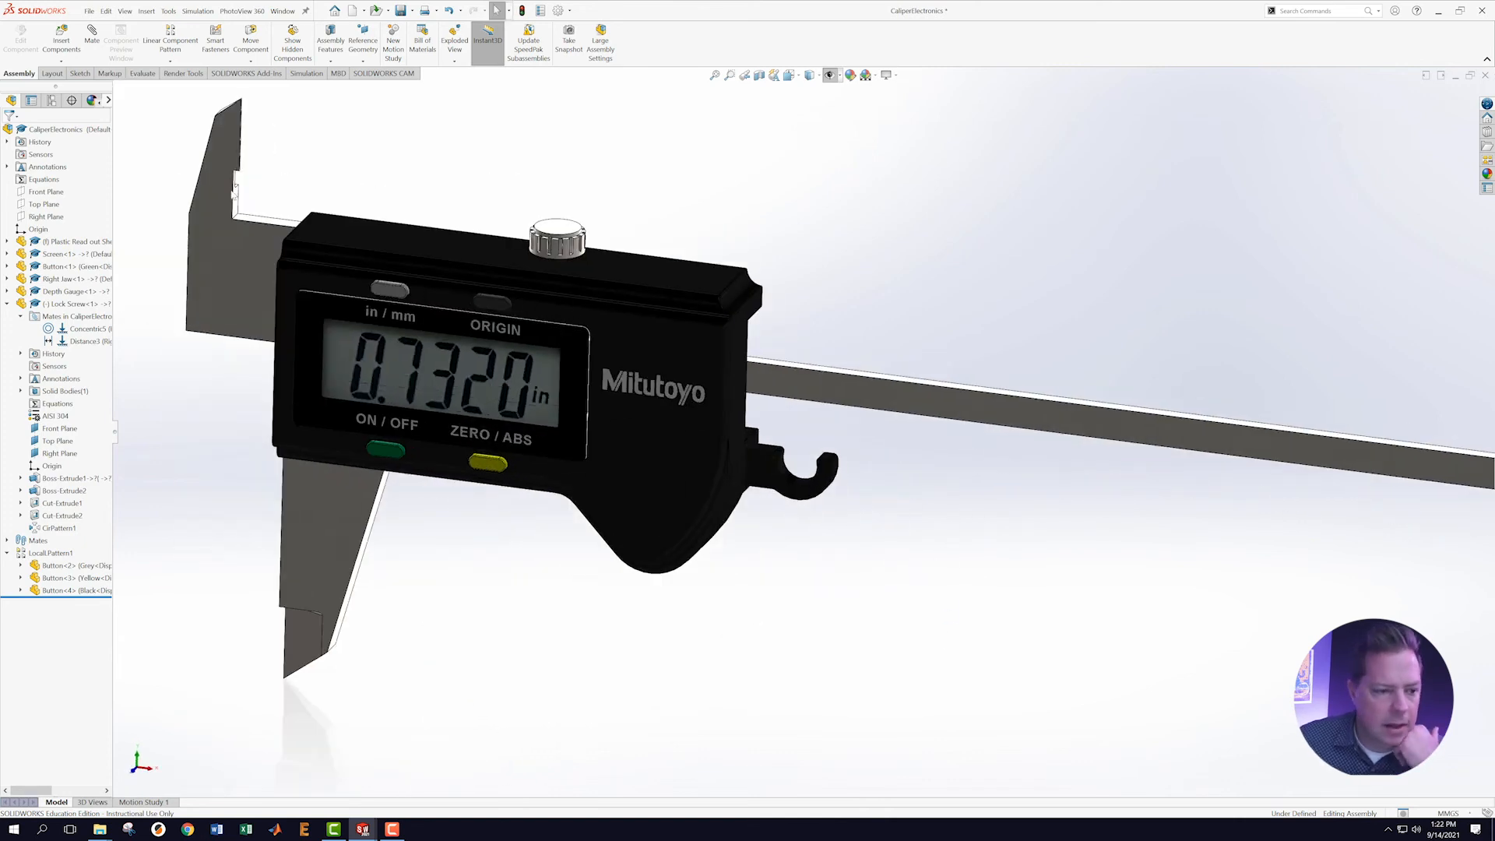
Insert the Thumb Wheel part from the Calipers folder and place it below the ruler, beside the shell's hook.
click(7, 305)
click(78, 48)
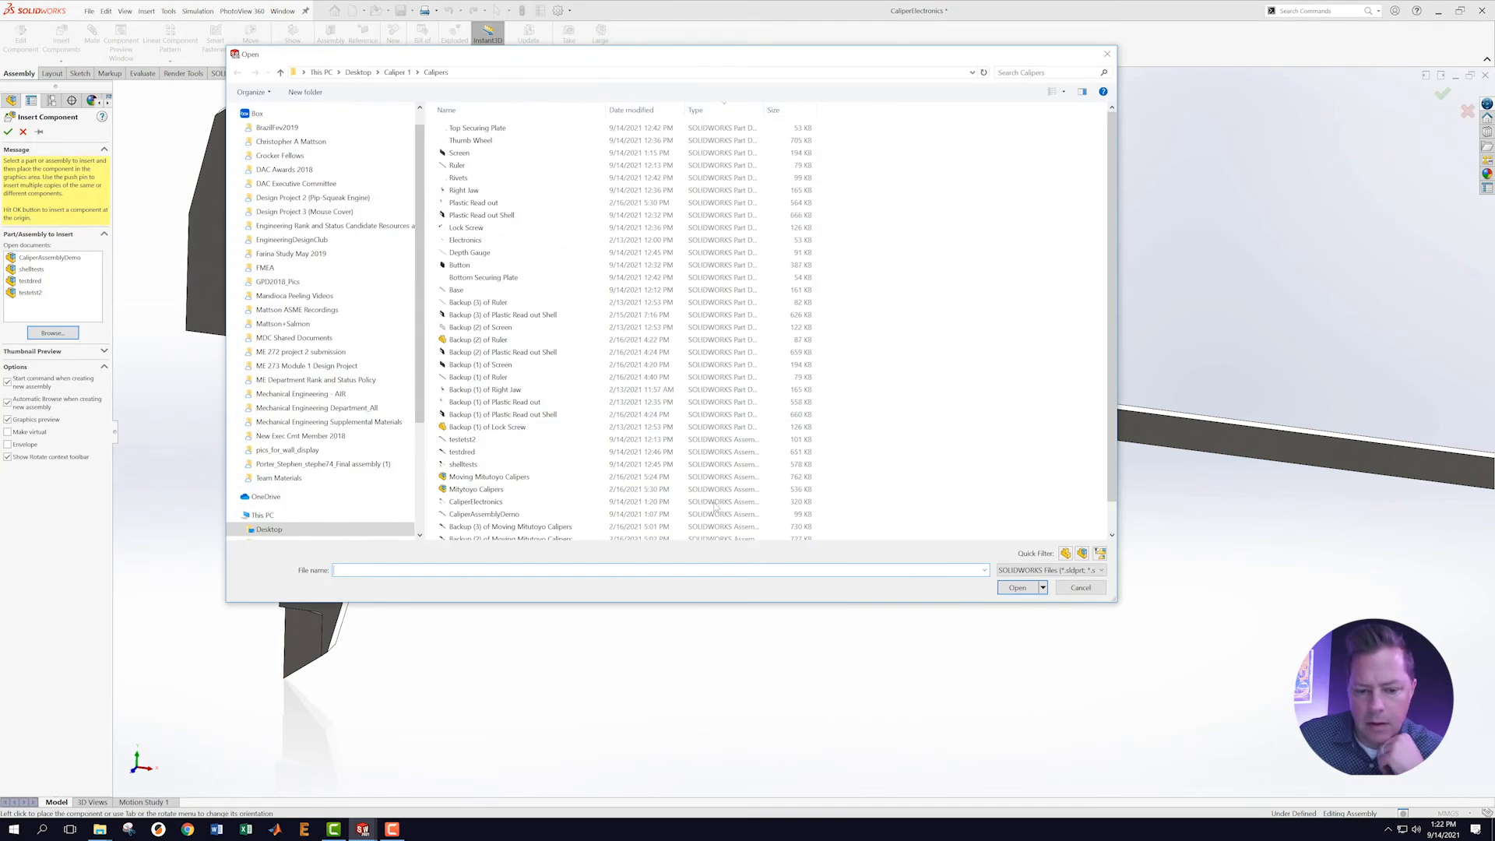
click(470, 141)
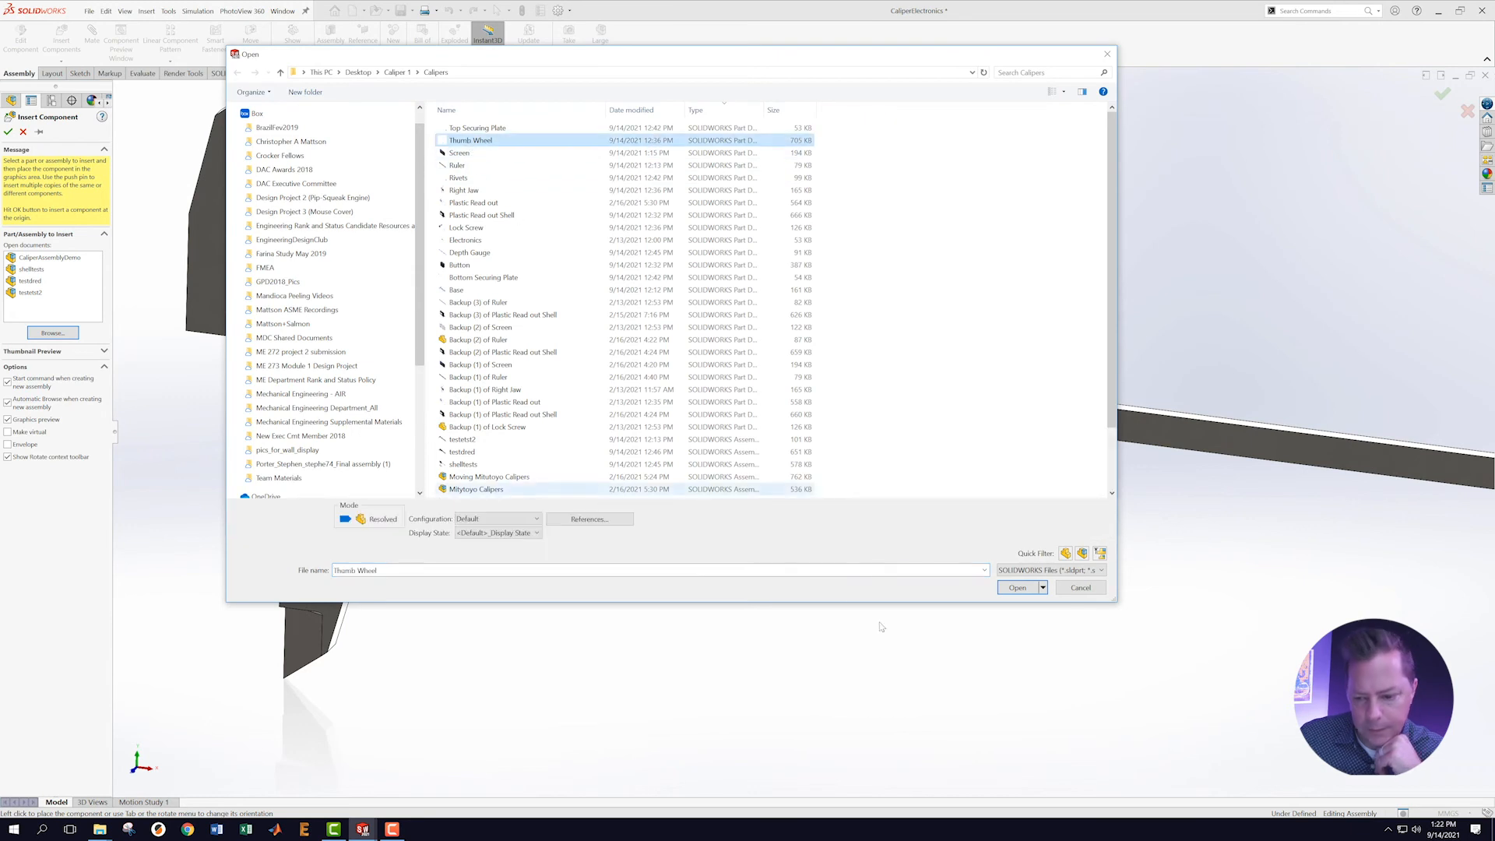
click(1018, 588)
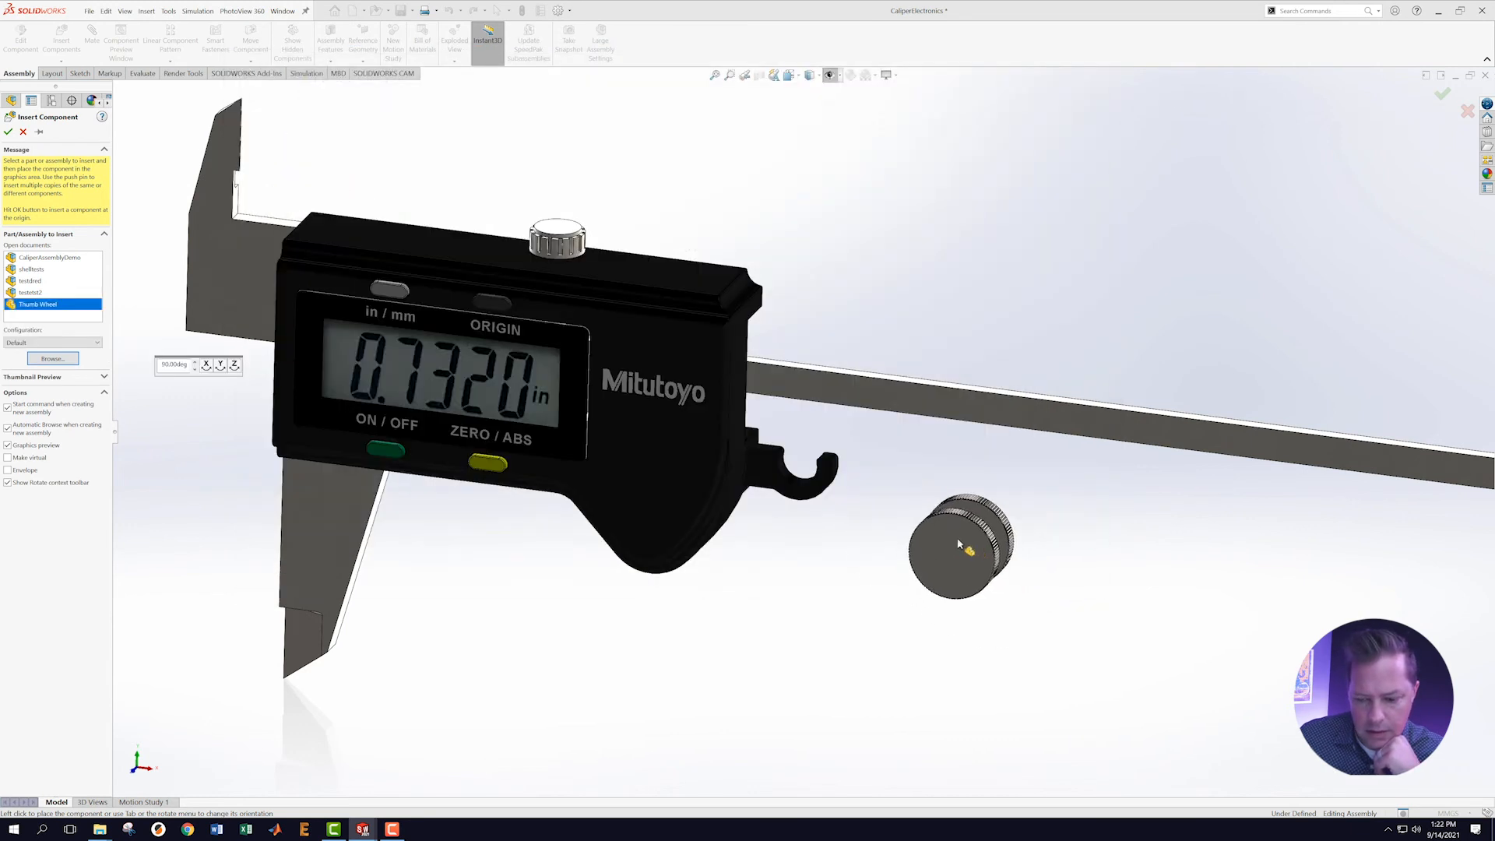
click(1081, 553)
Add a concentric mate between the thumb wheel's axle and the curved inner face of the read-out shell's hook.
middle_drag(1066, 526, 994, 576)
scroll(1034, 525, down, 2)
click(910, 540)
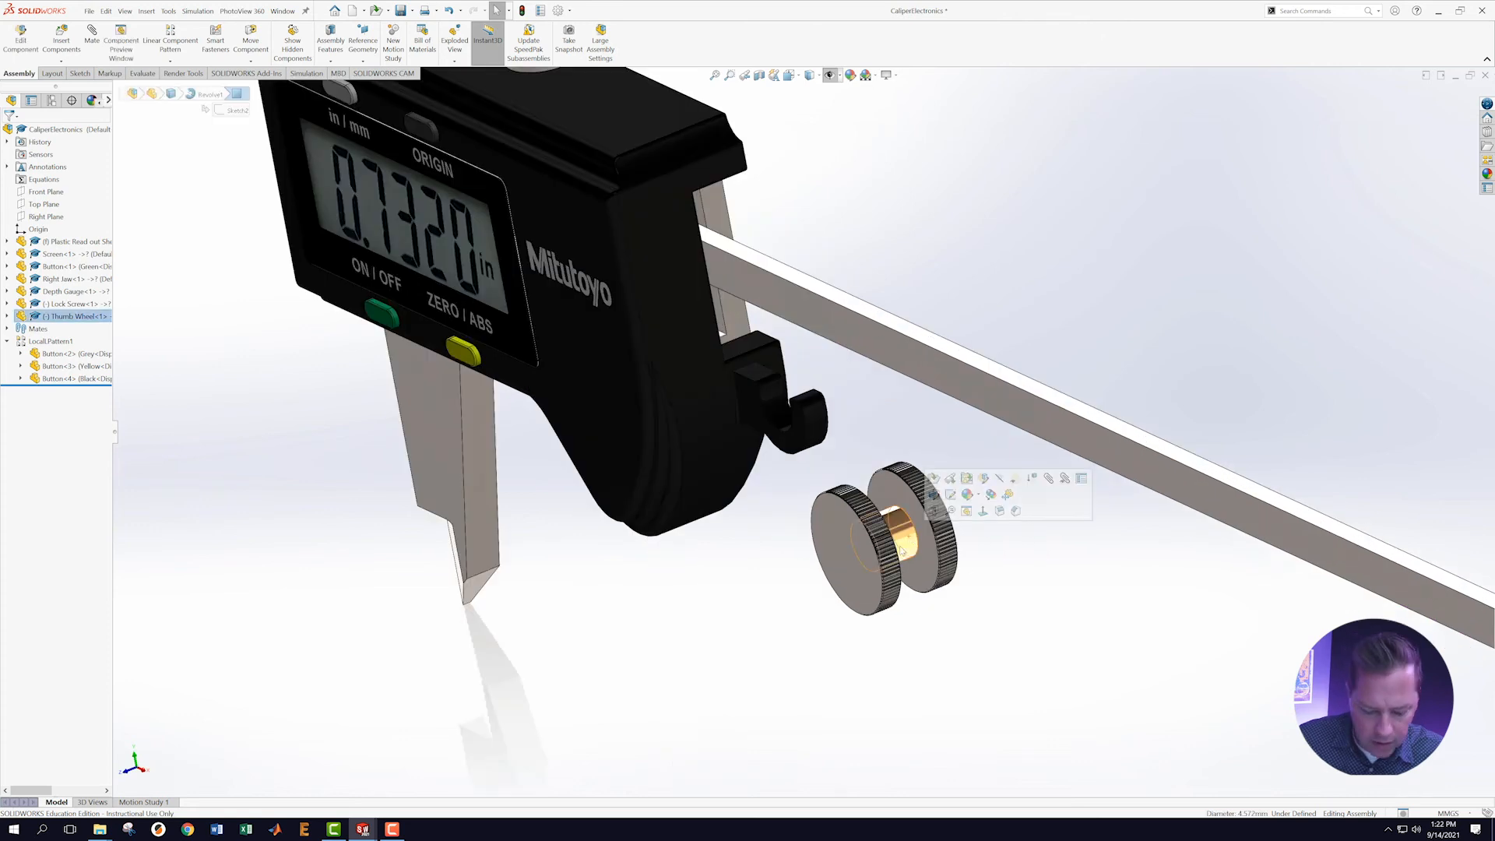
ctrl+click(780, 404)
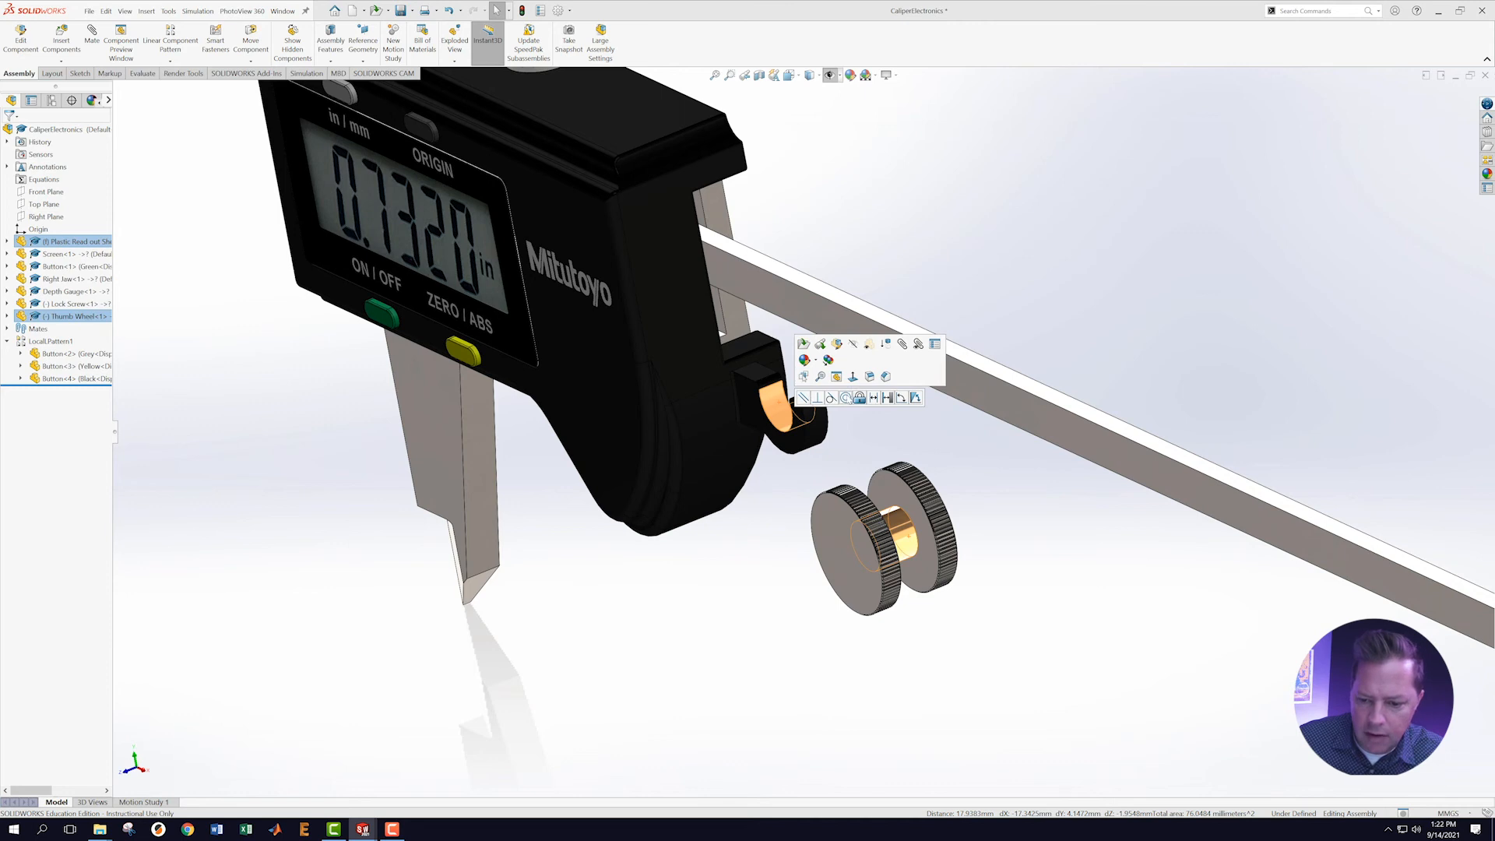
click(845, 398)
Slide the thumb wheel along its axis so the shell's hook sits between its two knurled discs.
middle_drag(927, 465, 921, 508)
drag(864, 359, 915, 359)
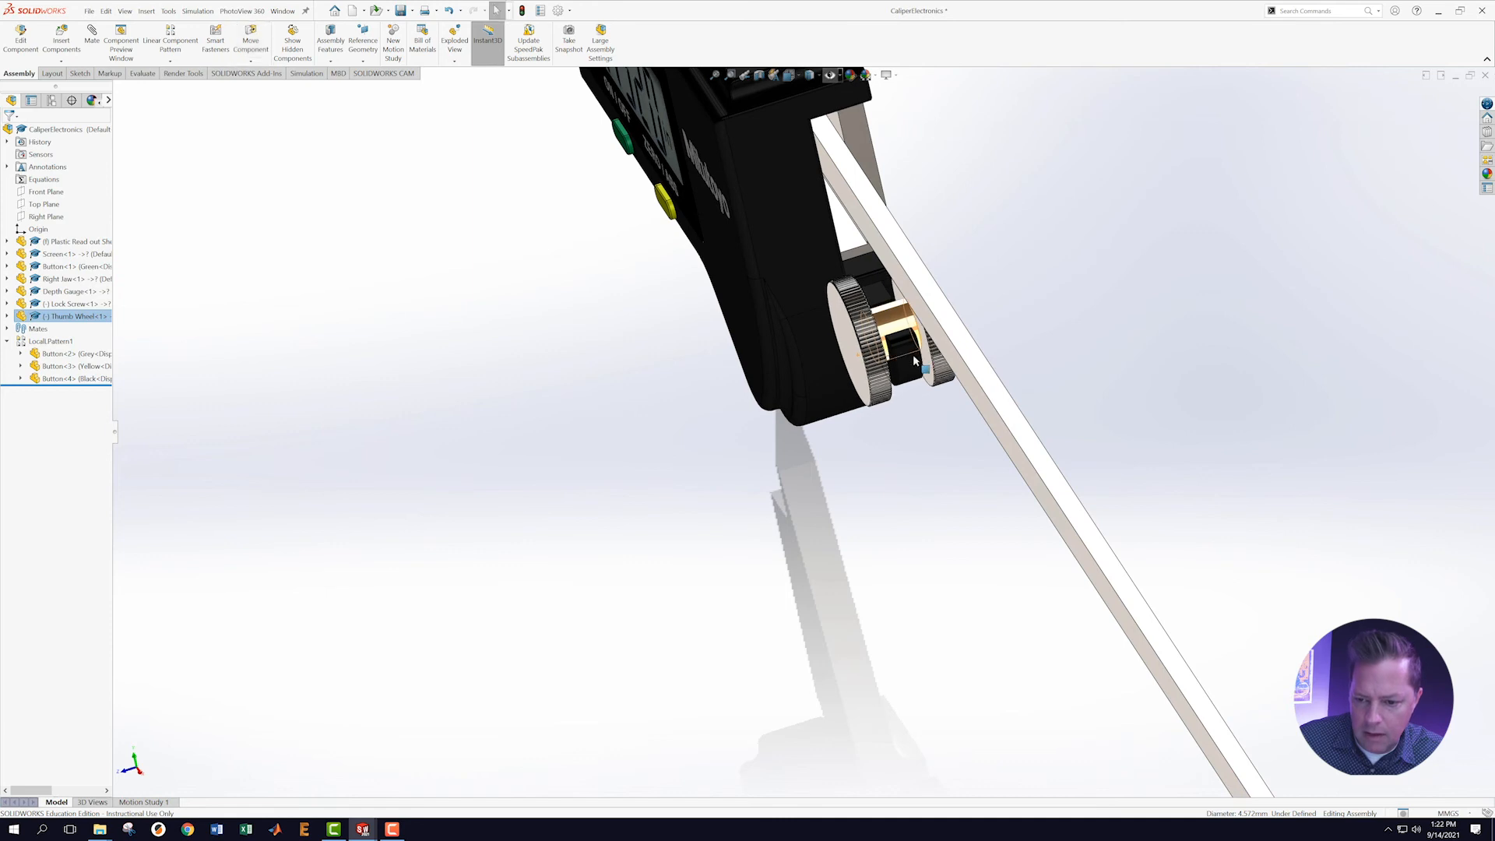
click(943, 421)
Add a distance mate of about 0.85 mm between the side face of the shell's hook and the thumb wheel disc's inner face.
middle_drag(1000, 373, 940, 408)
scroll(705, 427, down, 2)
scroll(707, 426, down, 3)
scroll(1073, 291, down, 3)
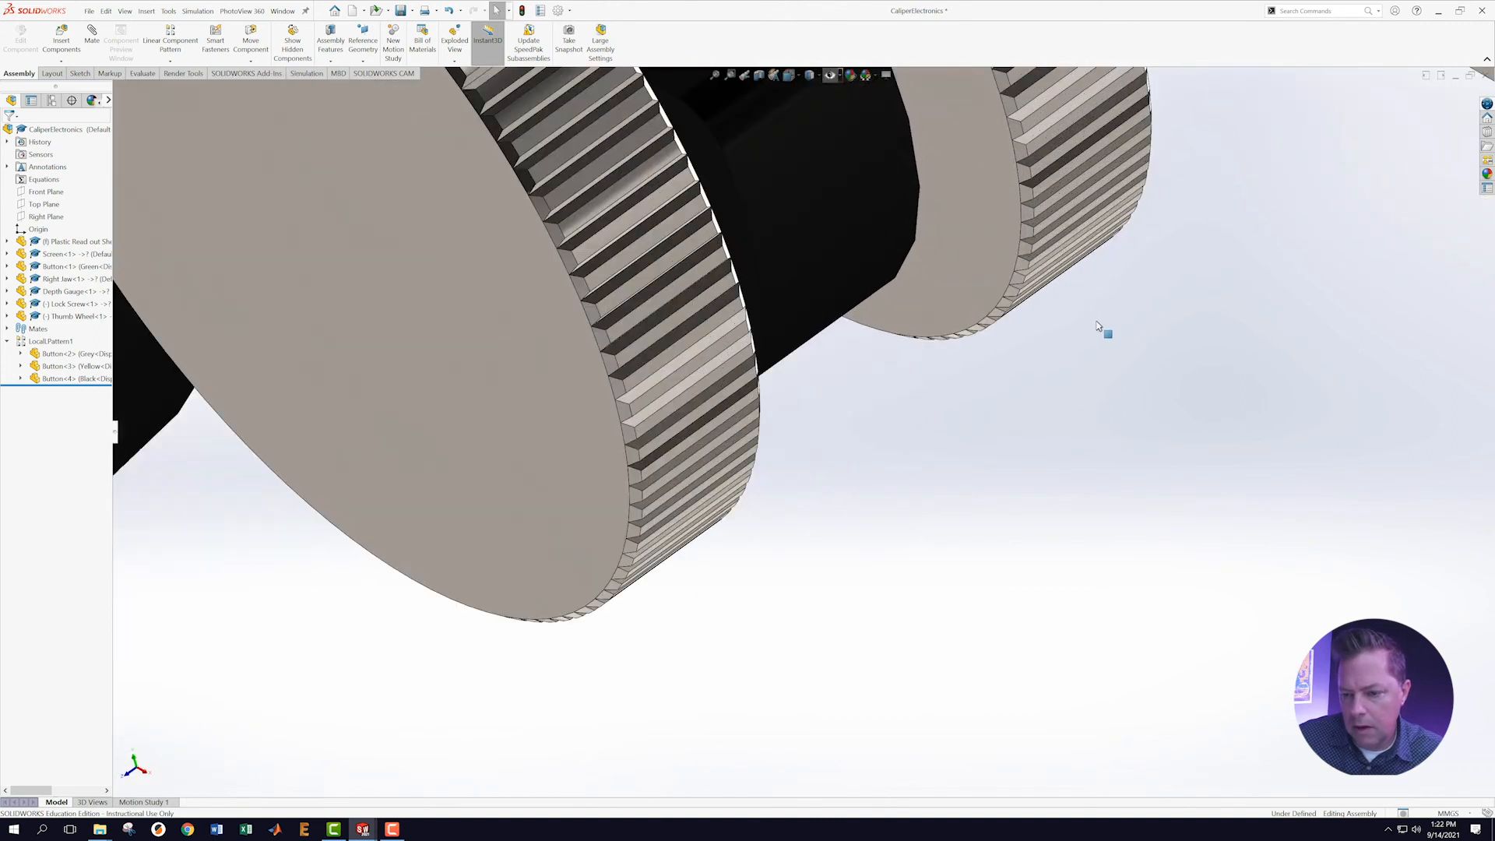
middle_drag(1086, 373, 1081, 370)
scroll(1028, 257, up, 5)
scroll(966, 290, down, 4)
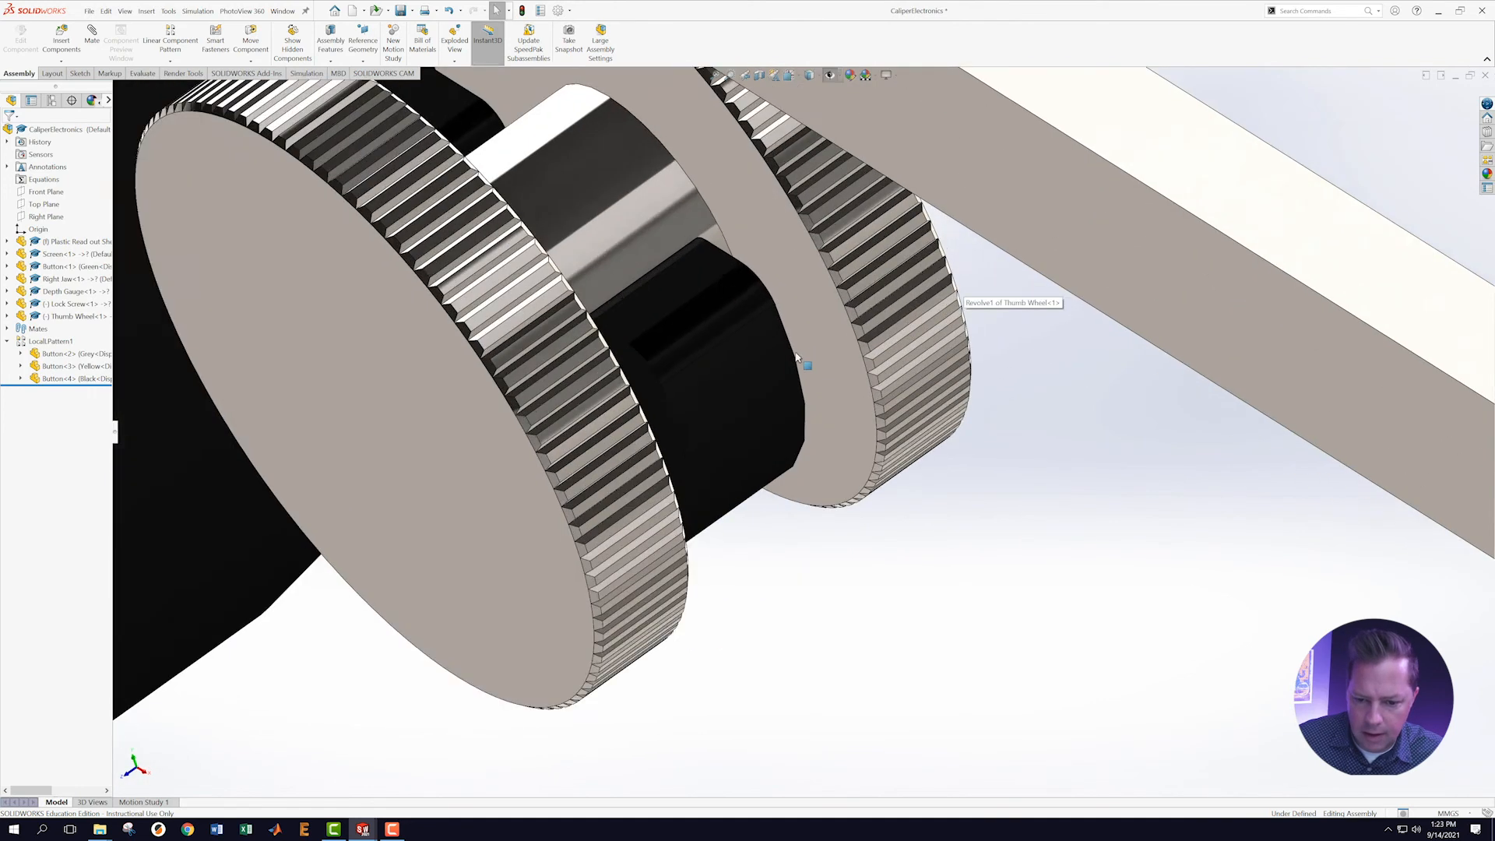
scroll(797, 359, down, 1)
click(620, 417)
middle_drag(847, 594, 811, 633)
scroll(1244, 322, up, 3)
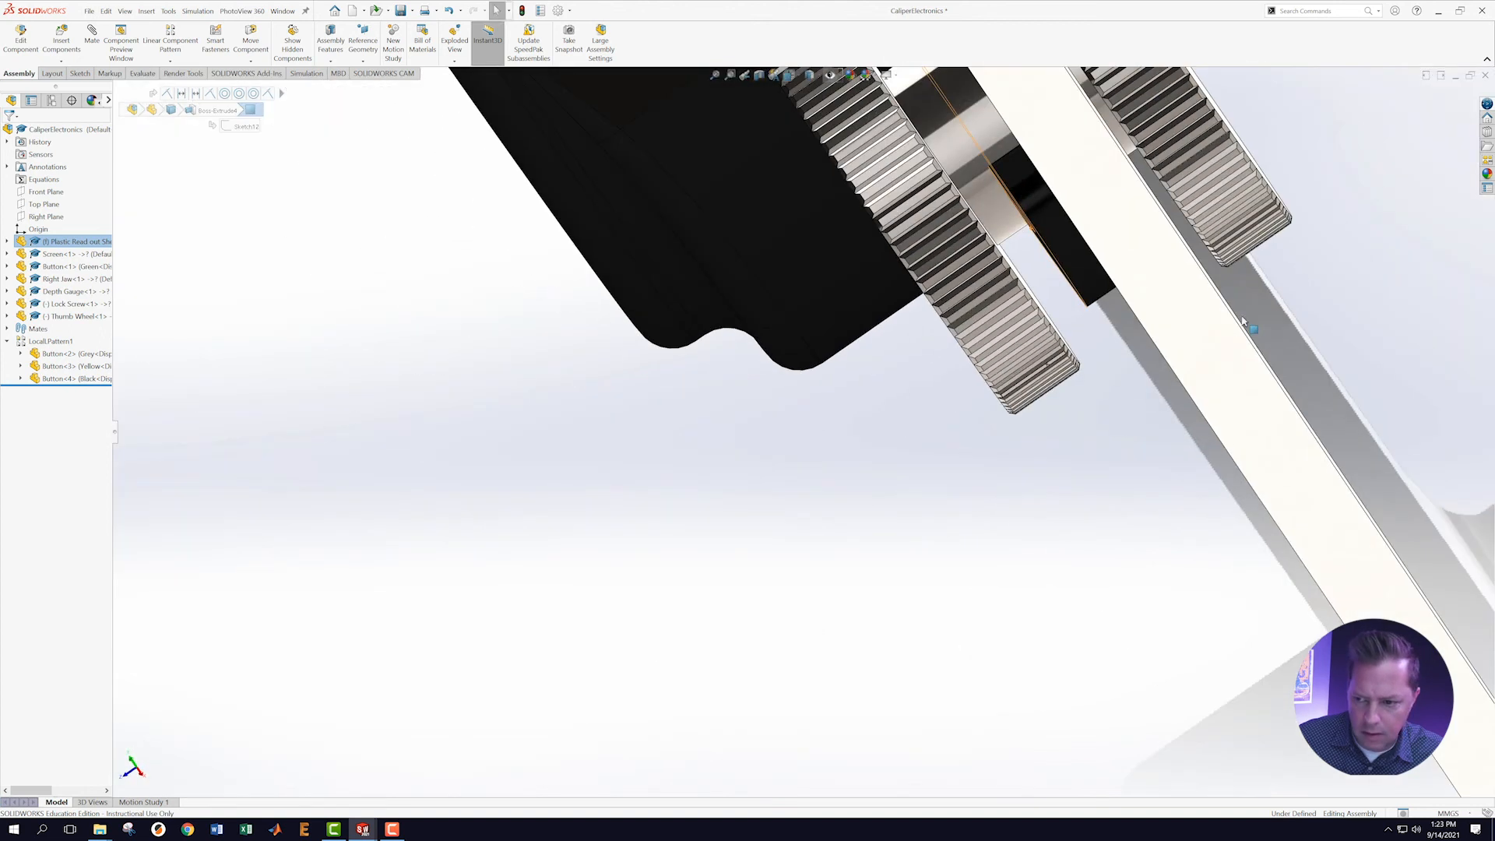
scroll(1242, 321, up, 2)
scroll(1152, 343, down, 1)
mouse_move(1132, 341)
middle_down()
mouse_move(1132, 356)
mouse_move(1154, 342)
middle_up()
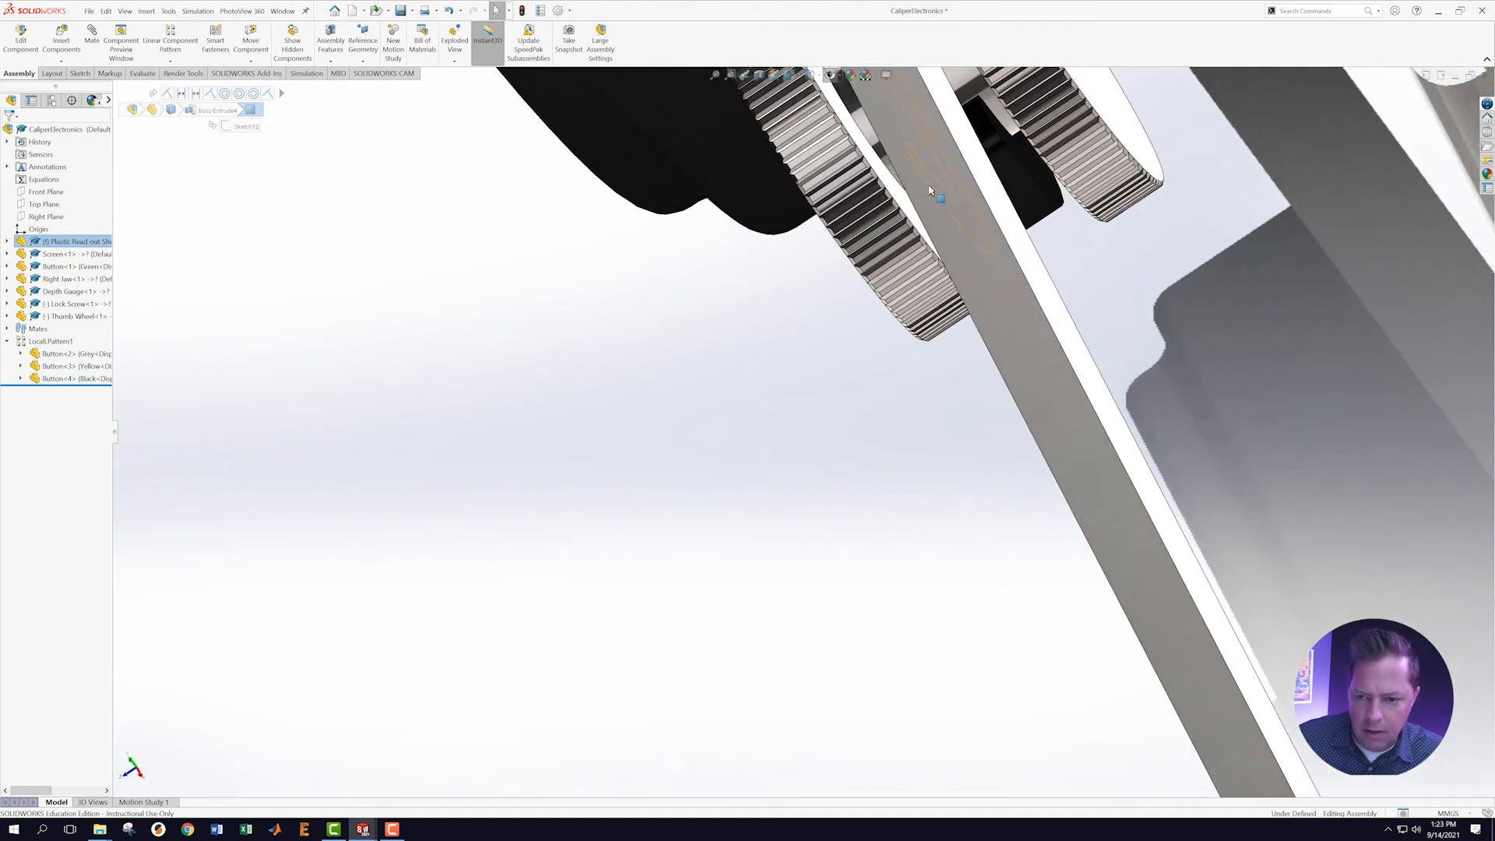
scroll(929, 190, down, 4)
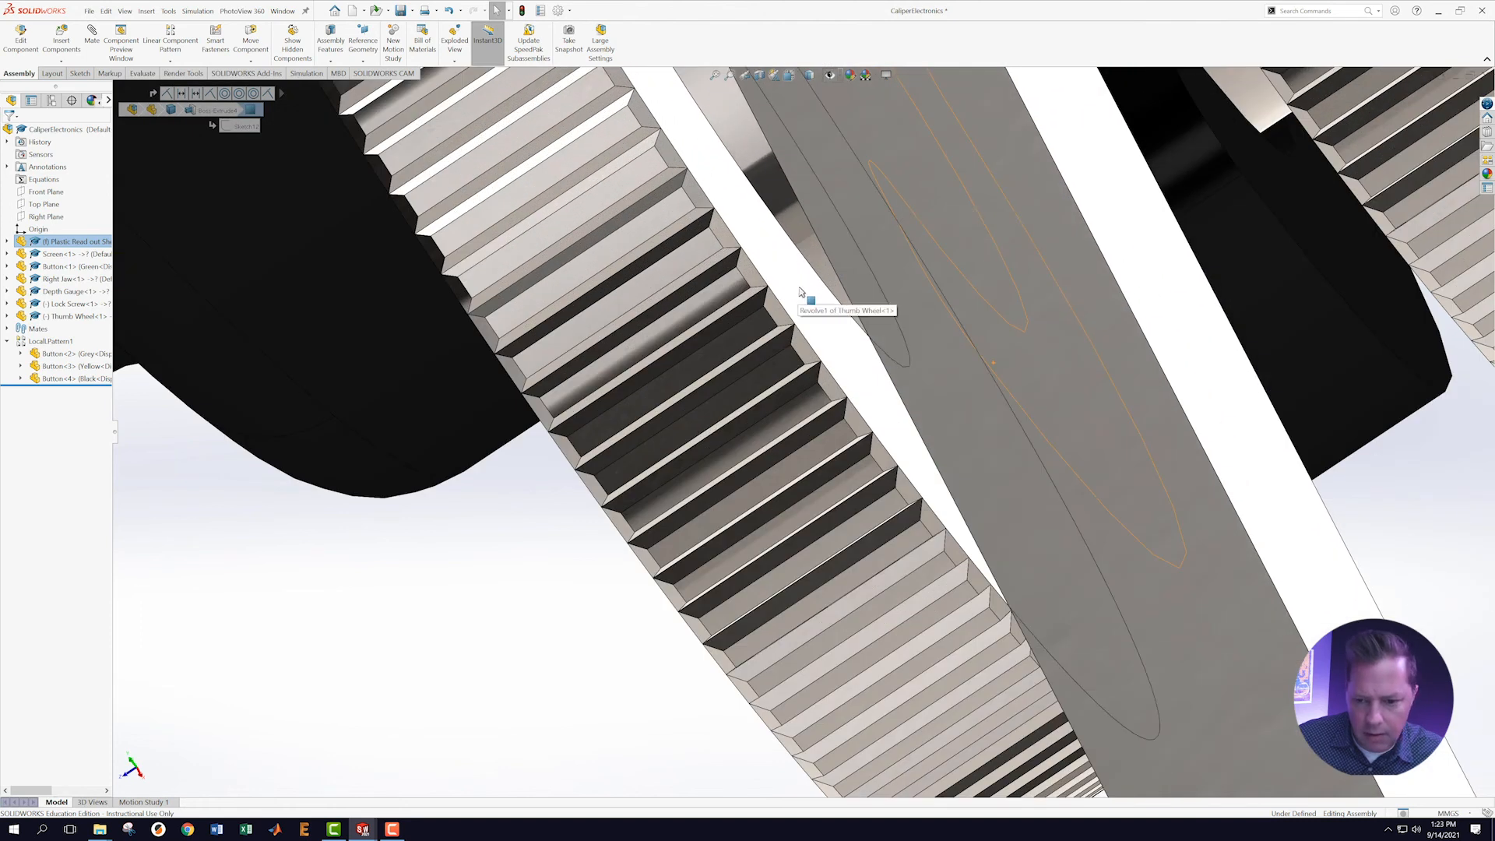
click(802, 290)
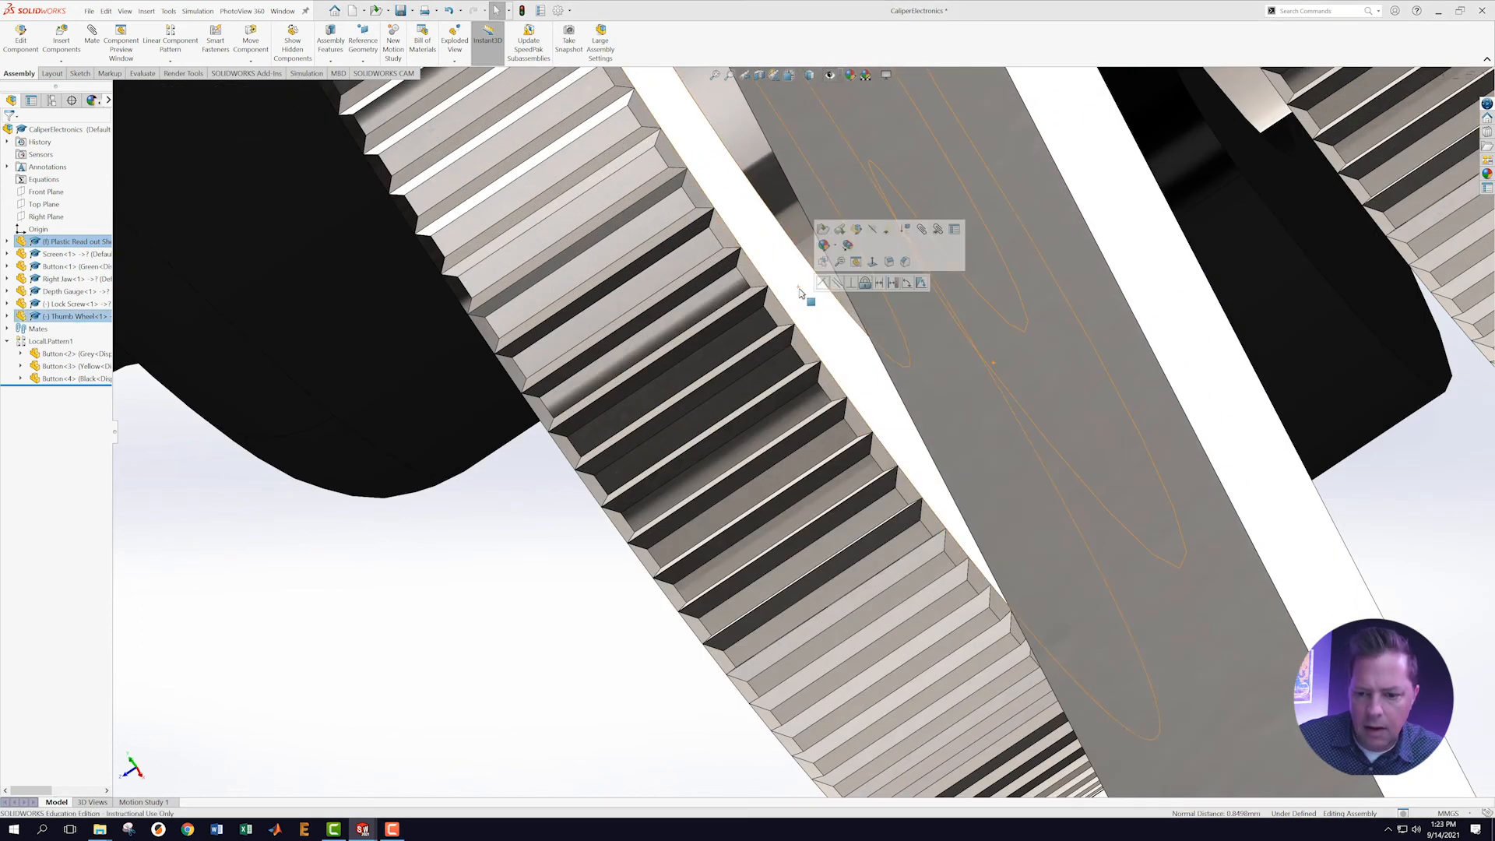
click(880, 282)
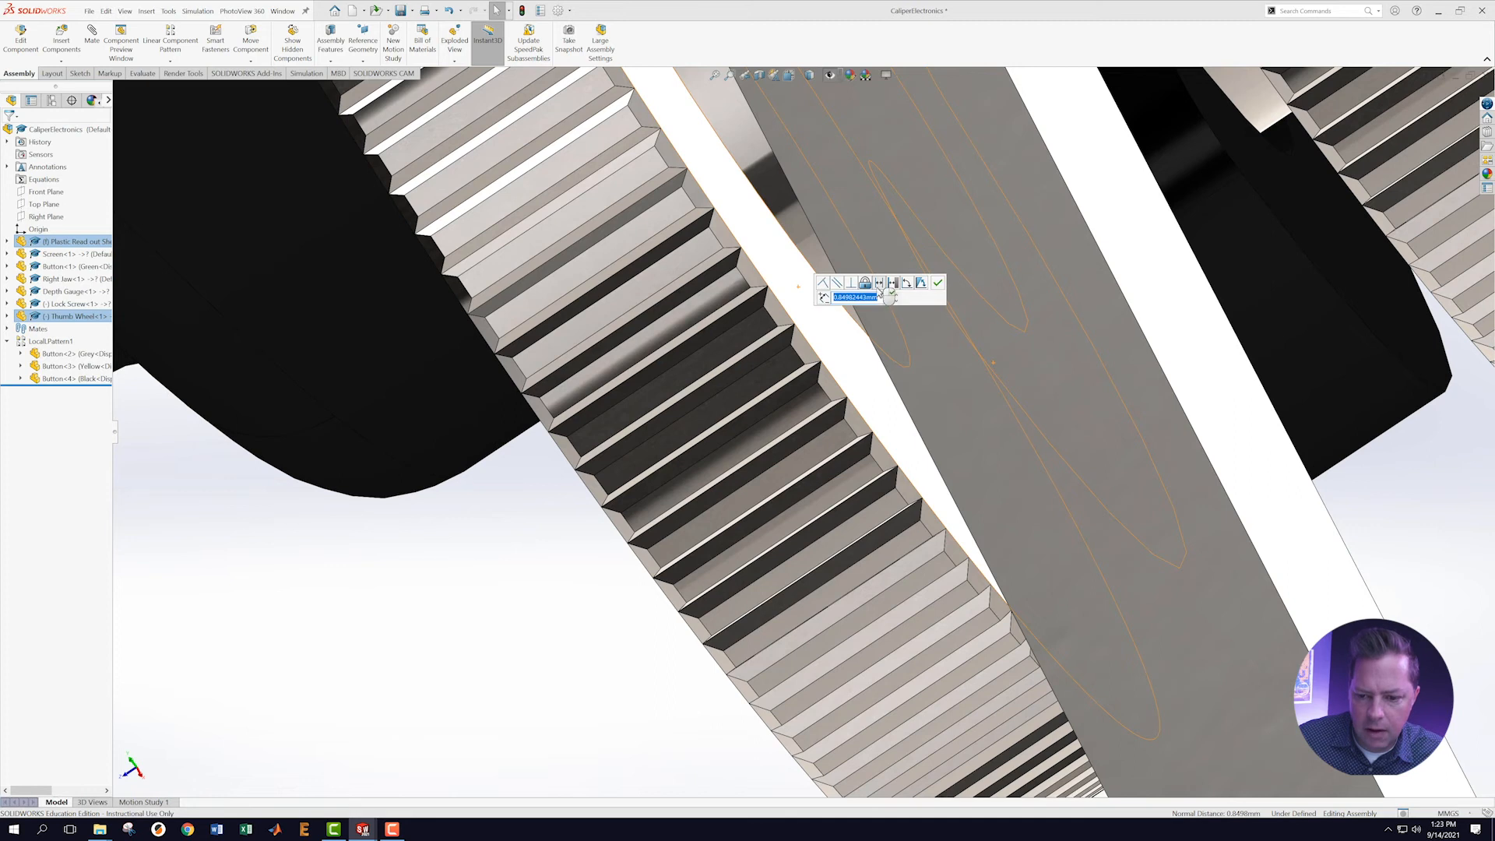
click(937, 284)
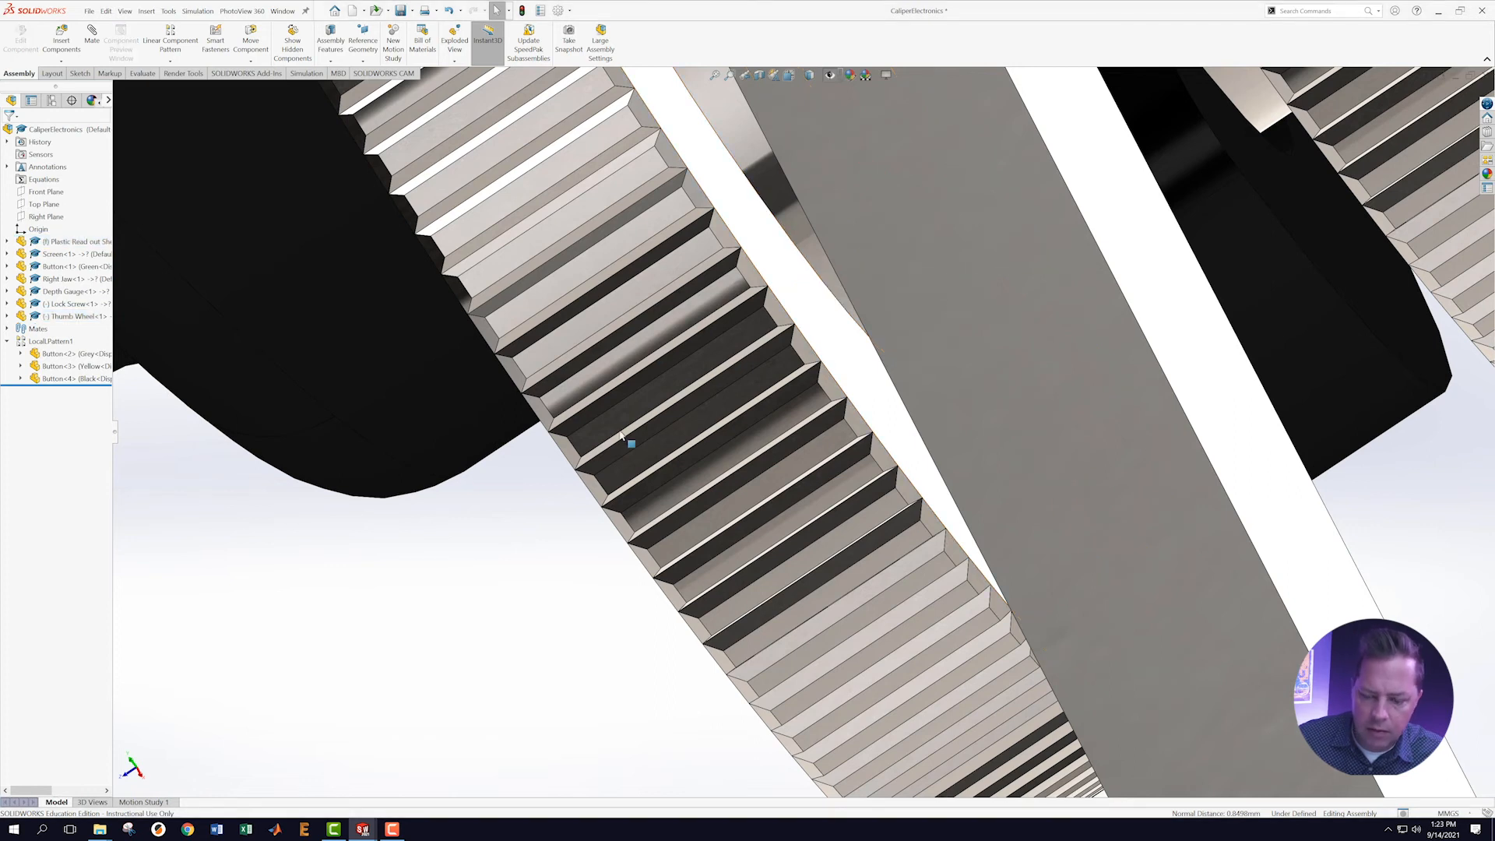
Examine the thumb wheel's placement and the complete electronics assembly, and widen the feature tree to show the full component names.
scroll(685, 428, up, 5)
middle_drag(705, 432, 741, 411)
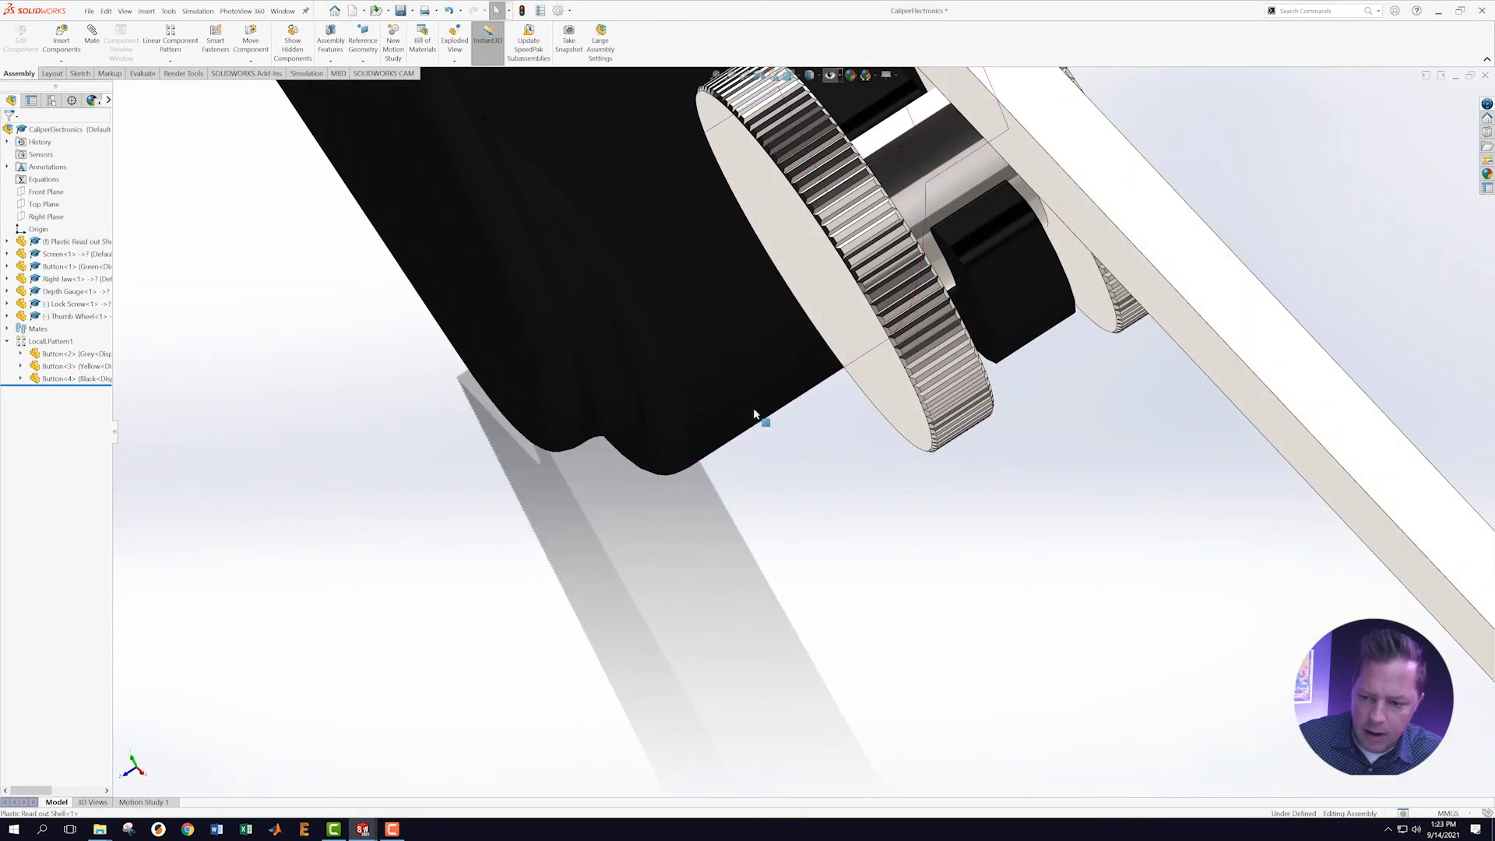
scroll(741, 411, up, 3)
scroll(903, 377, up, 2)
scroll(903, 377, up, 1)
middle_drag(898, 293, 1004, 237)
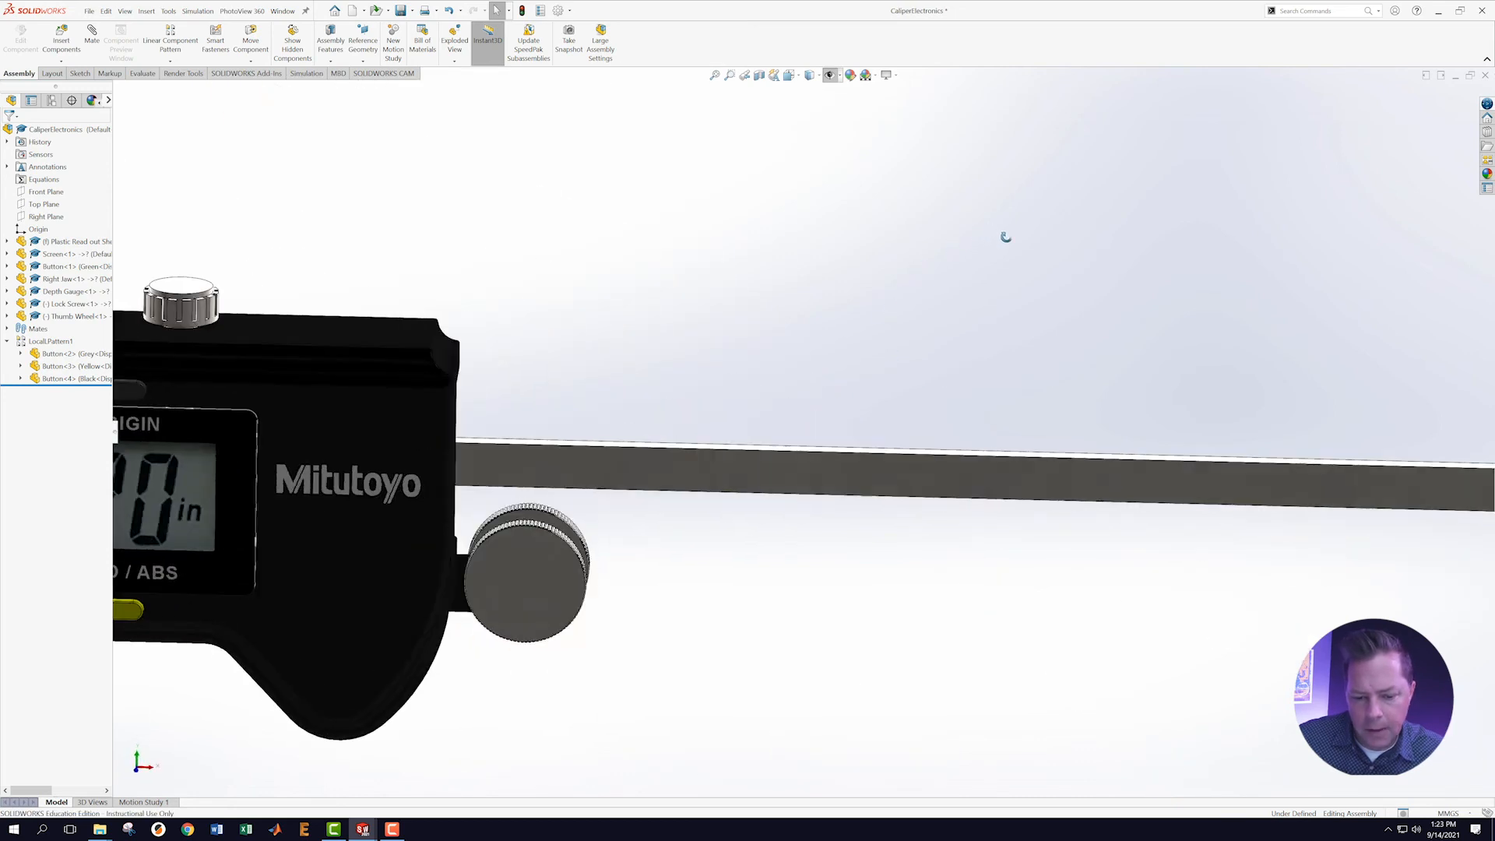
scroll(467, 405, up, 3)
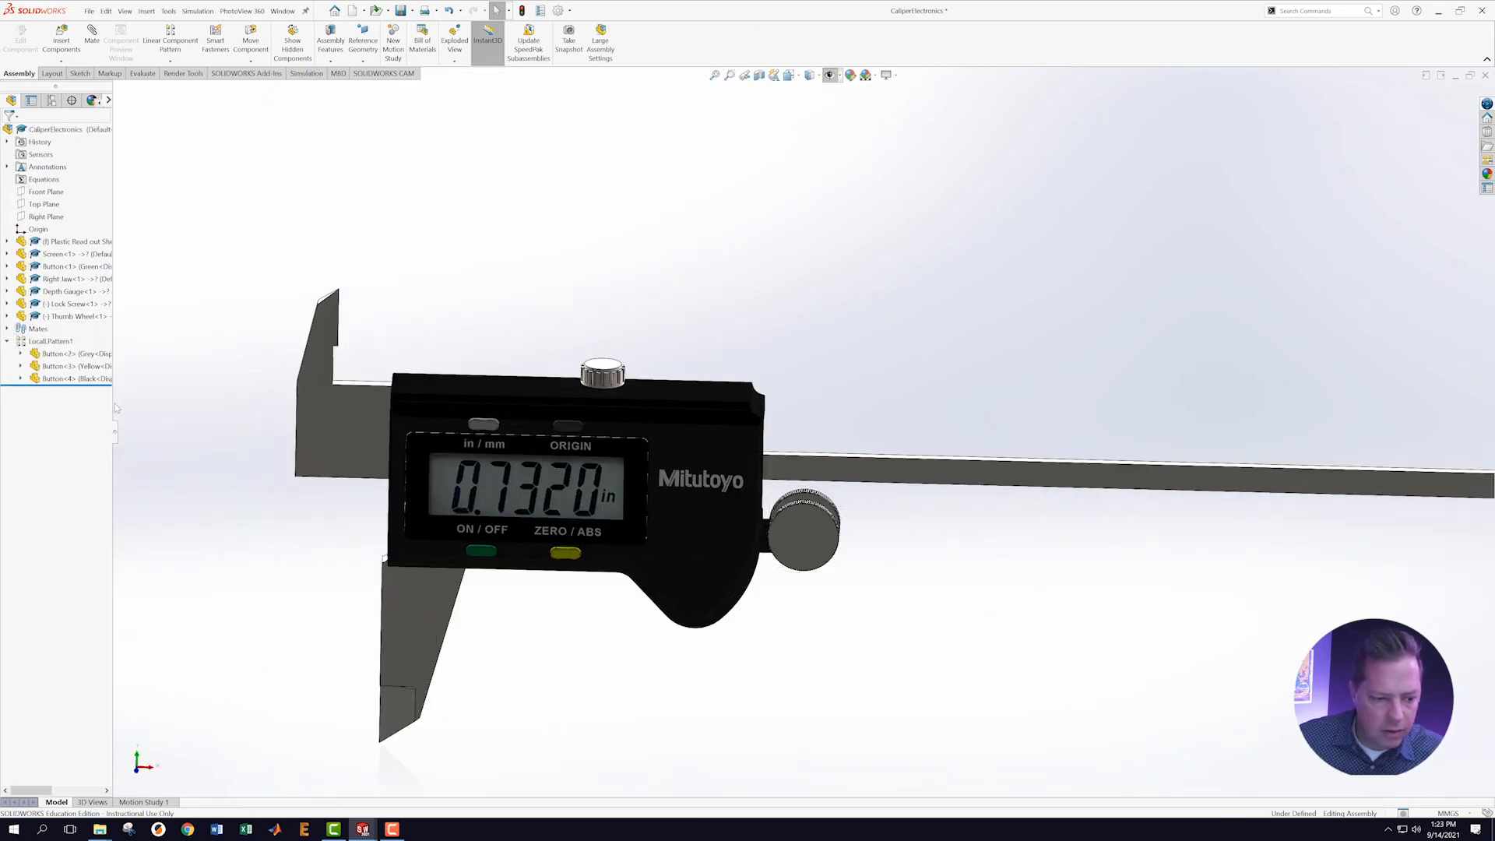
drag(111, 403, 213, 417)
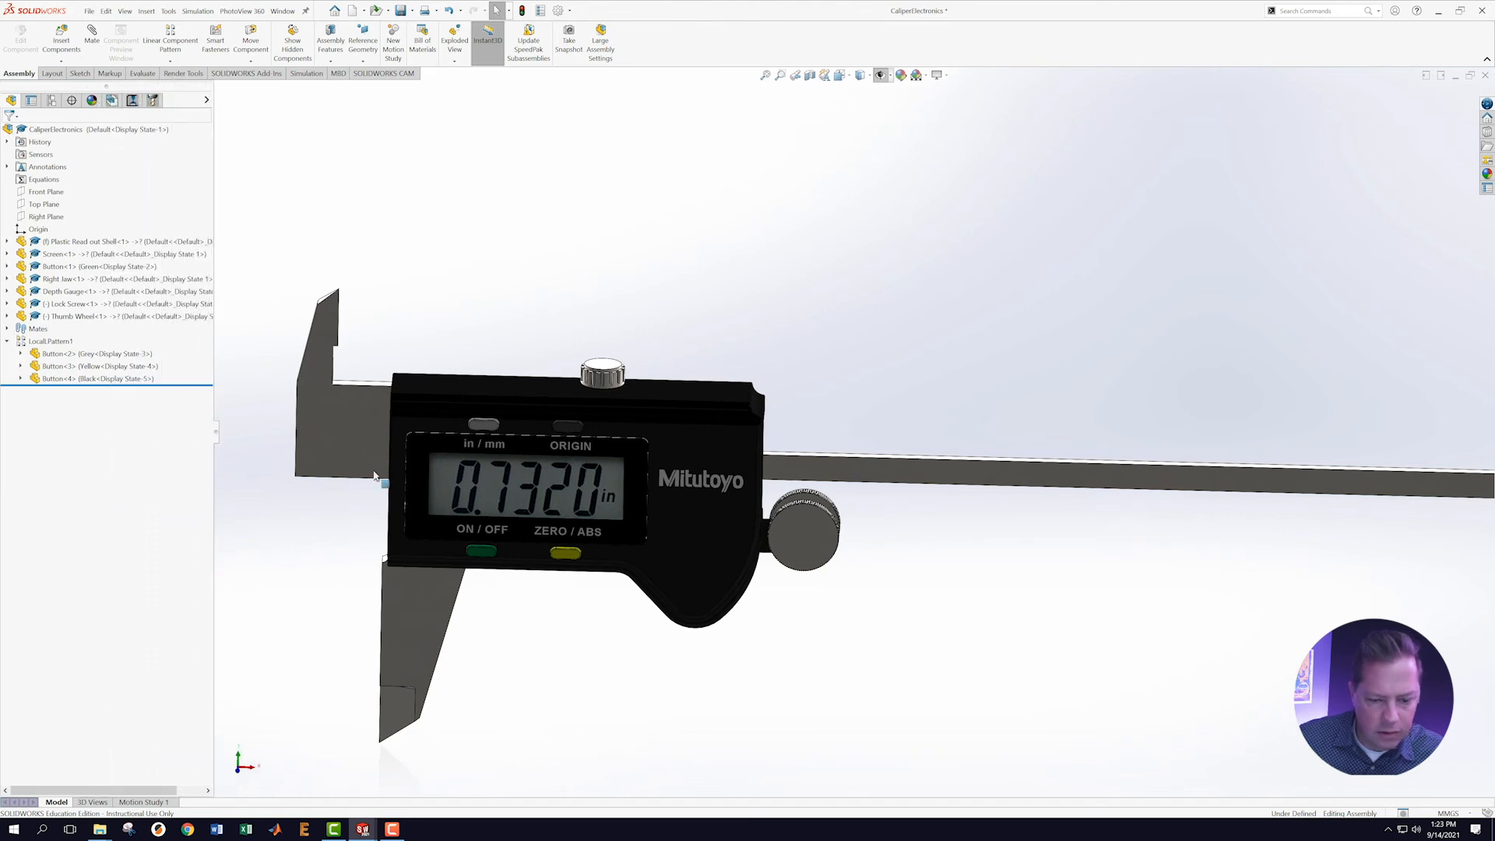
scroll(896, 599, down, 3)
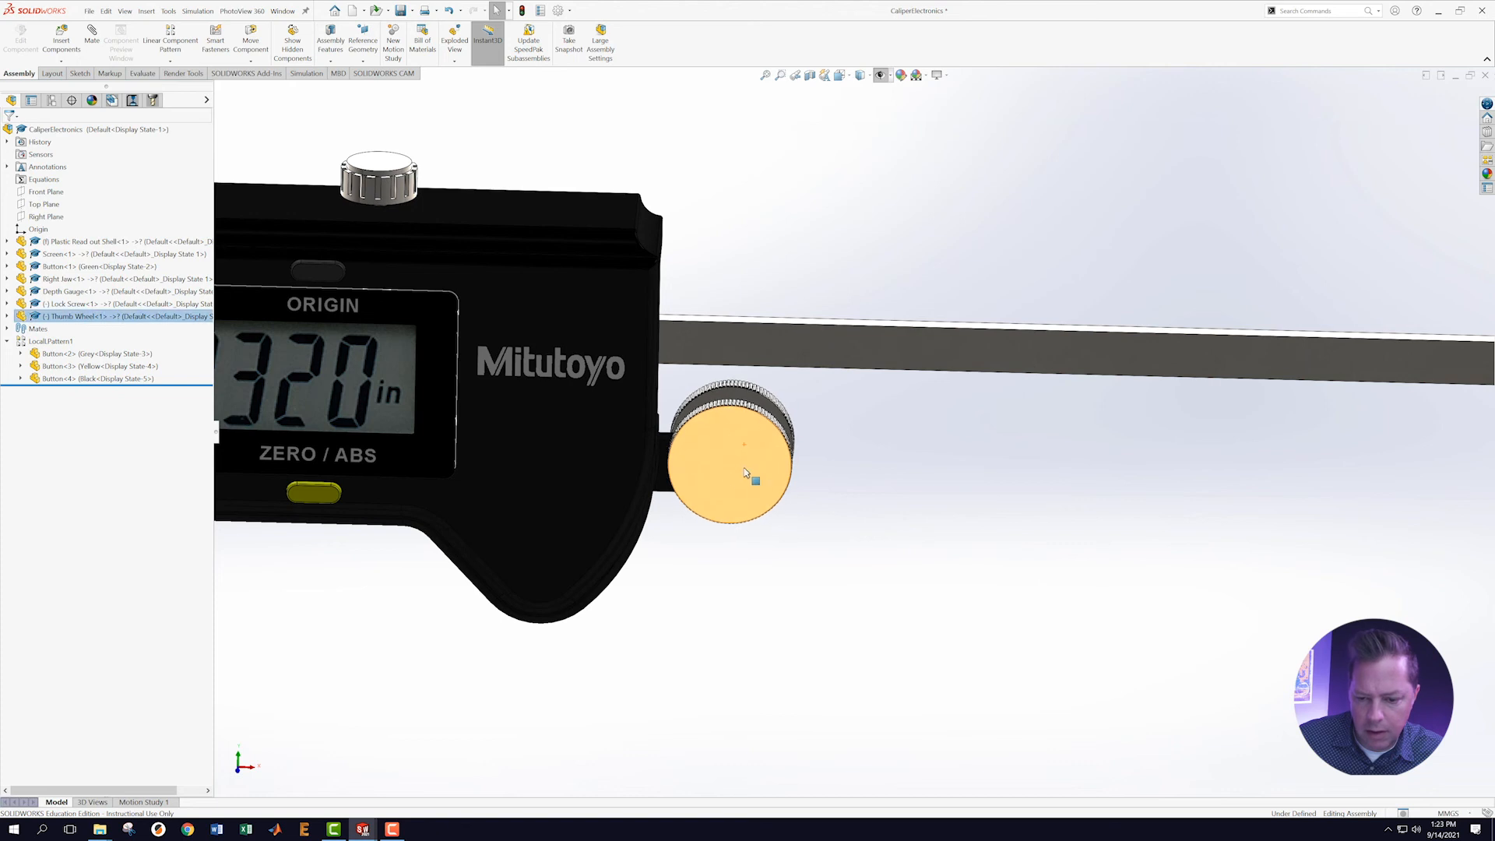
scroll(980, 542, up, 3)
scroll(980, 543, up, 3)
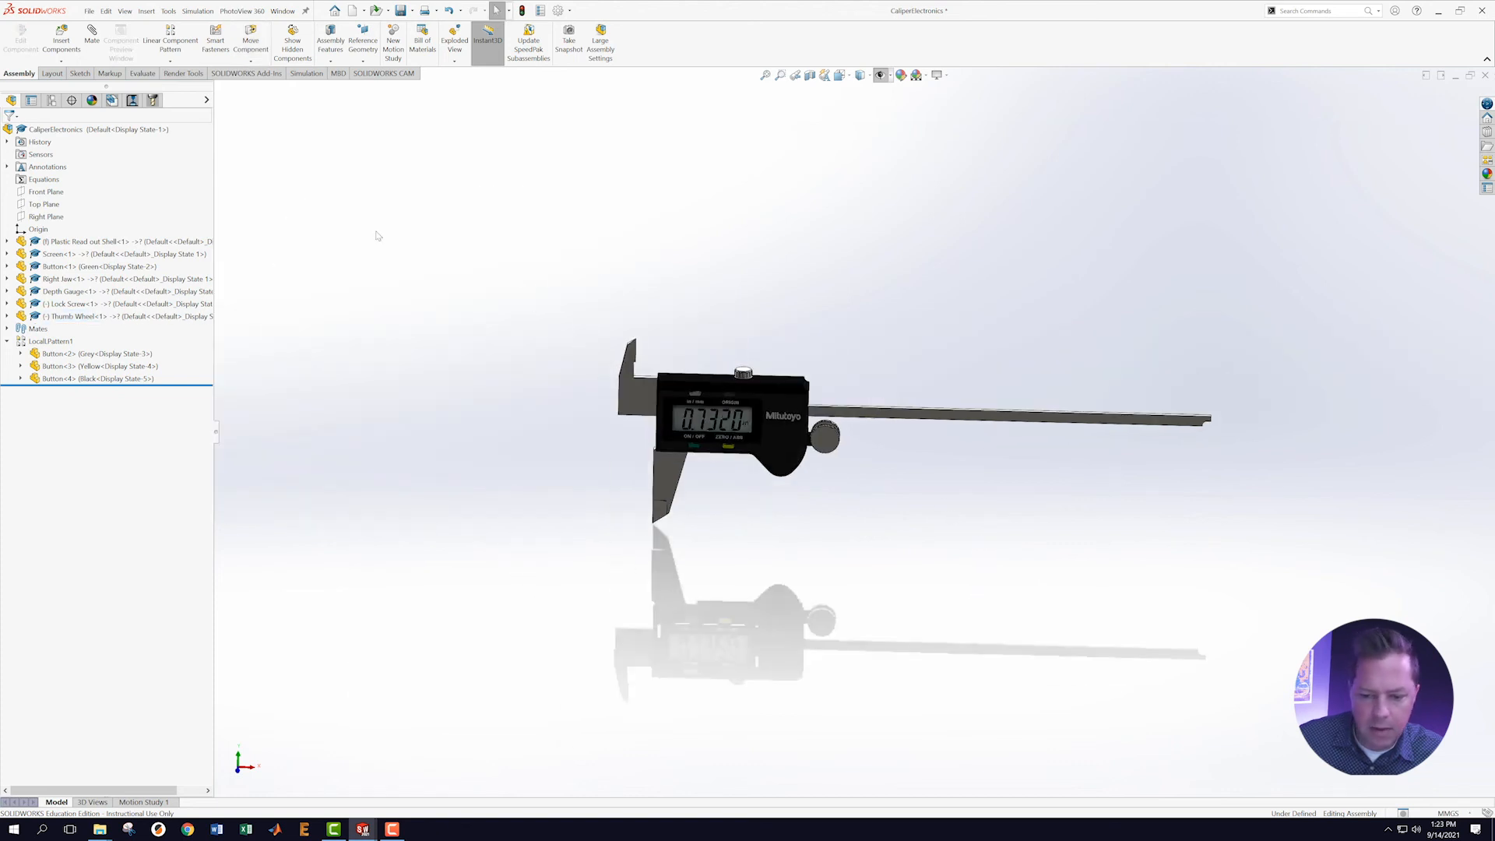
Save the CaliperElectronics assembly, rebuilding the document before saving.
click(87, 11)
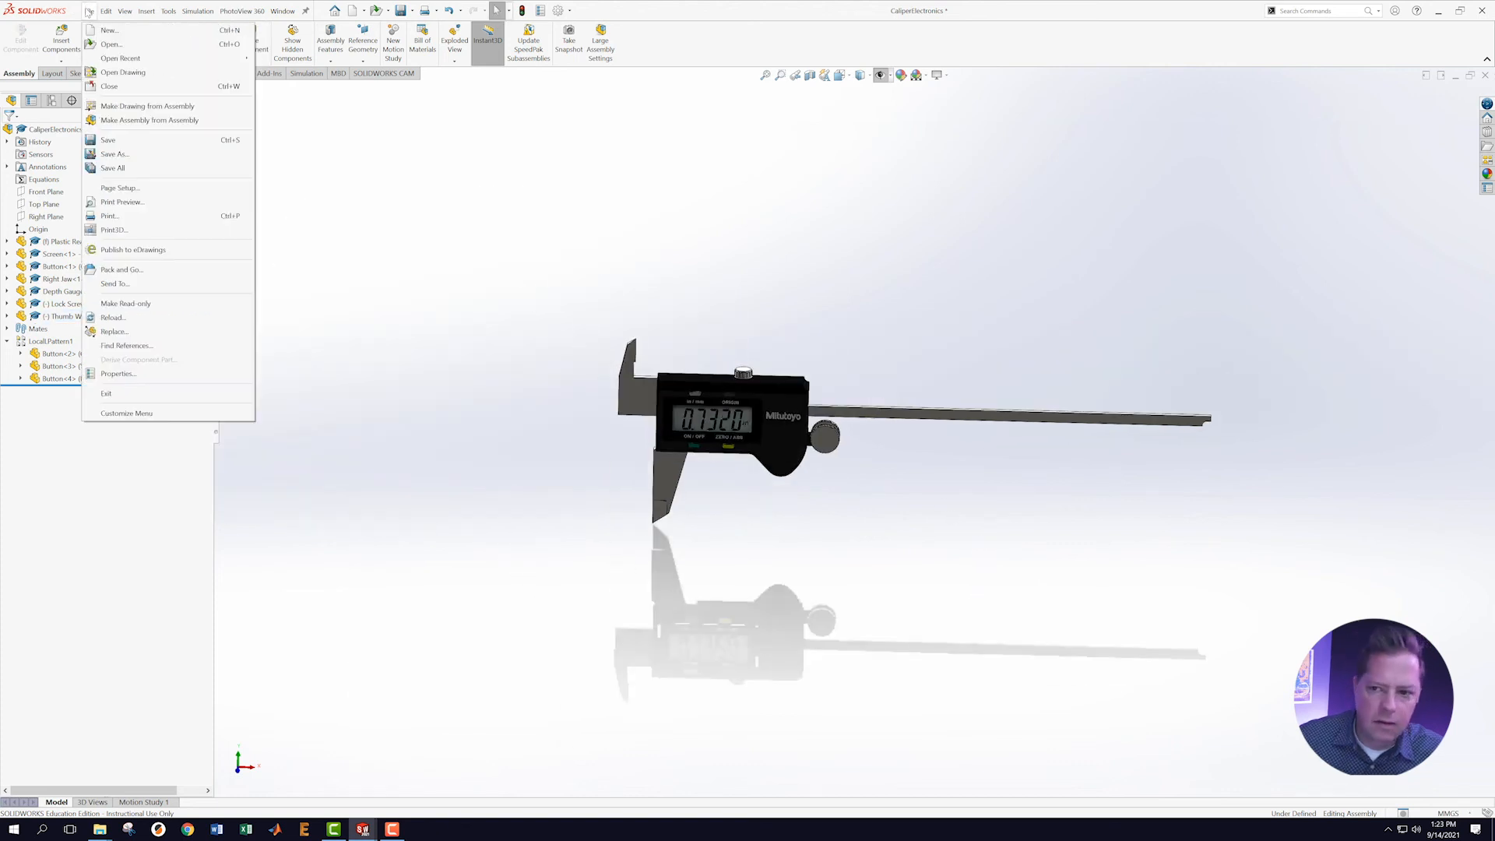
click(107, 141)
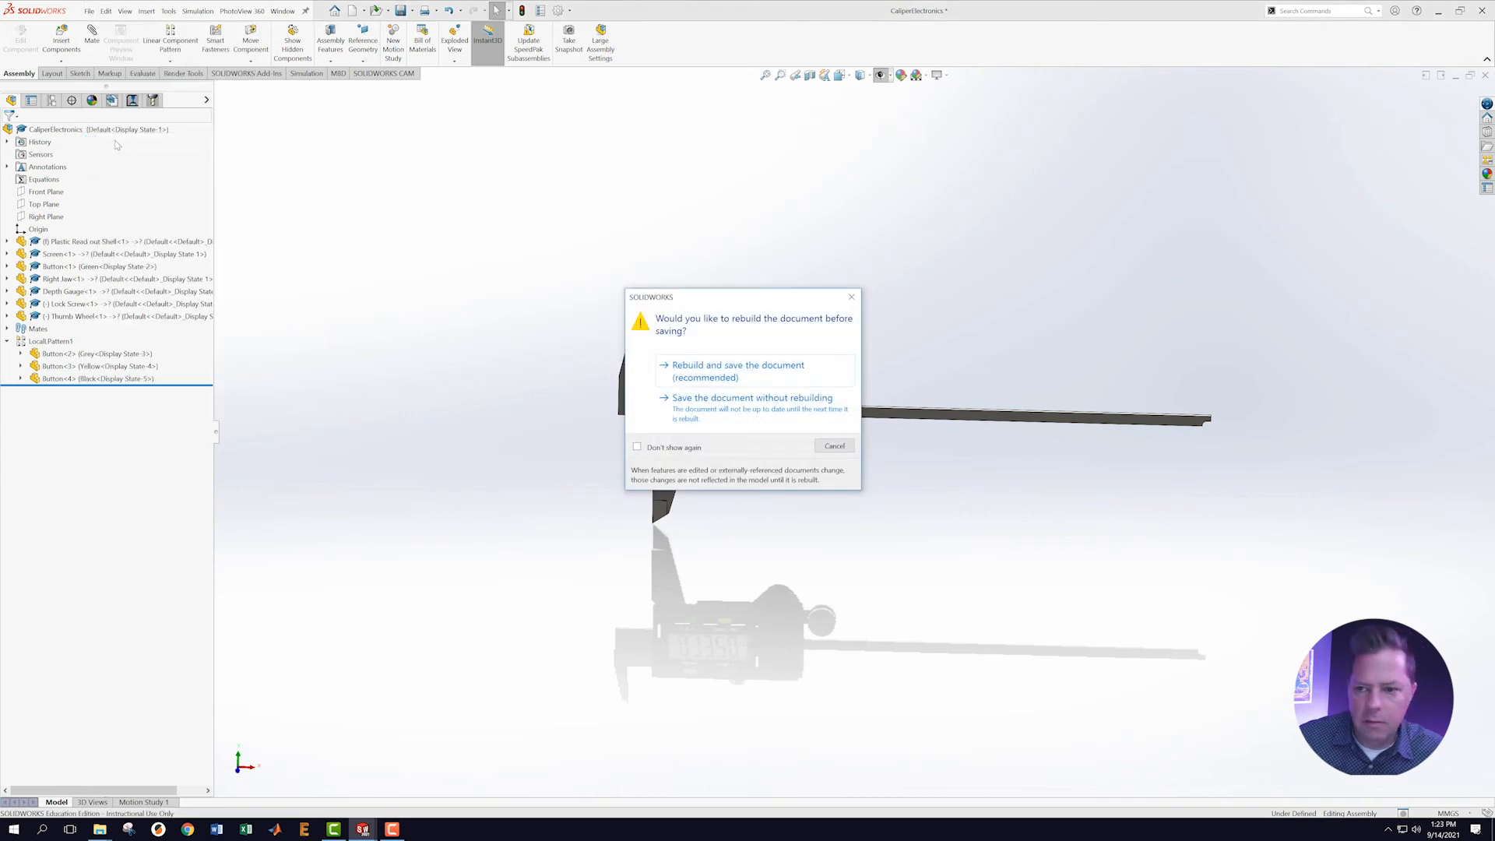
click(720, 376)
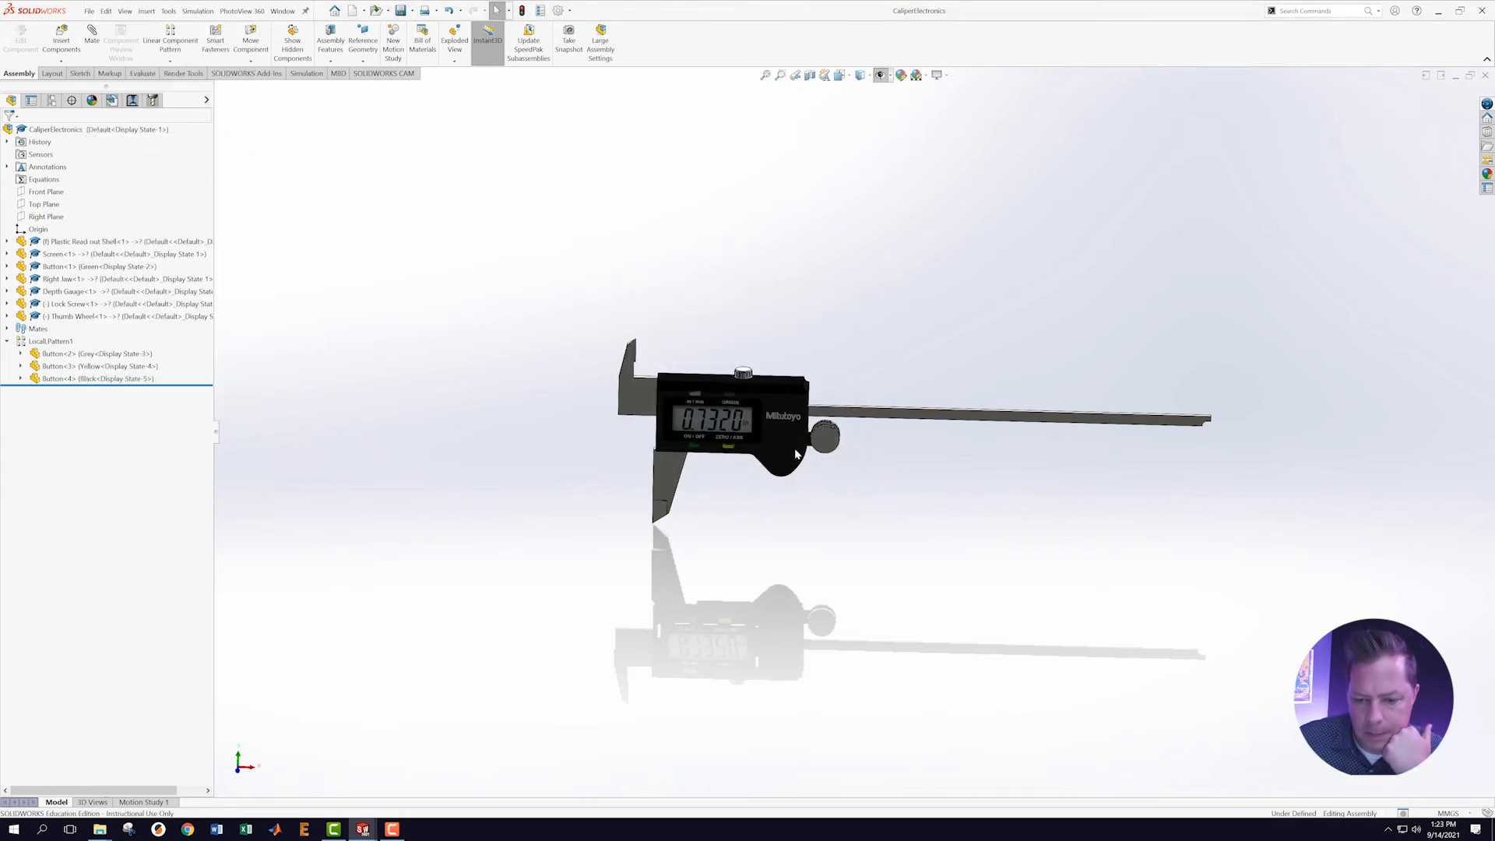
scroll(923, 520, down, 2)
scroll(904, 519, up, 2)
middle_drag(866, 510, 838, 520)
scroll(865, 346, down, 3)
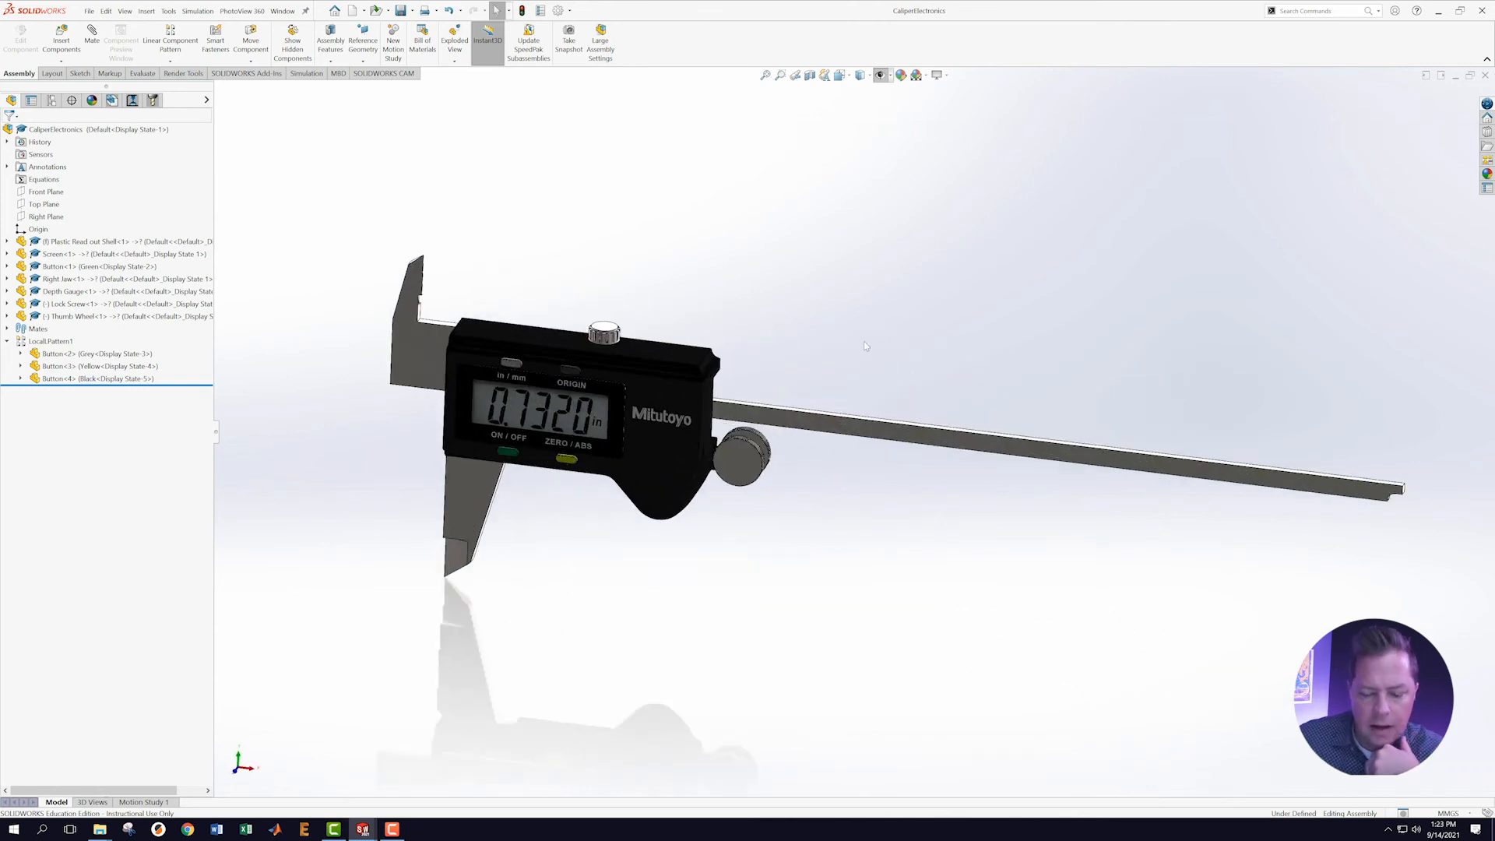
Create a new assembly and insert the open CaliperAssemblyDemo assembly as its first component.
click(89, 11)
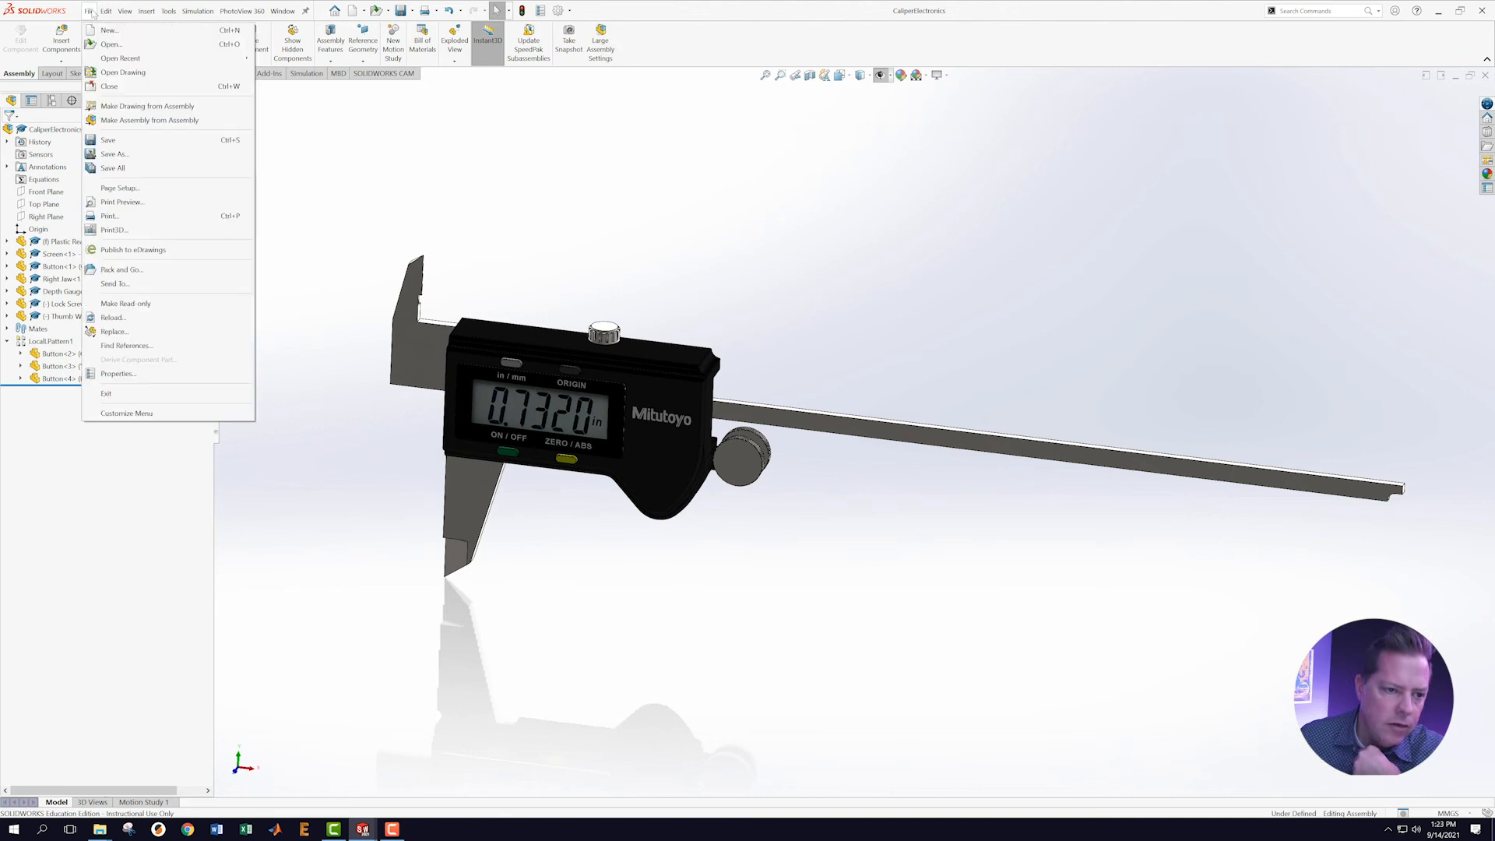
click(105, 30)
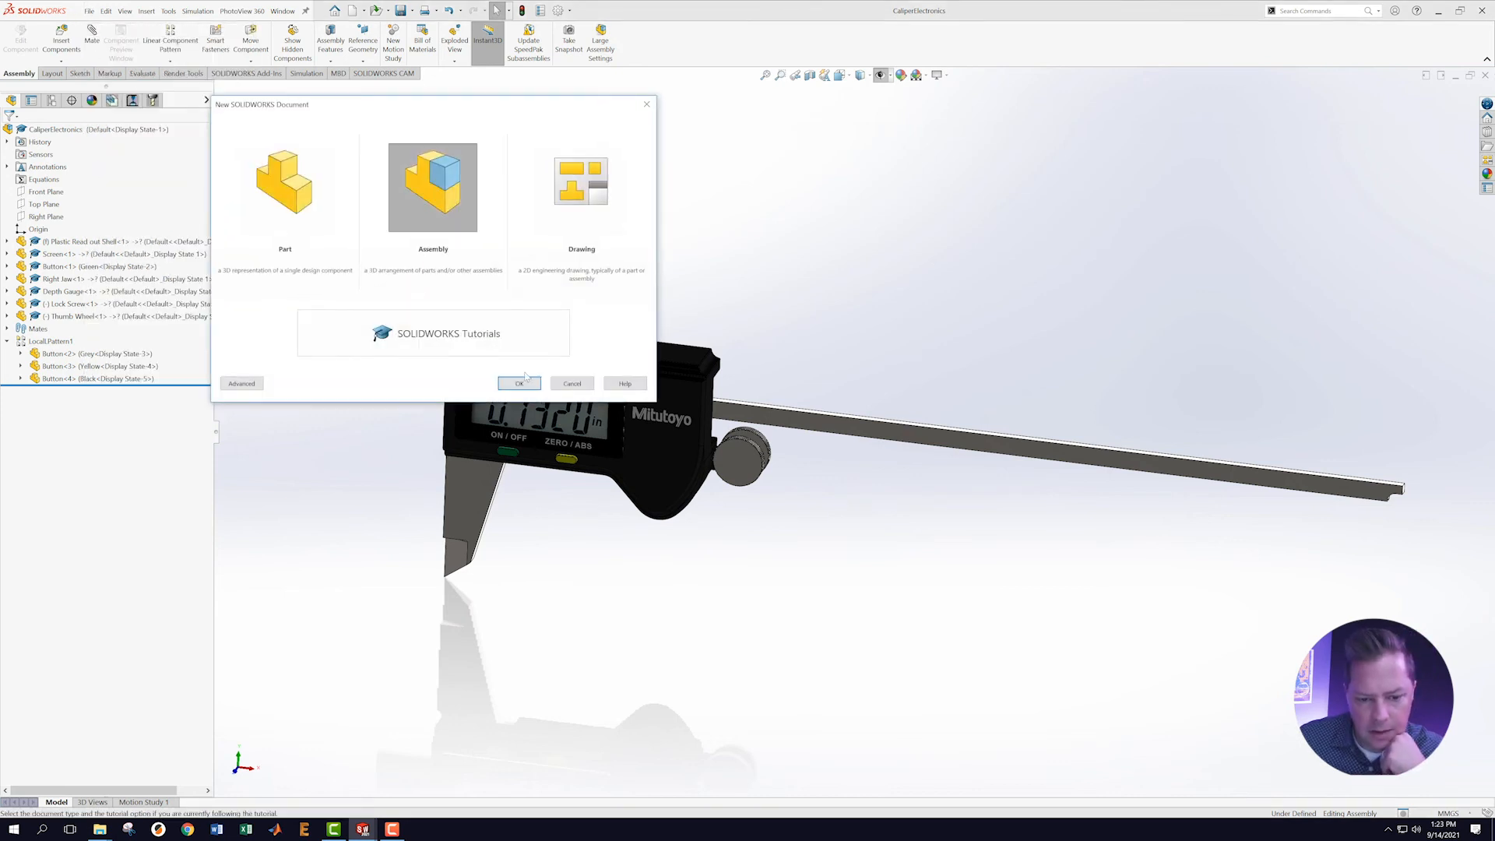
click(519, 384)
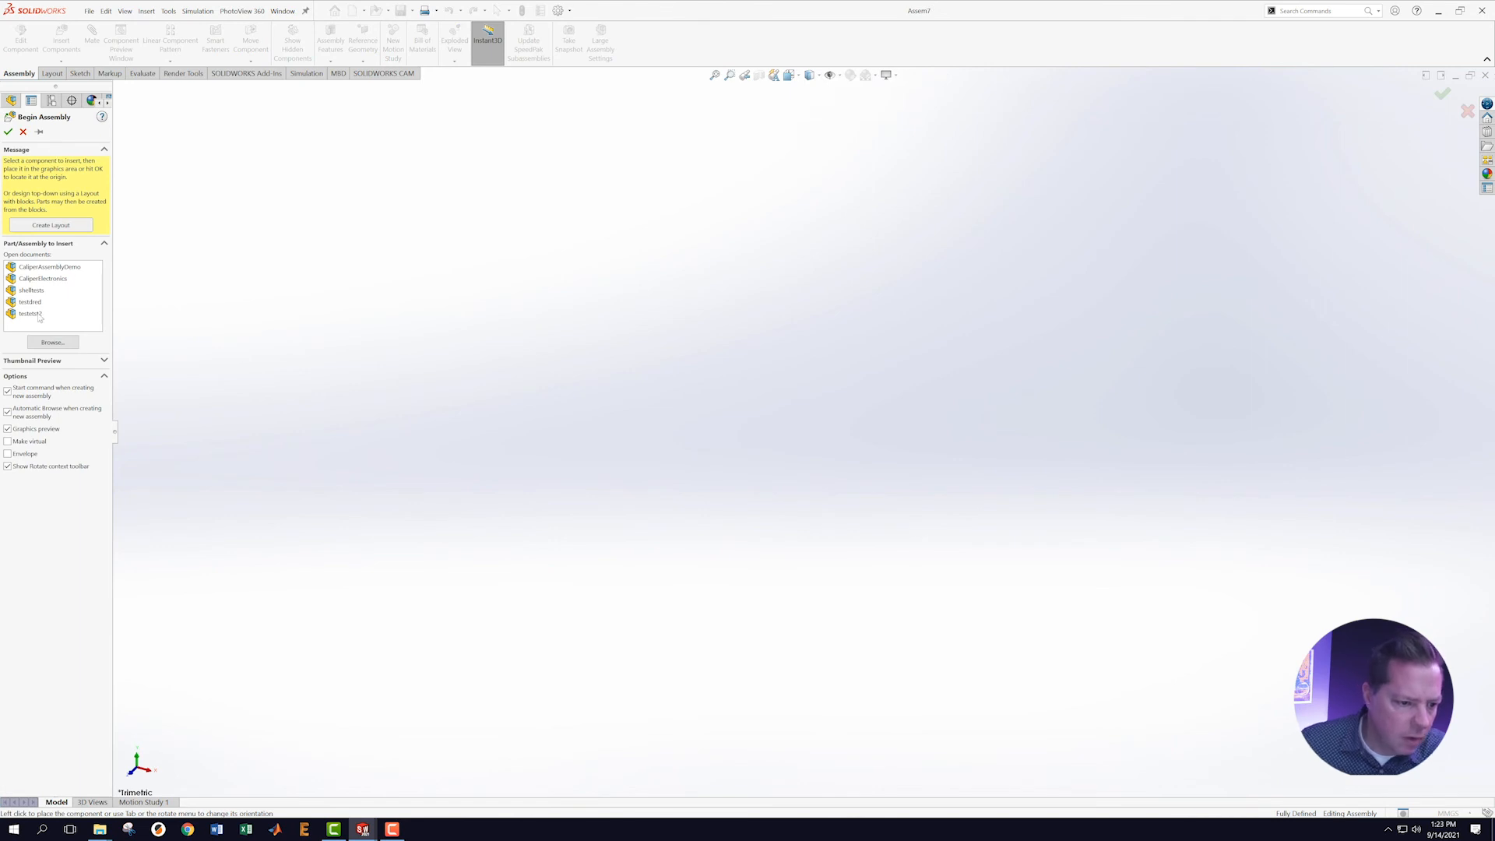
click(37, 267)
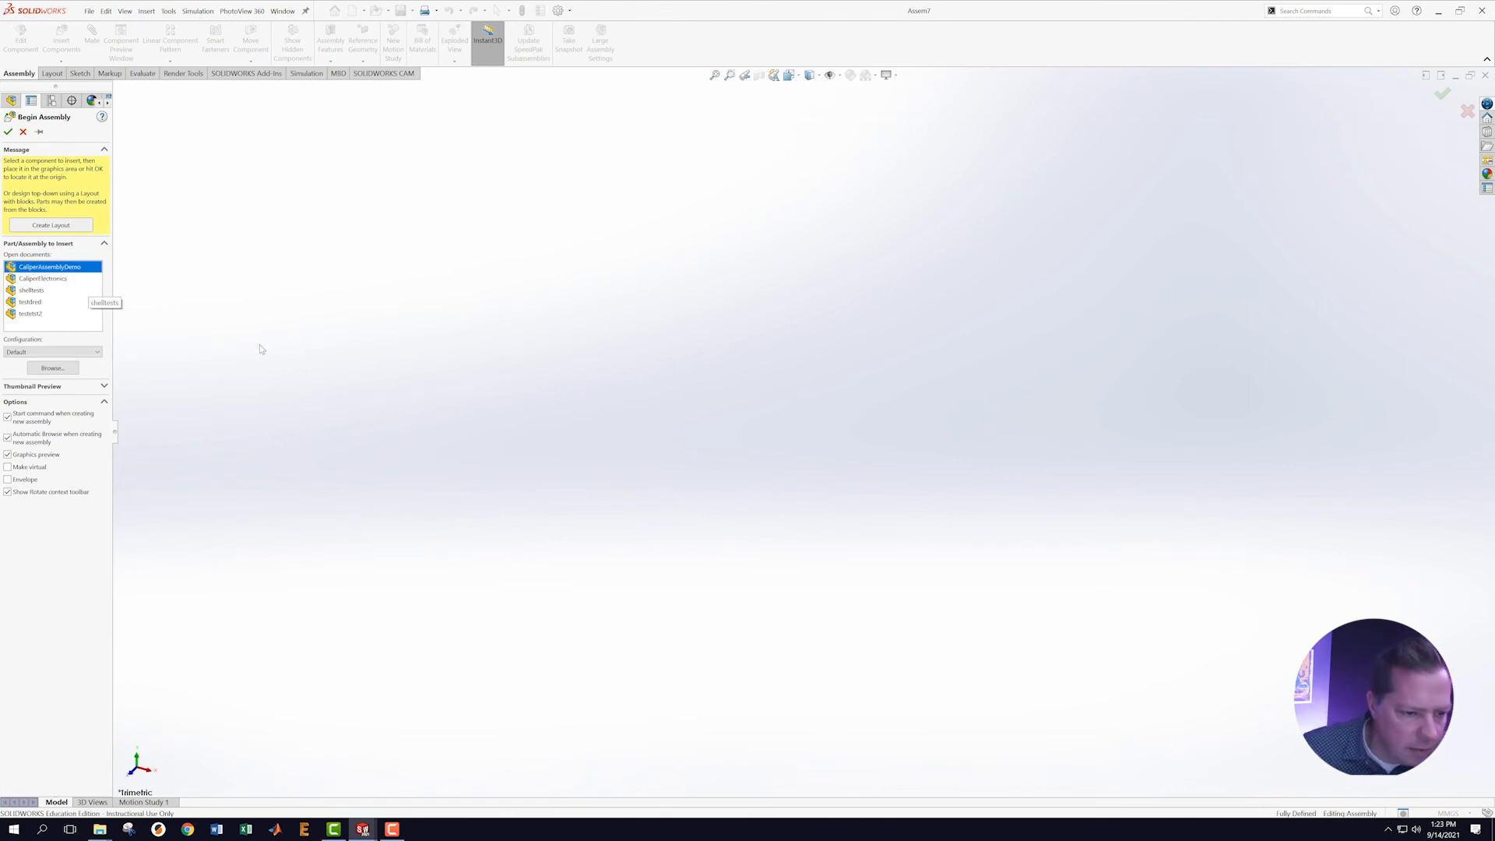
click(930, 476)
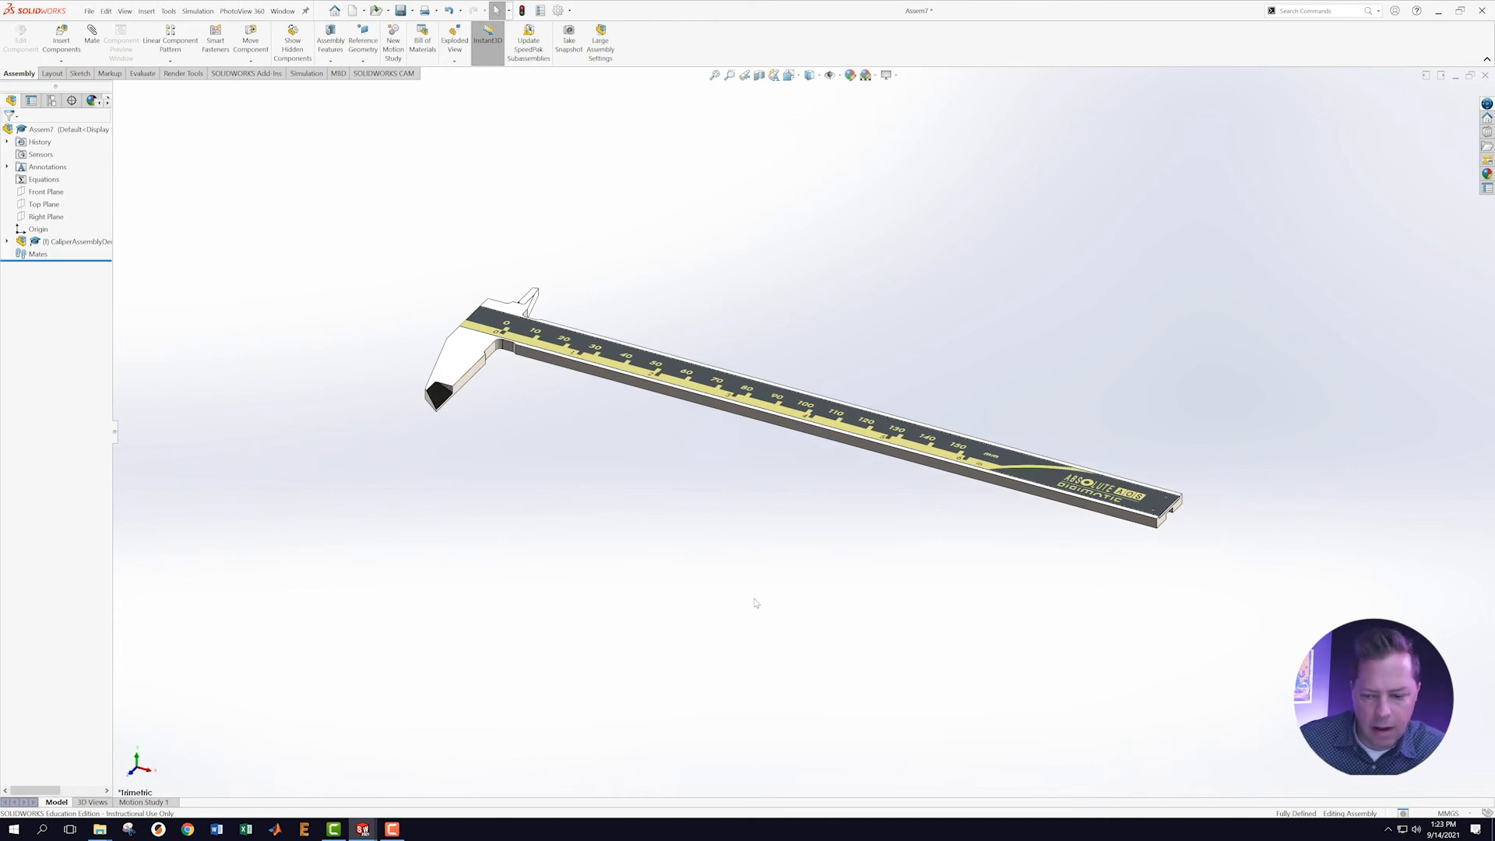
Insert the open CaliperElectronics assembly as a second component and place it below the ruler.
key(ctrl+1)
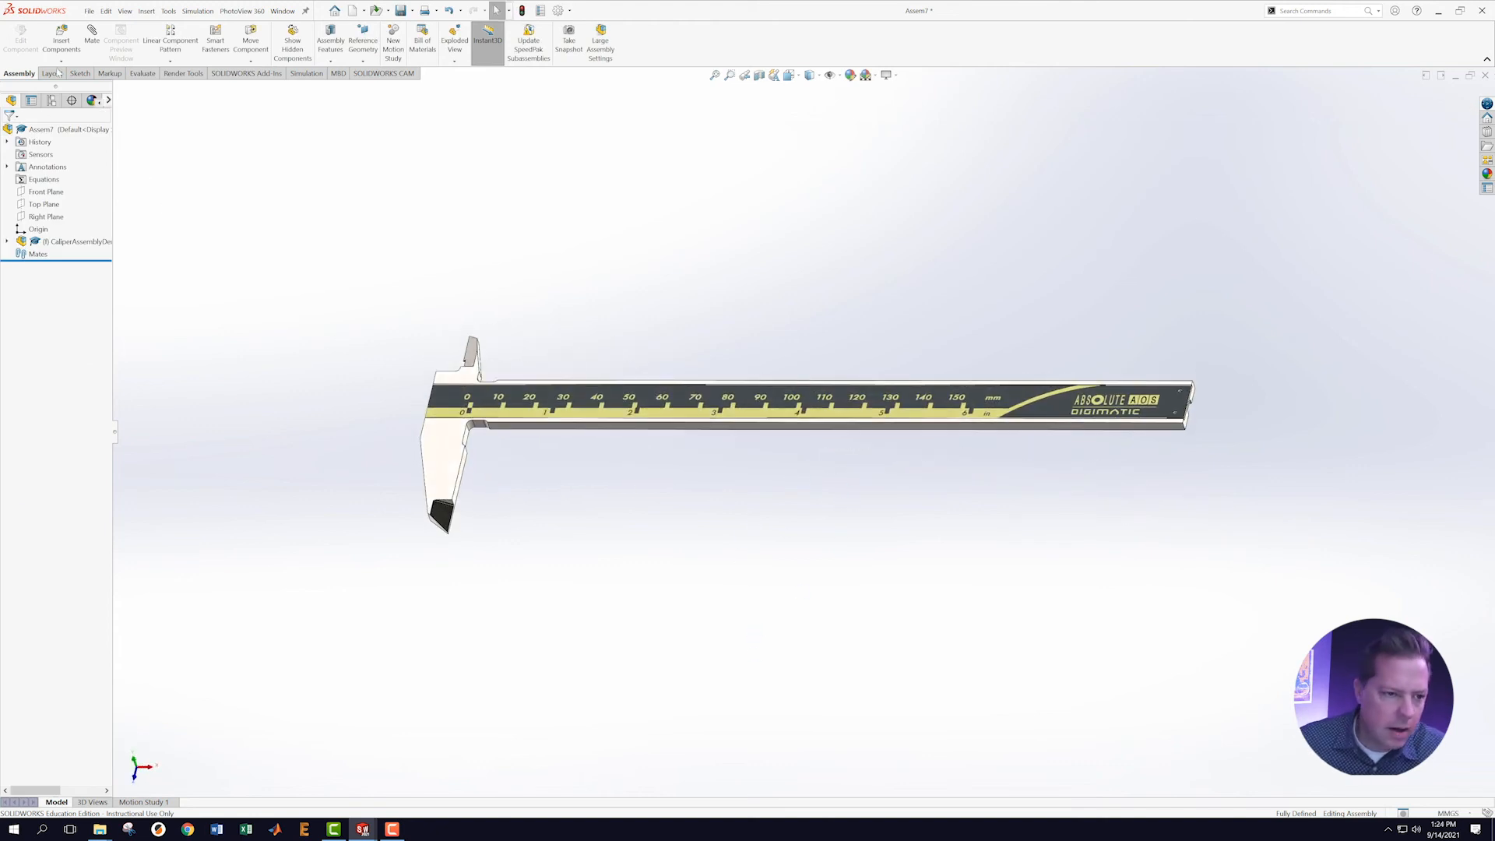
click(62, 39)
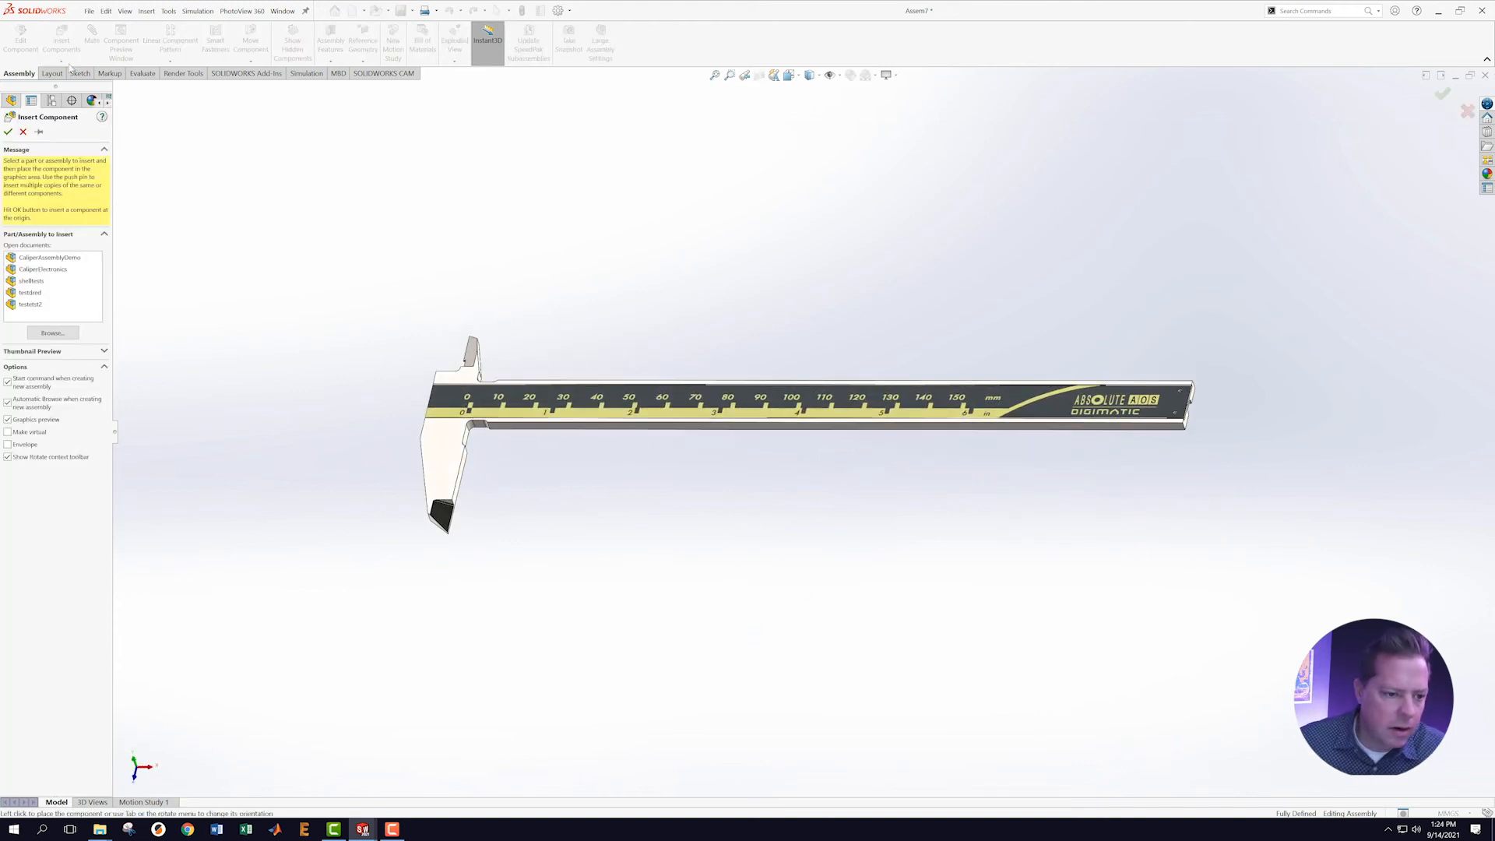
click(41, 268)
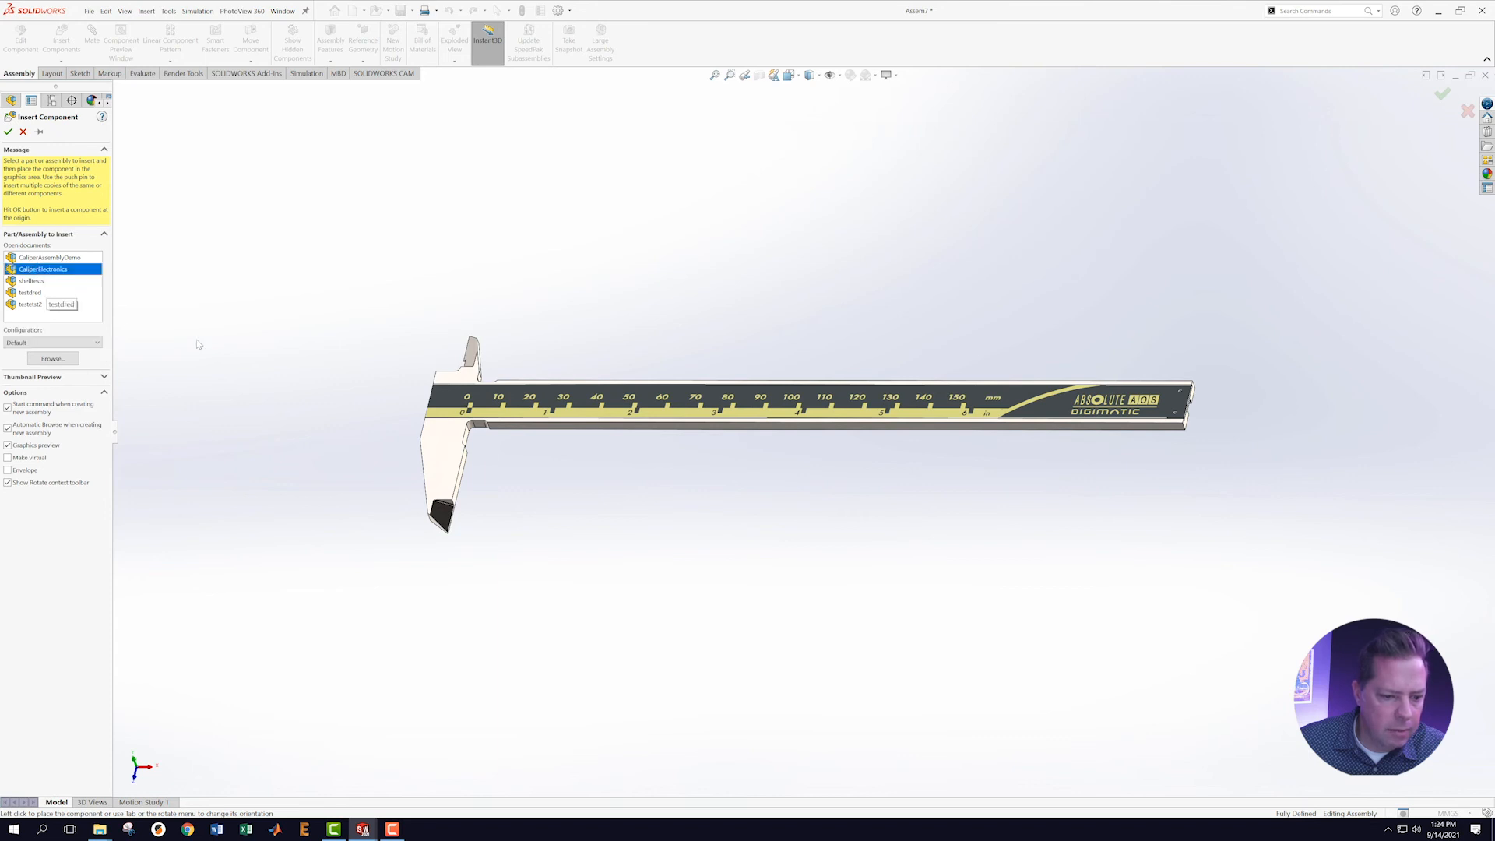
click(942, 548)
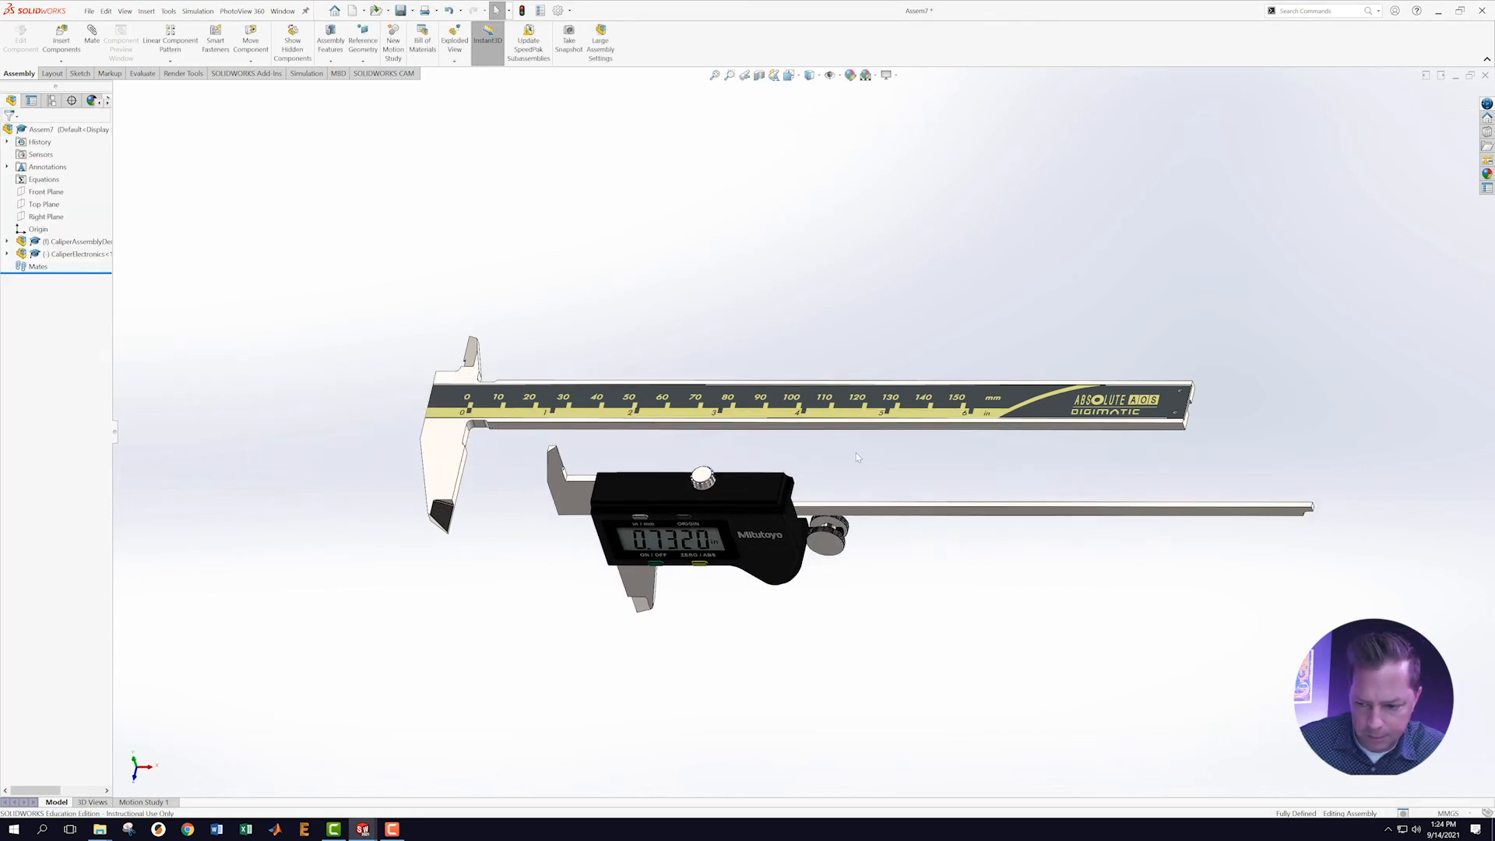
Add a coincident mate between the right jaw's channel floor and the large back face of the ruler's base.
middle_drag(863, 459, 725, 450)
click(620, 447)
middle_drag(554, 477, 775, 458)
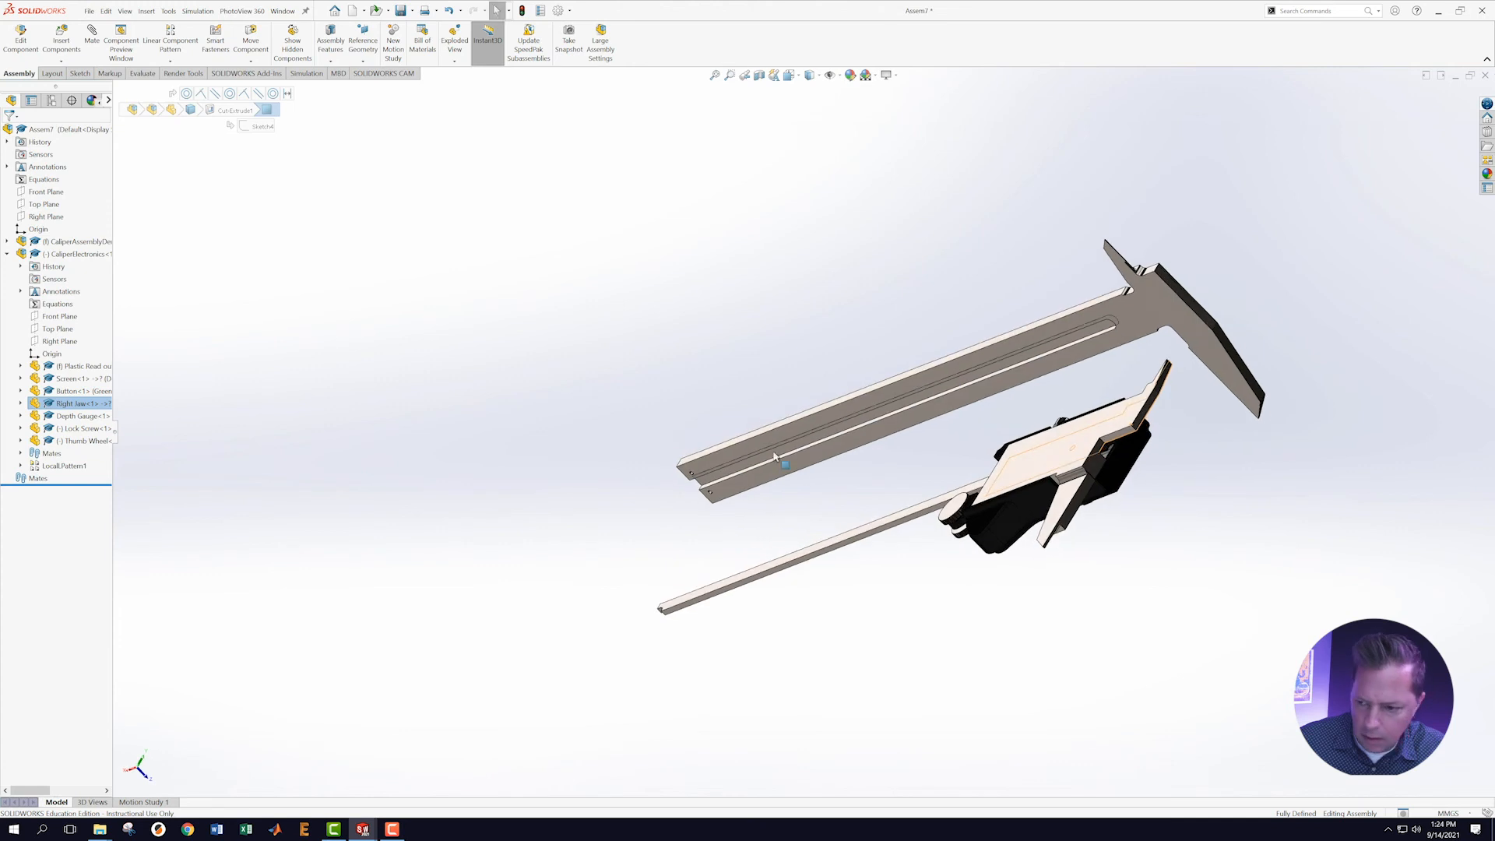
ctrl+click(1140, 312)
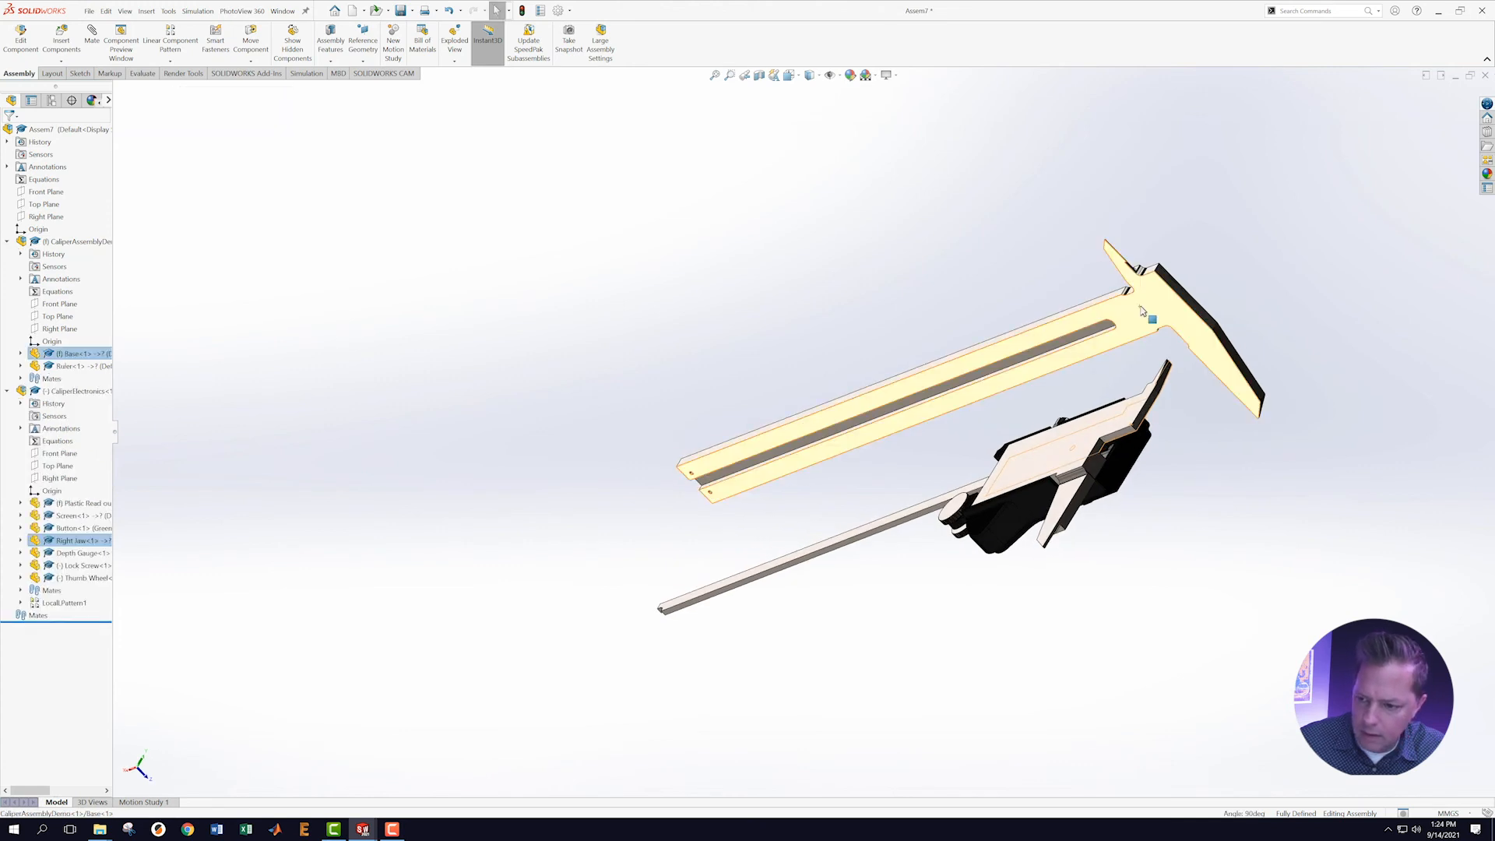
click(1166, 306)
Slide the caliper electronics up over the ruler so the shell's edge nearest the jaws sits just past the 30 mm mark.
middle_drag(1275, 507, 1078, 673)
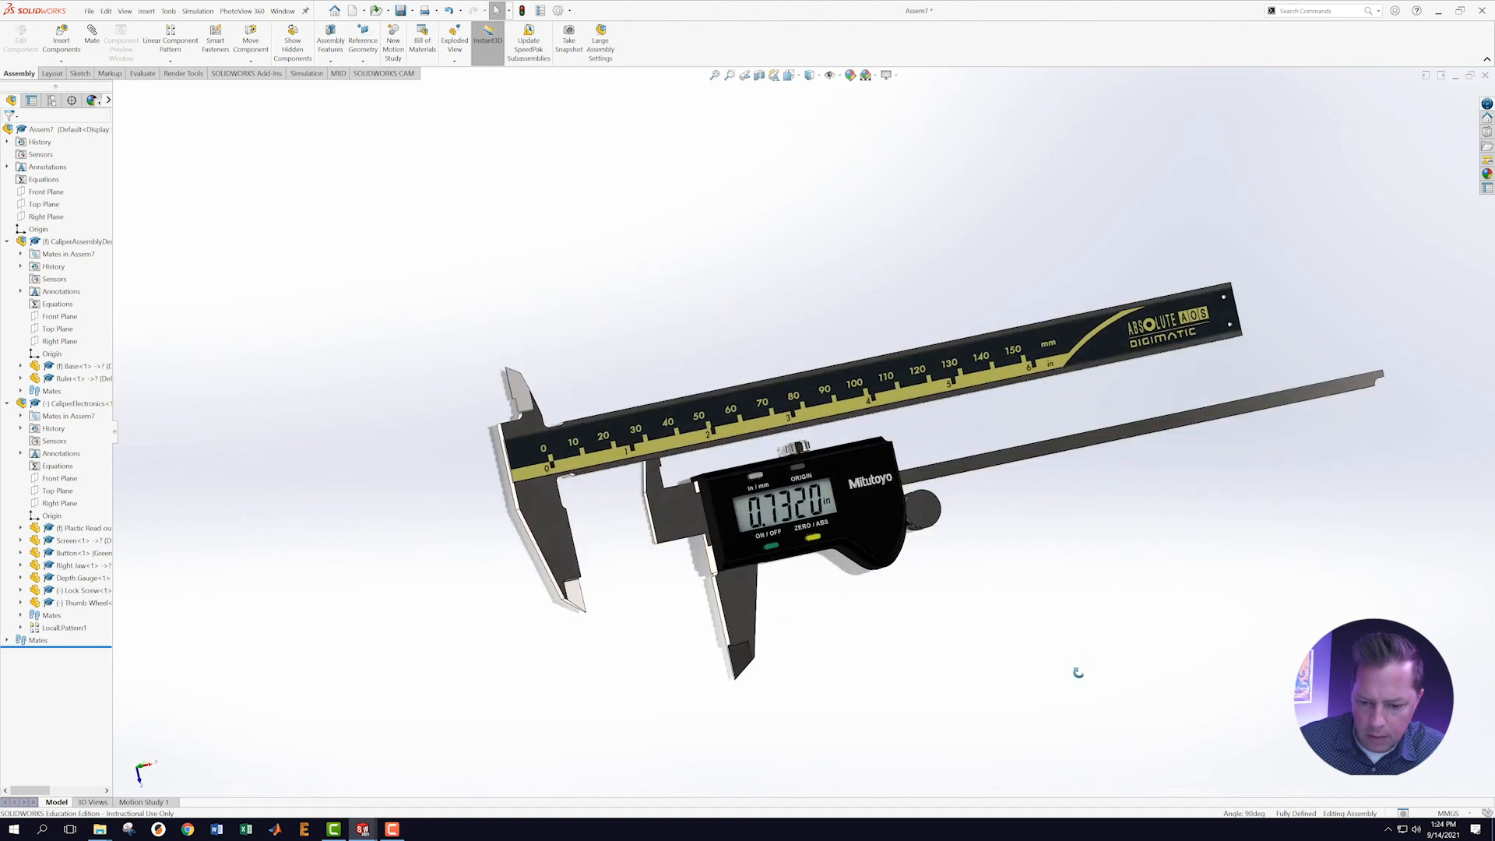
drag(881, 493, 816, 401)
key(Escape)
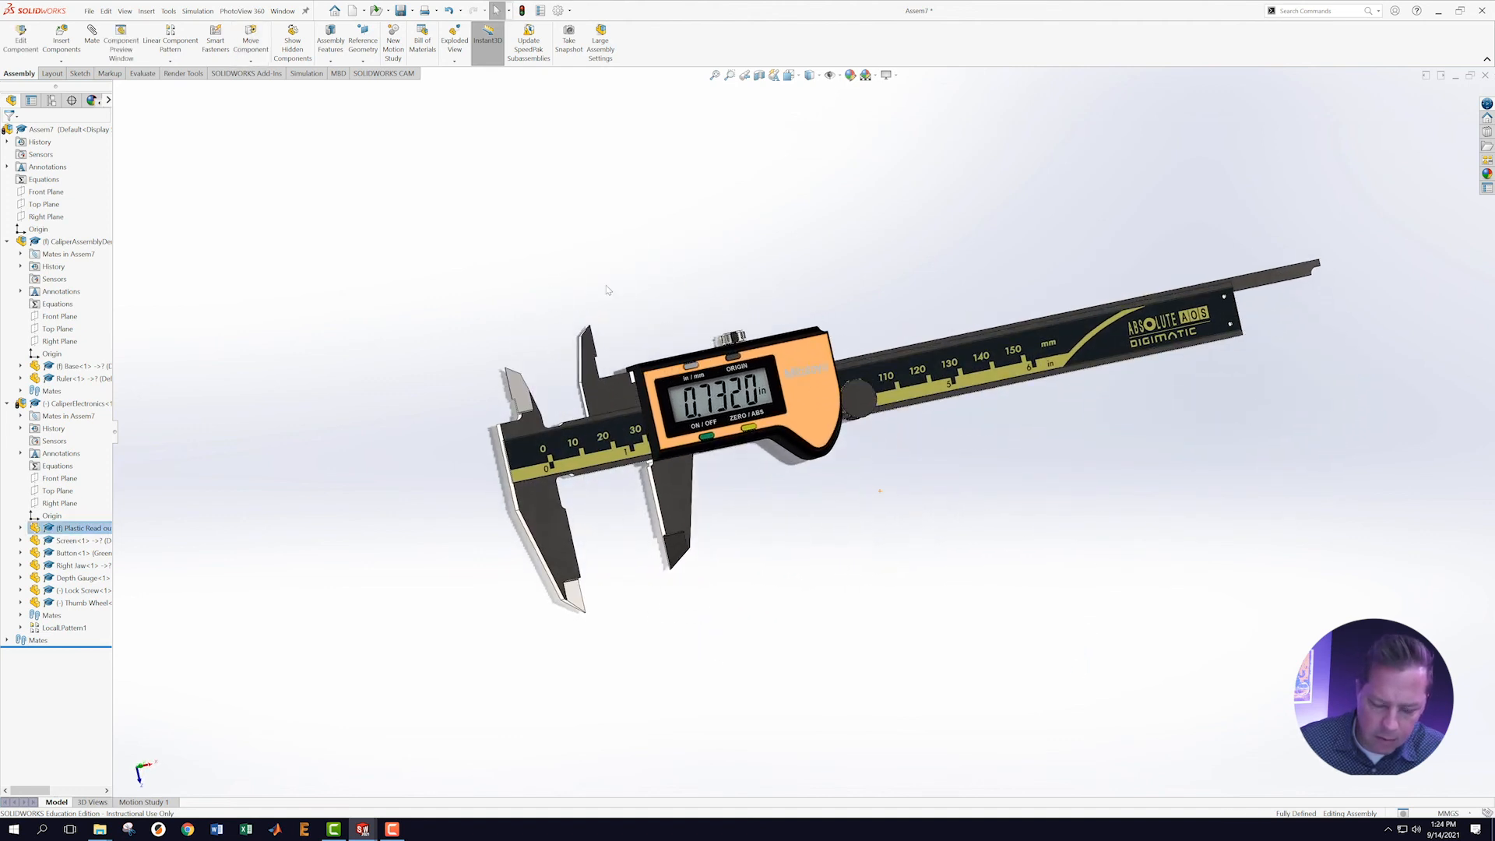
Add a coincident mate between the right jaw's channel side wall and the base's long narrow edge face on the small jaws' side.
scroll(623, 316, down, 5)
middle_drag(705, 352, 749, 339)
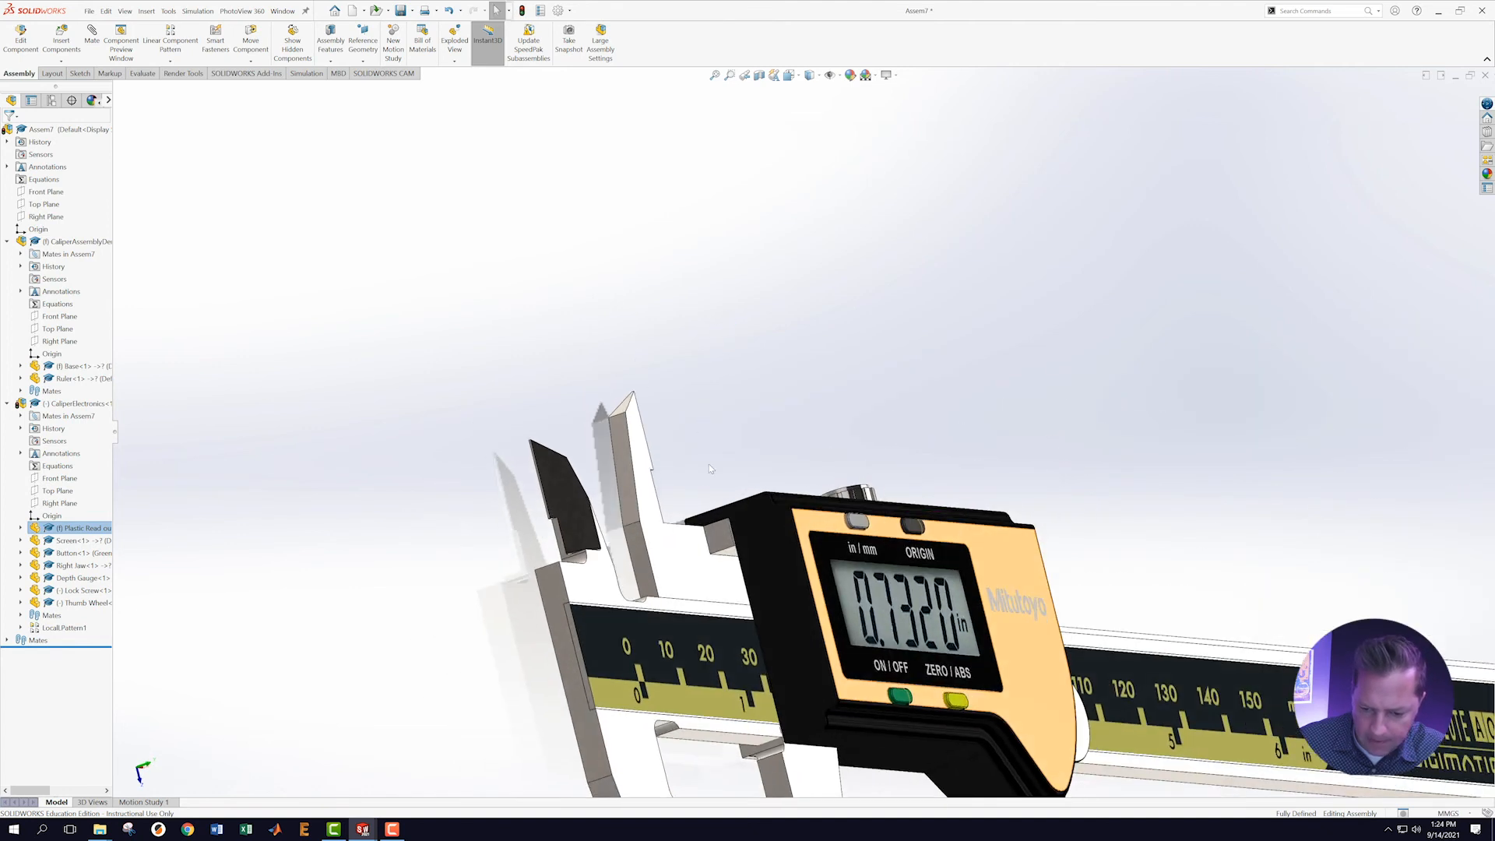
scroll(752, 587, down, 3)
click(776, 590)
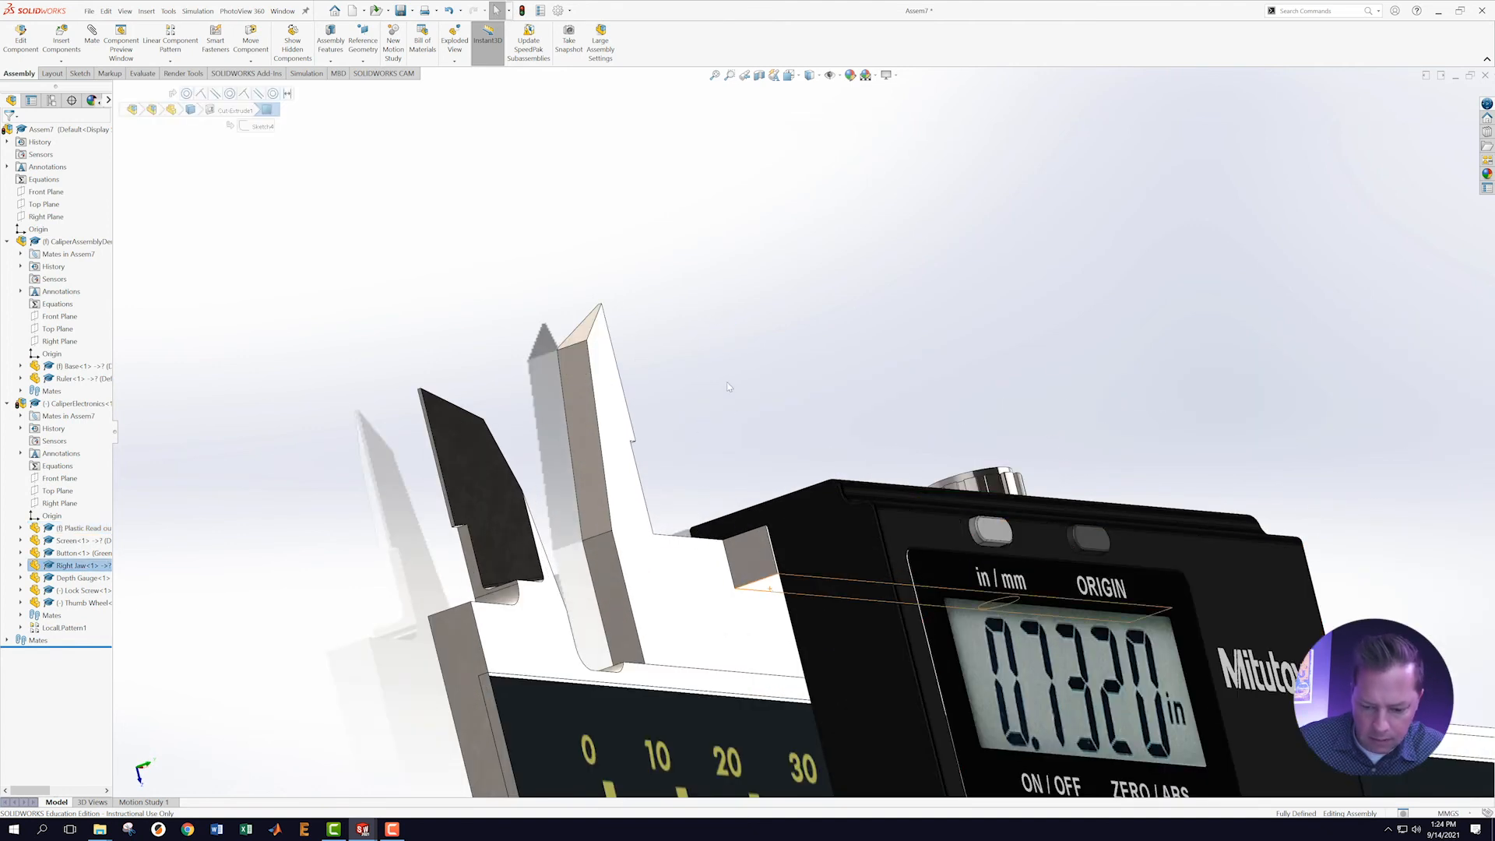
scroll(735, 421, up, 6)
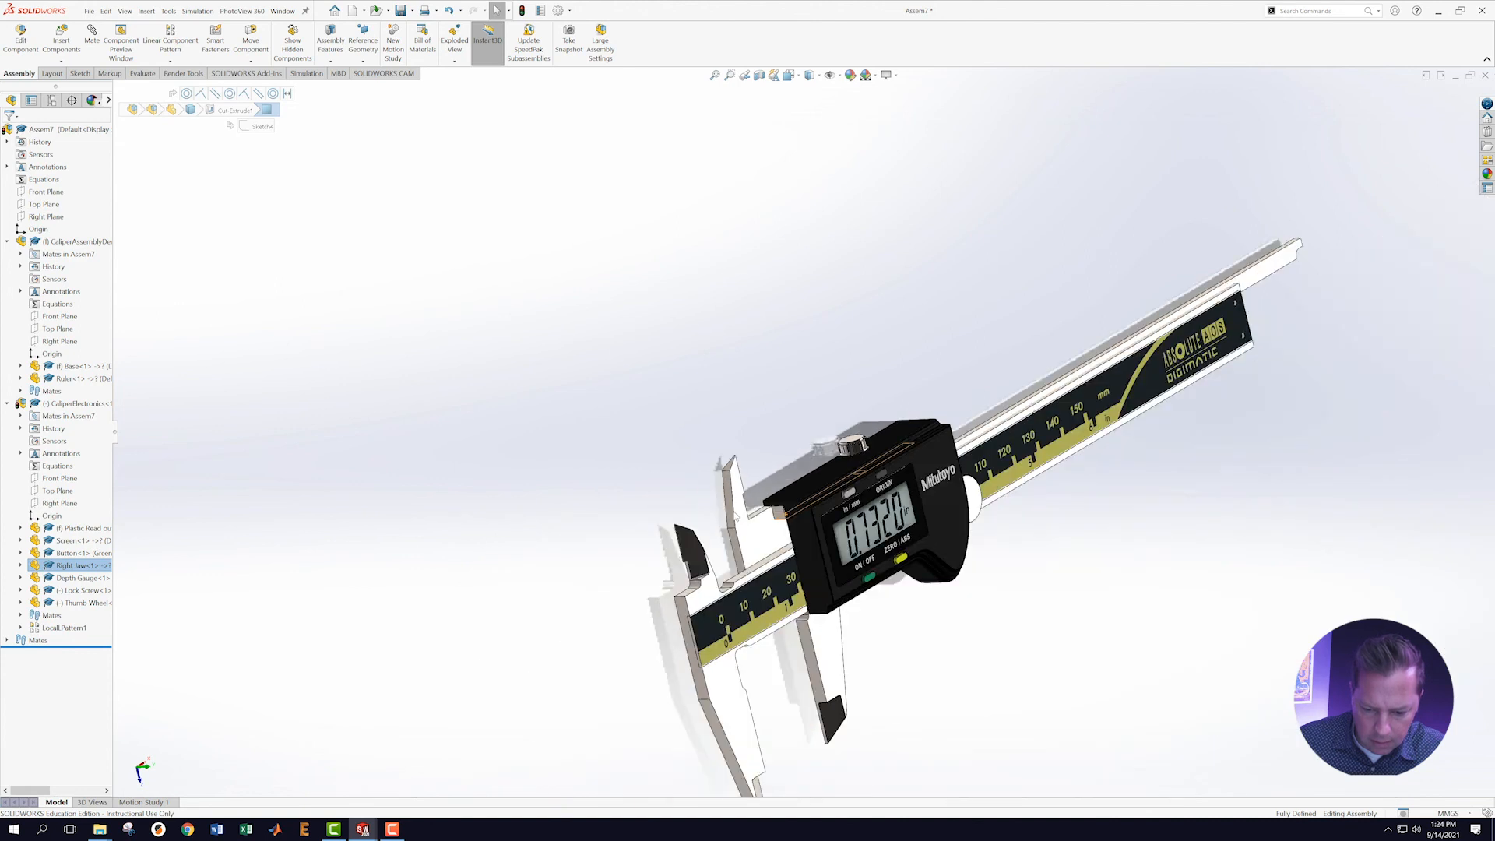
scroll(763, 559, down, 2)
ctrl+click(781, 574)
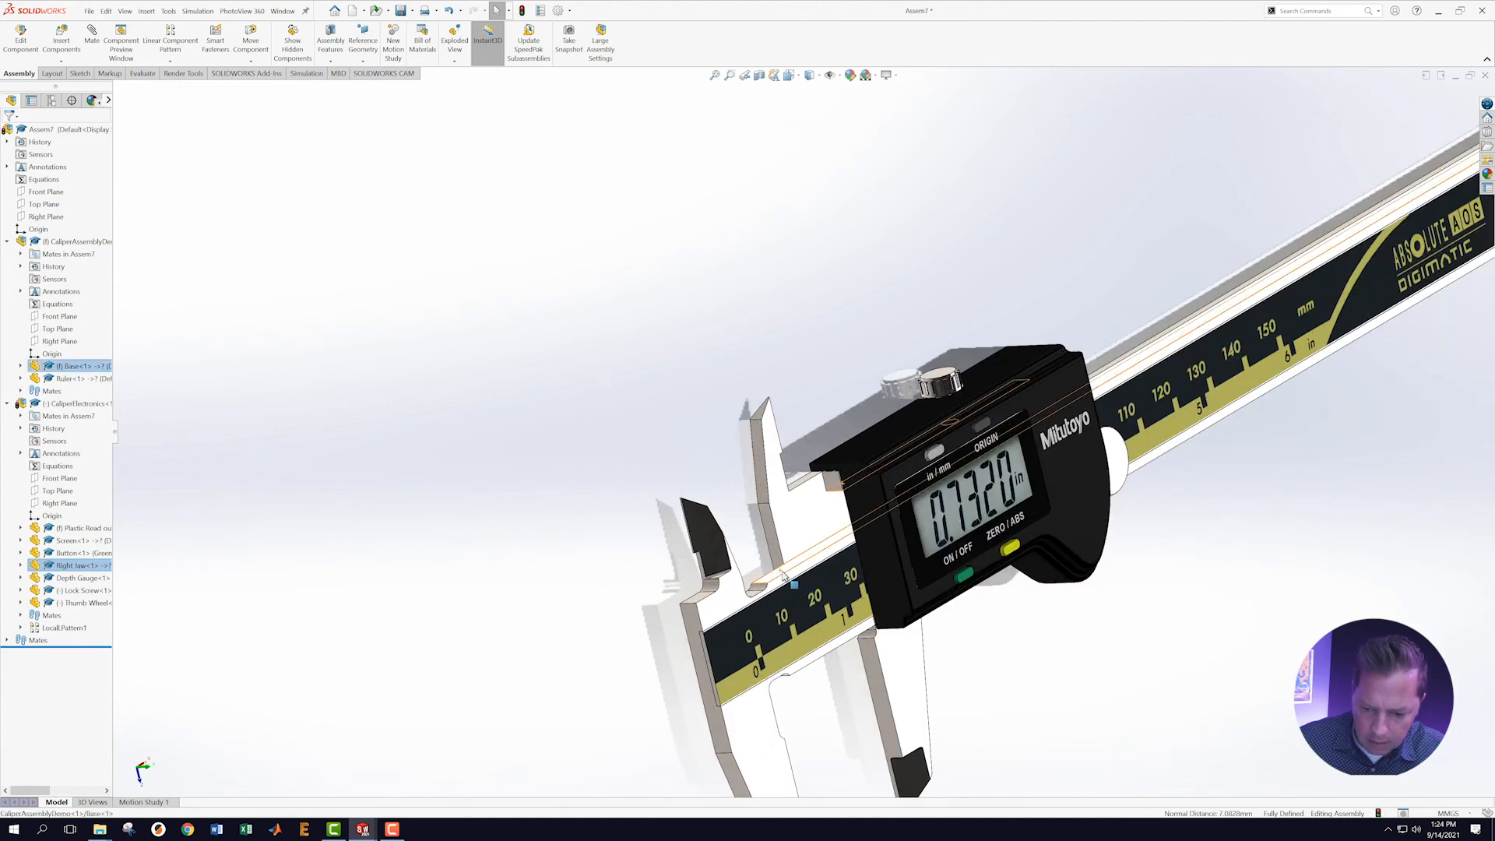
click(806, 566)
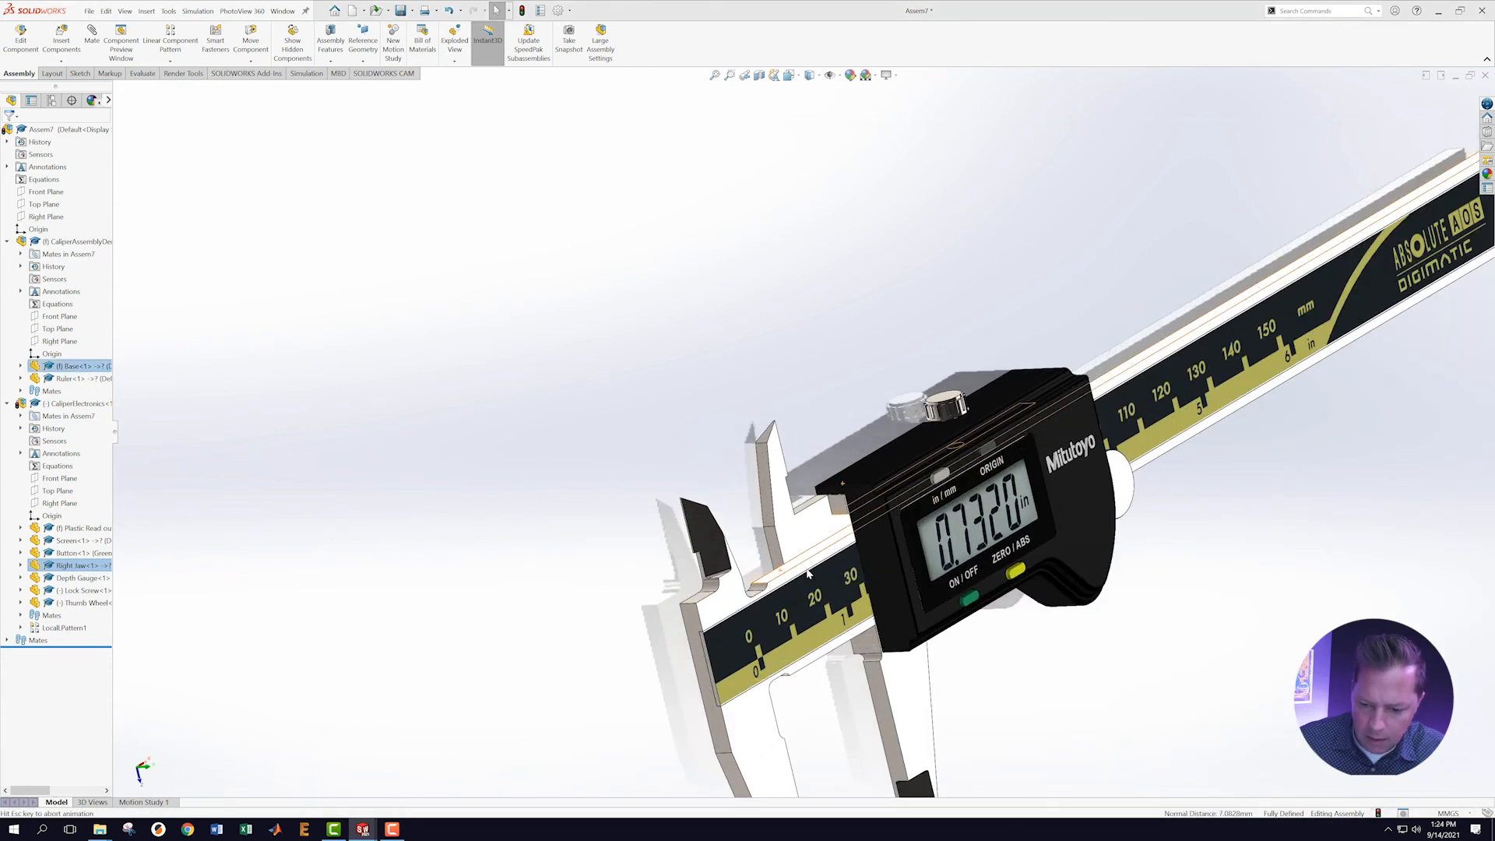
Slide the caliper electronics along the ruler until the jaws close, and check how the jaw tips meet.
scroll(1216, 539, up, 5)
scroll(1076, 460, down, 2)
middle_drag(1076, 461, 772, 502)
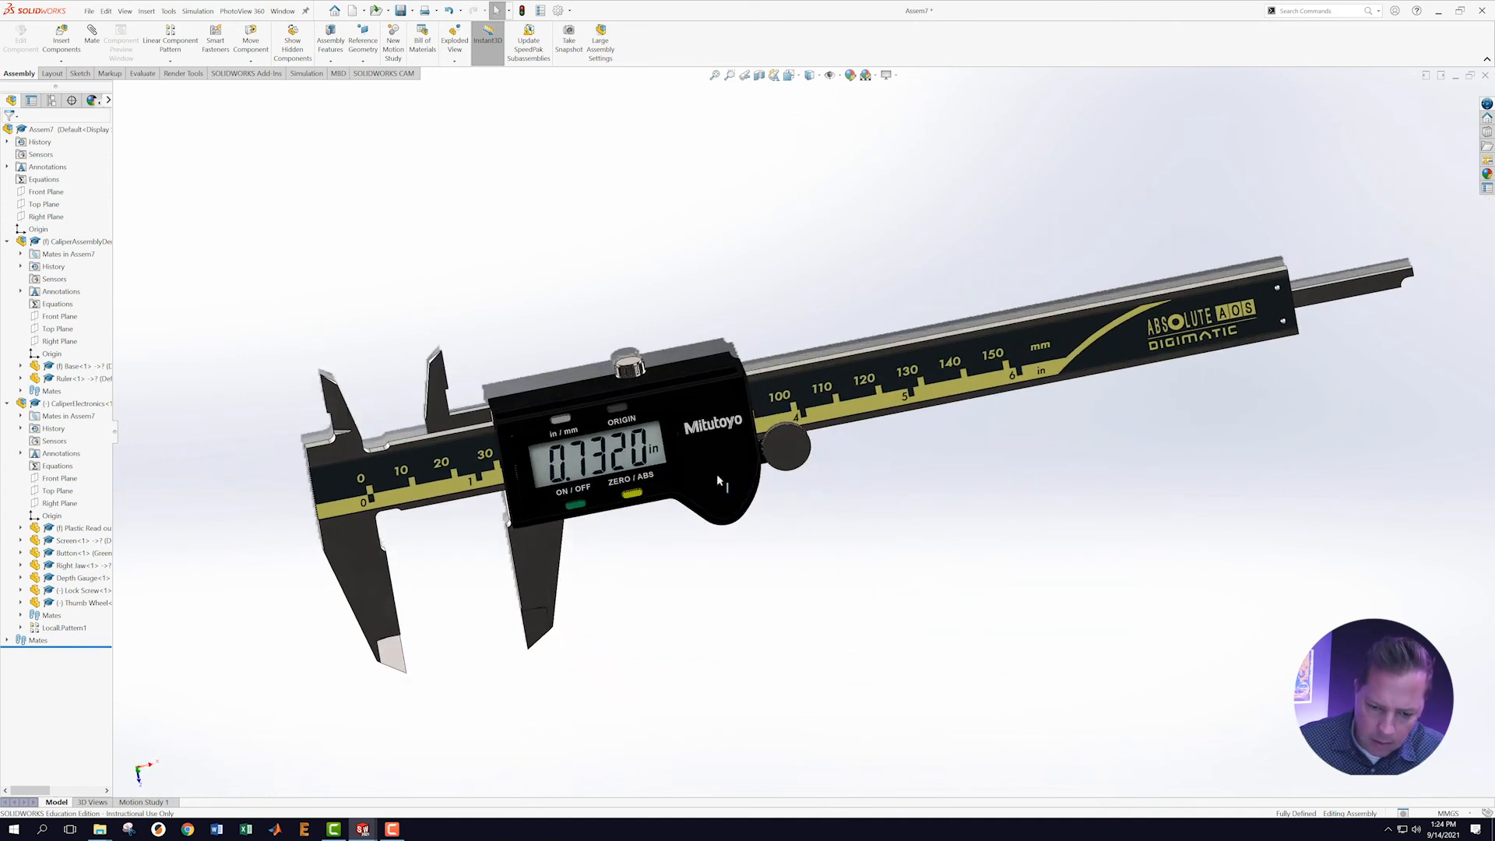
drag(600, 413, 450, 447)
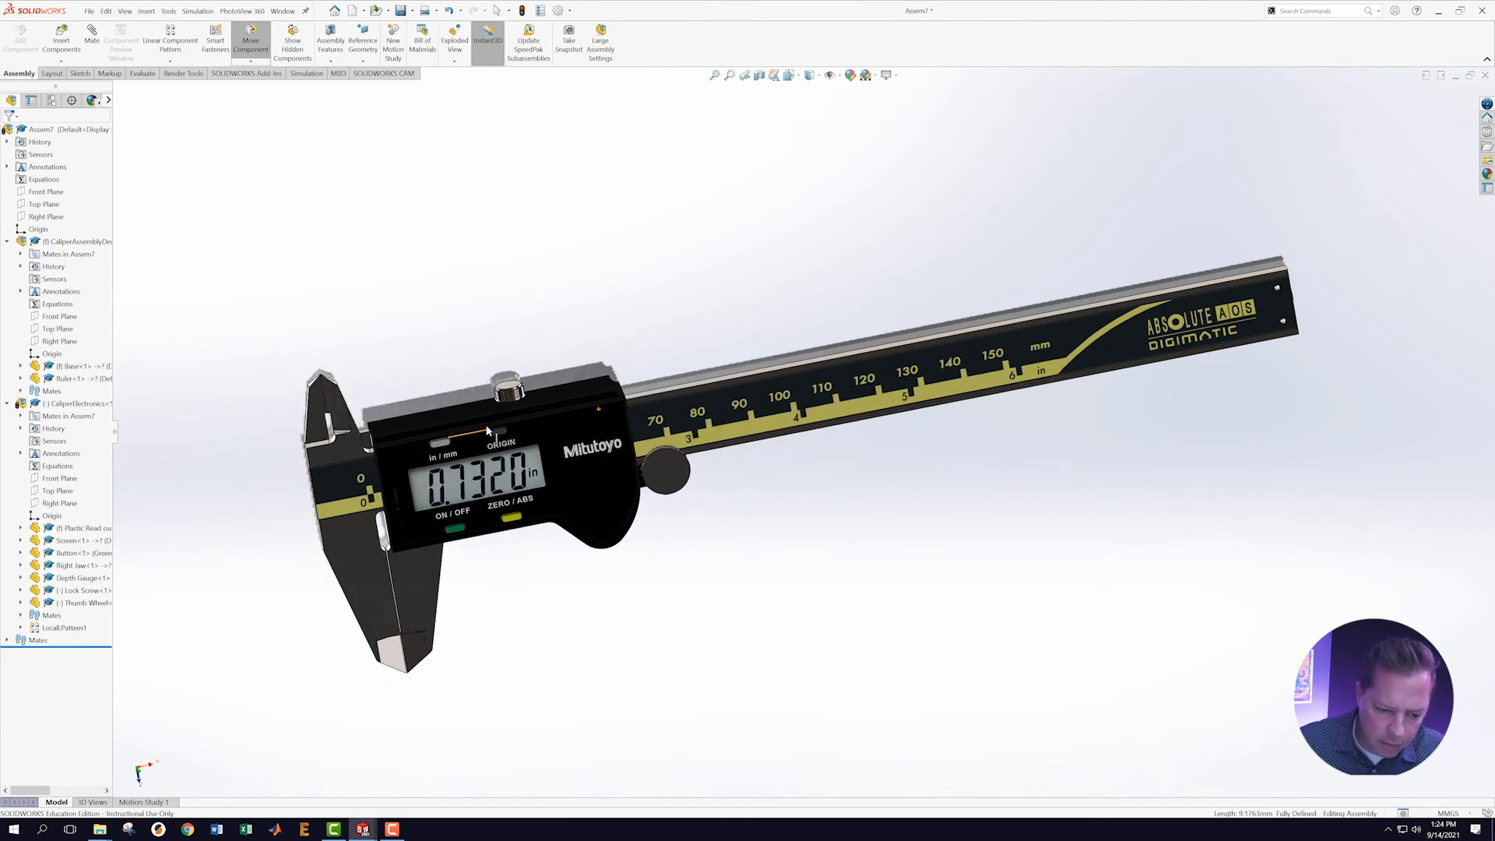
scroll(453, 589, up, 3)
scroll(454, 604, down, 5)
scroll(811, 467, down, 1)
middle_drag(858, 407, 860, 492)
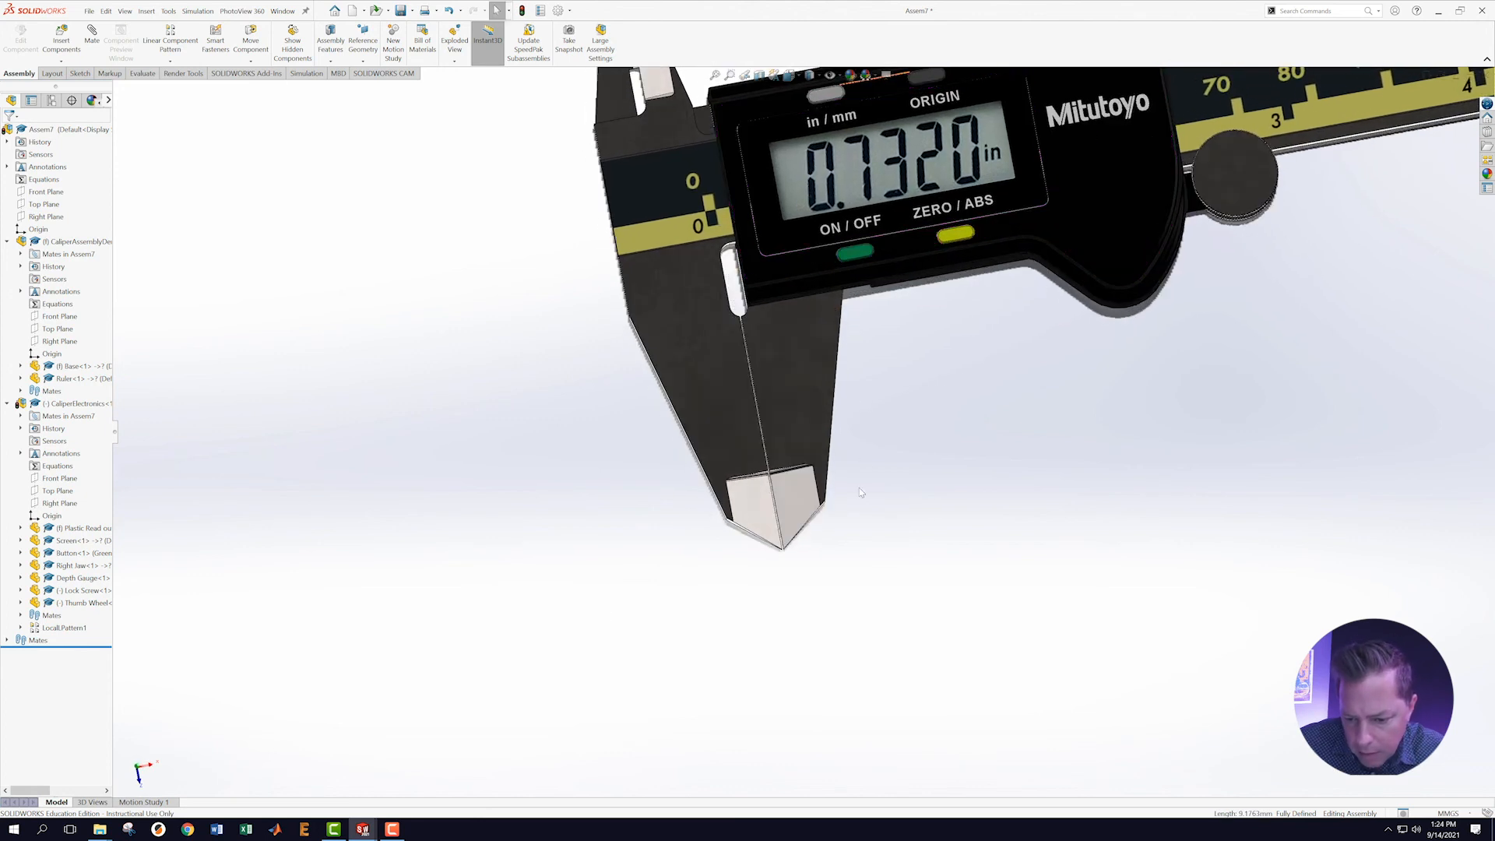
scroll(961, 451, up, 6)
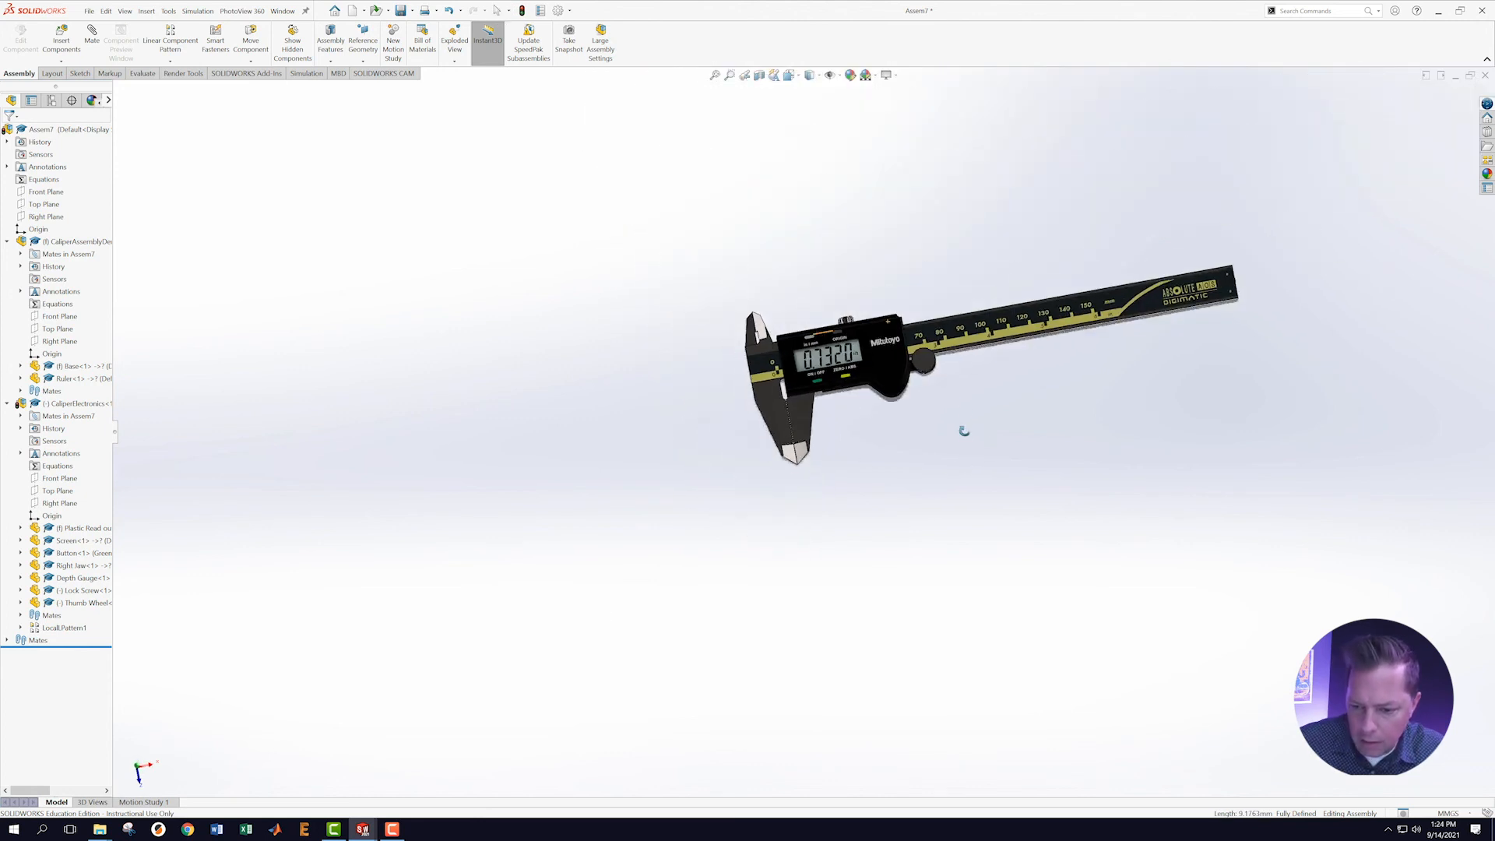
scroll(966, 412, down, 4)
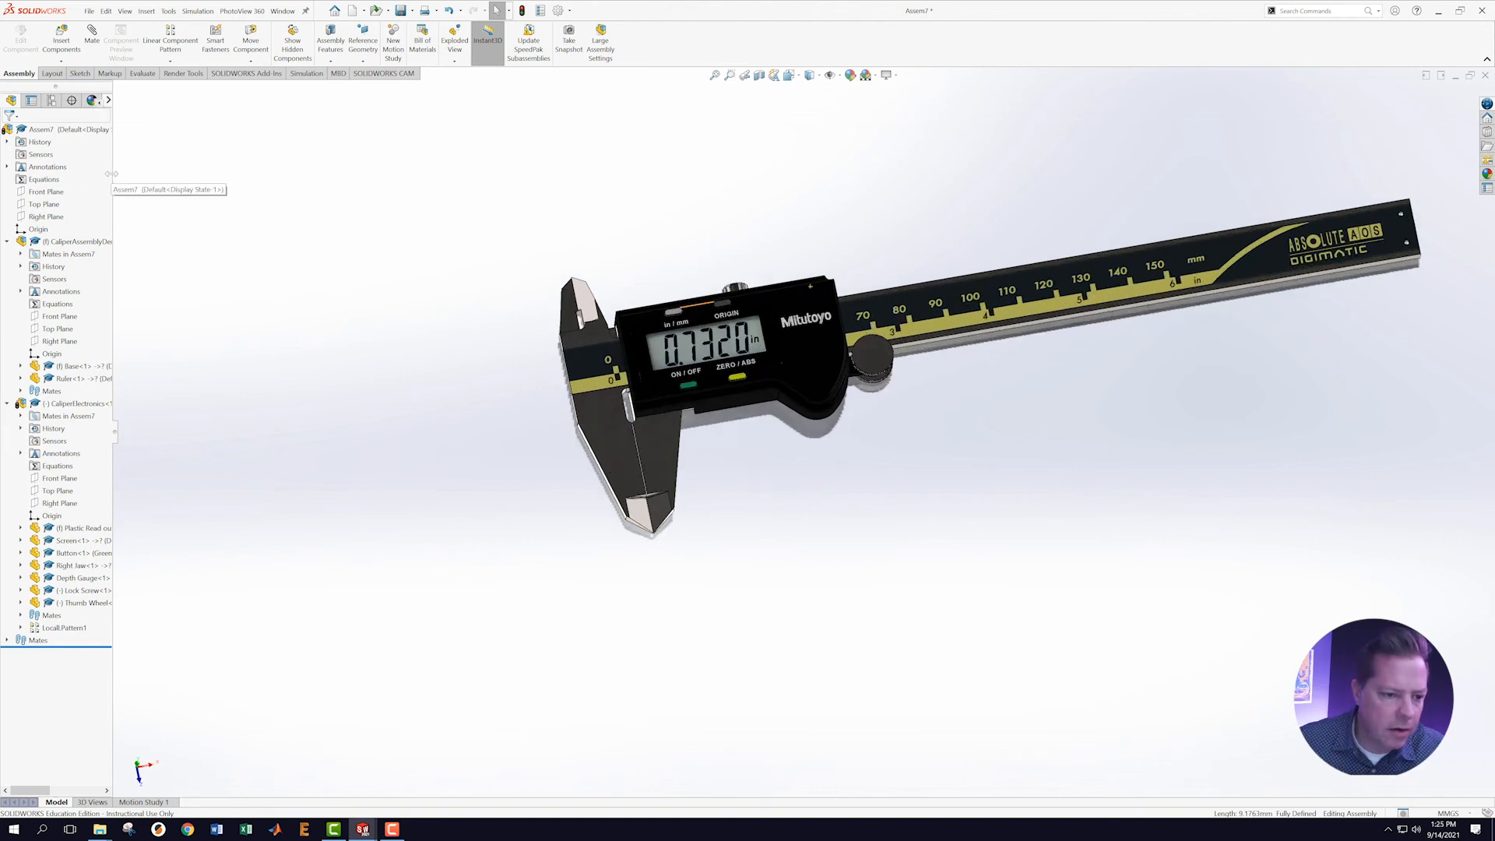
Widen the feature tree pane and turn off the floor shadow of the scene.
drag(127, 174, 187, 174)
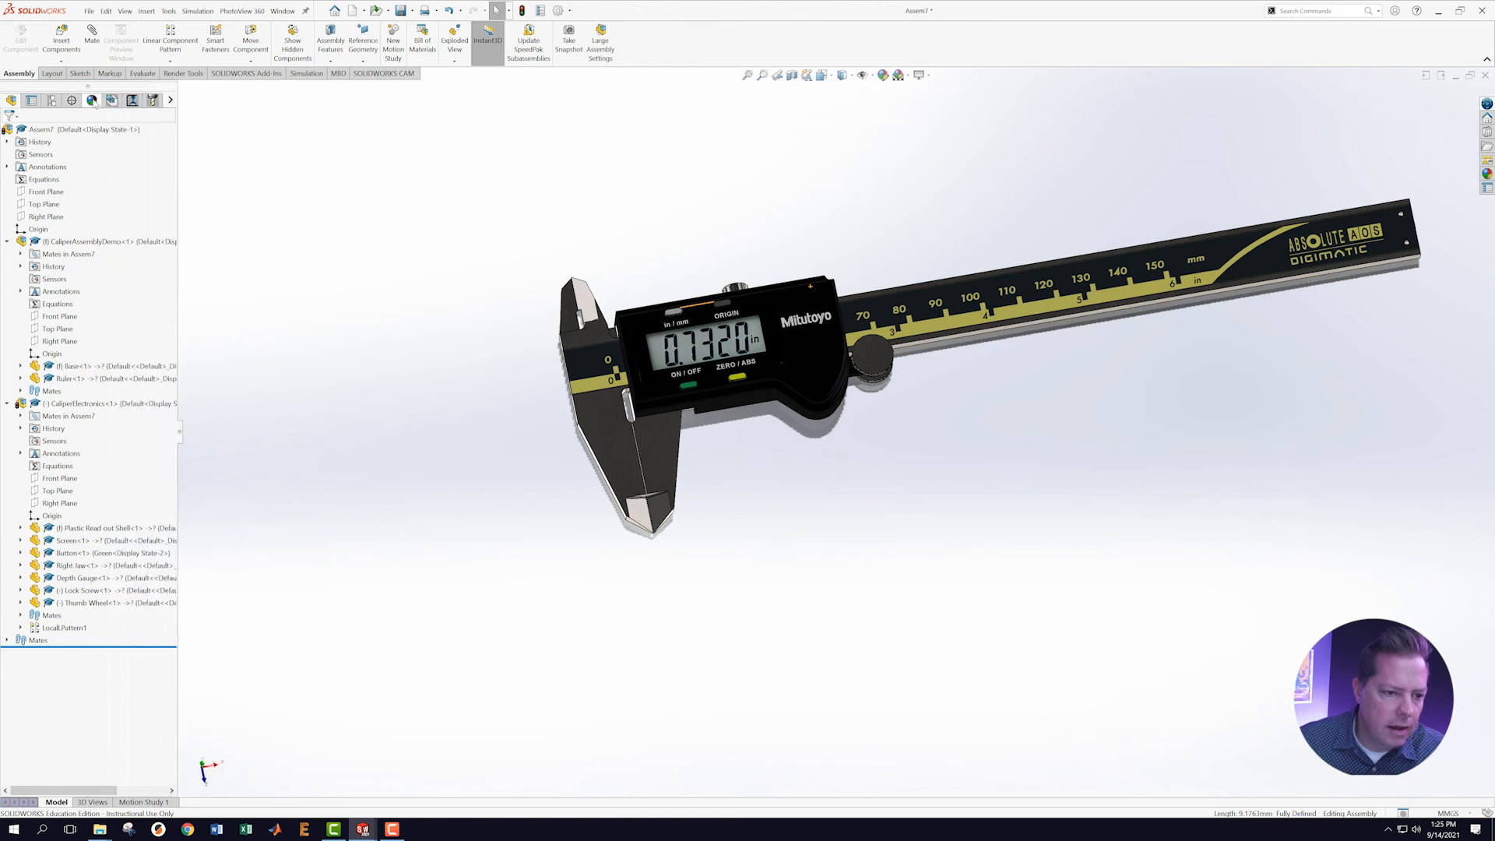
click(92, 101)
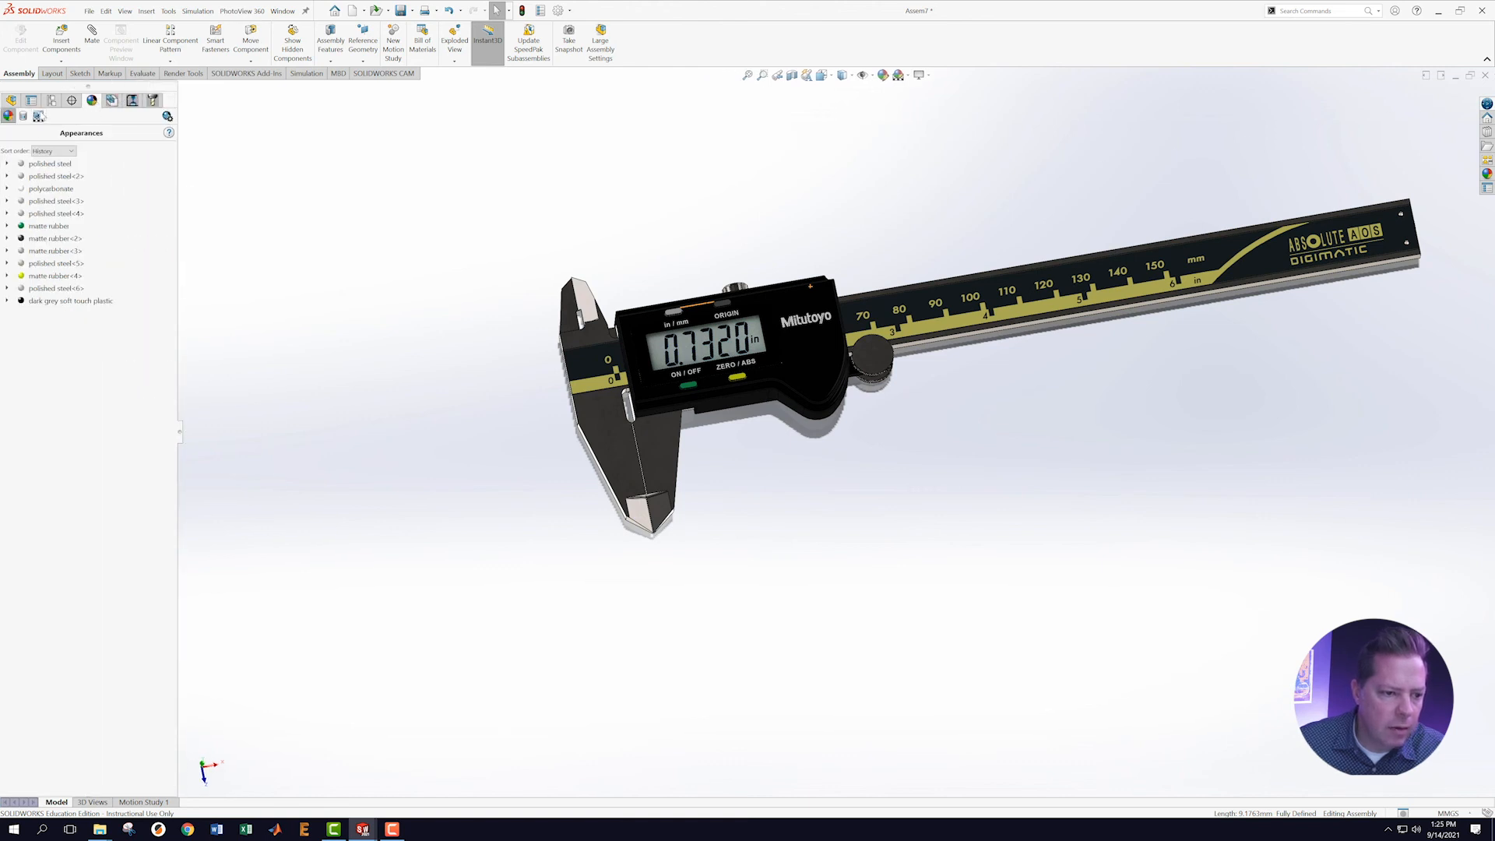
click(39, 116)
right_click(39, 153)
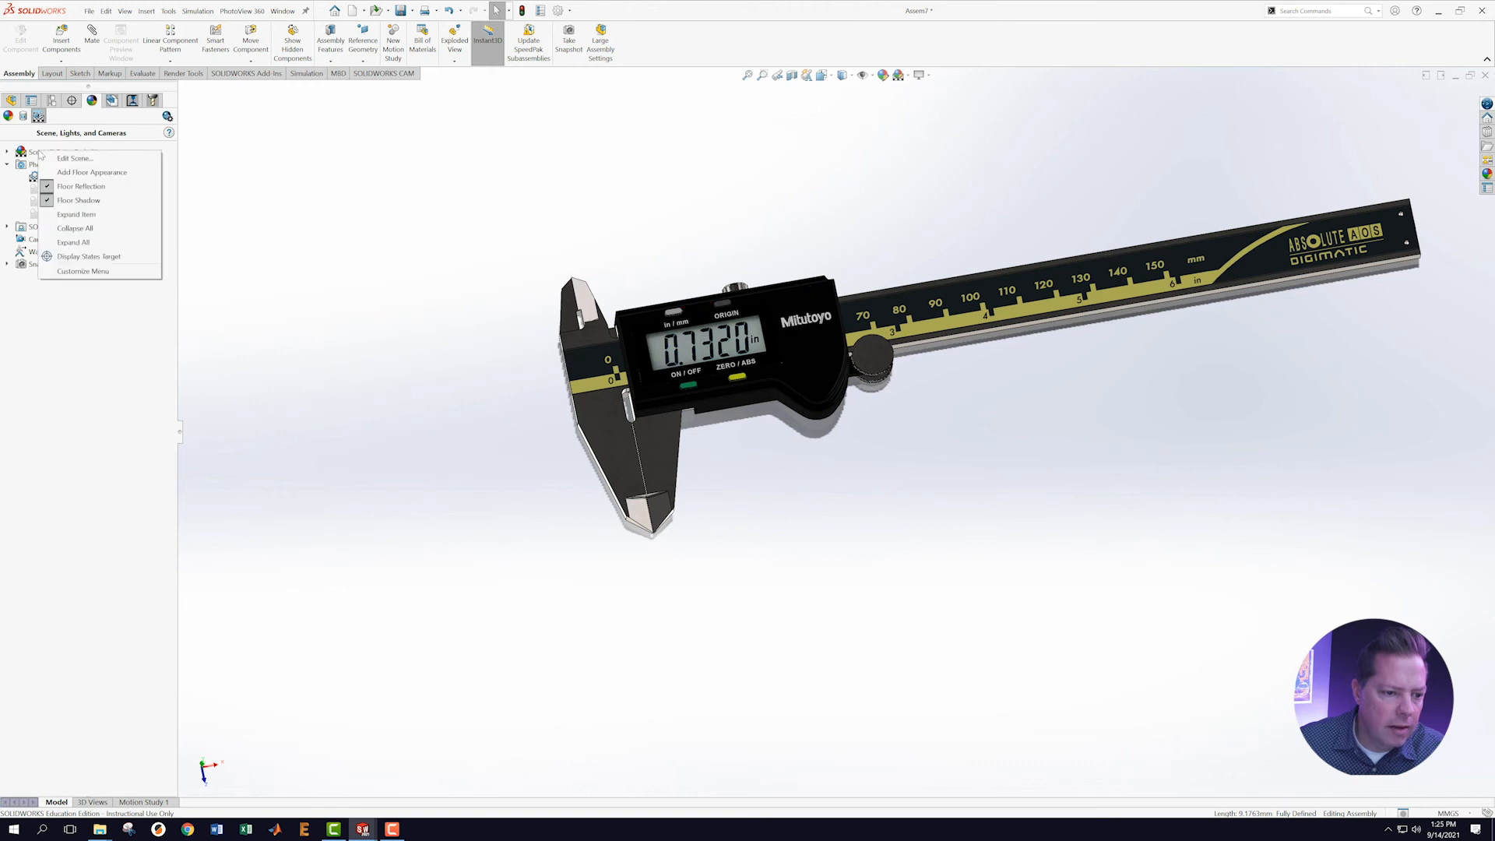
click(50, 201)
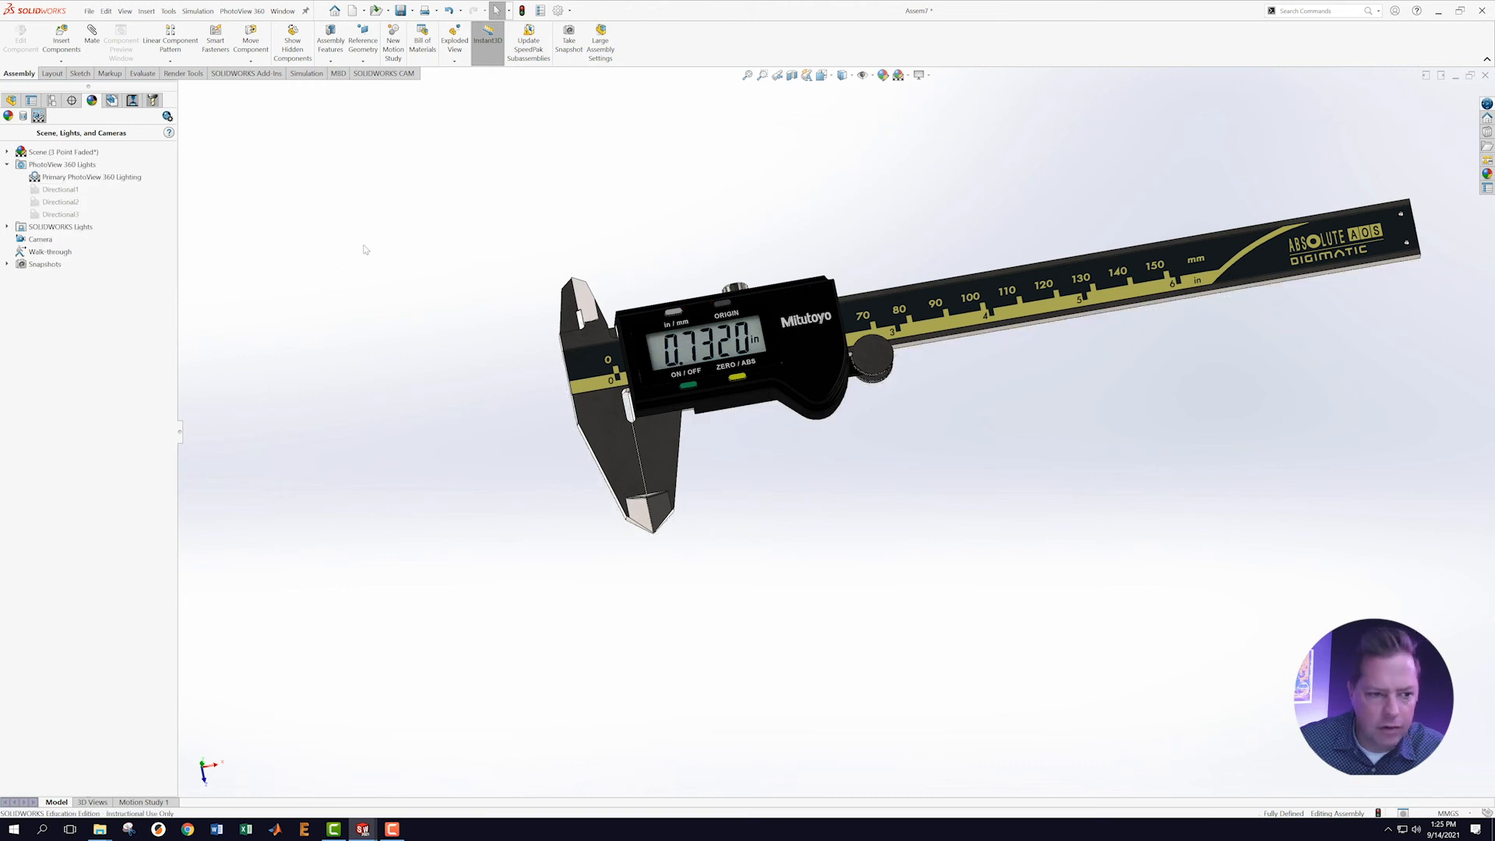
Insert the Bottom Securing Plate part from the Calipers folder and place it beside the free end of the ruler.
scroll(983, 402, up, 2)
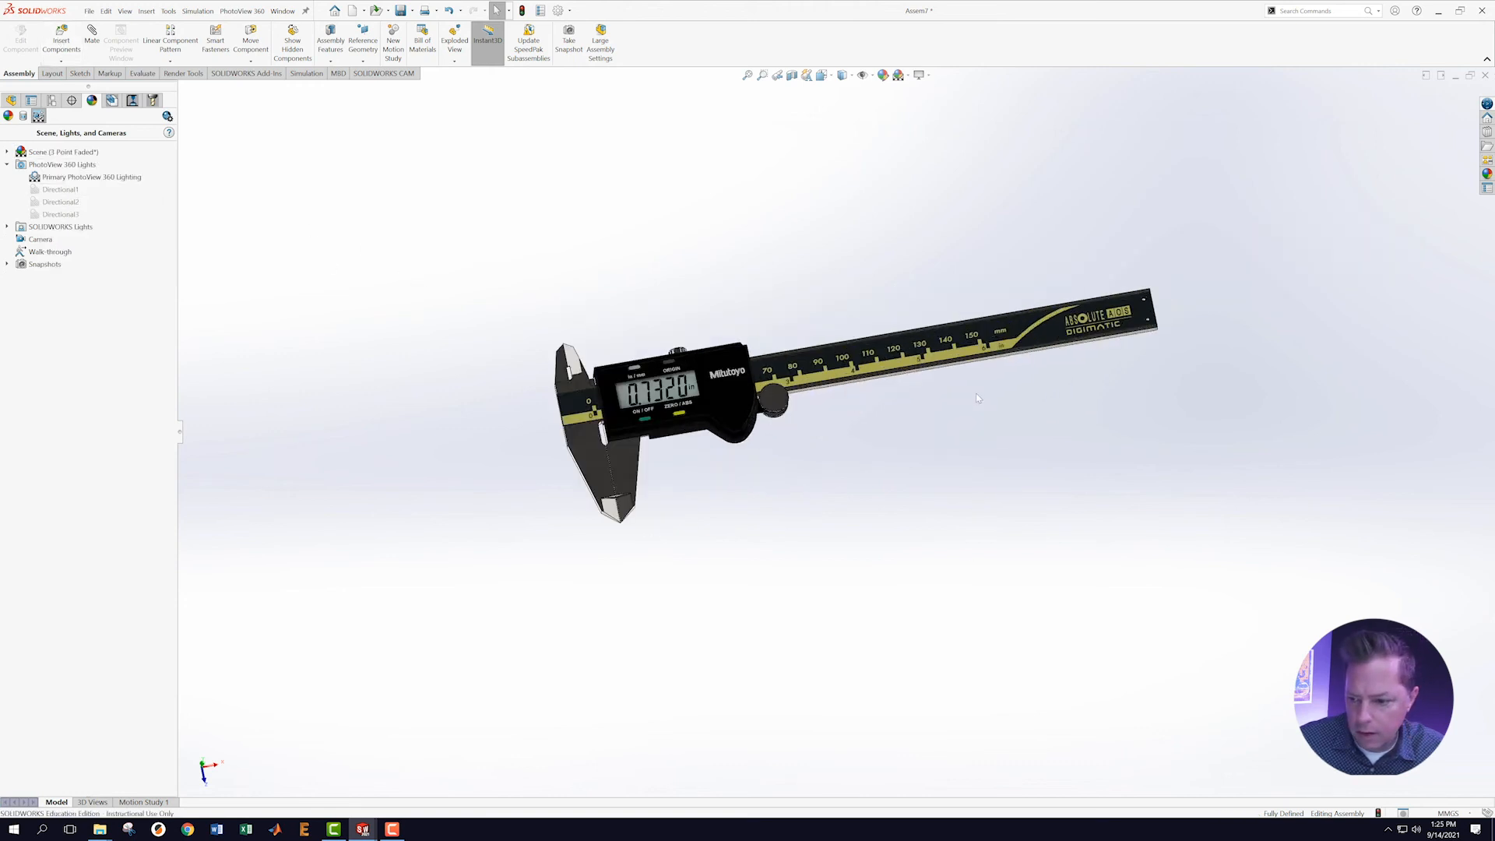
middle_drag(809, 506, 912, 405)
scroll(1091, 432, down, 6)
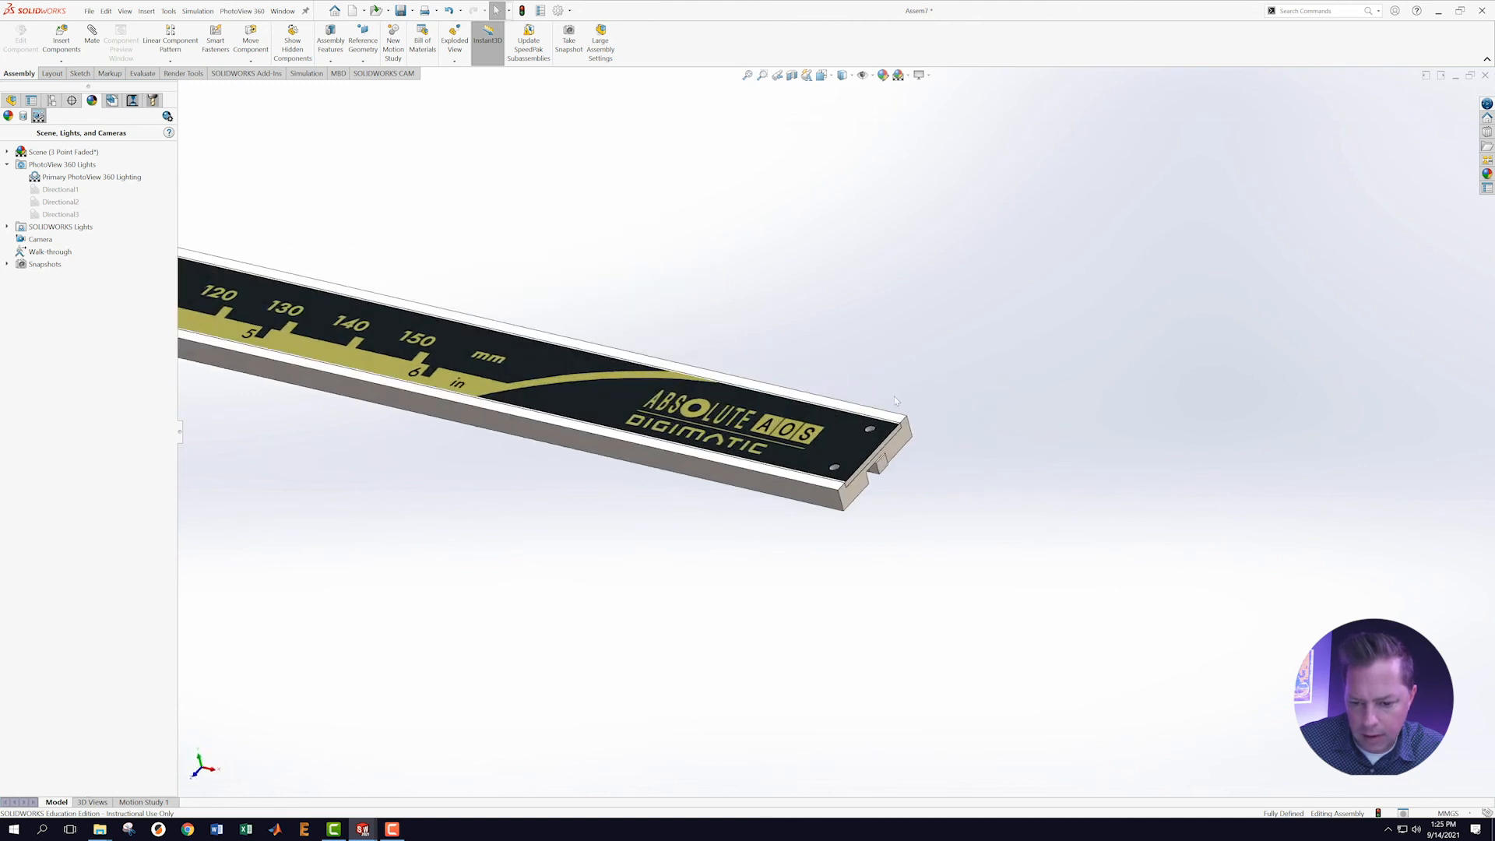
scroll(756, 510, up, 4)
scroll(750, 473, down, 3)
middle_drag(928, 330, 862, 507)
scroll(864, 468, up, 4)
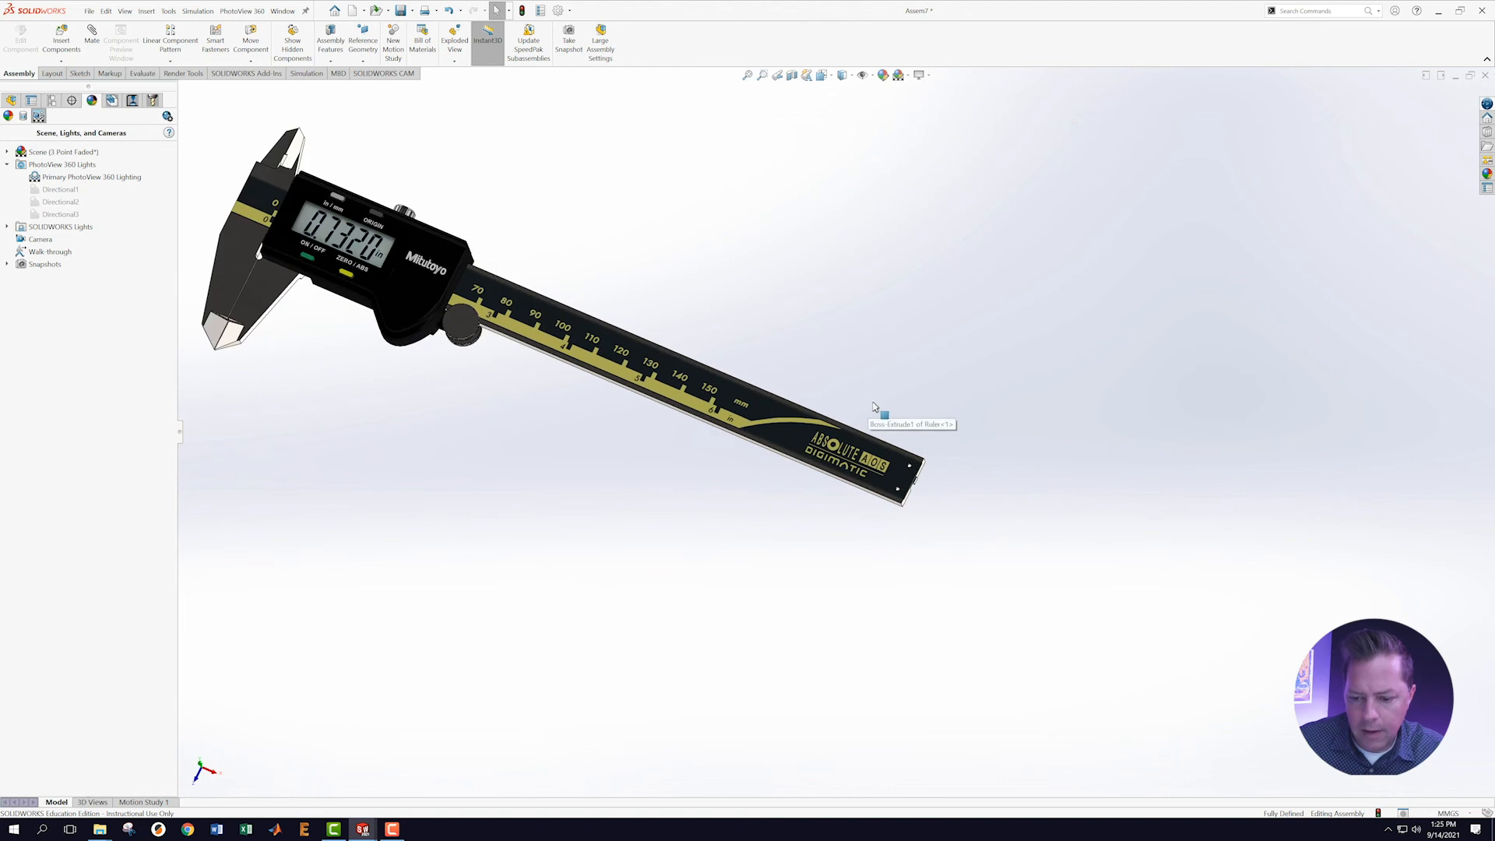
click(89, 12)
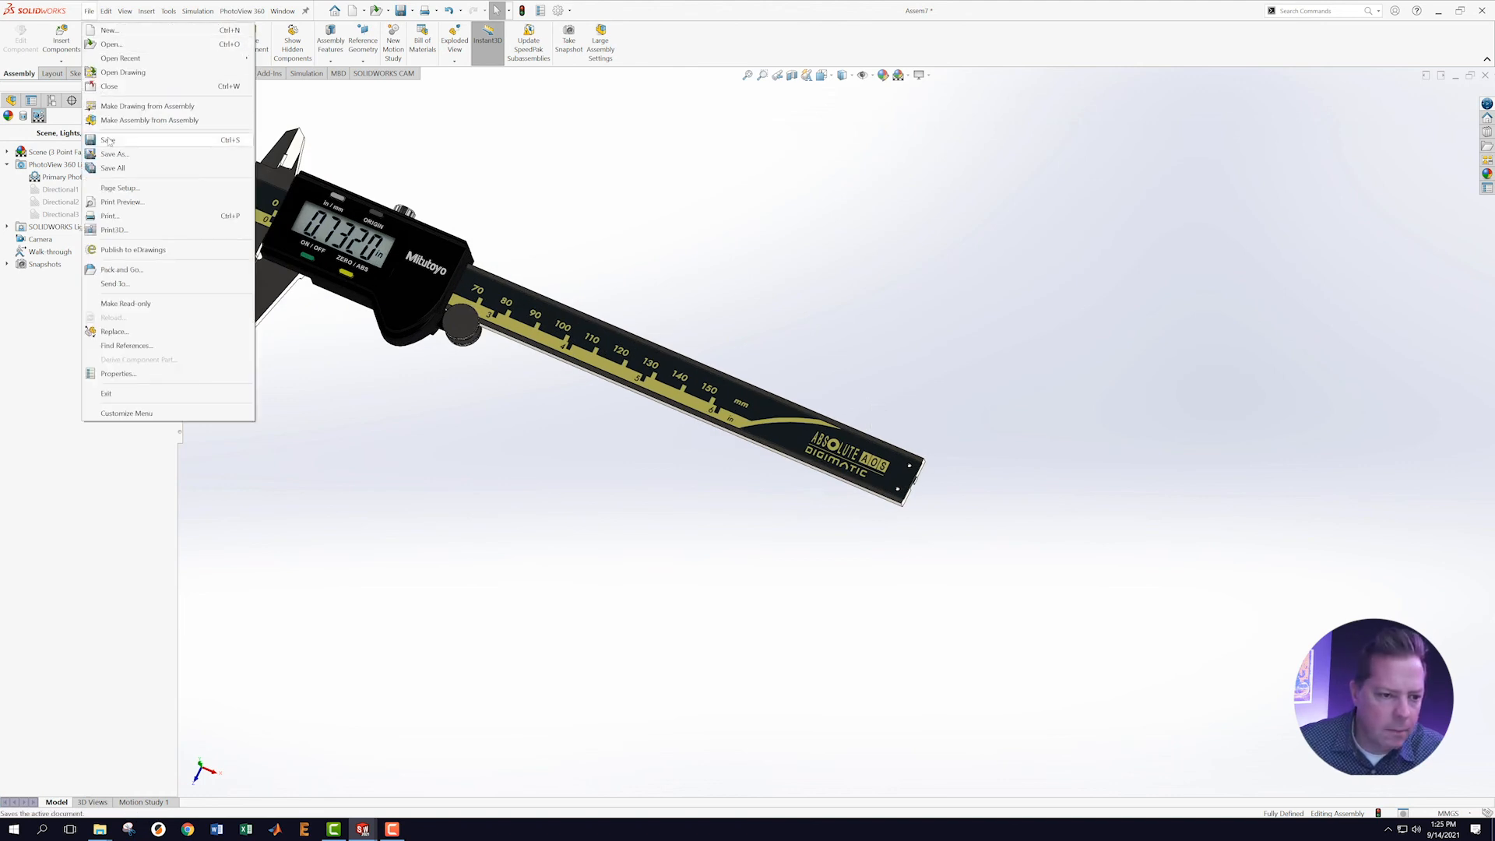
click(512, 169)
click(53, 35)
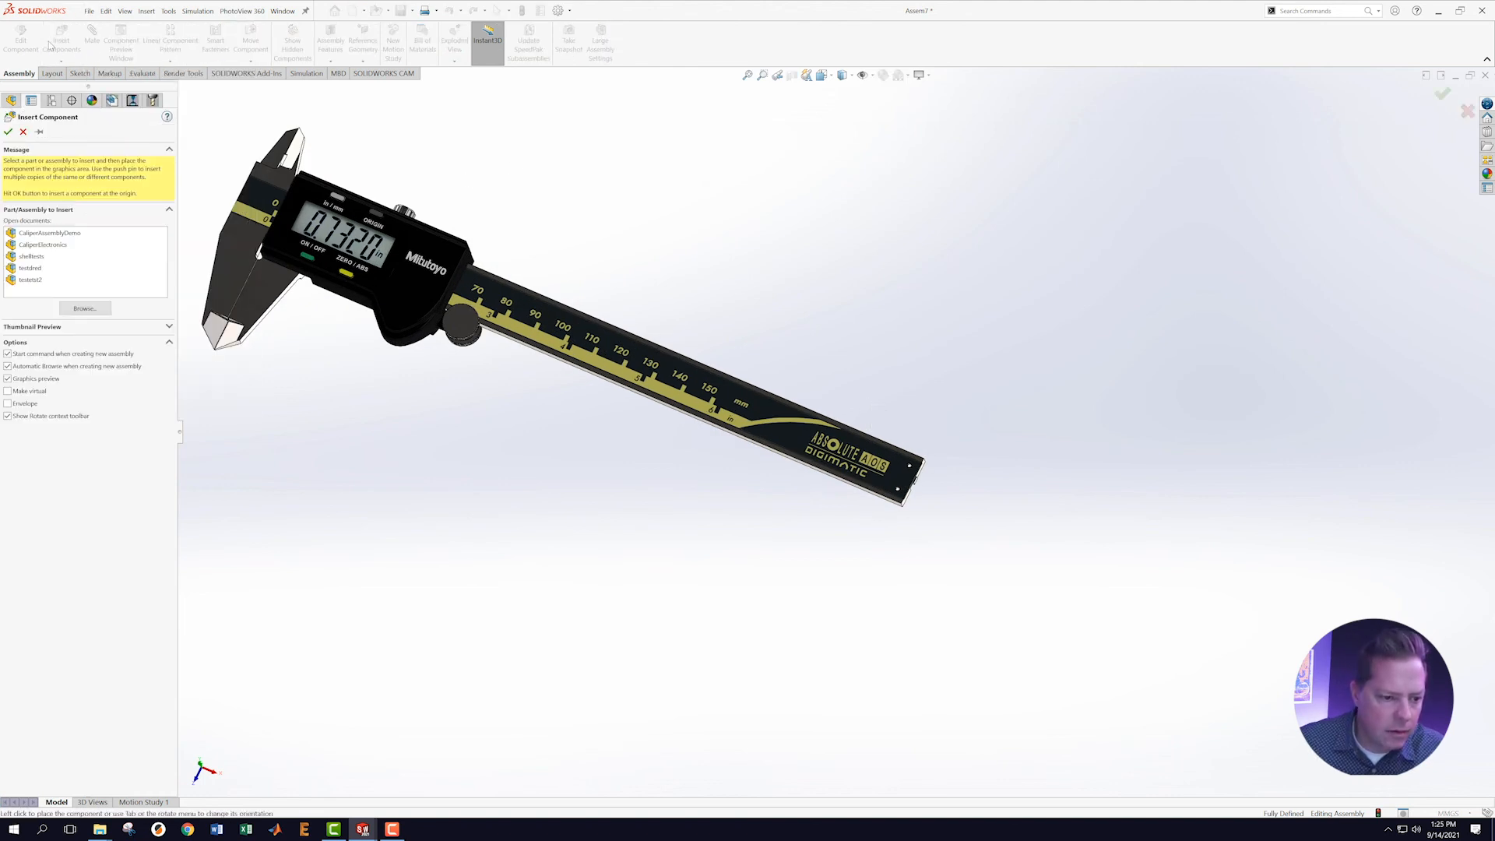
click(77, 308)
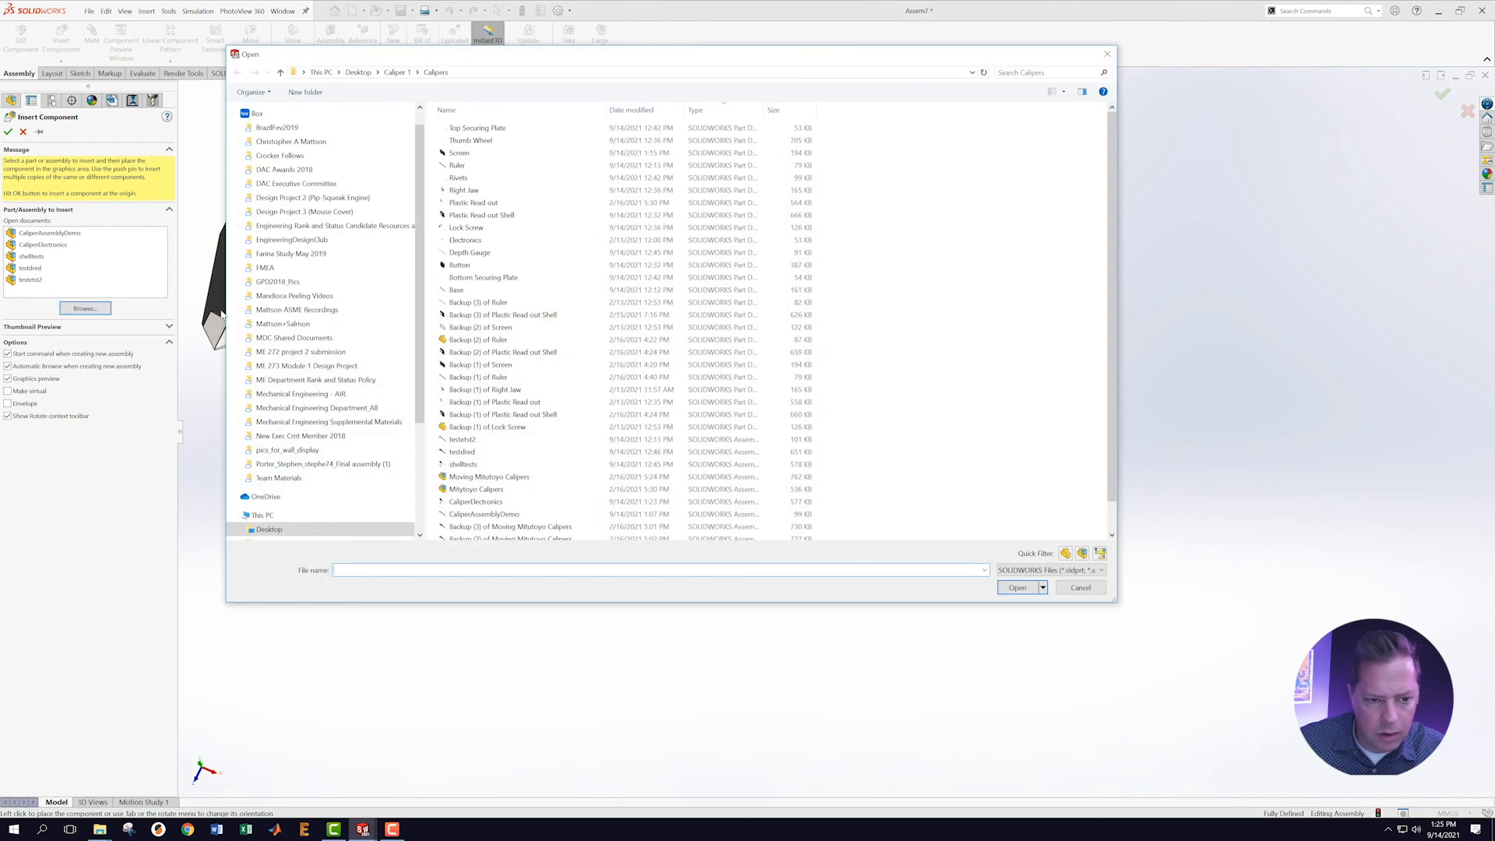
click(483, 277)
click(1018, 588)
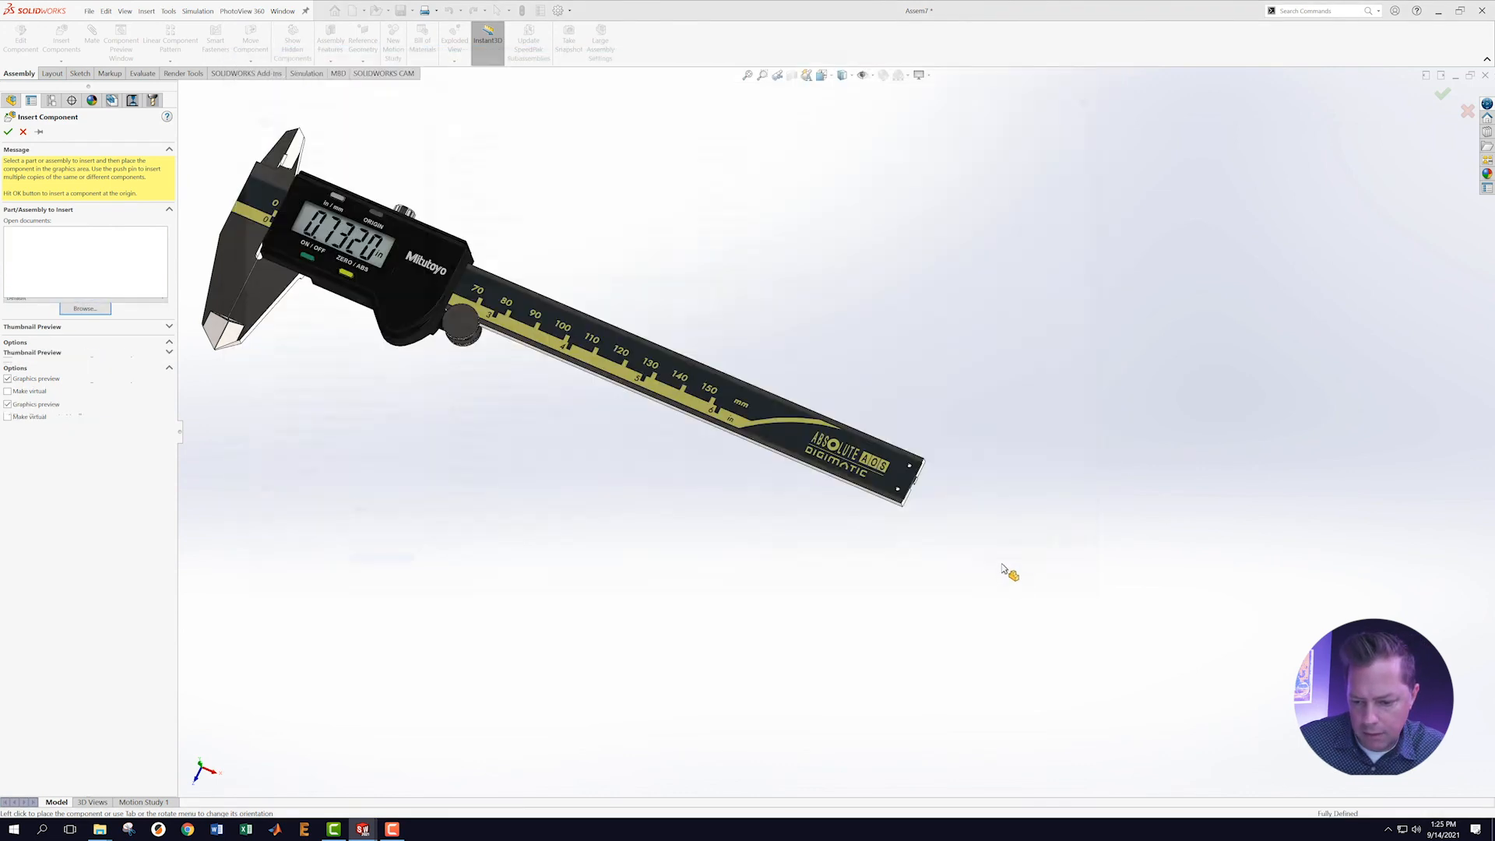
click(1051, 456)
Add a coincident mate between the Bottom Securing Plate's large face and the back face of the ruler's base.
scroll(841, 517, down, 5)
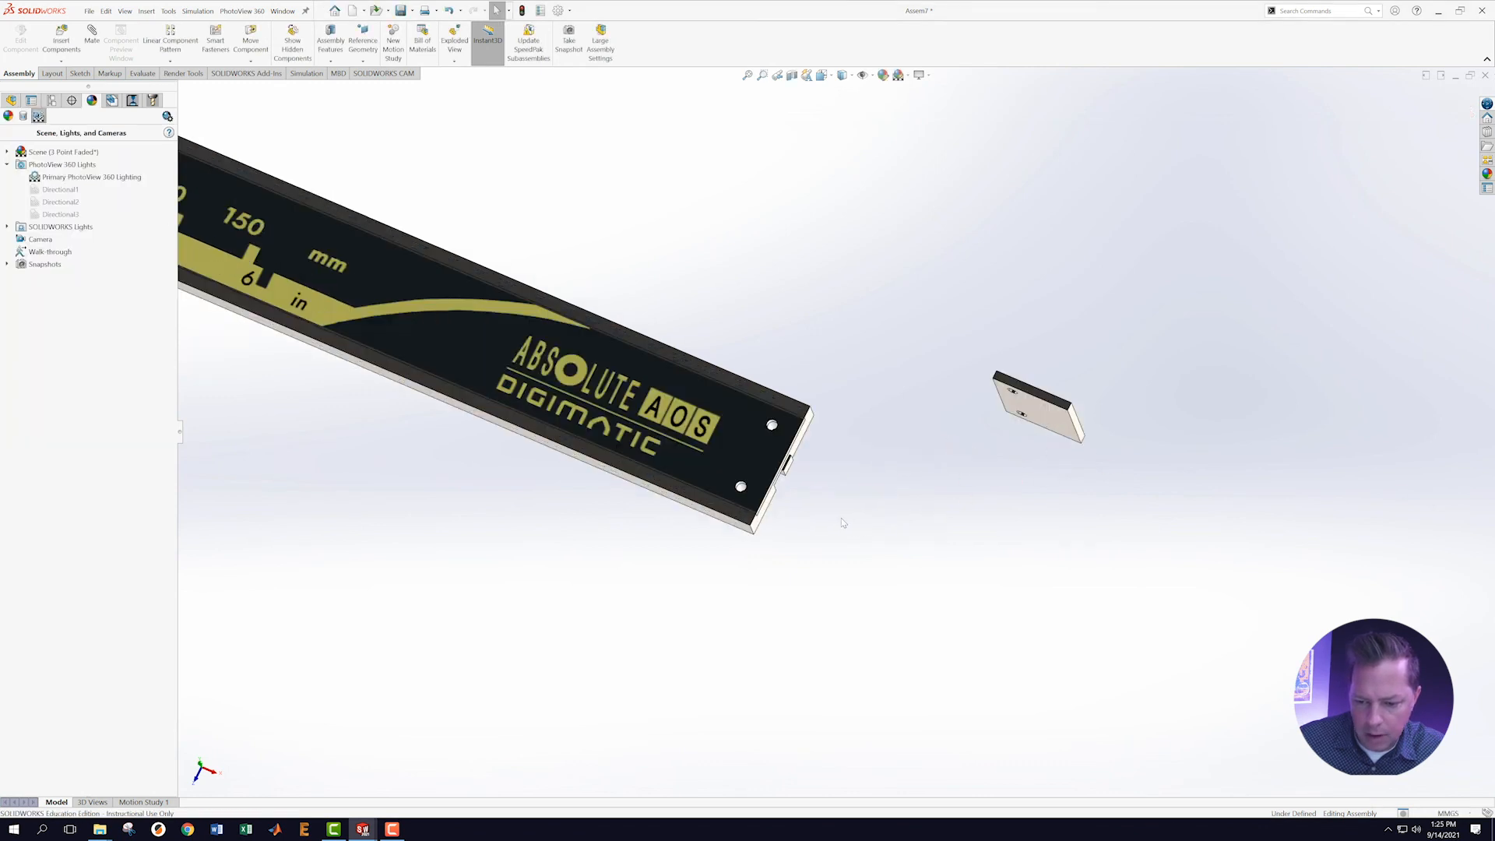
scroll(852, 436, up, 2)
middle_drag(853, 456, 871, 165)
middle_drag(839, 406, 957, 368)
click(967, 375)
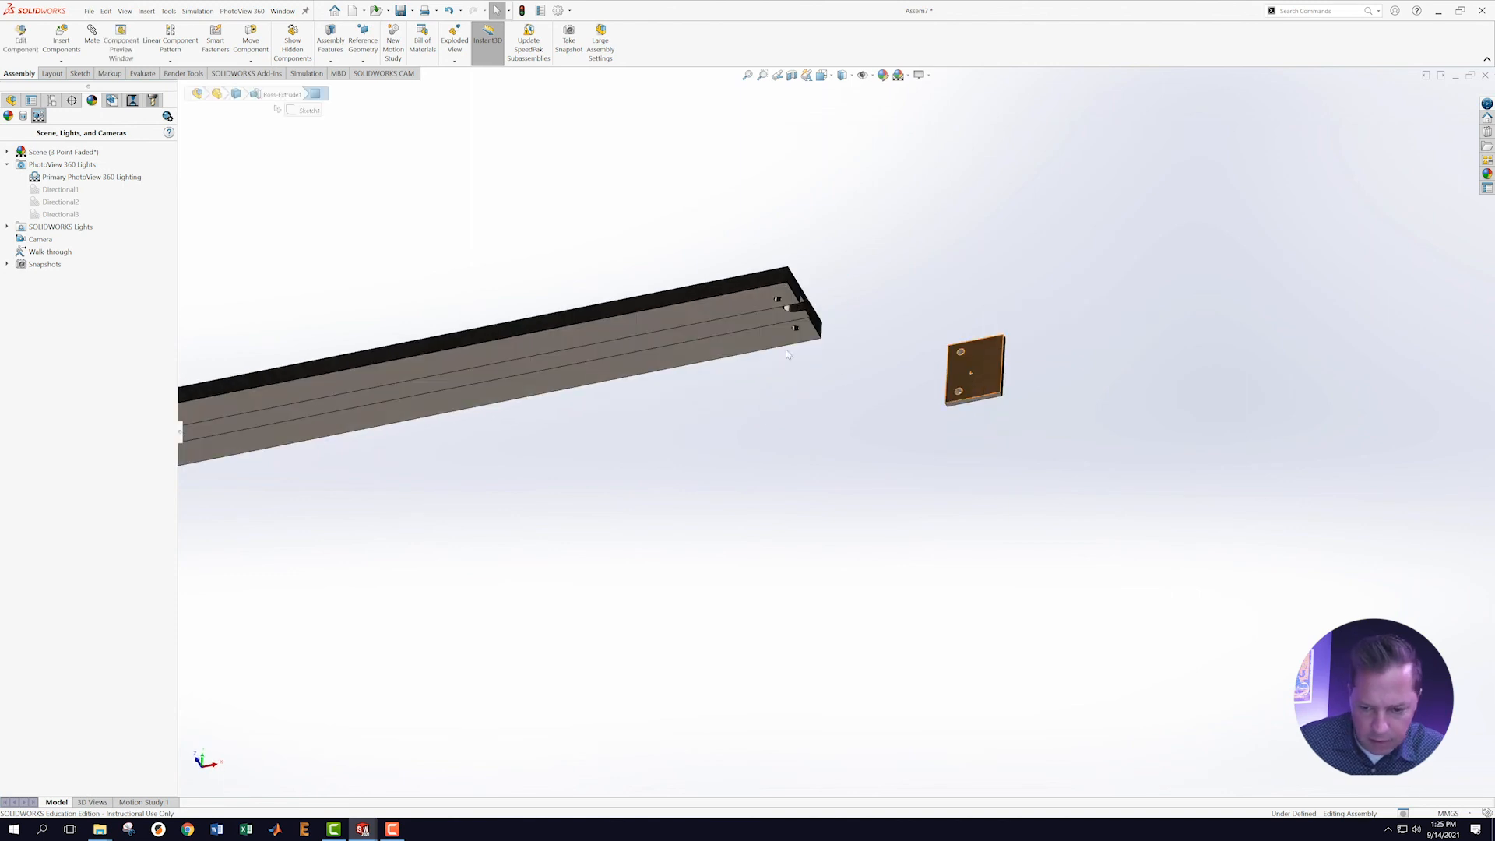
ctrl+click(736, 310)
click(760, 302)
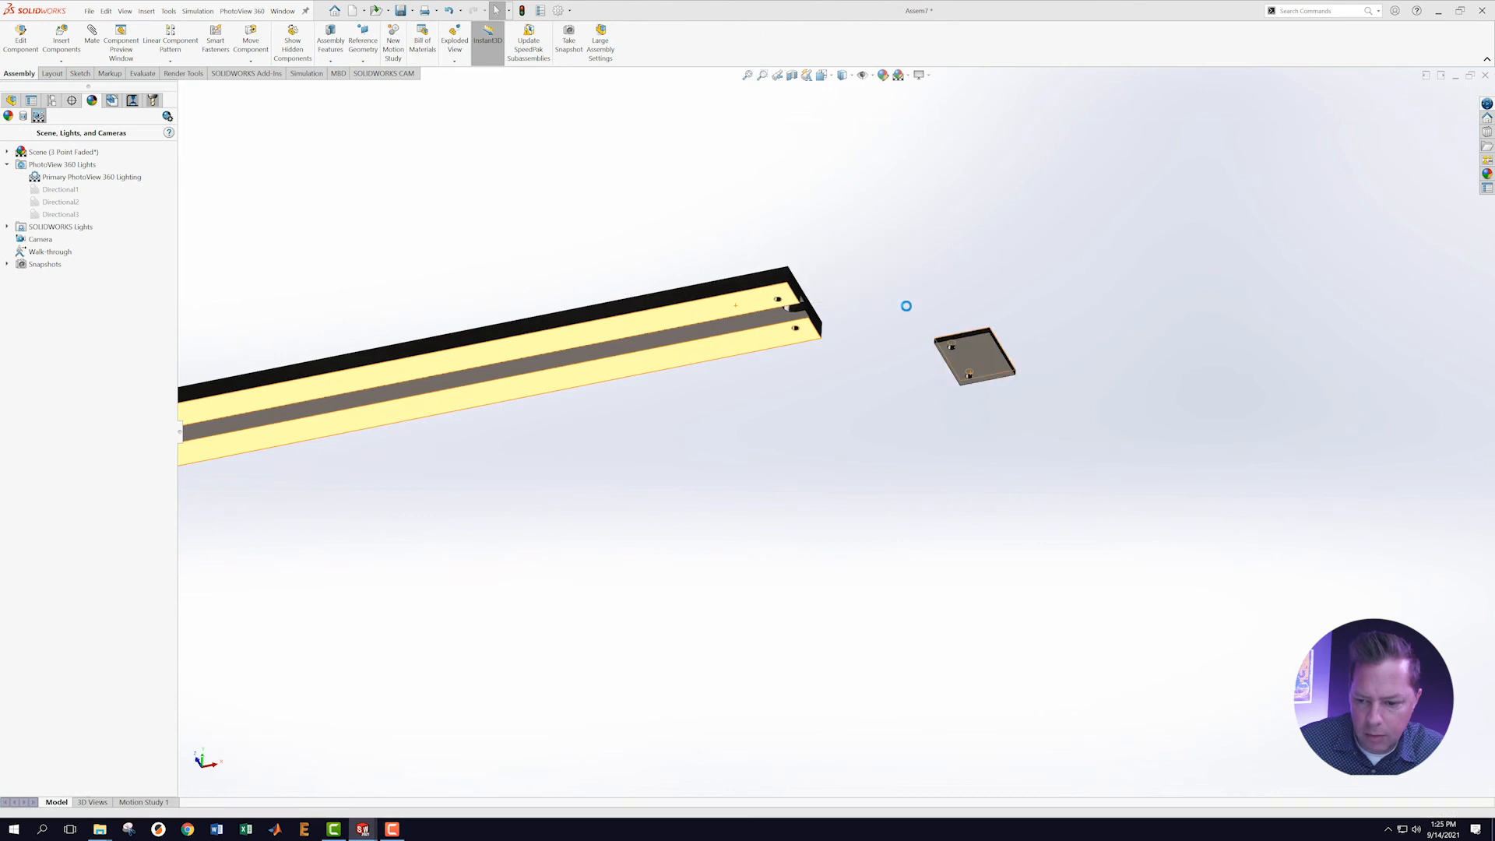
Add a concentric mate between one of the securing plate's holes and the matching hole at the base's end.
scroll(965, 320, down, 2)
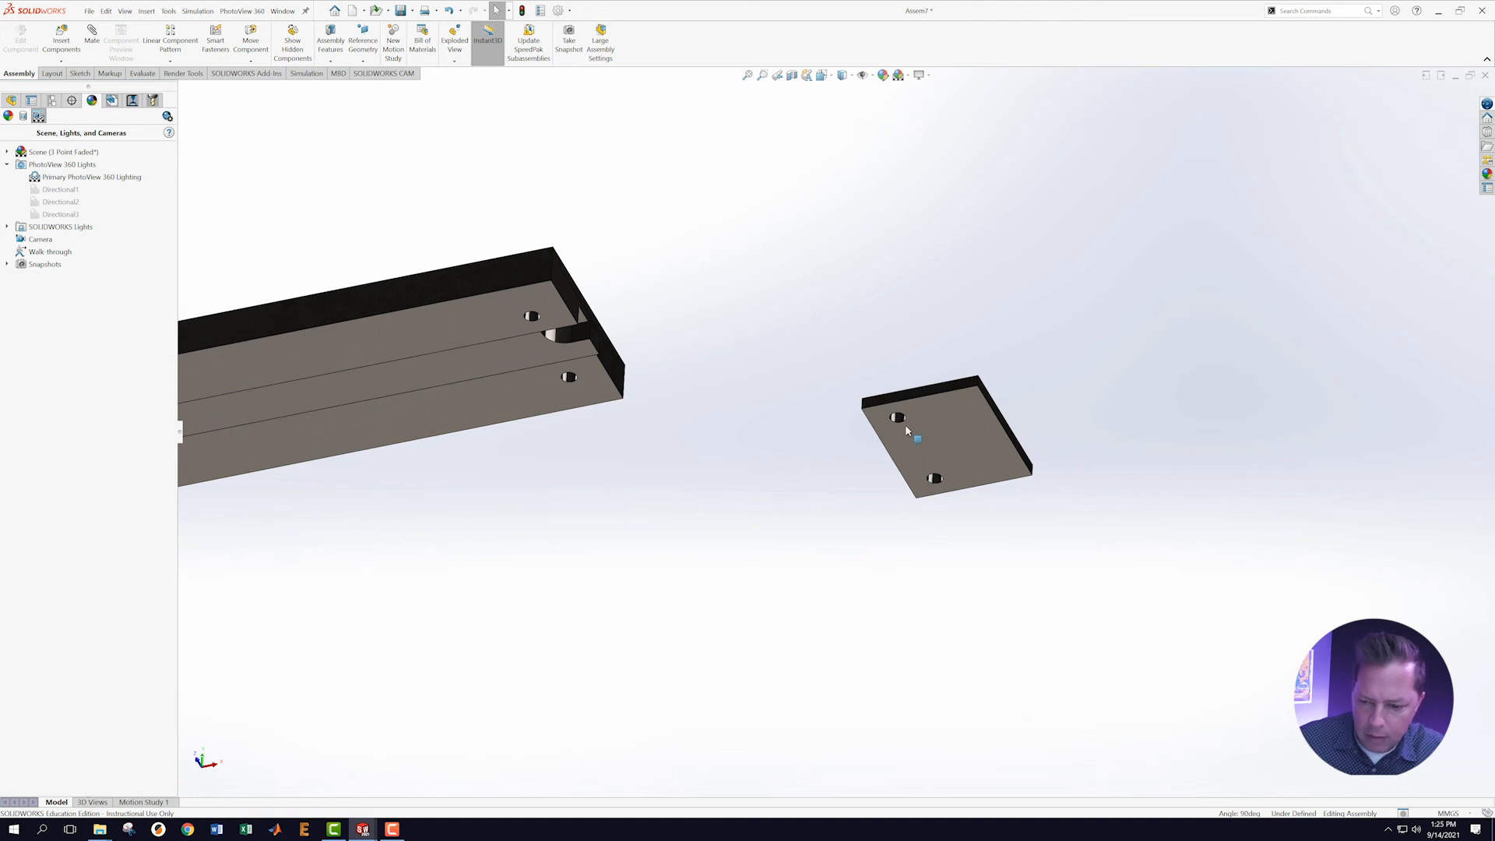
click(893, 422)
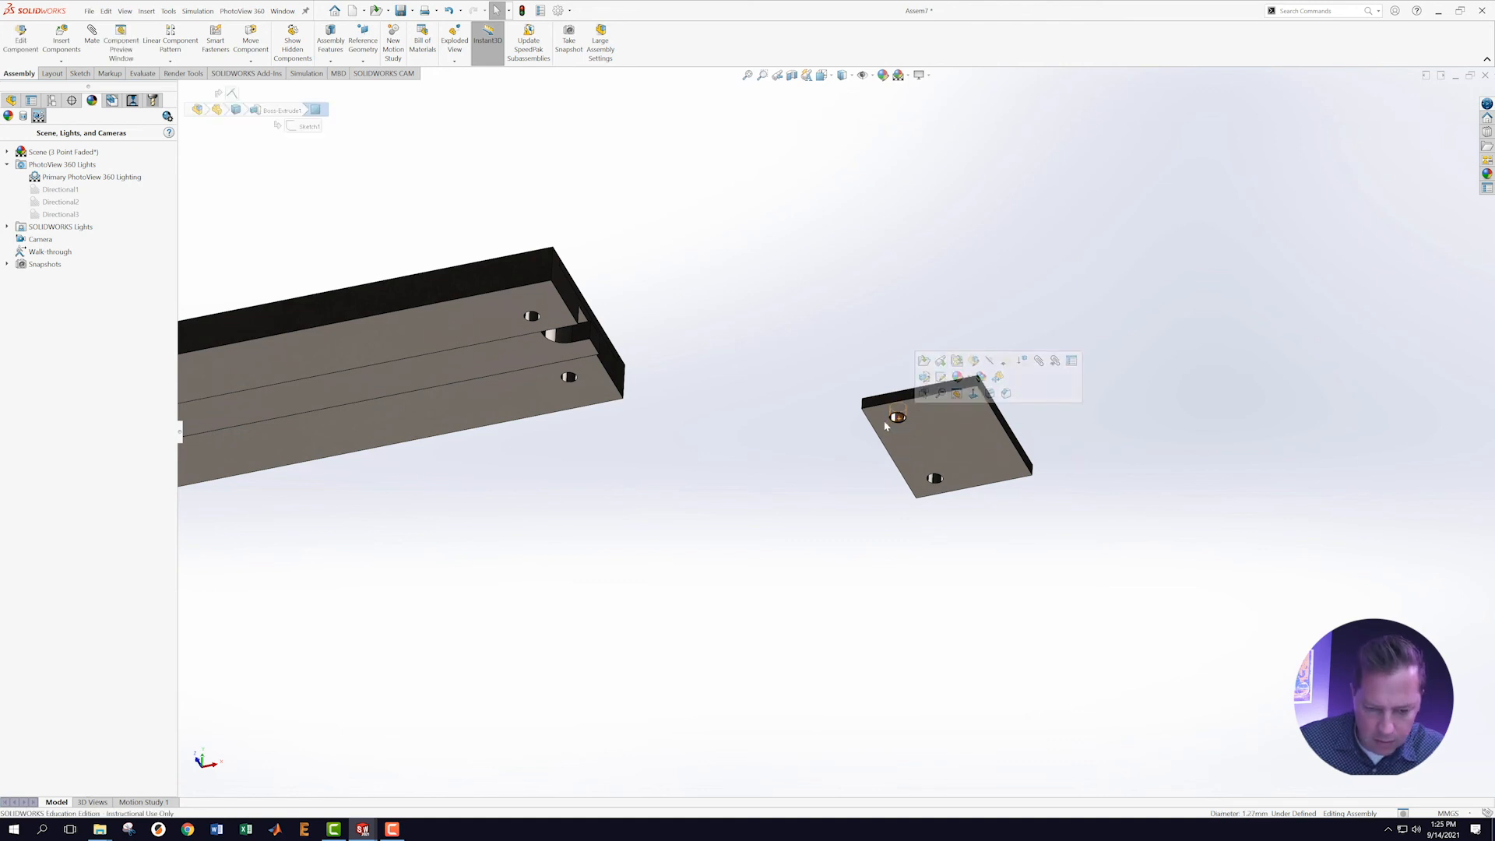
ctrl+click(569, 377)
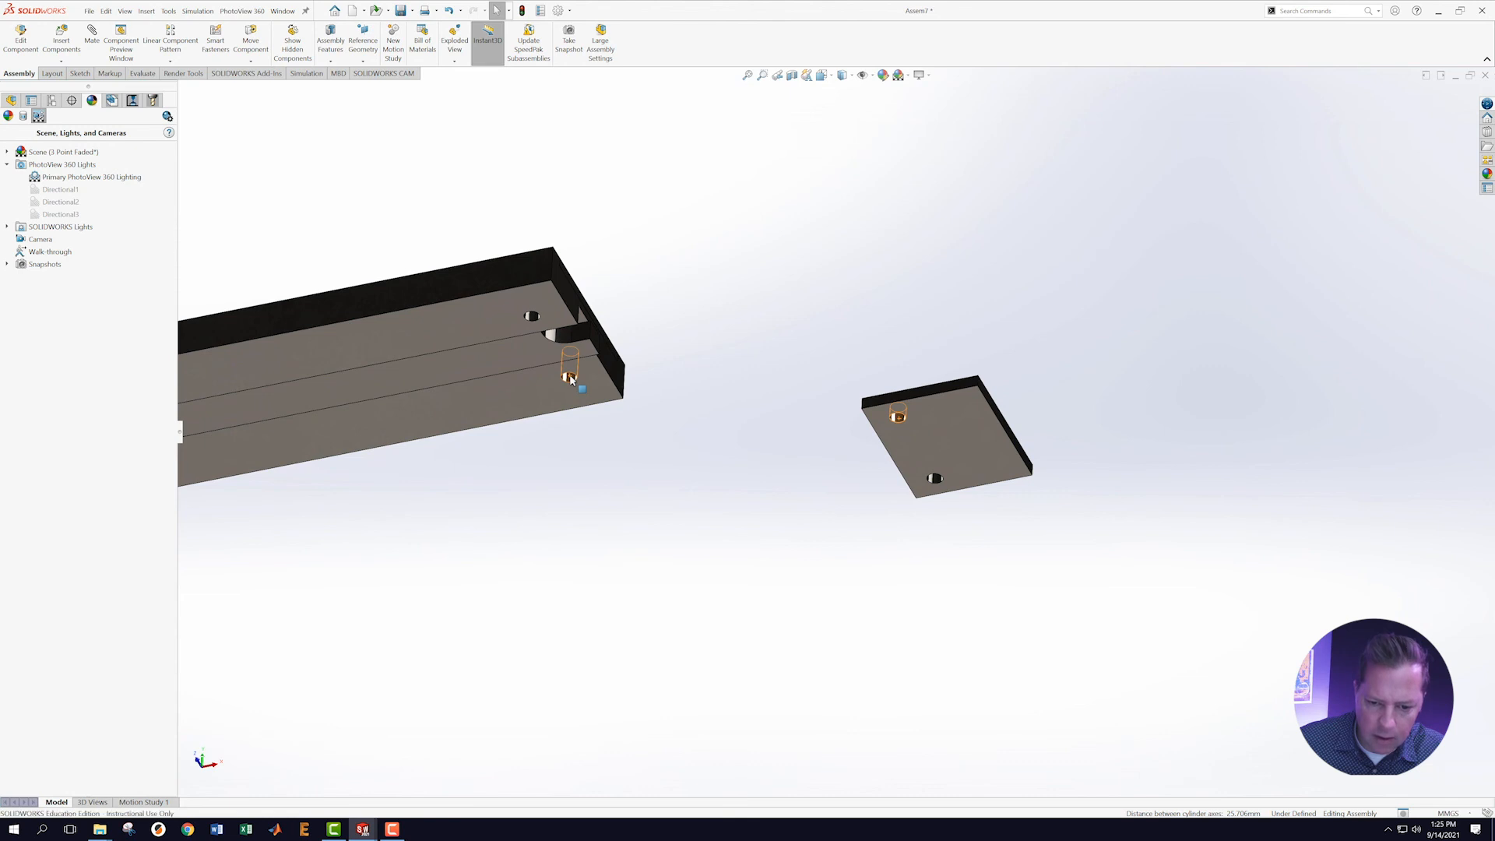
click(651, 372)
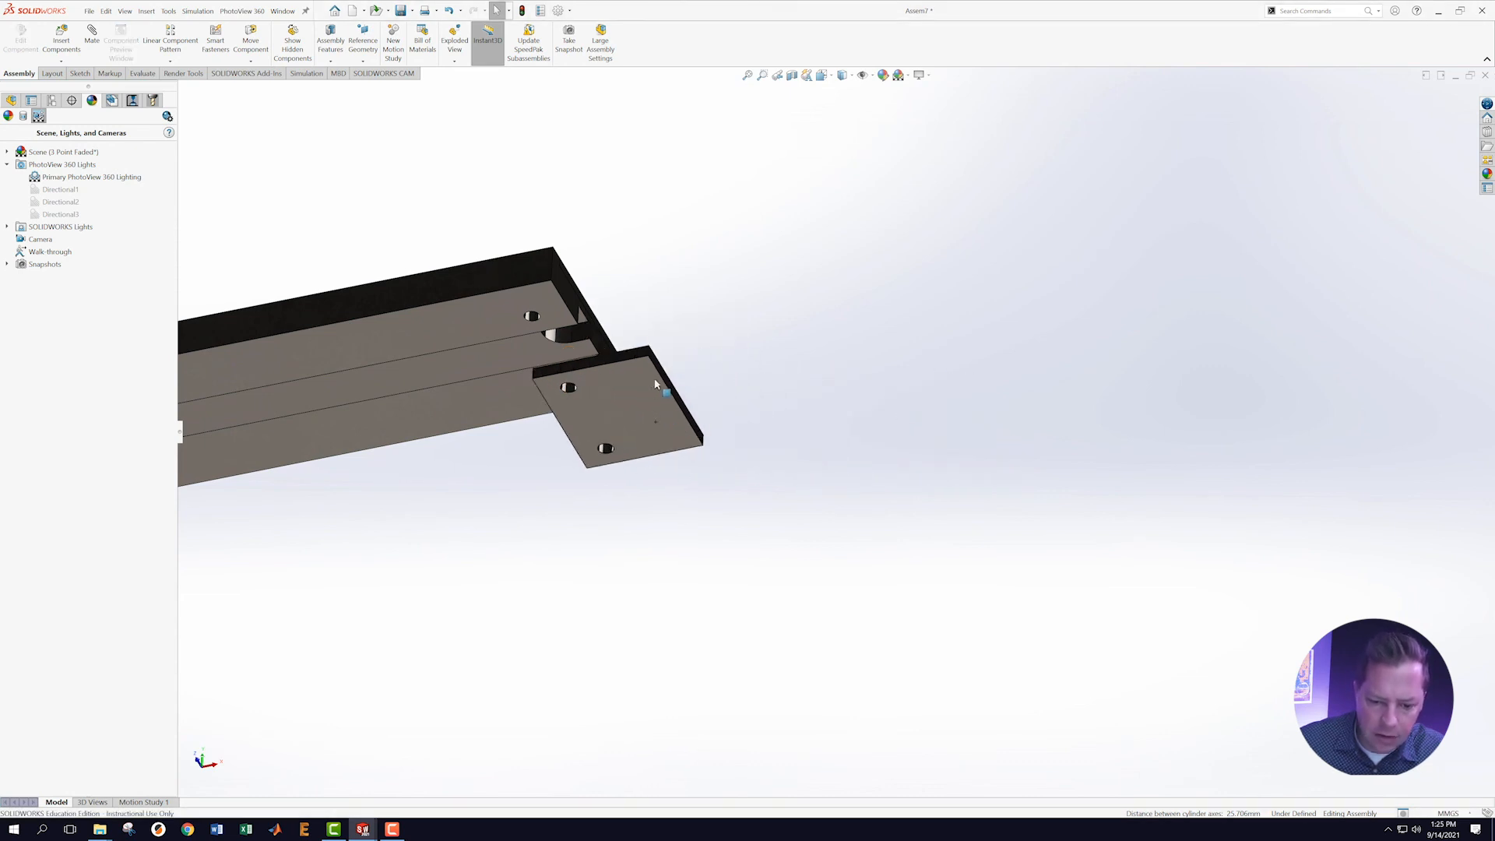
Swing the securing plate over the base and add a concentric mate between its other hole and the base's remaining hole.
drag(675, 381, 524, 301)
scroll(459, 282, down, 5)
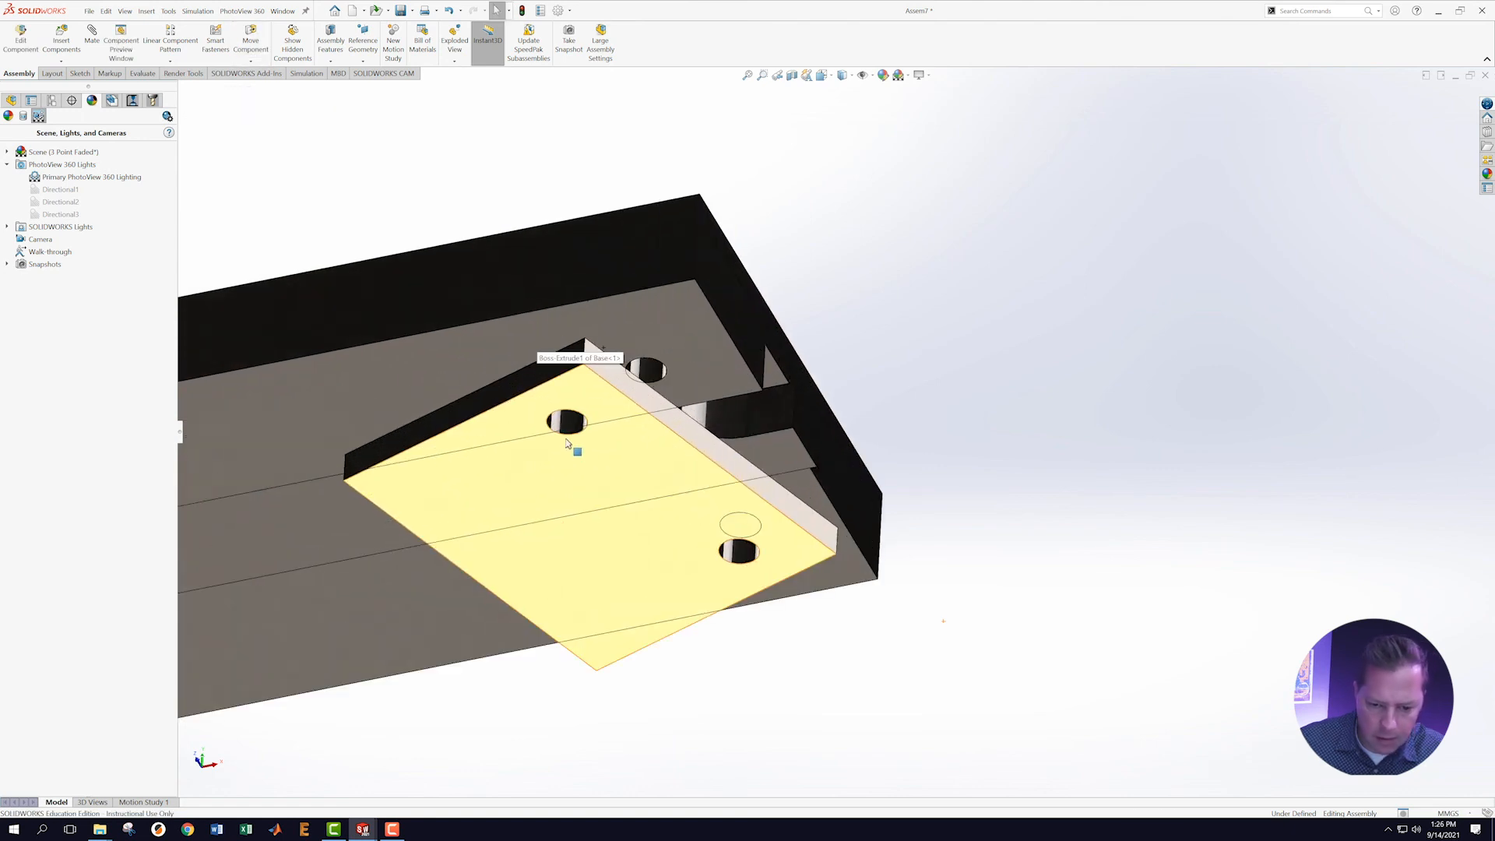
click(574, 423)
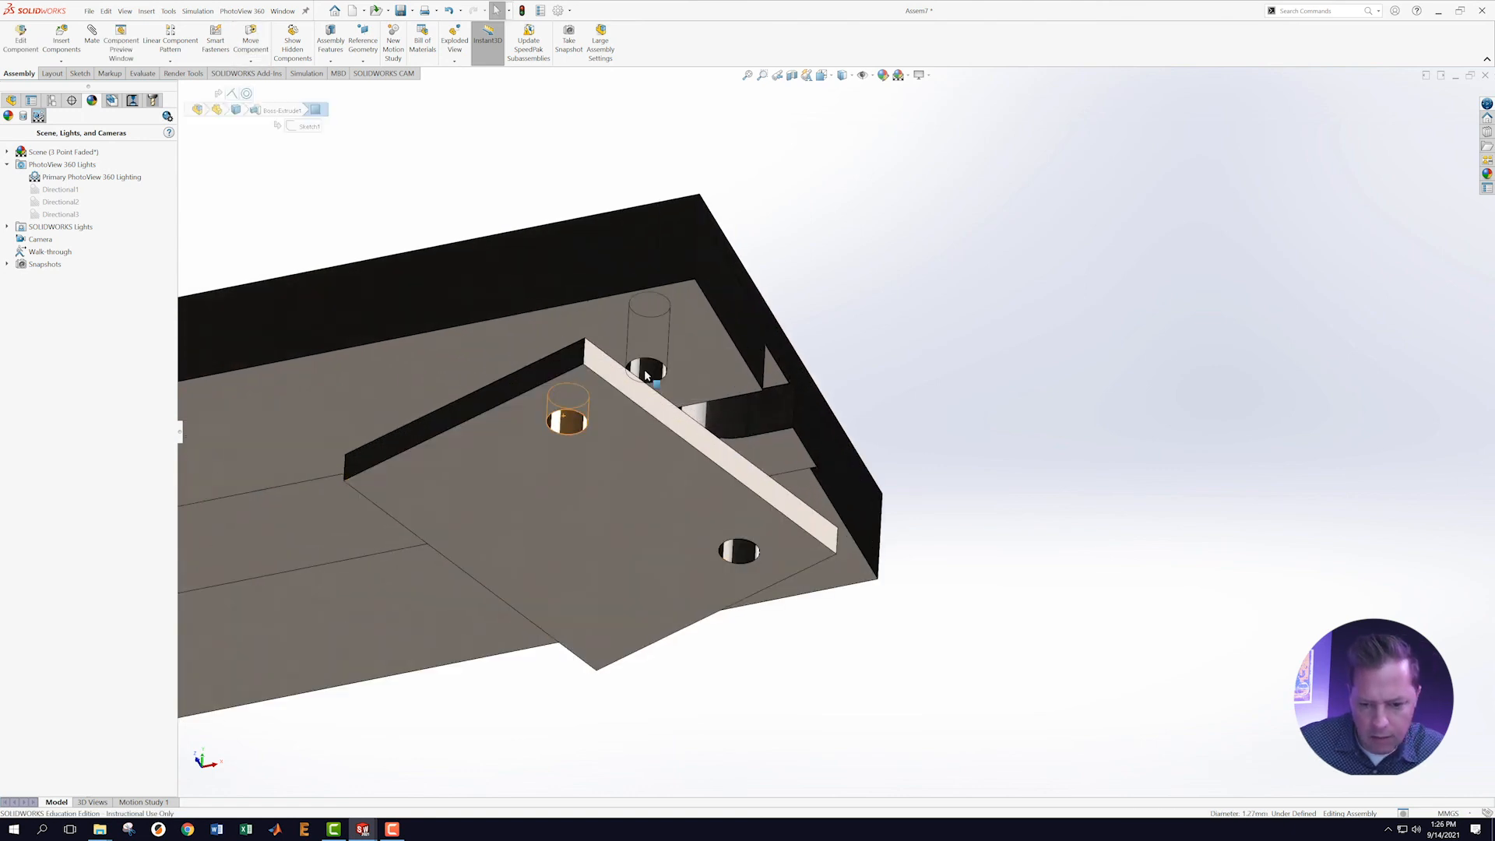
ctrl+click(646, 375)
click(711, 369)
click(967, 373)
scroll(1067, 316, up, 5)
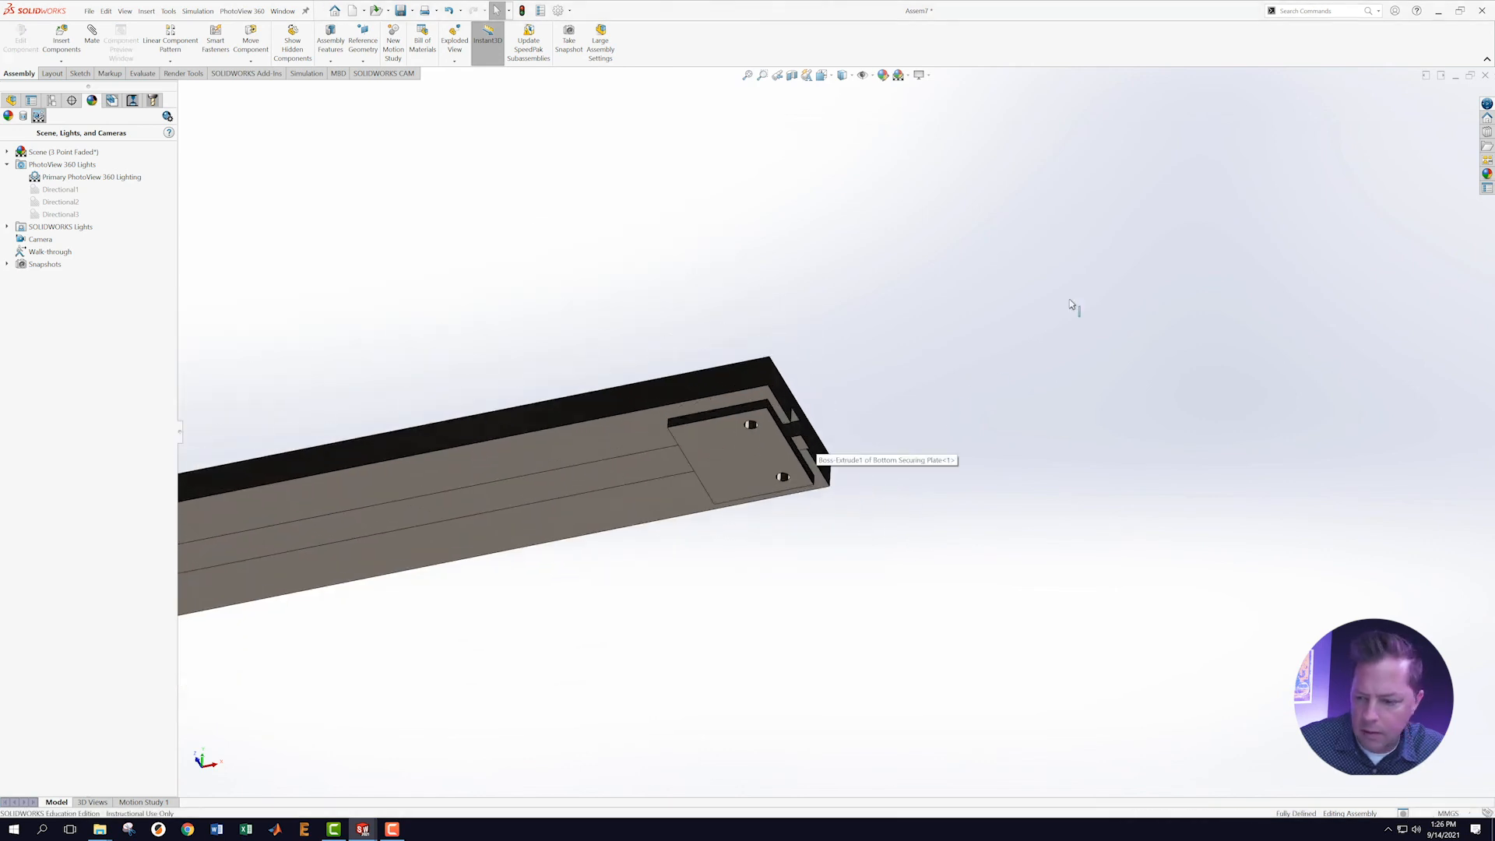
Insert the Top Securing Plate part from the Calipers folder and place it beside the ruler's free end on the printed side.
middle_drag(760, 290, 773, 641)
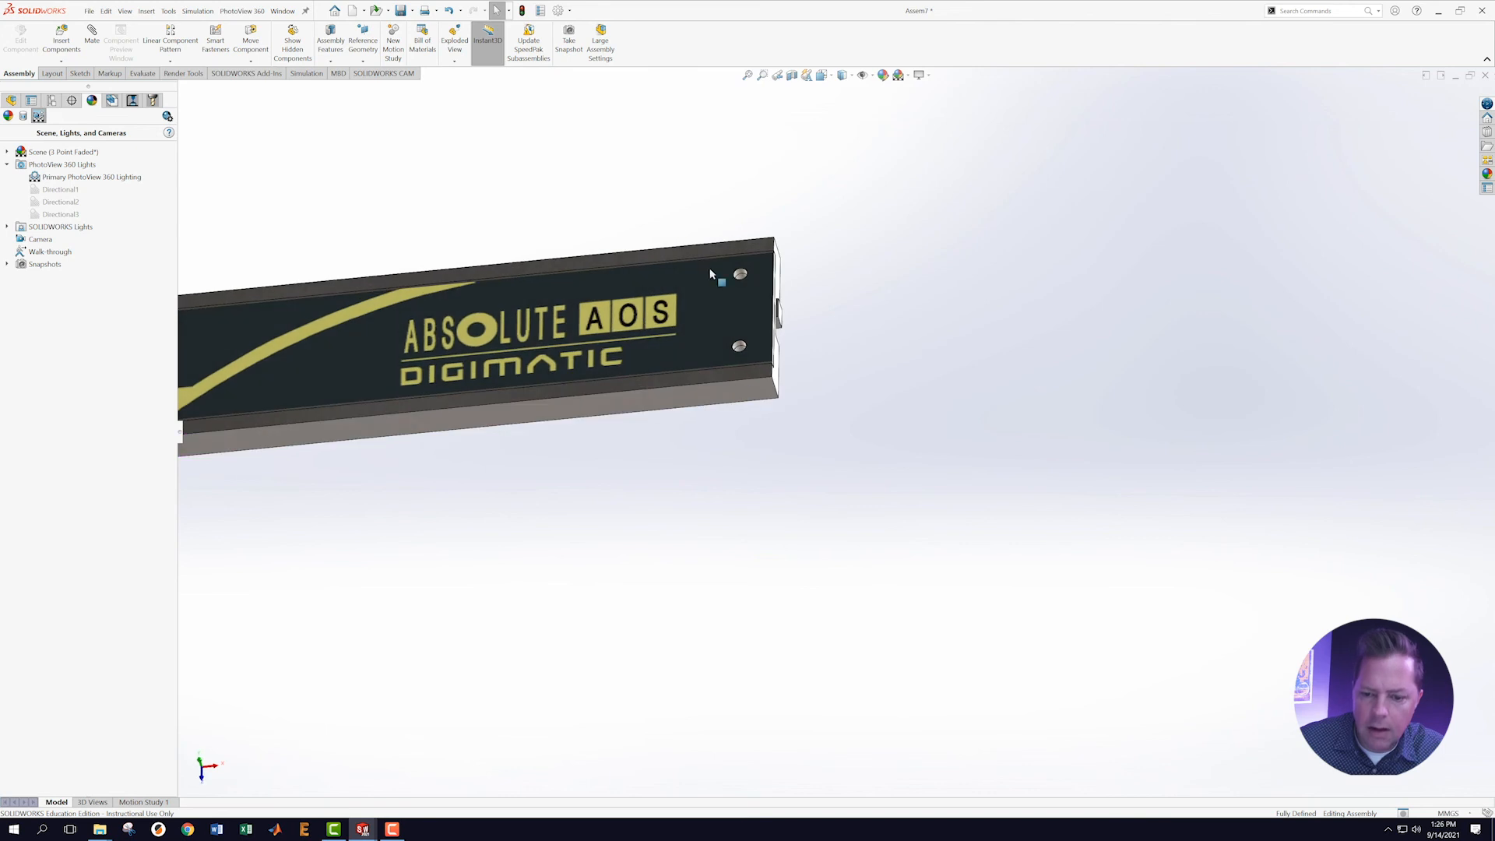
scroll(458, 208, down, 2)
click(62, 39)
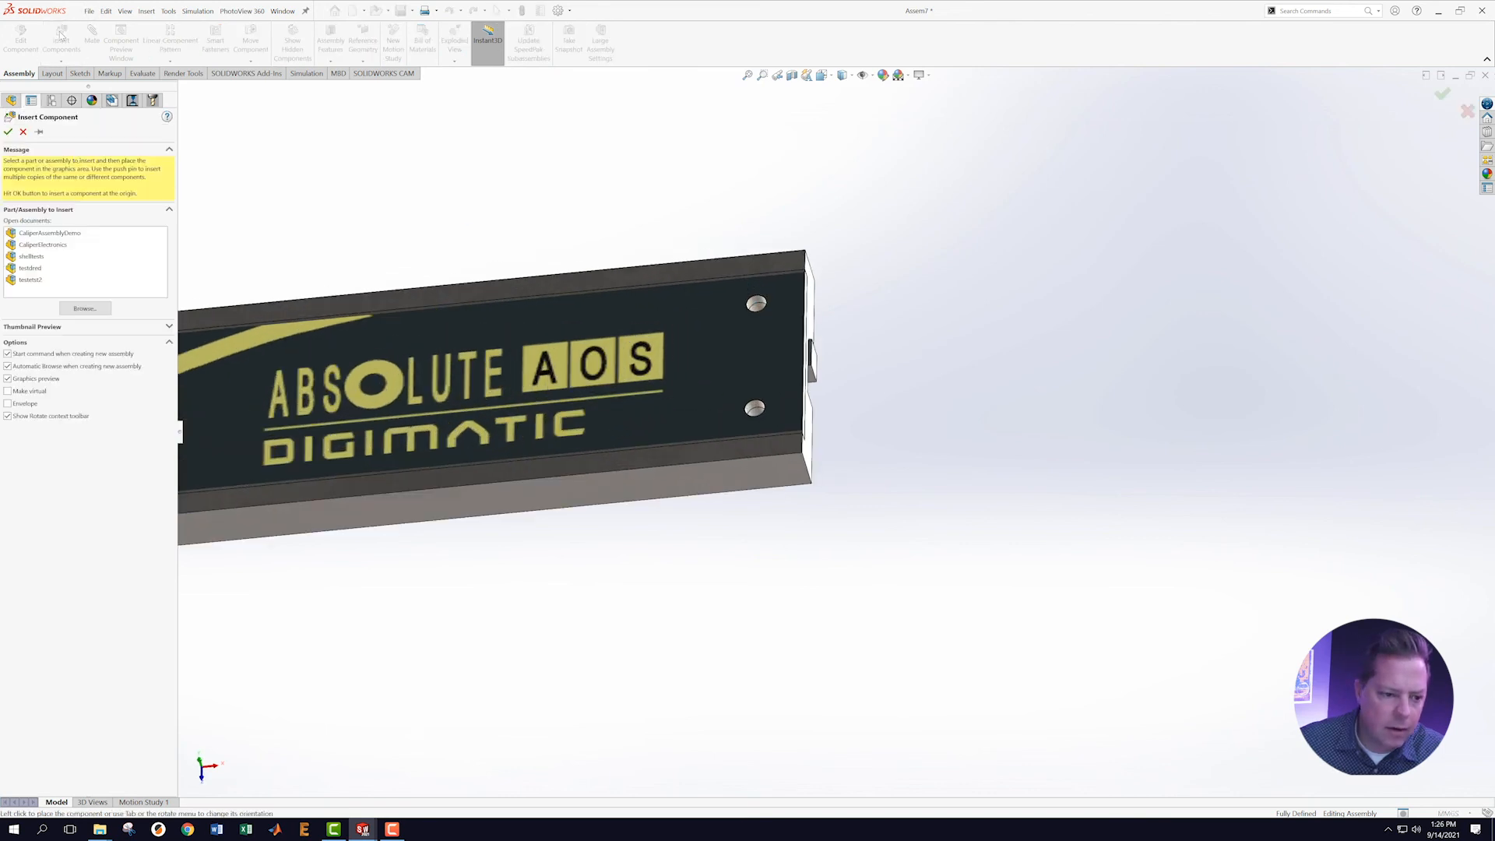
click(78, 311)
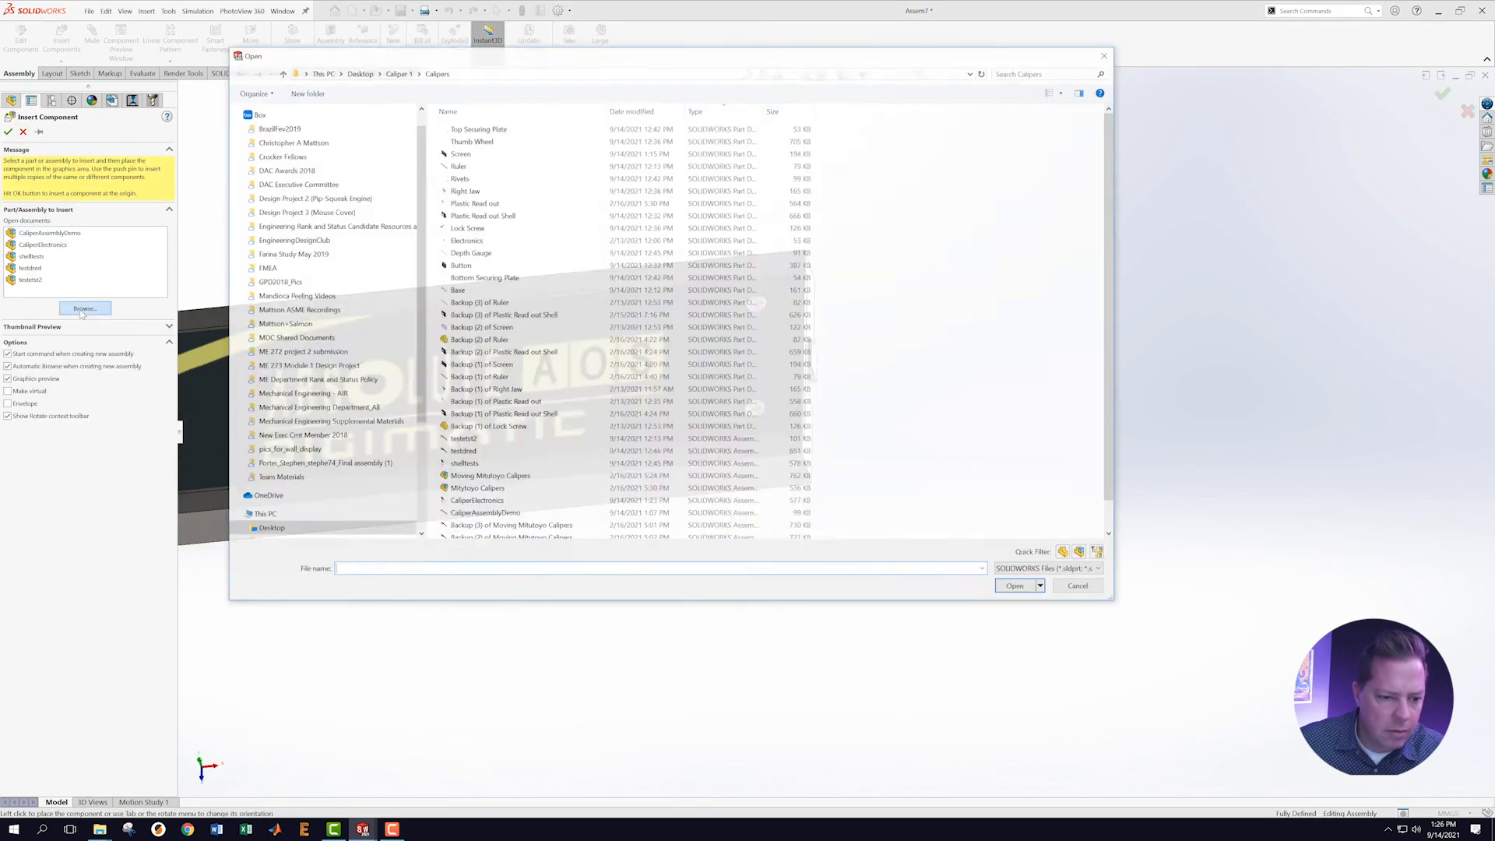
click(472, 129)
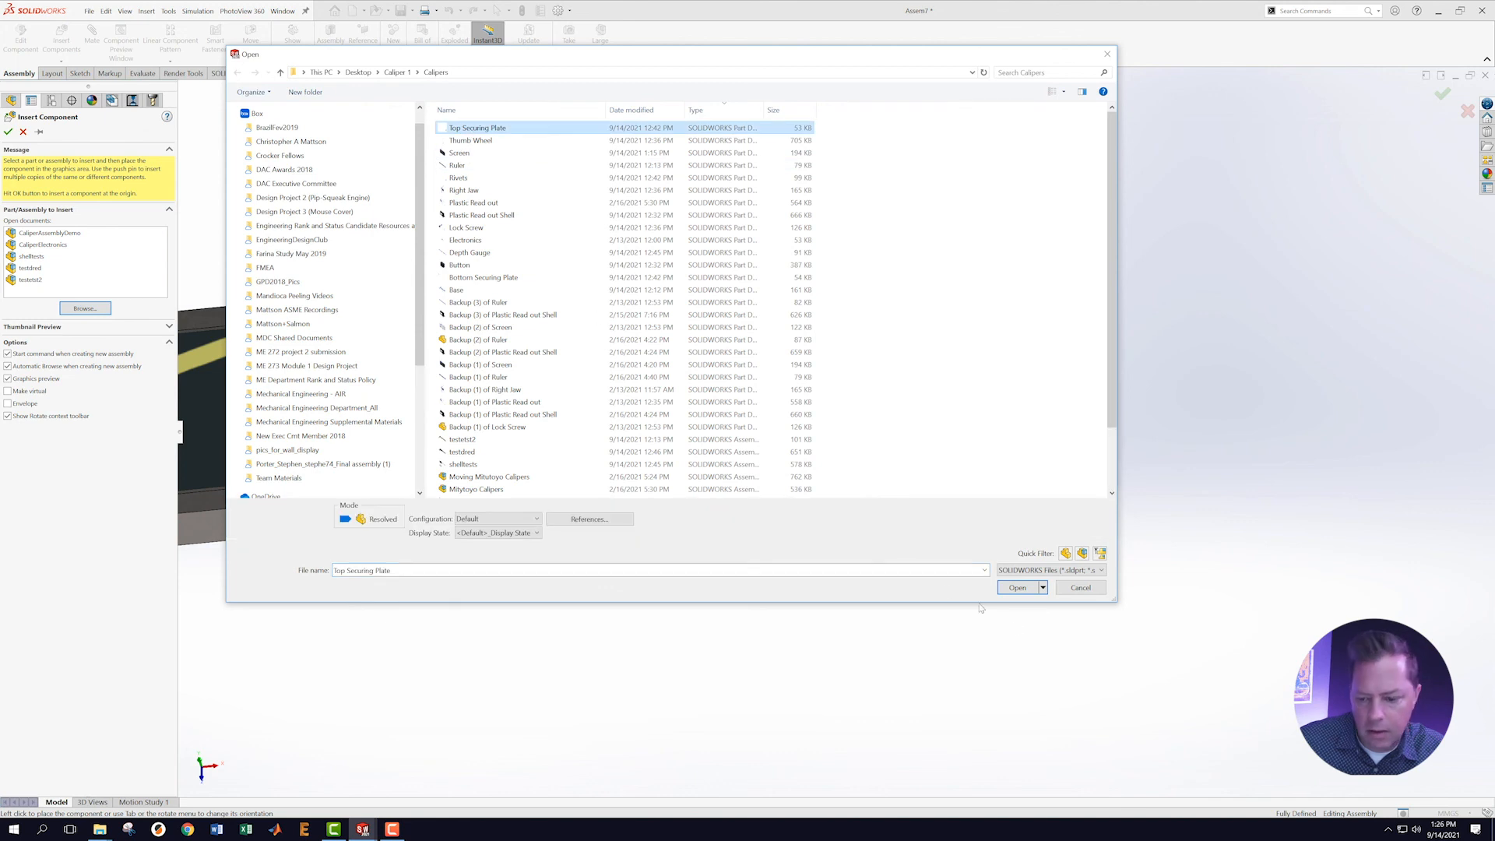
click(1018, 588)
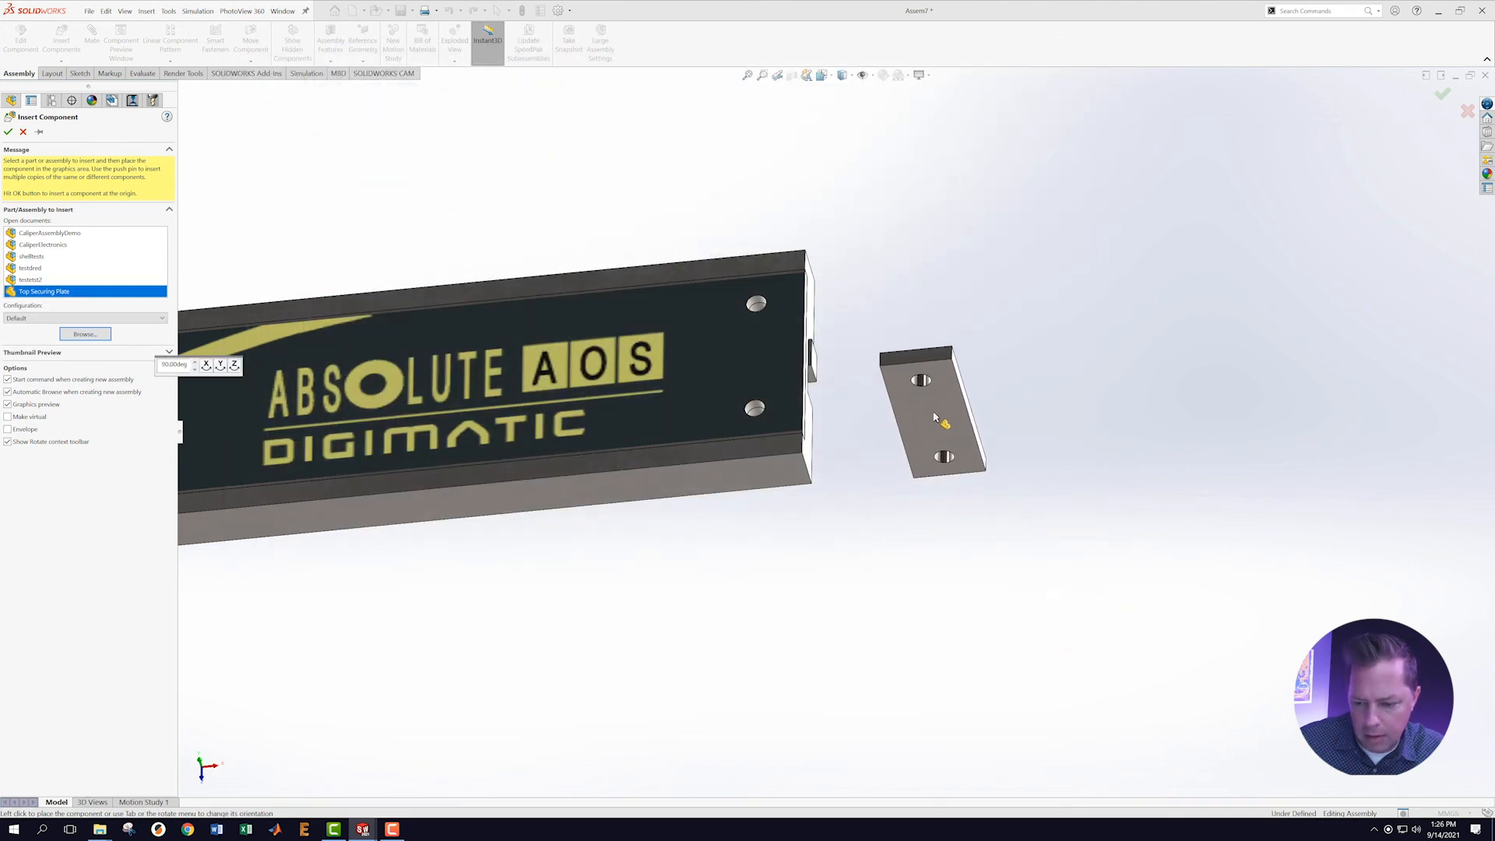
click(1005, 372)
Add a coincident mate between the Top Securing Plate's large face and the ruler's recessed printed face.
scroll(1005, 375, down, 2)
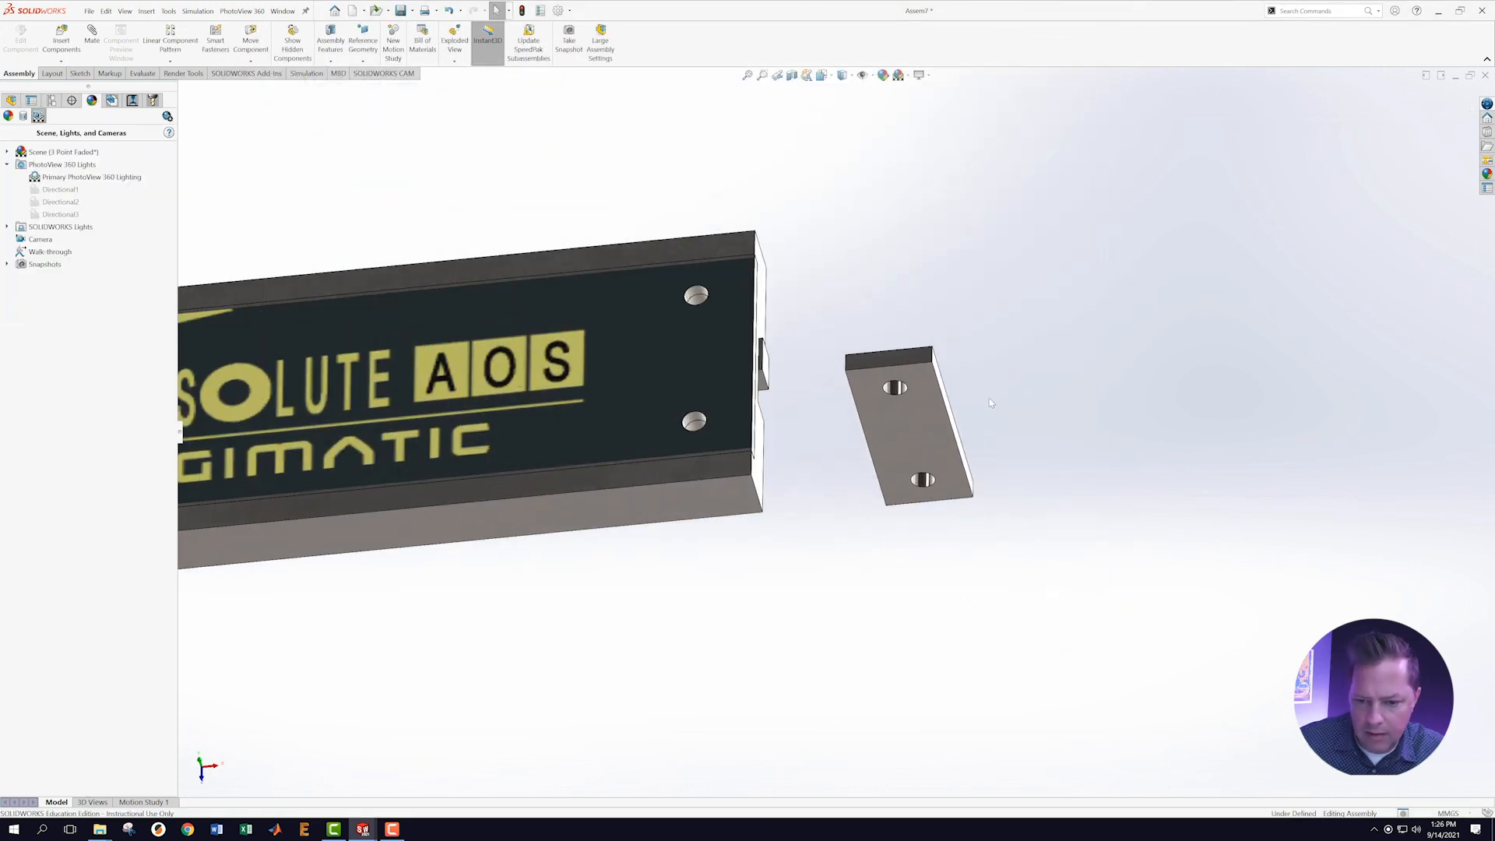
click(937, 441)
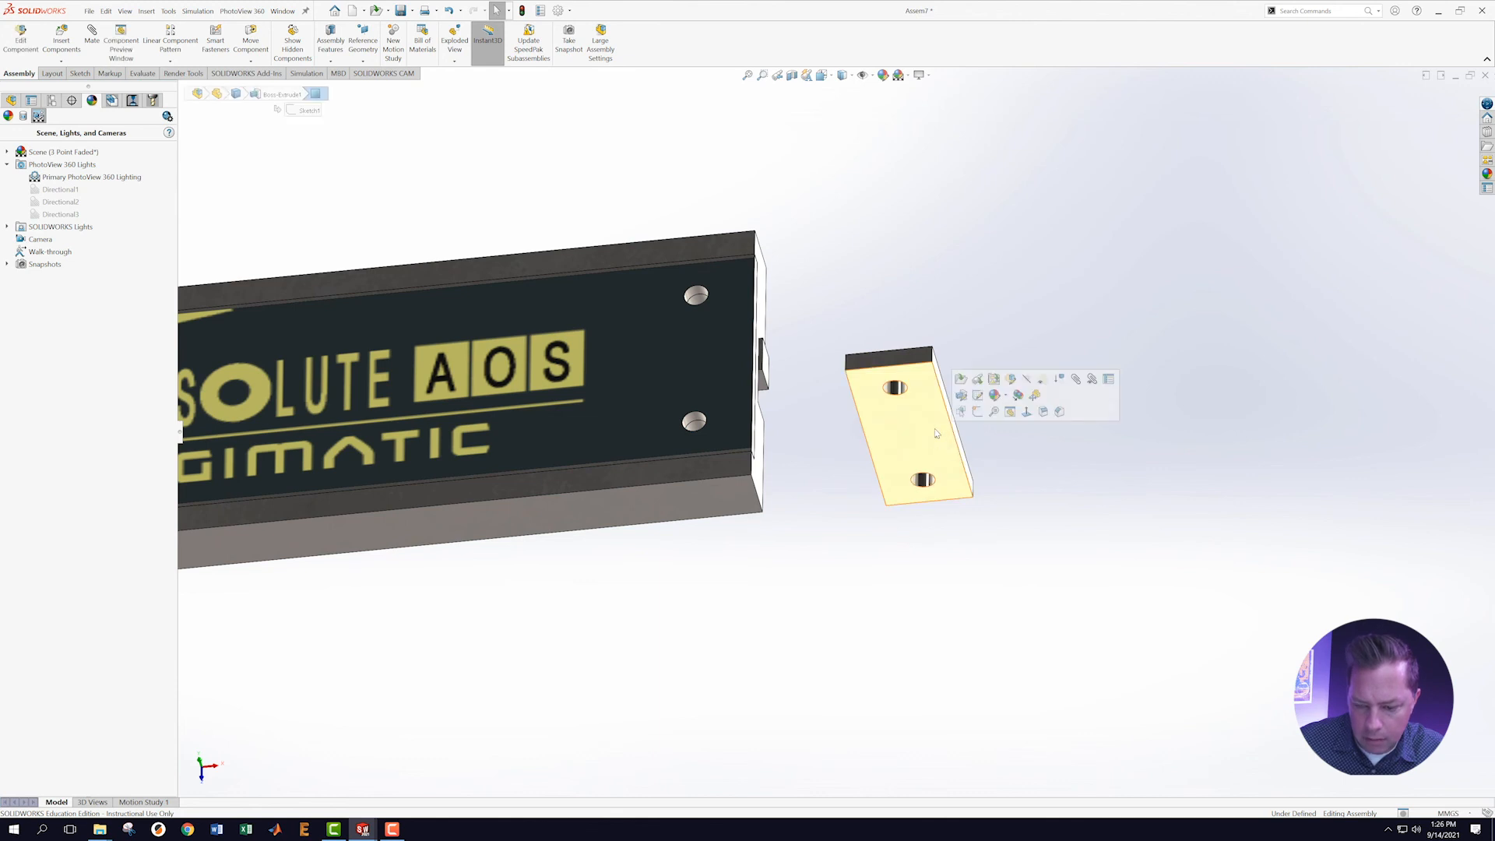
ctrl+click(703, 247)
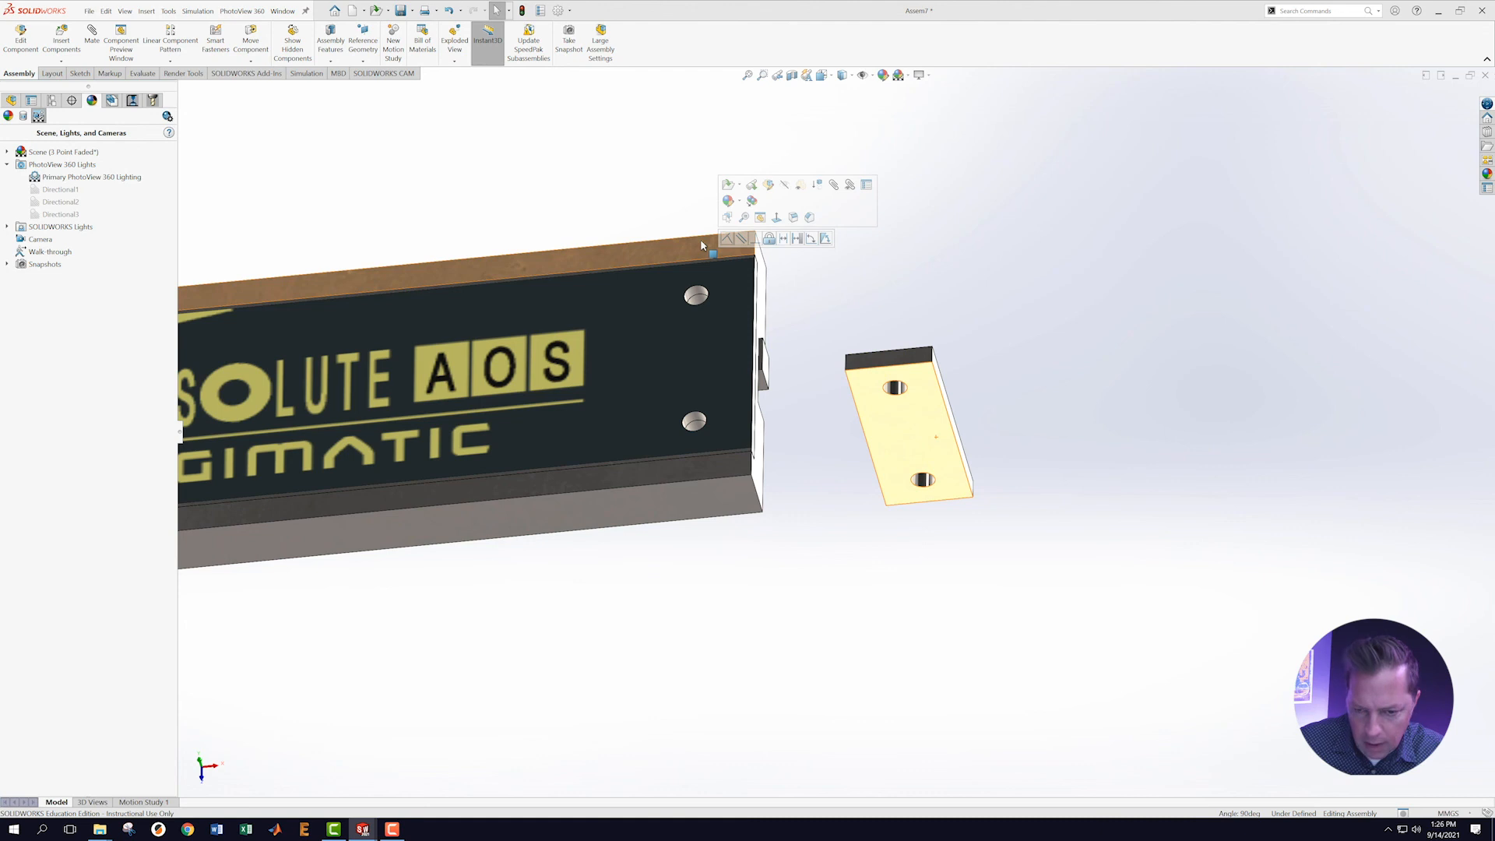
click(901, 265)
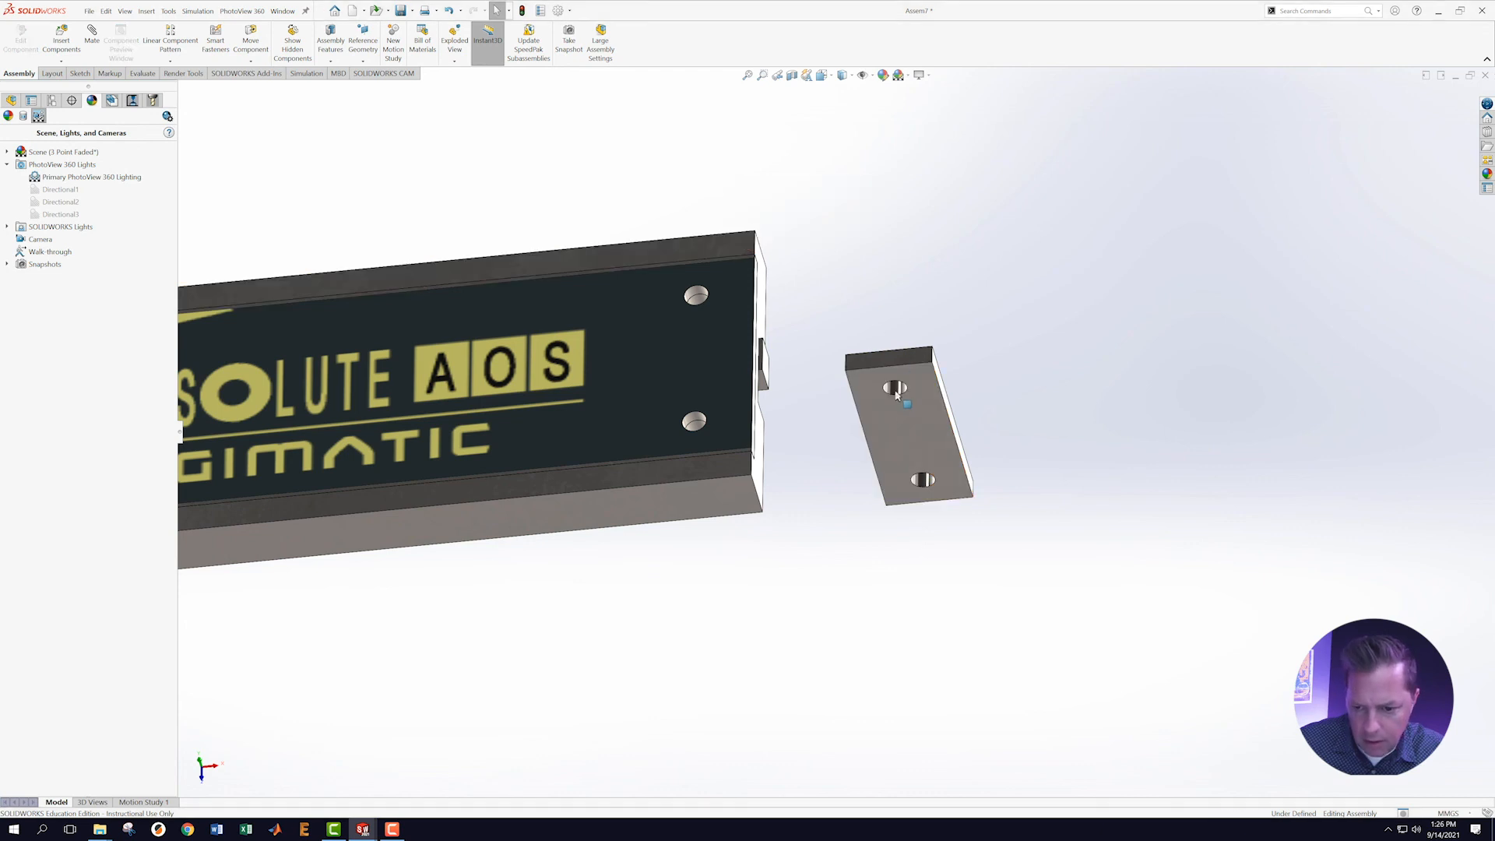
click(927, 448)
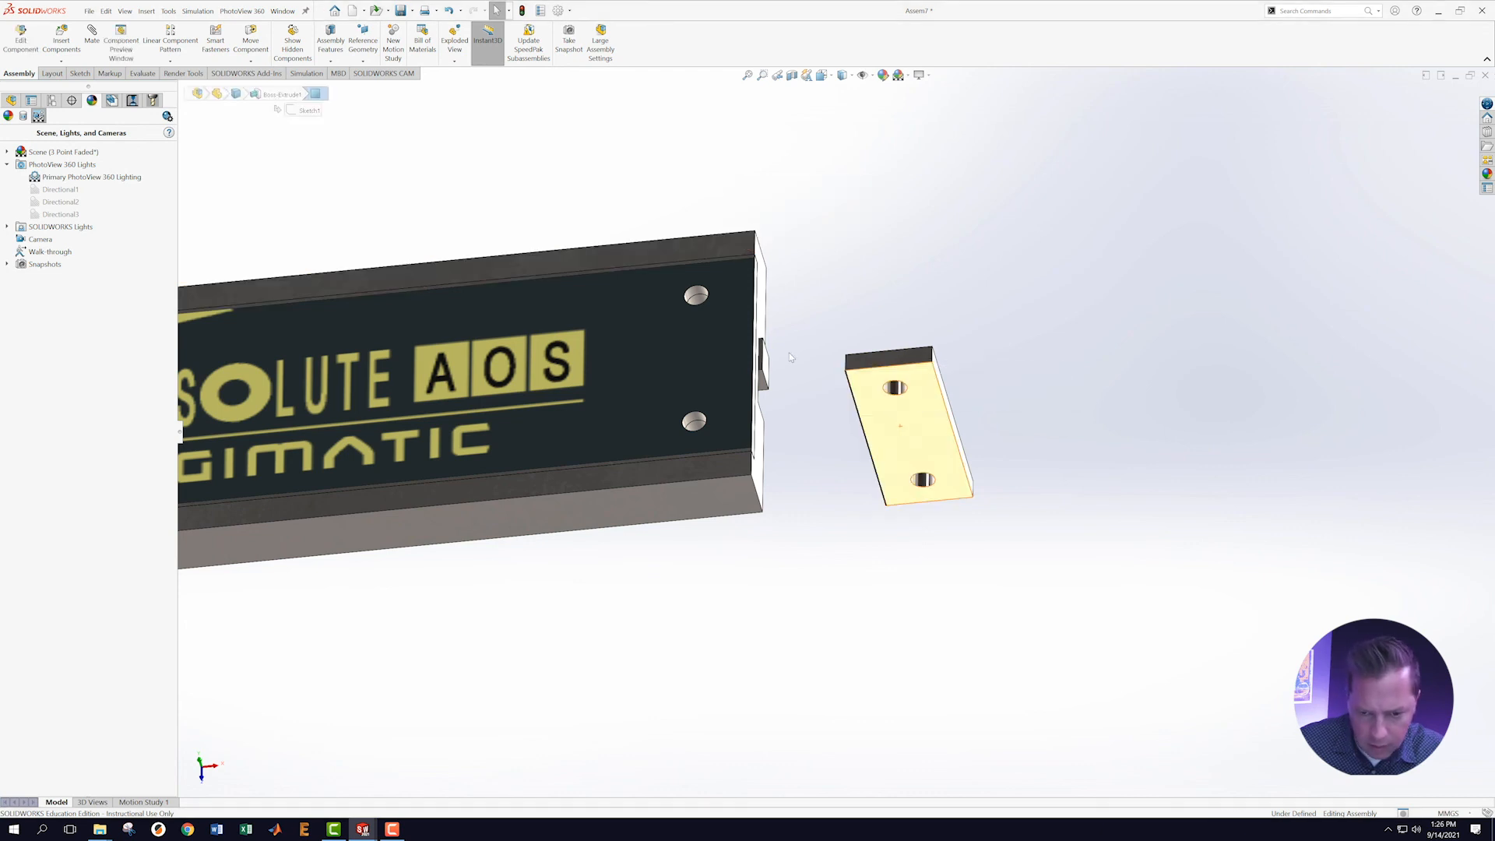
ctrl+click(719, 277)
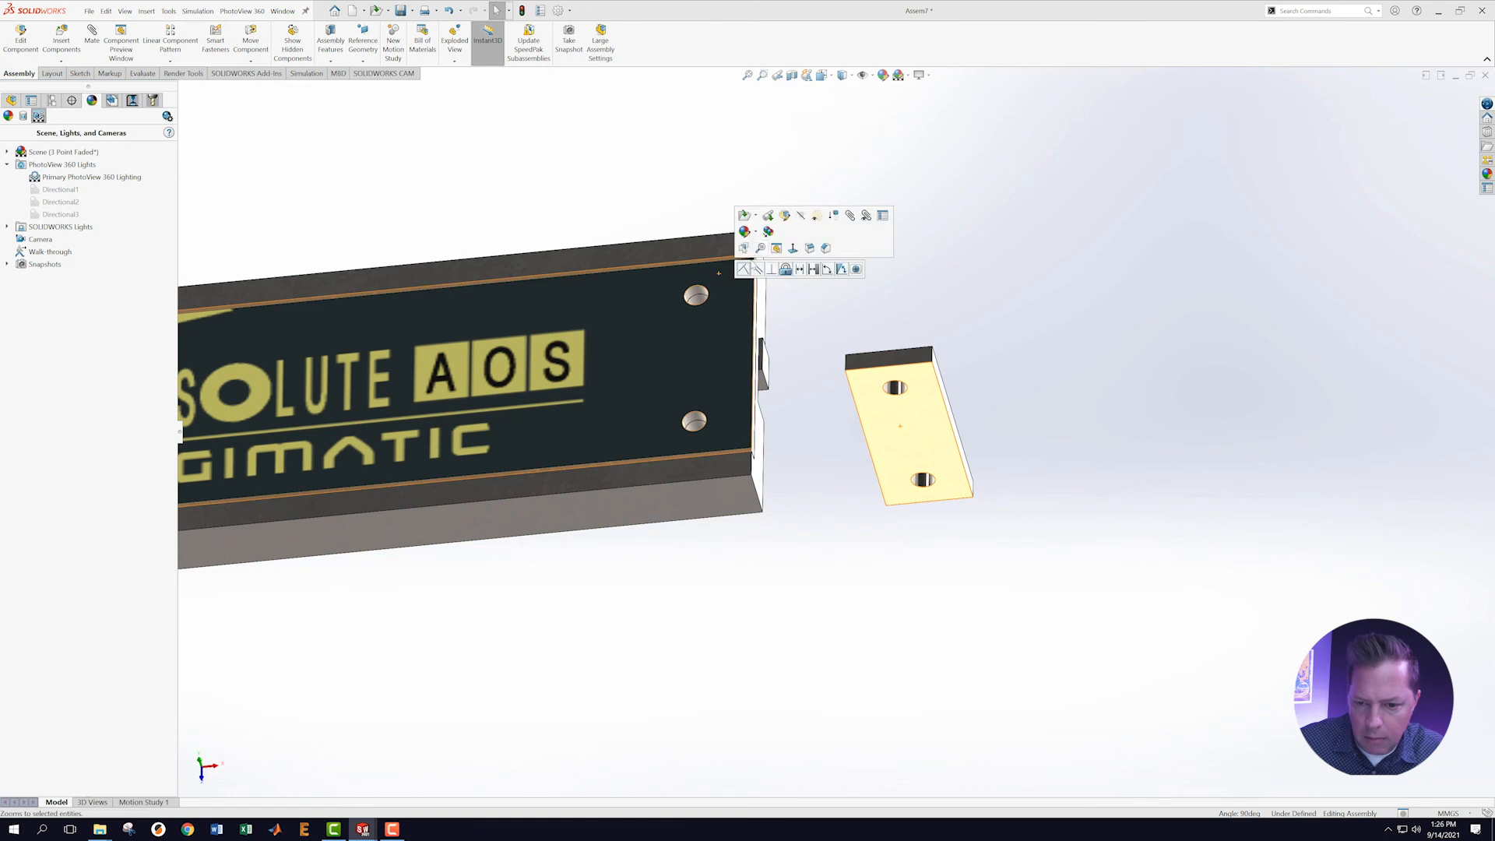
click(746, 270)
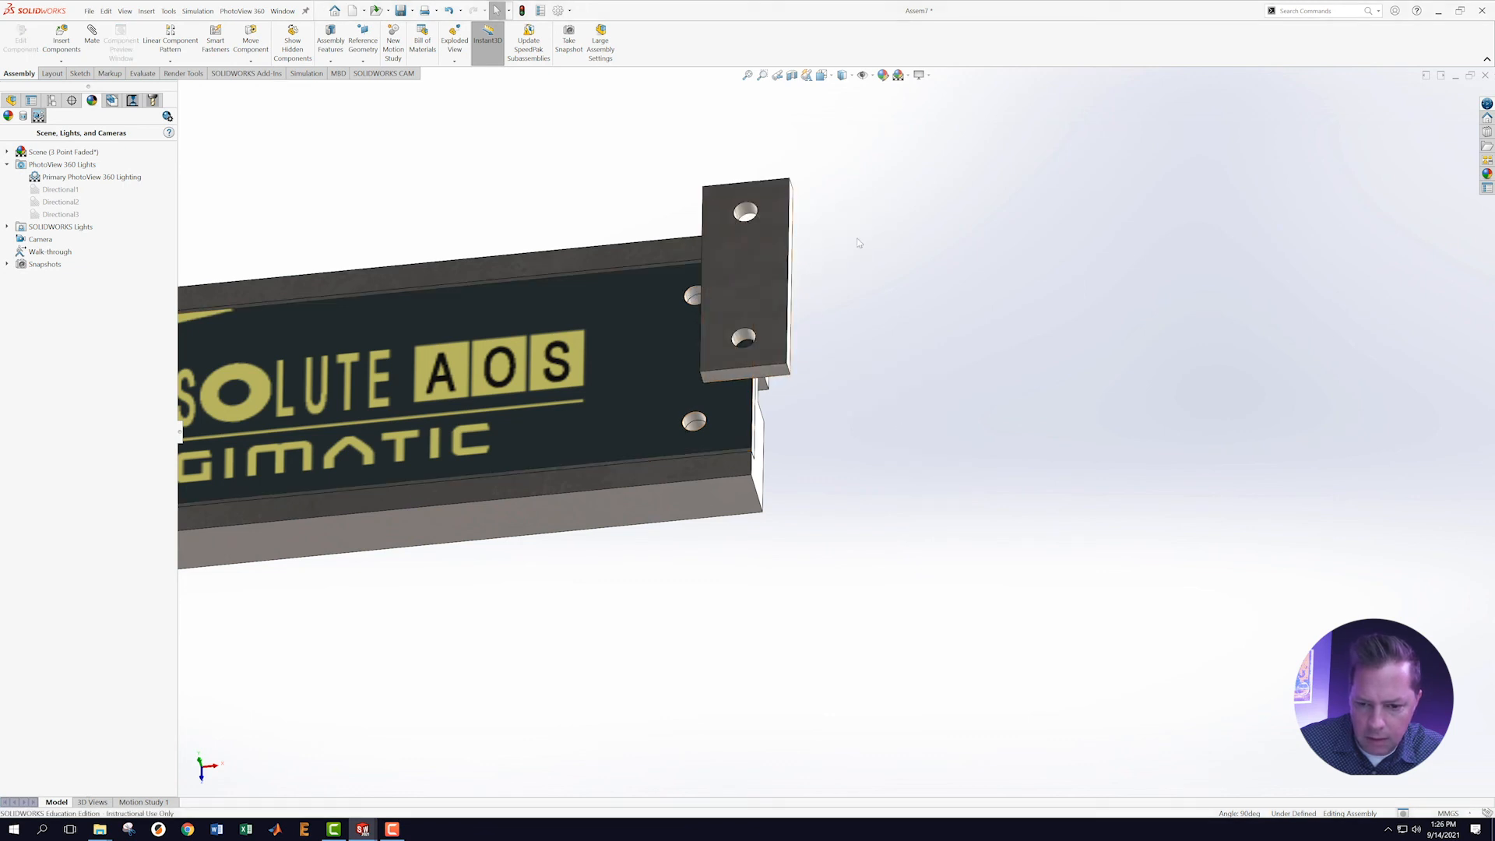
Add a concentric mate between one of the Top Securing Plate's holes and the matching hole at the ruler's end.
click(744, 211)
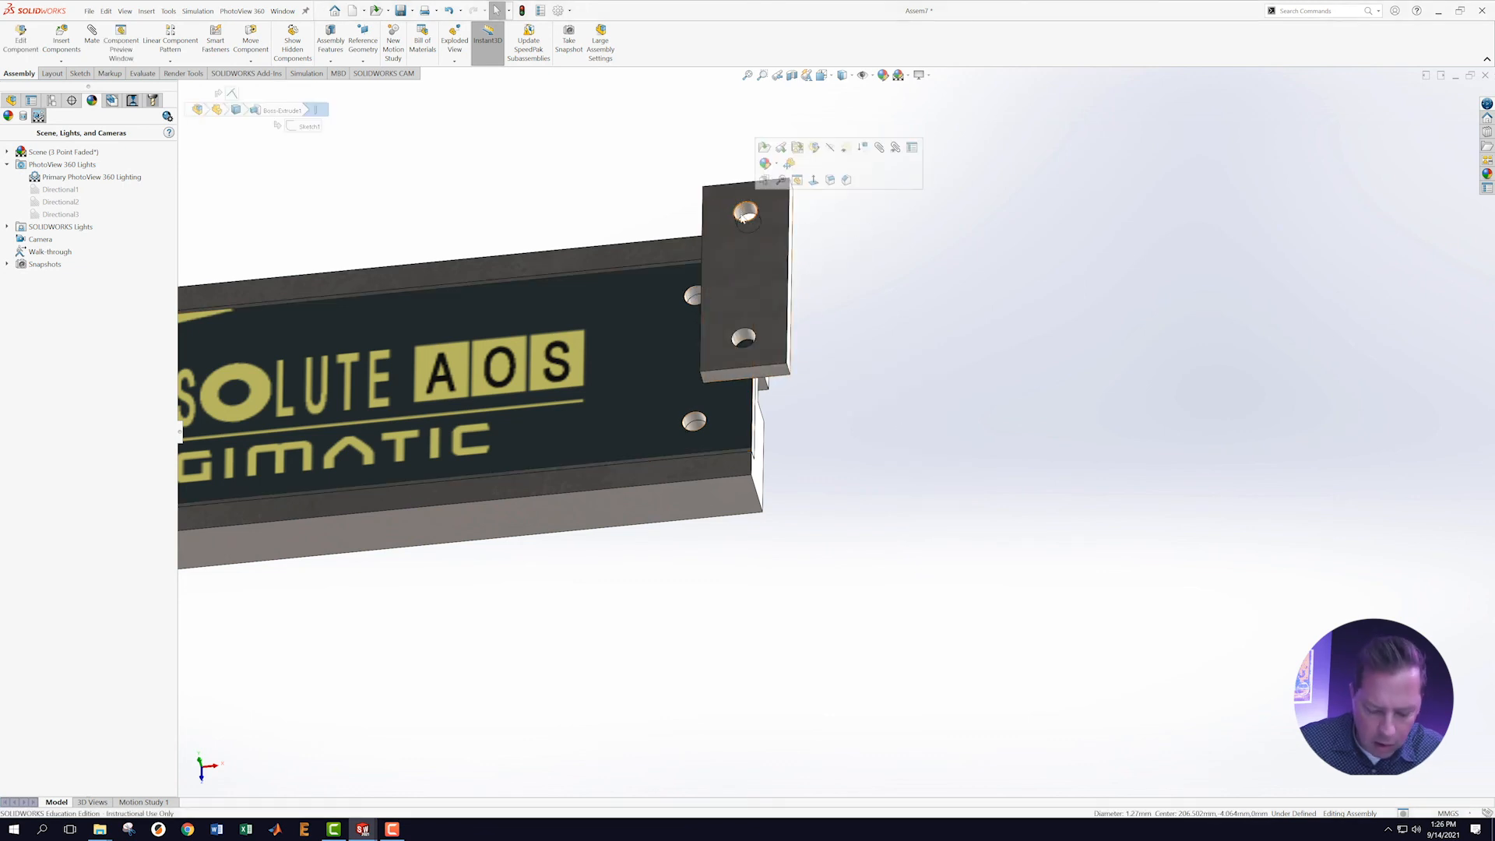
ctrl+click(695, 296)
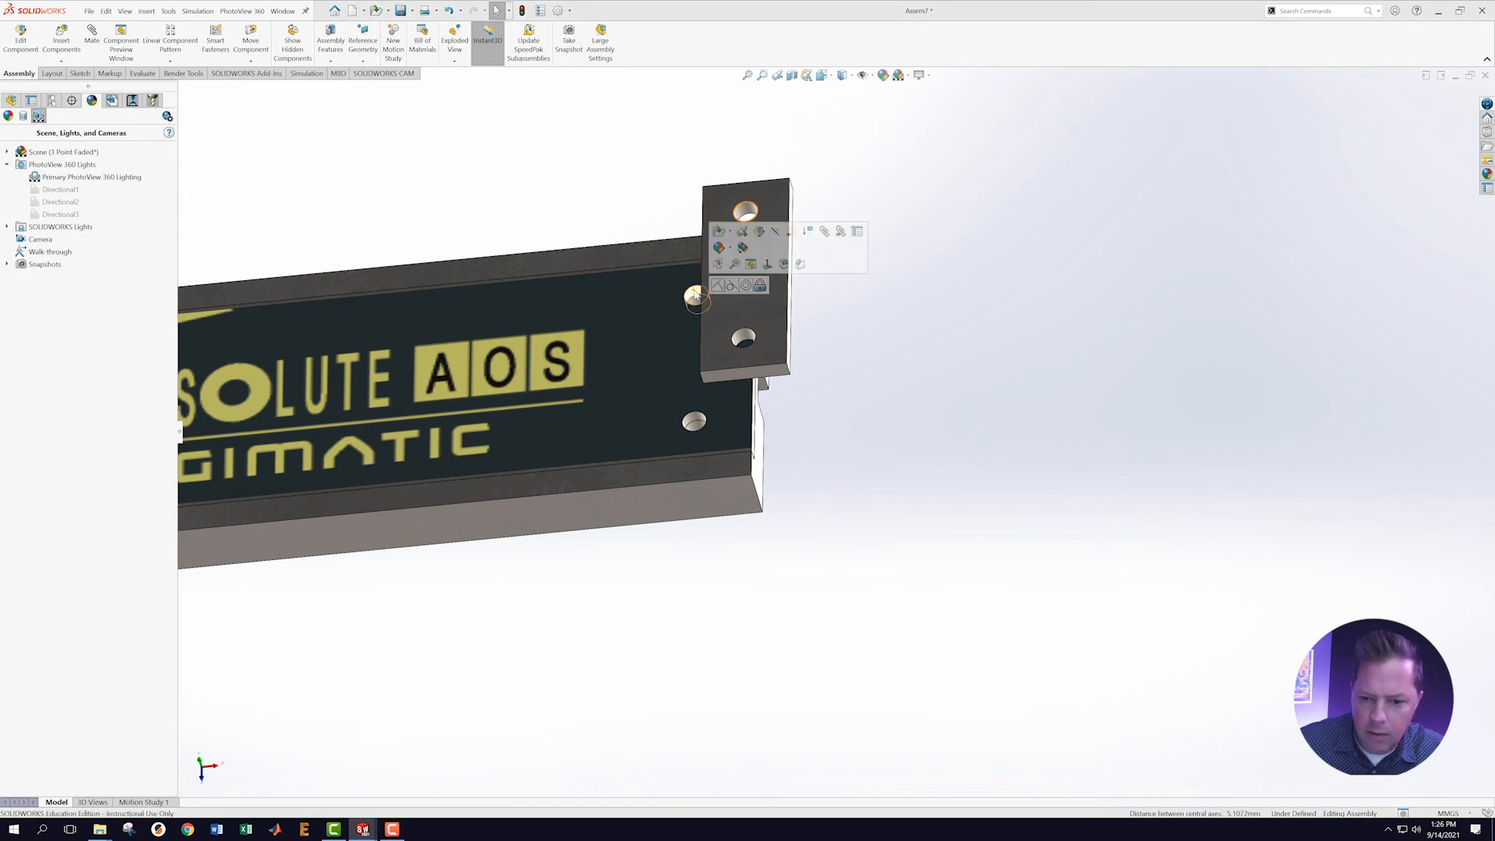
click(745, 285)
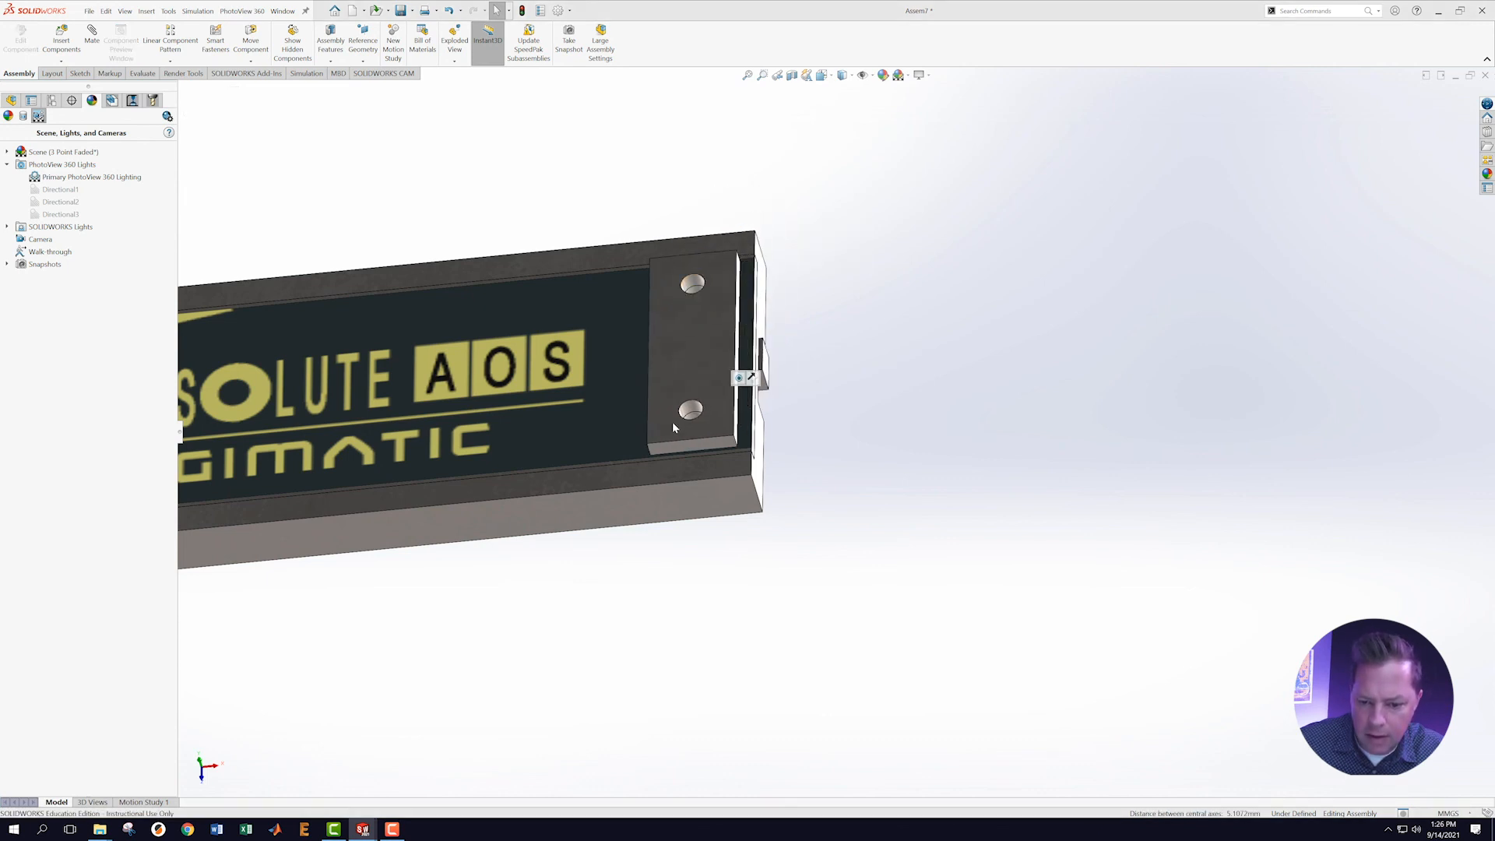
Add a concentric mate between the Top Securing Plate's other hole and the ruler's remaining end hole.
click(695, 416)
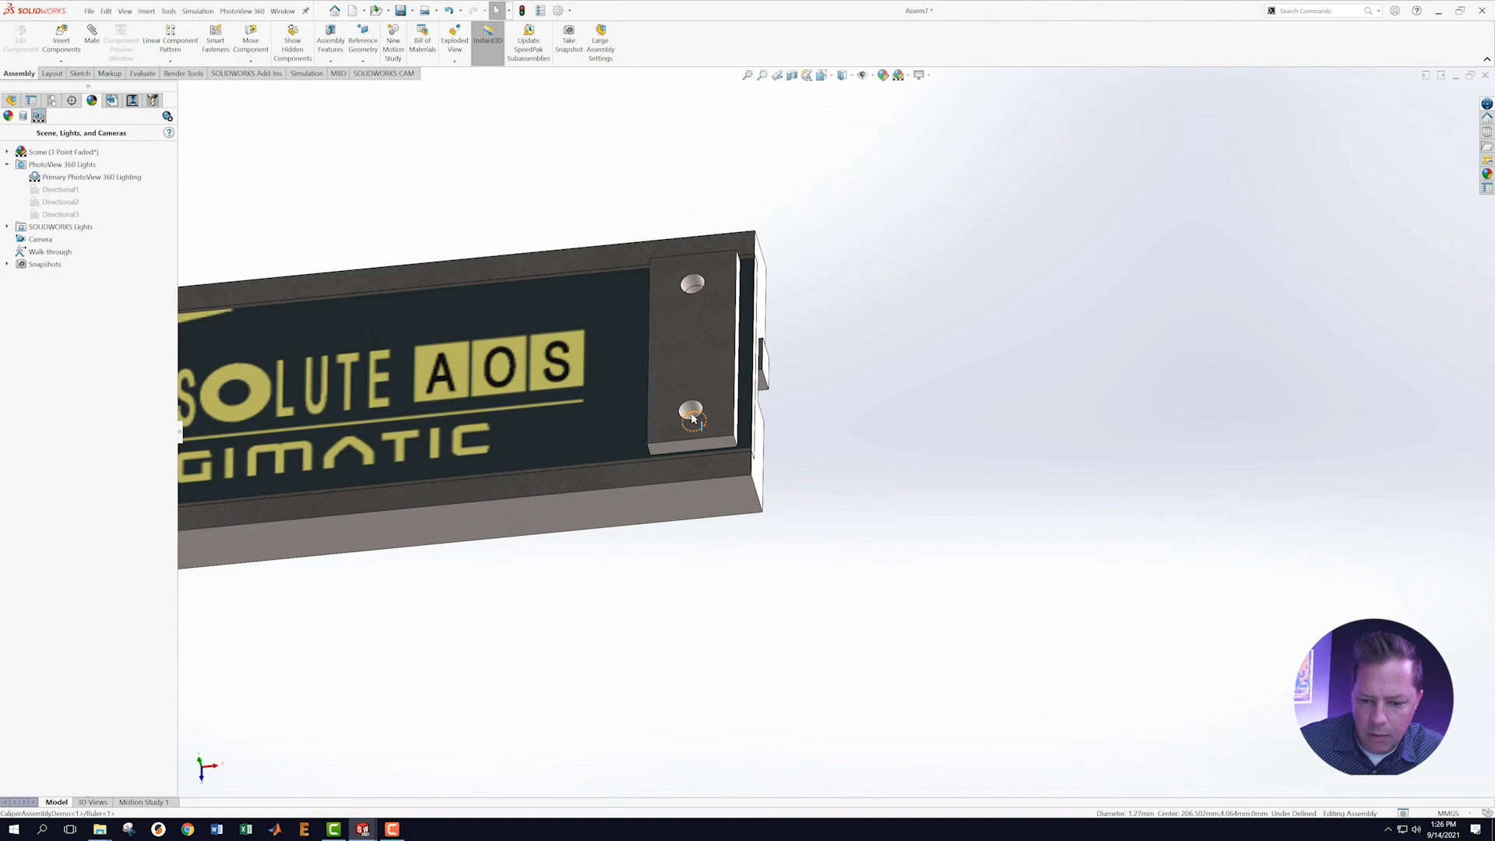
click(818, 441)
scroll(674, 404, down, 6)
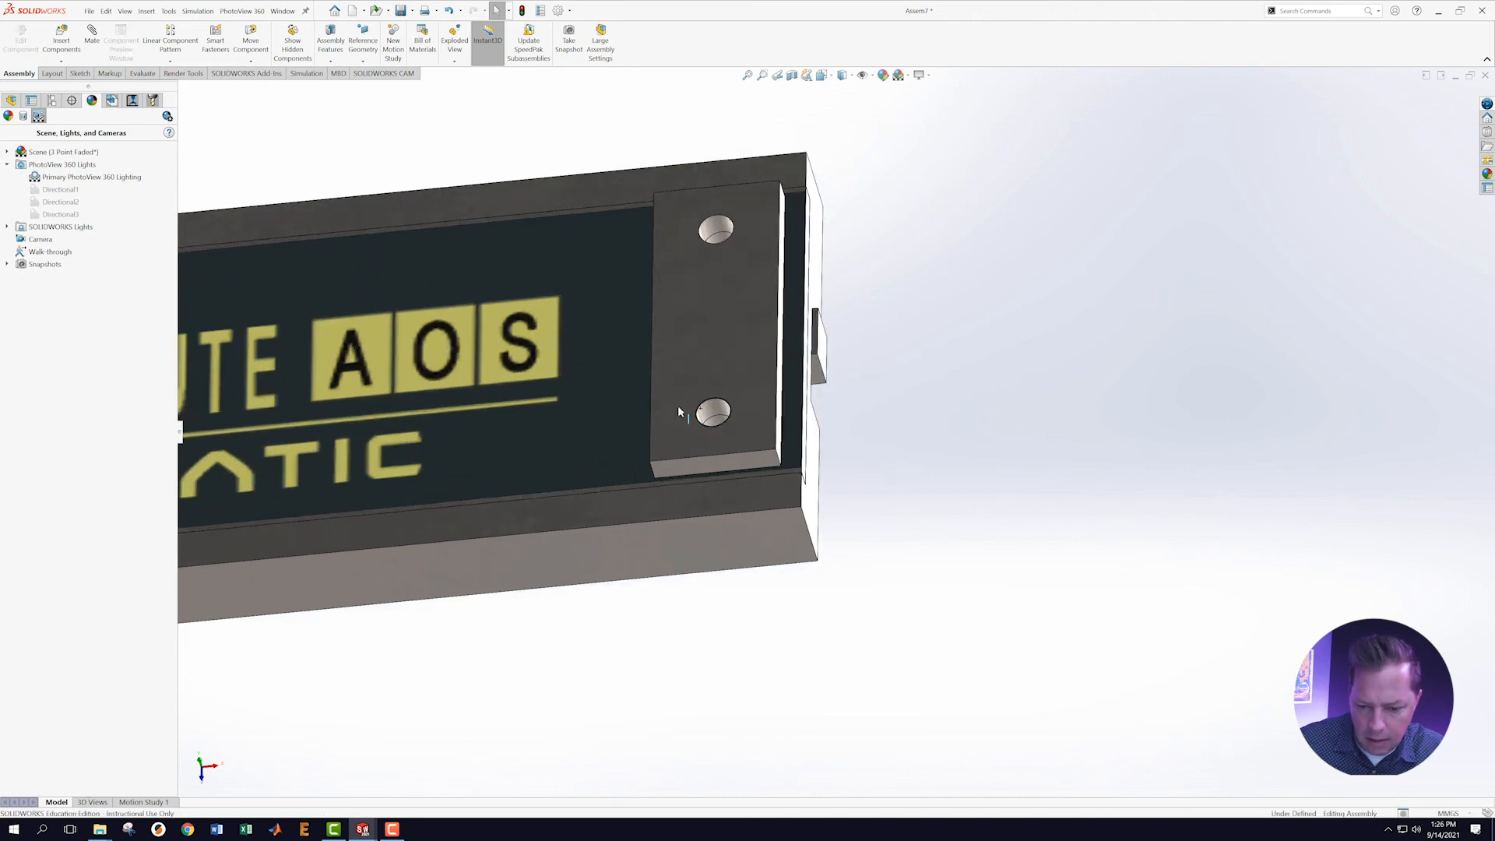
click(747, 408)
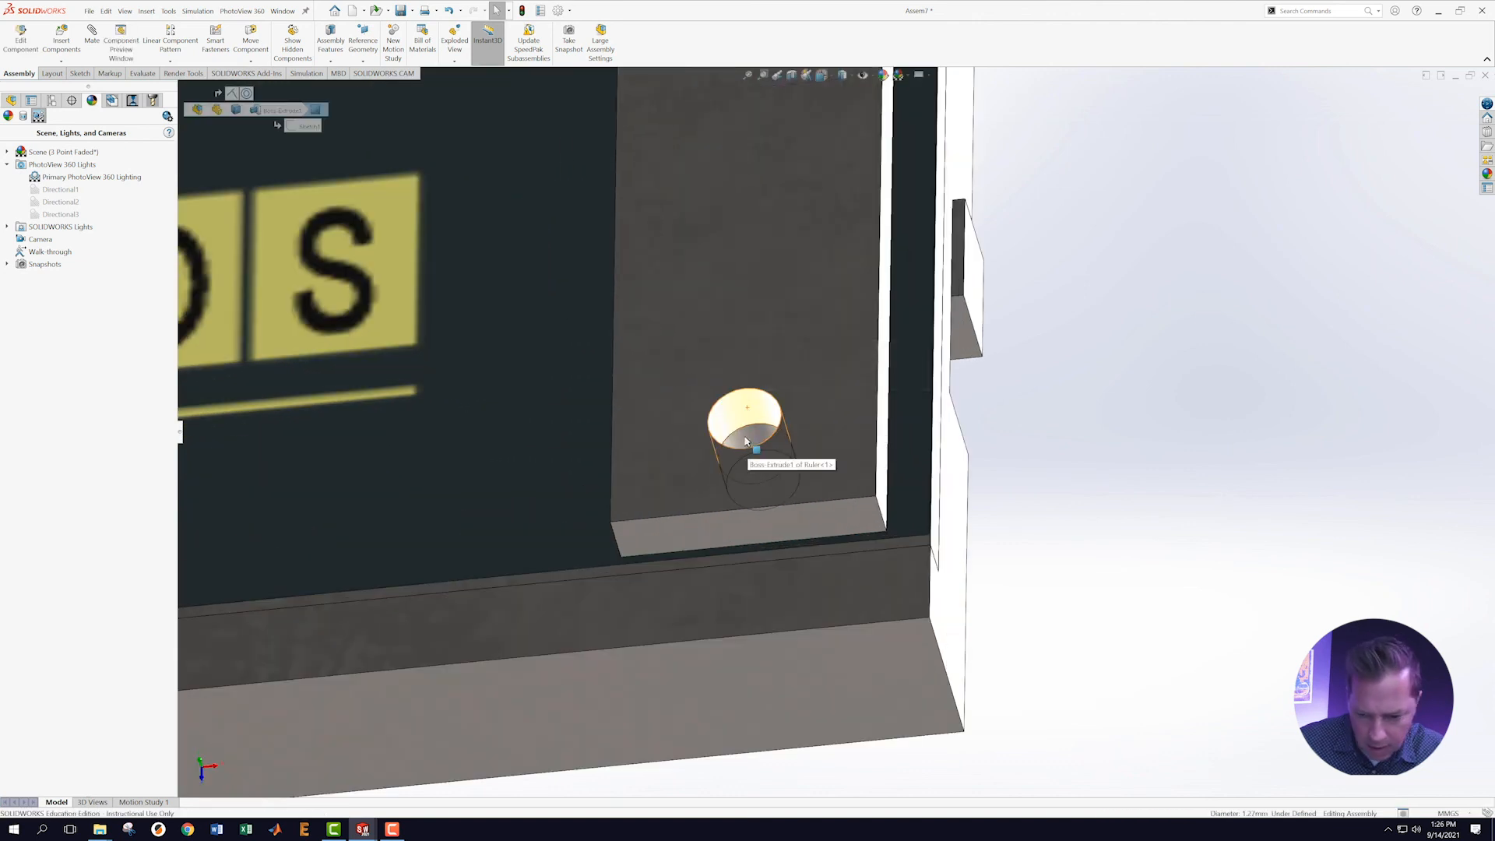
ctrl+click(745, 435)
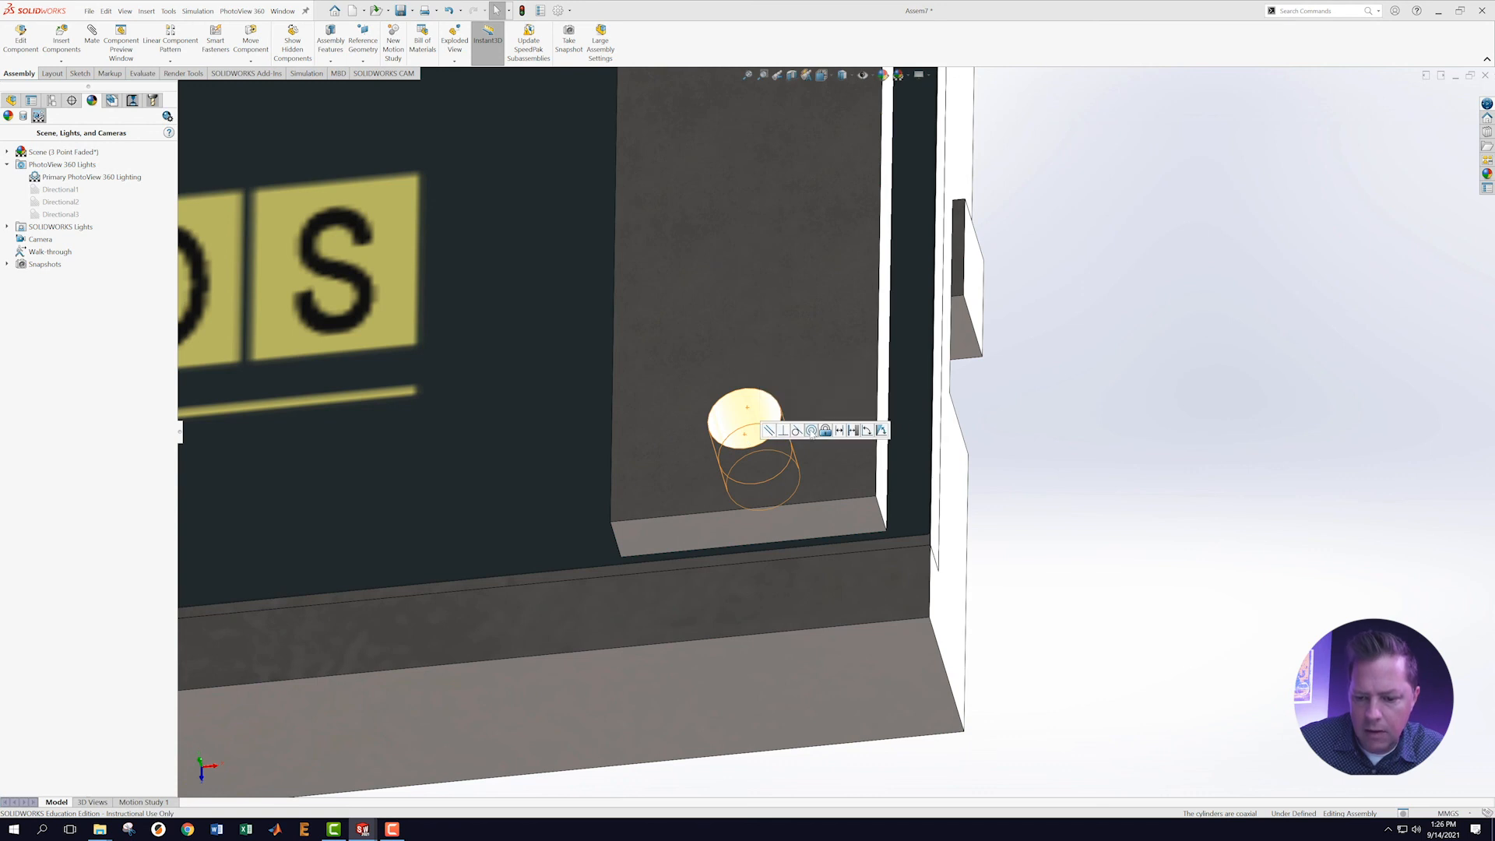
click(810, 431)
scroll(805, 441, up, 6)
scroll(805, 440, up, 2)
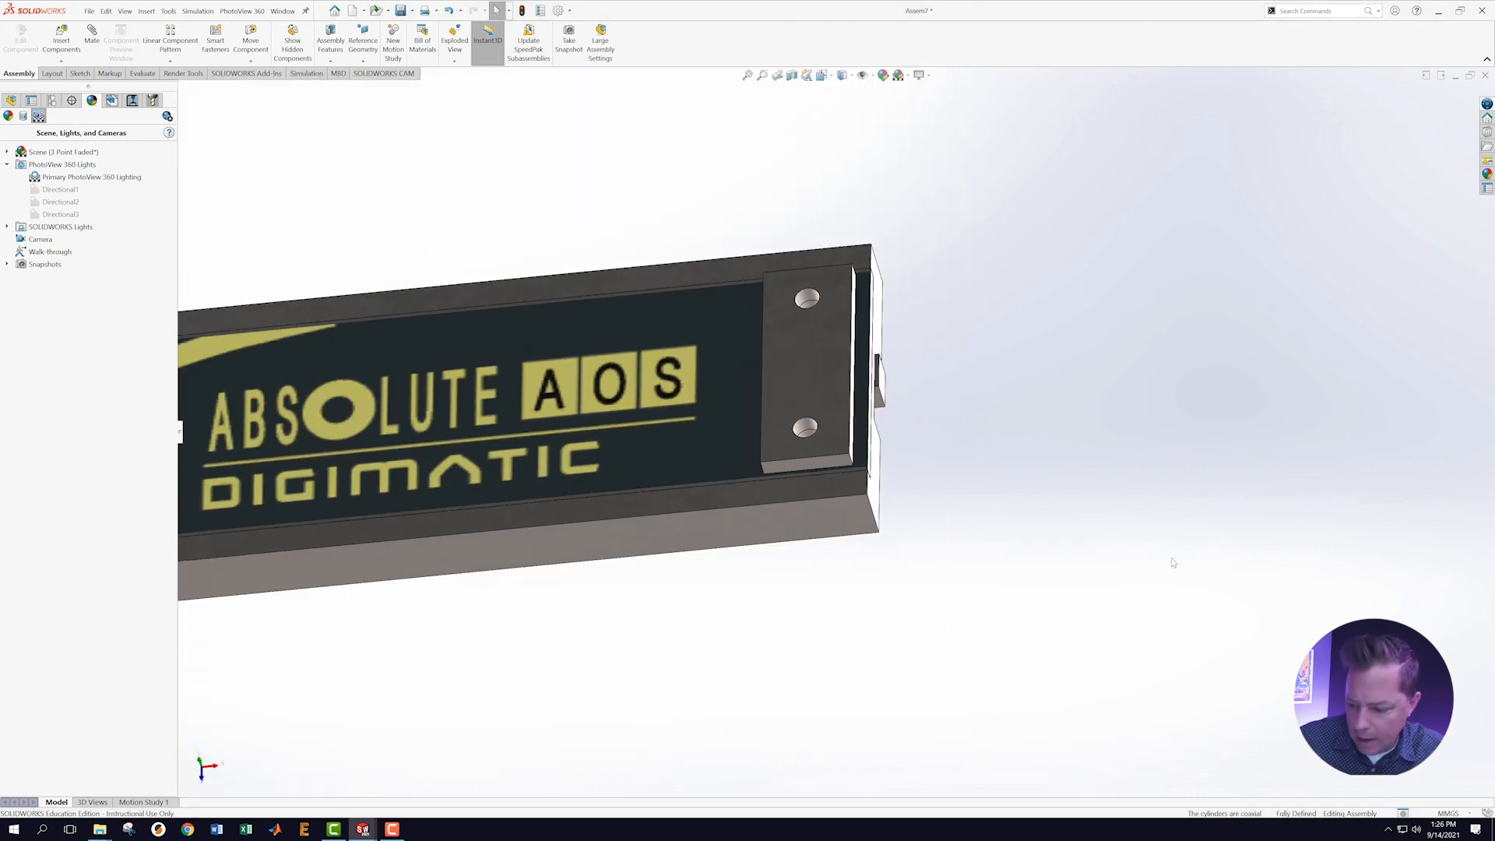
Insert the Rivets part from the Calipers folder and place it beside the ruler's free end.
middle_drag(1061, 382, 1075, 507)
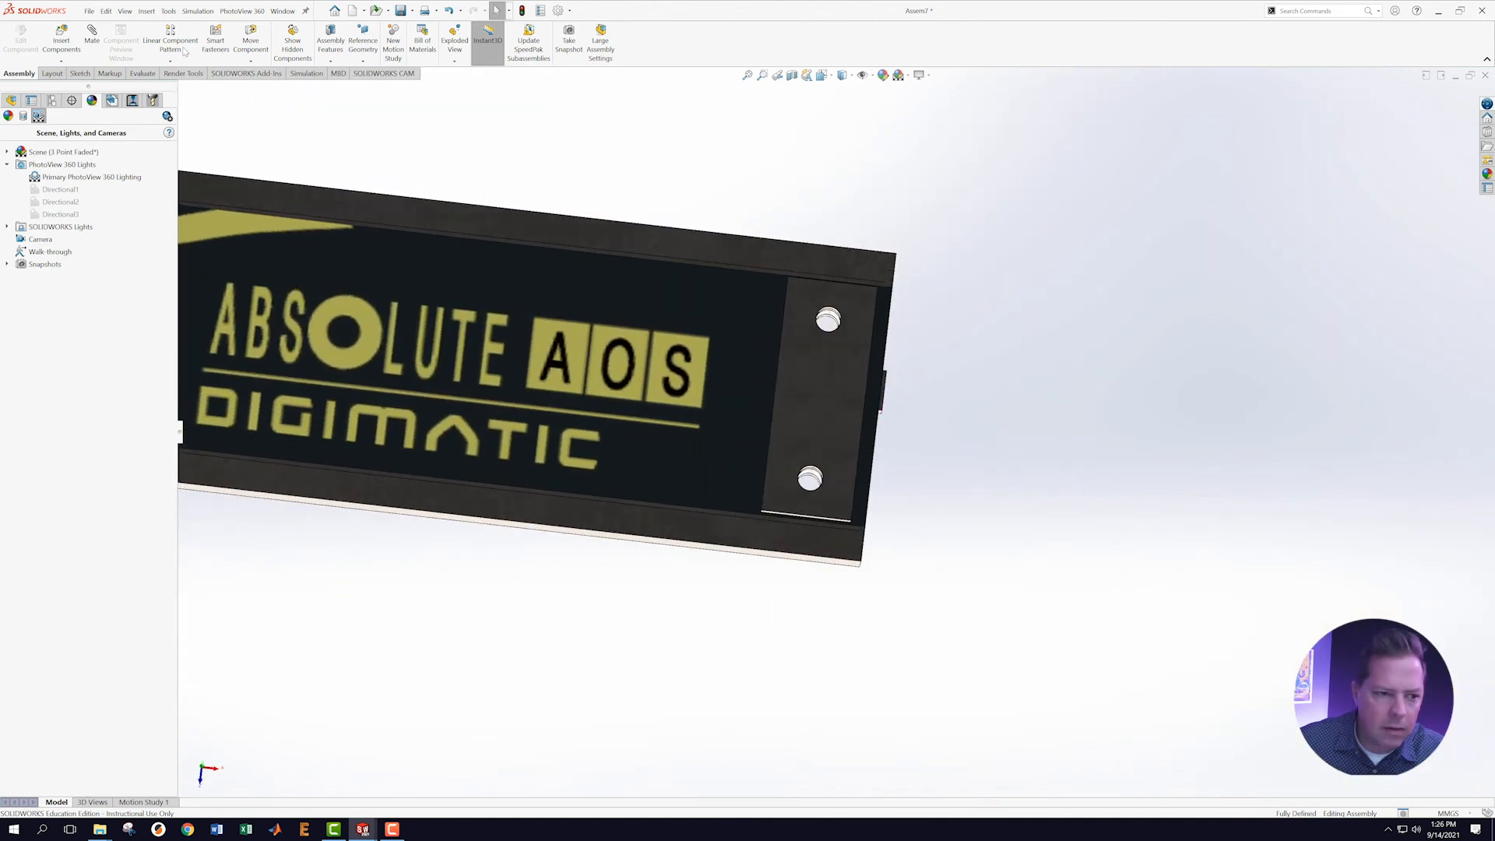
click(90, 10)
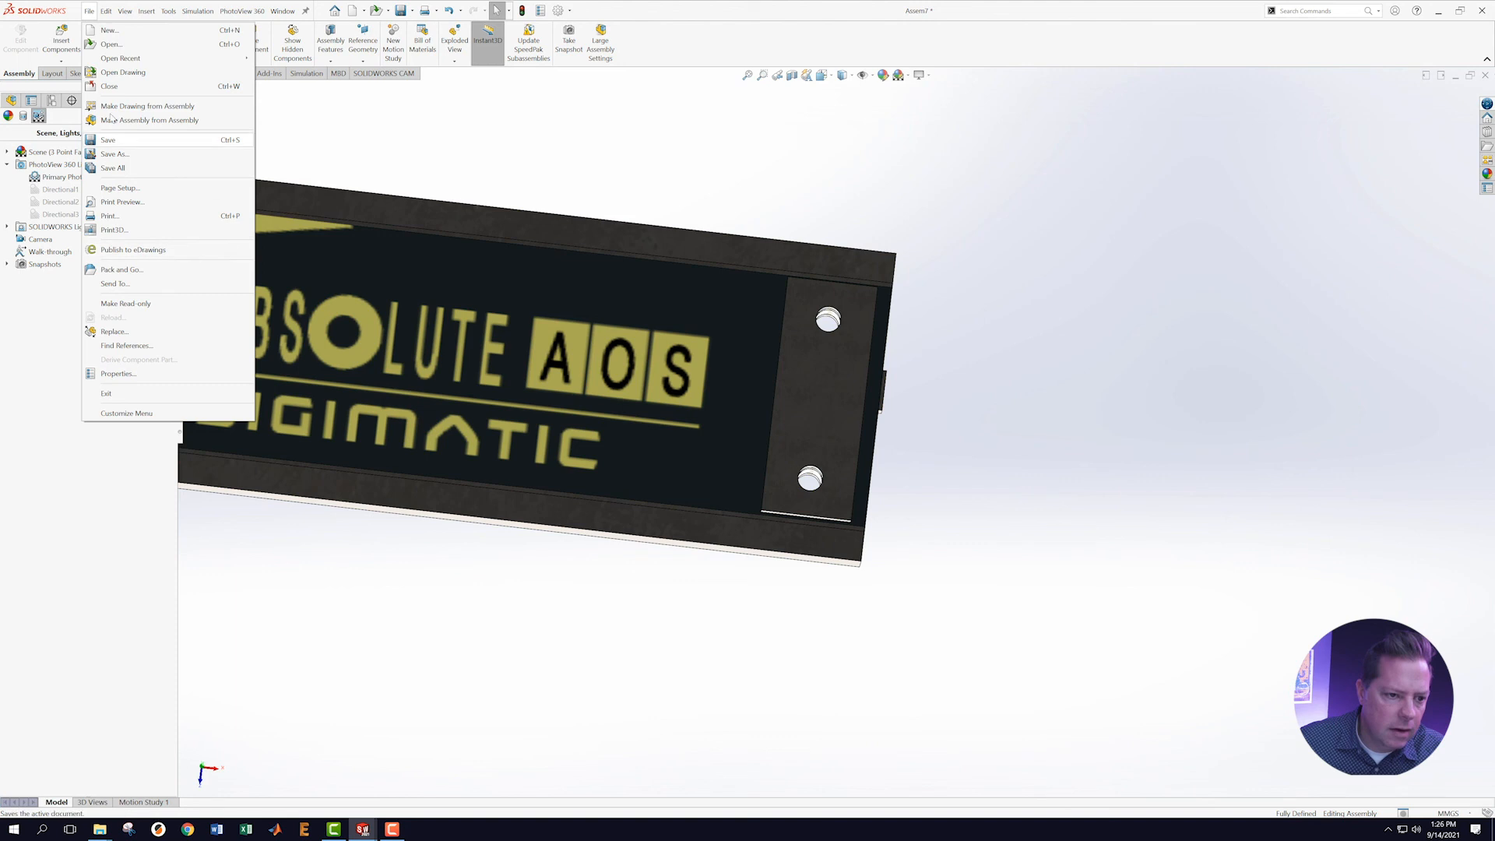
click(389, 156)
click(60, 42)
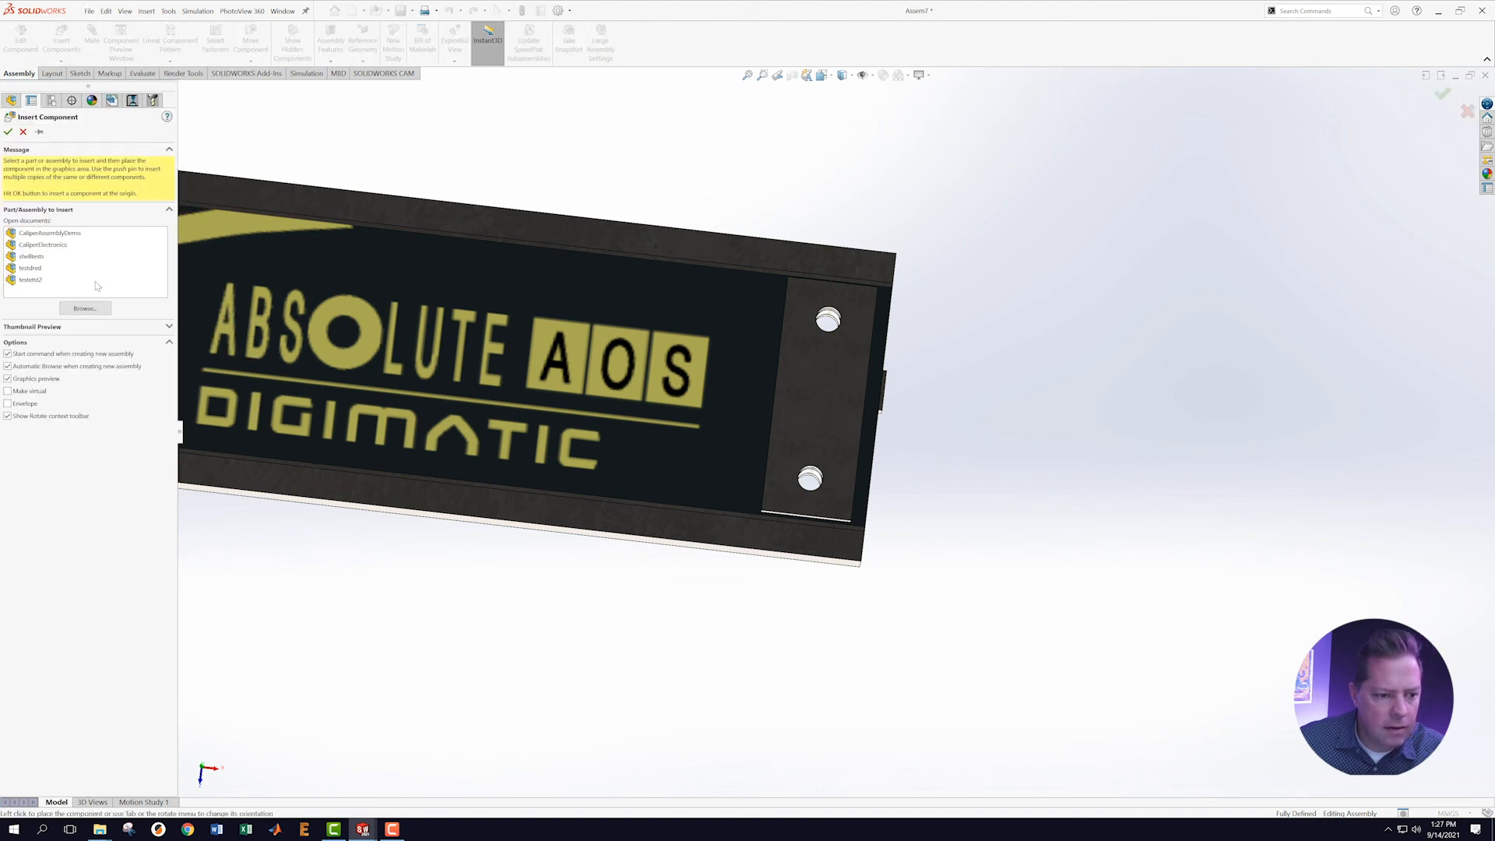
click(83, 308)
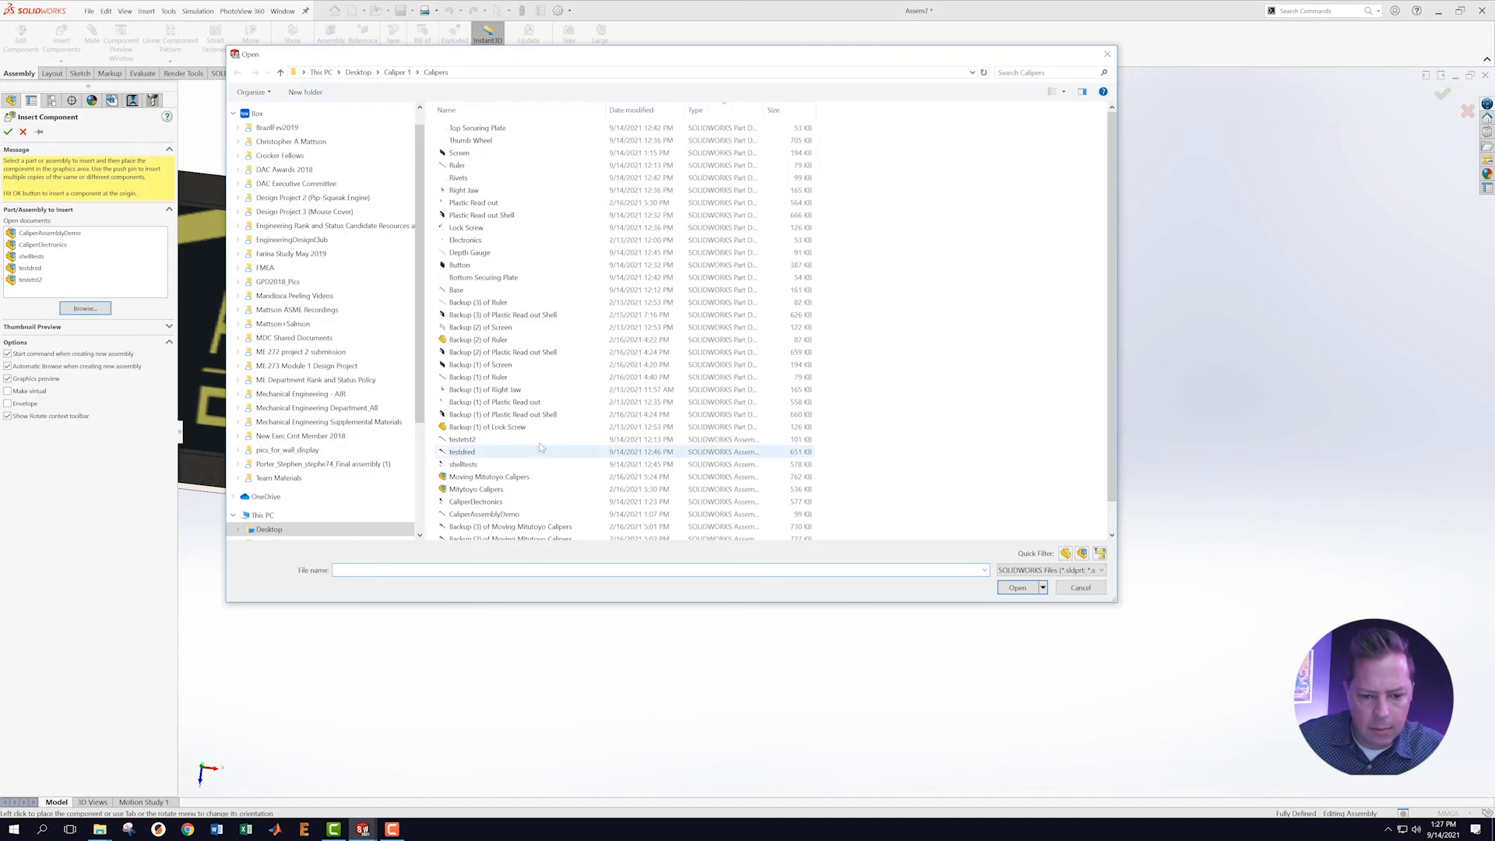
click(458, 178)
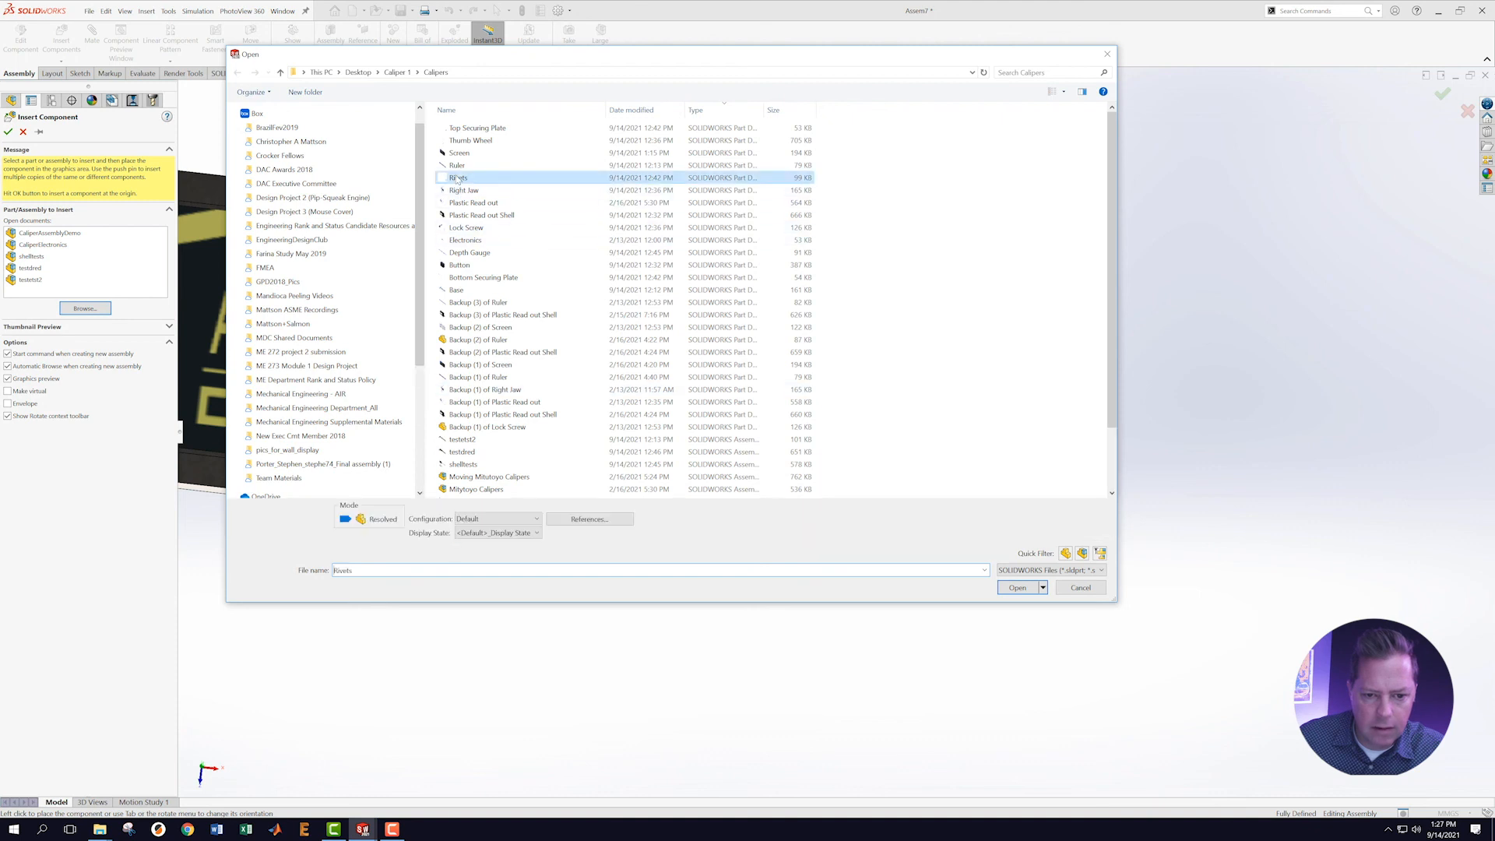
click(1018, 588)
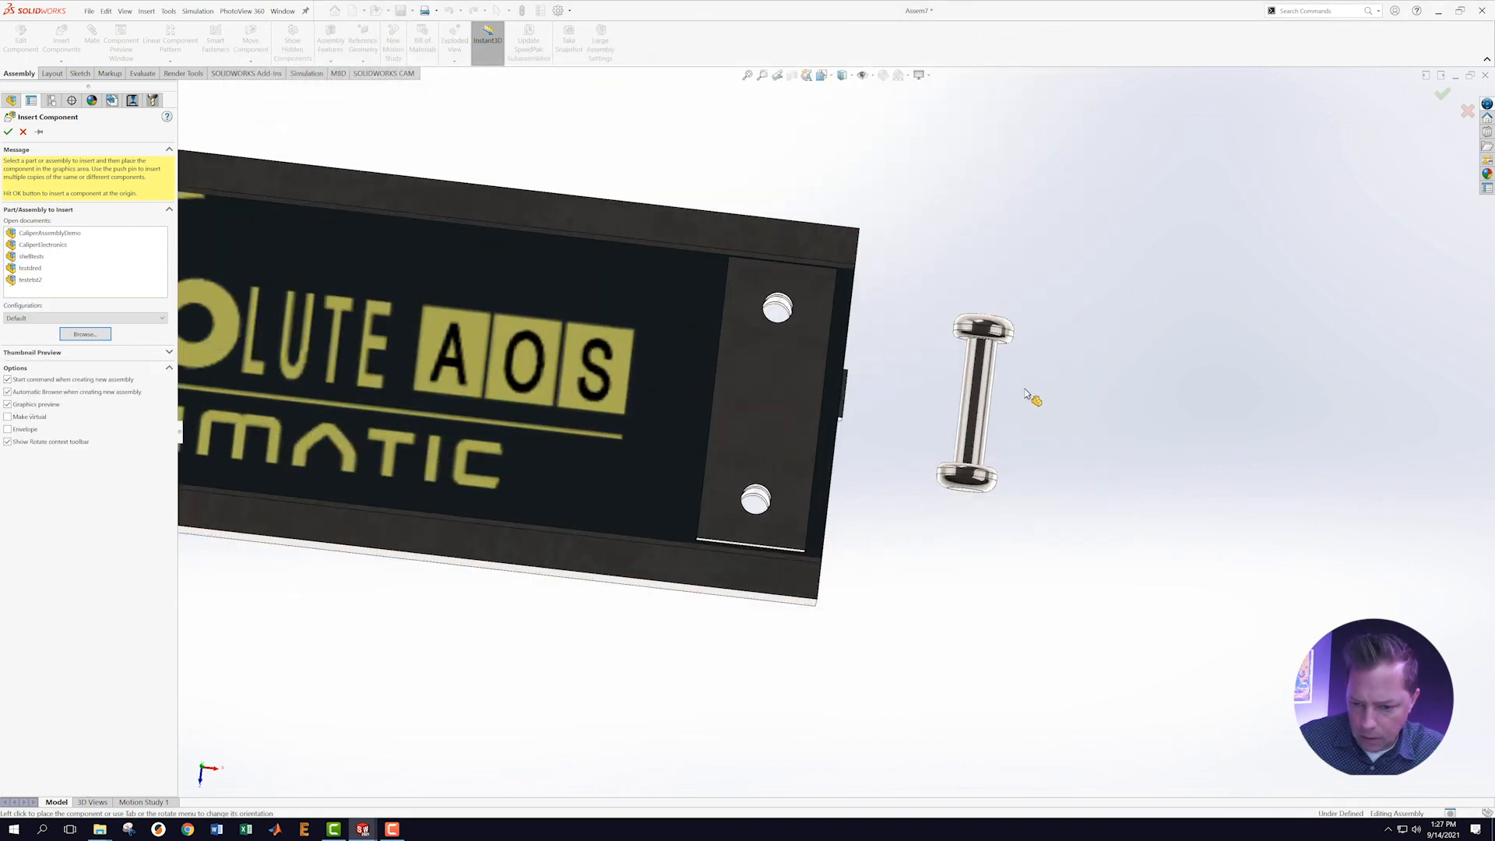
click(1027, 393)
Add a concentric mate between the rivet's shank and the ruler's end hole nearer the lower long edge.
scroll(1026, 393, down, 3)
middle_drag(798, 472, 874, 446)
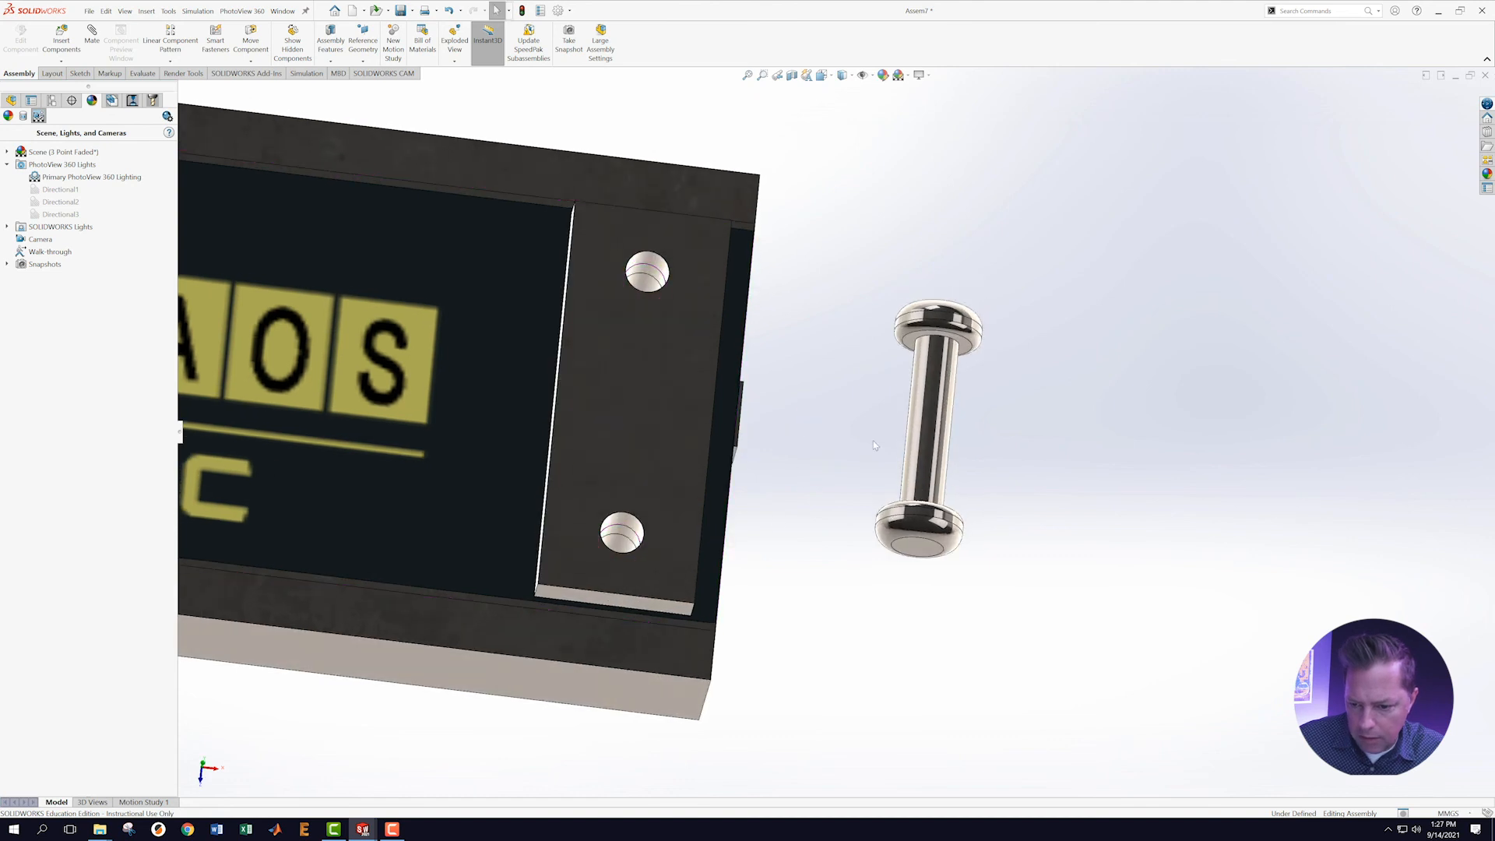
click(922, 424)
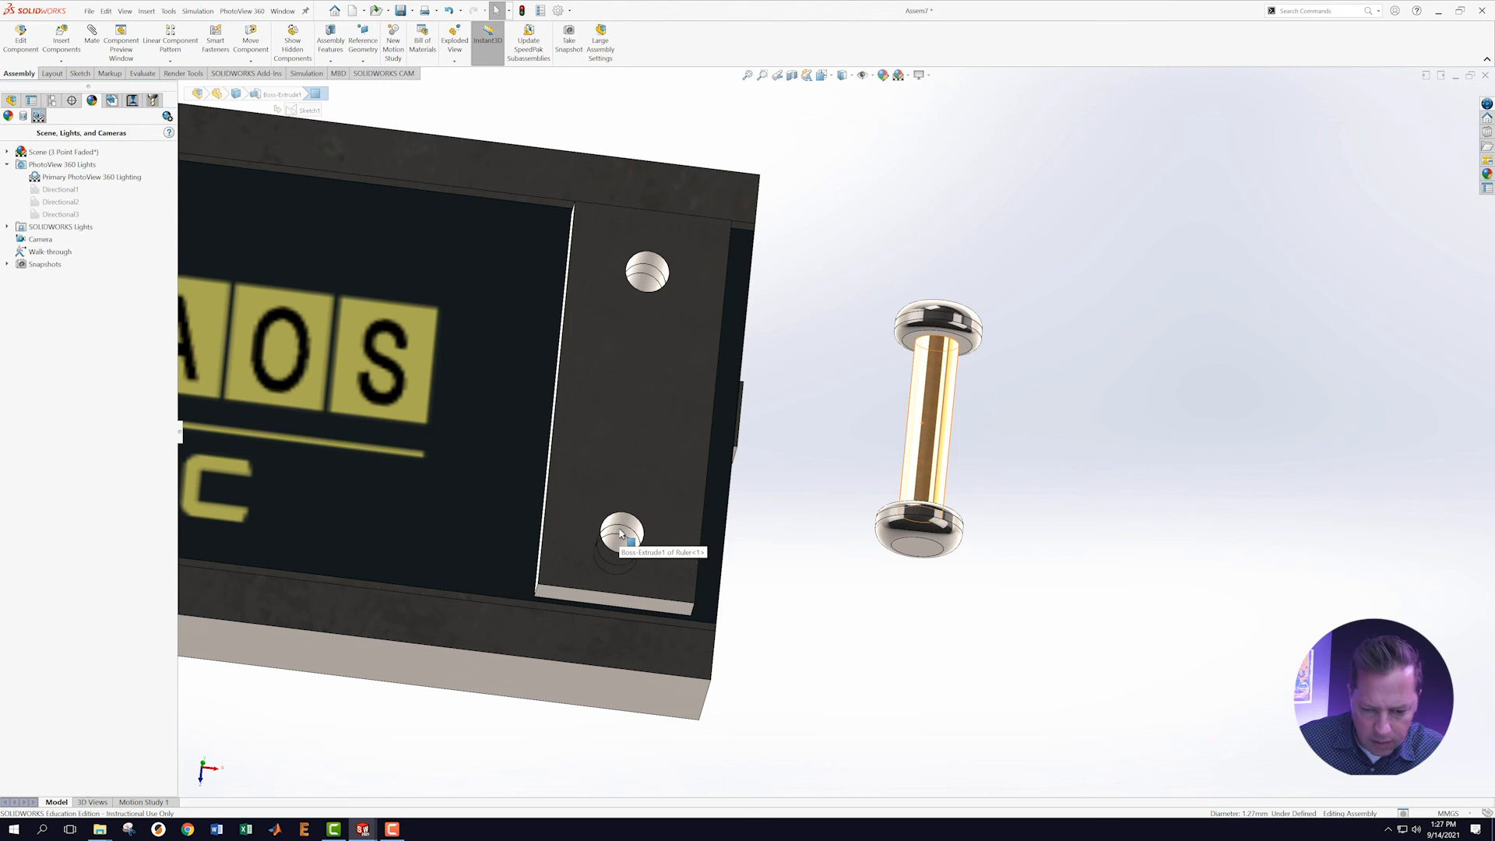
click(622, 534)
click(685, 525)
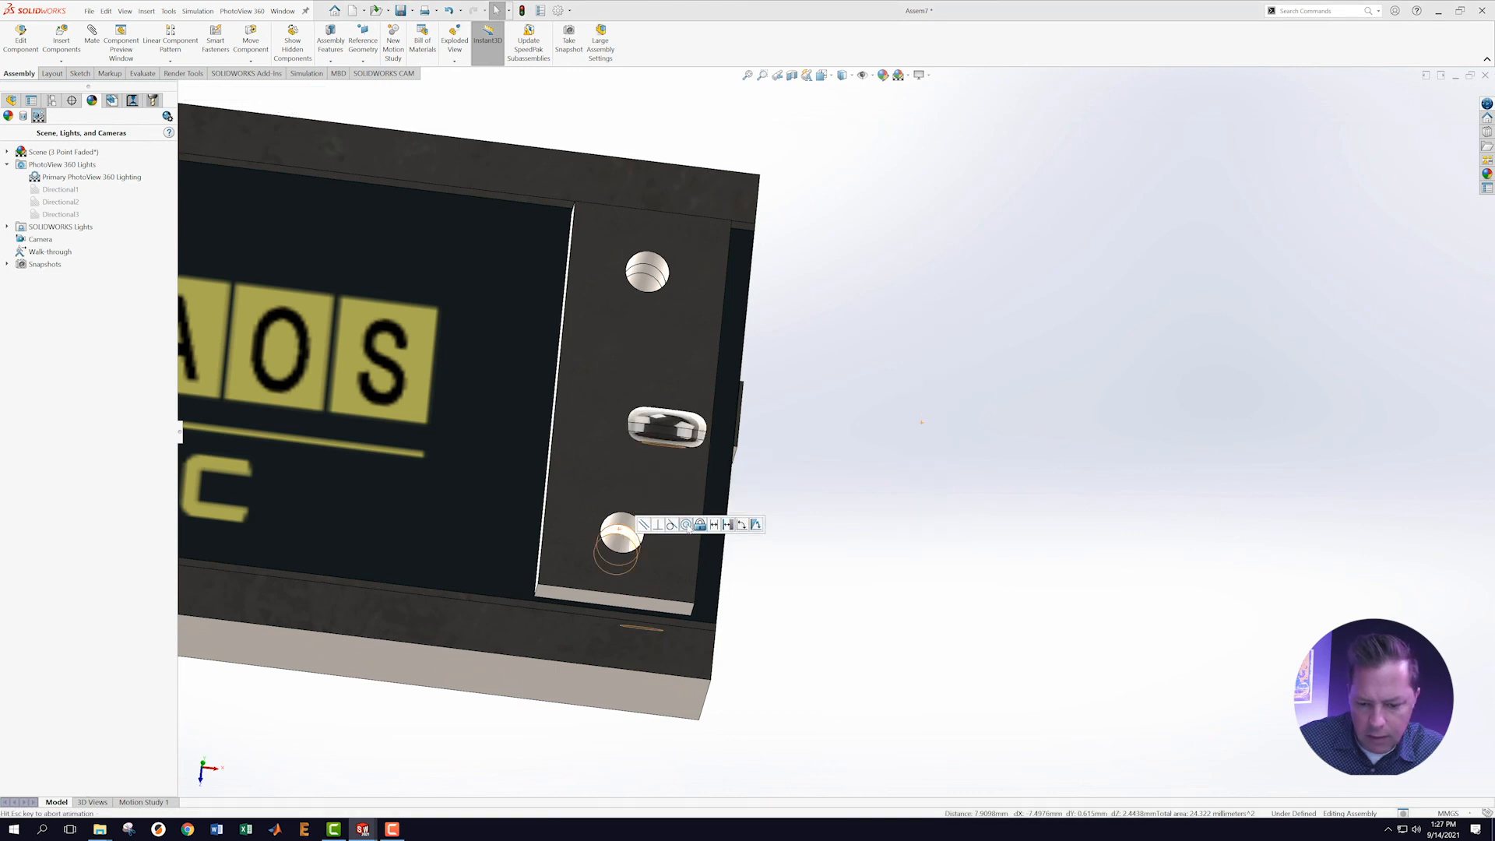
Slide the rivet along its hole and add a coincident mate between its head's underside and the Top Securing Plate's outer face.
middle_drag(732, 614, 715, 450)
drag(548, 750, 635, 502)
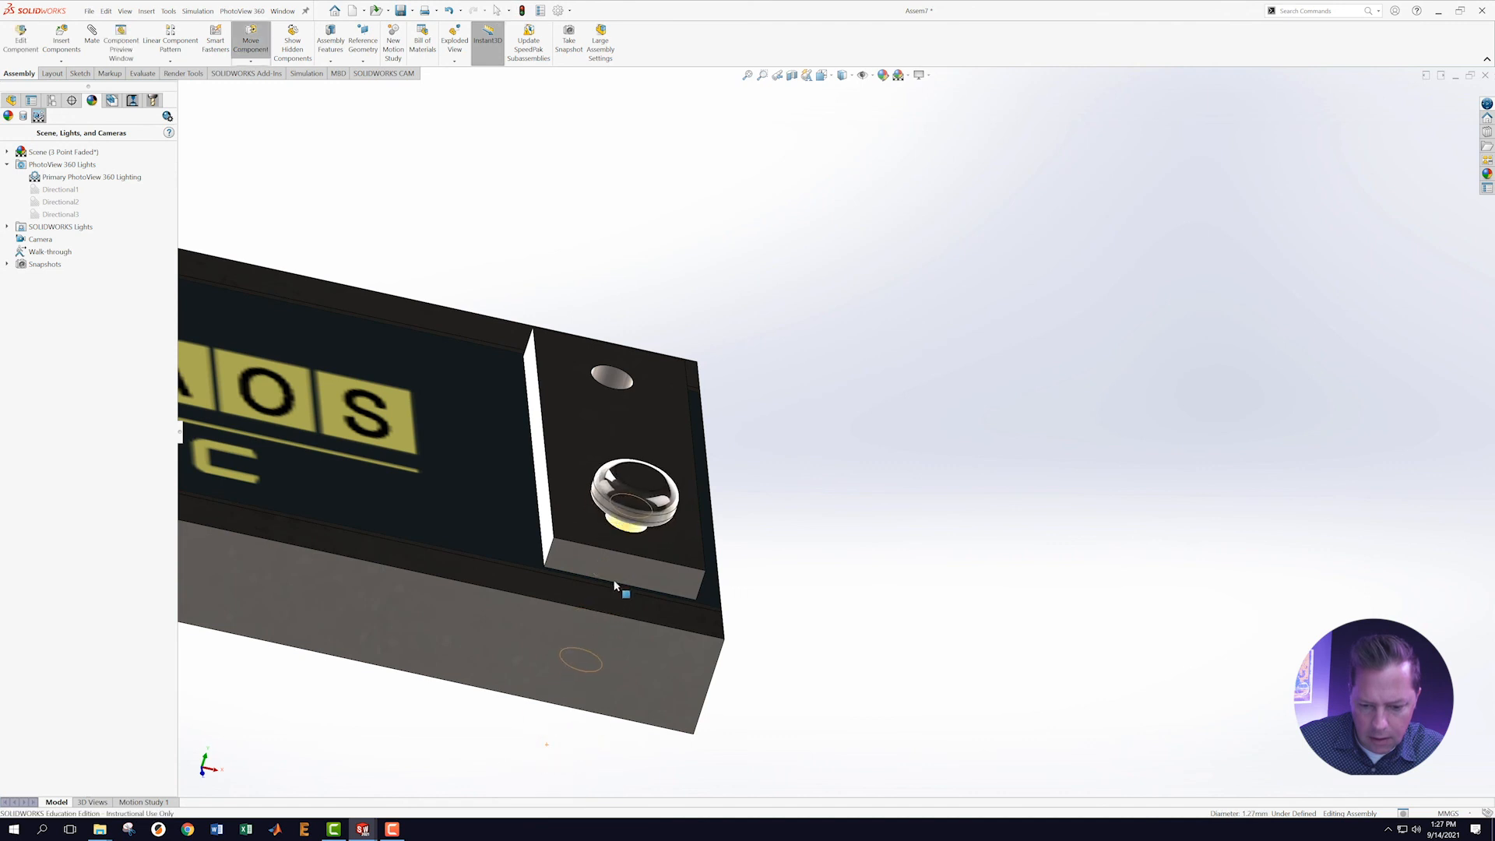
middle_drag(777, 537, 737, 452)
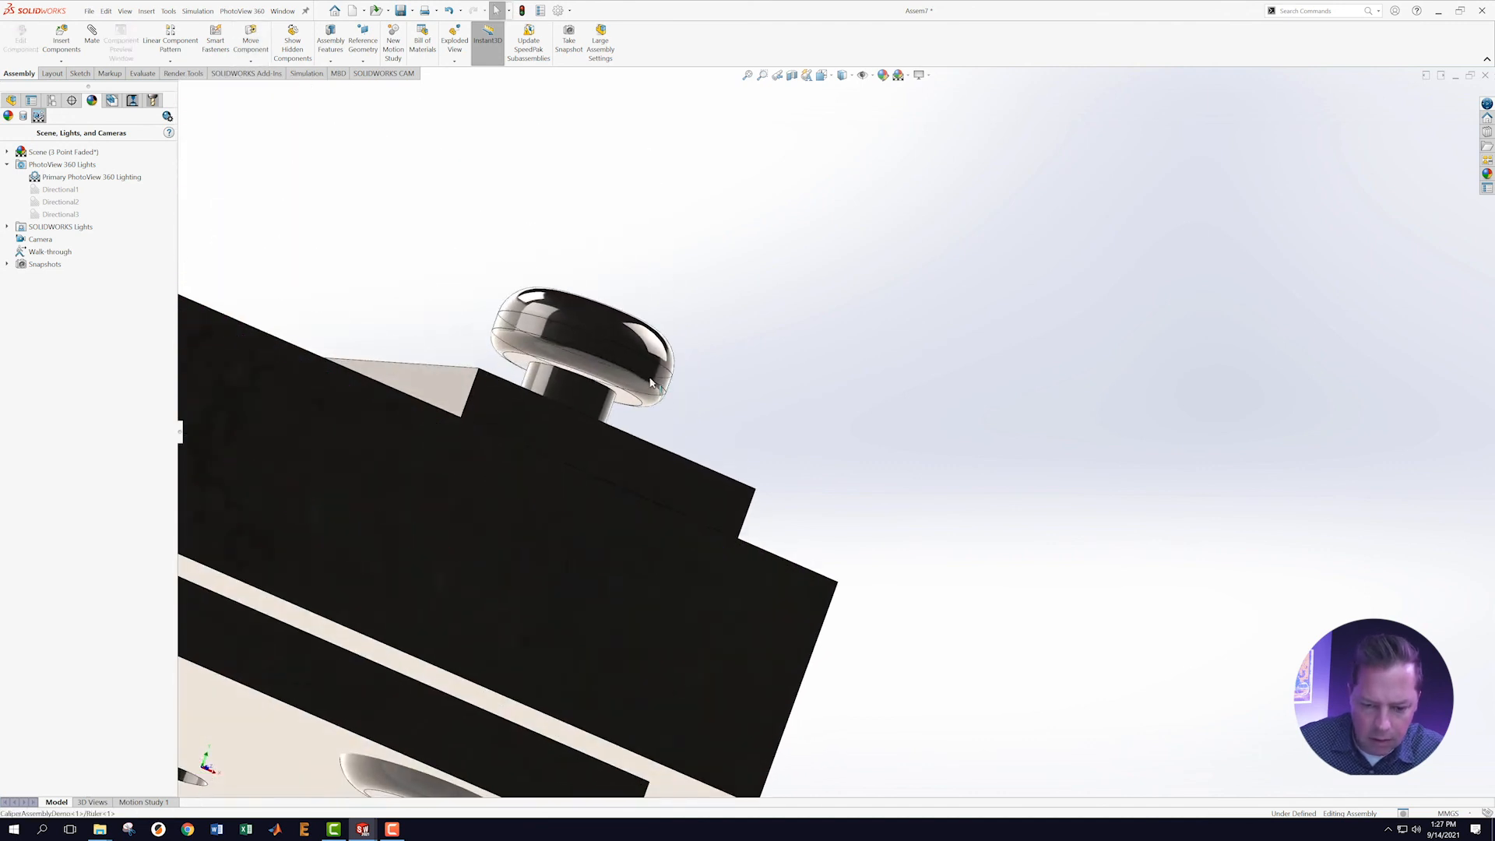
scroll(651, 381, down, 2)
click(647, 413)
middle_drag(893, 393, 857, 446)
scroll(1128, 325, up, 8)
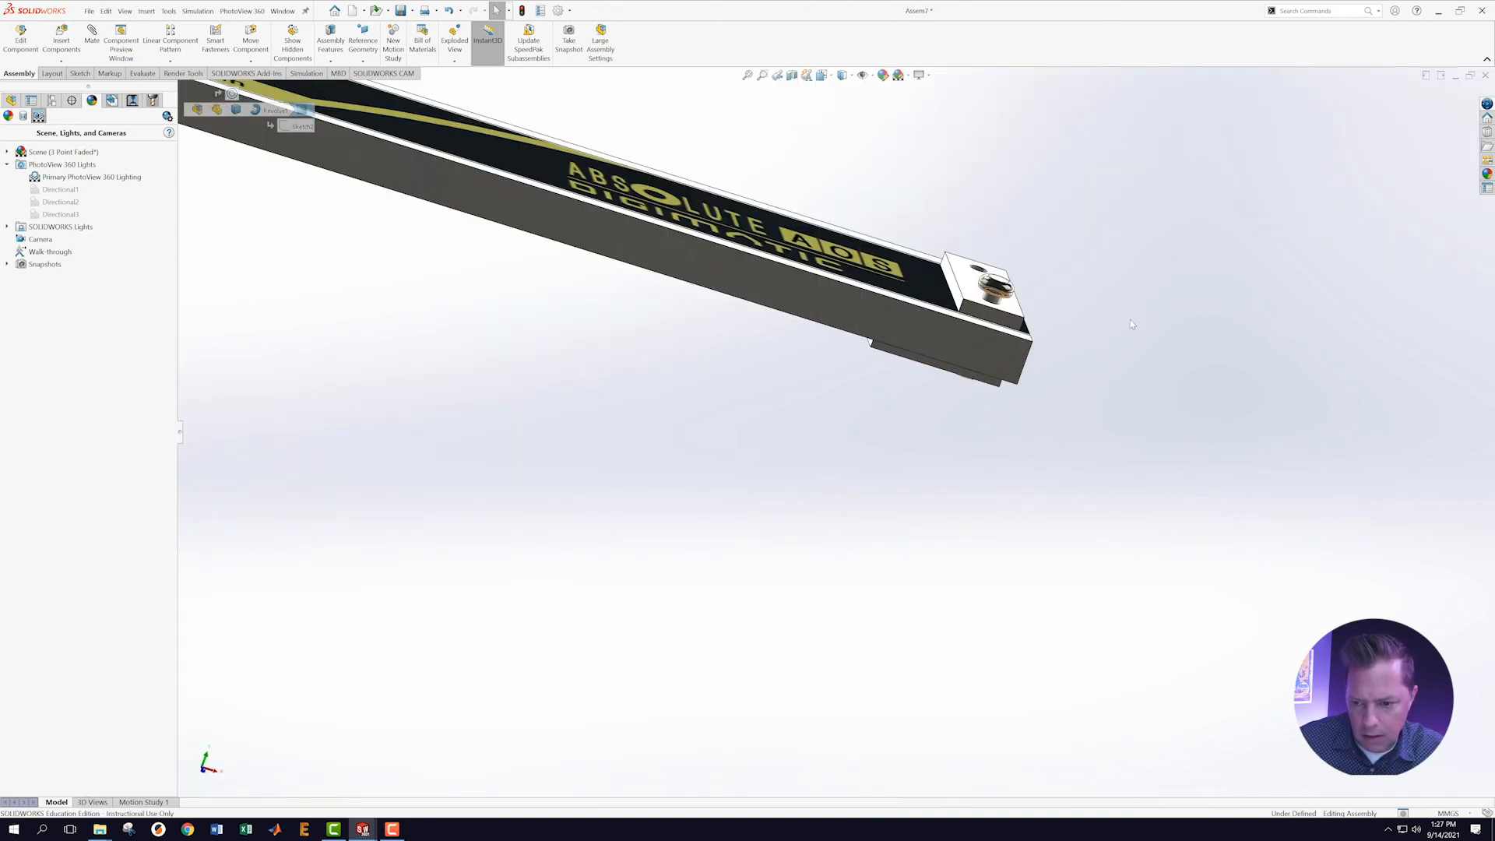
scroll(1074, 265, down, 6)
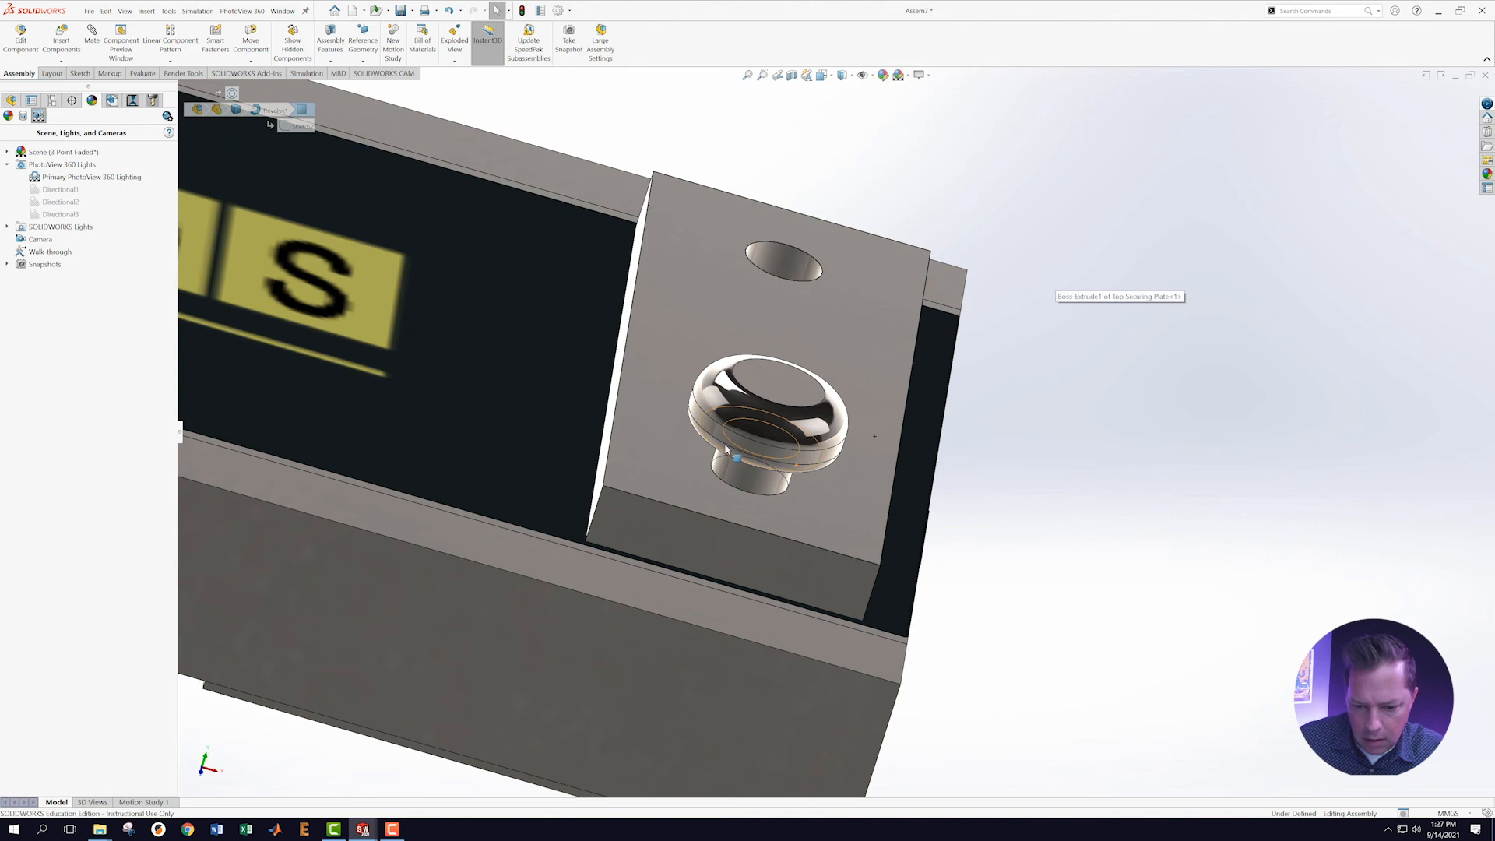
ctrl+click(646, 471)
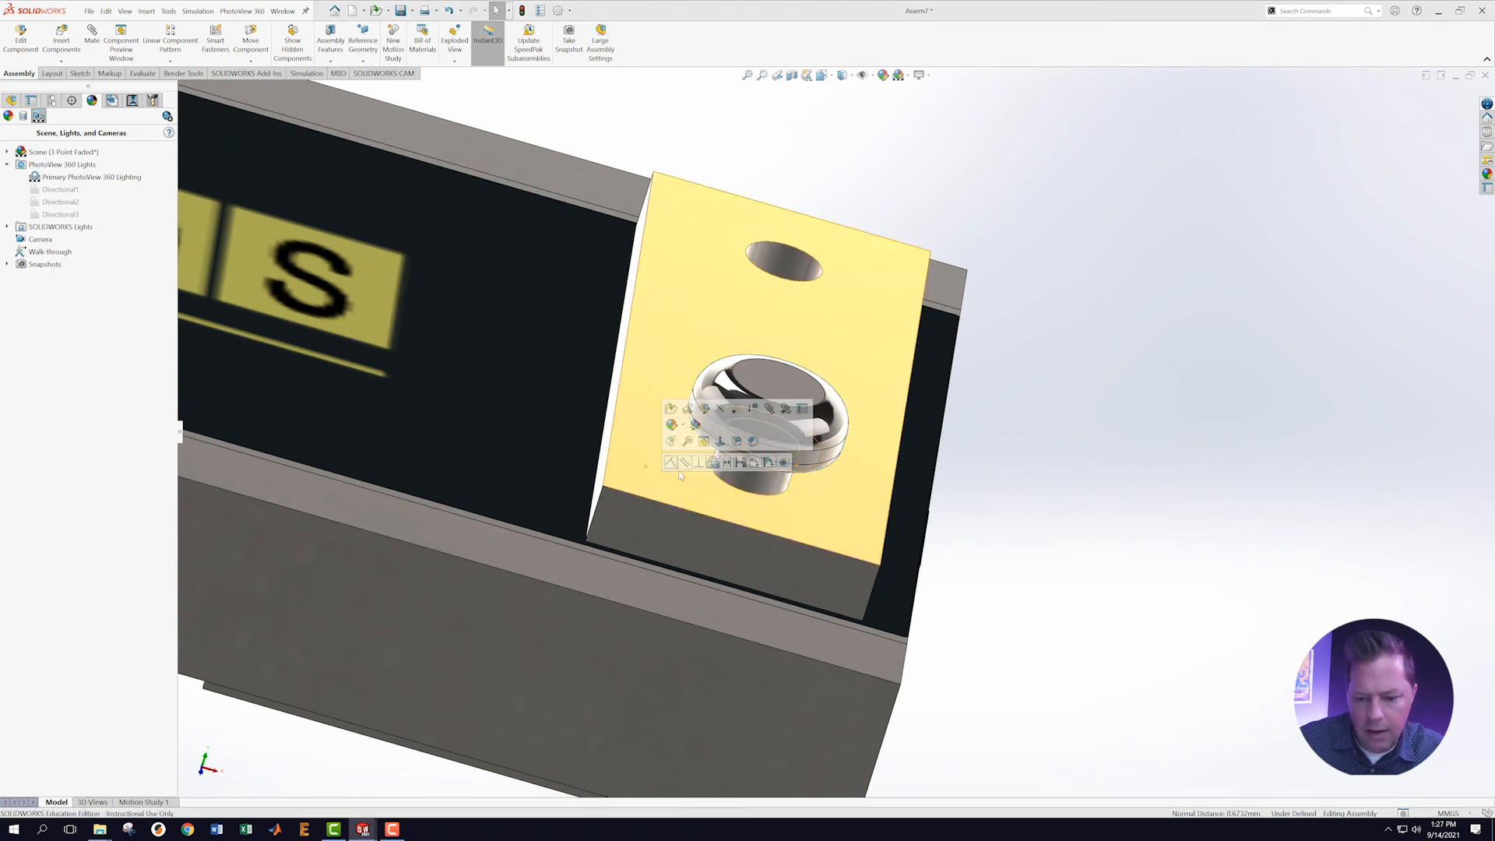
click(670, 463)
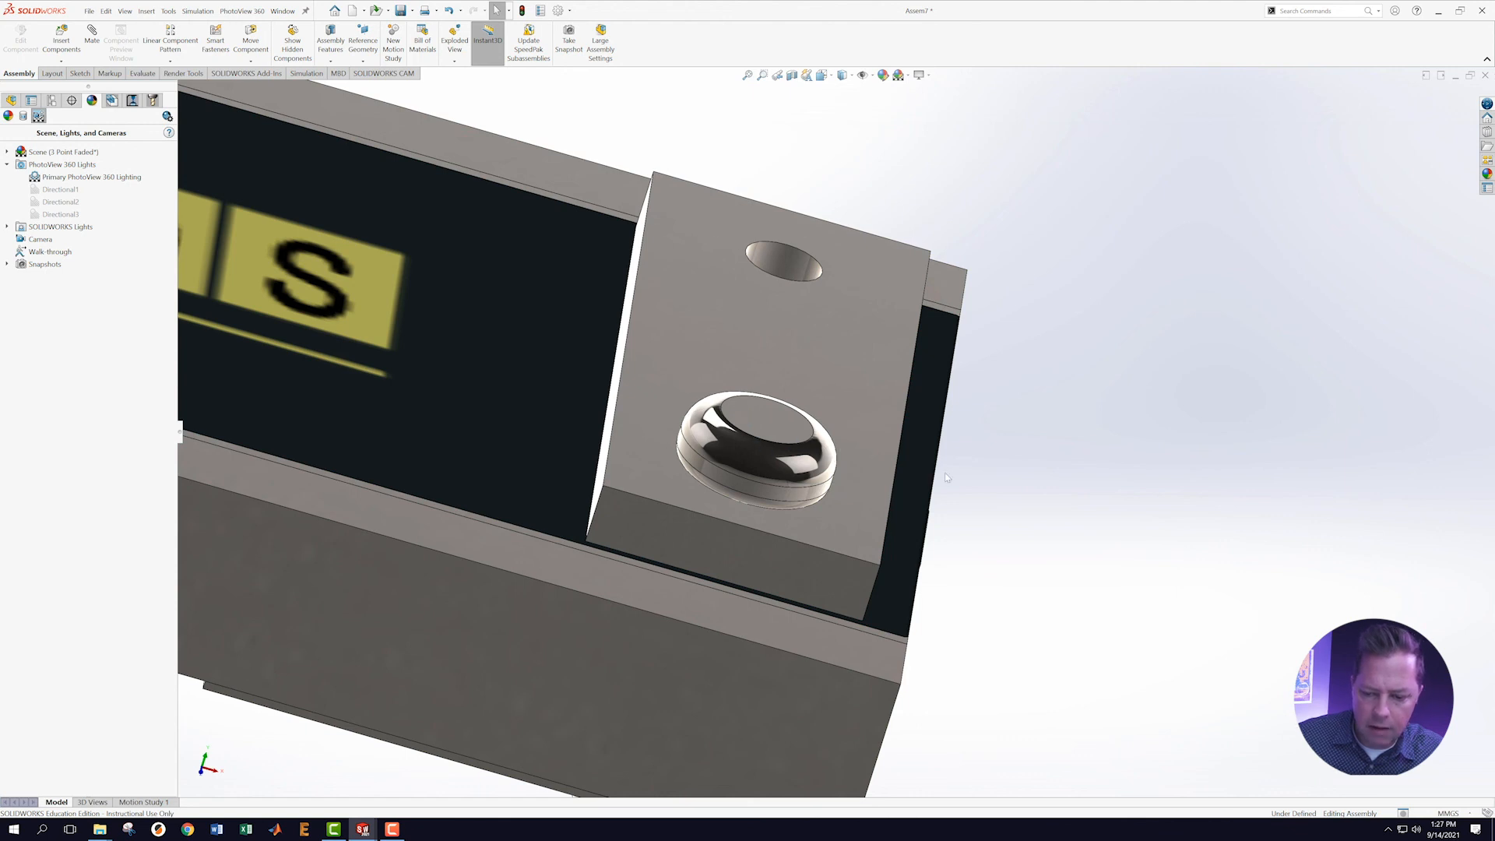
Lock the rotation of the rivet's concentric mate with the ruler's end hole.
scroll(947, 477, down, 3)
click(11, 100)
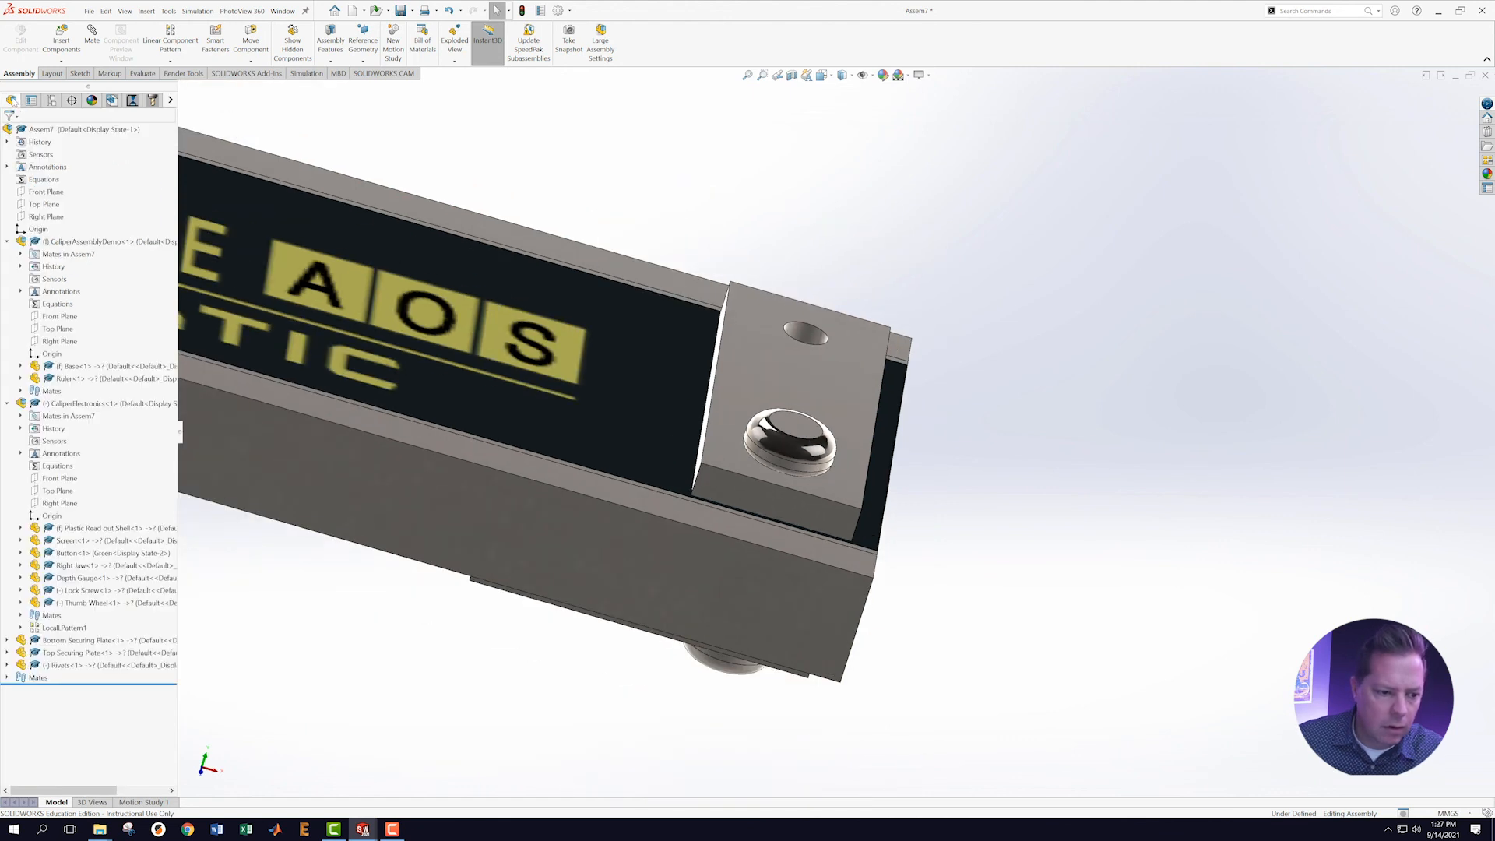
click(7, 242)
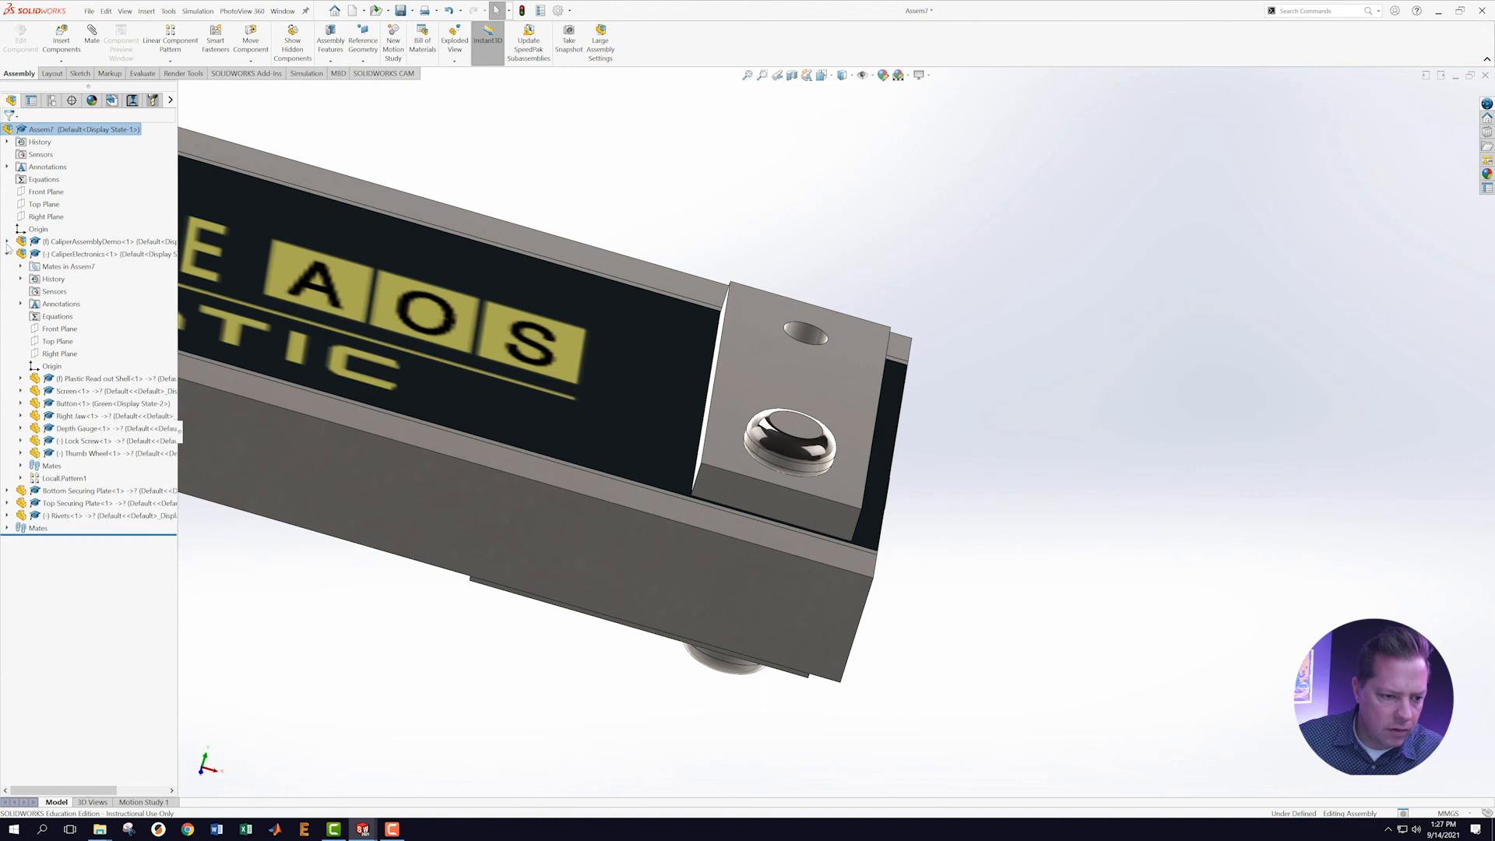
click(7, 254)
click(7, 291)
click(20, 304)
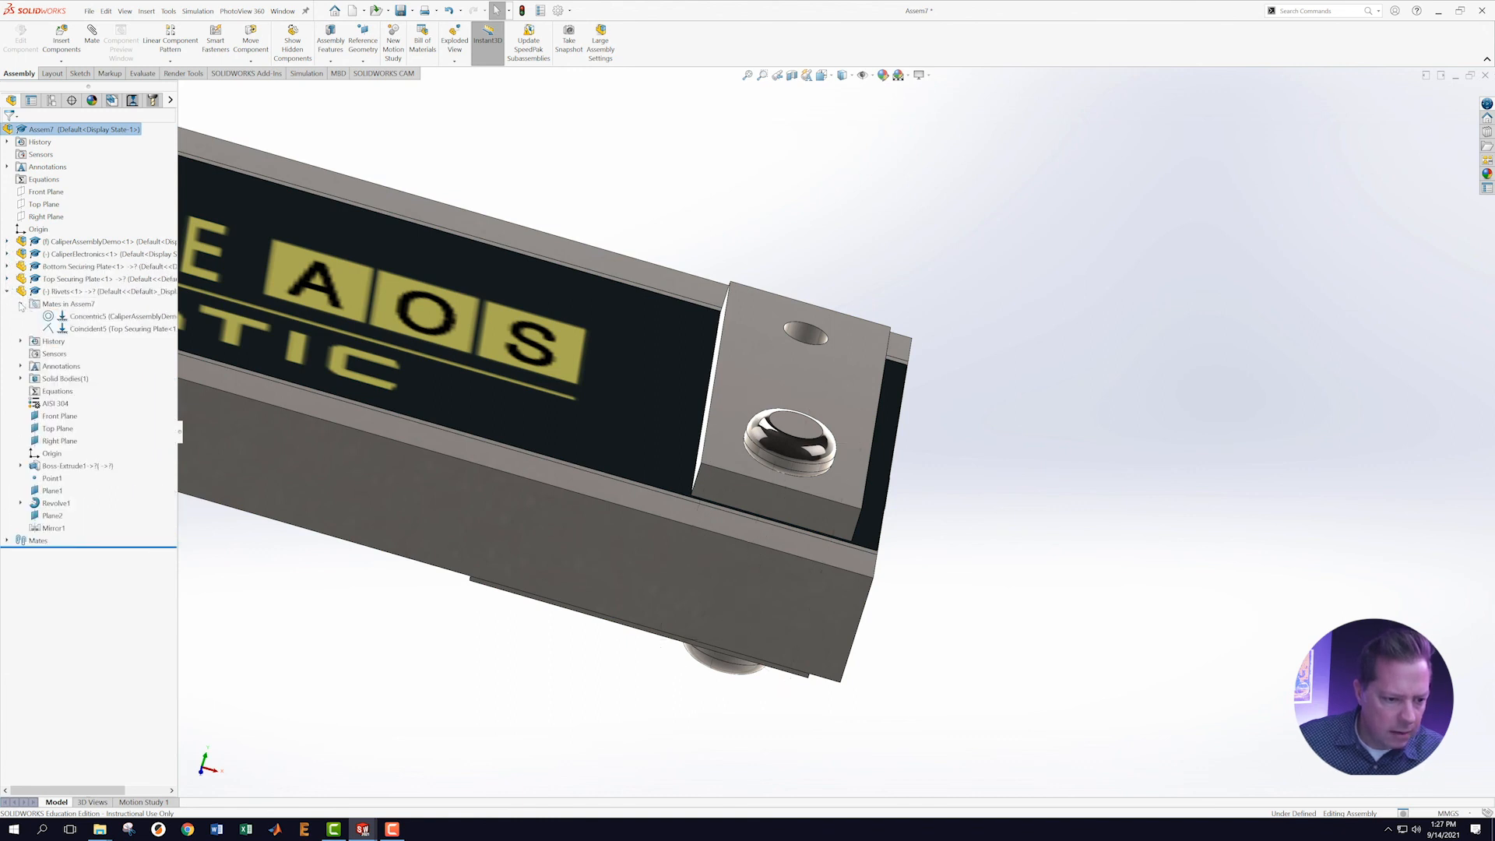
right_click(93, 317)
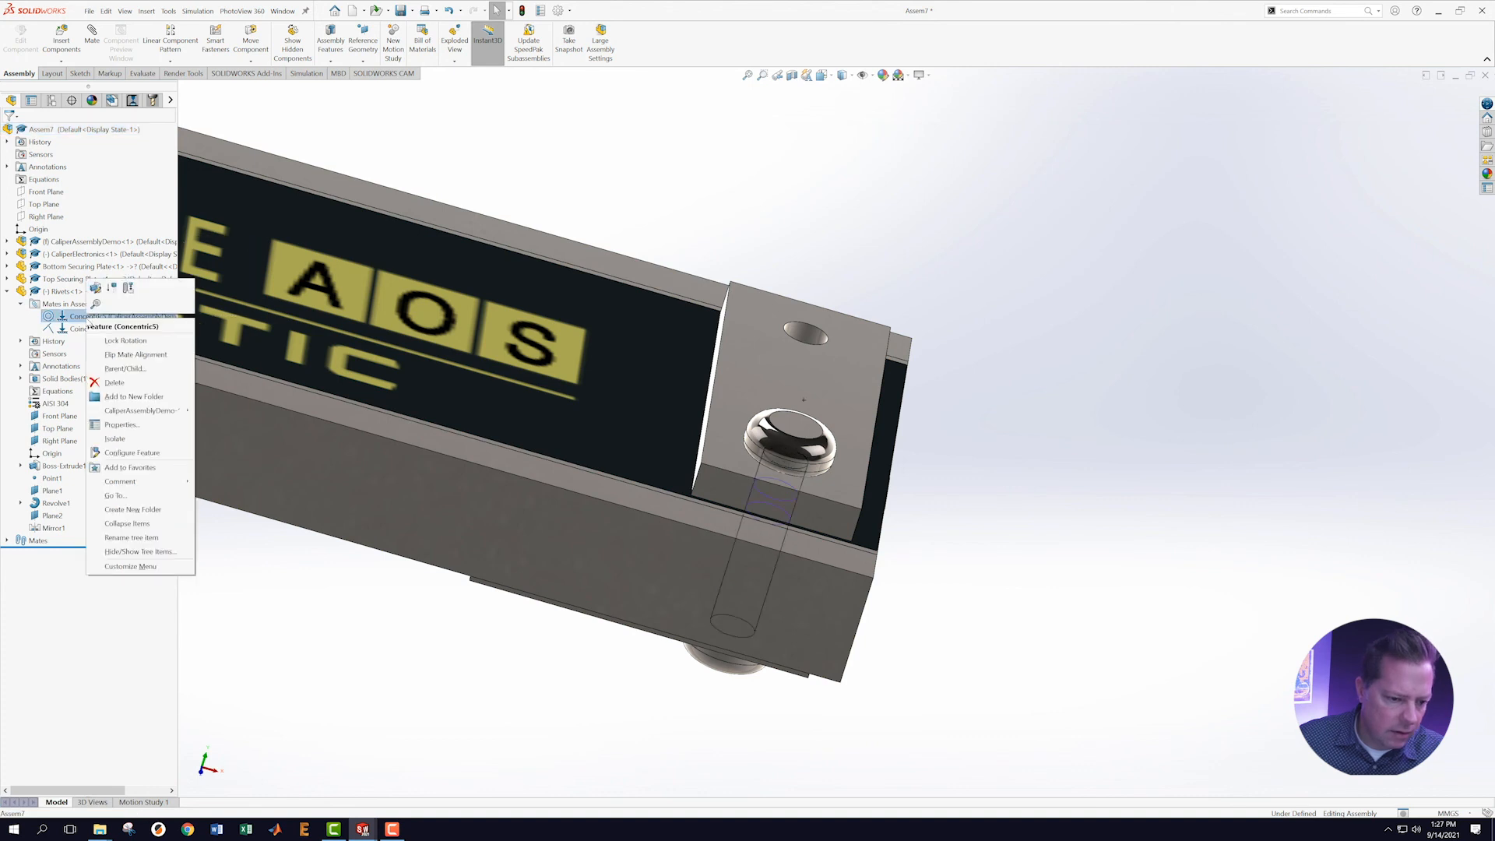
click(110, 342)
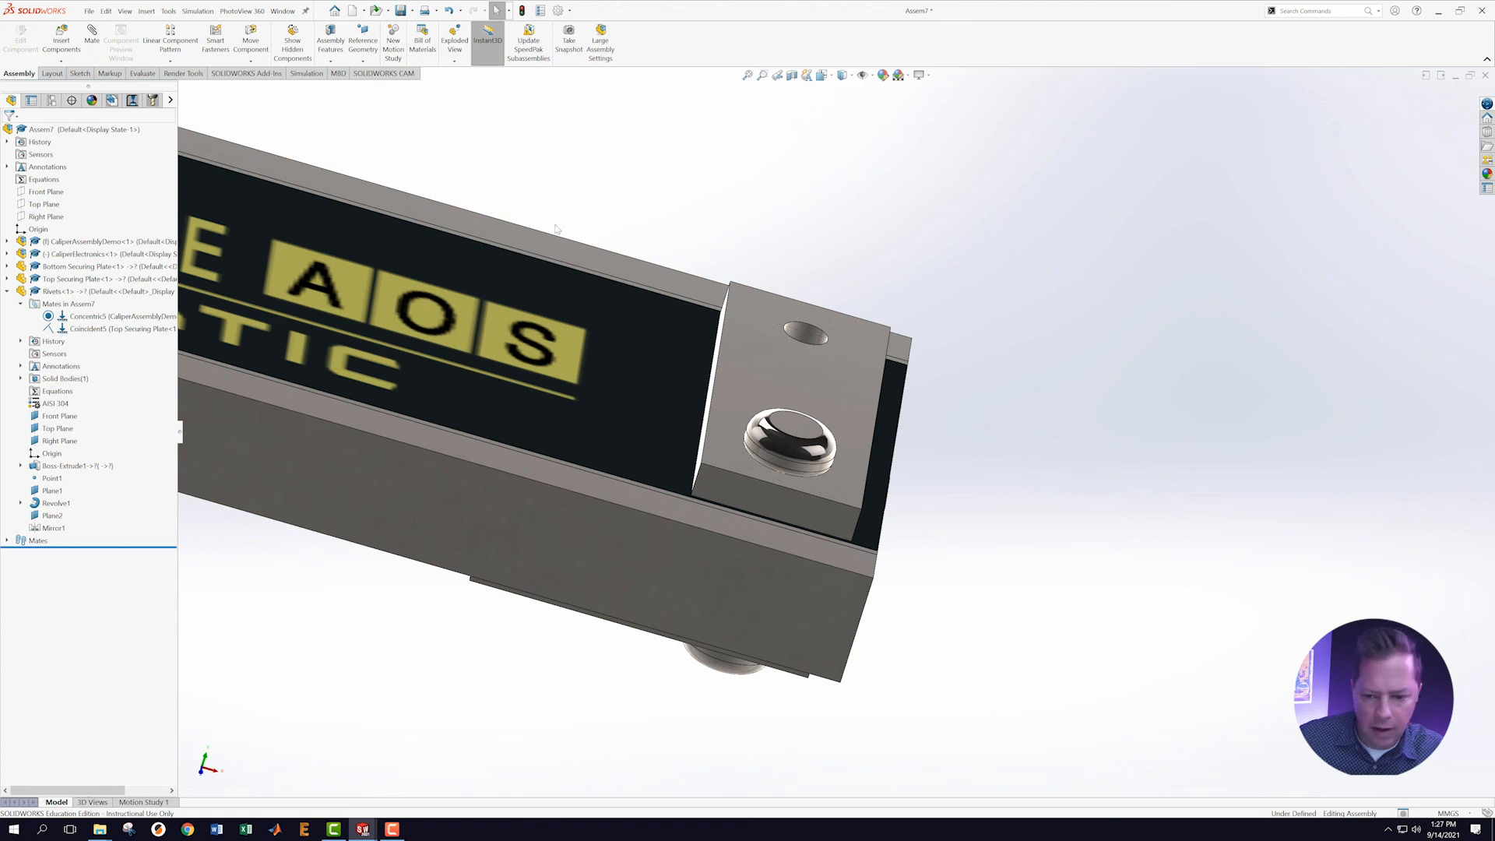
Set up a linear component pattern of the rivet, using the base's long side face as direction, reversed towards the plate's open hole.
scroll(901, 448, up, 3)
scroll(903, 440, down, 2)
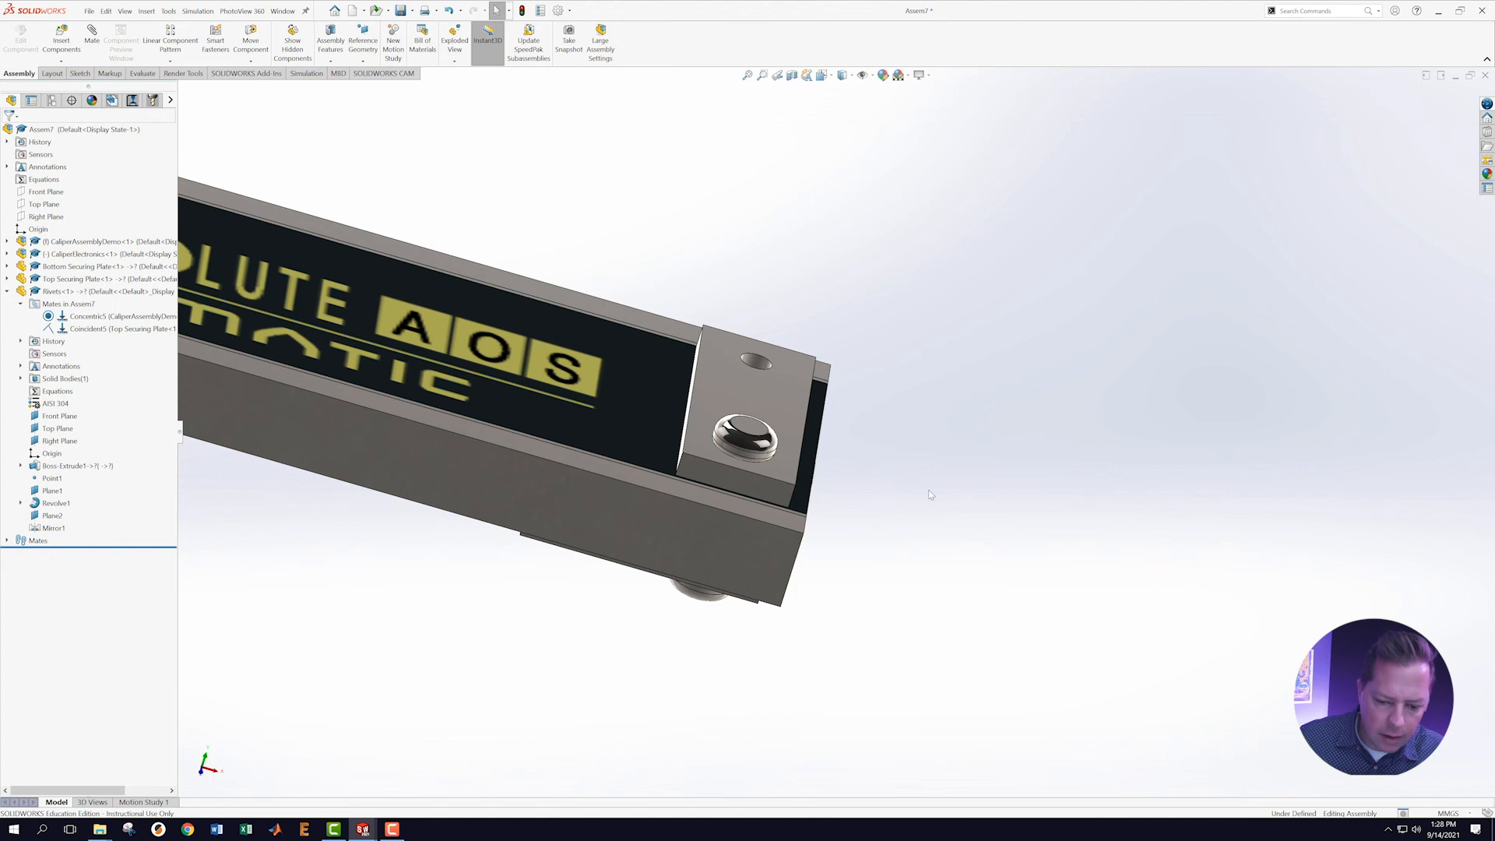
scroll(927, 494, up, 2)
middle_drag(922, 464, 862, 463)
scroll(809, 450, down, 2)
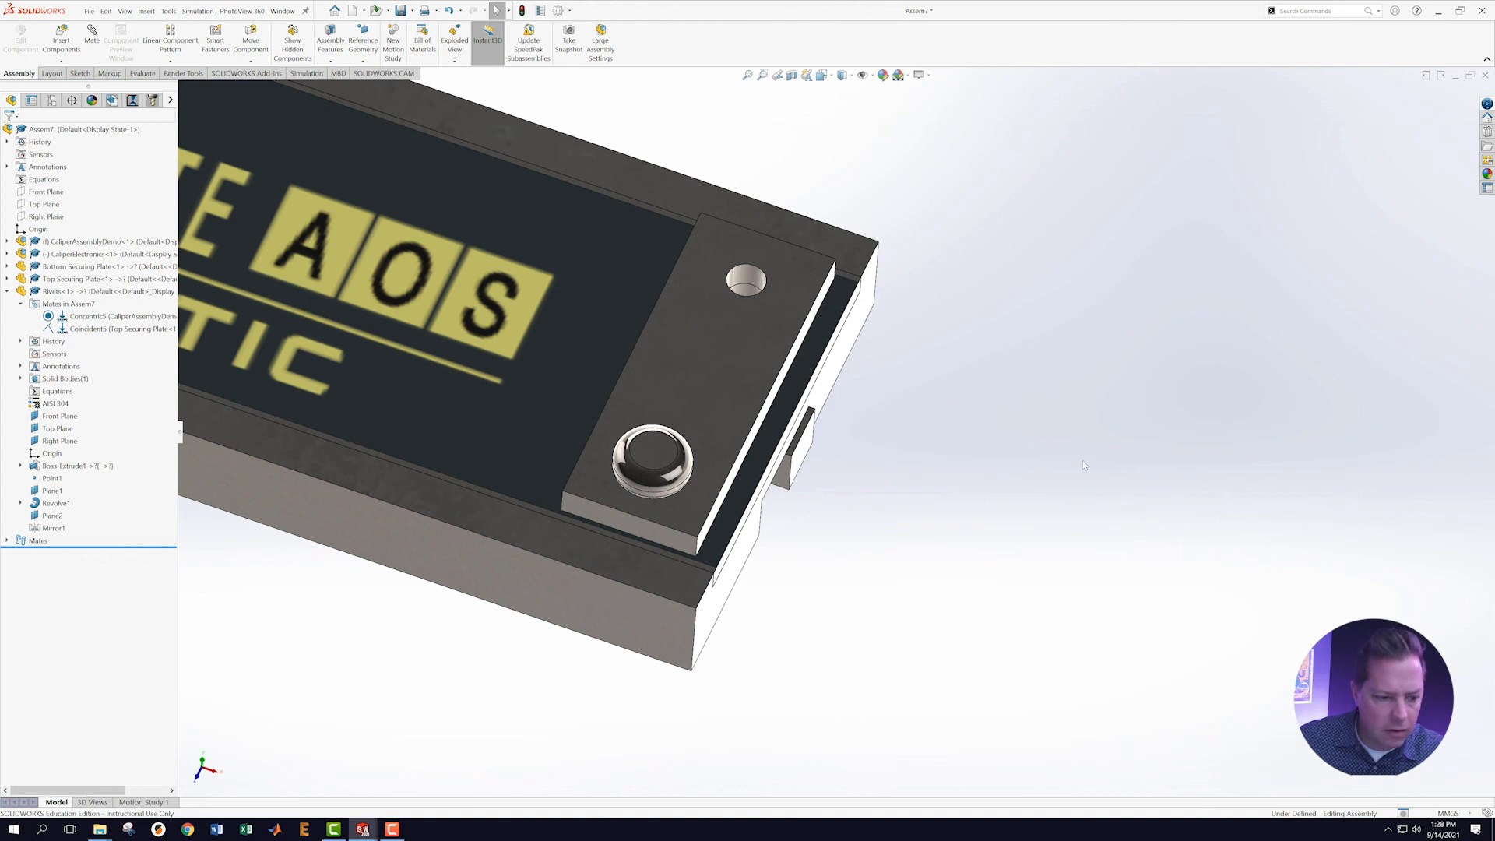
click(8, 292)
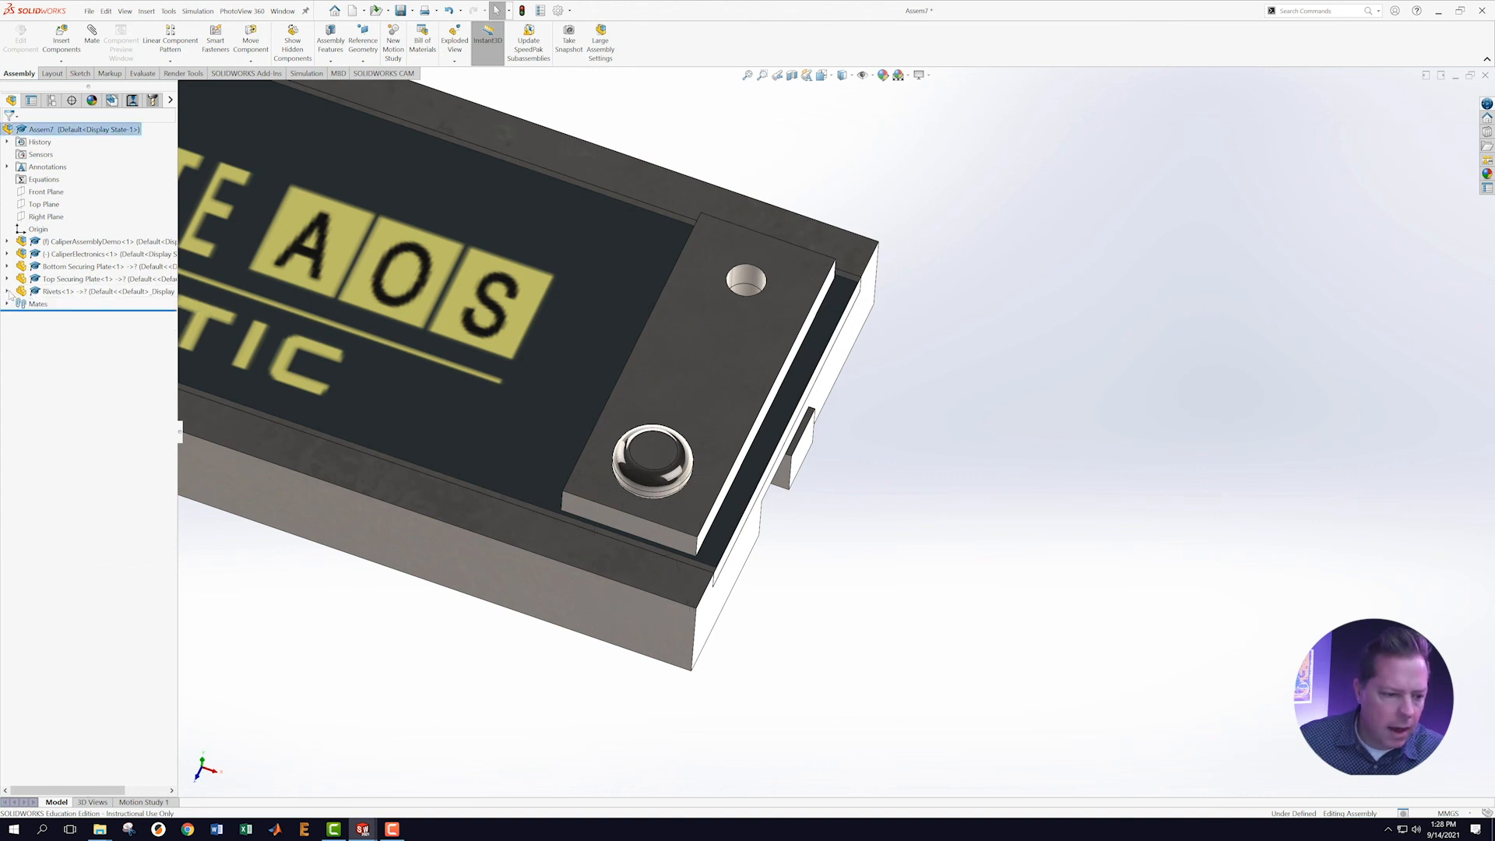
click(69, 292)
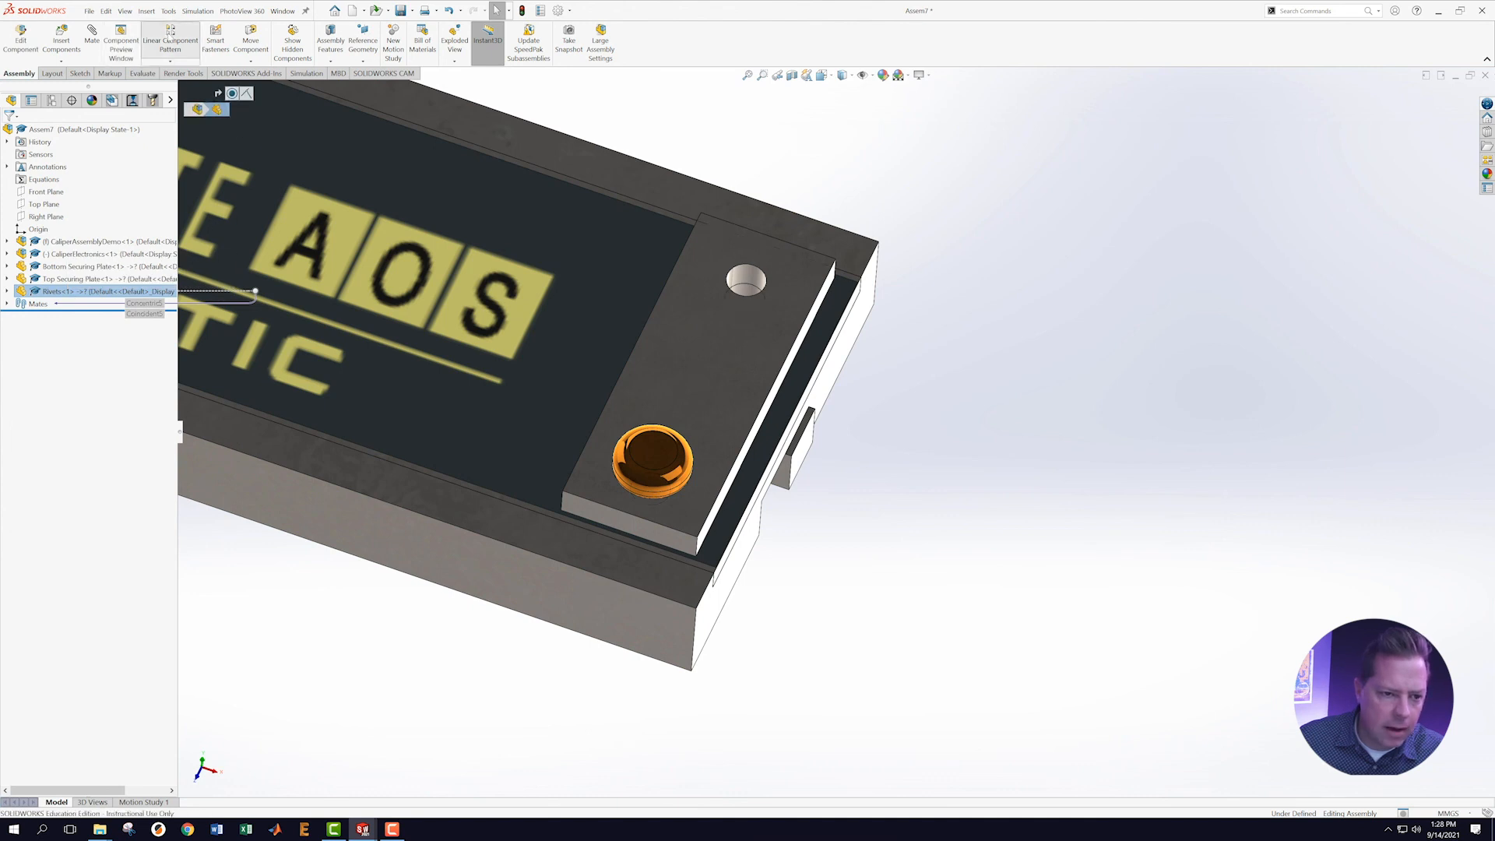
click(169, 35)
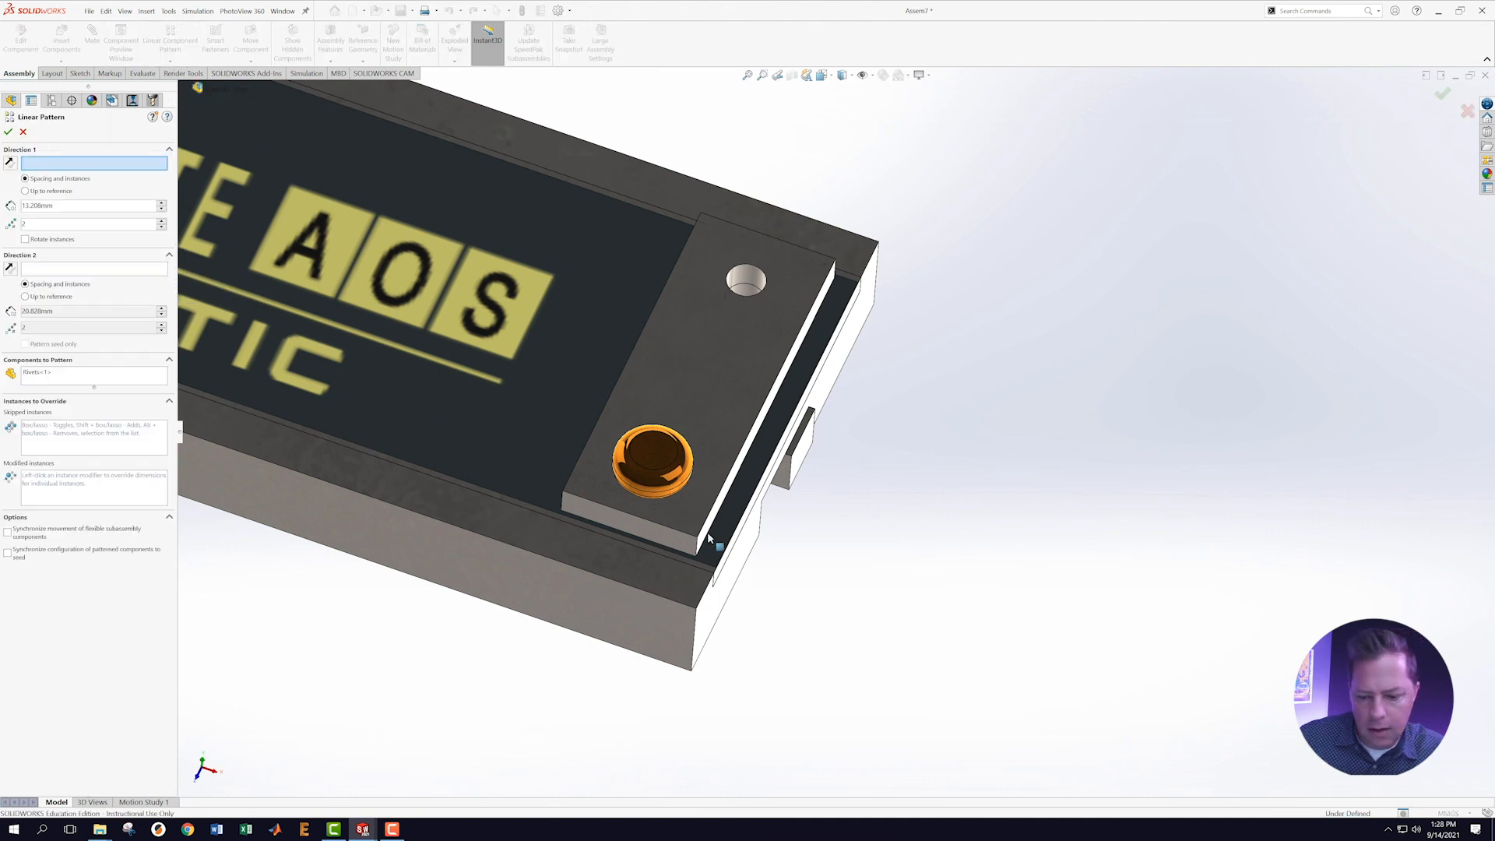
click(617, 635)
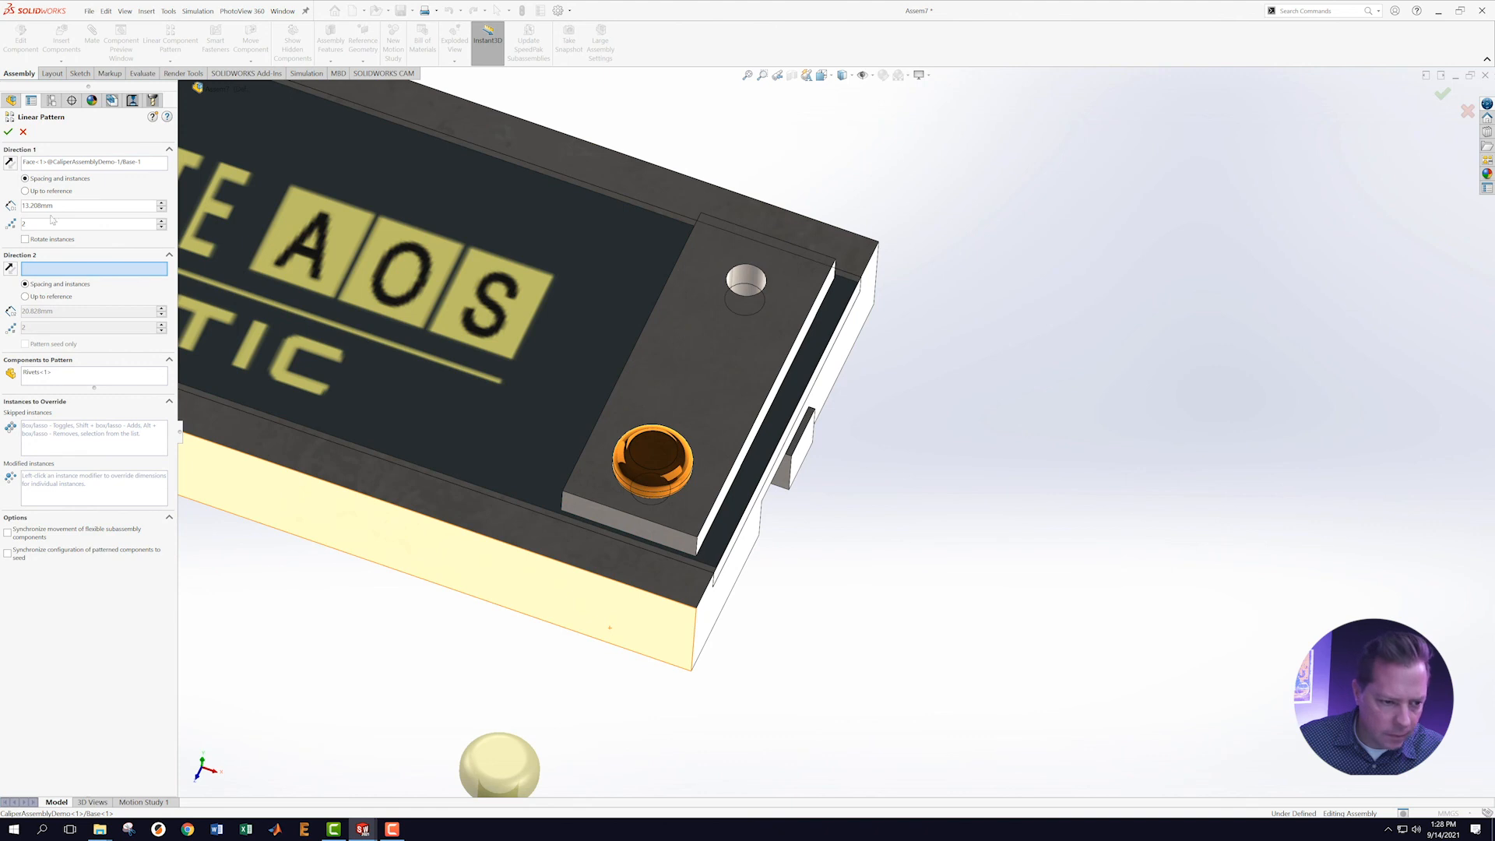
click(10, 162)
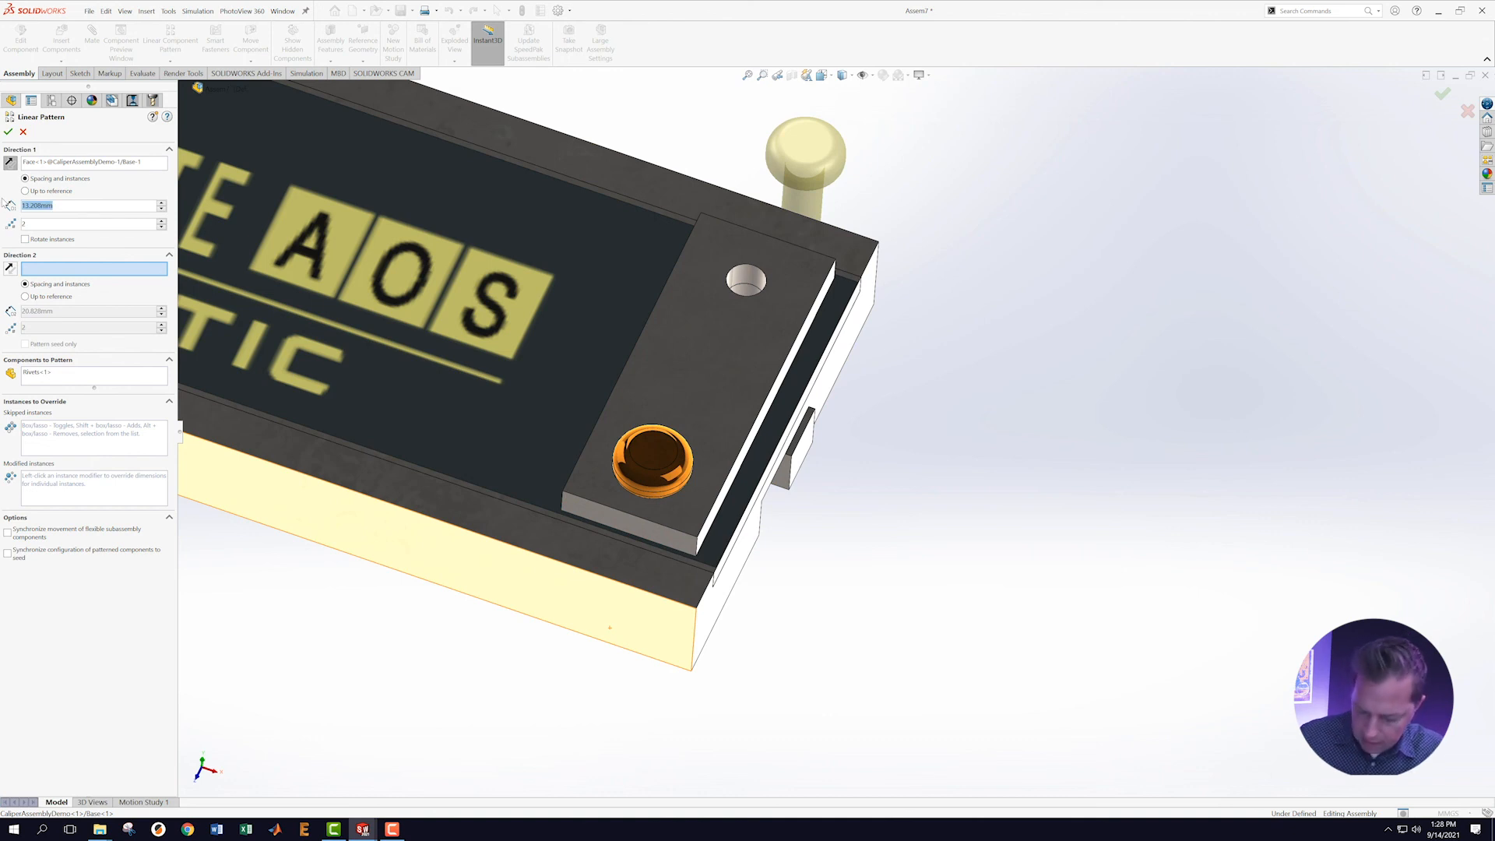
Set the rivet pattern's spacing to 8.128 mm with 2 instances and complete the pattern.
text(8.12)
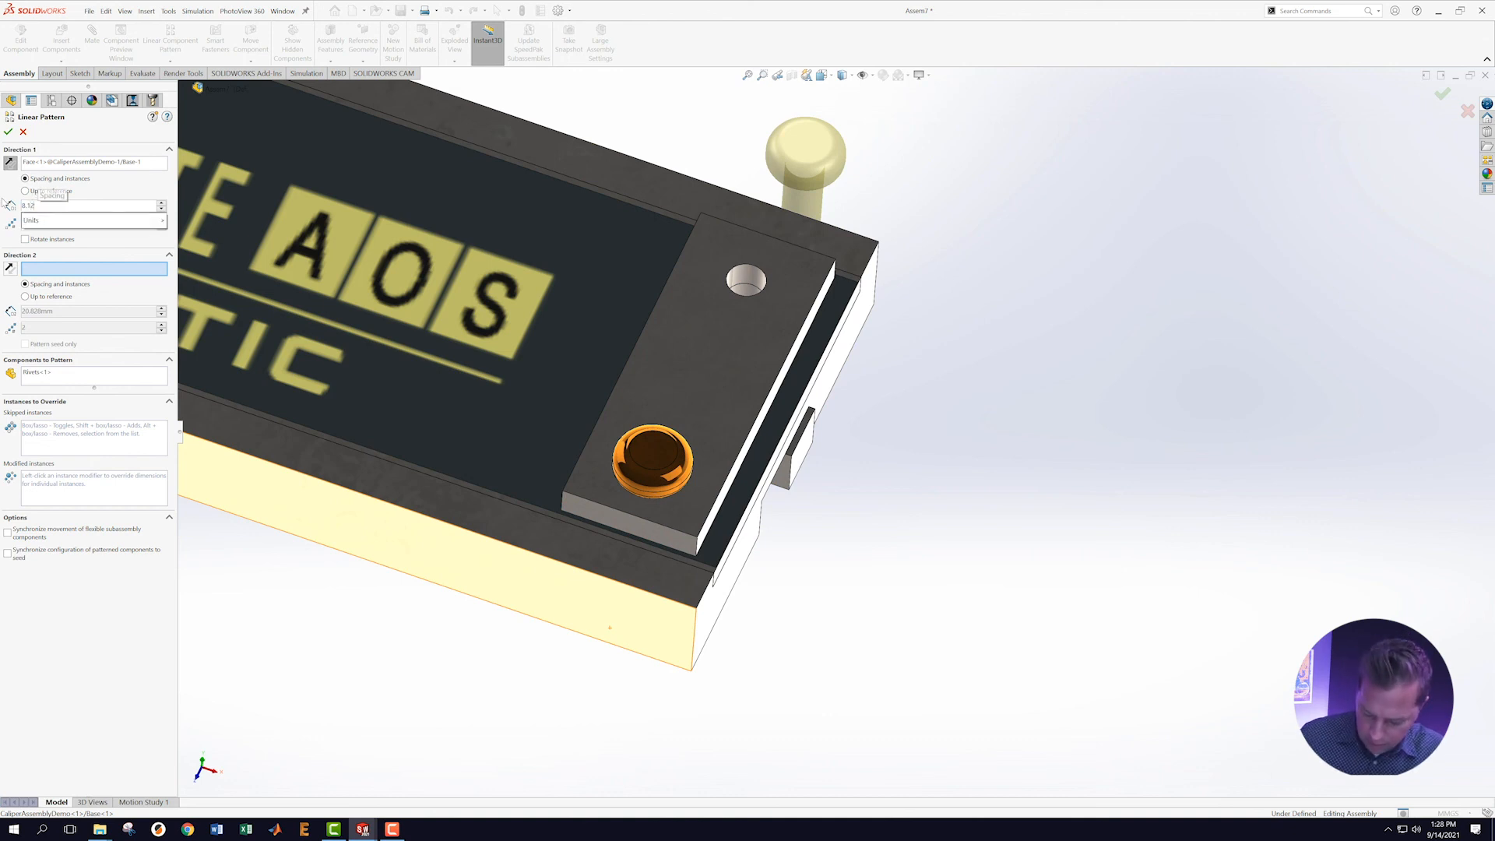
text(8)
key(Return)
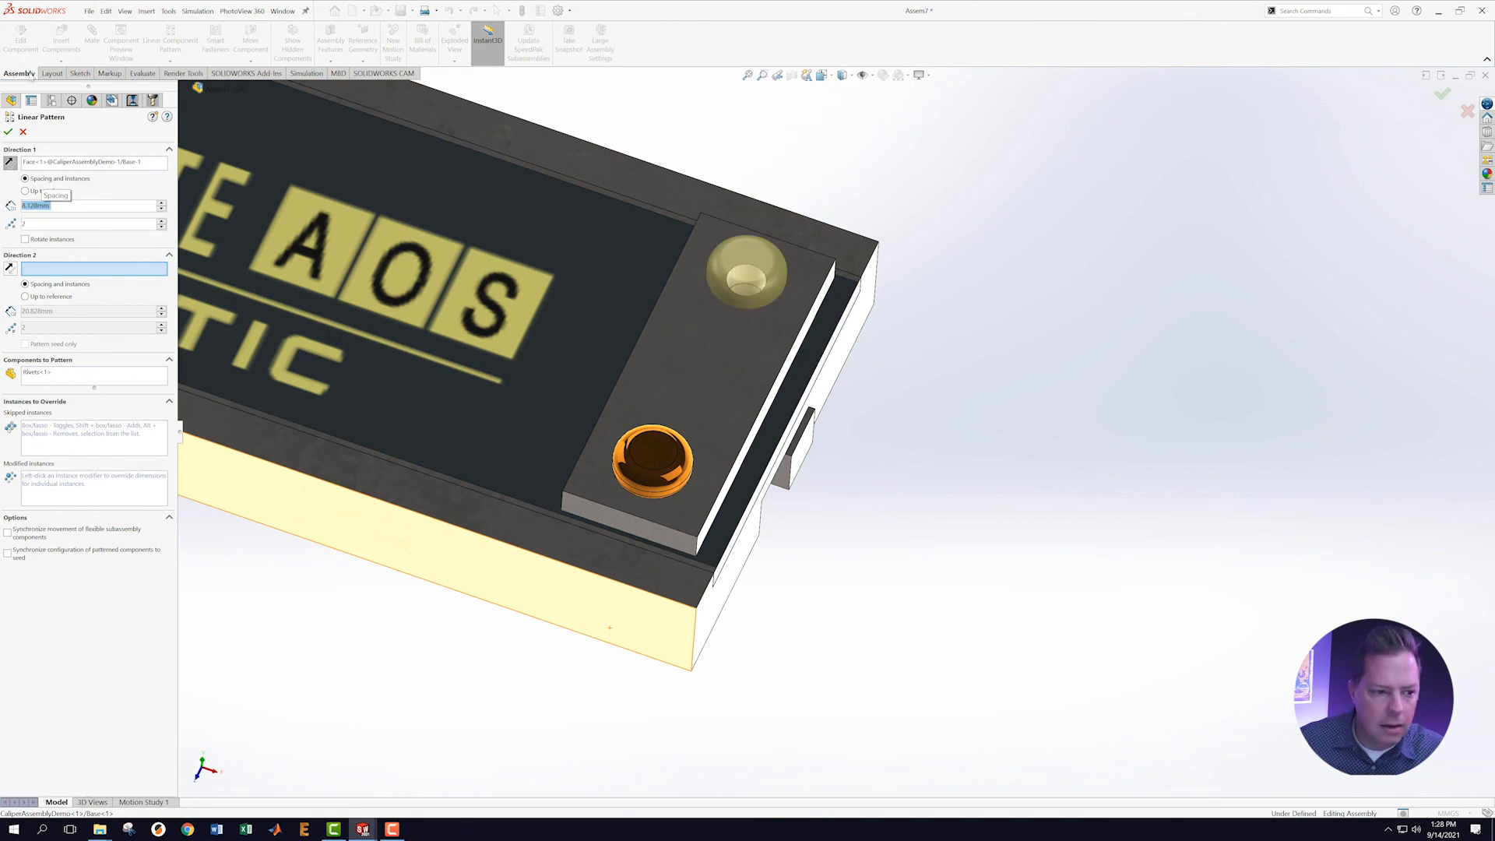
click(9, 131)
Test the caliper's motion by sliding the electronics subassembly along the ruler to open the jaws wide and partly close them again.
scroll(615, 393, up, 8)
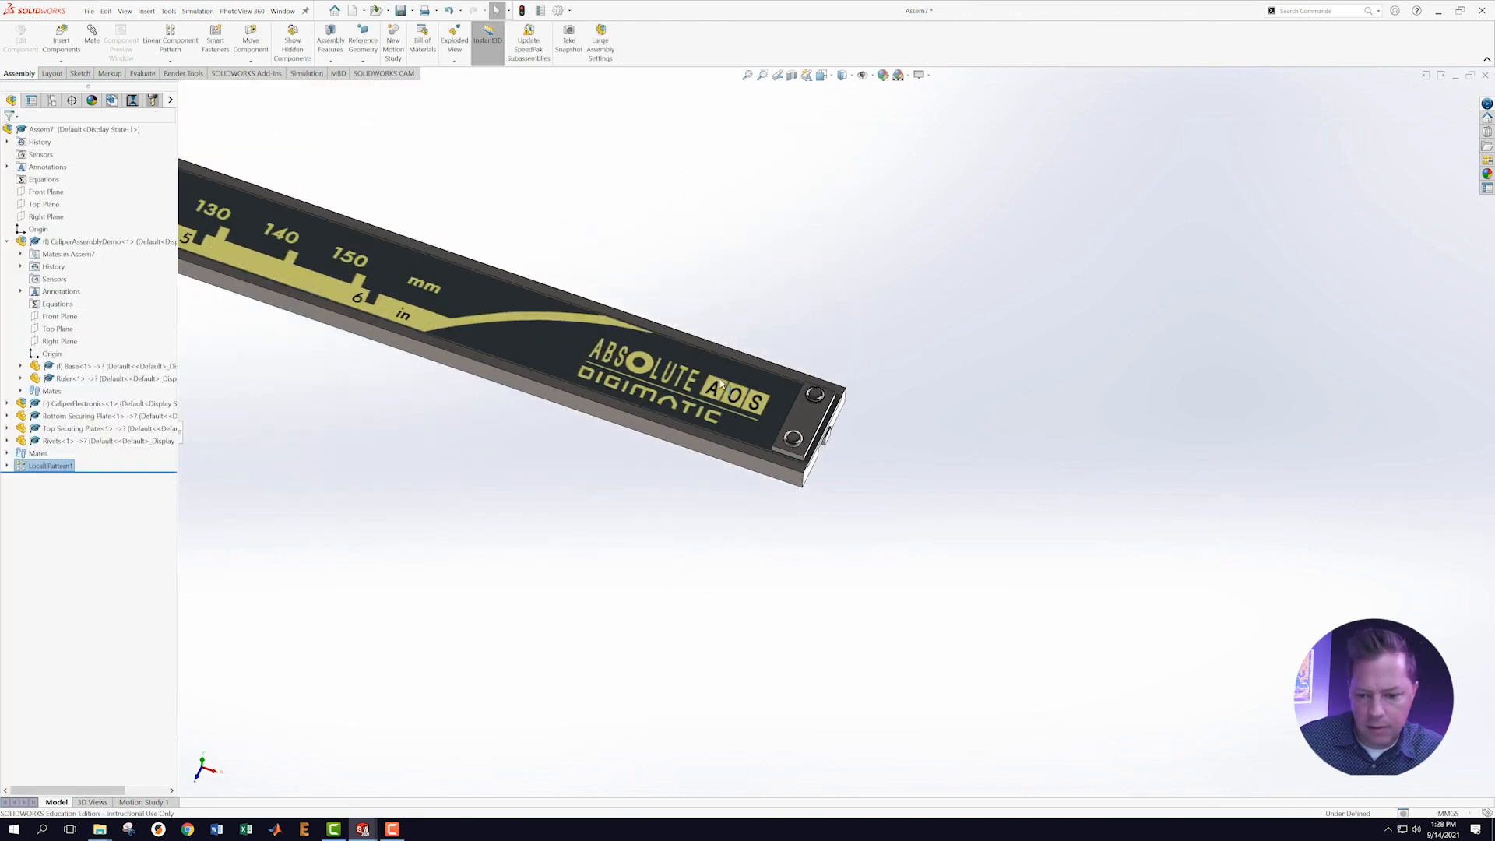
middle_drag(615, 394, 650, 339)
scroll(586, 399, up, 2)
scroll(582, 372, down, 4)
scroll(654, 331, down, 3)
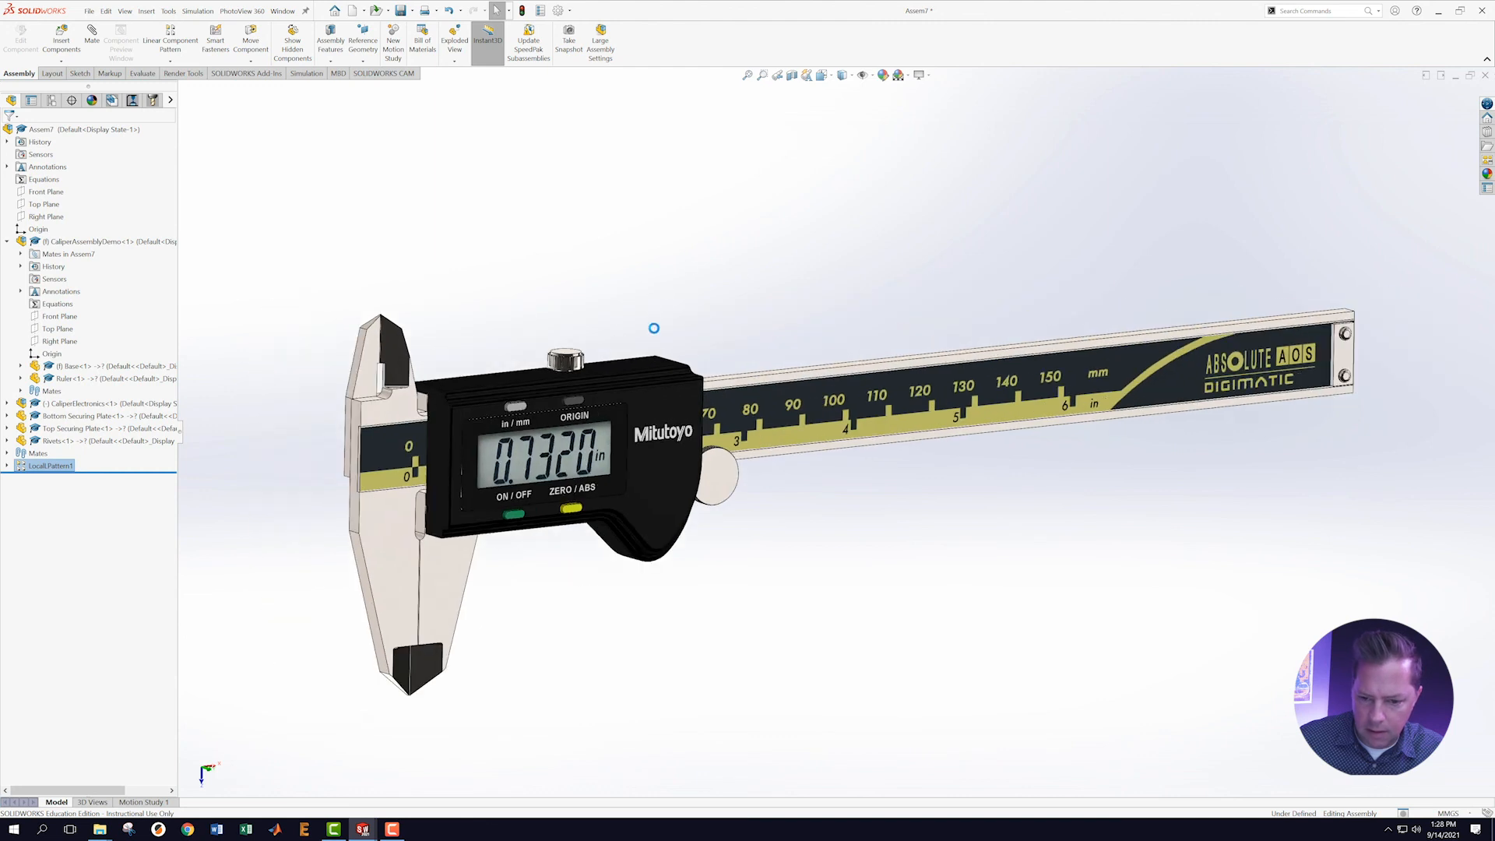
drag(683, 459, 864, 464)
mouse_move(702, 348)
mouse_down()
mouse_move(717, 346)
mouse_move(688, 348)
mouse_up()
drag(837, 468, 952, 453)
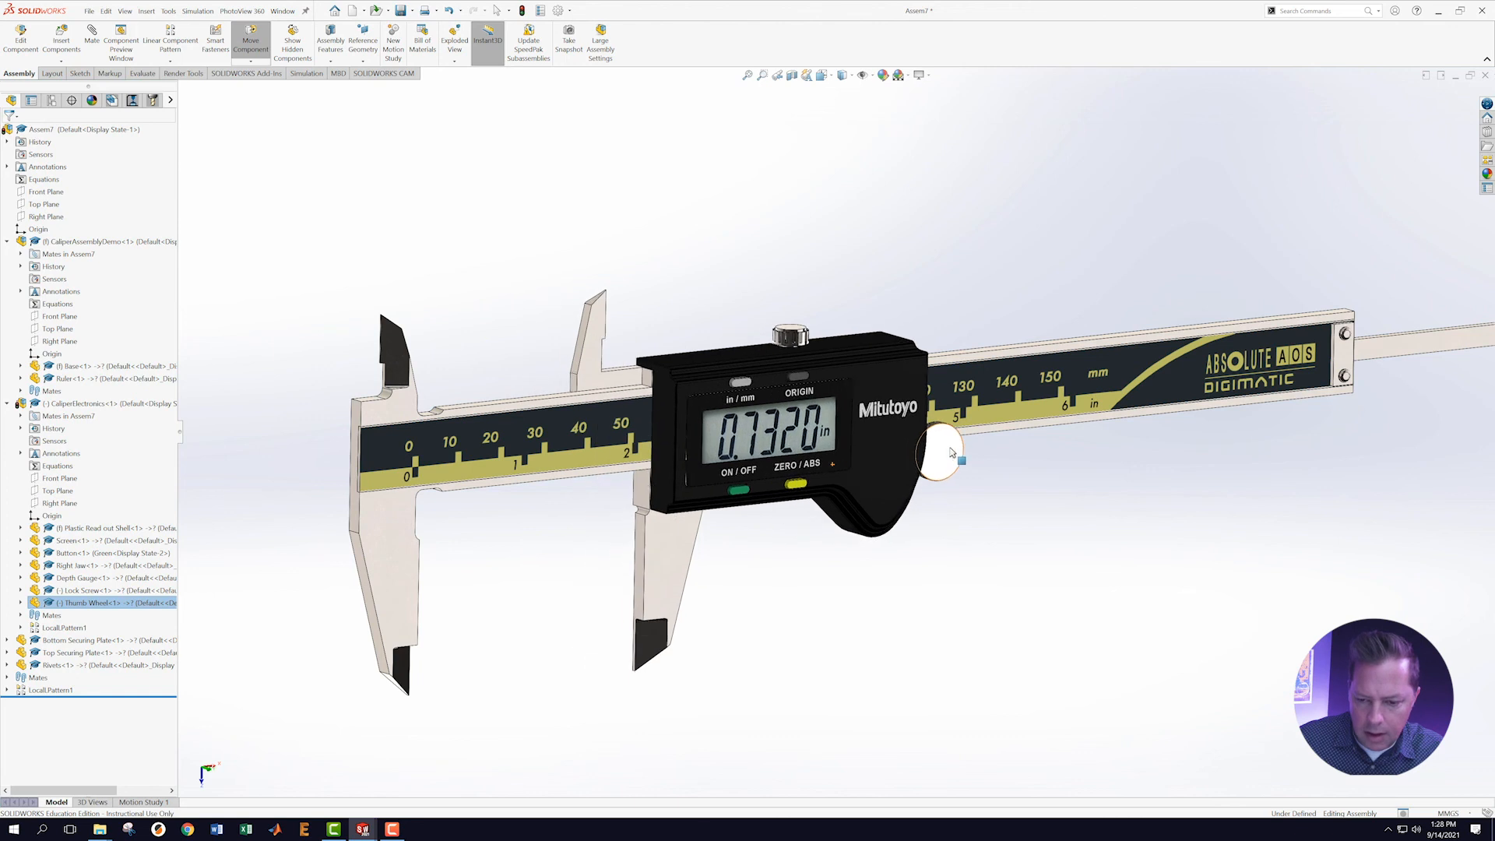
drag(790, 337, 775, 339)
drag(830, 372, 670, 385)
key(Escape)
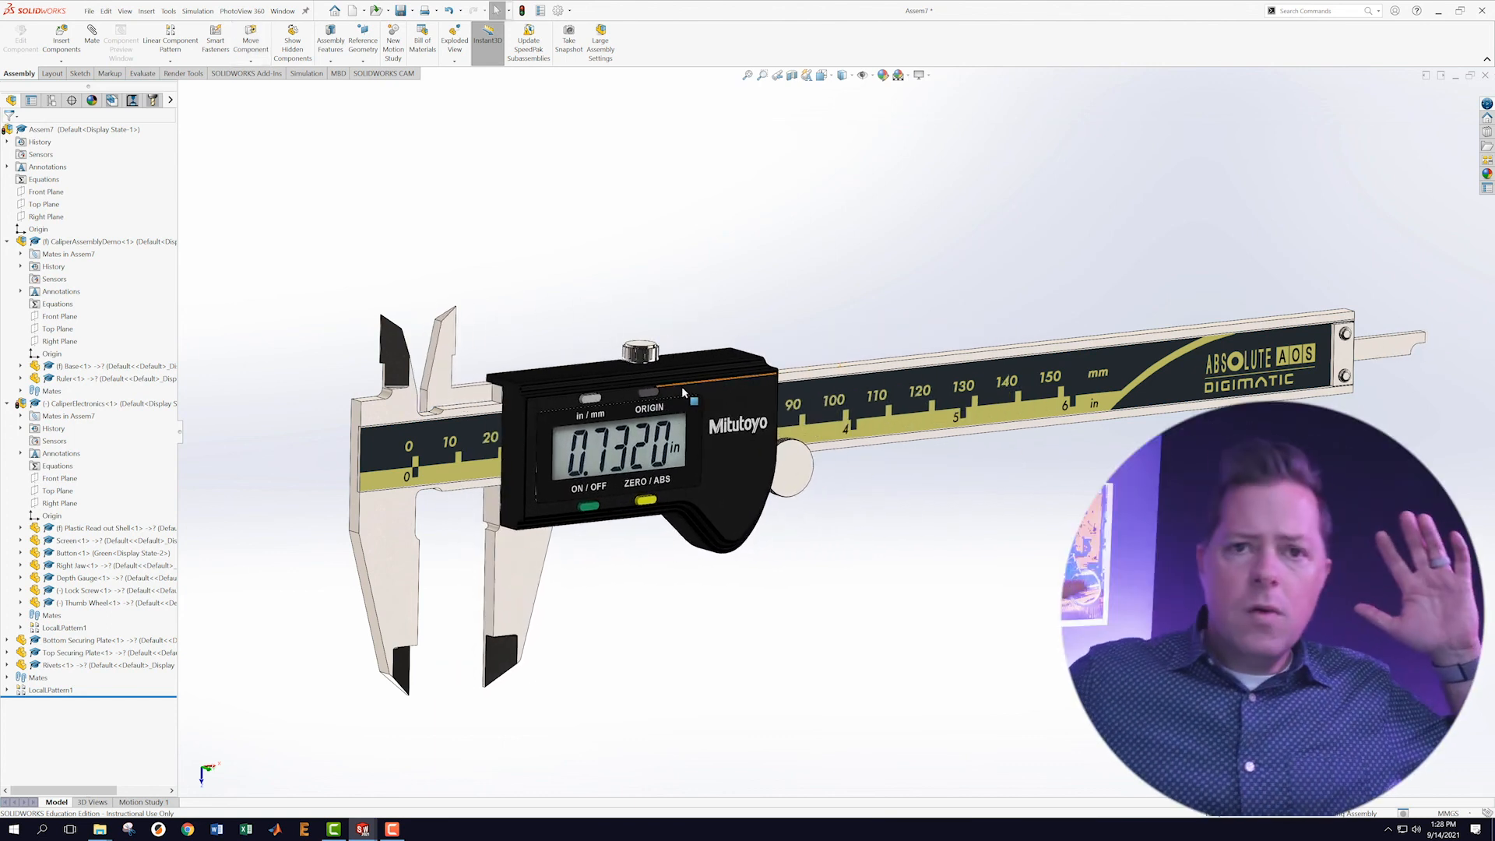